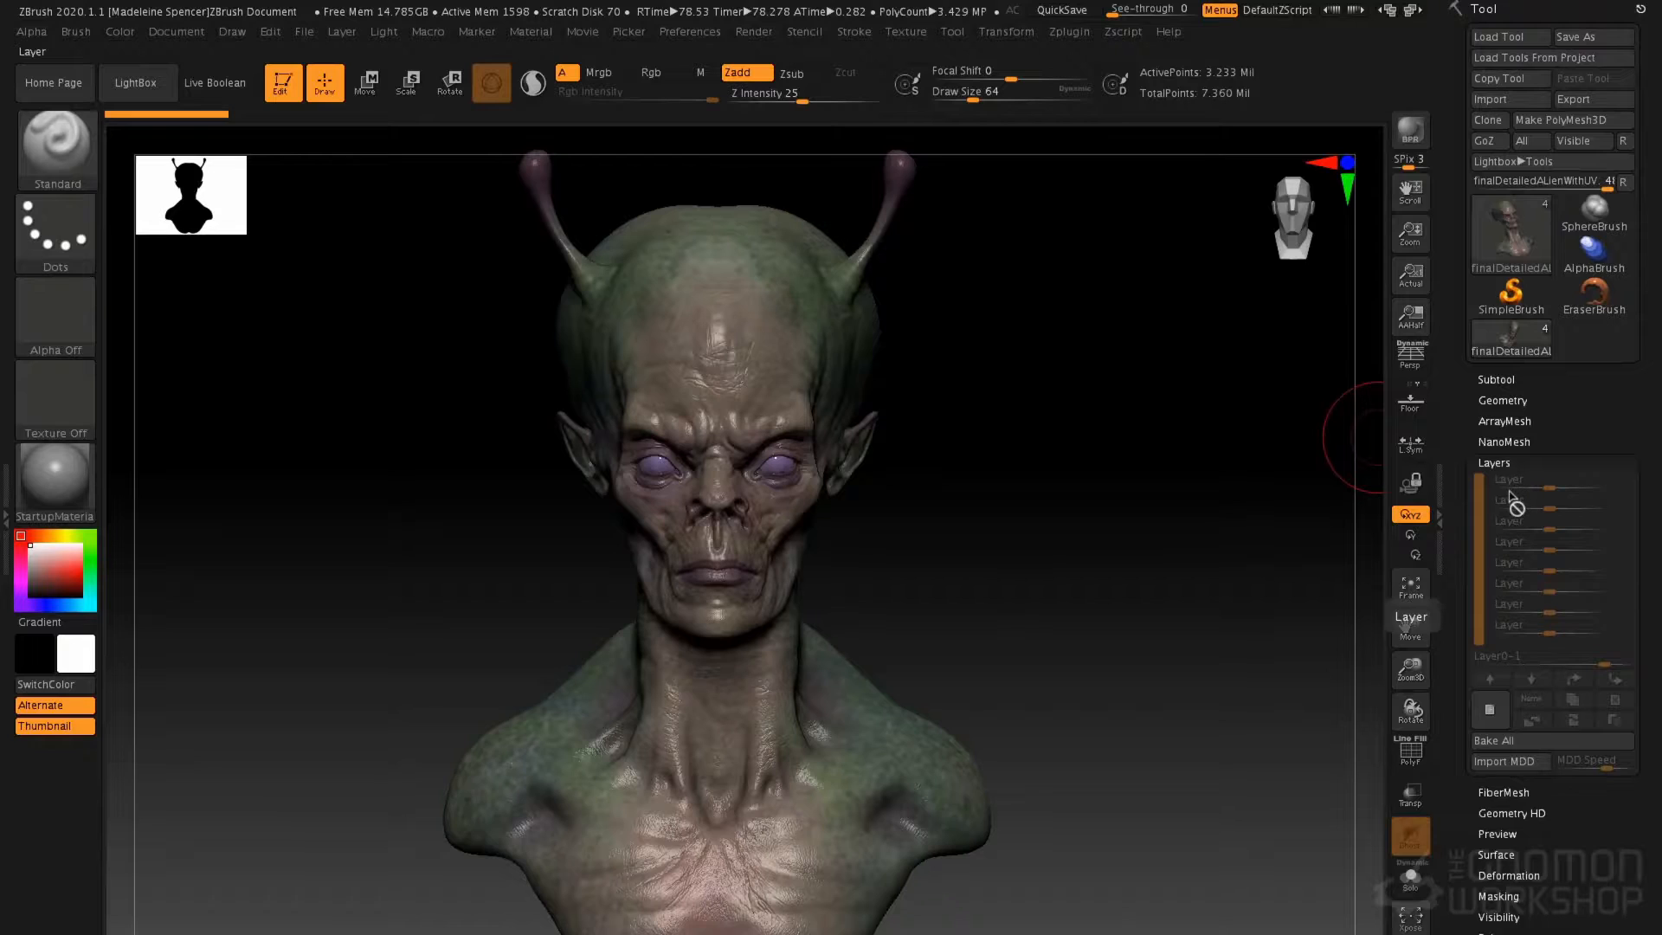
Check the alien bust's subtool list and its subdivision settings
left_click(340, 32)
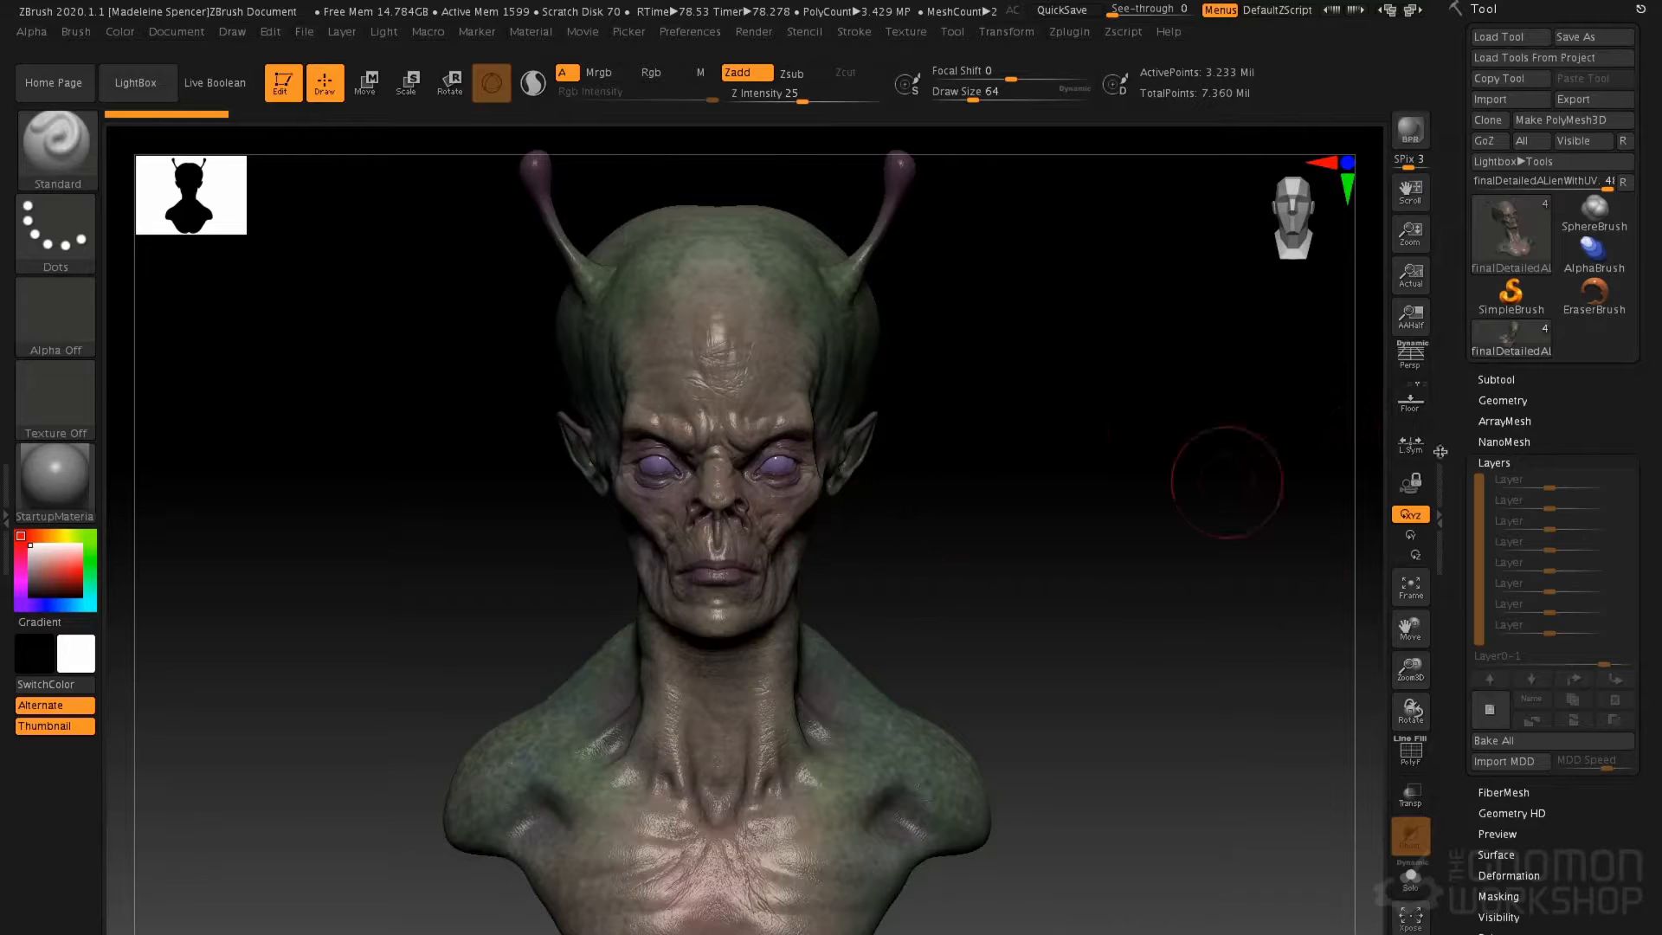
left_click(1514, 379)
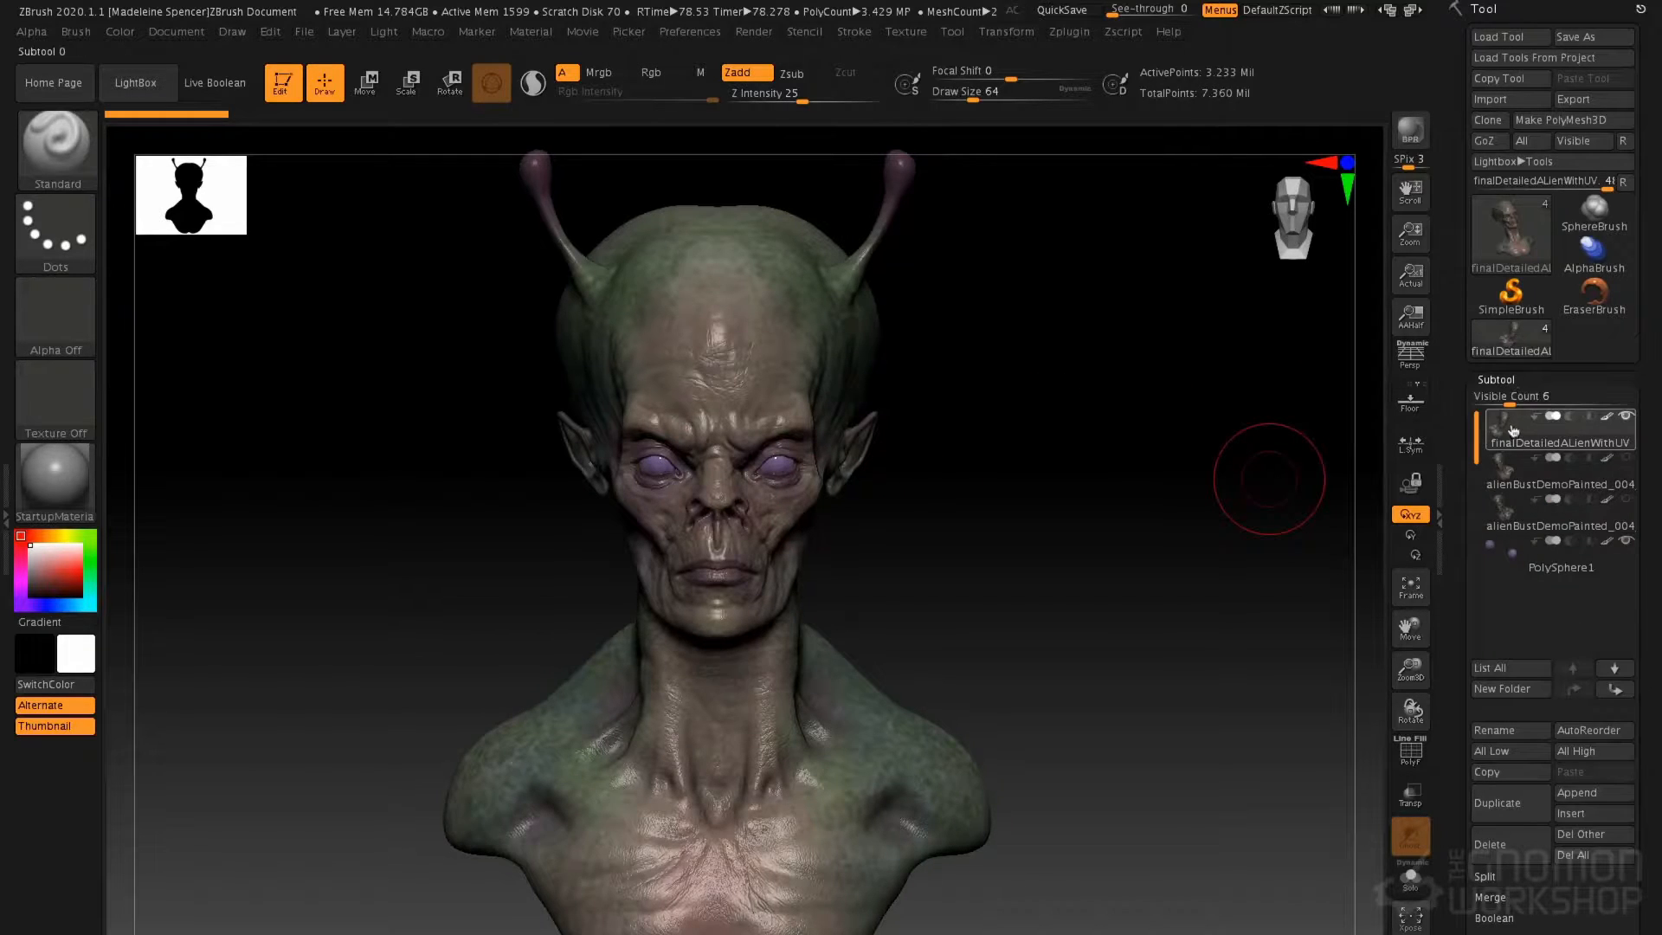
left_click(1495, 379)
left_click(1504, 400)
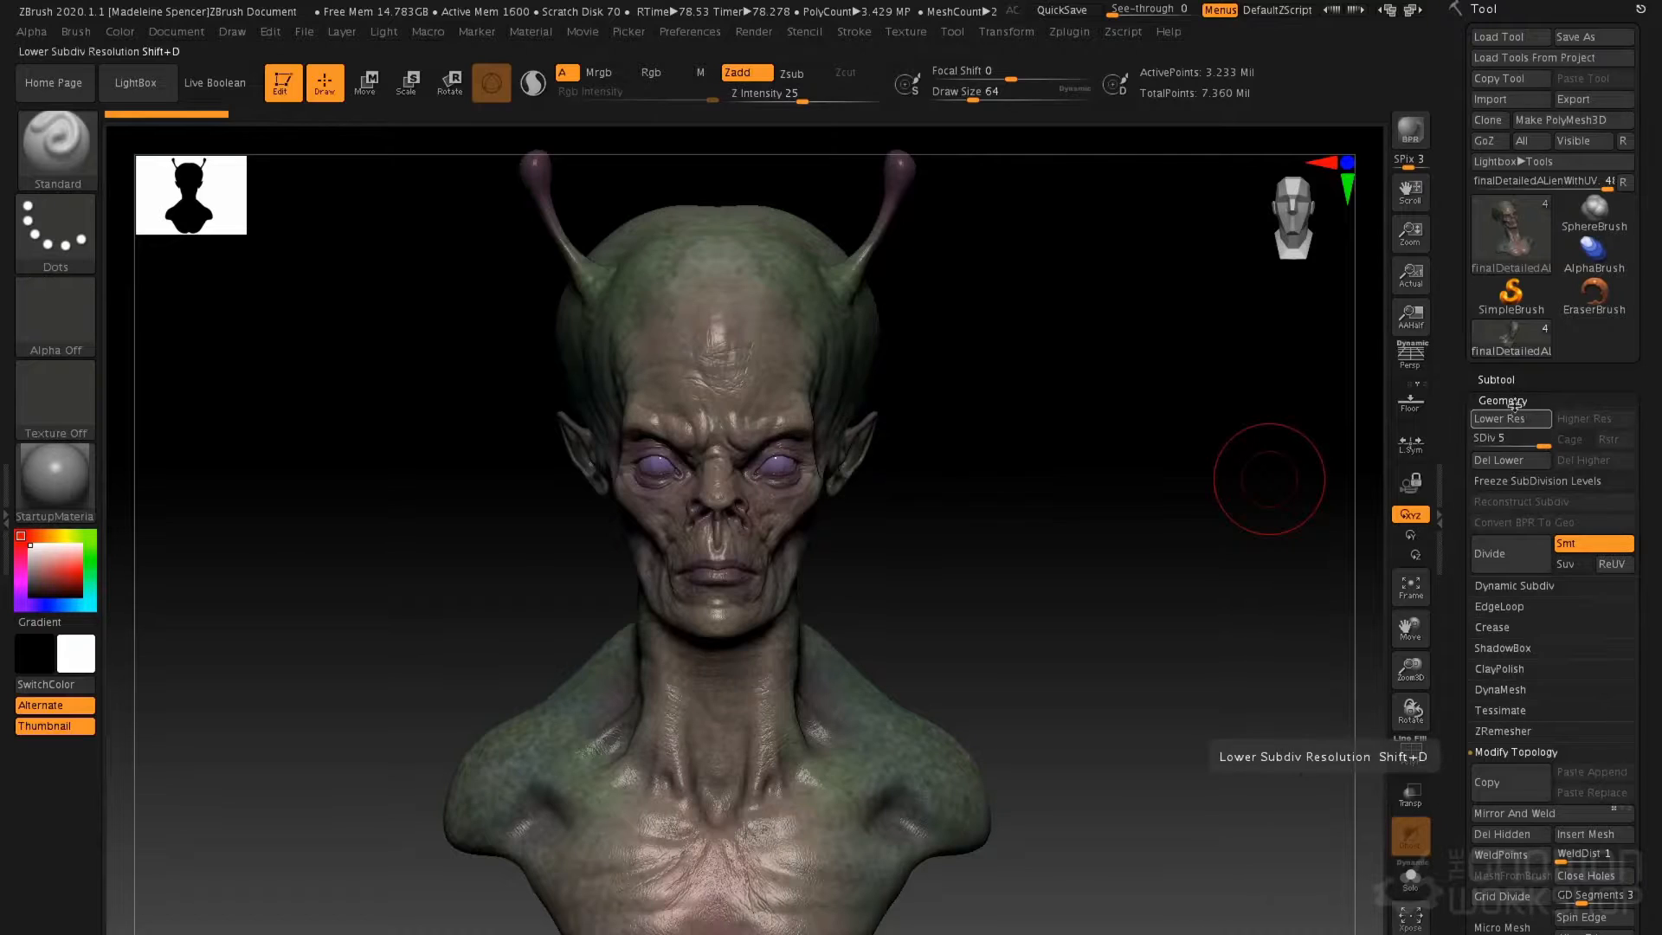
left_click(1515, 403)
Create a new sculpting layer on the bust and name it scales
left_click(1507, 463)
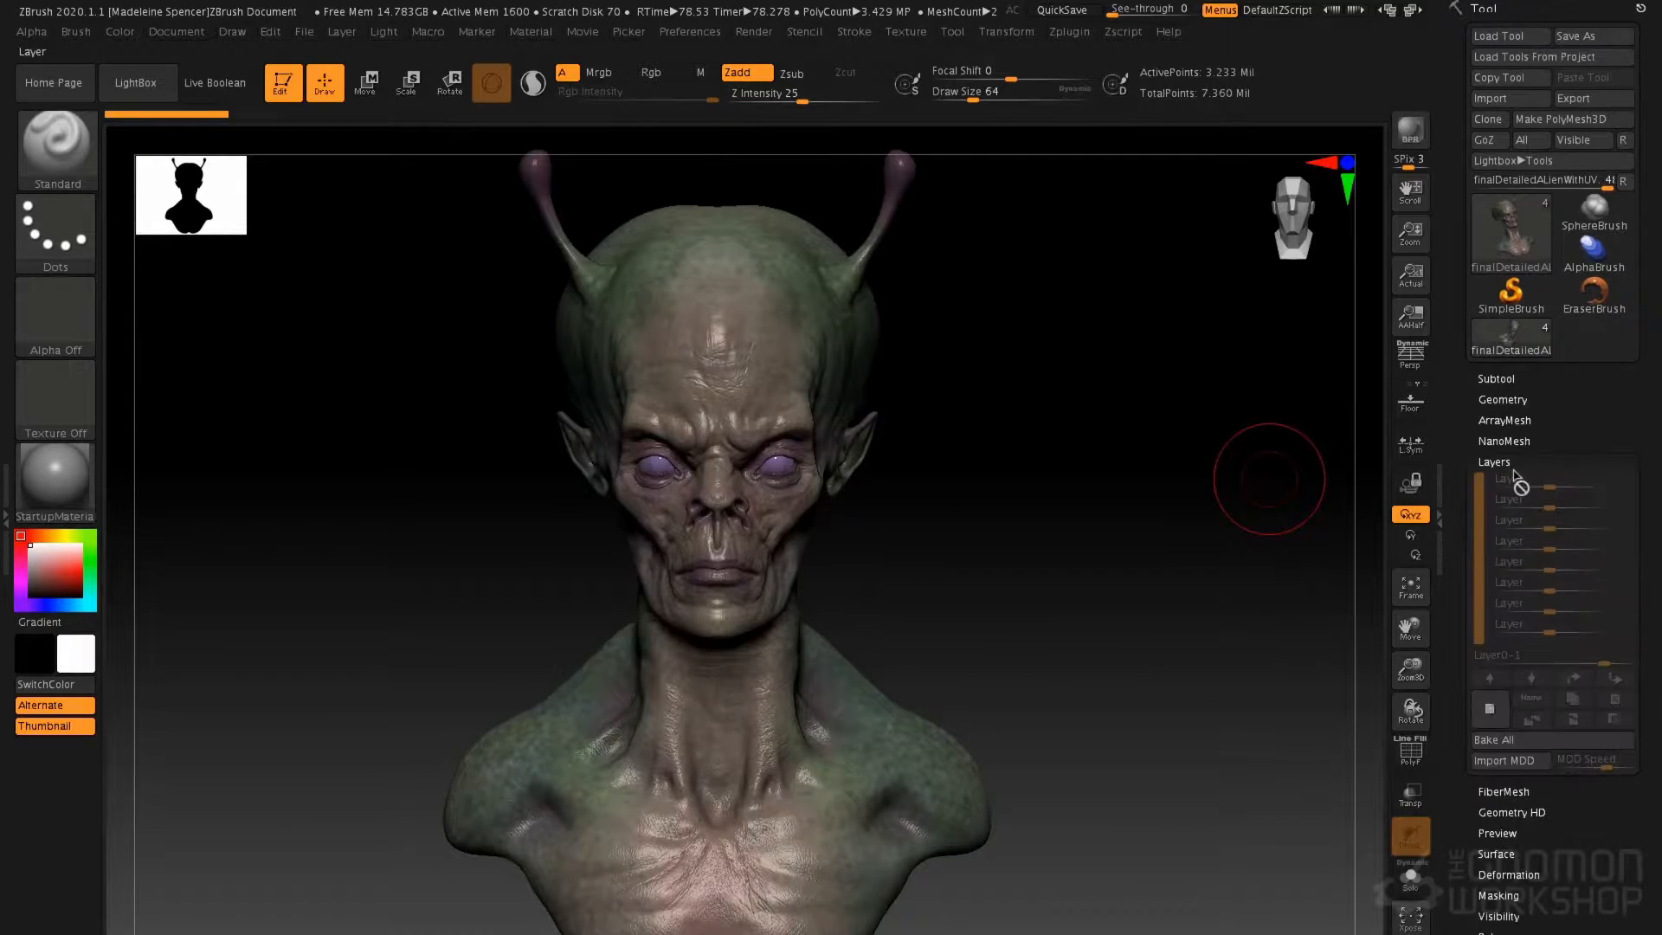
left_click(1490, 710)
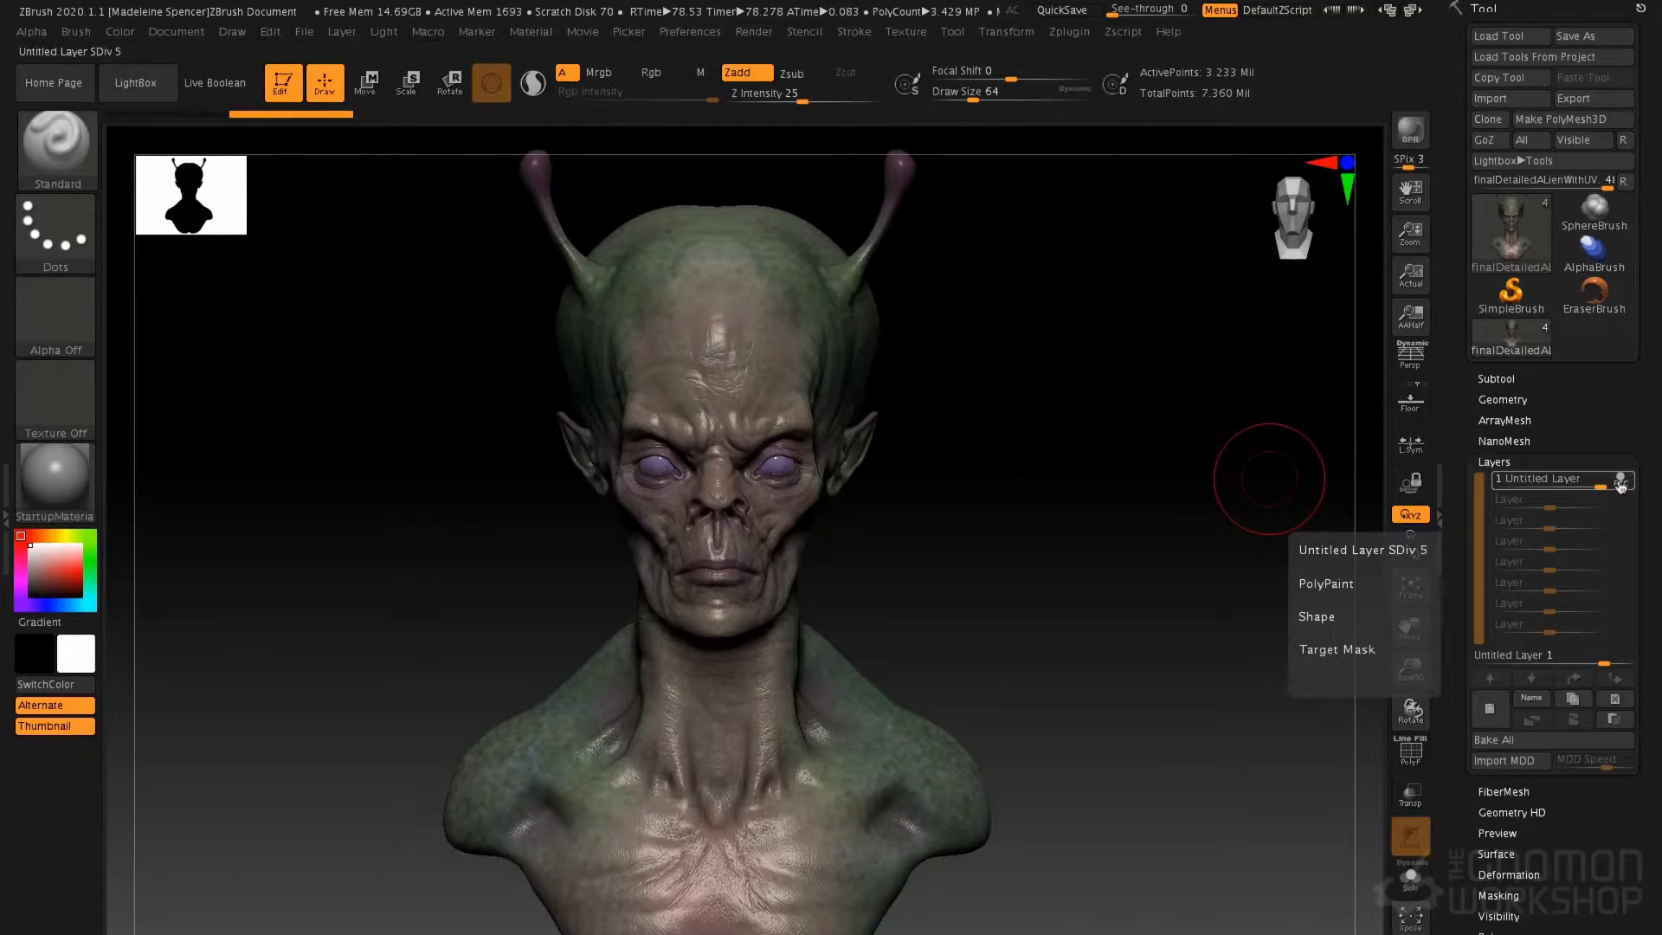
left_click(1532, 699)
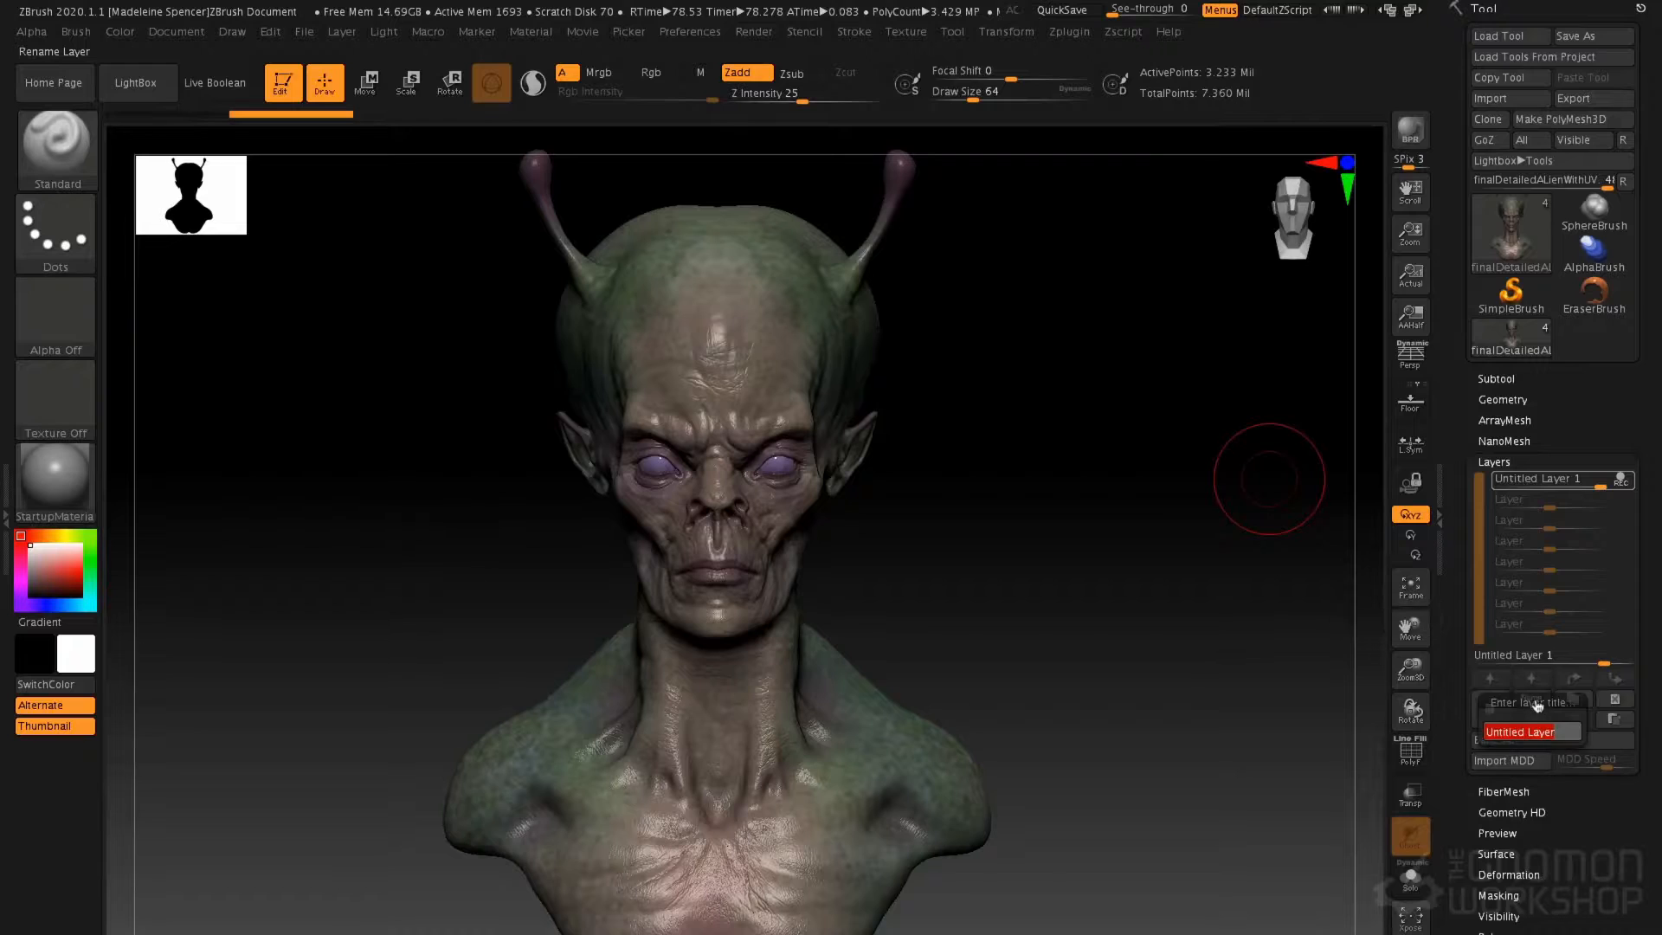
type("scales")
key("Return")
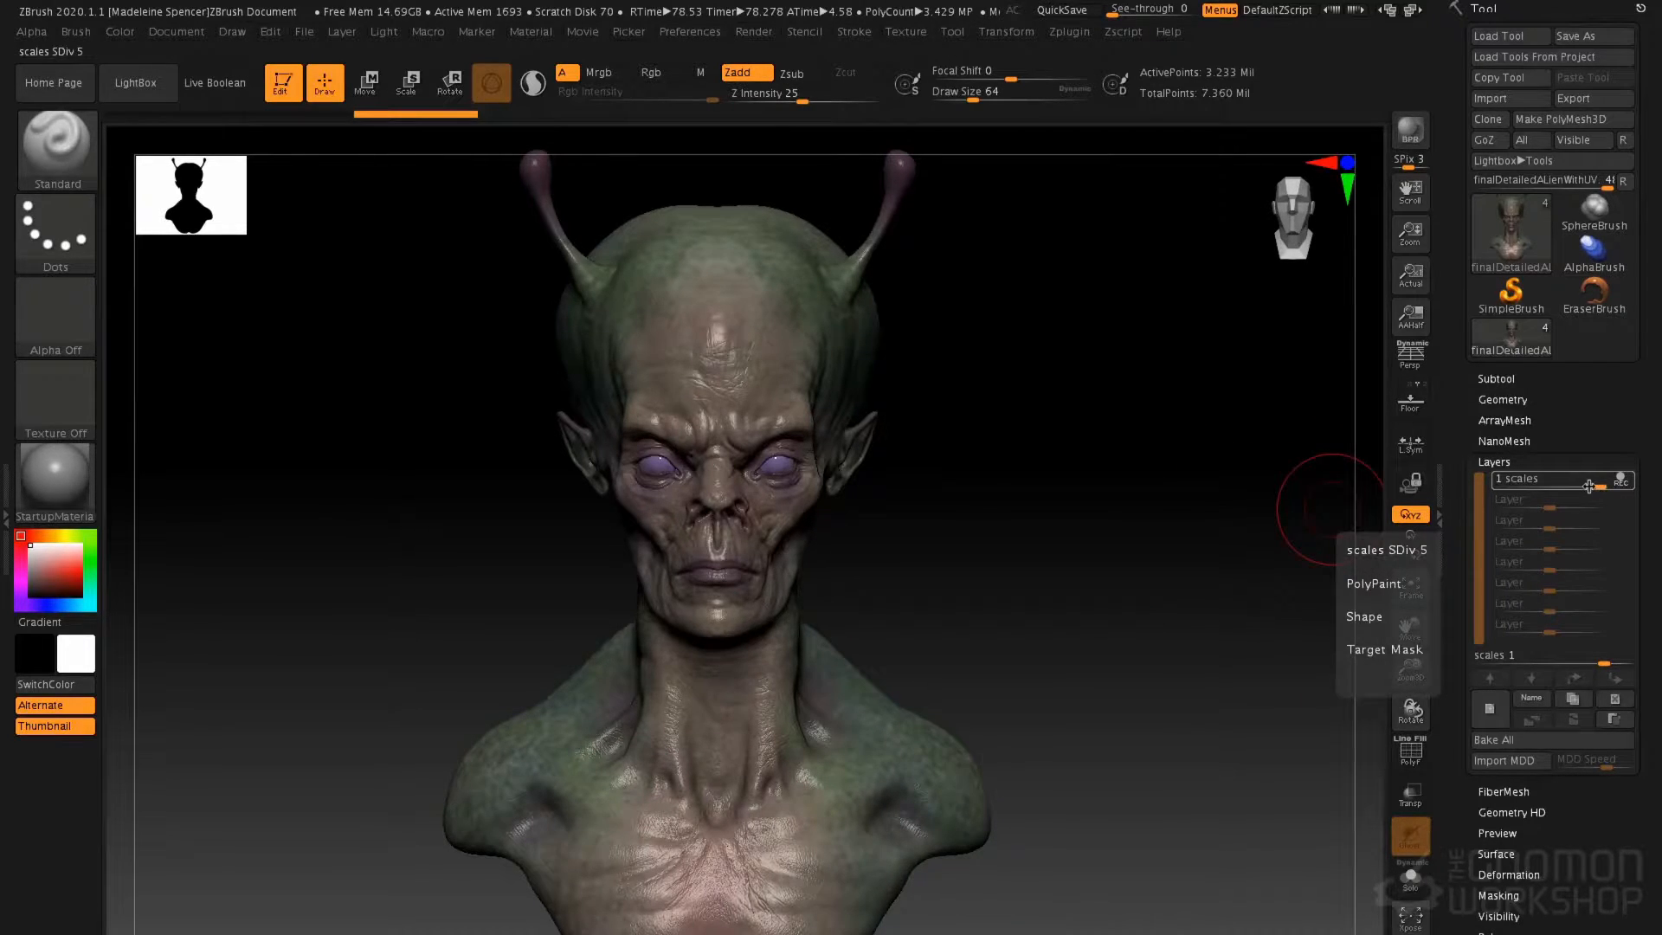
Paint a mask over the scalp and back of the alien's head, leaving the face unmasked
mouse_move(1064, 485)
left_mouse_down()
mouse_move(1131, 489)
mouse_move(1108, 497)
mouse_move(1145, 475)
left_mouse_up()
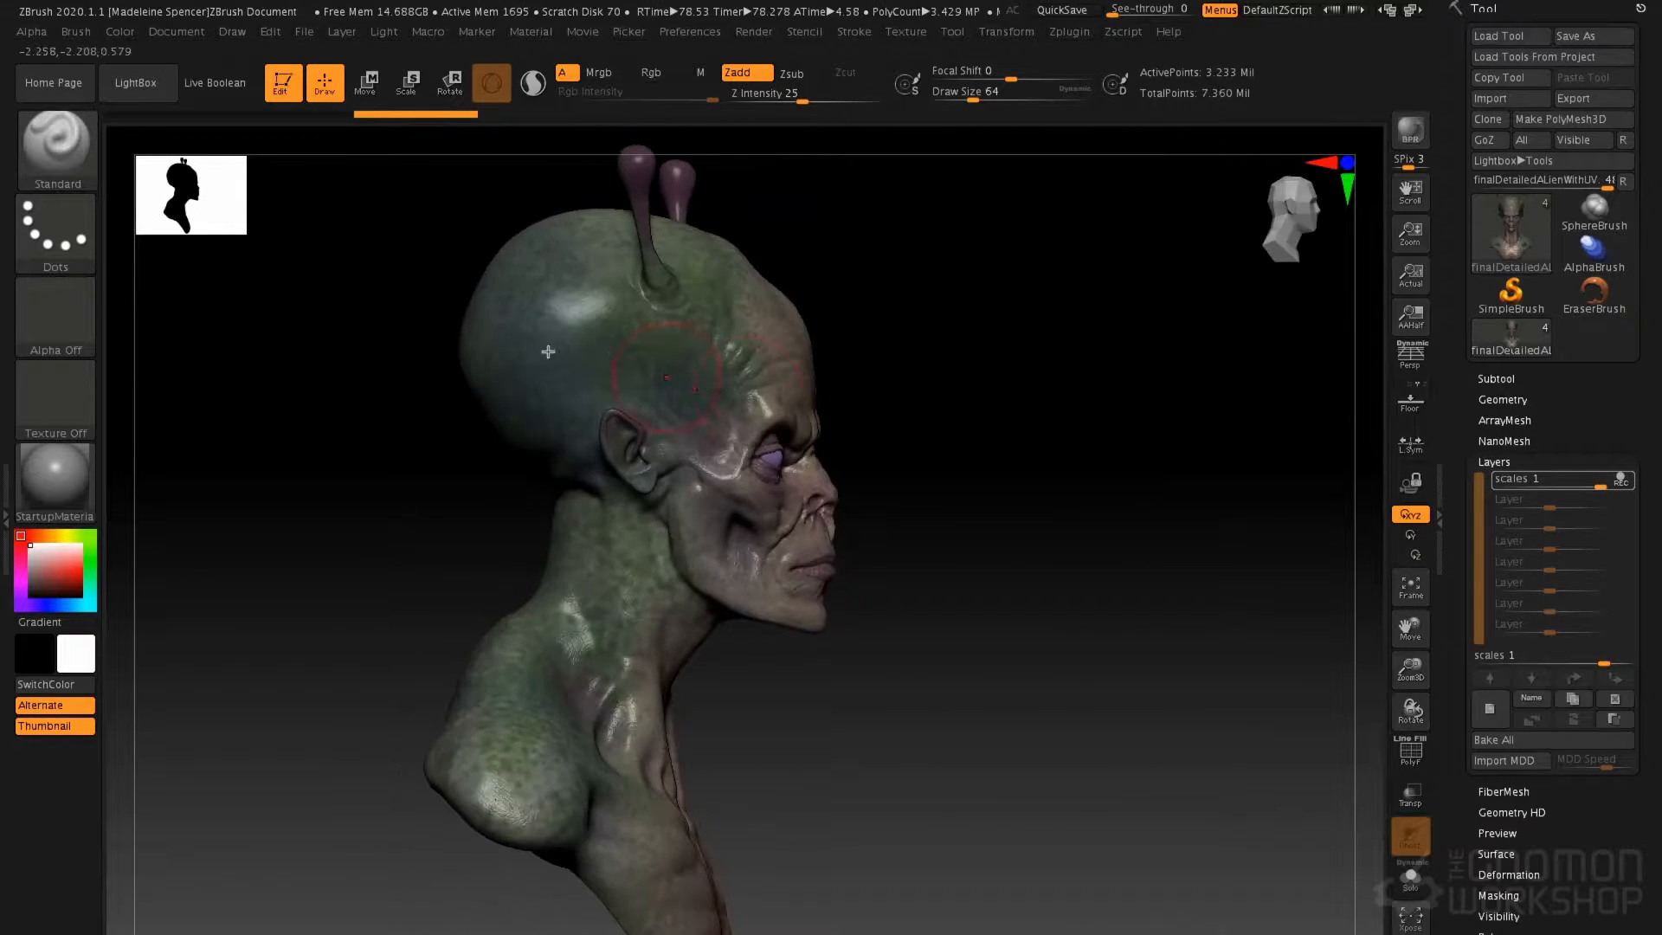
left_click_drag(860, 311, 652, 357)
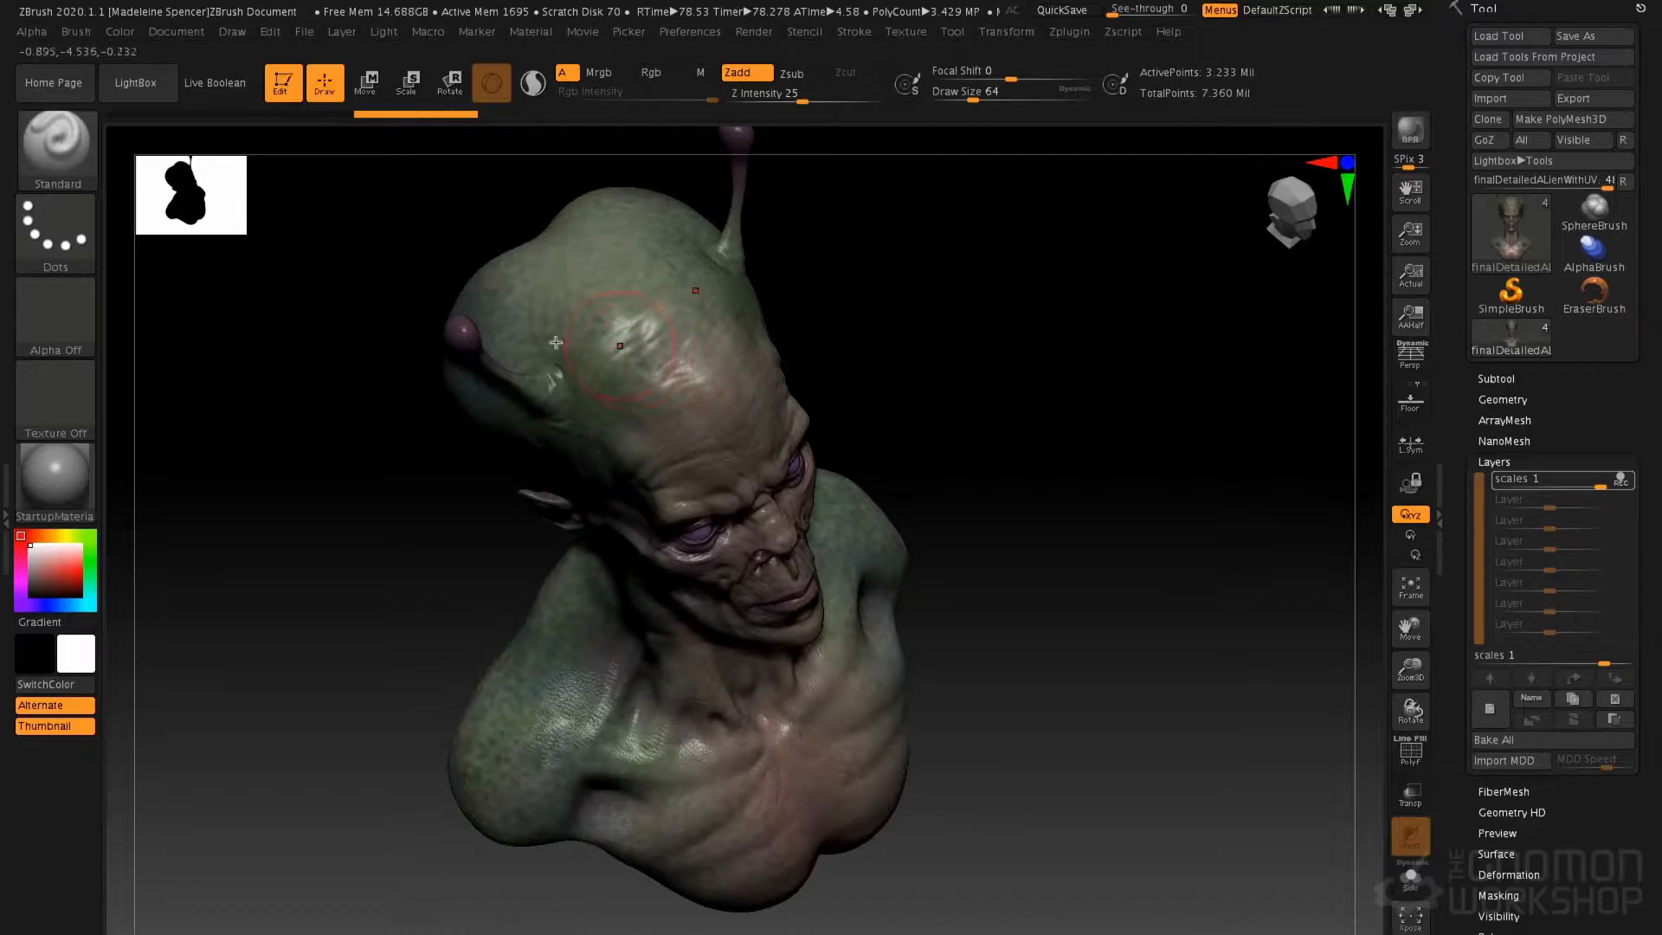
mouse_move(619, 299)
left_mouse_down("ctrl")
mouse_move(610, 332)
mouse_move(641, 319)
mouse_move(551, 278)
mouse_move(507, 337)
mouse_move(598, 329)
left_mouse_up("ctrl")
right_click_drag(597, 264, 827, 238)
mouse_move(464, 305)
left_mouse_down("ctrl")
mouse_move(457, 264)
mouse_move(486, 449)
mouse_move(524, 470)
mouse_move(496, 384)
mouse_move(386, 341)
mouse_move(419, 282)
left_mouse_up("ctrl")
mouse_move(419, 282)
right_mouse_down()
mouse_move(486, 378)
mouse_move(476, 400)
right_mouse_up()
mouse_move(294, 303)
left_mouse_down("ctrl")
mouse_move(297, 386)
mouse_move(319, 392)
left_mouse_up("ctrl")
Extend the painted mask over the alien's upper back and shoulders
mouse_move(697, 437)
right_mouse_down("alt")
mouse_move(925, 462)
mouse_move(808, 372)
mouse_move(808, 475)
right_mouse_up("alt")
mouse_move(764, 485)
left_mouse_down("ctrl")
mouse_move(804, 554)
mouse_move(693, 675)
mouse_move(878, 504)
left_mouse_up("ctrl")
right_click_drag(855, 539, 841, 463)
right_click_drag(801, 597, 828, 497)
right_click_drag(794, 662, 838, 480, "alt")
mouse_move(823, 522)
left_mouse_down("ctrl")
mouse_move(803, 536)
mouse_move(808, 502)
mouse_move(858, 456)
mouse_move(871, 383)
mouse_move(902, 360)
left_mouse_up("ctrl")
mouse_move(589, 597)
right_mouse_down()
mouse_move(711, 562)
mouse_move(692, 510)
right_mouse_up()
mouse_move(679, 496)
left_mouse_down("ctrl")
mouse_move(601, 523)
mouse_move(616, 511)
left_mouse_up("ctrl")
right_click_drag(651, 492, 630, 558)
mouse_move(630, 563)
left_mouse_down("ctrl")
mouse_move(612, 575)
mouse_move(653, 679)
mouse_move(672, 649)
mouse_move(697, 685)
mouse_move(684, 616)
mouse_move(731, 769)
mouse_move(686, 587)
left_mouse_up("ctrl")
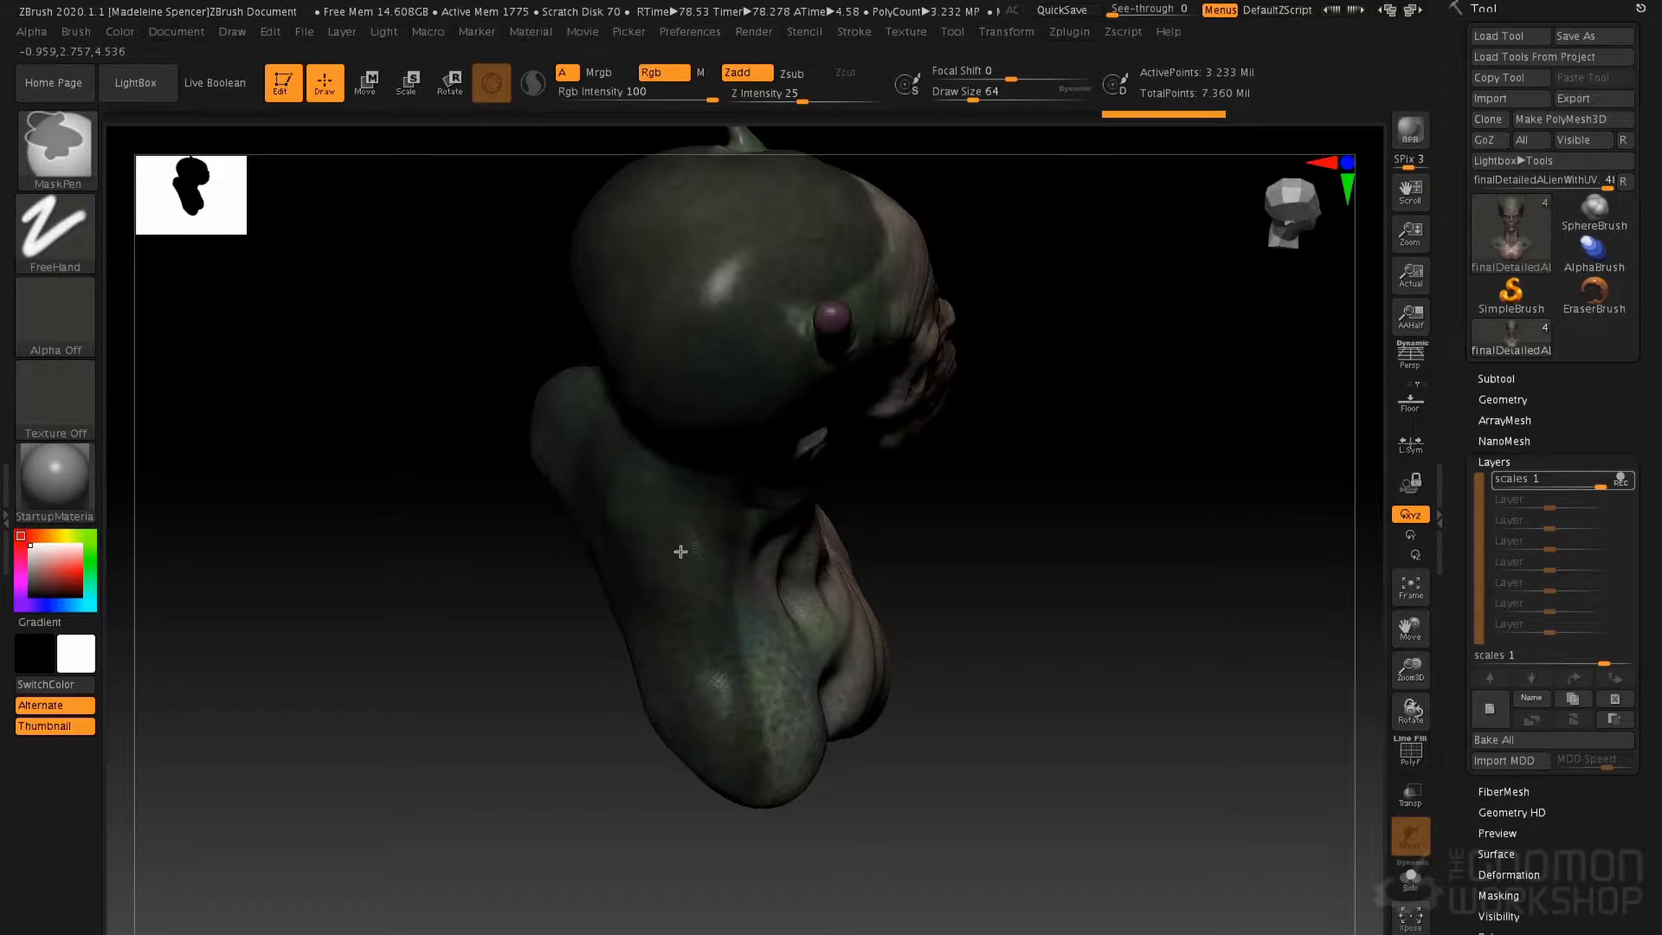
Step the bust down two subdivision levels
key("shift")
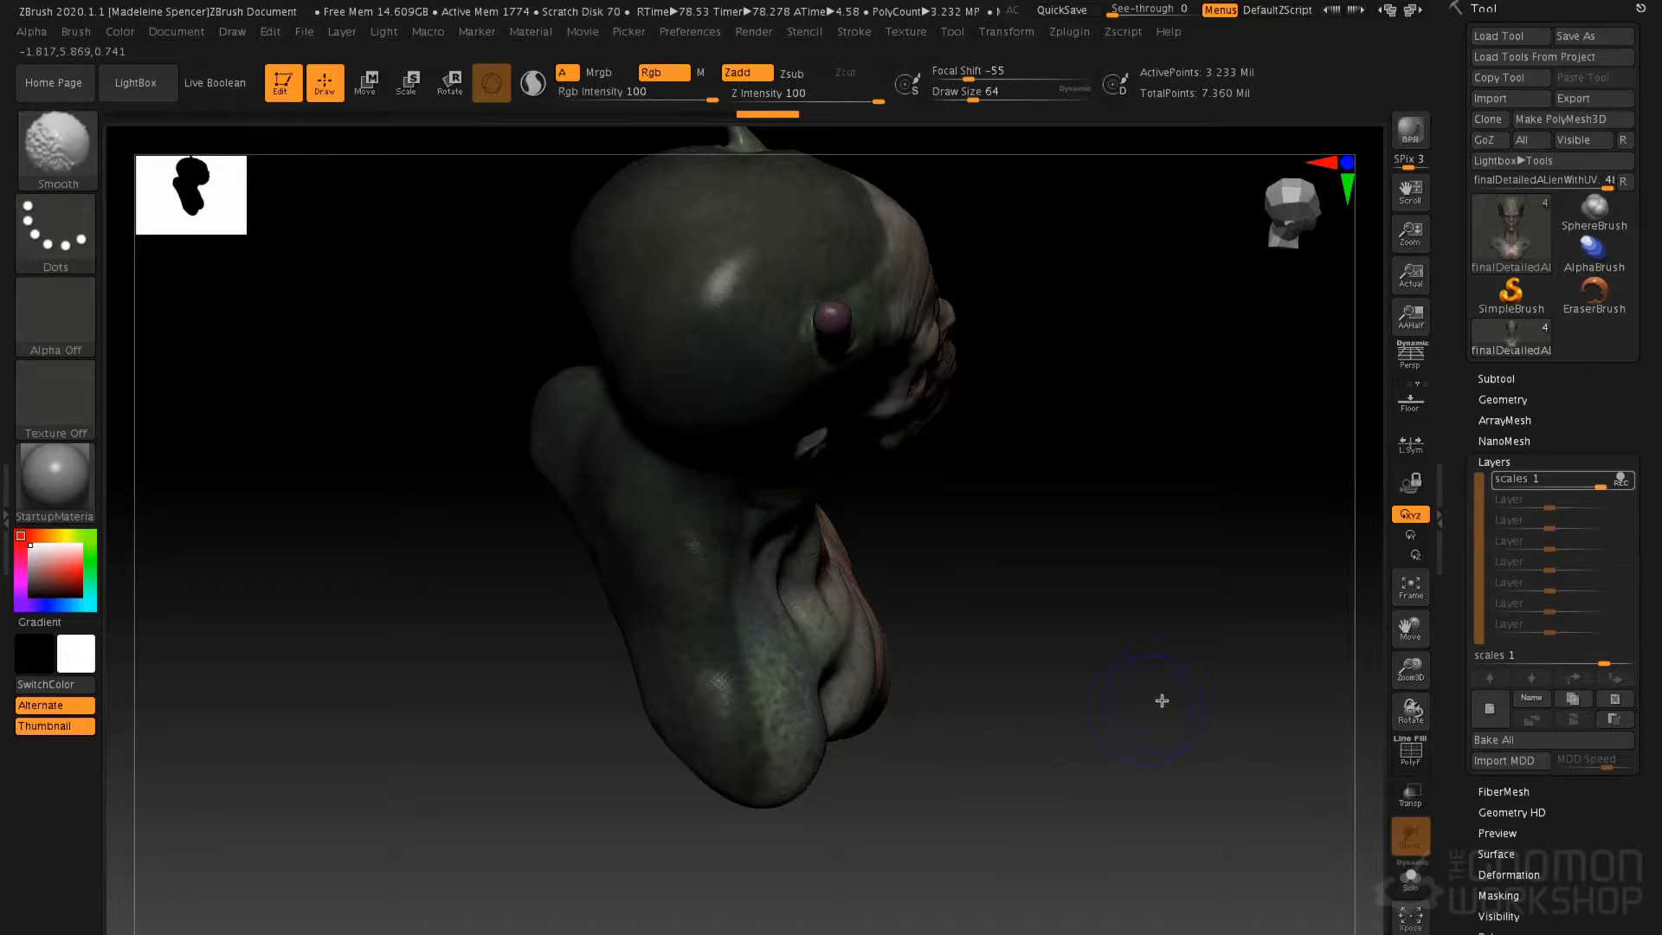
key("shift+d")
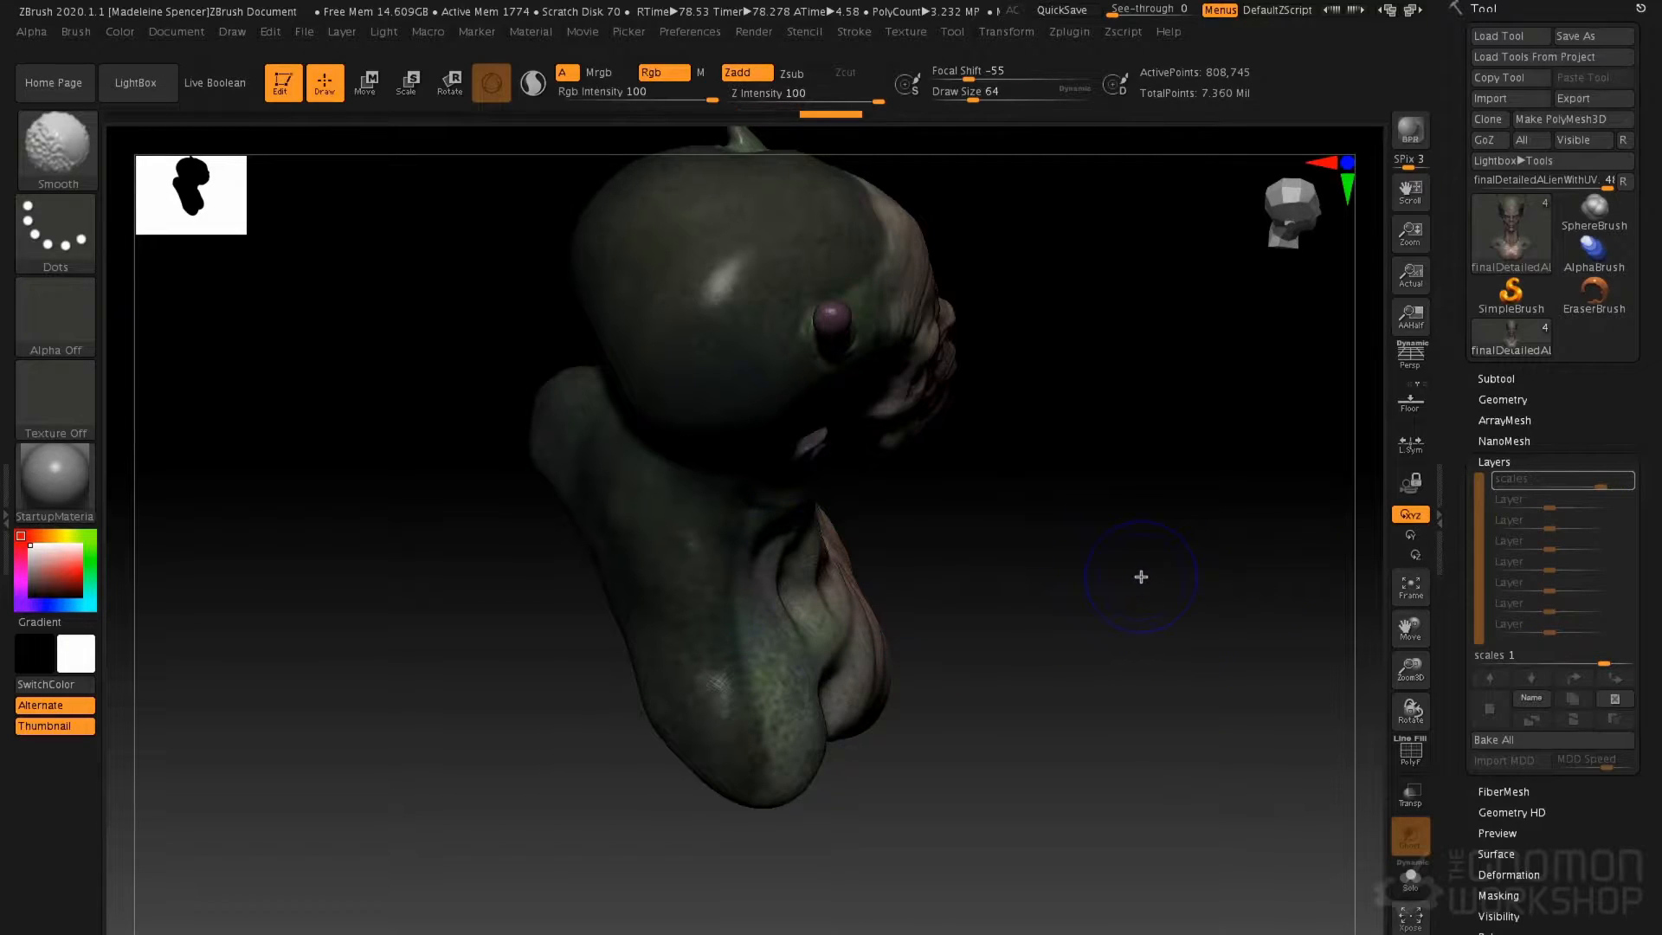
key("shift+d")
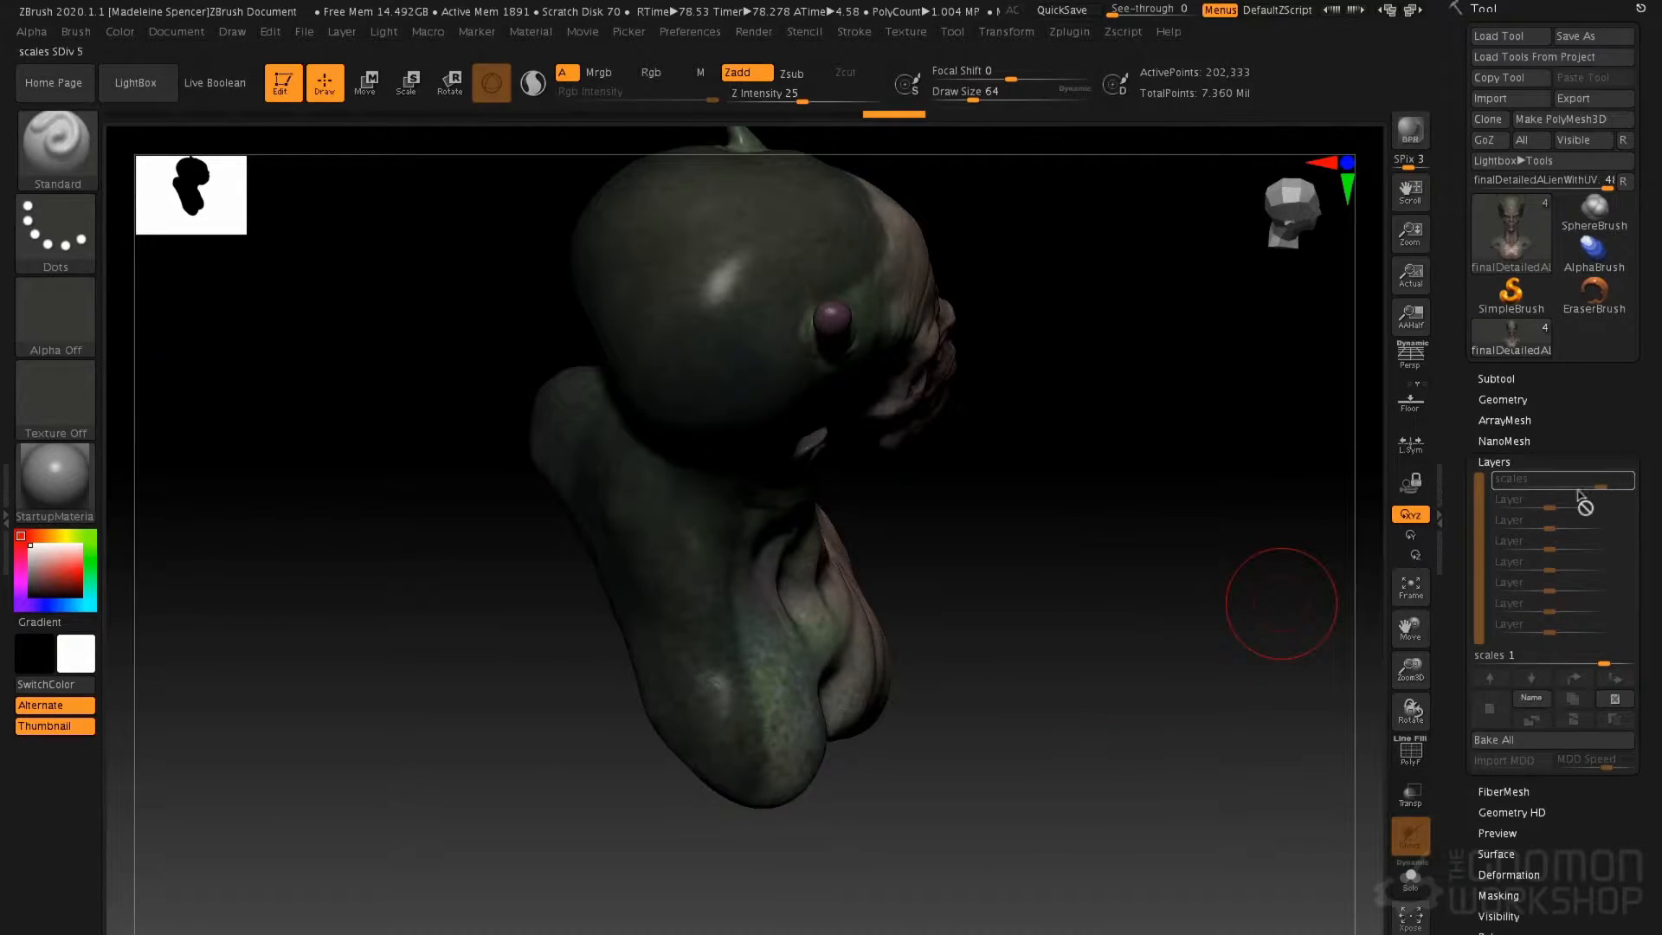
Paint more mask over the shoulder and along the back of the neck
left_click_drag(865, 690, 875, 594)
mouse_move(694, 502)
left_mouse_down("ctrl")
mouse_move(743, 705)
mouse_move(723, 640)
left_mouse_up("ctrl")
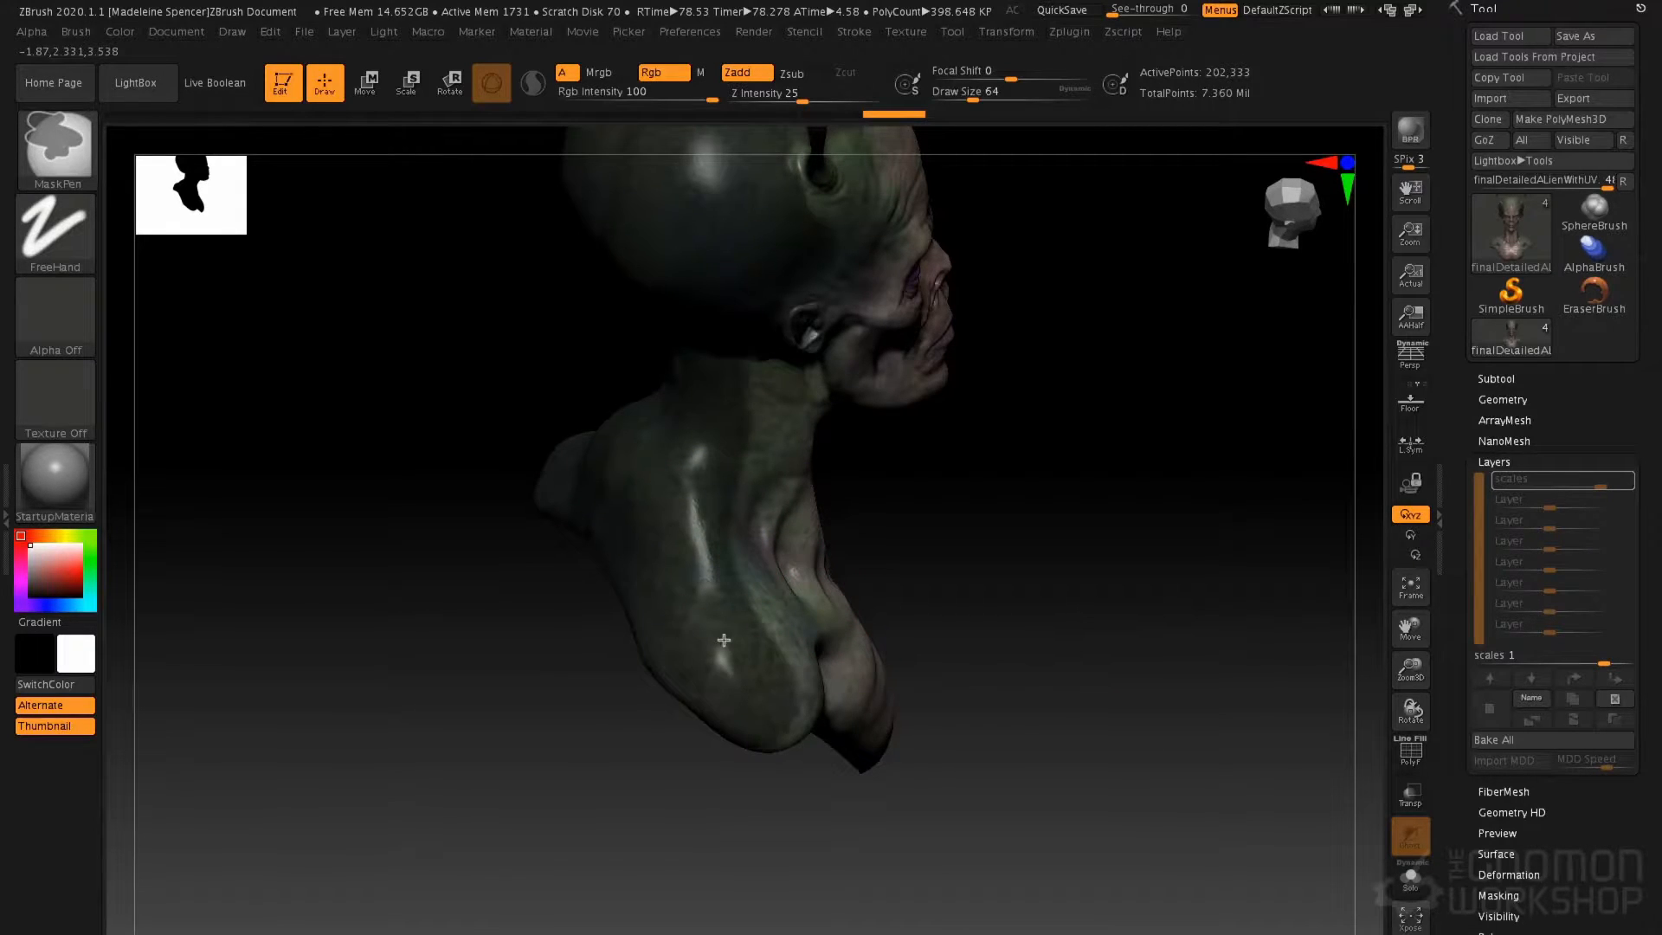
left_click_drag(683, 553, 683, 493, "ctrl")
right_click_drag(693, 441, 686, 341)
mouse_move(688, 336)
left_mouse_down("ctrl")
mouse_move(700, 295)
mouse_move(712, 354)
left_mouse_up("ctrl")
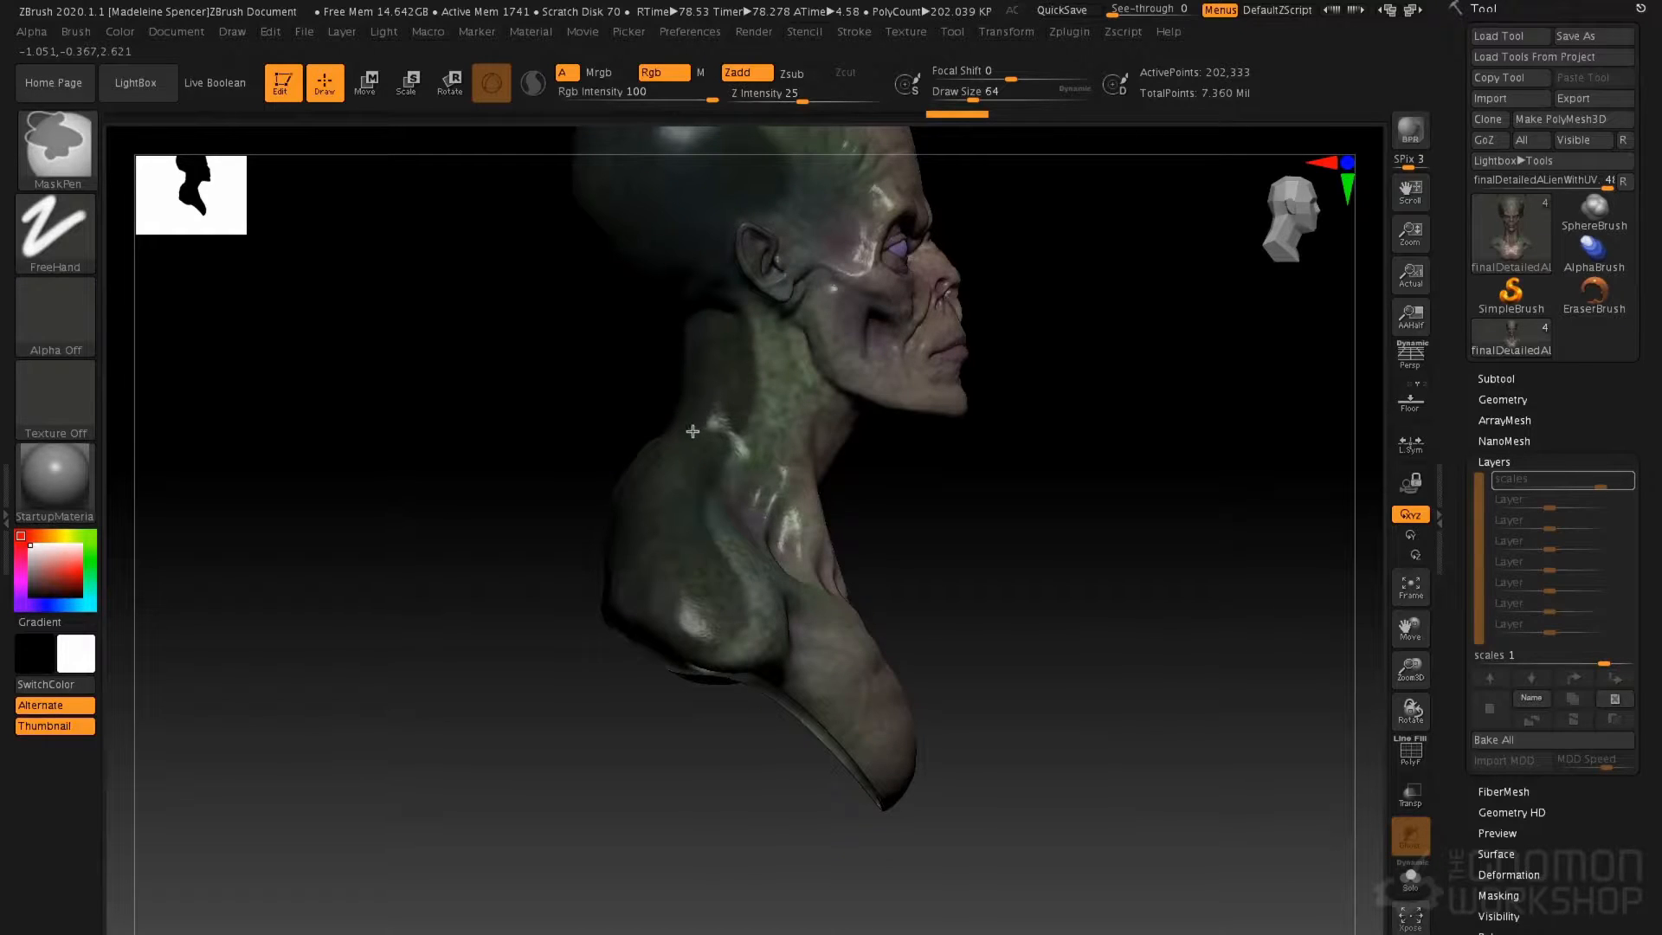
Set the brush draw size to 41 and mask the side of the head around the antenna and above the ear
right_click_drag(686, 278, 704, 519, "alt")
mouse_move(727, 416)
right_mouse_down()
mouse_move(760, 404)
mouse_move(753, 366)
mouse_move(788, 444)
right_mouse_up()
key("space")
left_click_drag(806, 392, 801, 392)
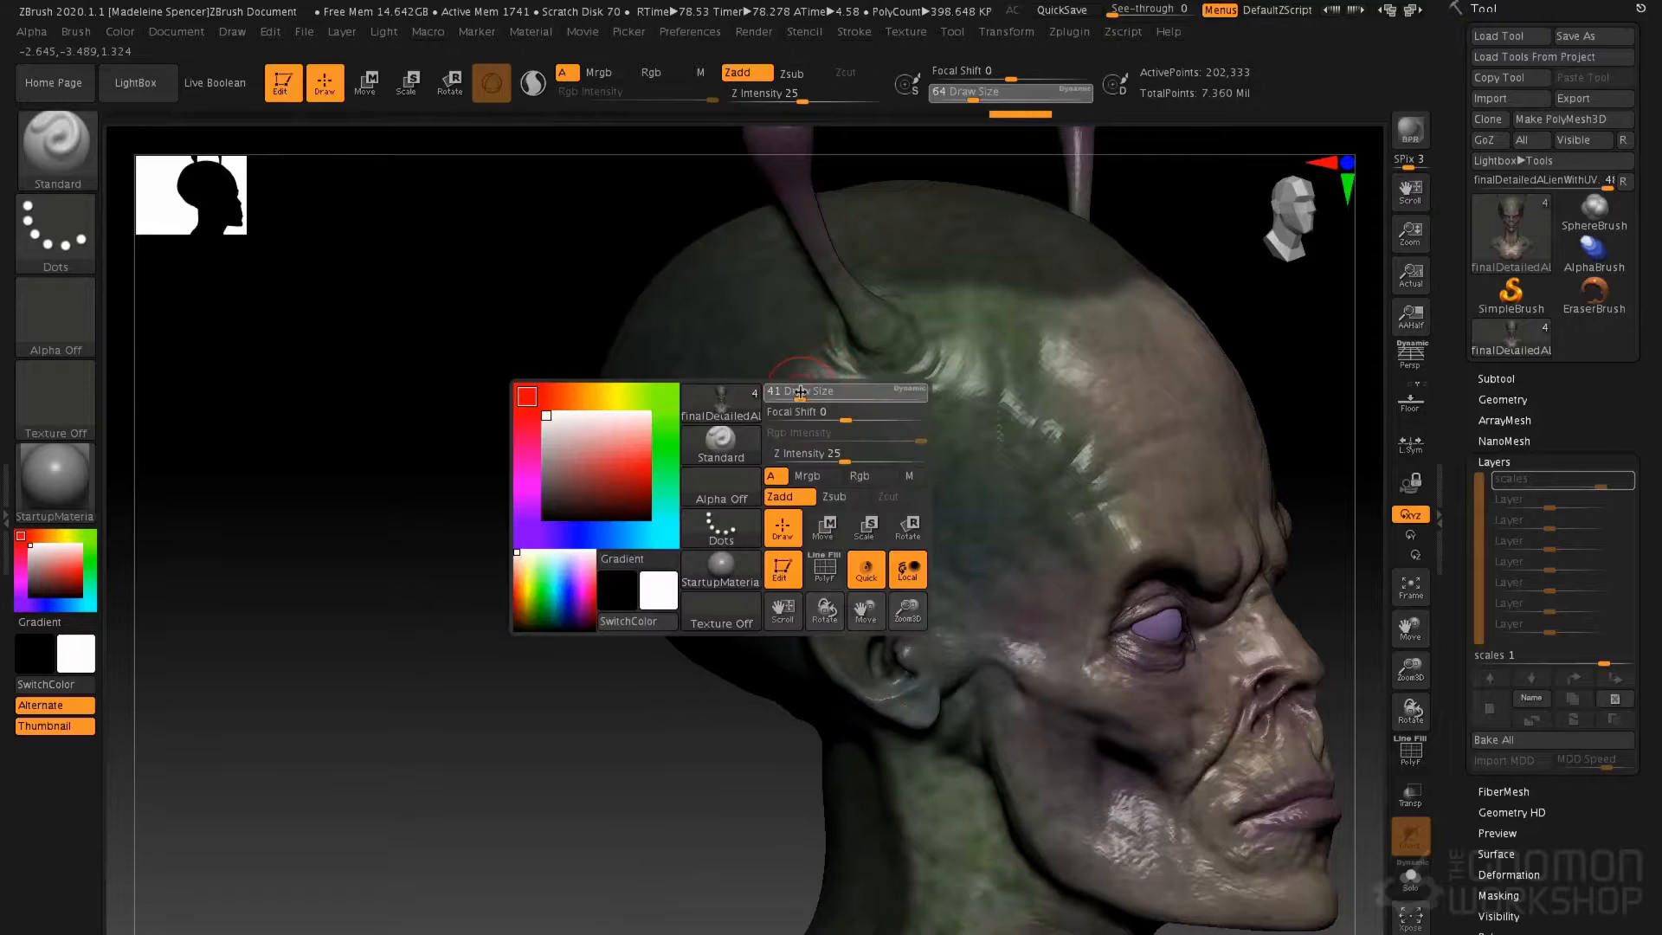
right_click_drag(756, 336, 790, 301)
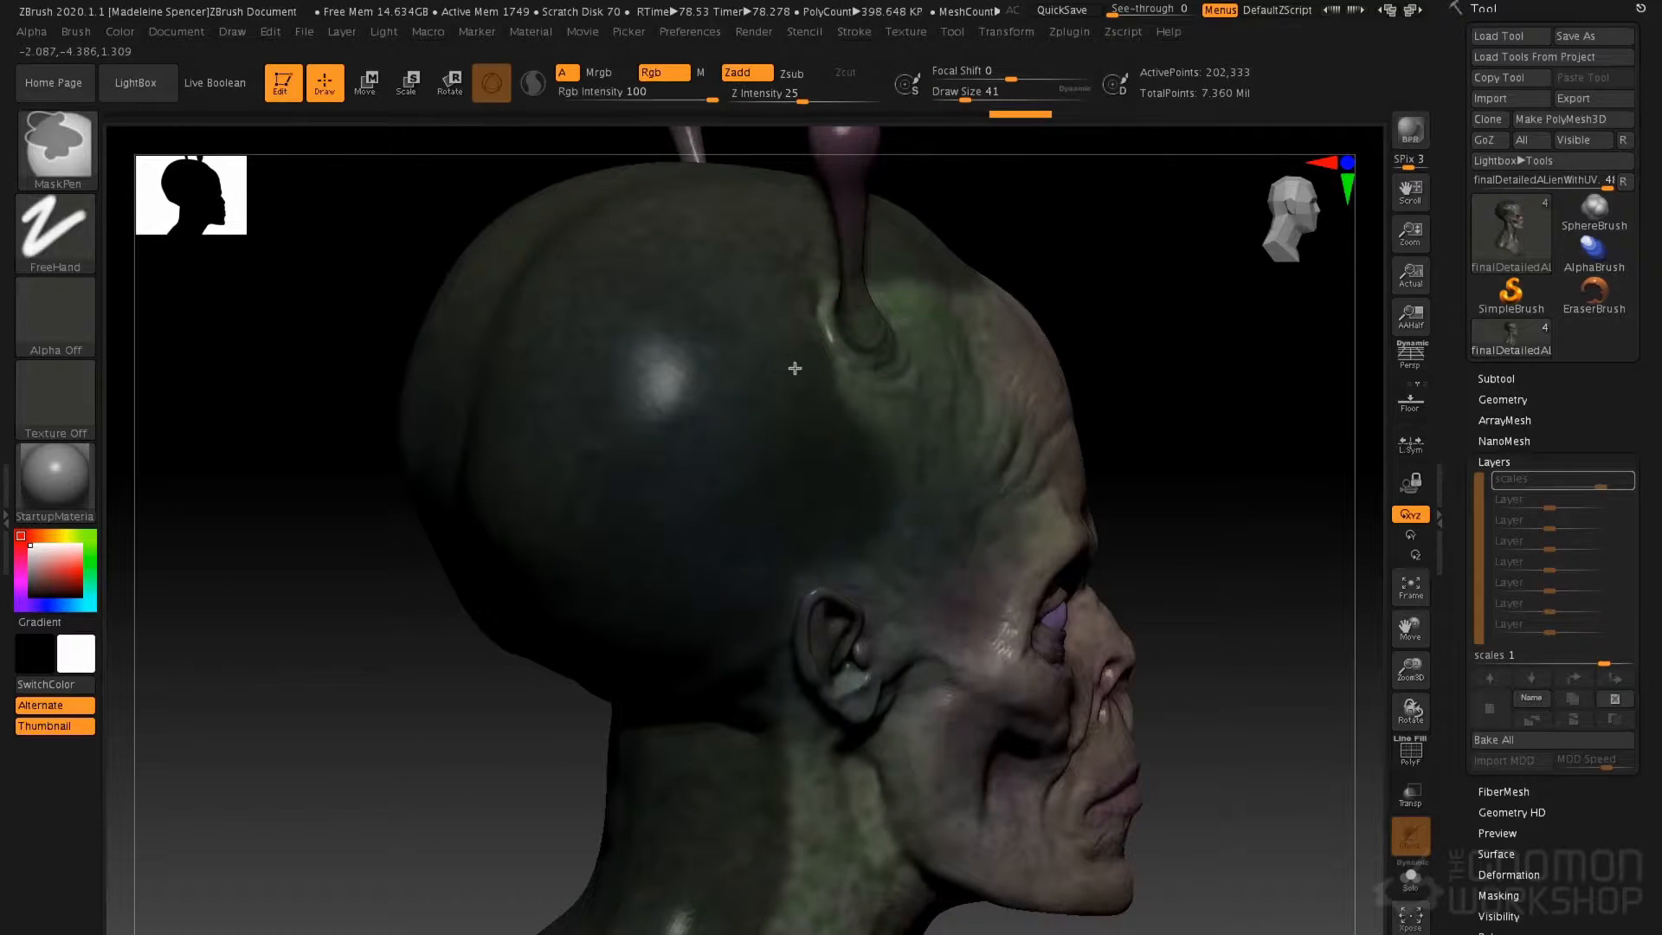
mouse_move(806, 367)
left_mouse_down("ctrl")
mouse_move(894, 467)
mouse_move(821, 540)
left_mouse_up("ctrl")
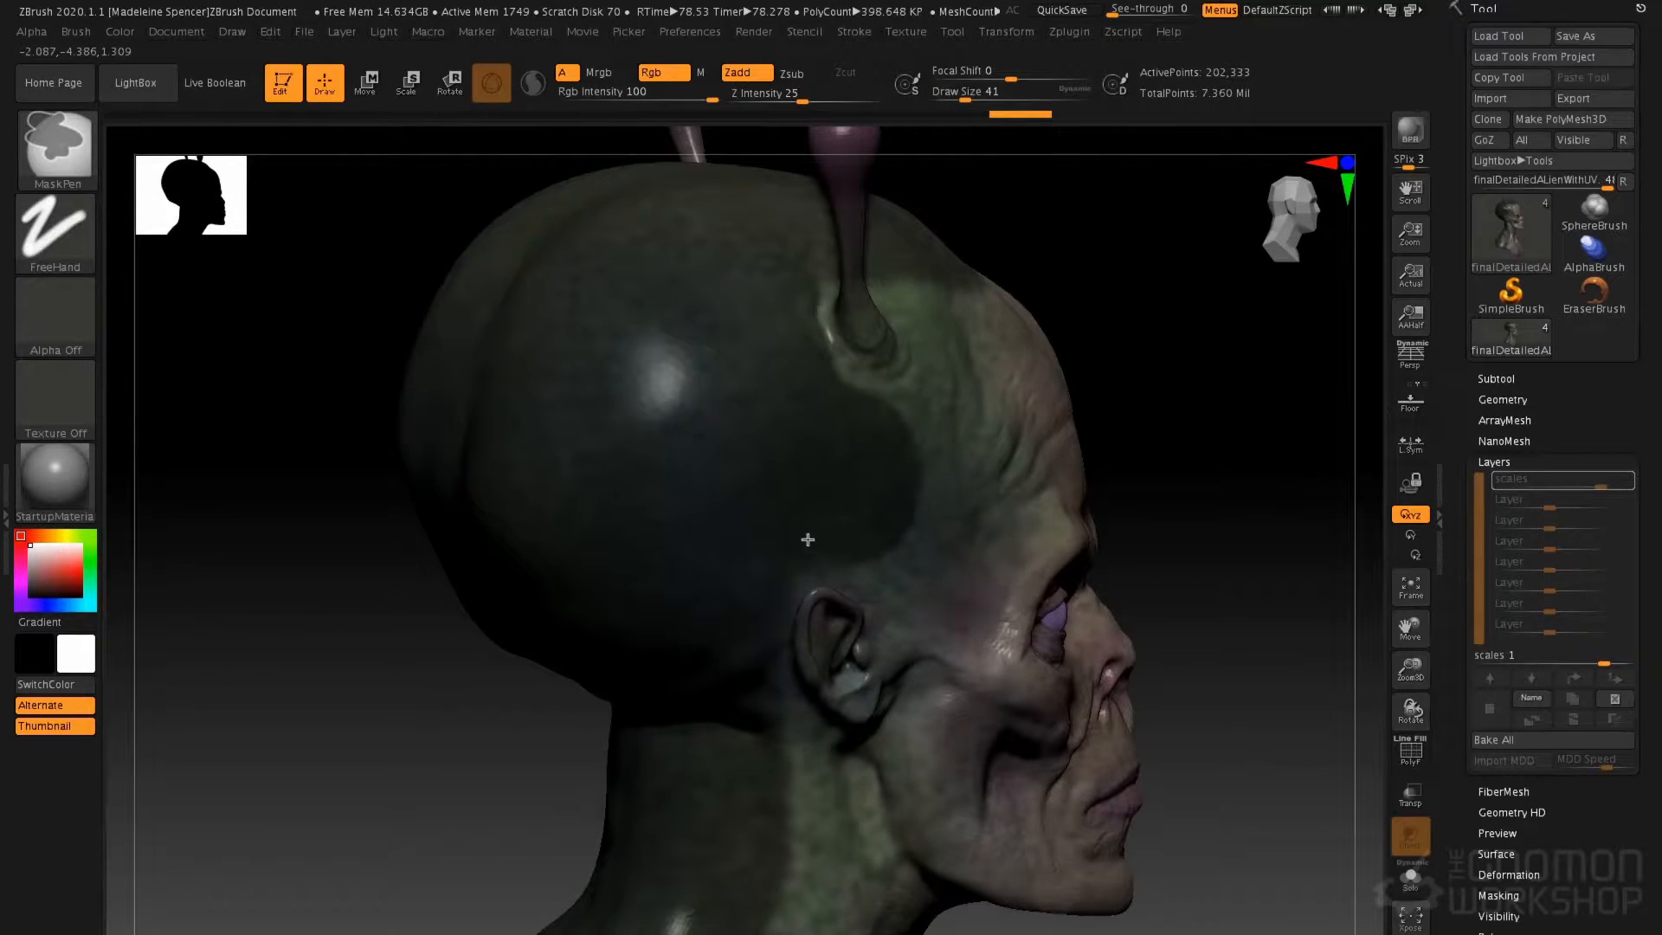
right_click_drag(808, 329, 887, 232)
mouse_move(939, 250)
left_mouse_down("ctrl")
mouse_move(994, 257)
mouse_move(1023, 232)
left_mouse_up("ctrl")
Set the brush draw size to 97, then soften the mask's edges and invert it to protect the face
mouse_move(988, 234)
right_mouse_down("ctrl")
mouse_move(969, 221)
mouse_move(924, 305)
right_mouse_up("ctrl")
key("space")
left_click(941, 309)
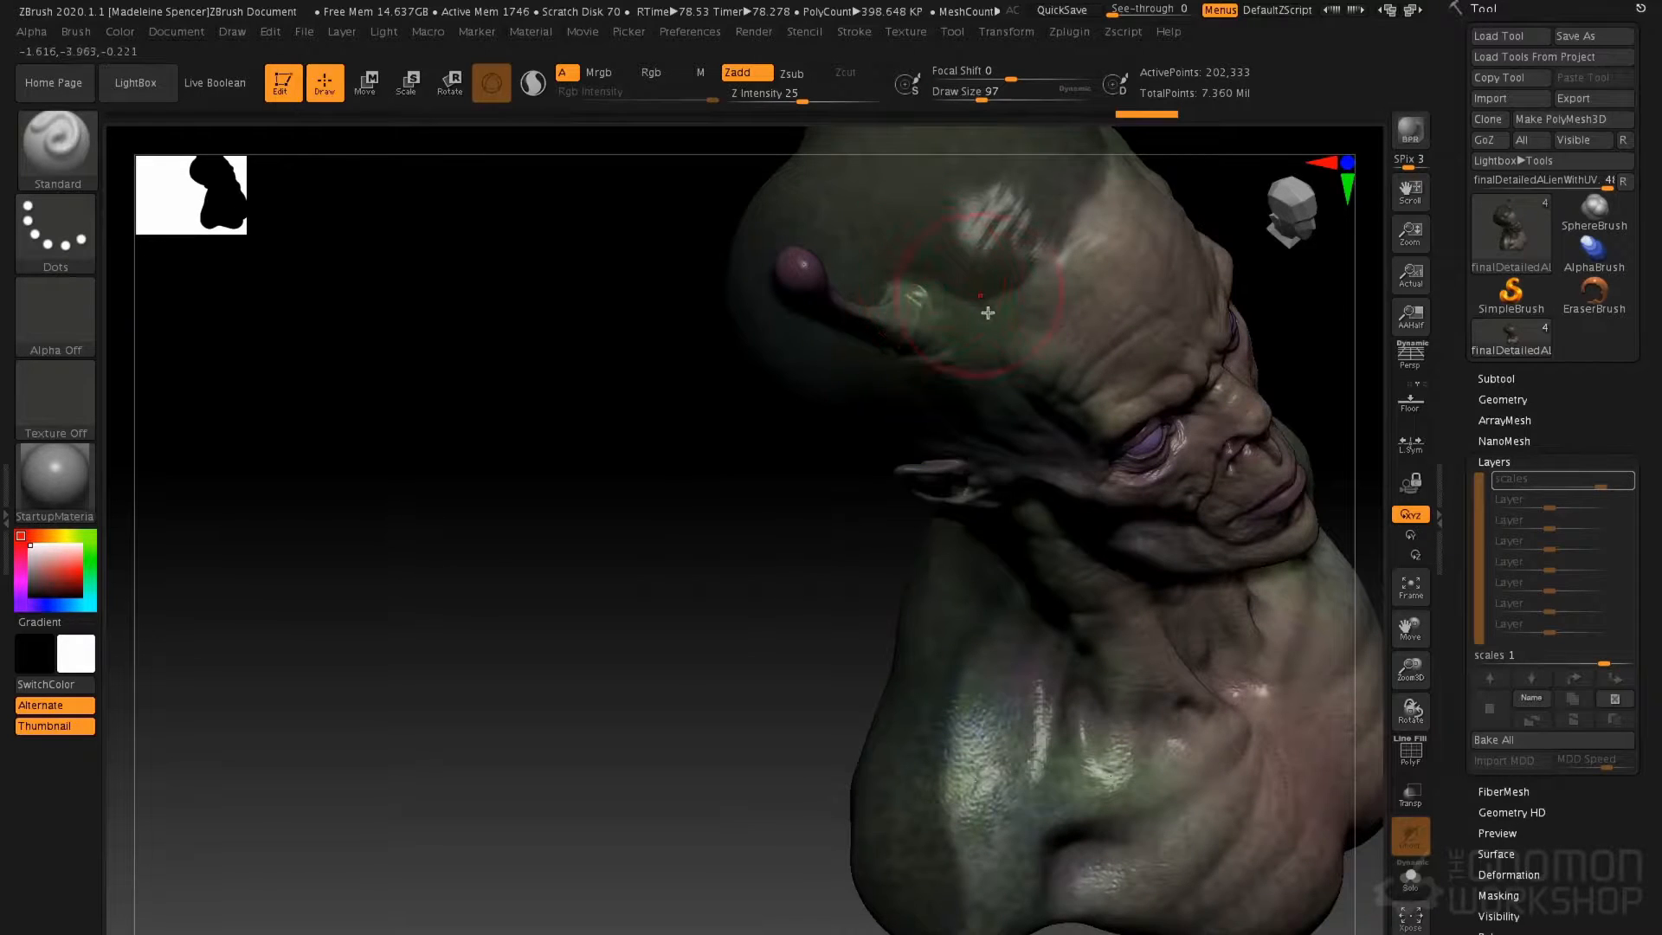
key("ctrl")
right_click_drag(1003, 268, 976, 223)
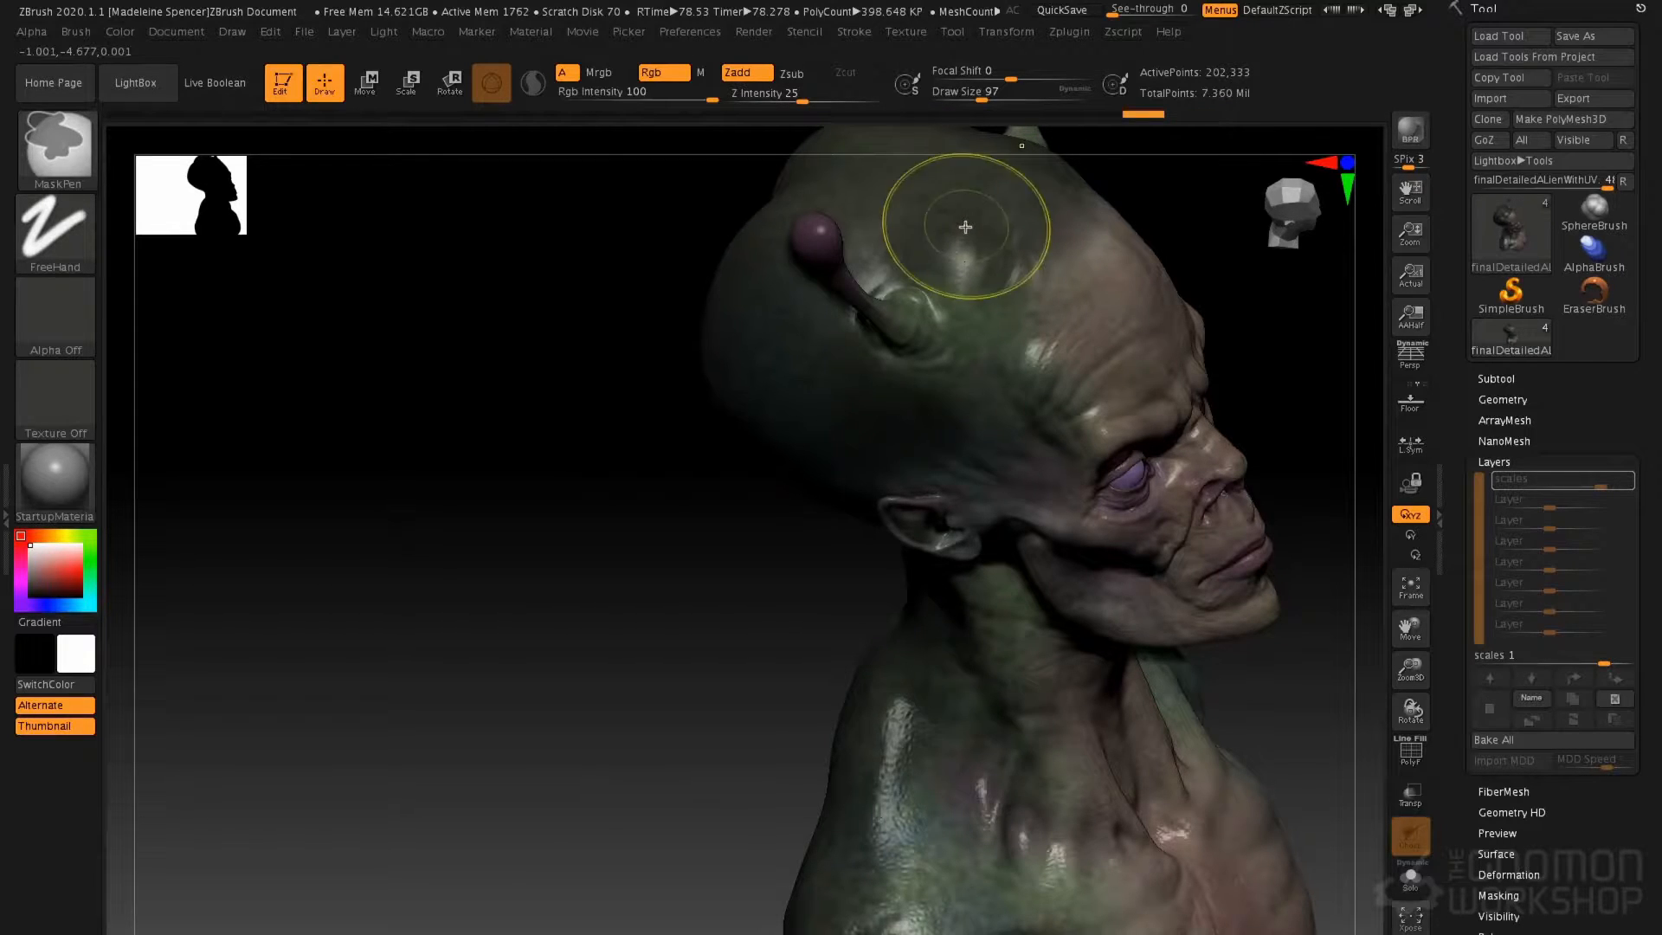
left_click(1254, 305, "ctrl")
mouse_move(1160, 355)
right_mouse_down()
mouse_move(1076, 333)
mouse_move(1153, 238)
right_mouse_up()
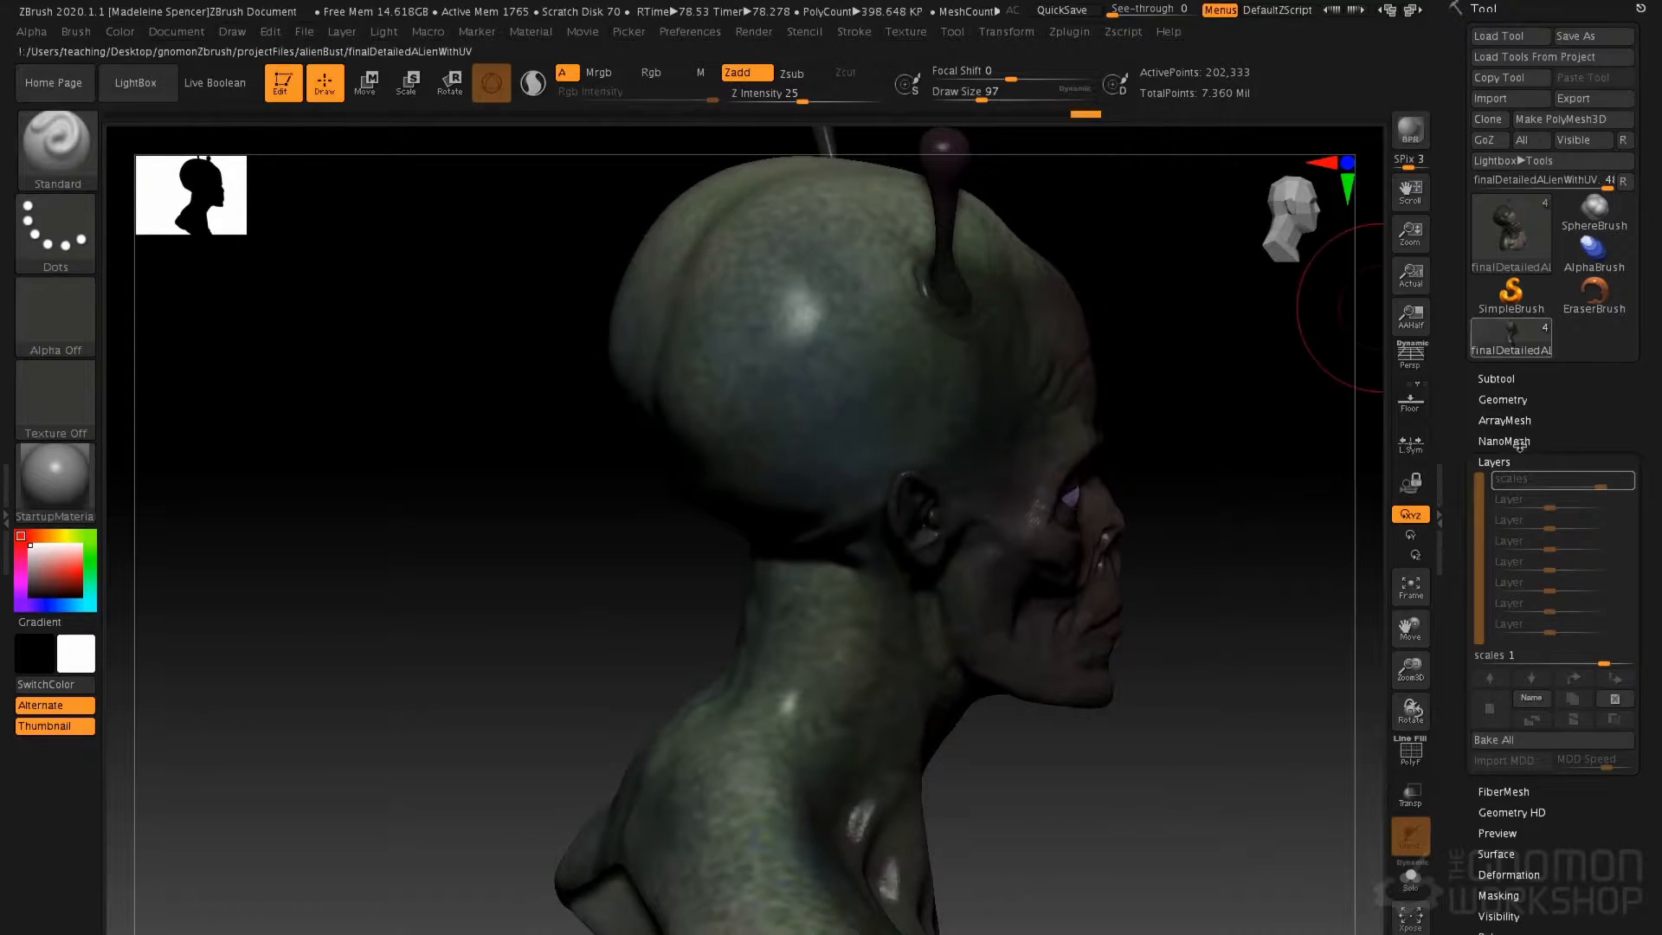
Return the bust to subdivision level 5
left_click(1506, 399)
left_click(1493, 552)
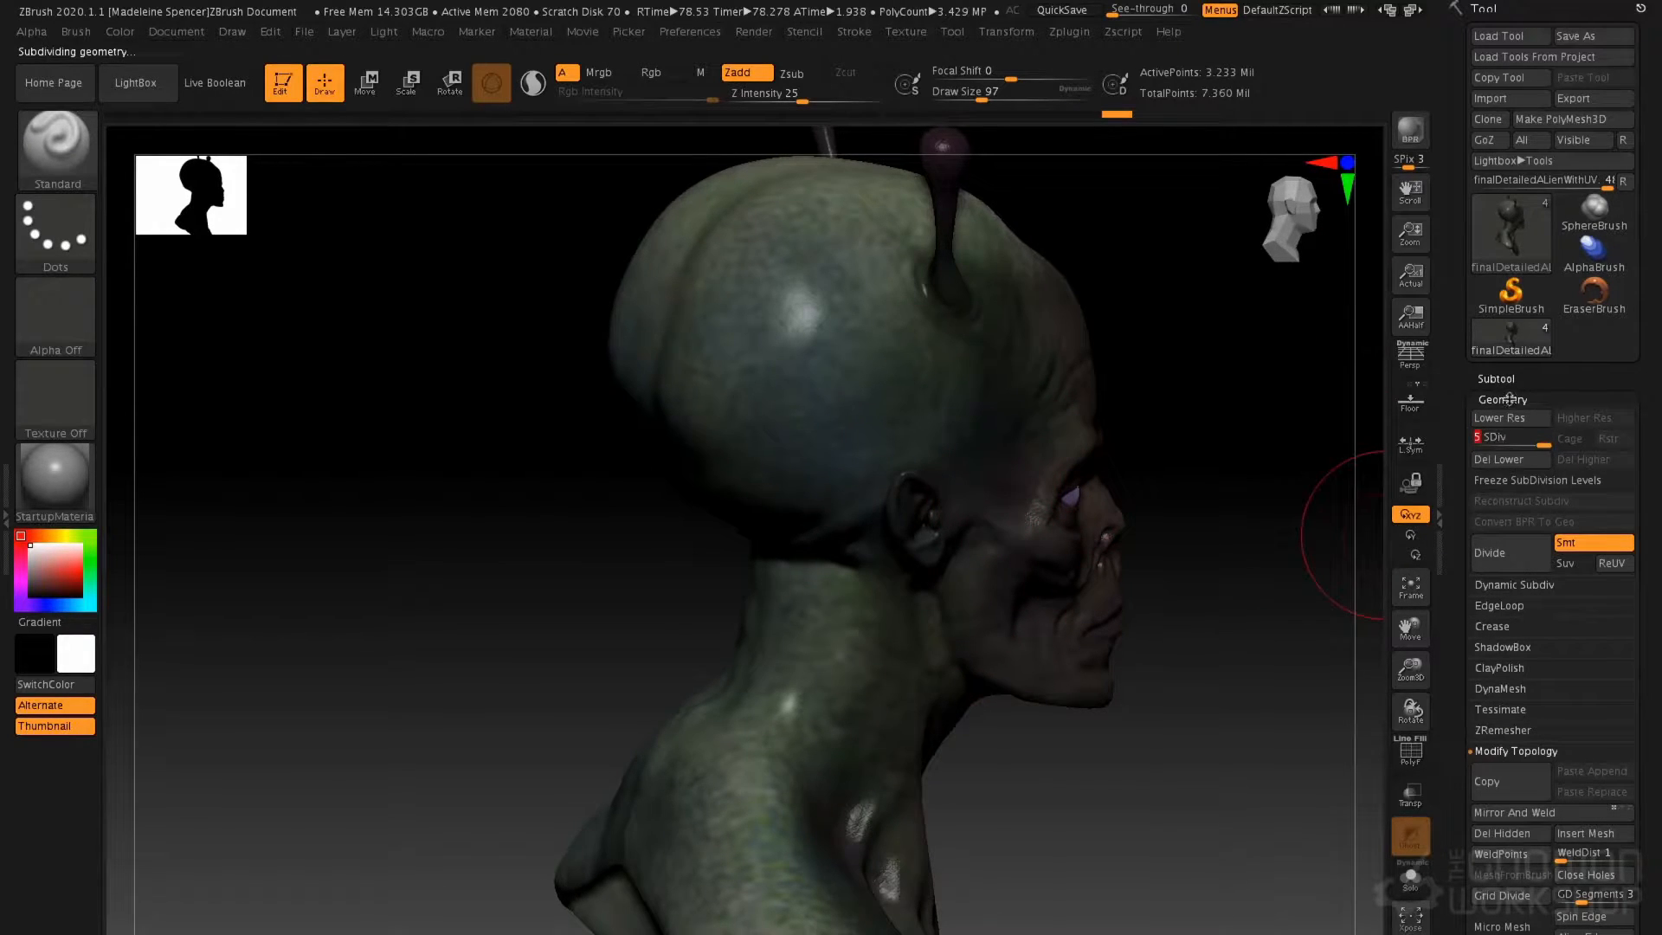
left_click(1506, 399)
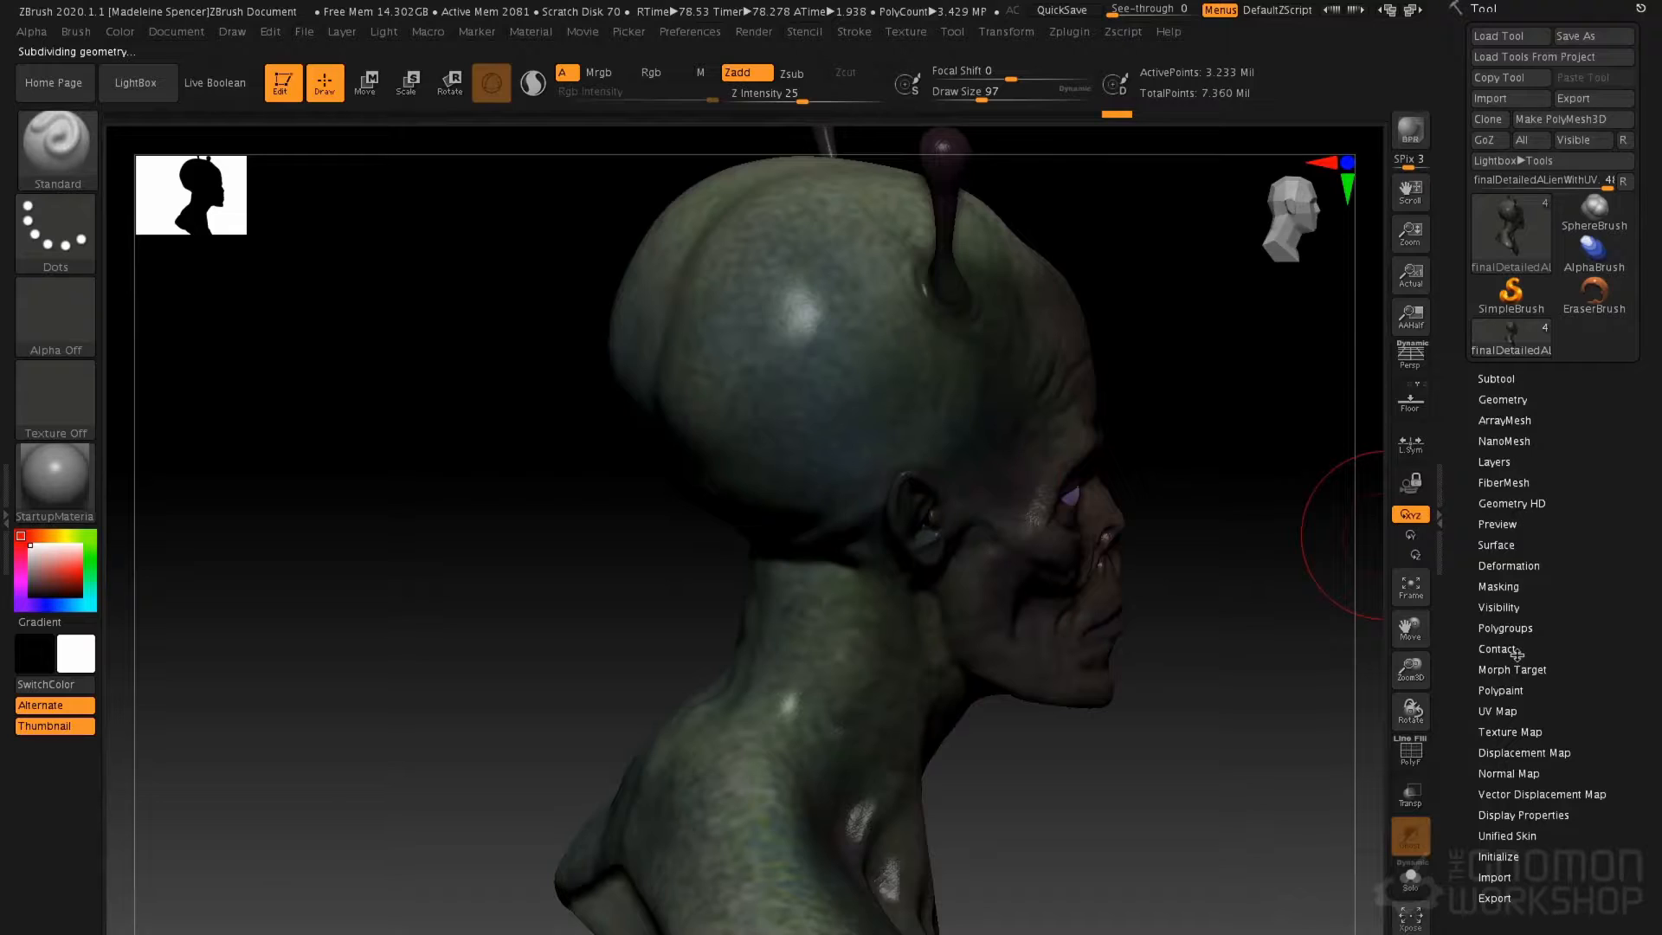
Turn on surface noise for the bust and assign the Voronoi pattern to it through NoisePlug
left_click(1506, 546)
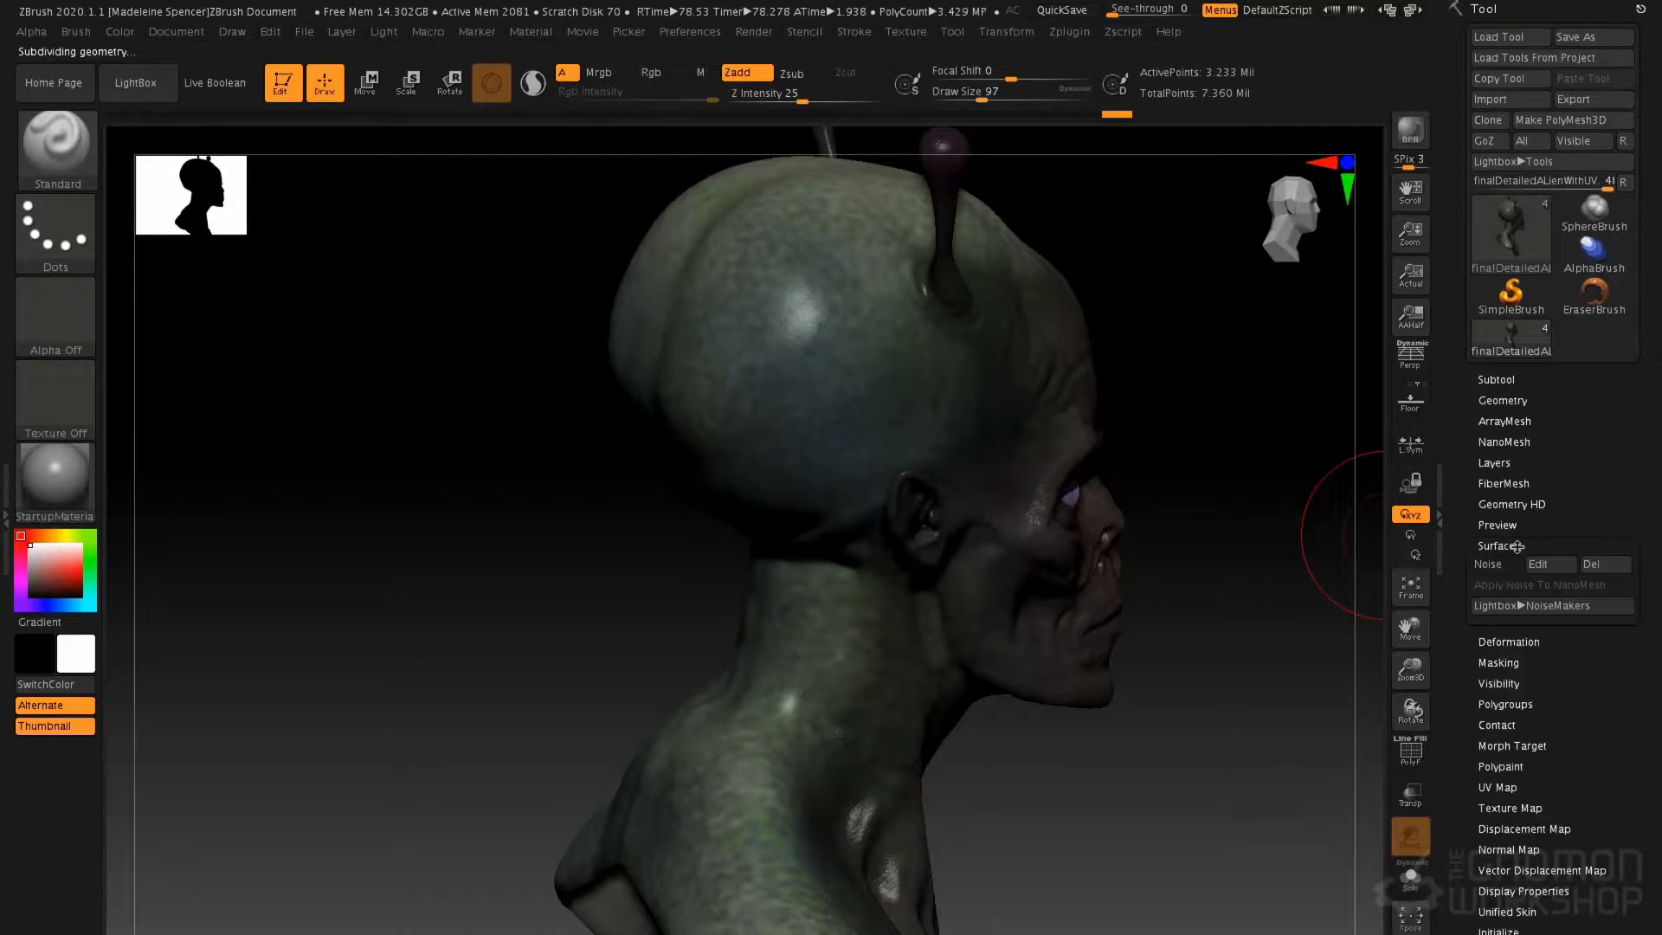
left_click(1502, 567)
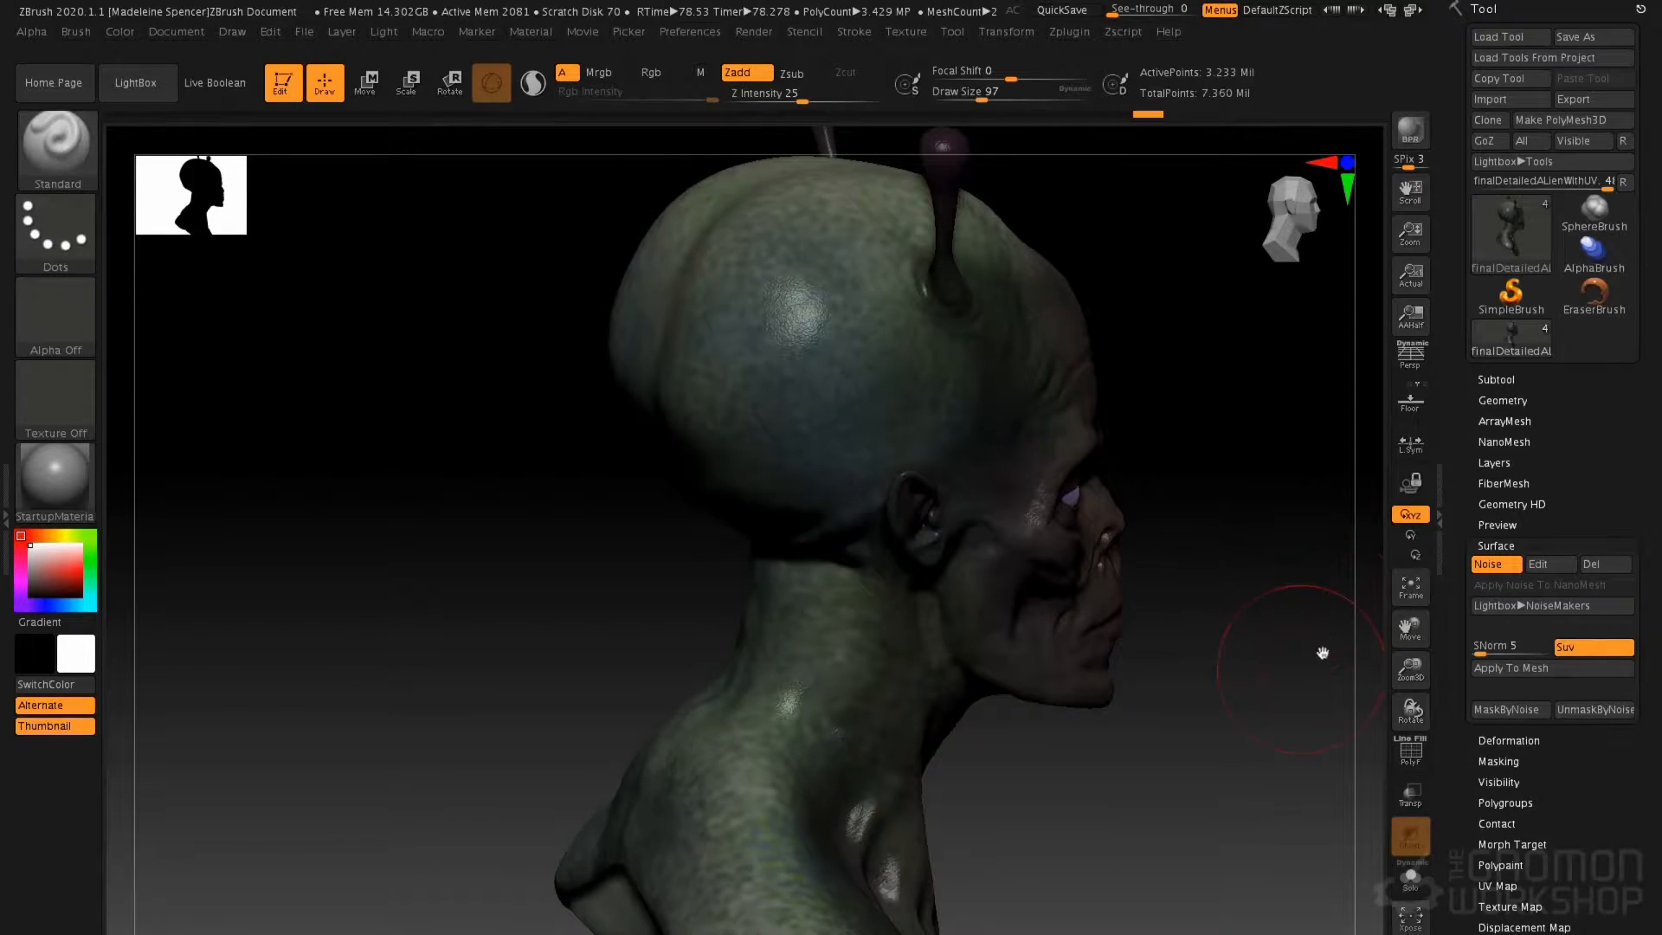
left_click(1538, 565)
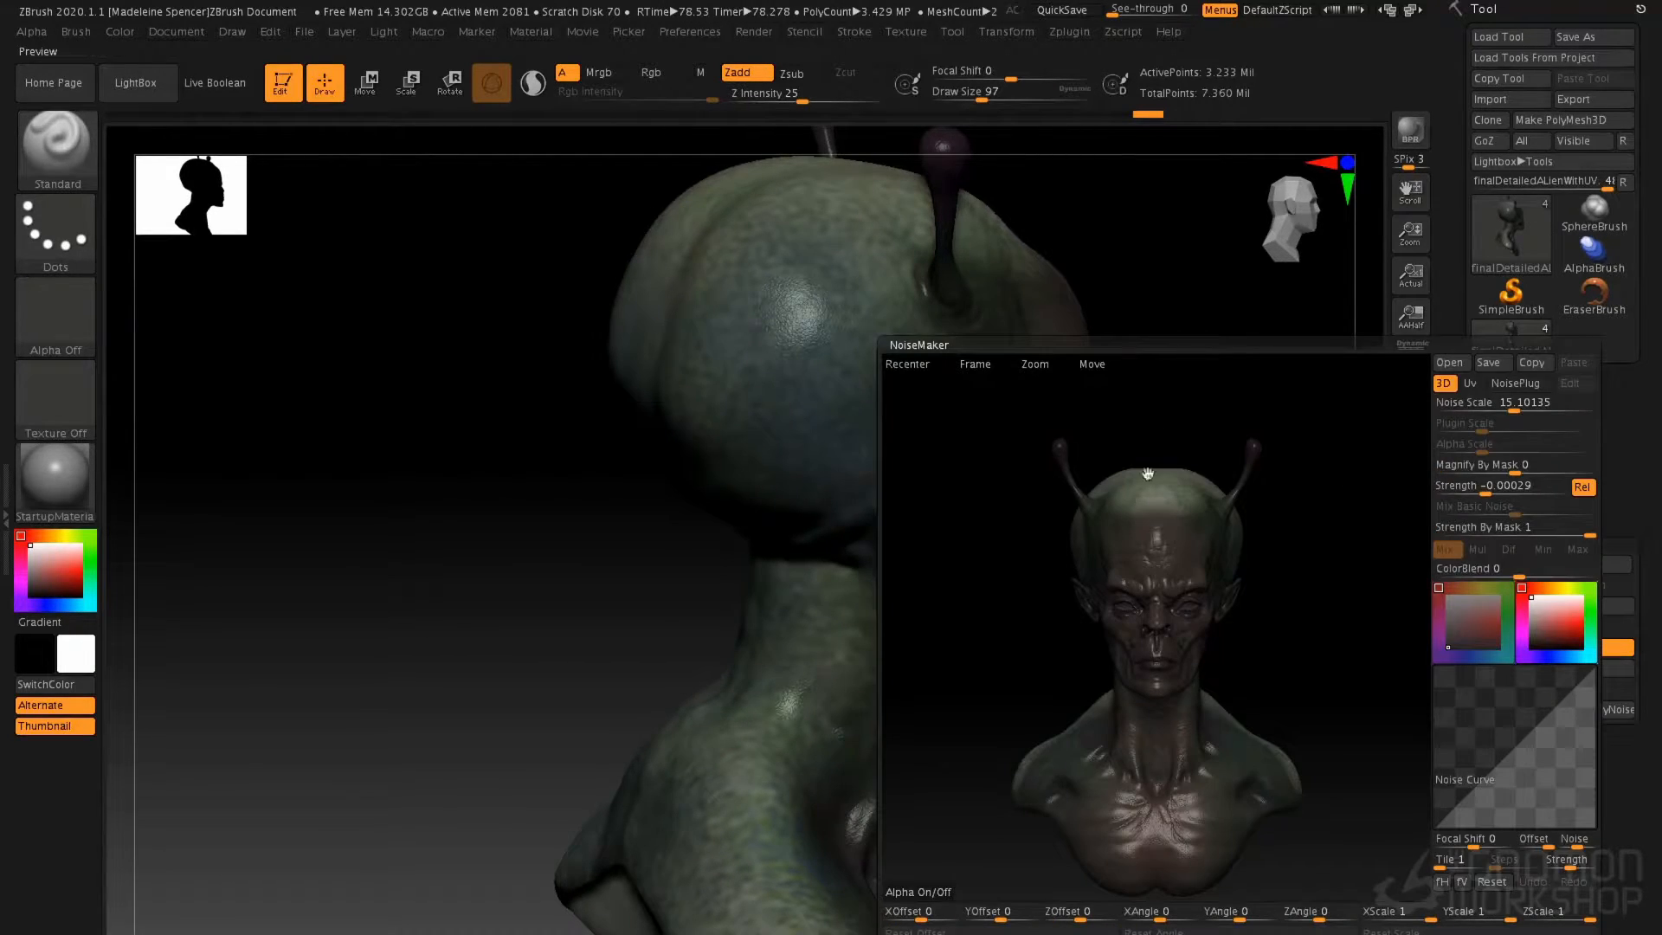
left_click_drag(1246, 525, 1340, 555)
left_click_drag(1387, 453, 1335, 525, "alt")
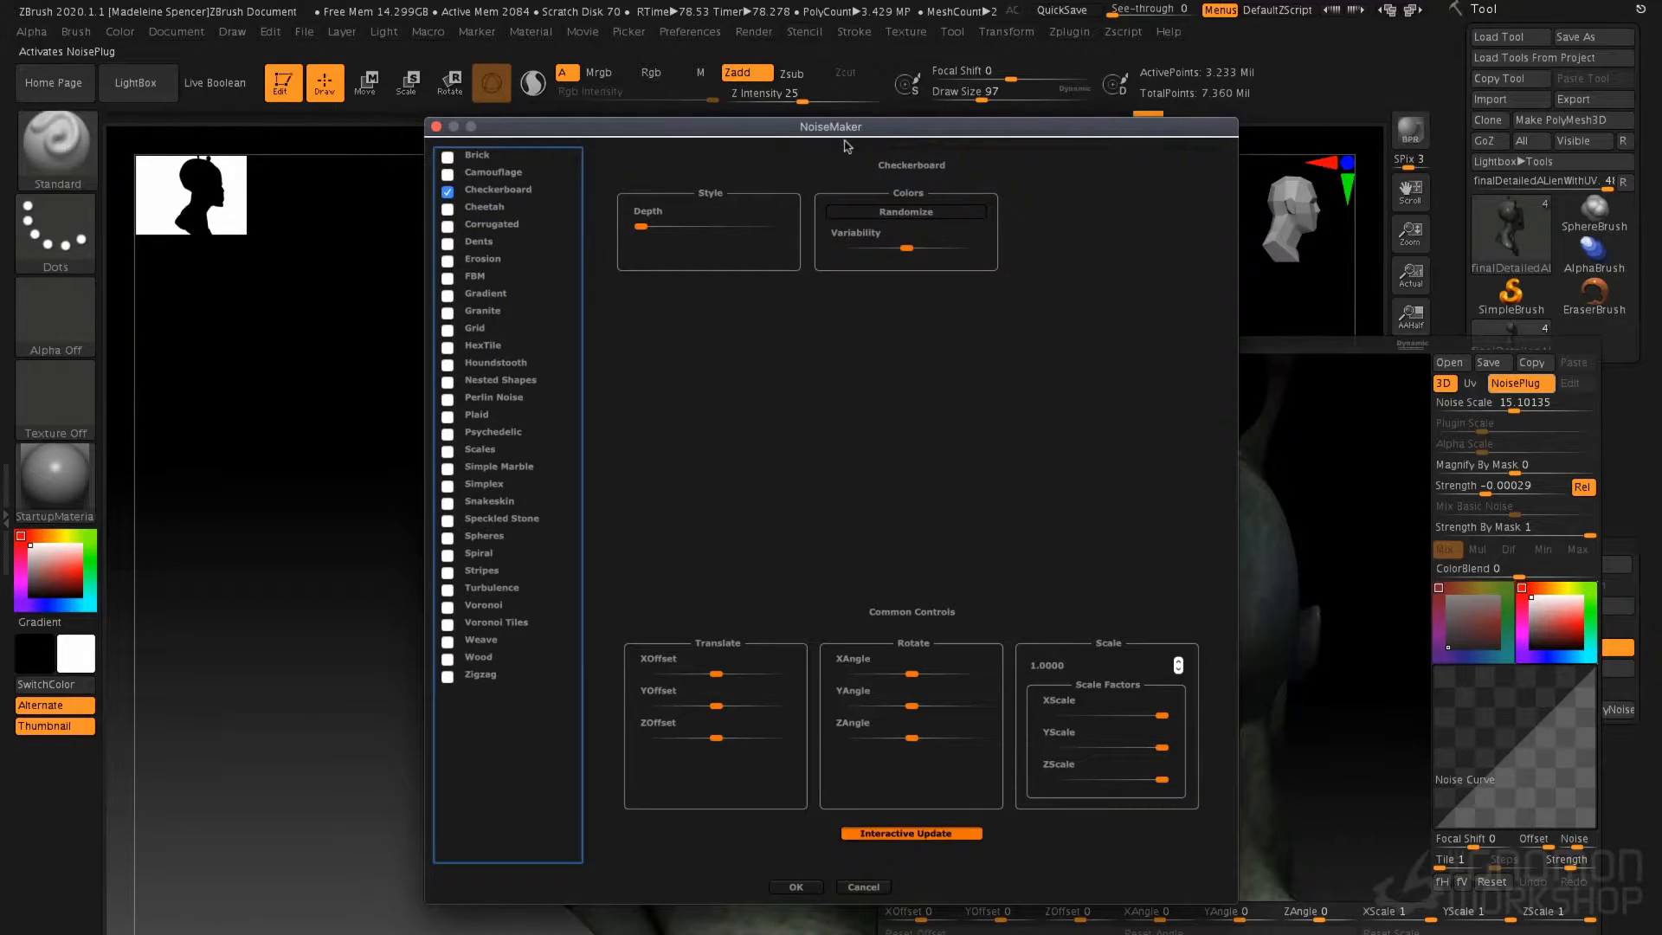
left_click(447, 607)
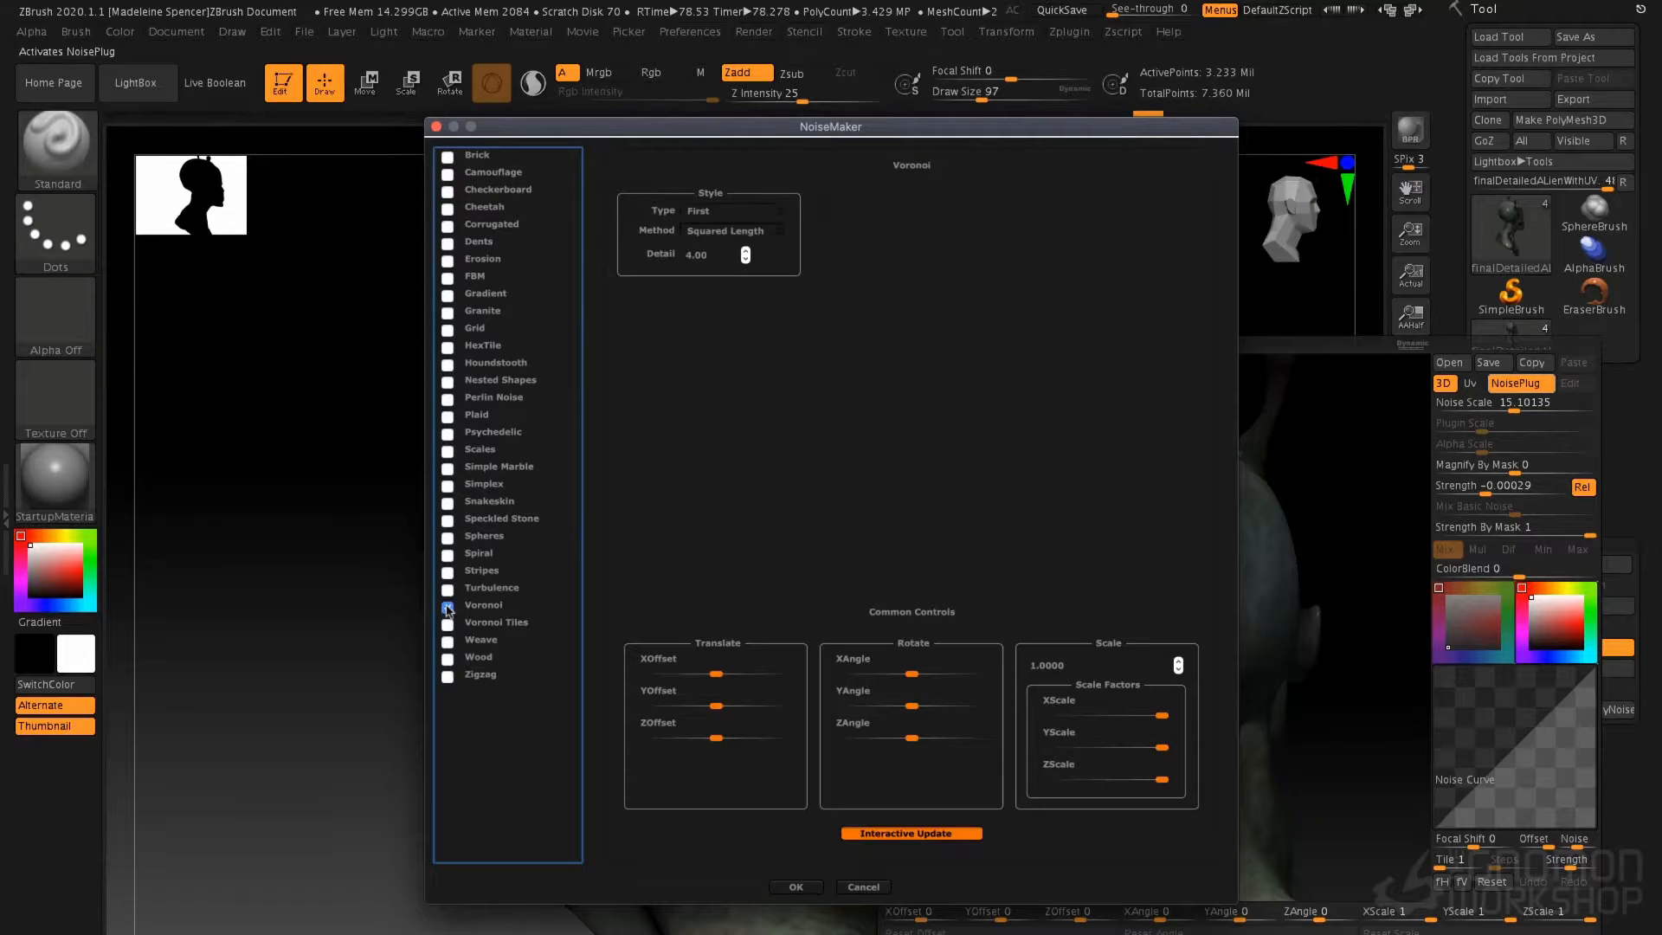
left_click(795, 887)
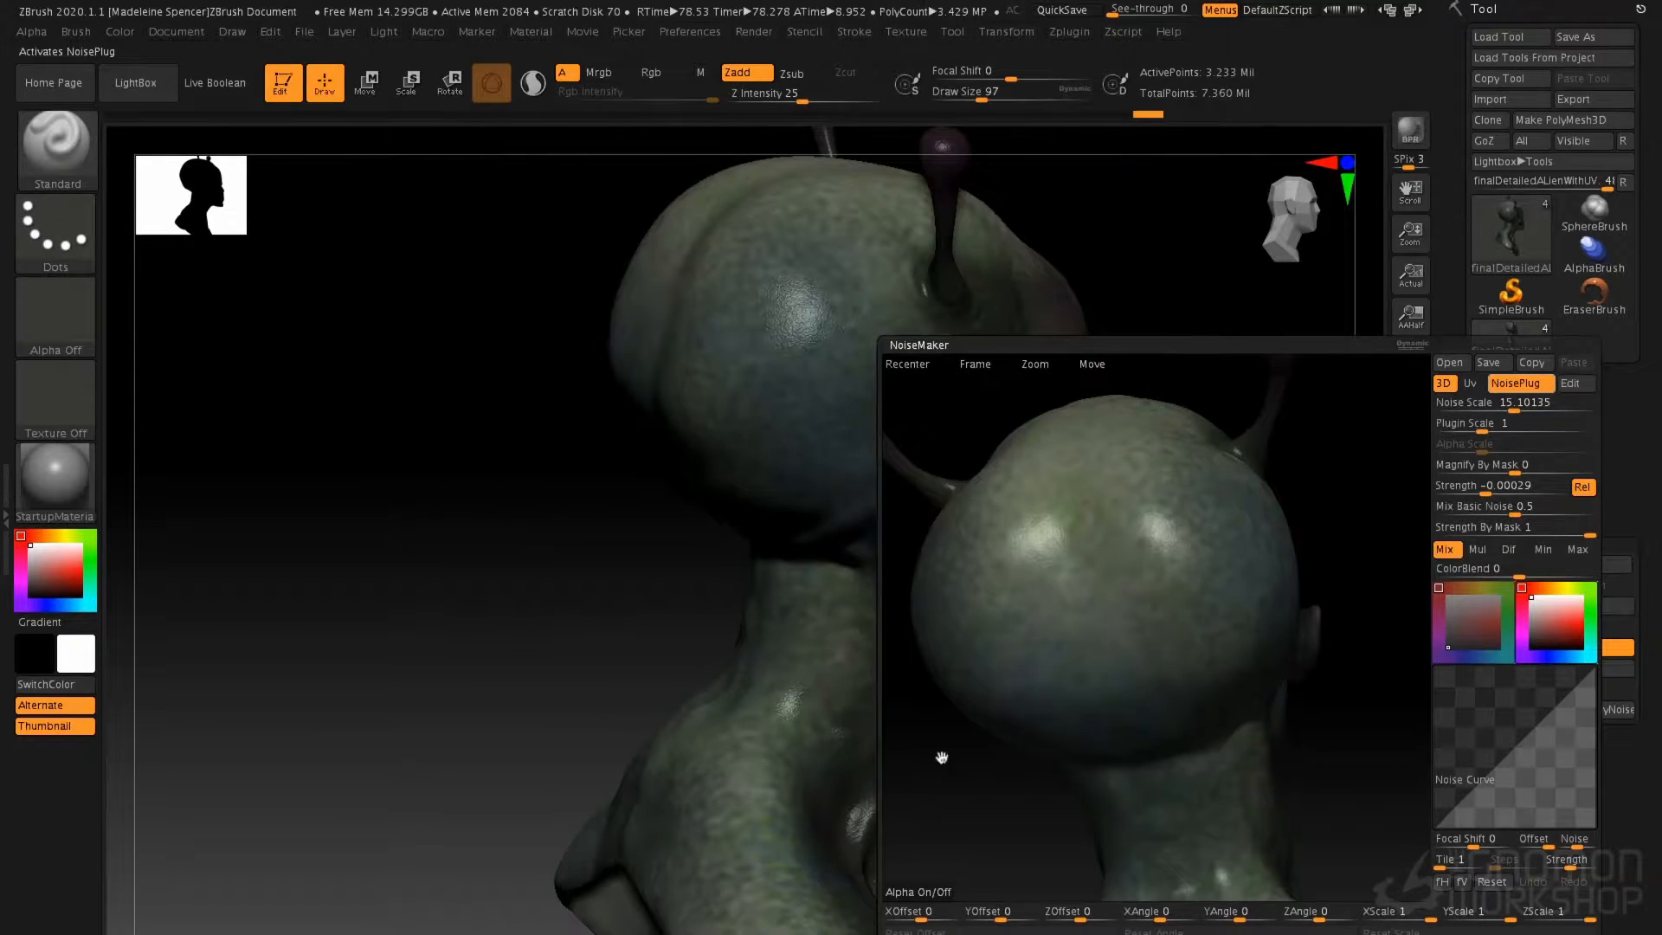
Set the noise's Mix Basic Noise to 0, Strength to -0.06465 and Plugin Scale to 0.5294, and accept it
left_click_drag(1529, 510, 1459, 489)
left_click(1491, 483)
left_click_drag(1298, 515, 1179, 471)
left_click_drag(1483, 431, 1474, 433)
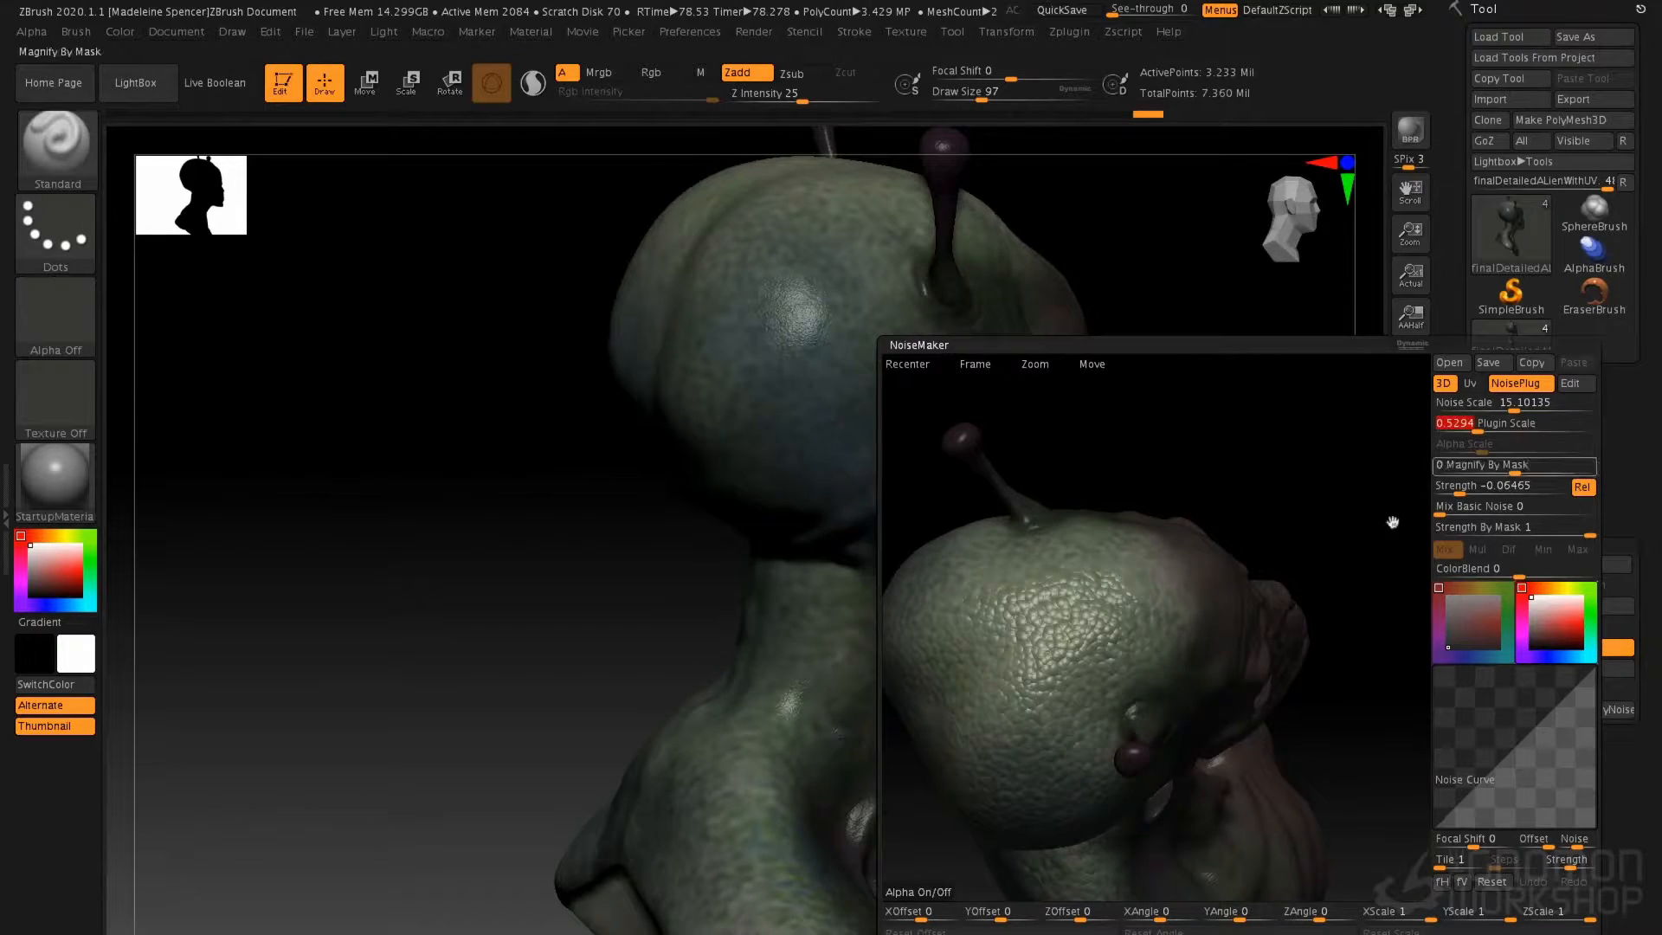
left_click_drag(1181, 585, 1096, 650)
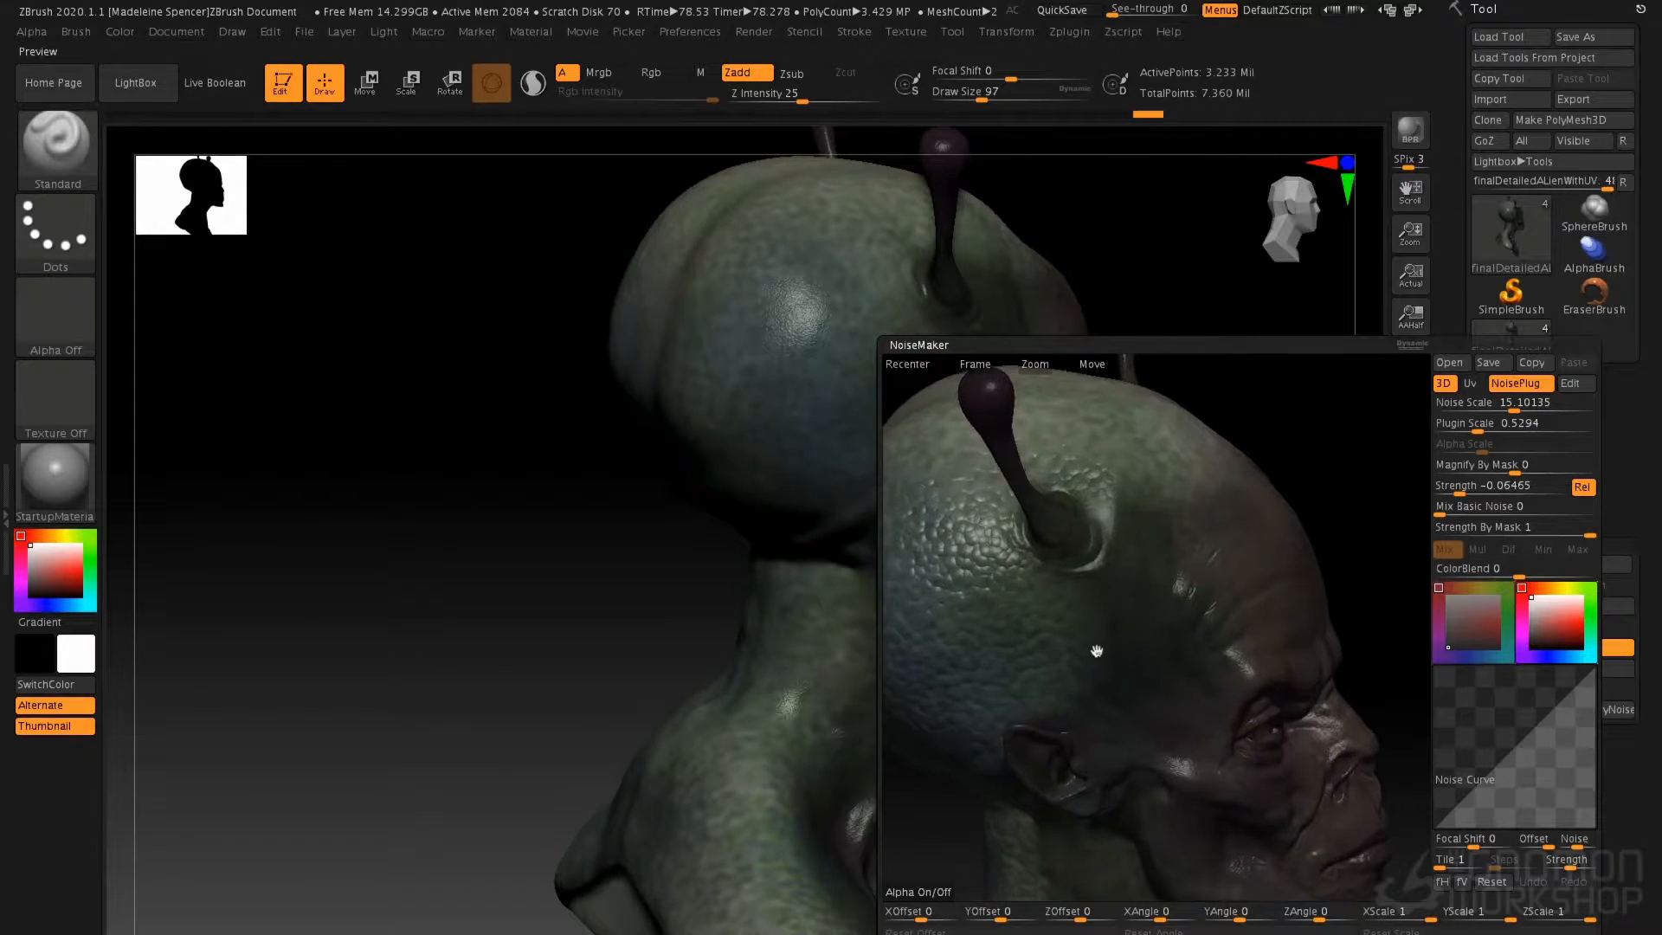
left_click(1307, 933)
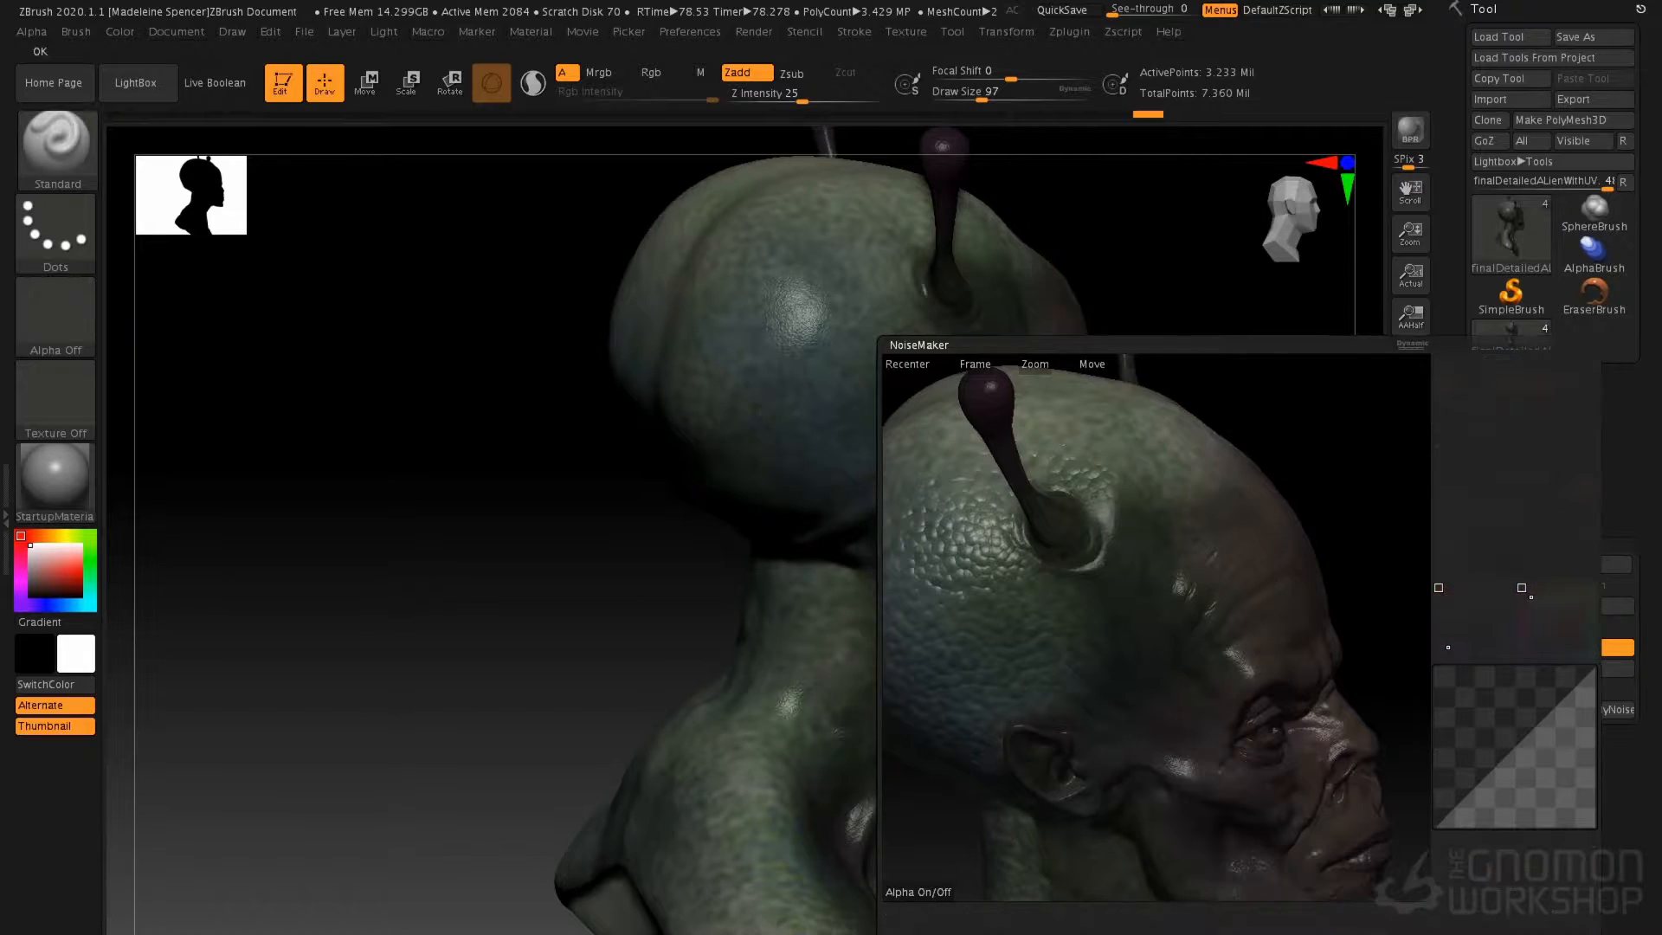
Apply the Voronoi noise to the bust's mesh and clear the mask
right_click_drag(910, 508, 1040, 450)
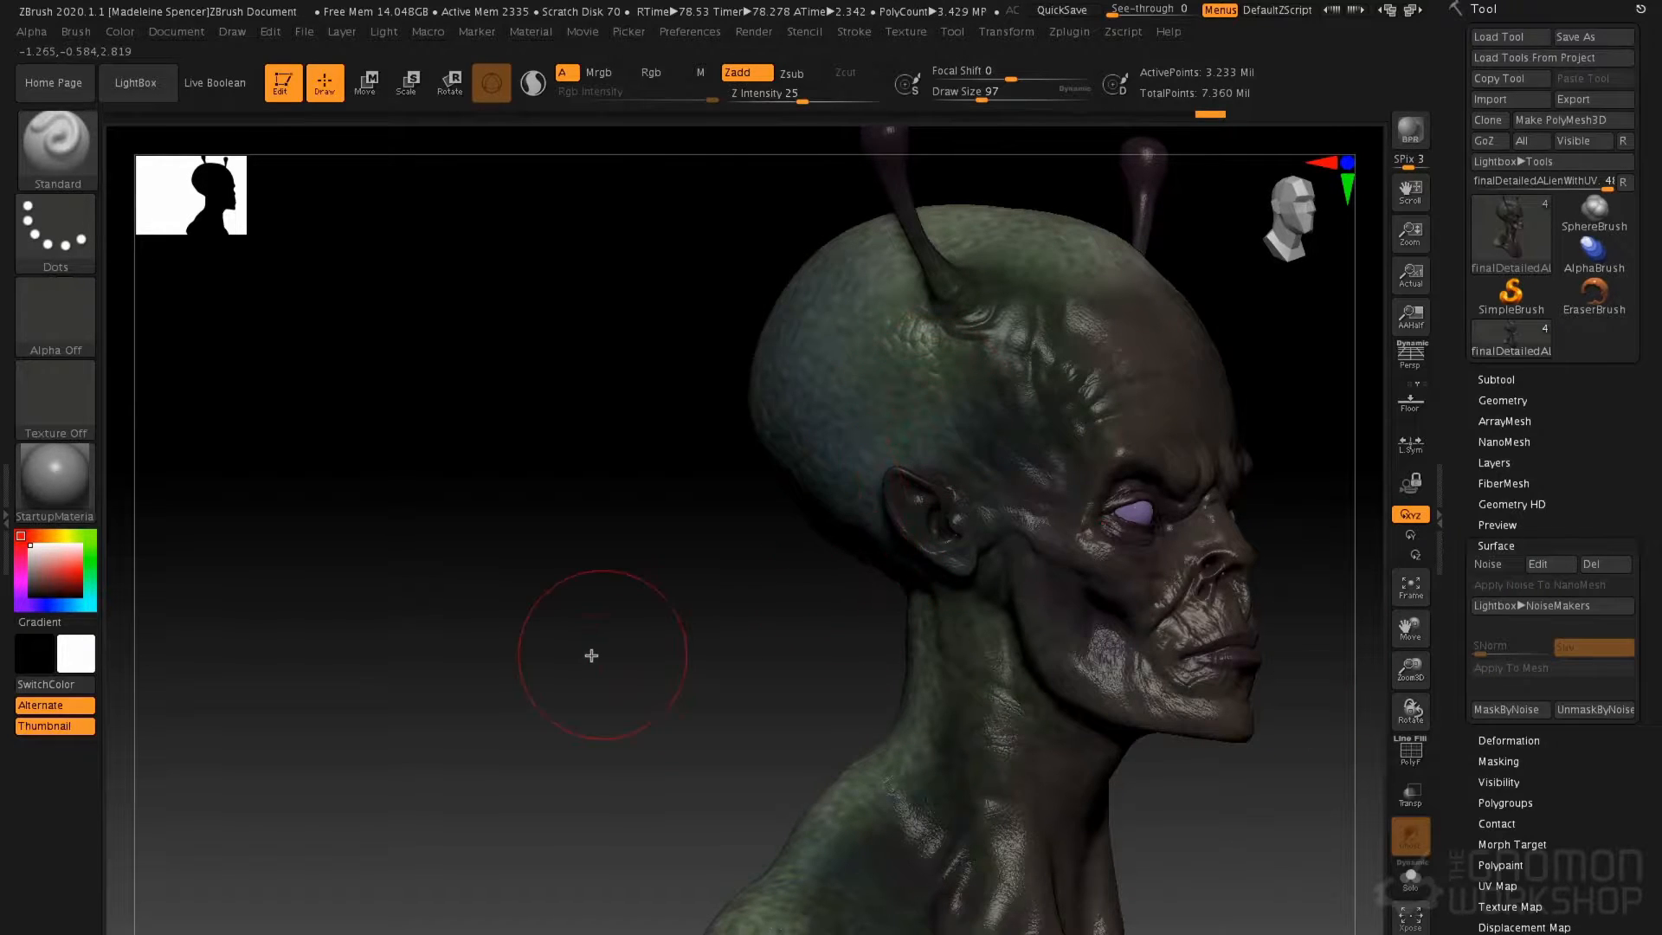
key("ctrl")
left_click_drag(589, 653, 569, 710, "ctrl")
mouse_move(705, 534)
left_mouse_down()
mouse_move(660, 553)
mouse_move(652, 579)
mouse_move(700, 619)
mouse_move(715, 453)
left_mouse_up()
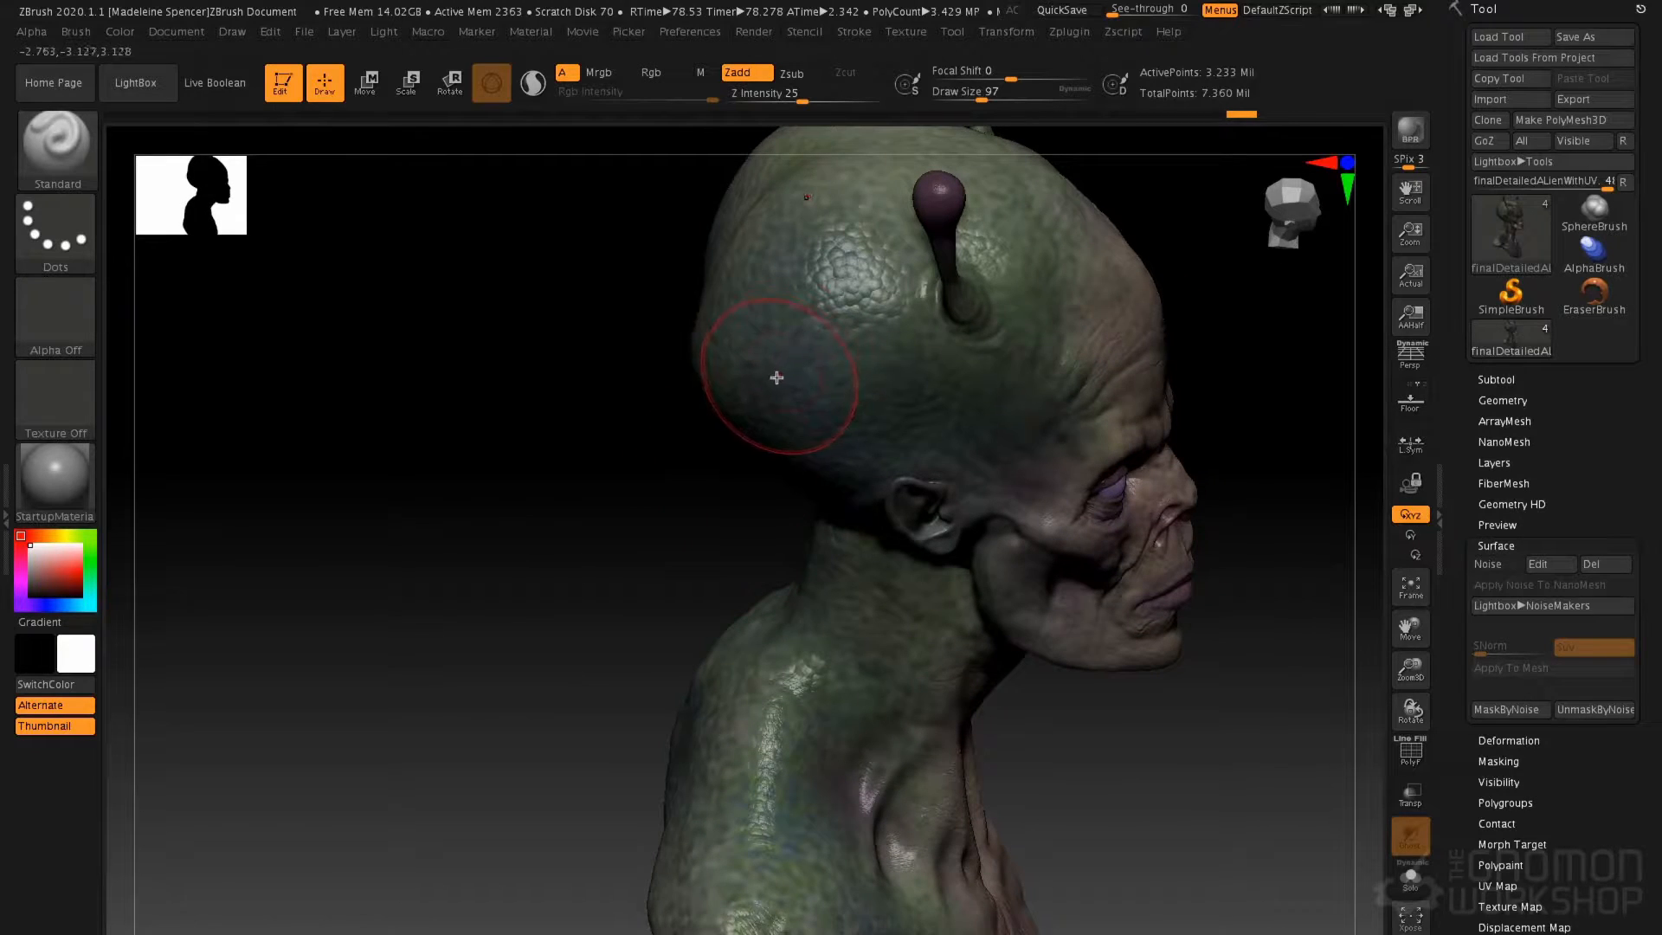
Show the bust's layers and stop recording on the scales layer
left_click(1507, 464)
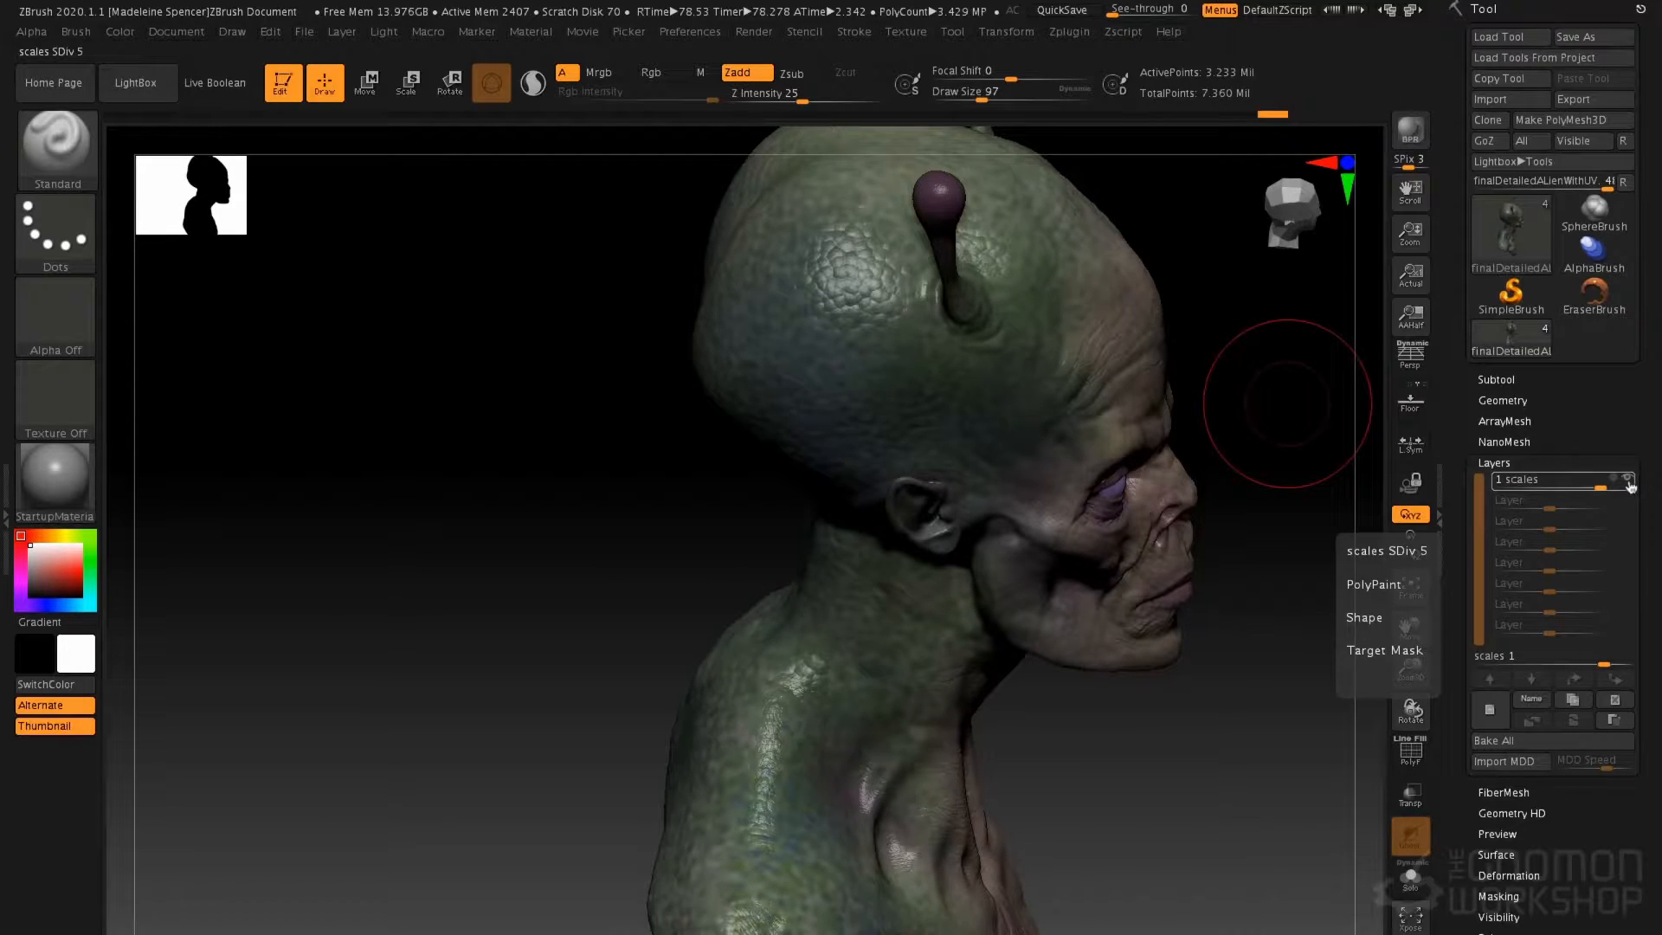
left_click(1629, 483)
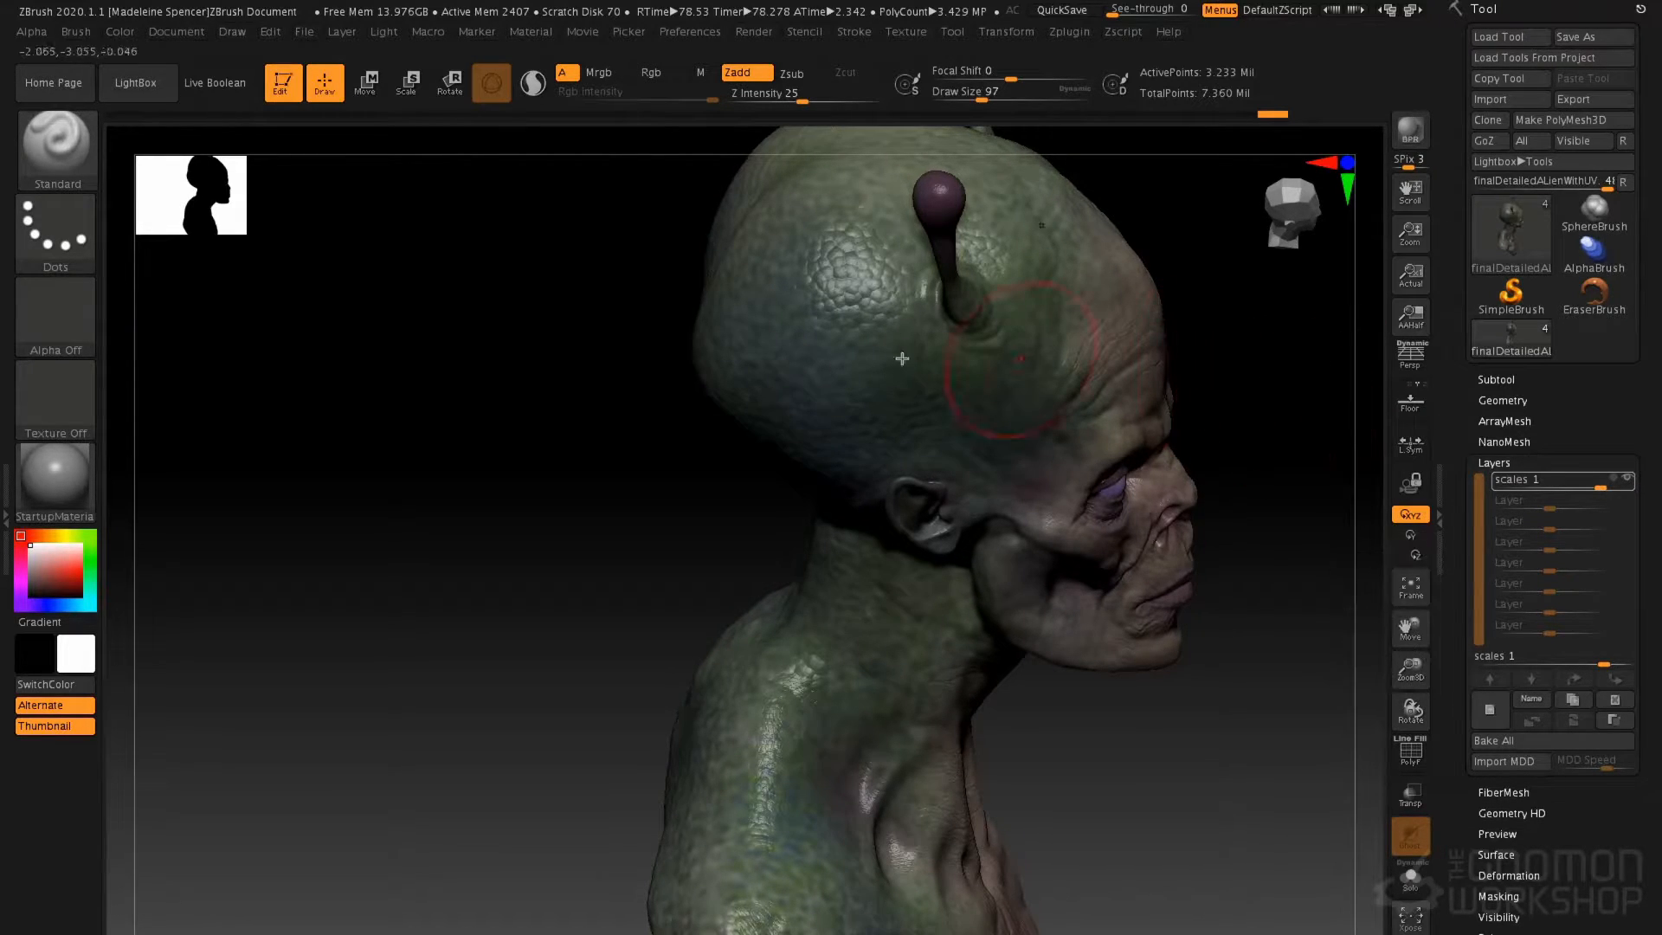
left_click(846, 321)
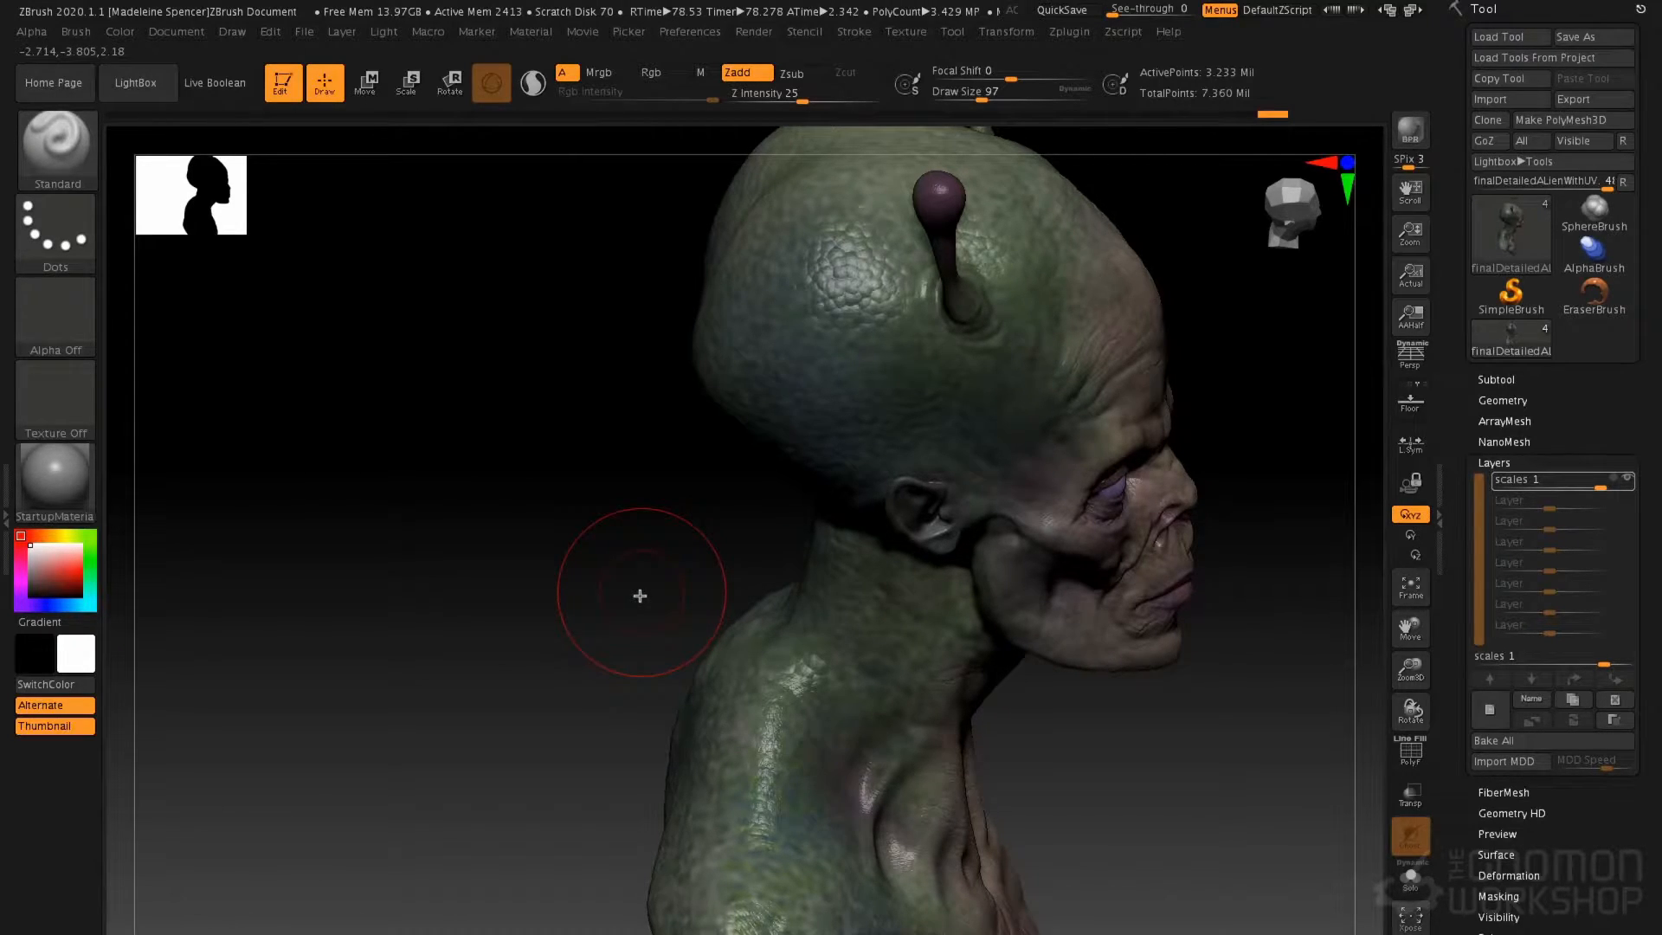
Preview the scales layer at reduced intensities of 0.53982 and 0.45132, and restore it to 1
mouse_move(1588, 485)
left_click_drag(1588, 485, 1573, 488)
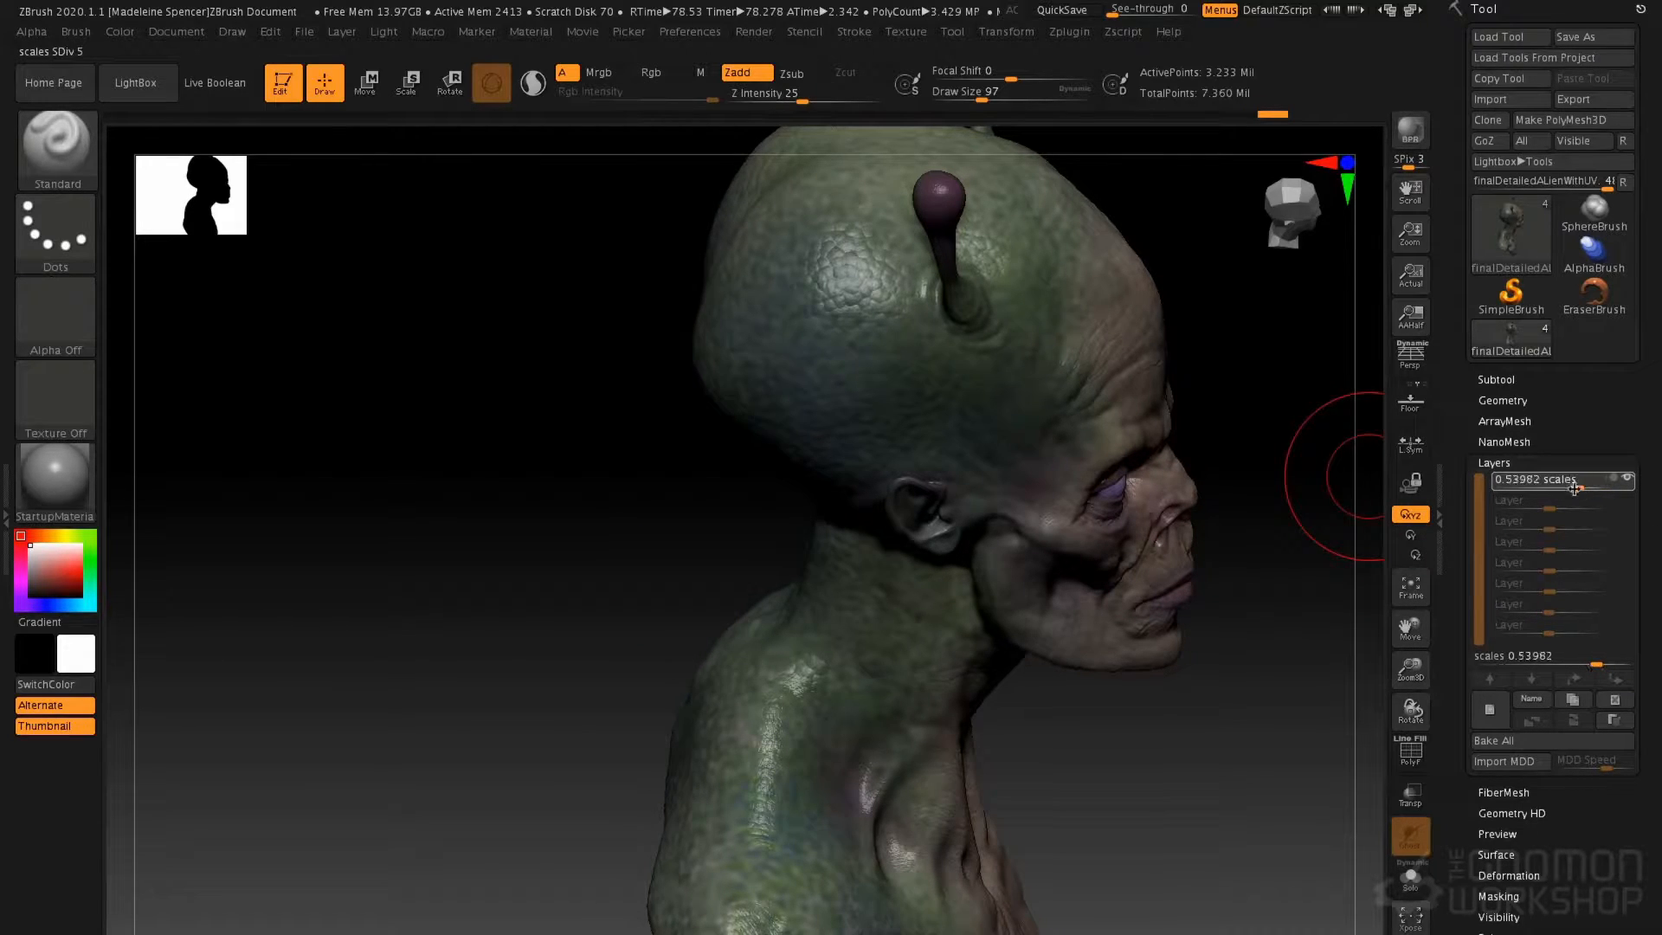
left_click(1576, 488)
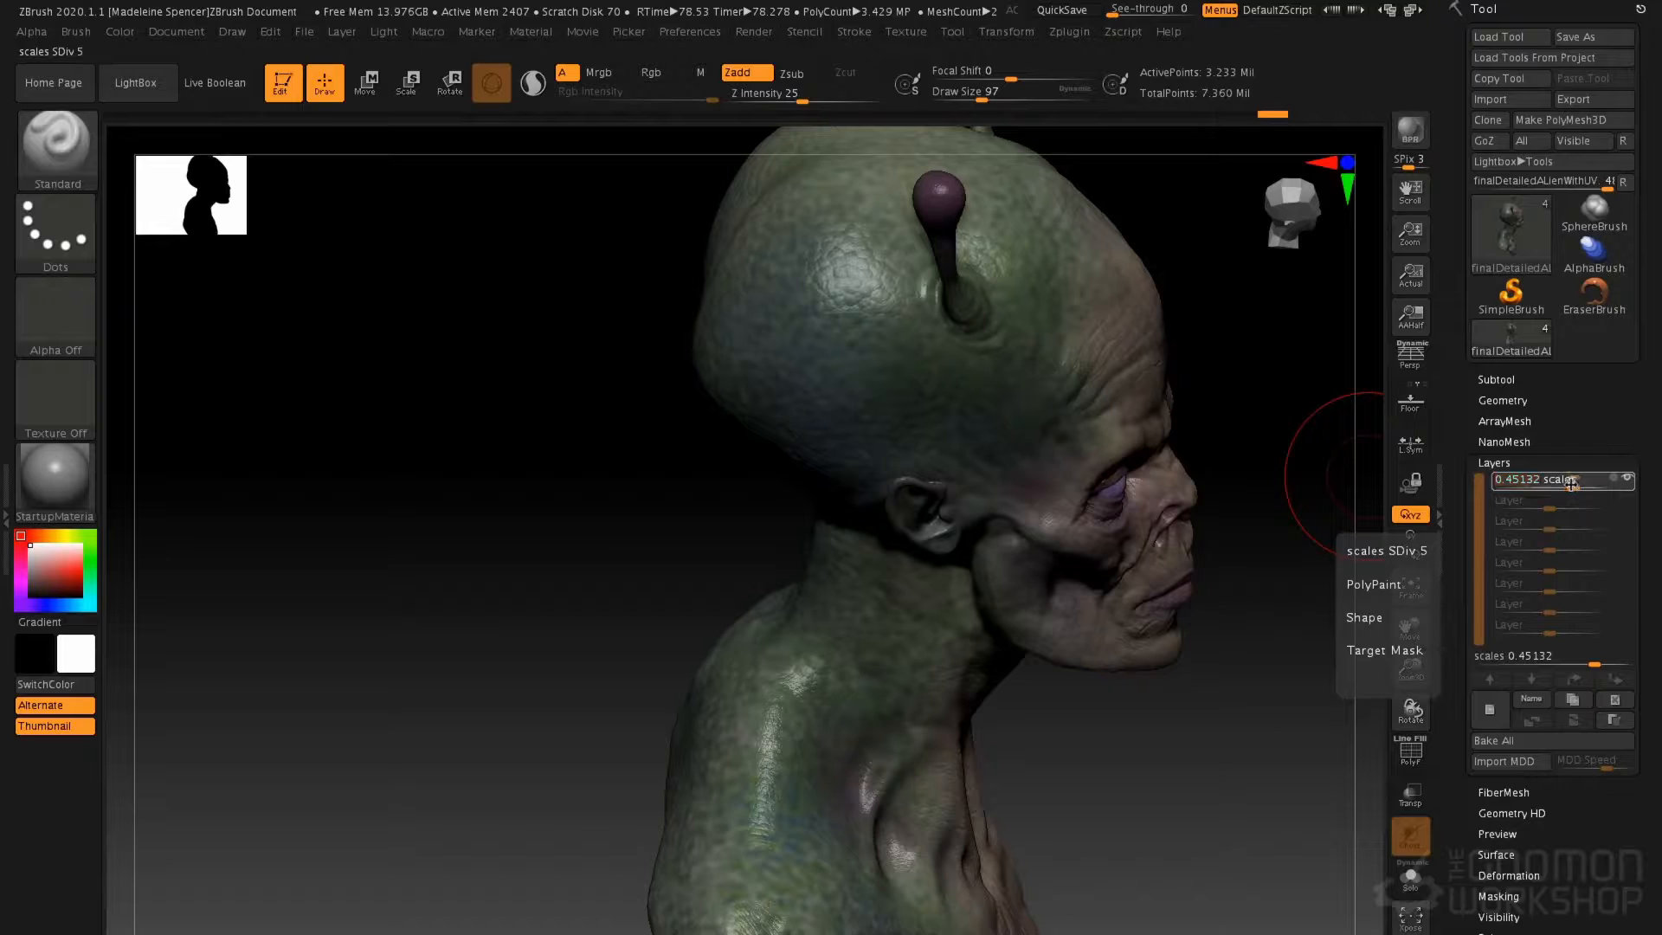
left_click_drag(1559, 487, 1651, 474)
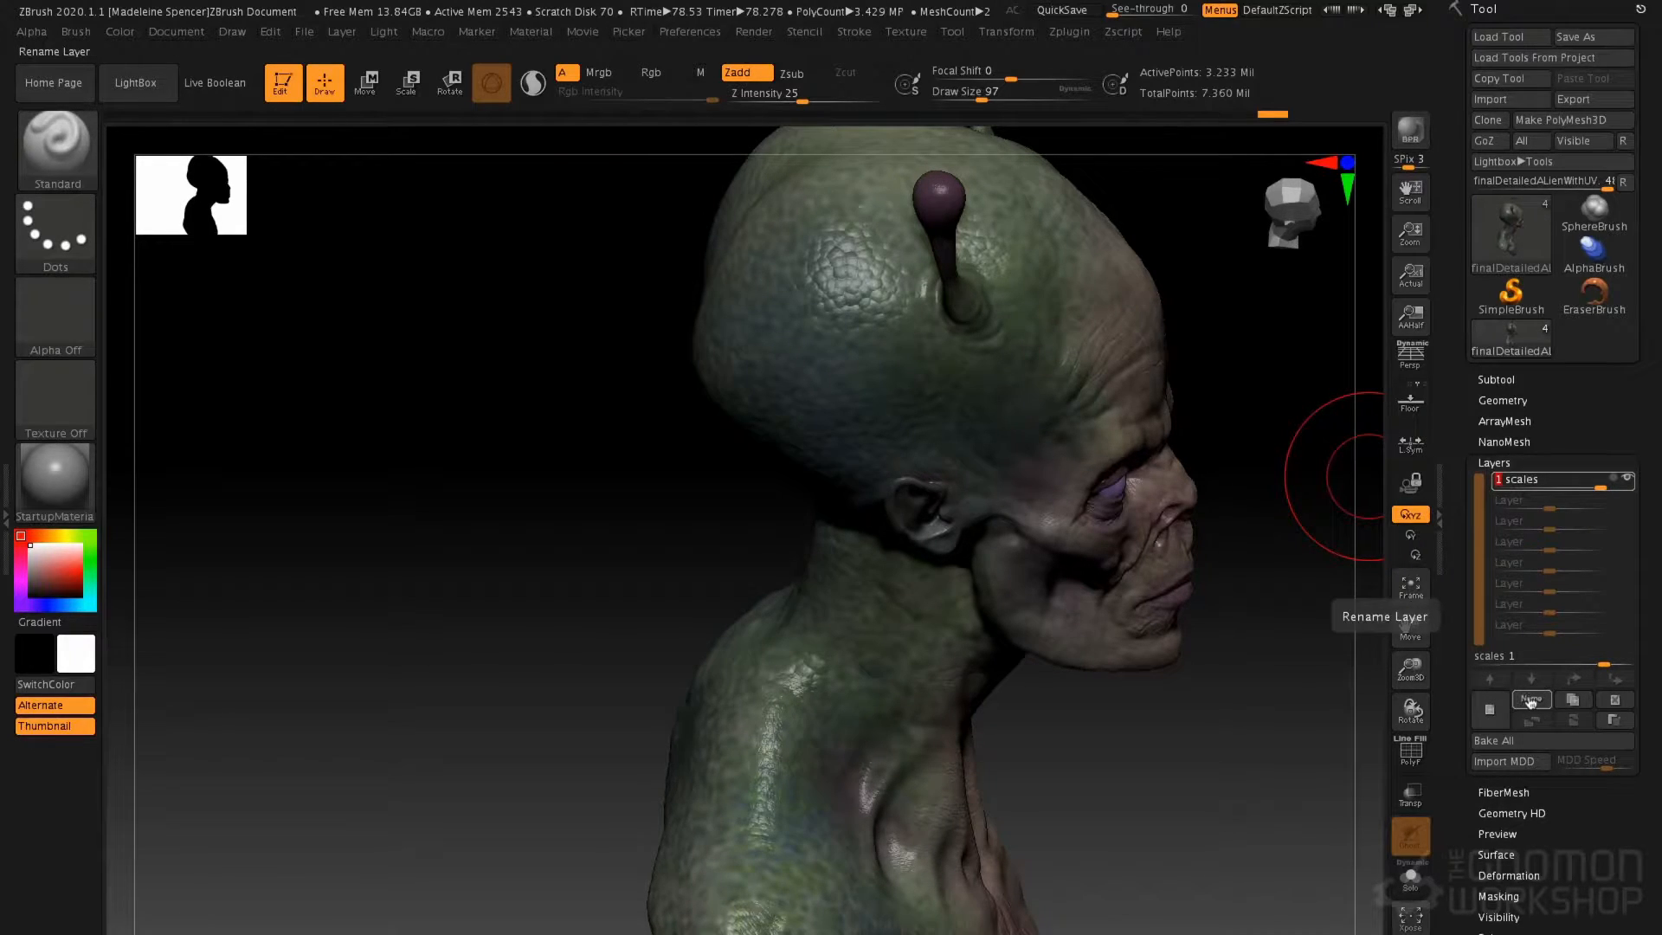
Duplicate the scales layer and merge the copy down to strengthen the scale relief
left_click(1574, 702)
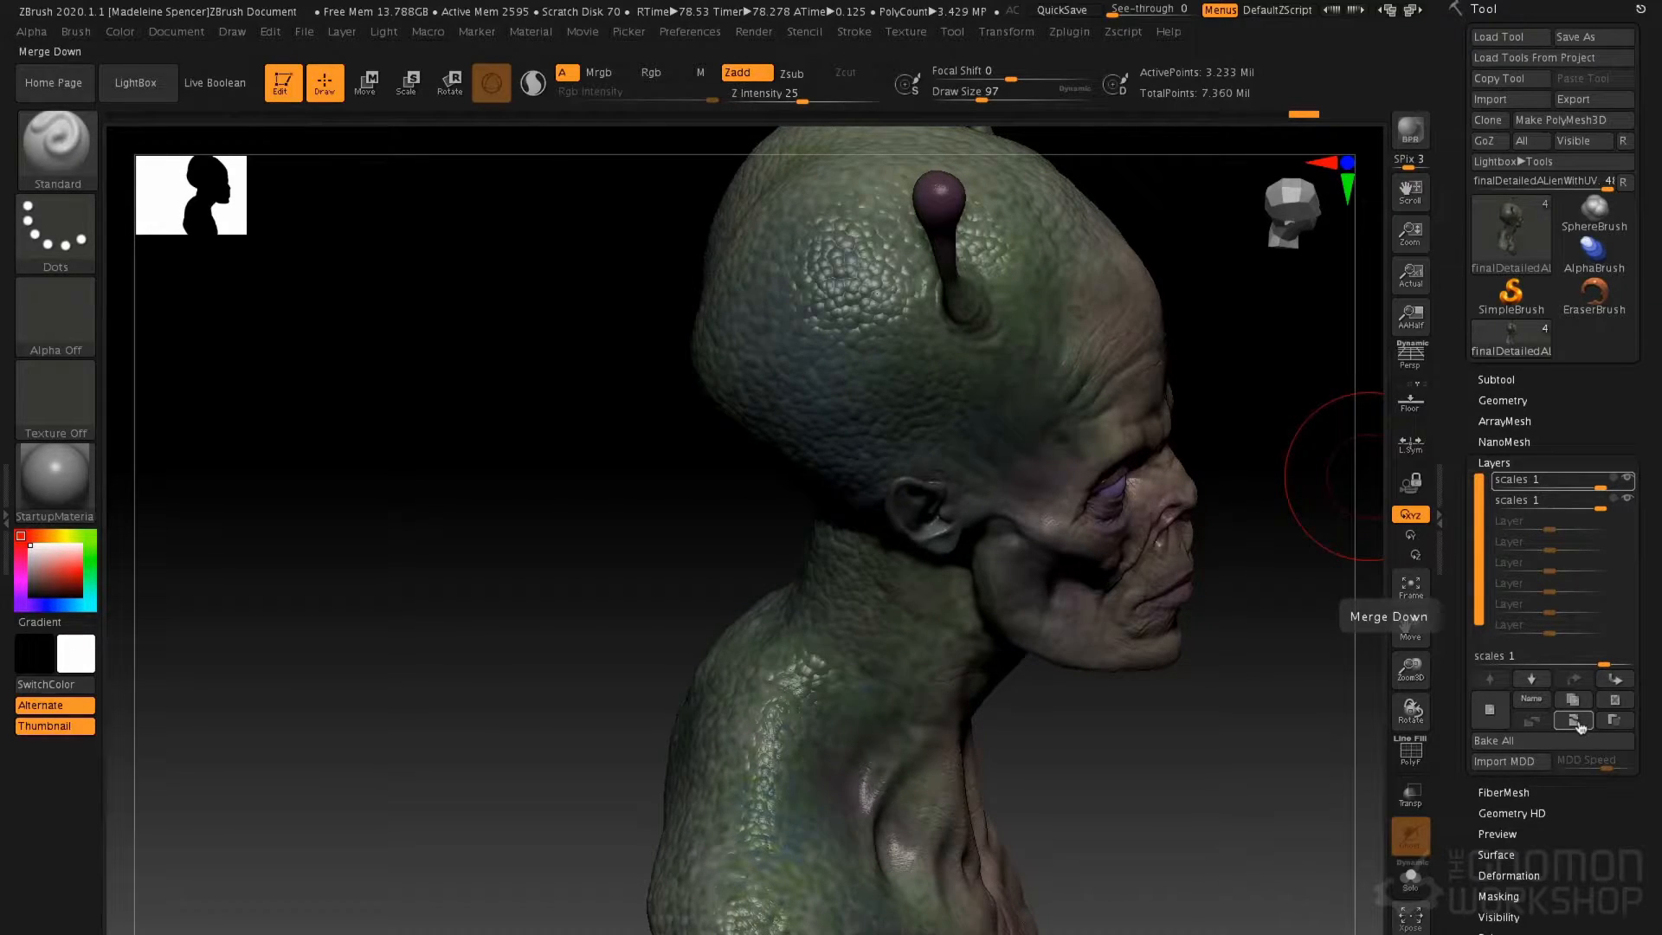
left_click(1575, 721)
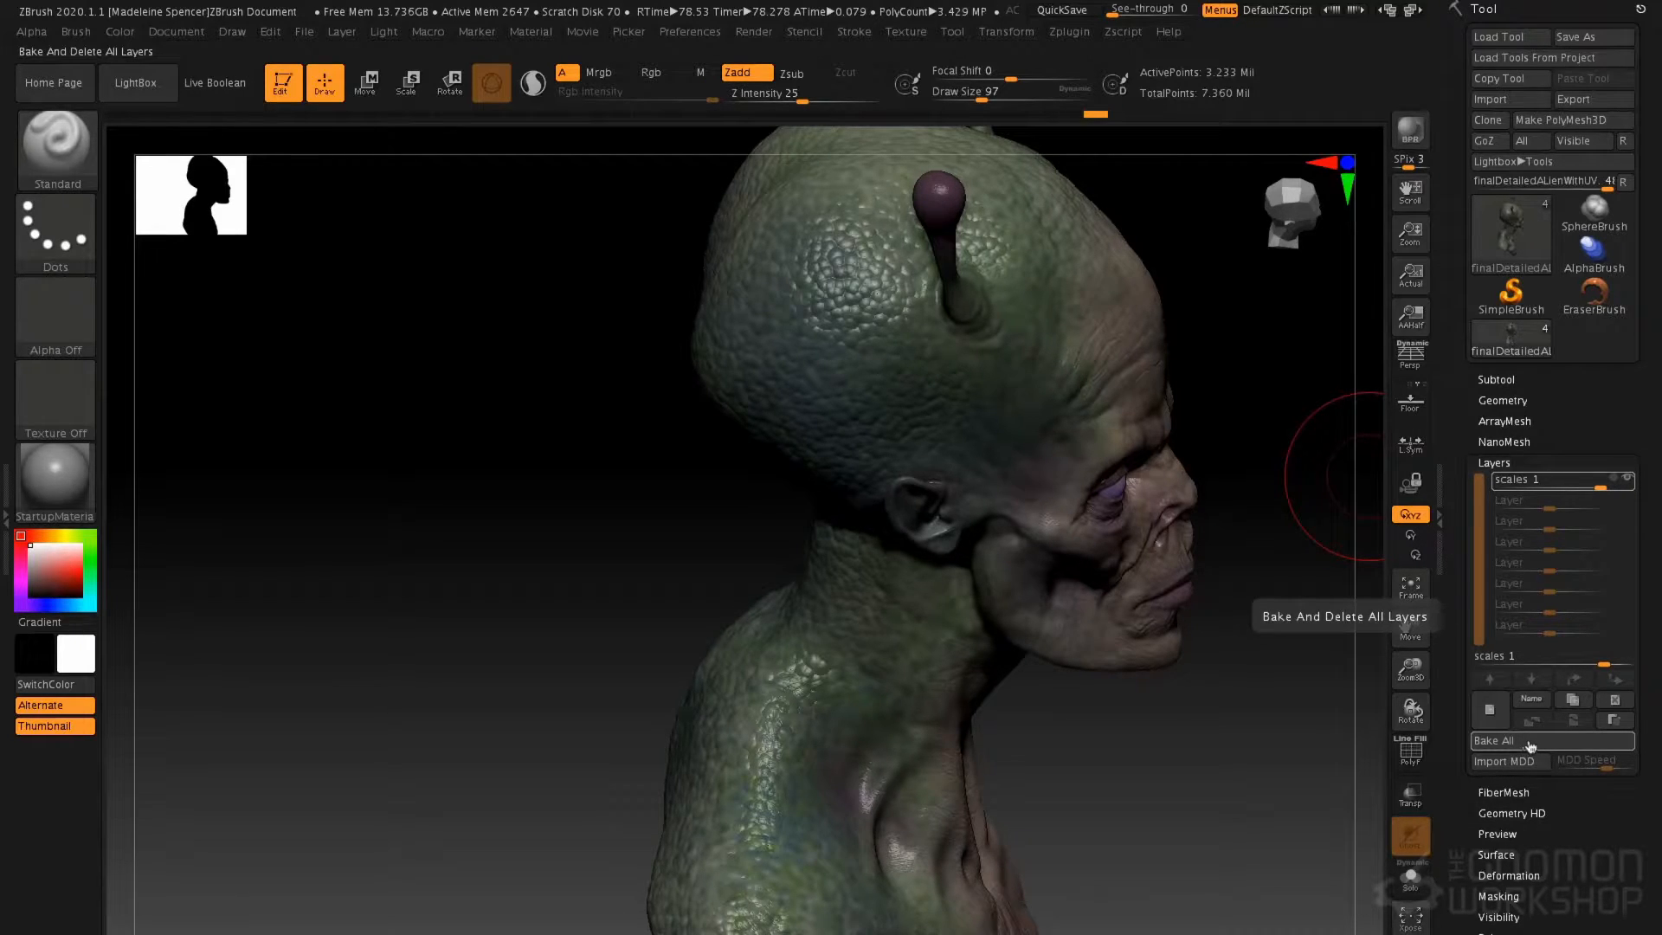
Add a new layer and set the Standard brush to paint only Rgb colour in dark purple at Draw Size 37
left_click(1490, 709)
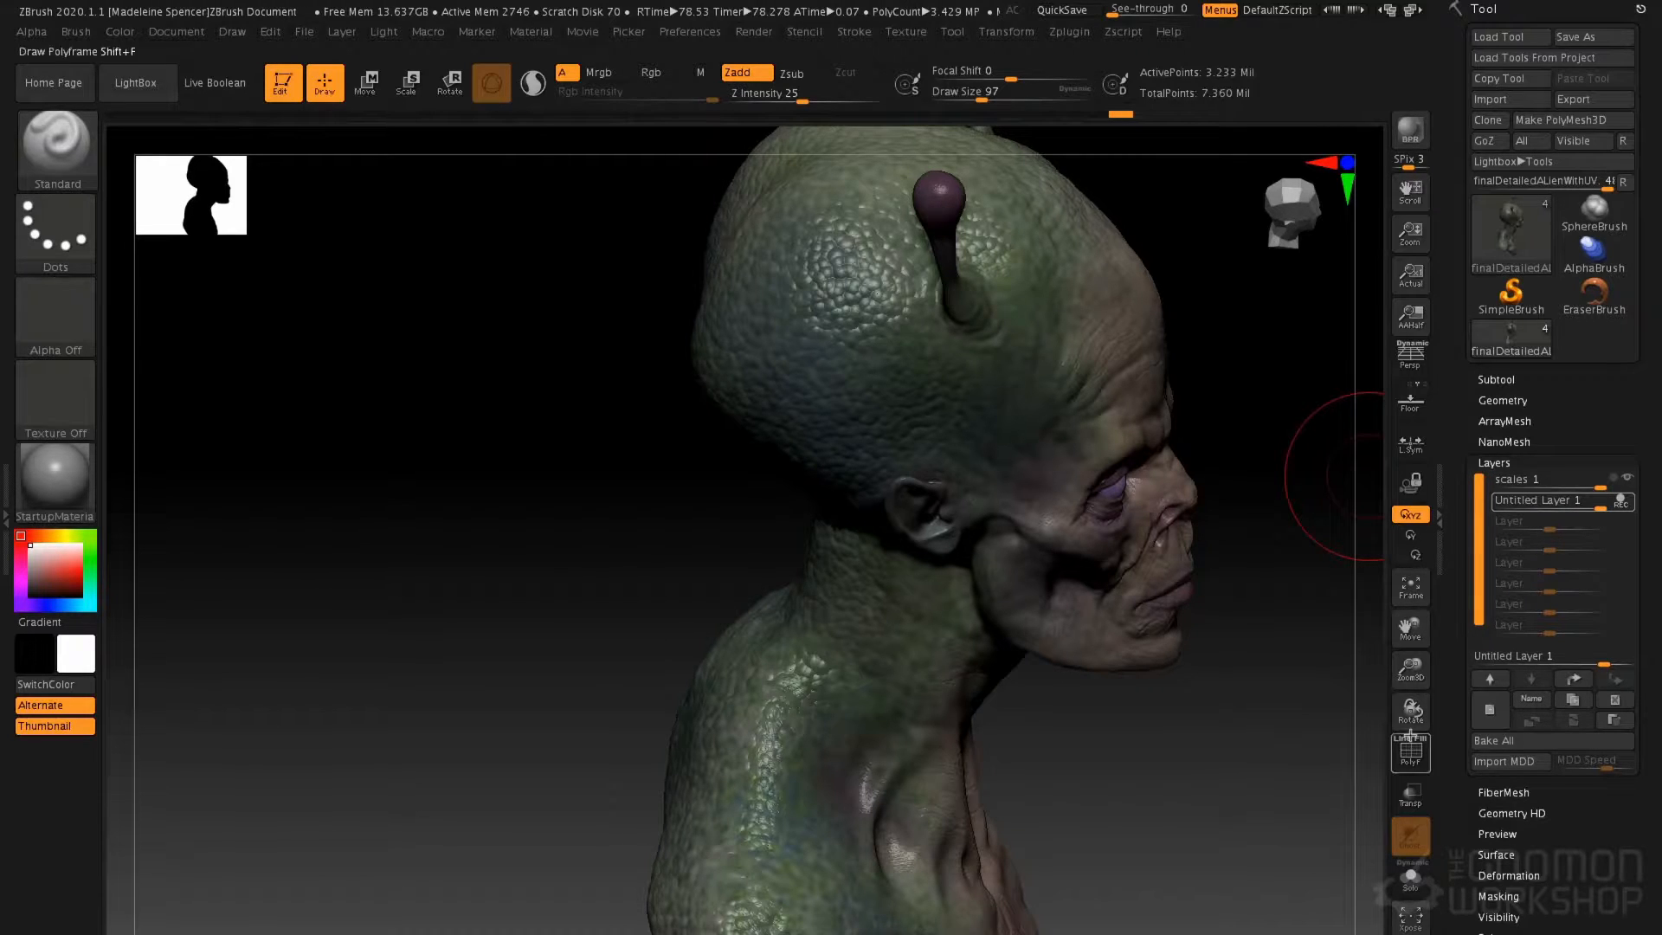
left_click_drag(1131, 667, 1077, 874)
left_click_drag(1175, 604, 1165, 601, "shift")
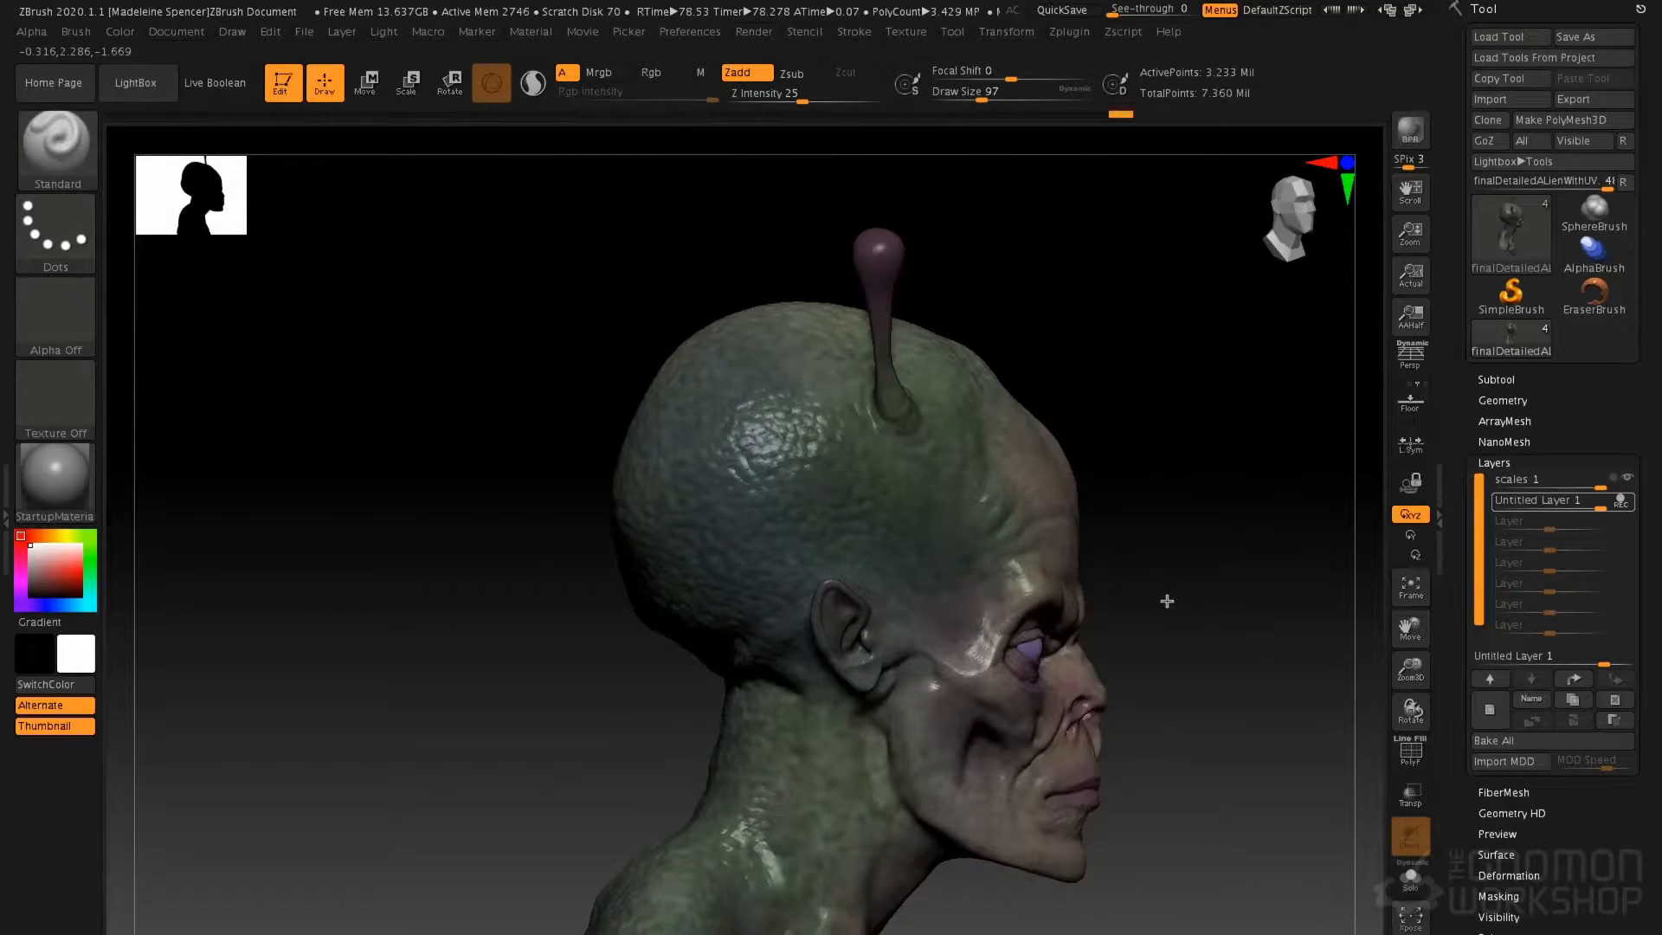
left_click_drag(1087, 437, 1055, 431)
right_click_drag(939, 327, 894, 402)
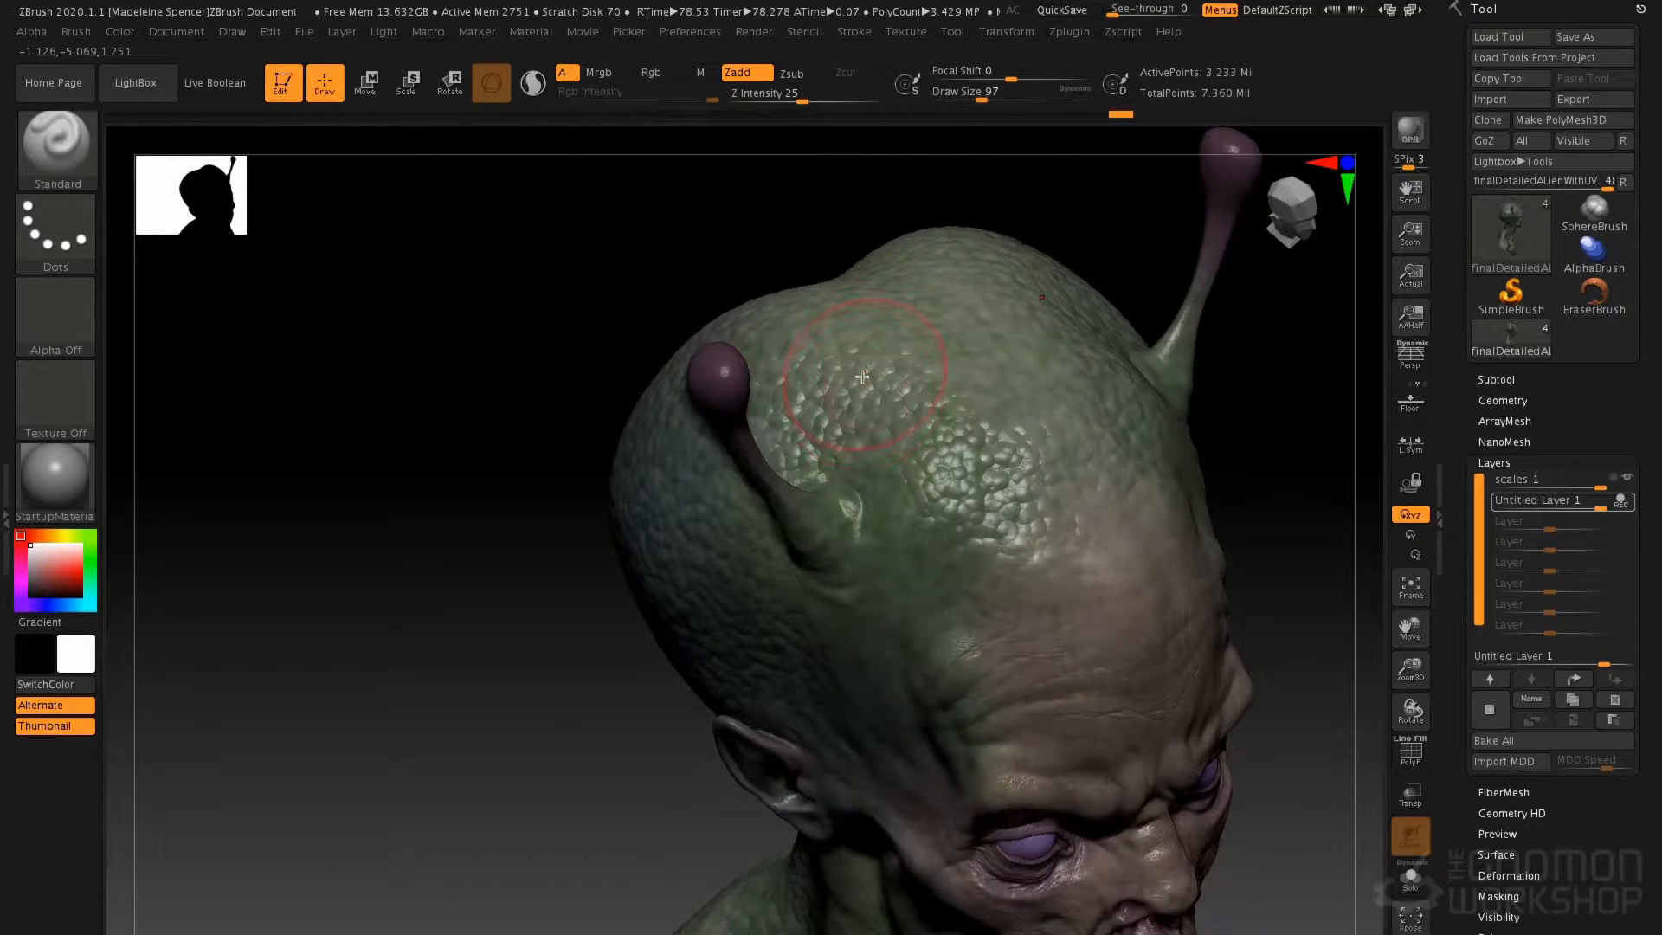
left_click(663, 73)
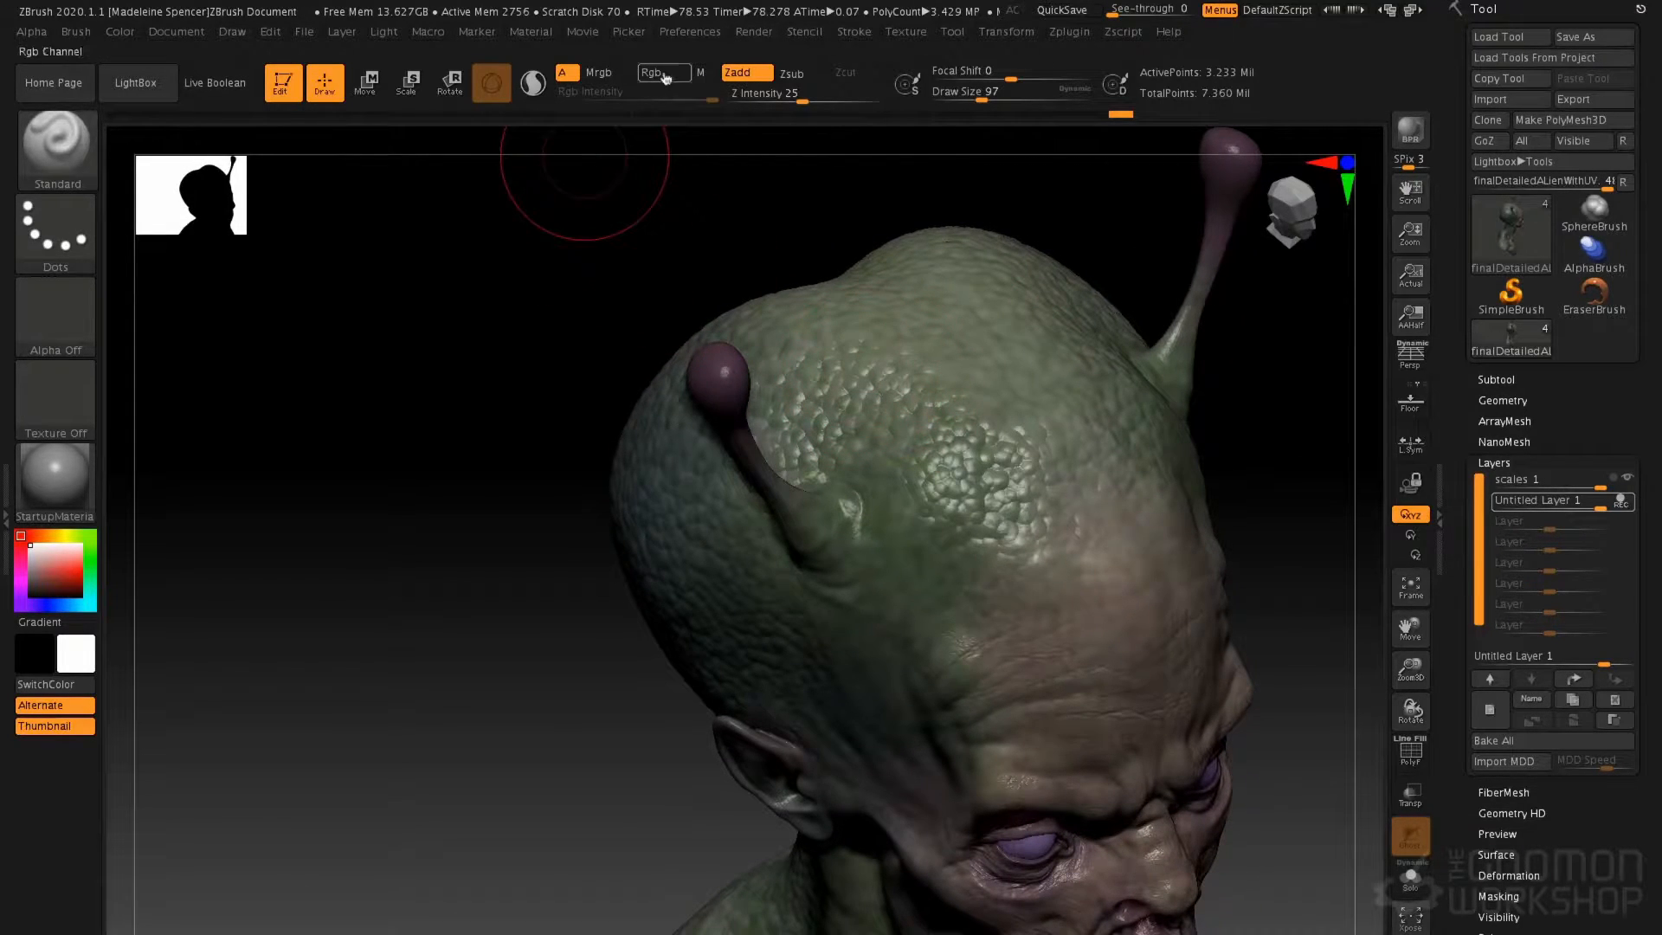
left_click(744, 76)
left_click(23, 604)
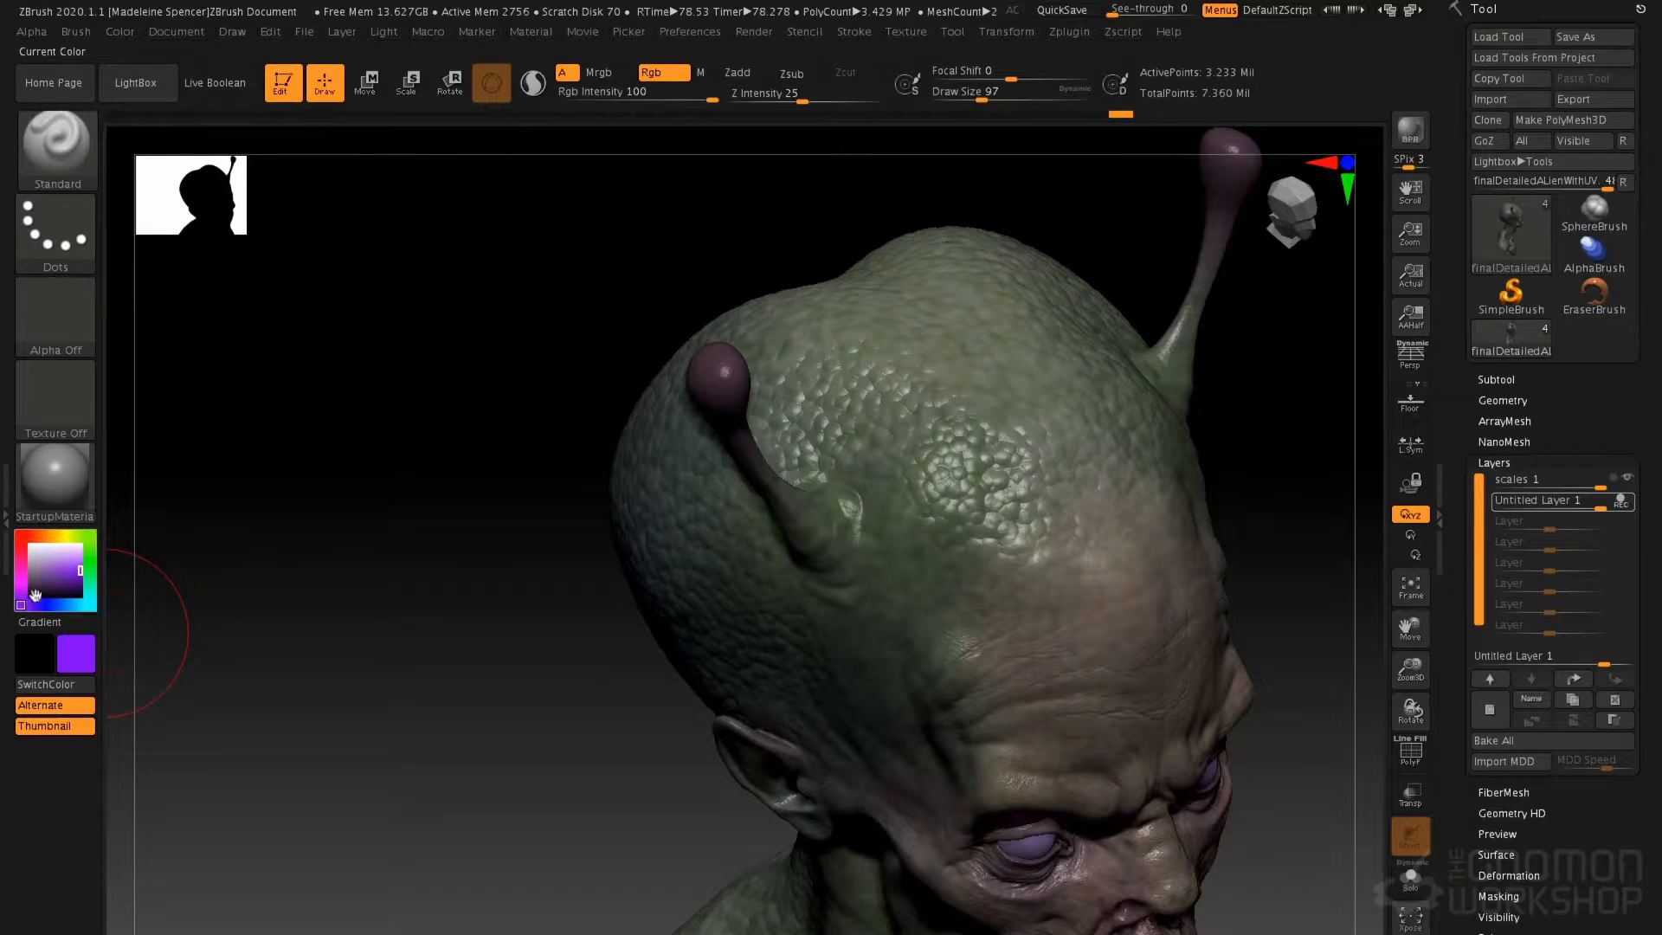
key("space")
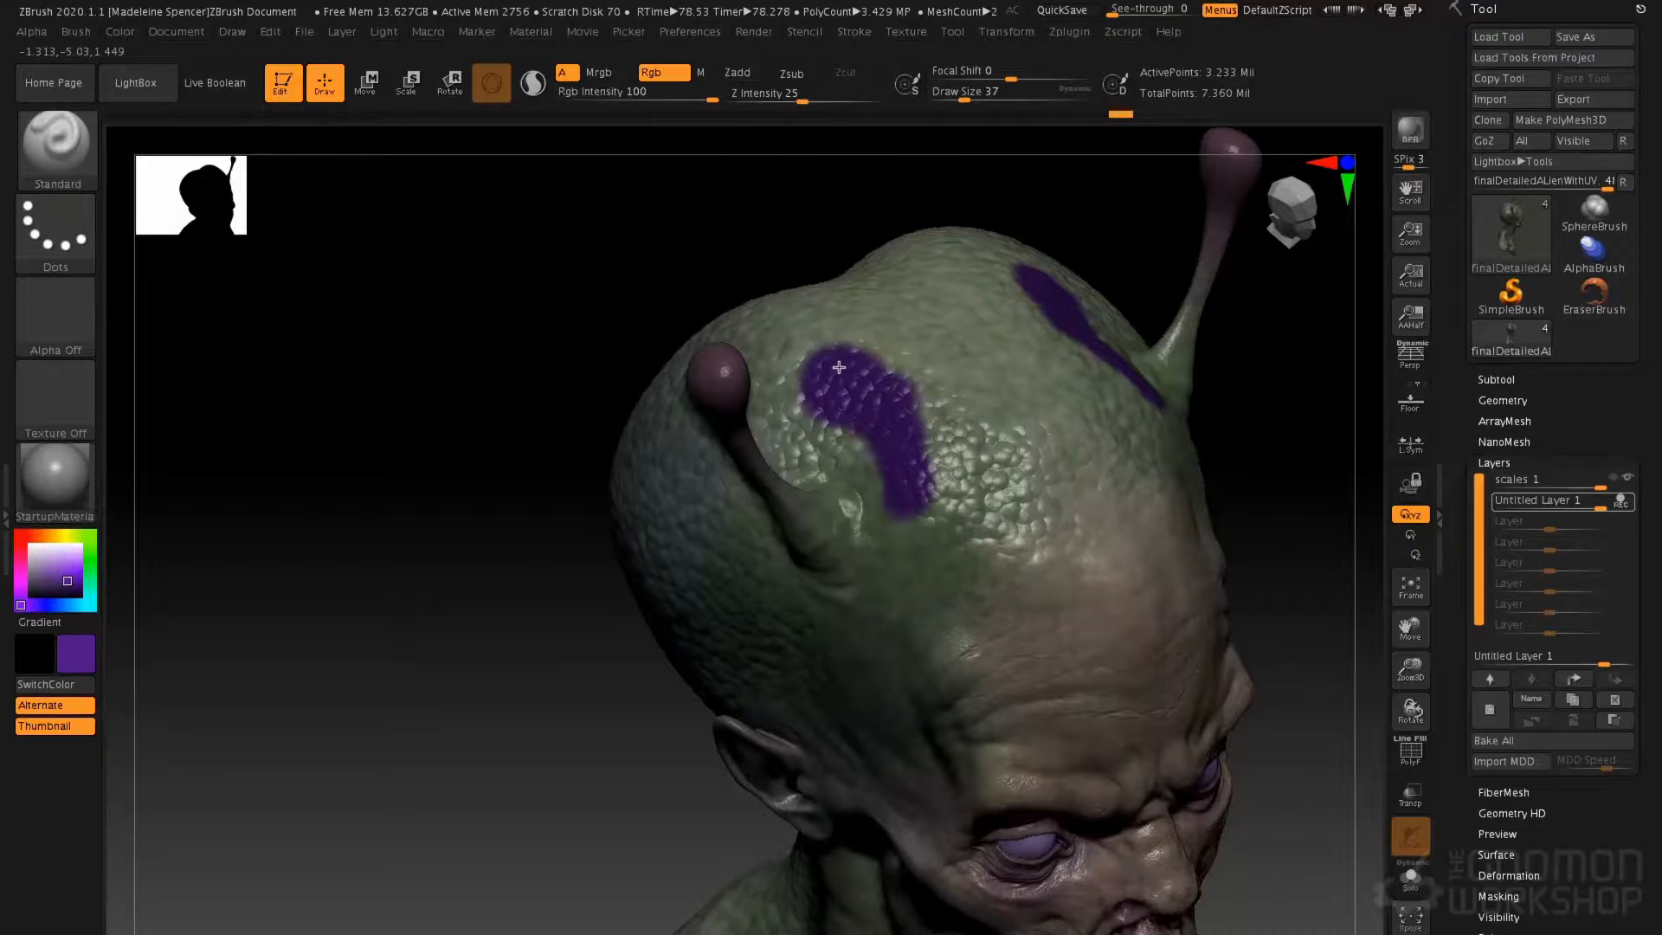
Paint symmetrical purple spots over the crown and upper forehead, using Draw Size 22 for the smallest ones
mouse_move(930, 411)
left_mouse_down()
mouse_move(965, 472)
mouse_move(1026, 441)
mouse_move(1046, 455)
mouse_move(1050, 428)
left_mouse_up()
mouse_move(997, 374)
left_mouse_down()
mouse_move(970, 336)
mouse_move(866, 313)
mouse_move(891, 338)
mouse_move(859, 313)
left_mouse_up()
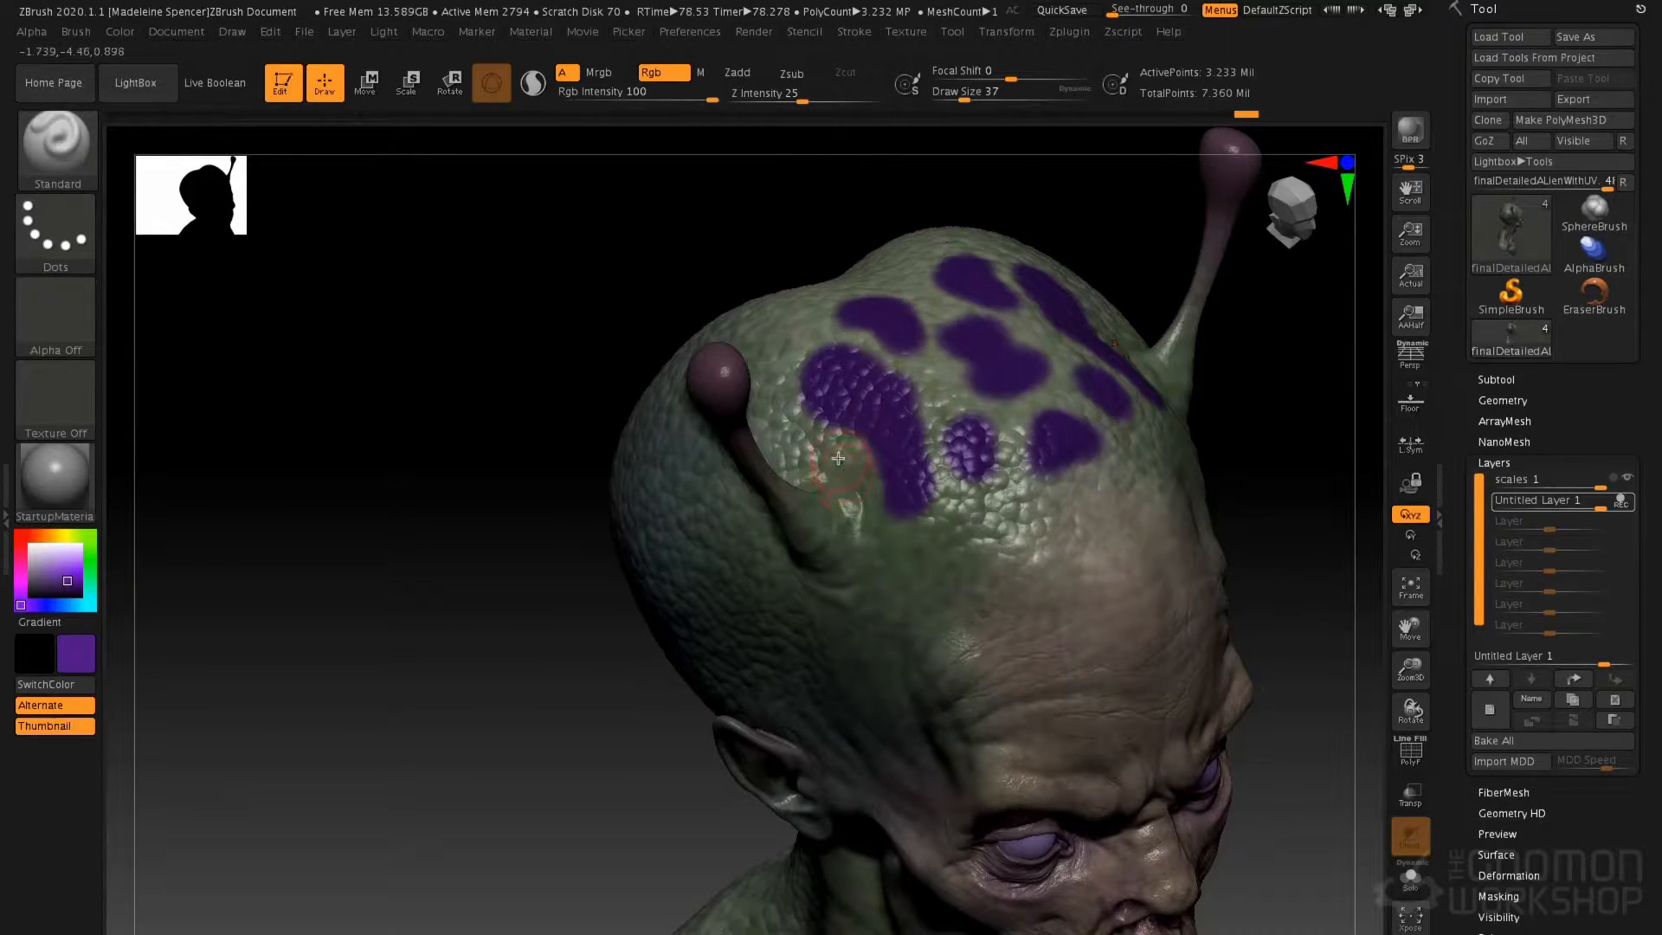
left_click_drag(839, 472, 819, 459)
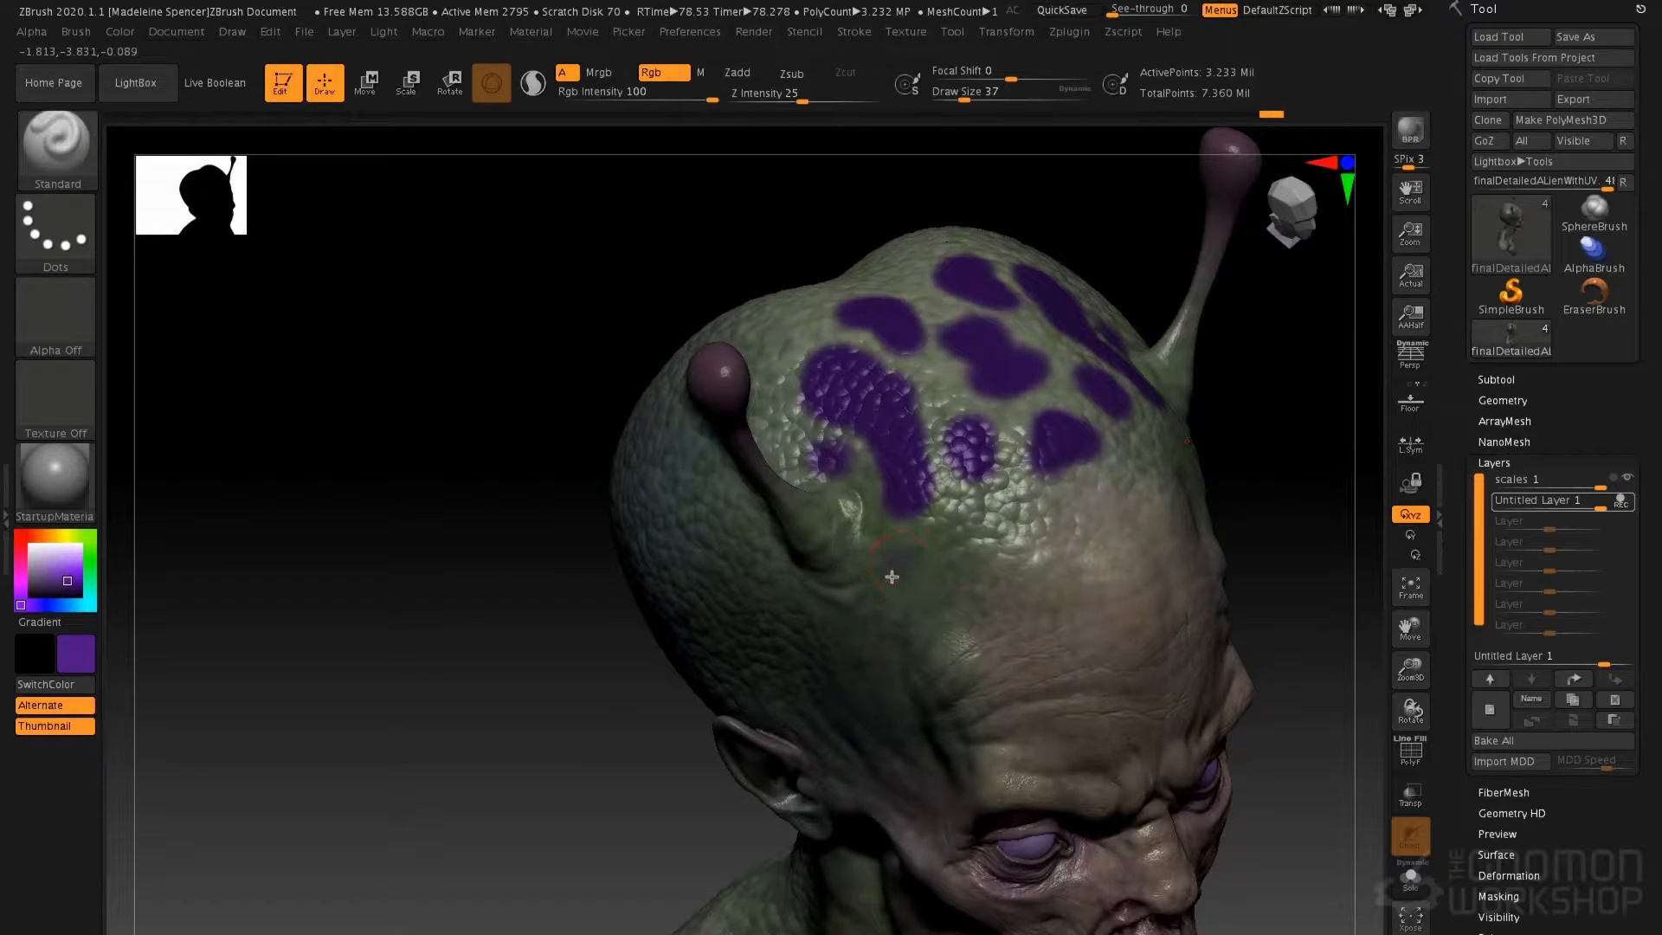
left_click_drag(900, 564, 904, 554)
mouse_move(994, 510)
left_mouse_down()
mouse_move(982, 545)
mouse_move(1010, 511)
mouse_move(971, 548)
left_mouse_up()
key("space")
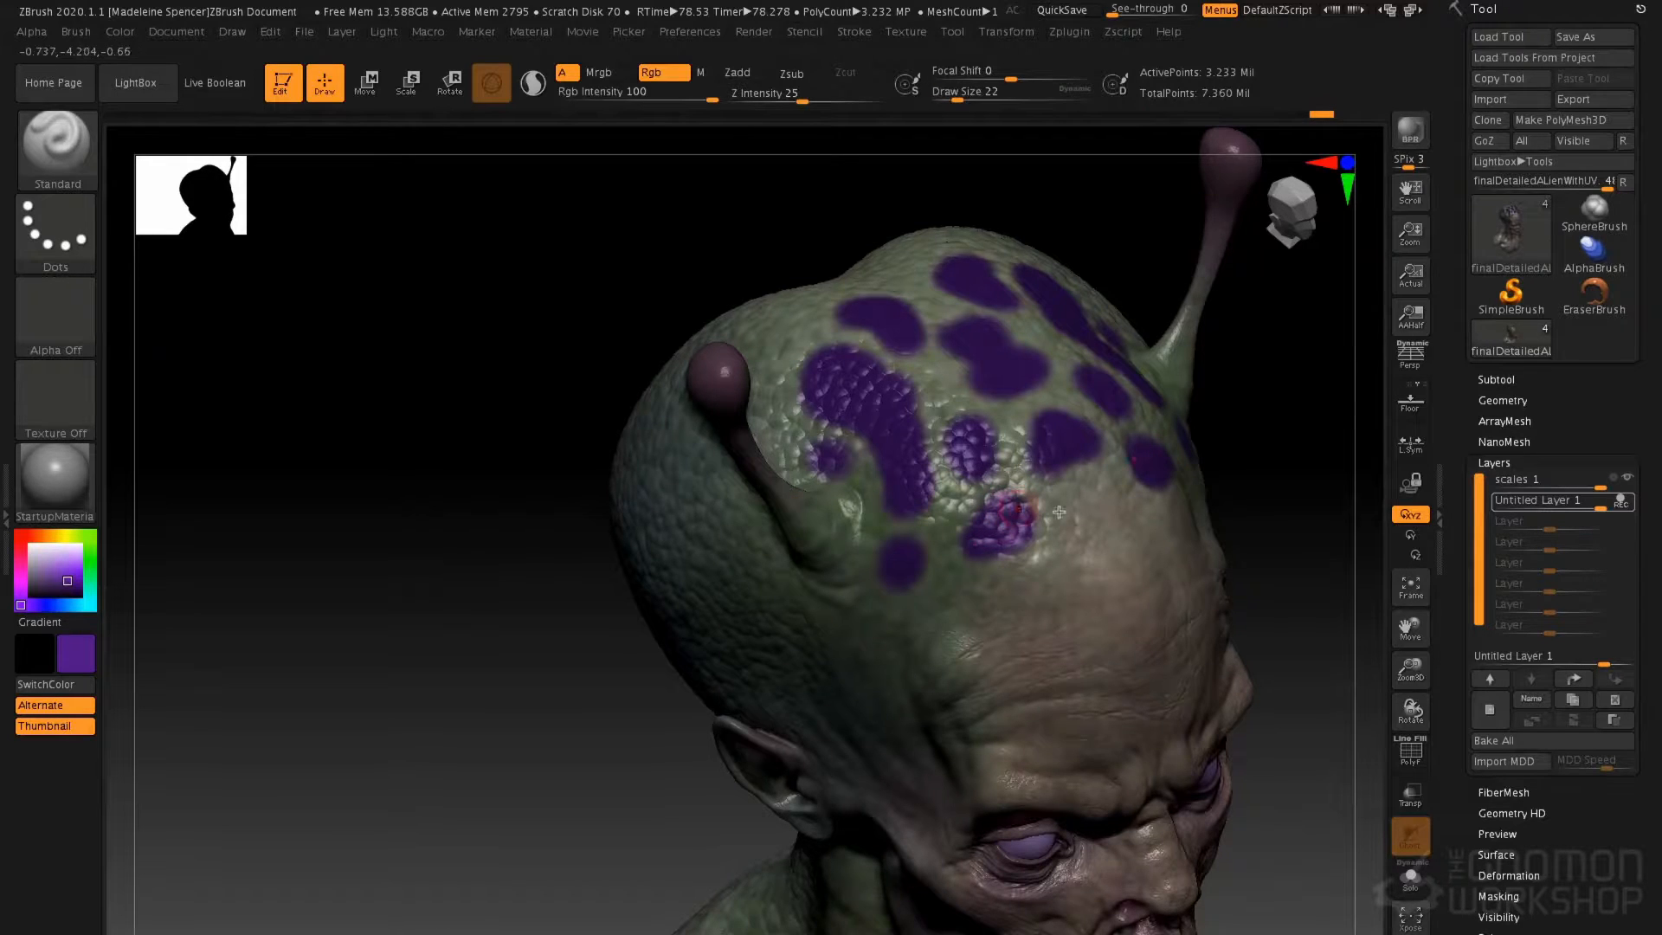
left_click(945, 573)
Give the brush the DragRect stroke and Alpha 08, with Focal Shift -95 and Draw Size 56
left_click(56, 206)
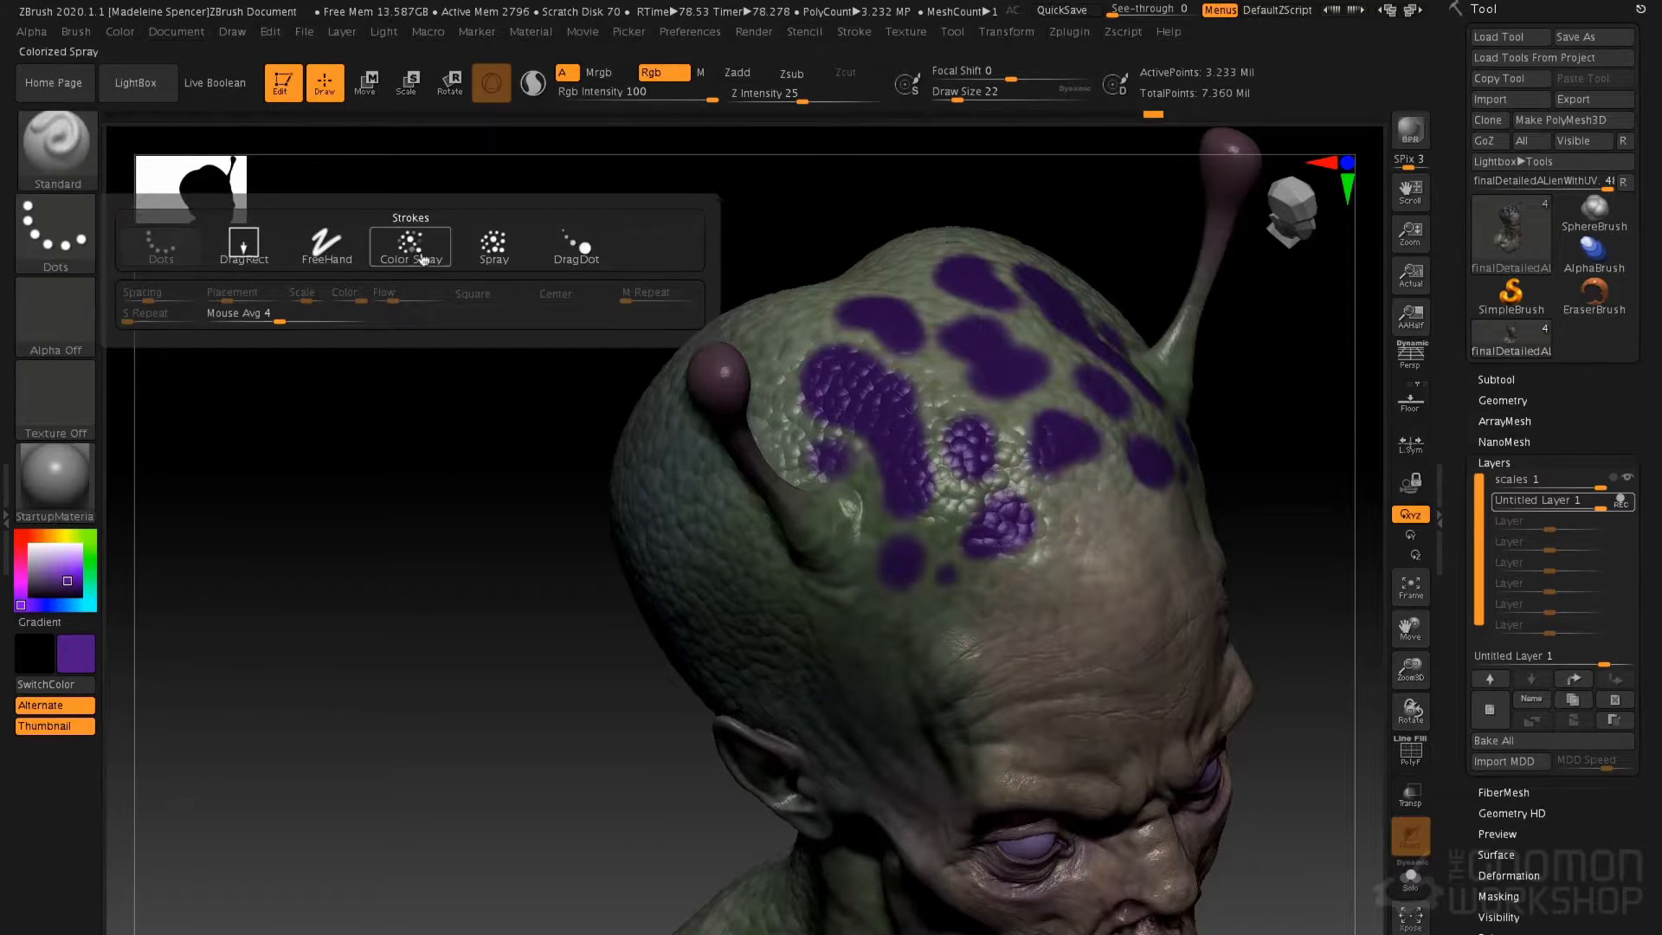
left_click(243, 245)
left_click(56, 316)
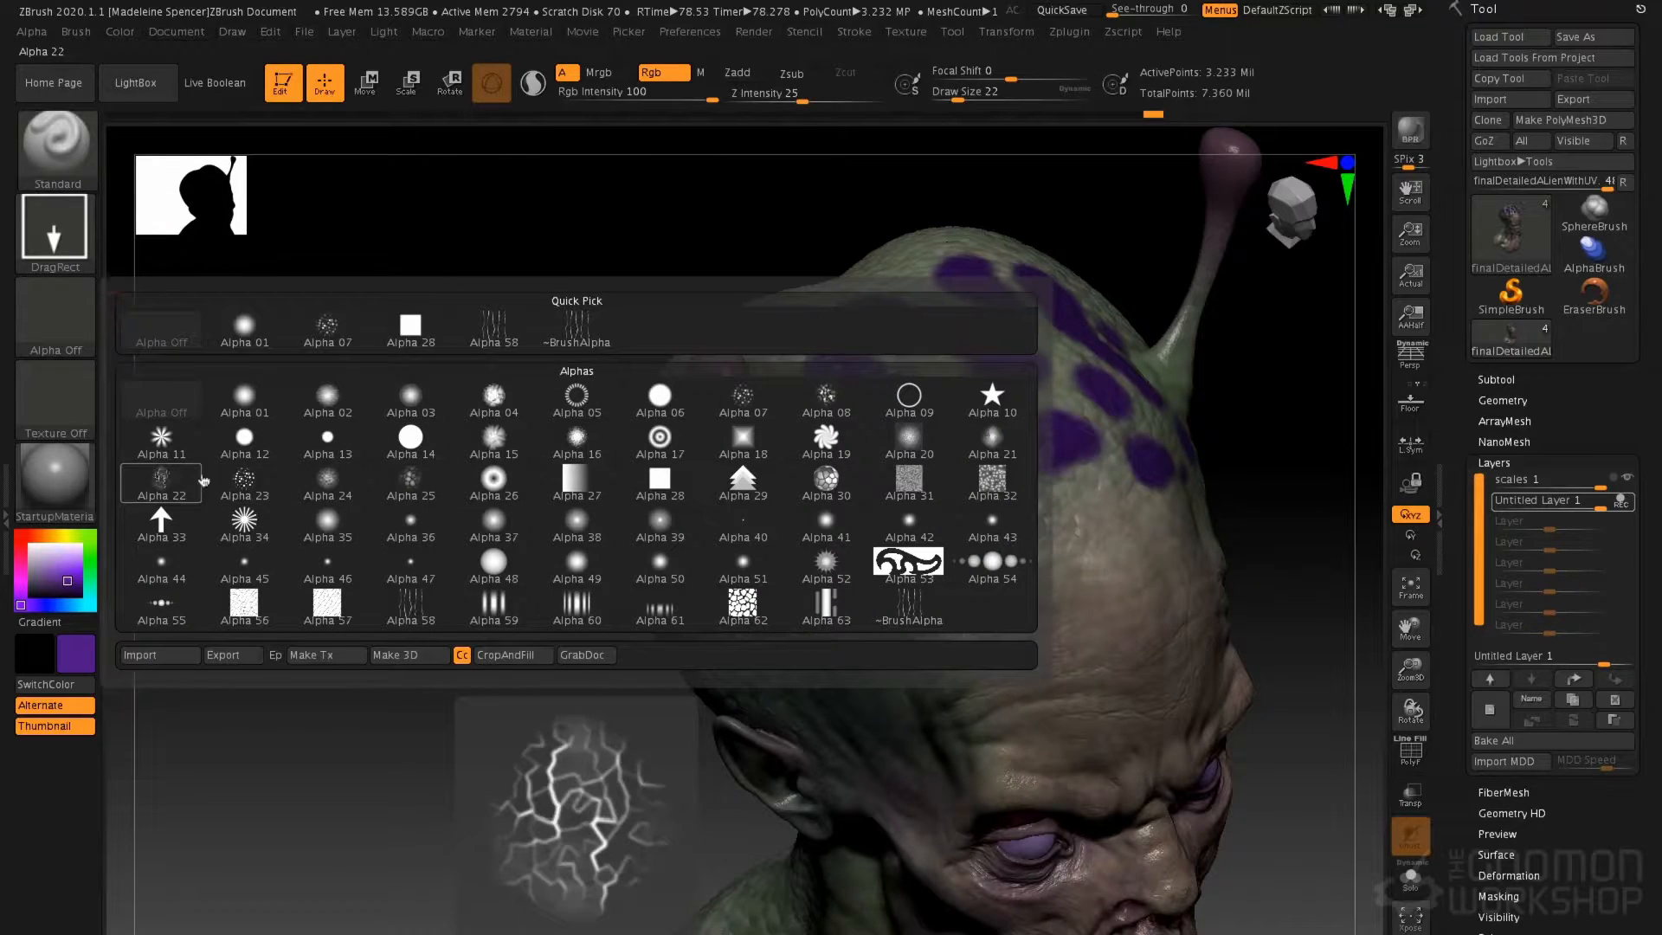
left_click(828, 399)
right_click_drag(961, 606, 934, 536)
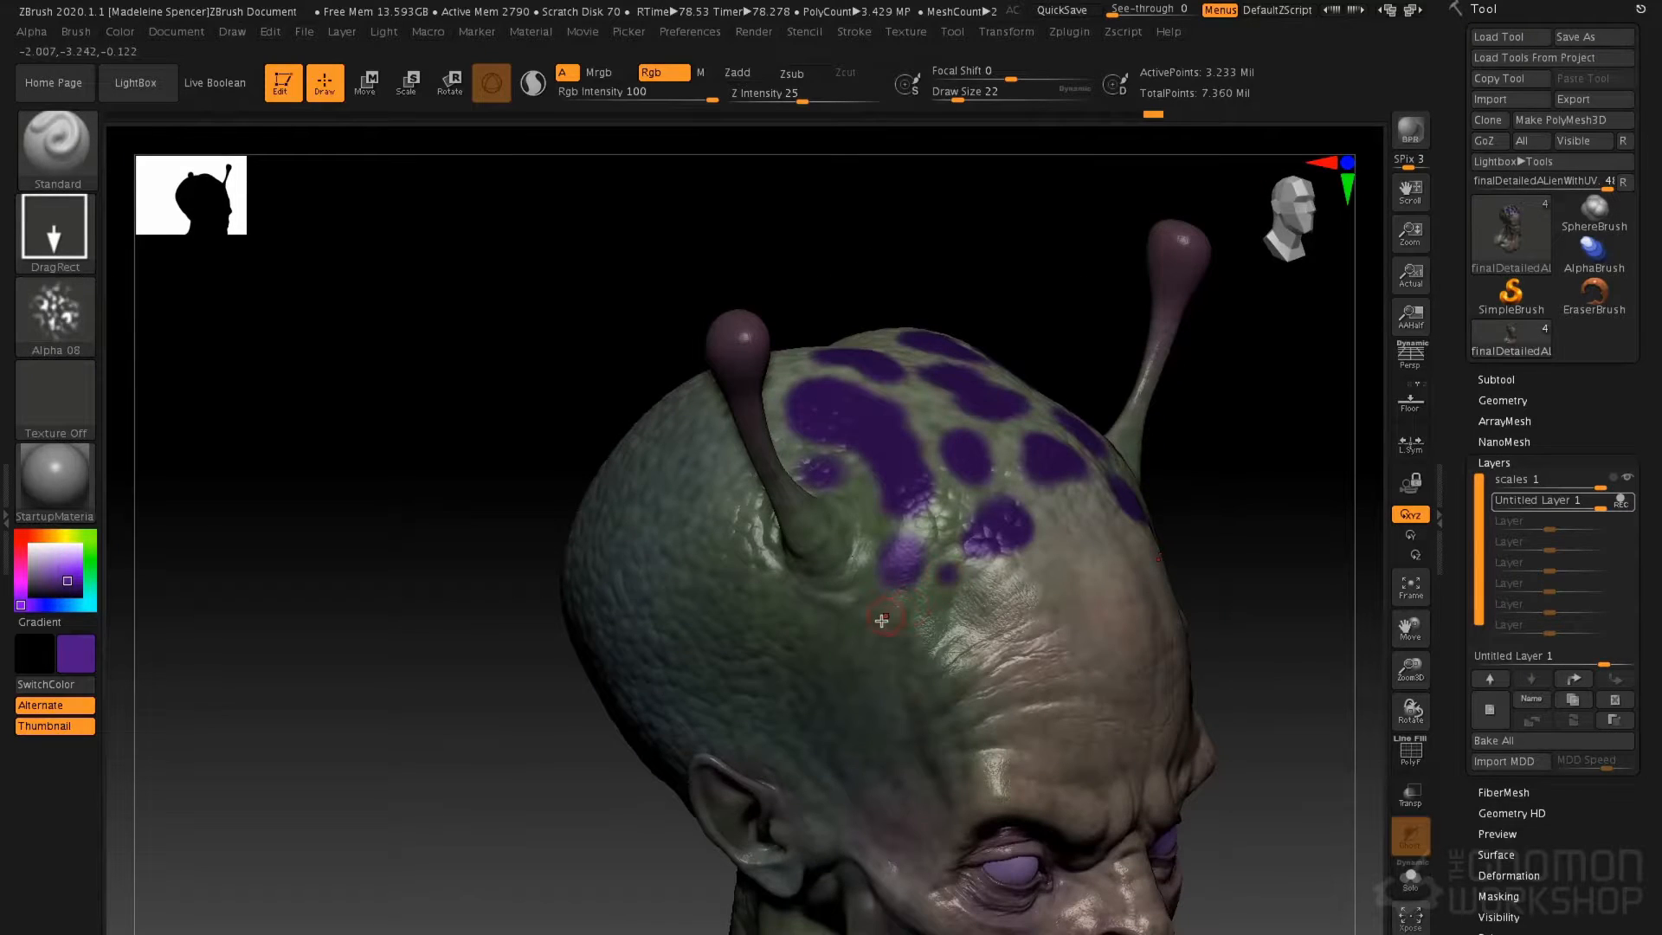
key("space")
Stamp clusters of purple speckles around the antennae, temples and upper forehead, blending out from the larger spots
mouse_move(883, 617)
left_mouse_down()
mouse_move(891, 639)
mouse_move(862, 646)
mouse_move(903, 680)
mouse_move(865, 720)
mouse_move(825, 724)
left_mouse_up()
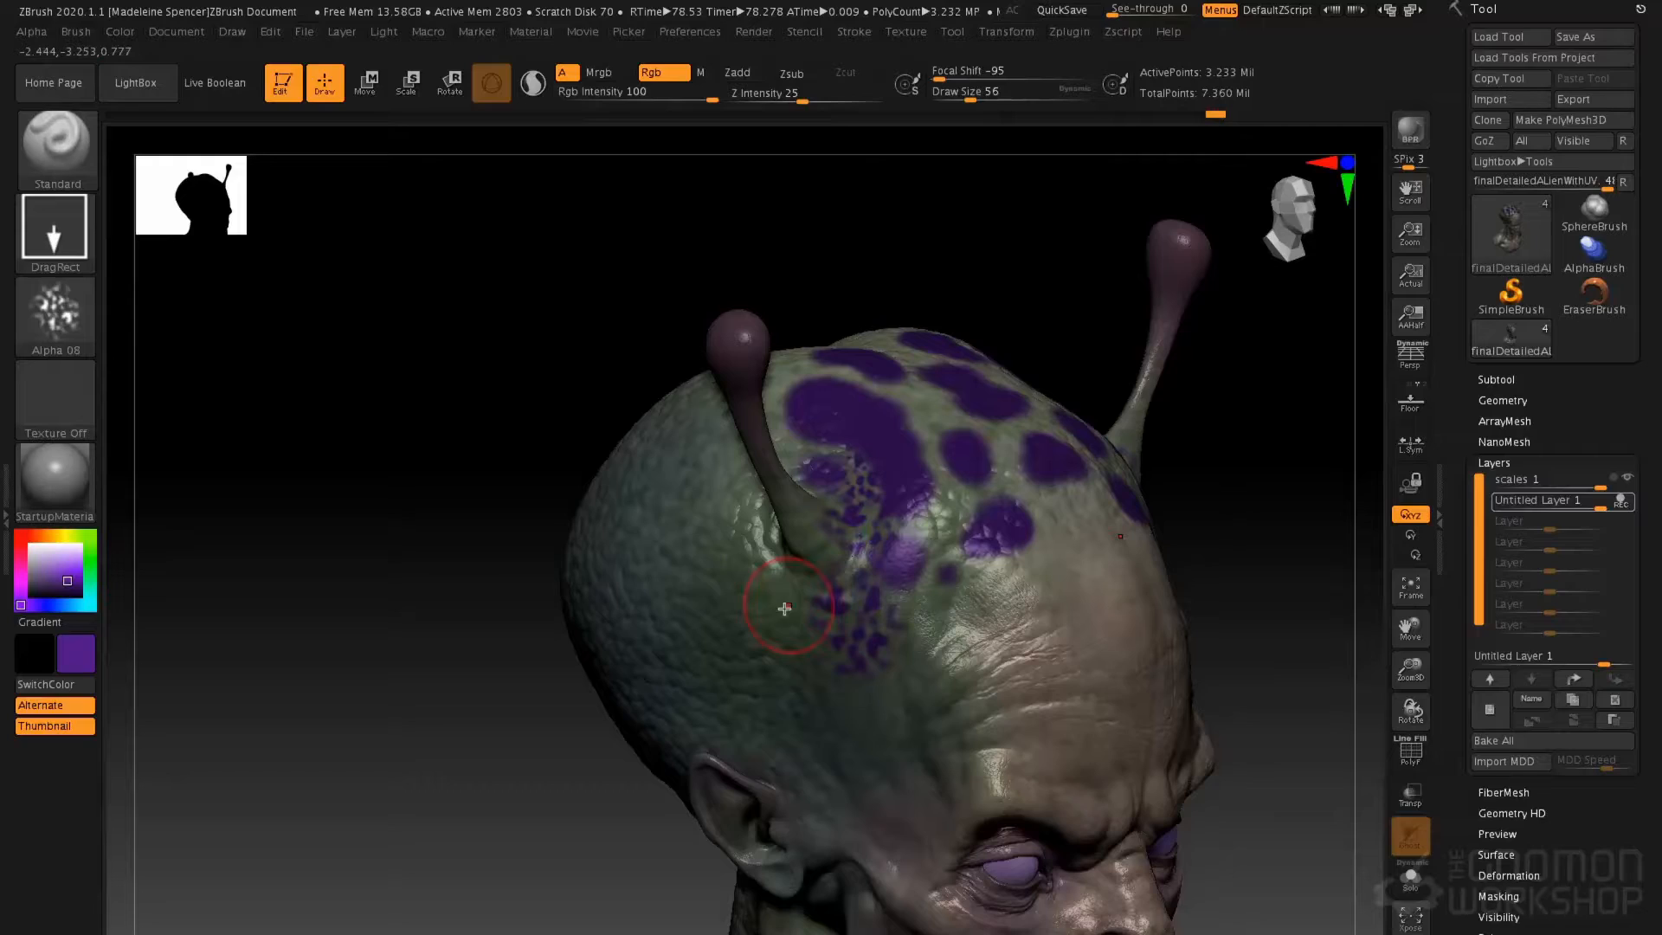
left_click_drag(784, 610, 811, 653)
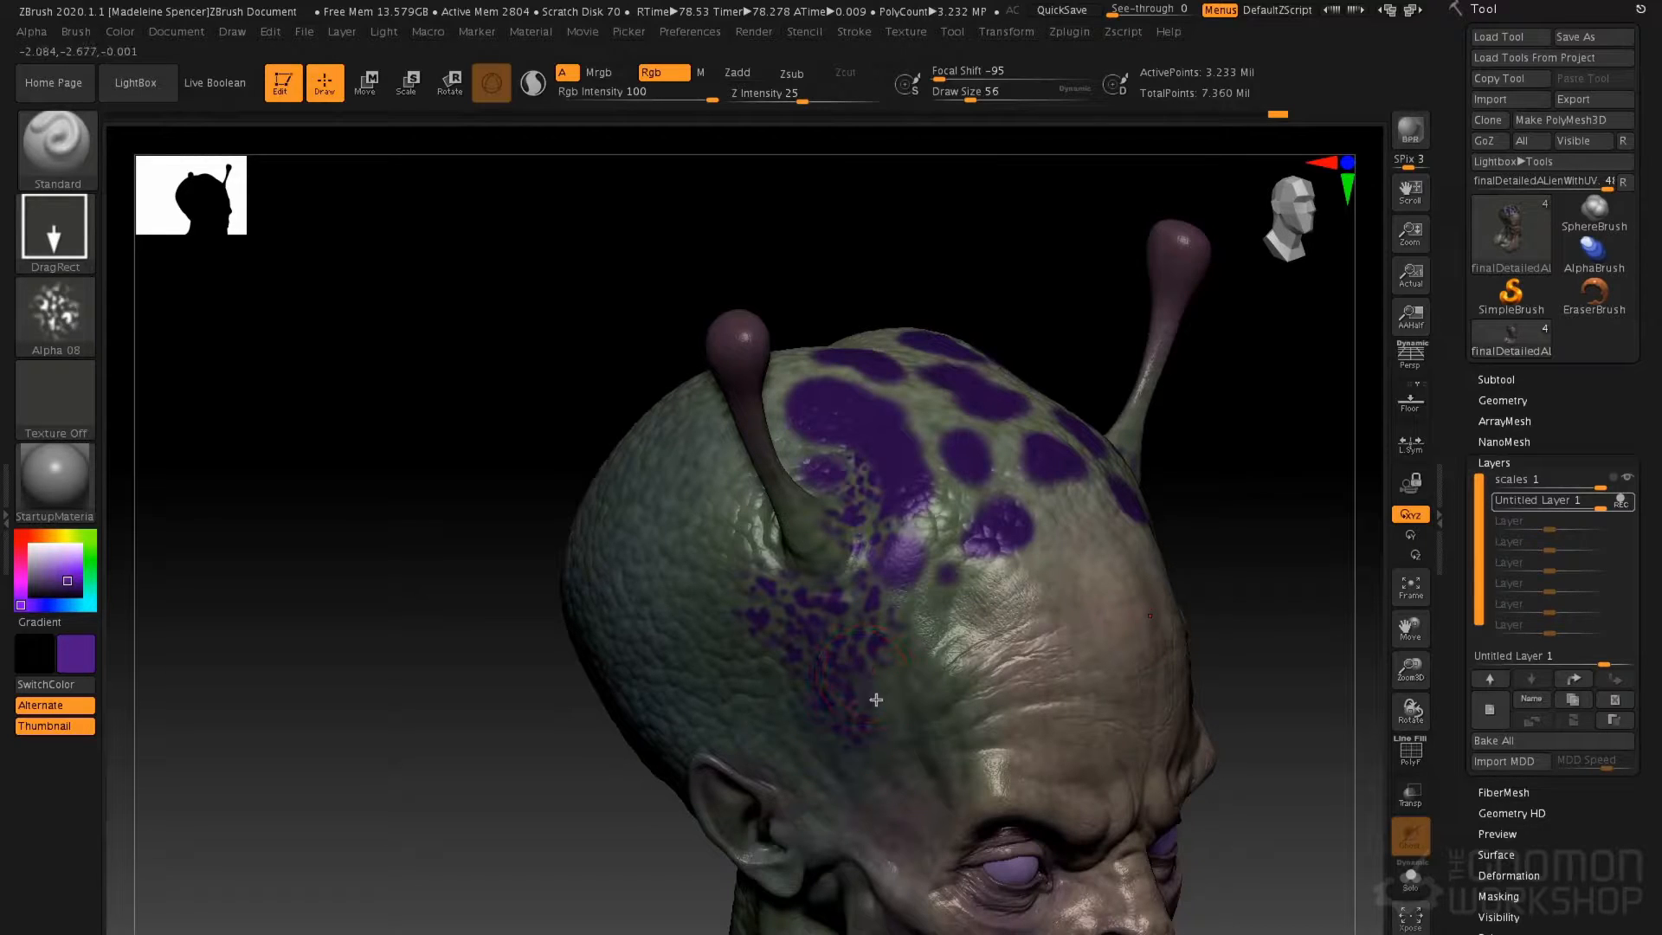
left_click_drag(502, 303, 606, 312)
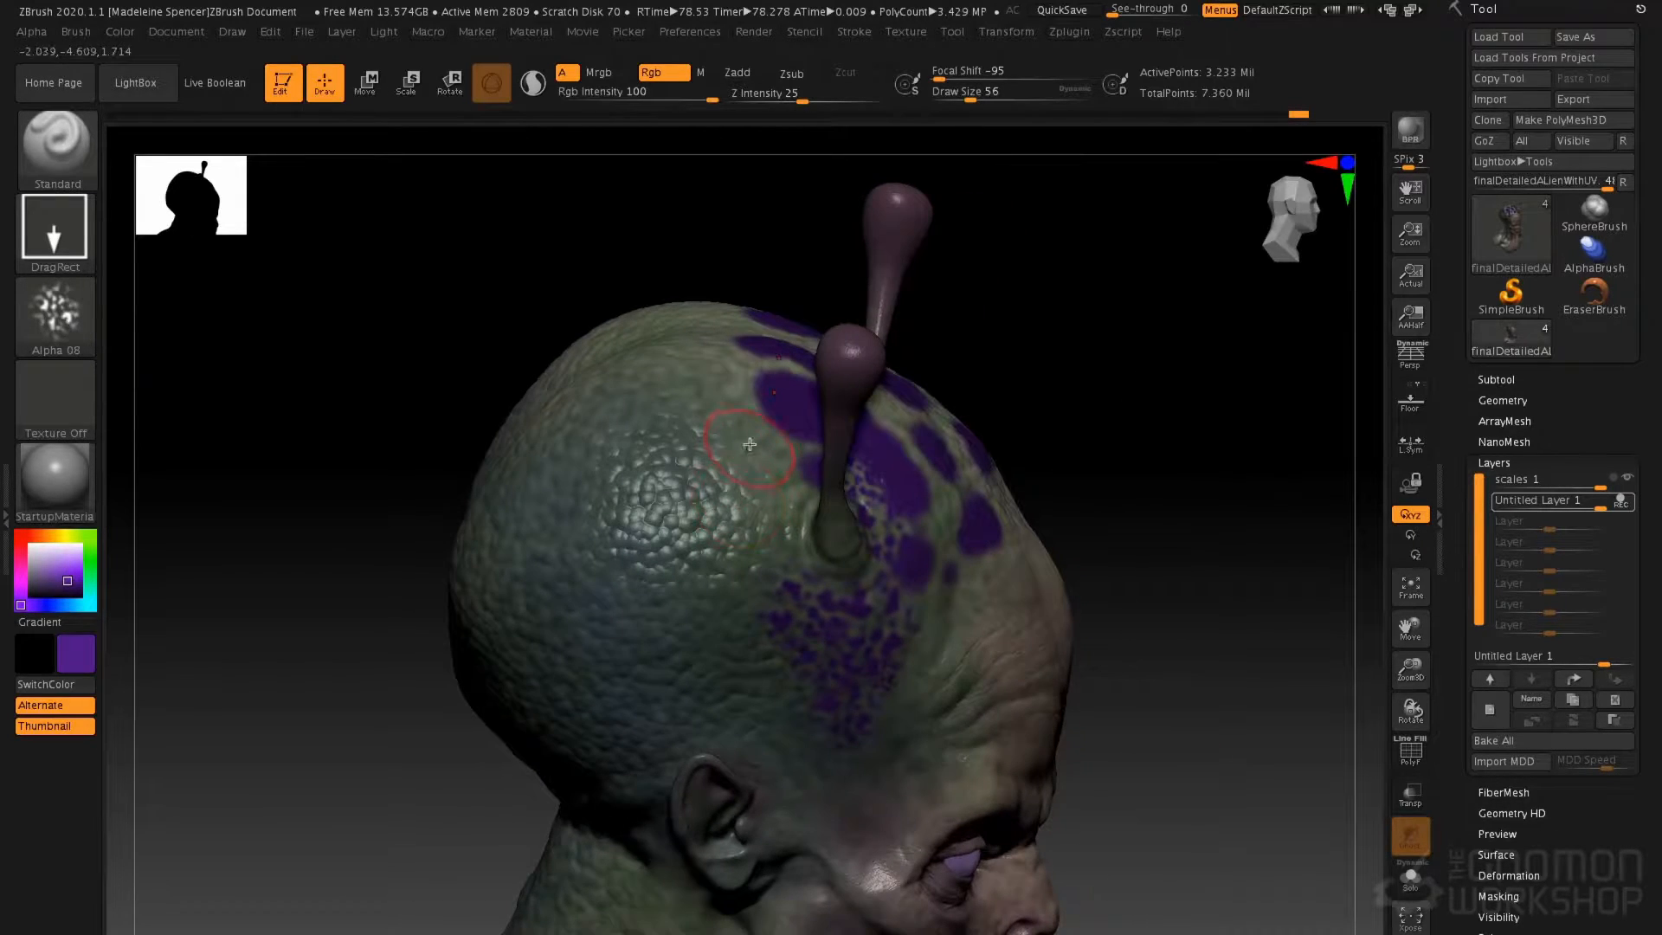
left_click_drag(754, 447, 730, 512)
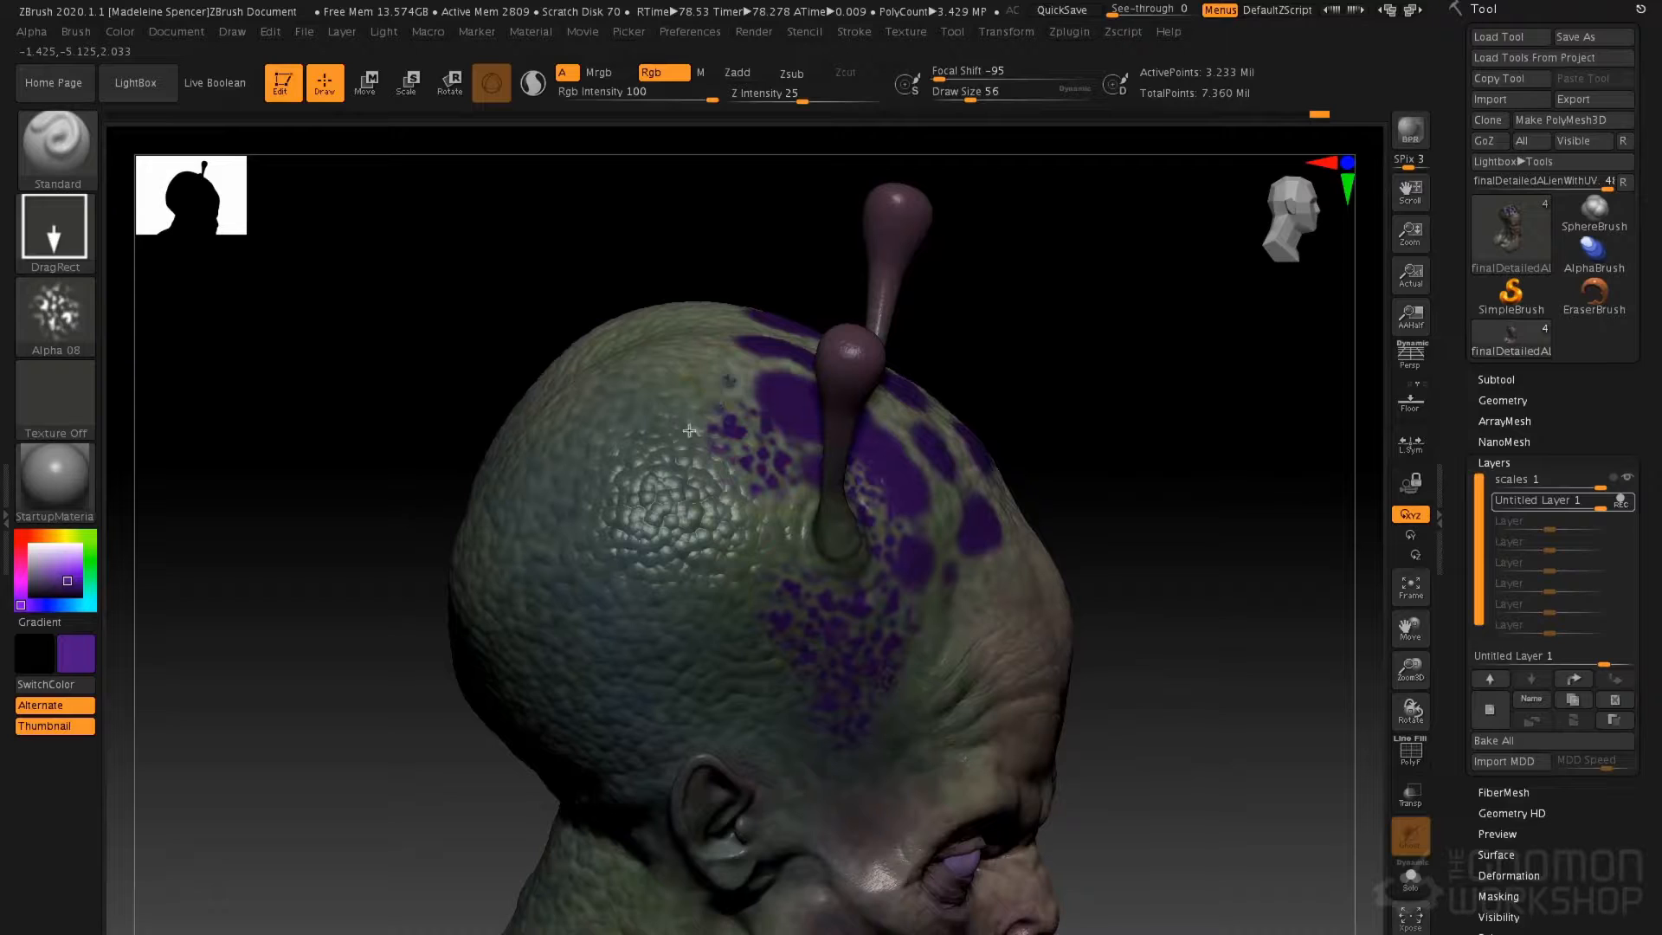
left_click_drag(727, 381, 680, 448)
right_click_drag(703, 406, 696, 434)
right_click_drag(730, 346, 714, 360)
left_click_drag(750, 268, 664, 427)
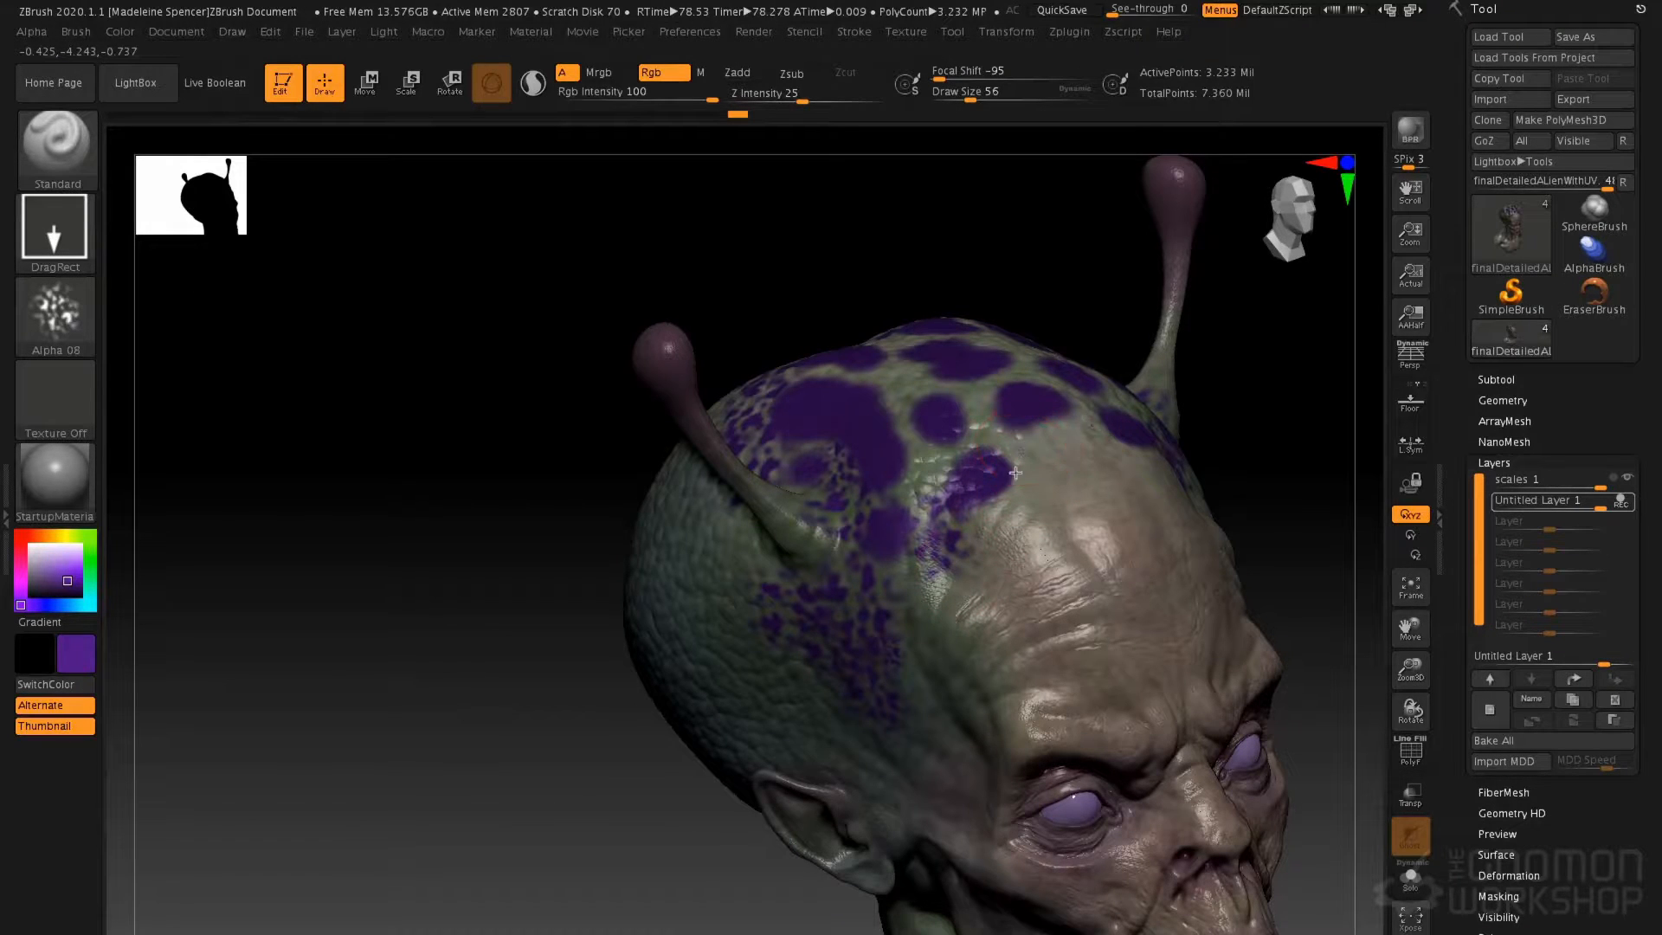
mouse_move(1016, 472)
left_mouse_down()
mouse_move(1095, 425)
mouse_move(1011, 503)
left_mouse_up()
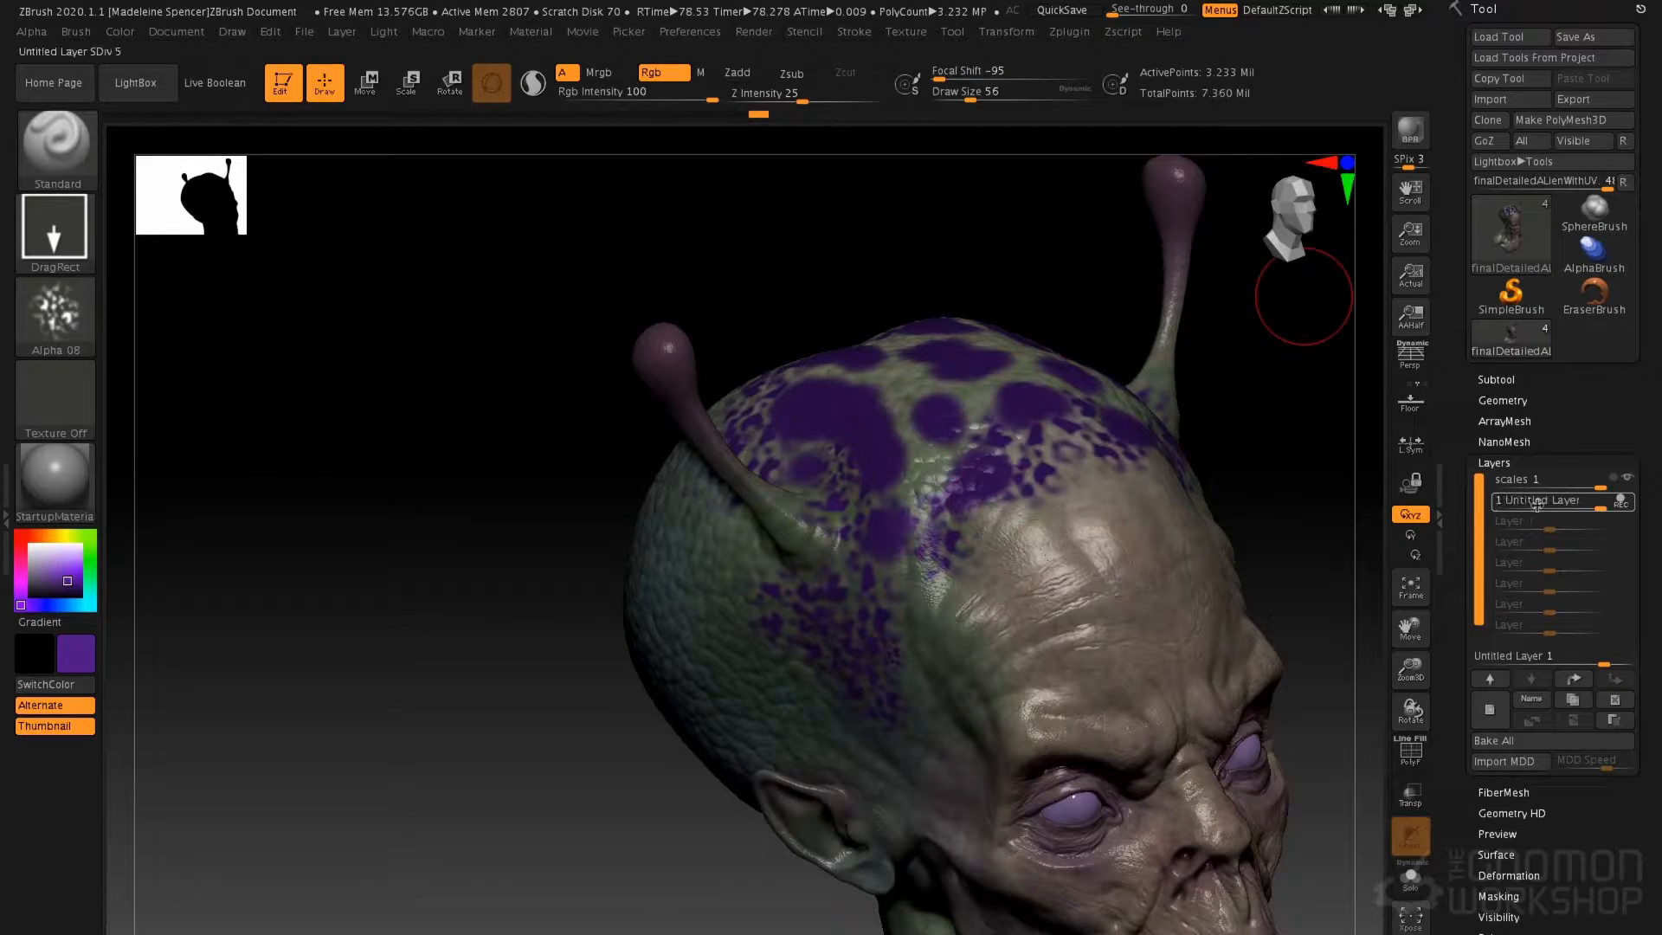
Stop recording on the purple spot layer, lower the bust's subdivision level and return it to level 5
left_click(1621, 501)
mouse_move(1628, 508)
key("shift")
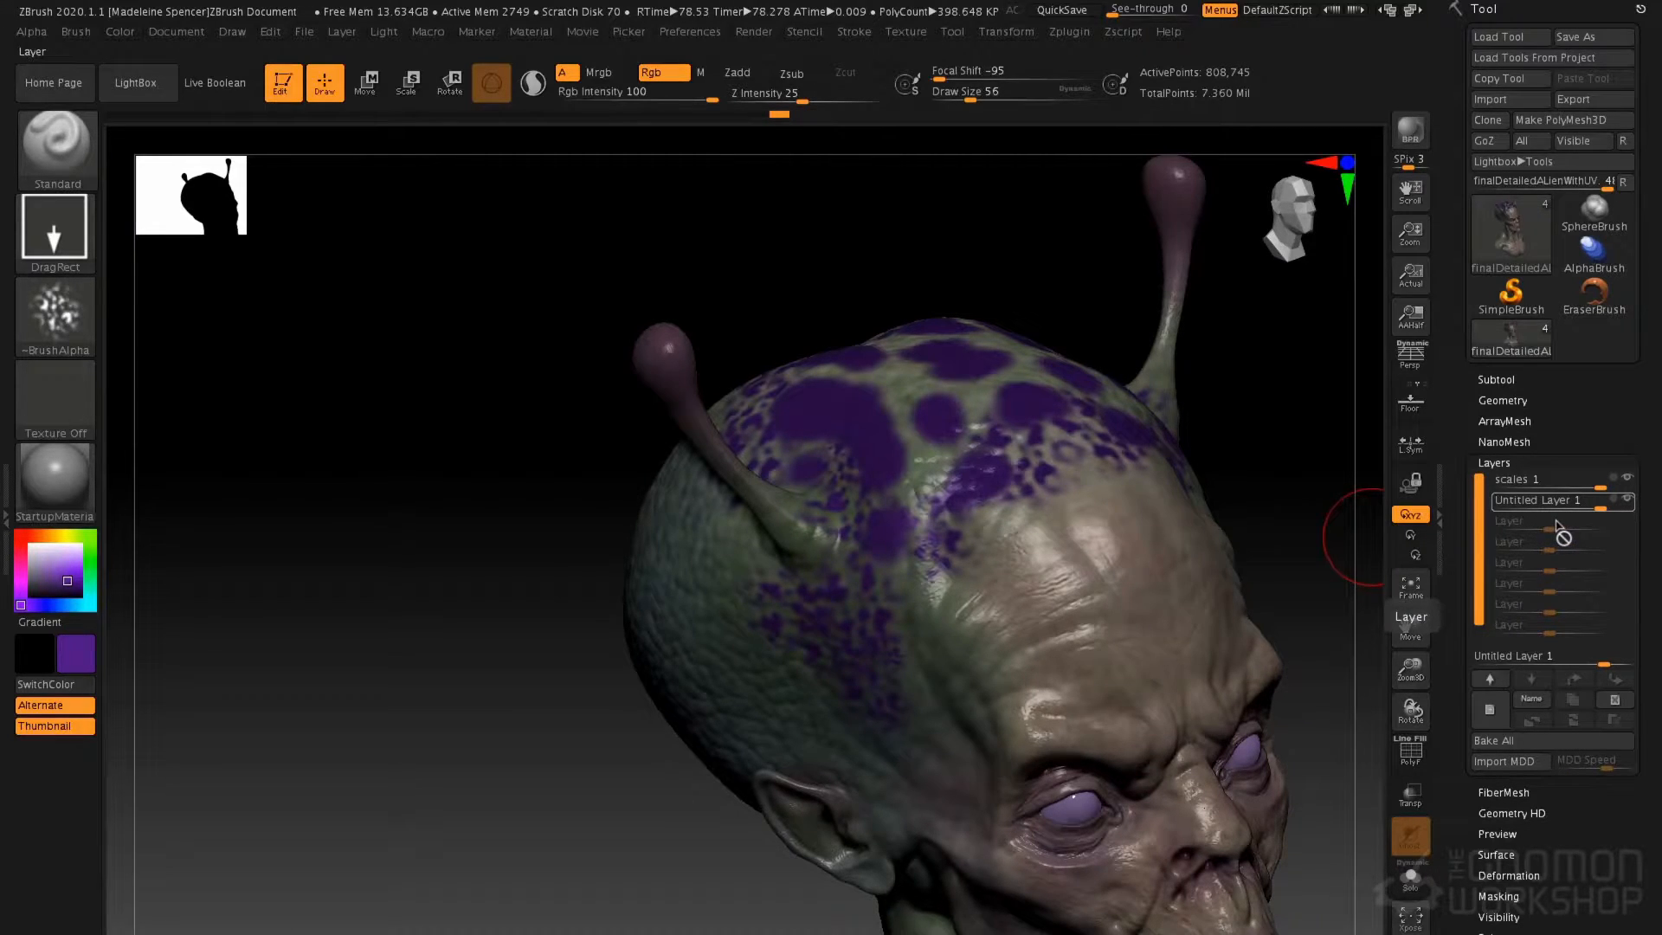
left_click(1630, 511)
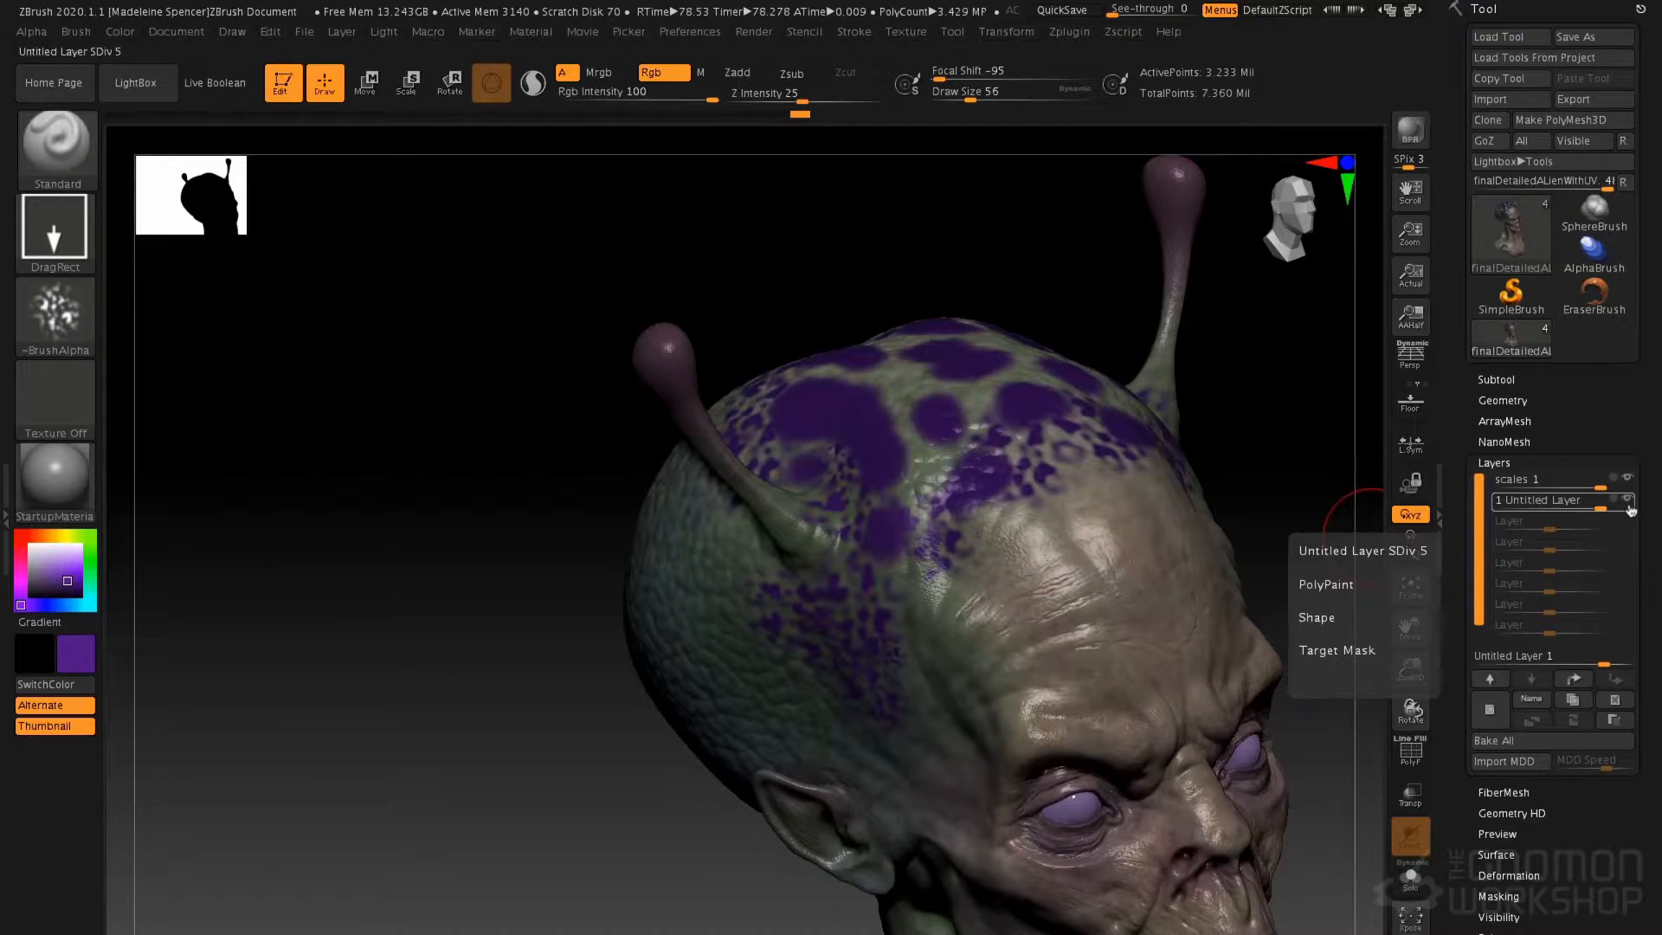
Test the spot layer with recording on at a lower subdivision level, and restore level 5 with recording off
left_click(1618, 505)
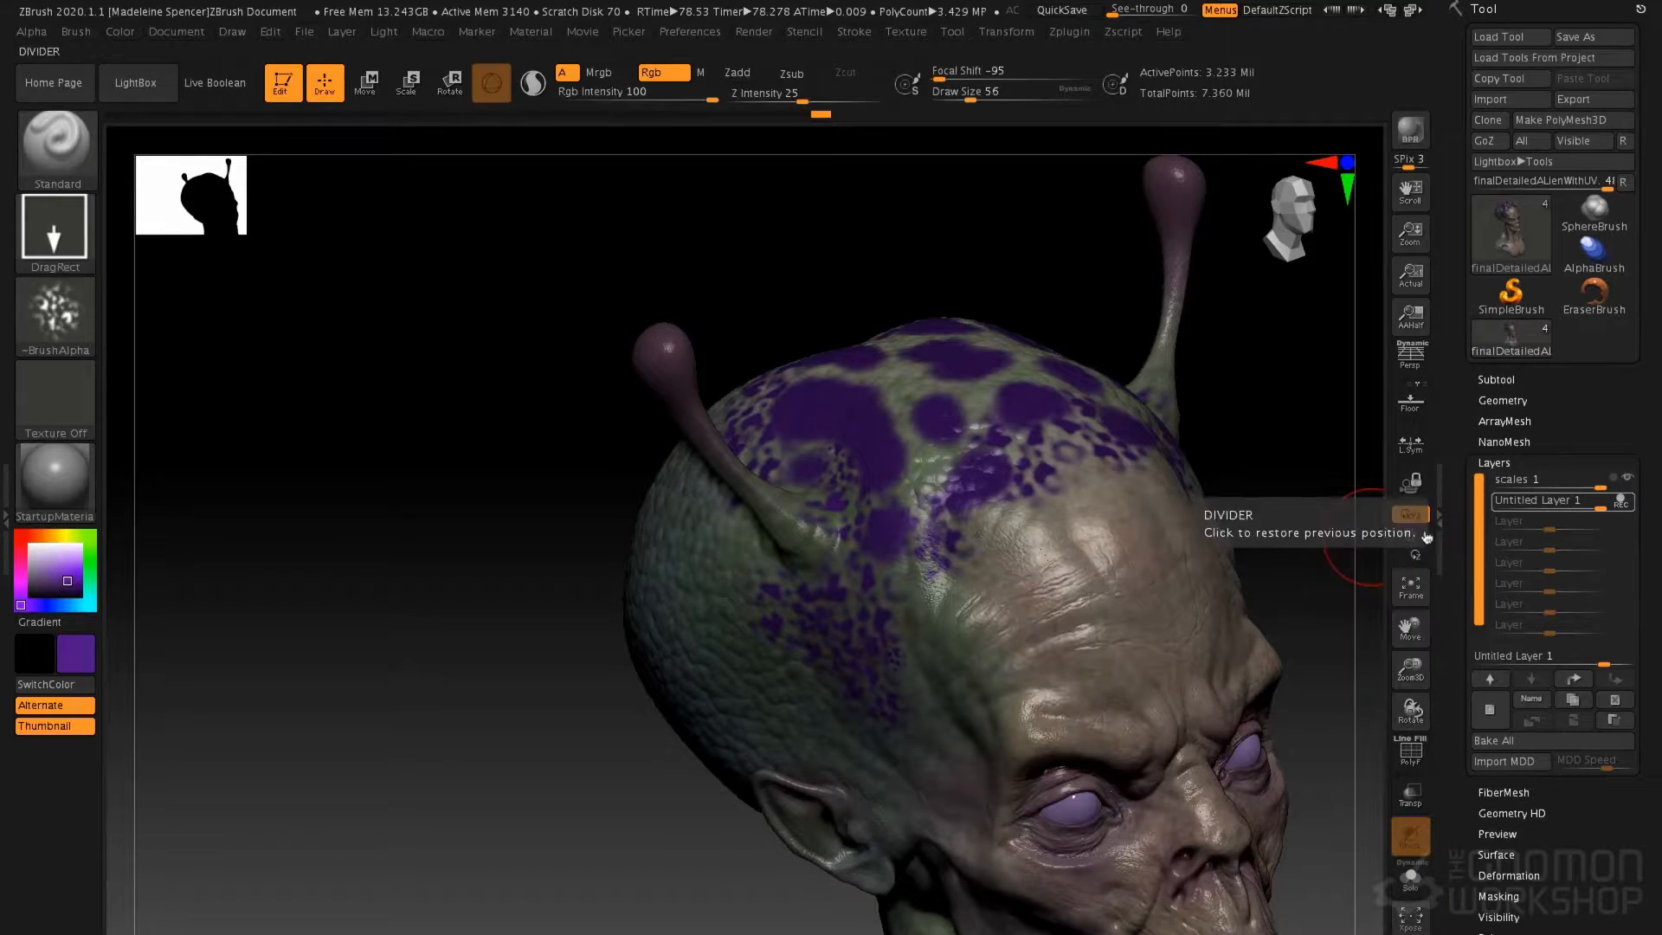
key("shift")
key("shift+d")
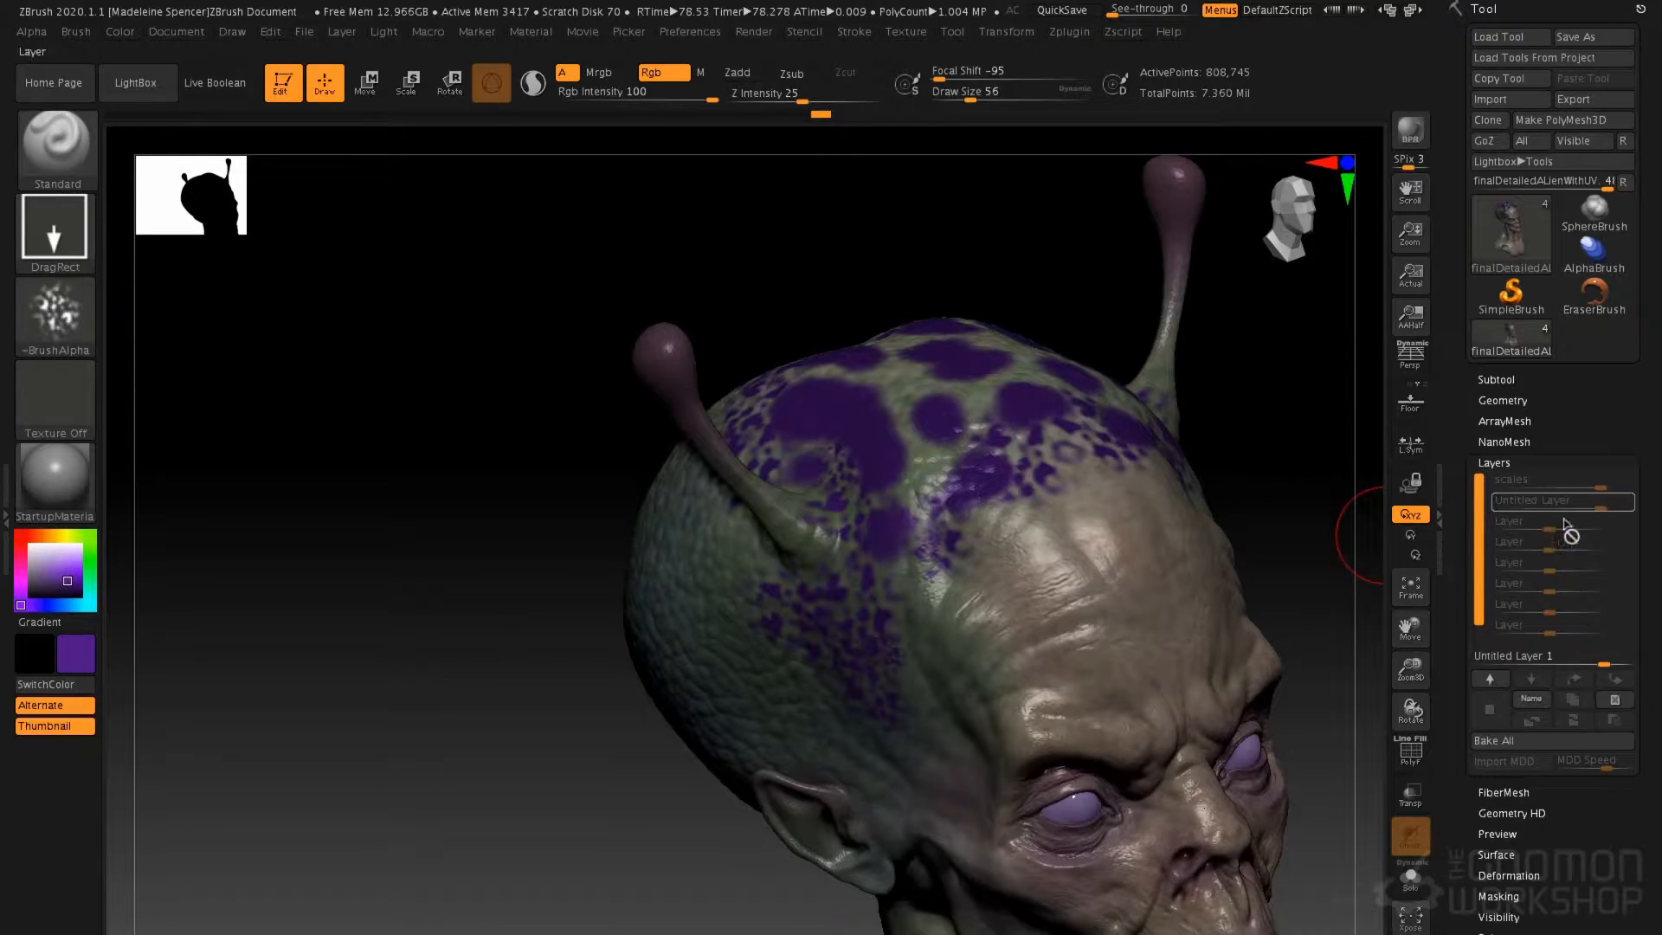
key("d")
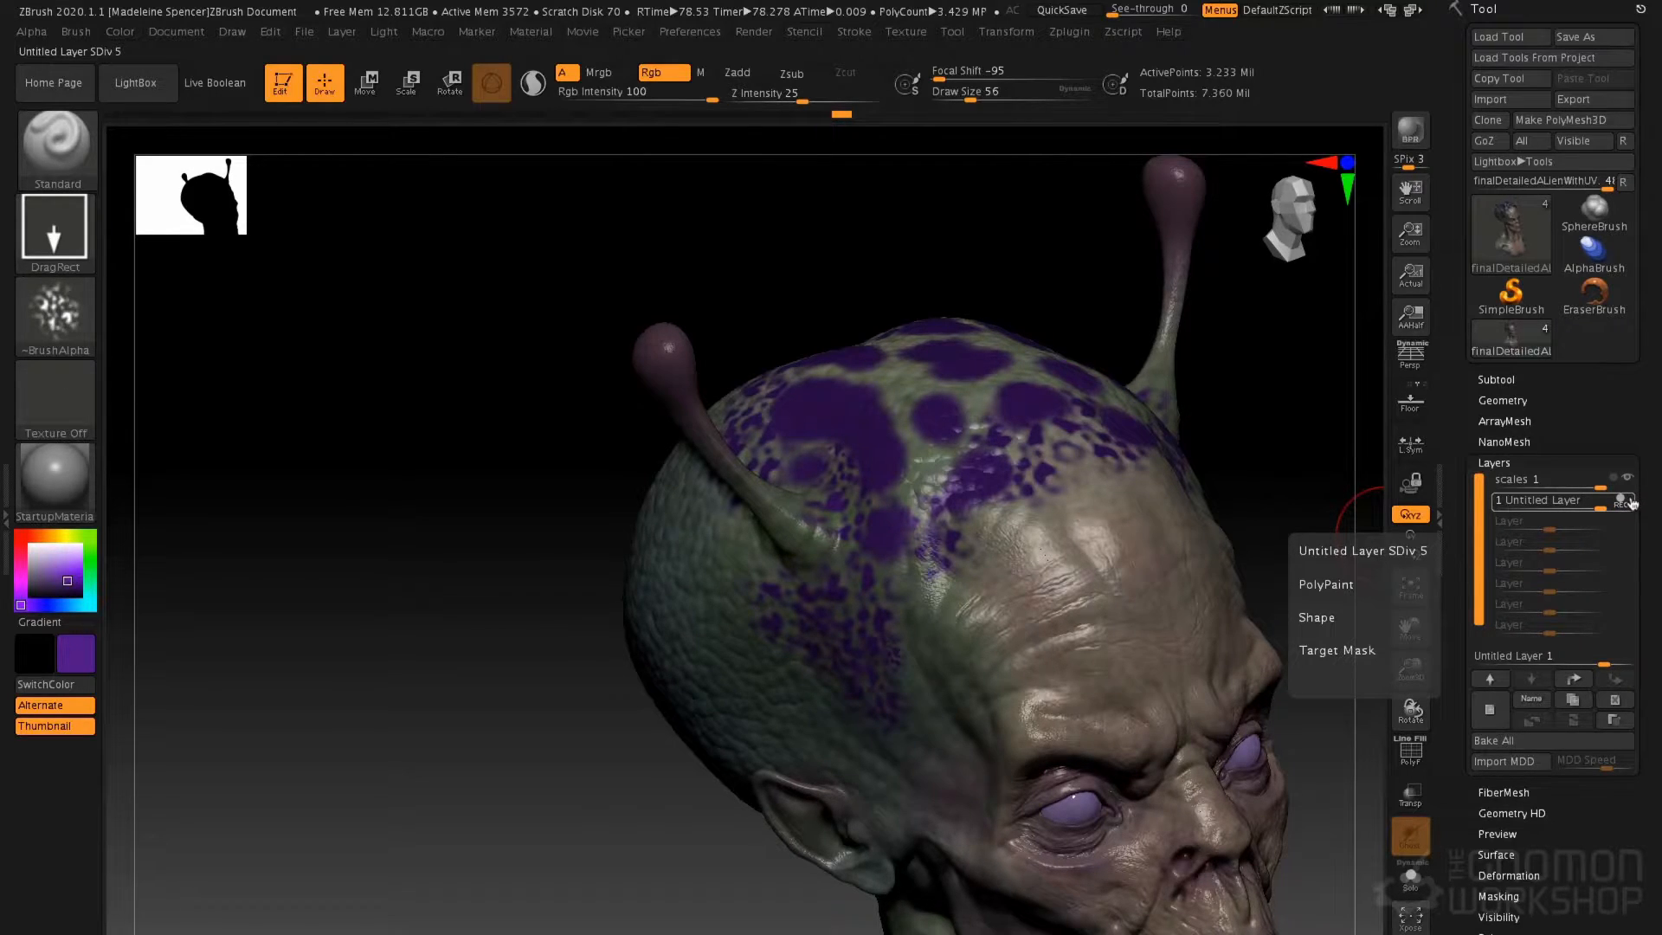
left_click(1630, 503)
mouse_move(1591, 503)
left_mouse_down()
mouse_move(1547, 510)
mouse_move(1623, 508)
left_mouse_up()
Open Adjust Colors for the bust's polypaint, zoom its preview in on the purple spots, and close it without changes
left_click_drag(1552, 933, 1554, 759)
left_click(1527, 825)
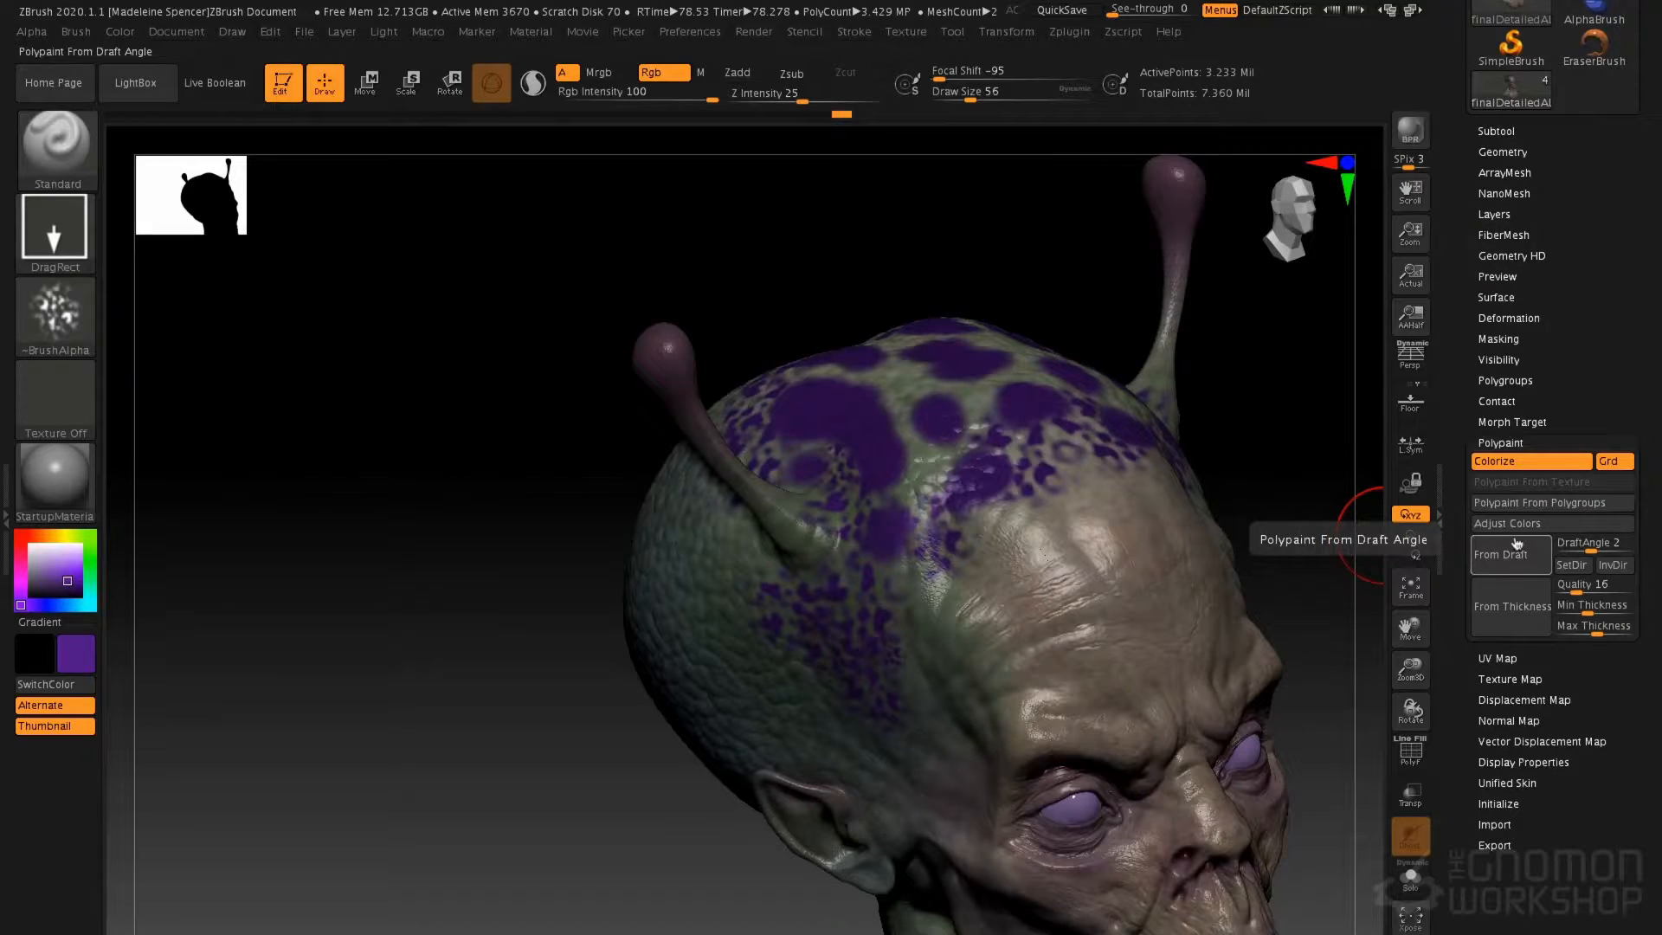
left_click(1520, 526)
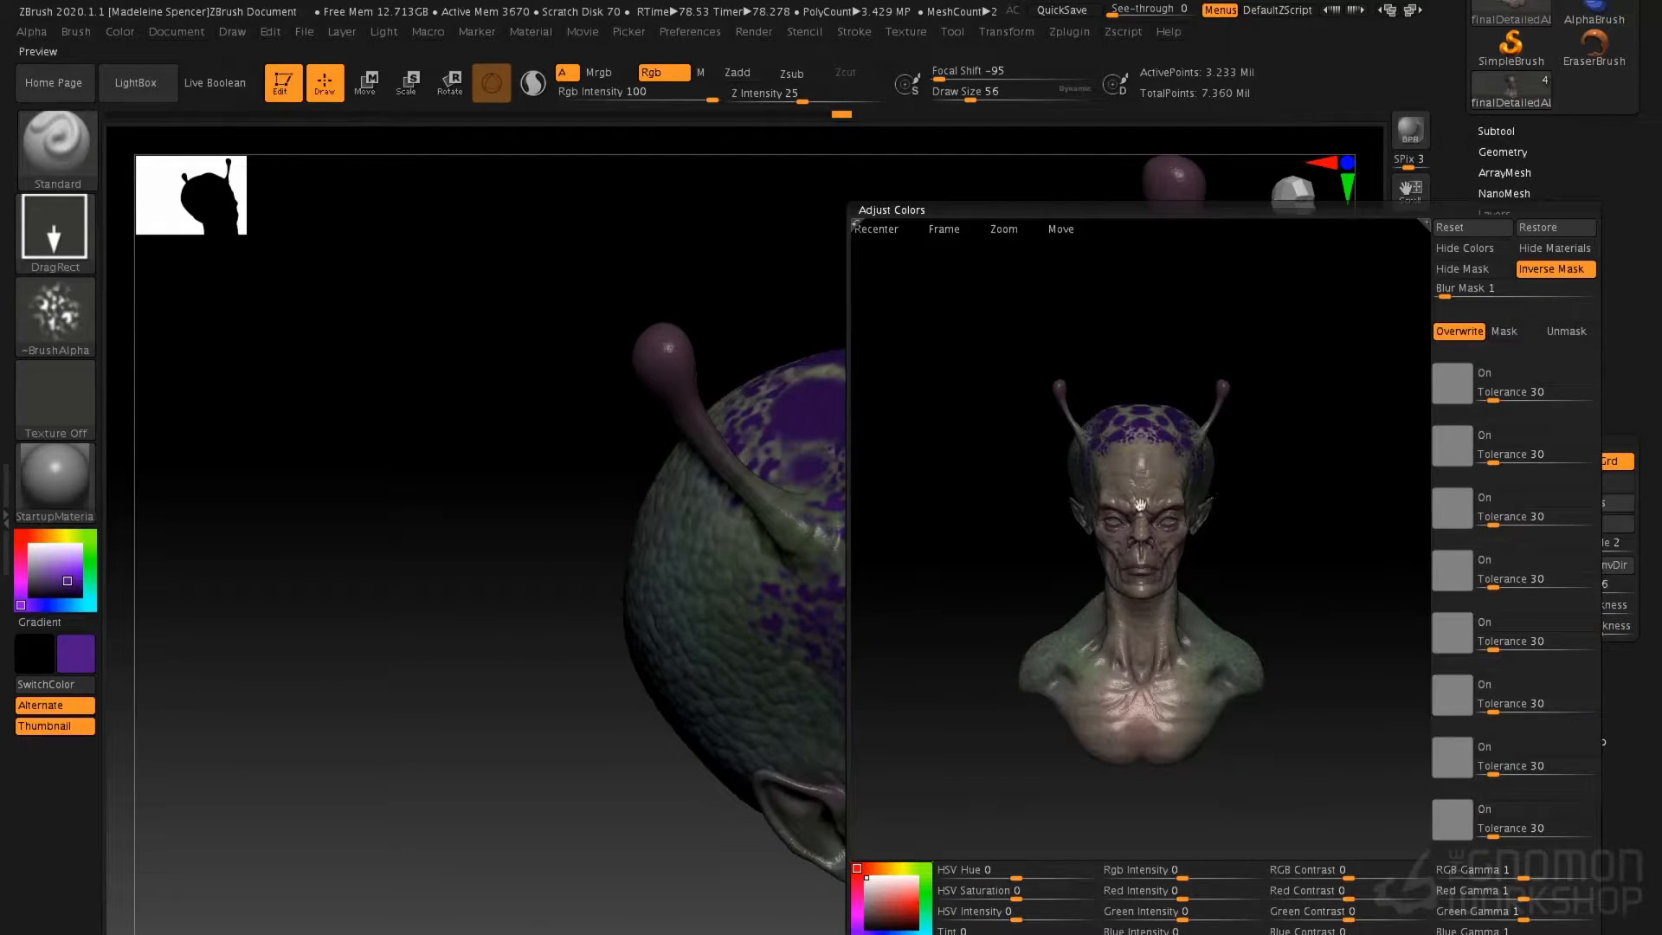
left_click_drag(1108, 473, 1116, 589, "alt")
left_click_drag(1107, 445, 1198, 485, "alt")
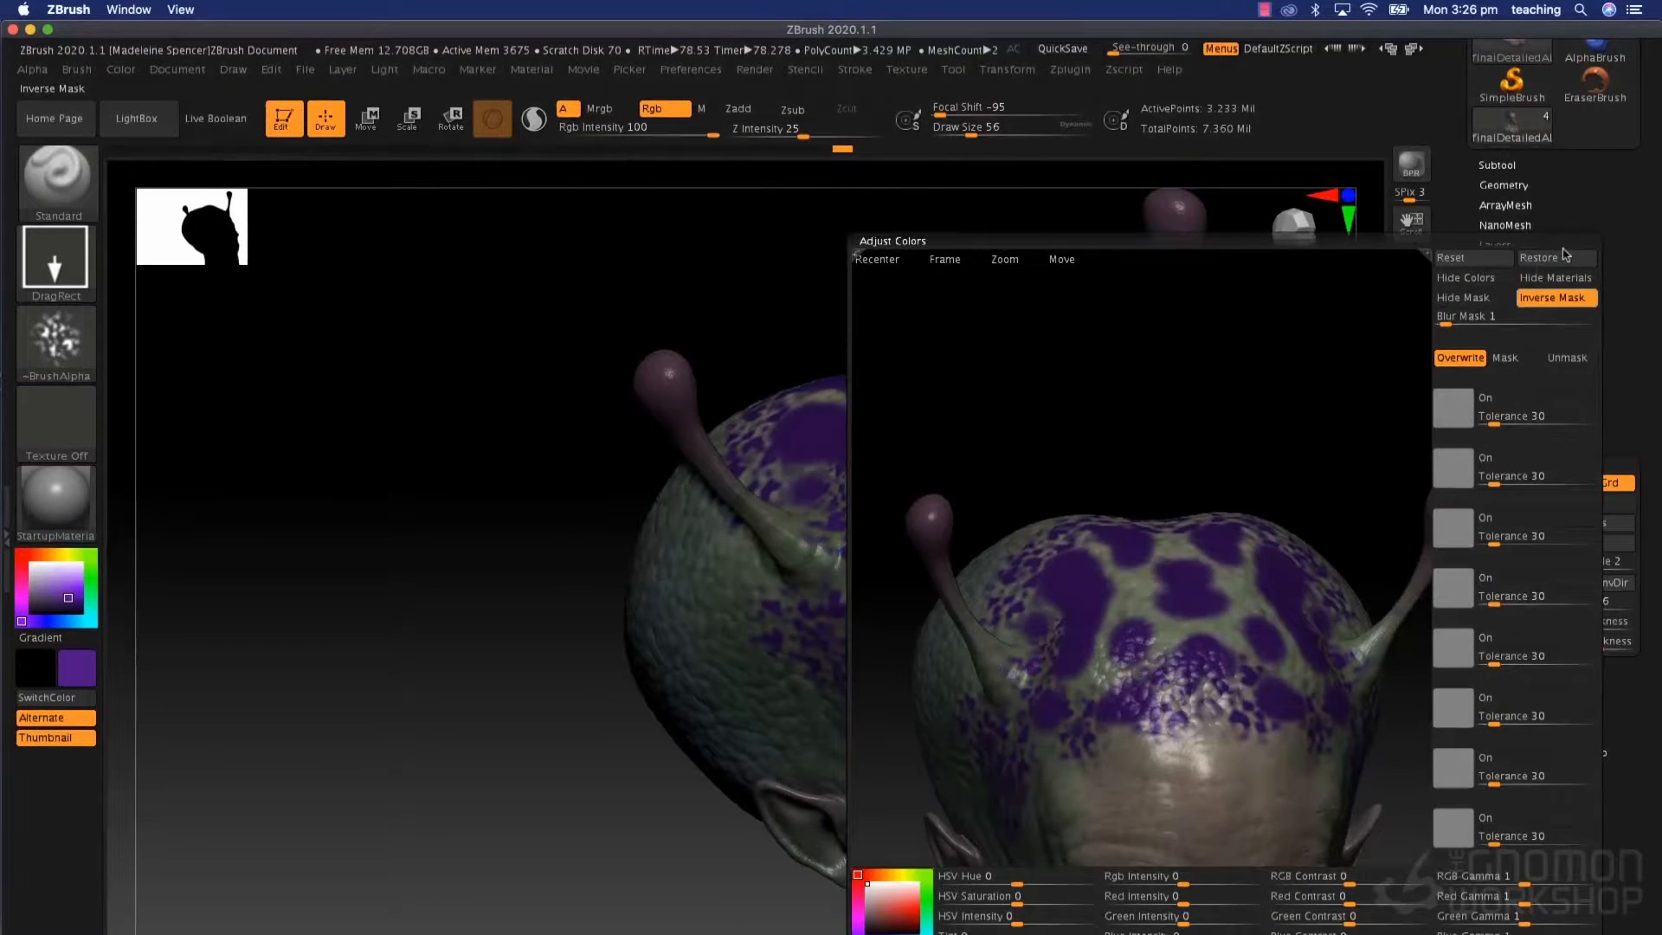
key("Escape")
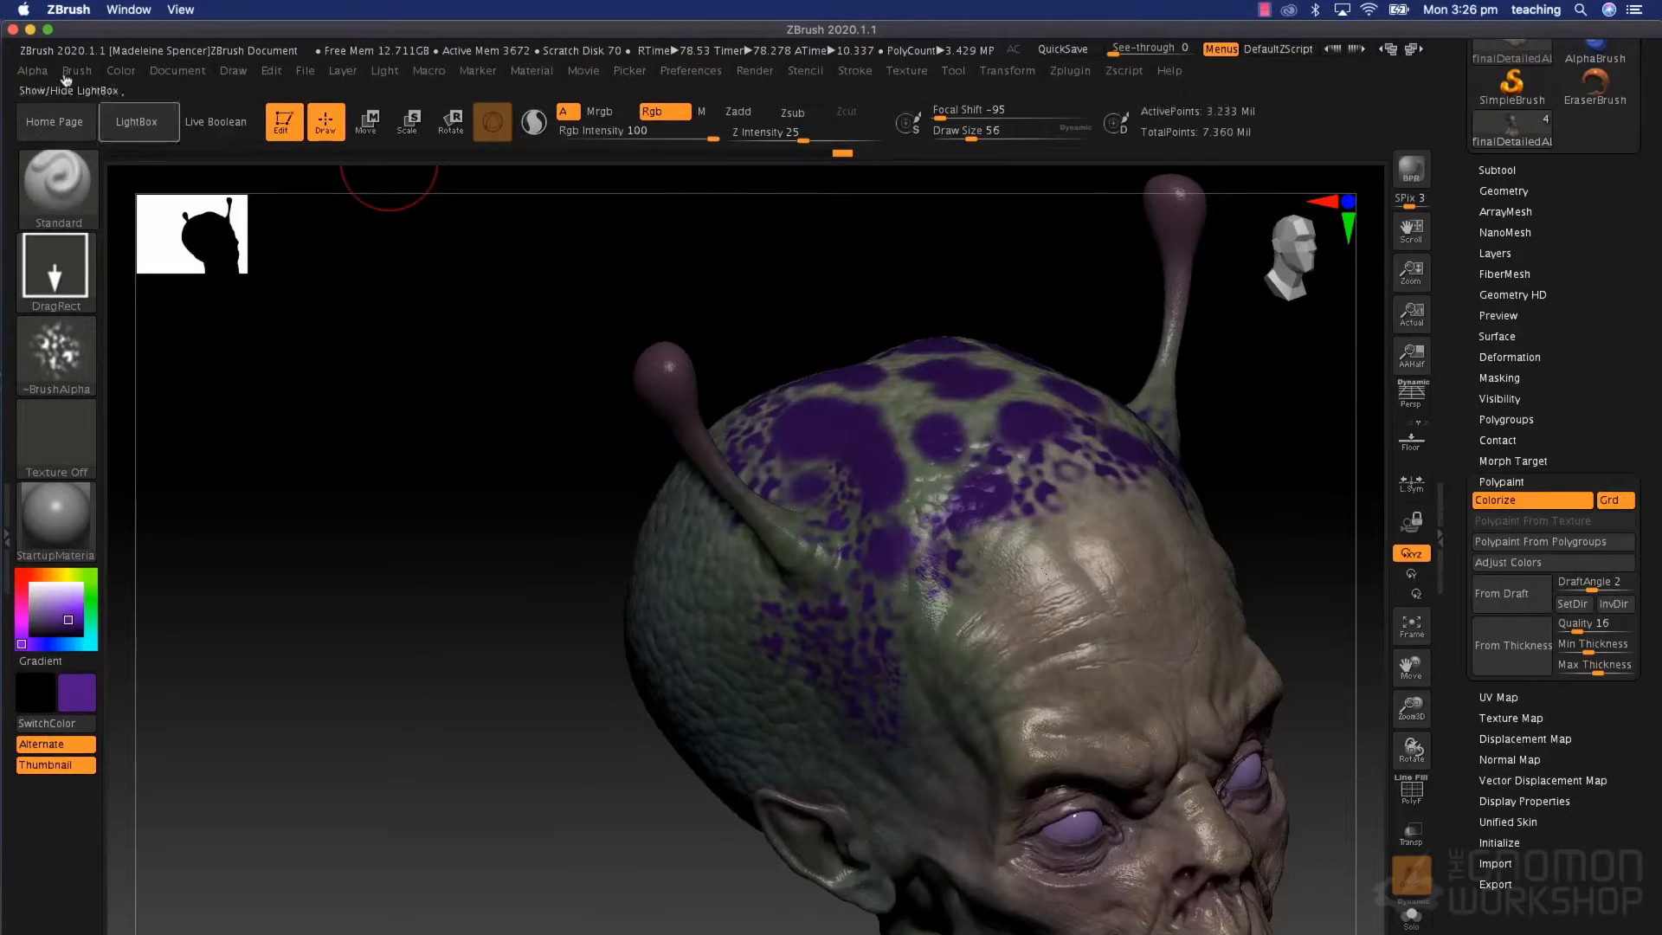
Turn on recording for the untitled purple spot layer and return to the bust's polypaint settings
left_click(48, 29)
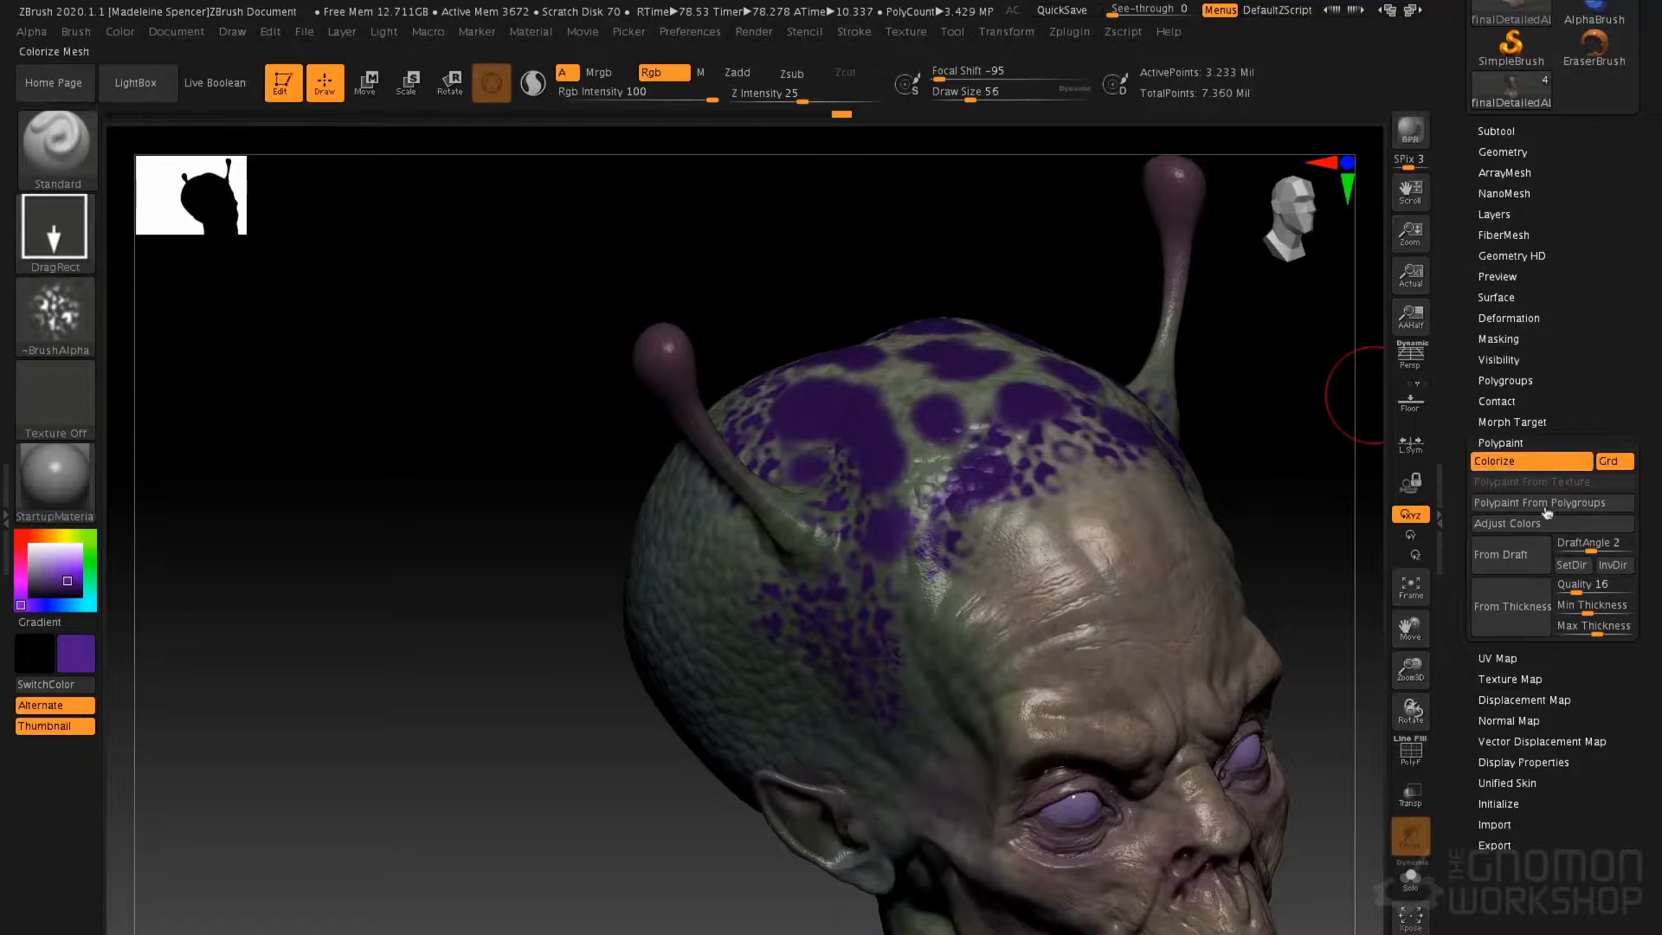
left_click(1497, 214)
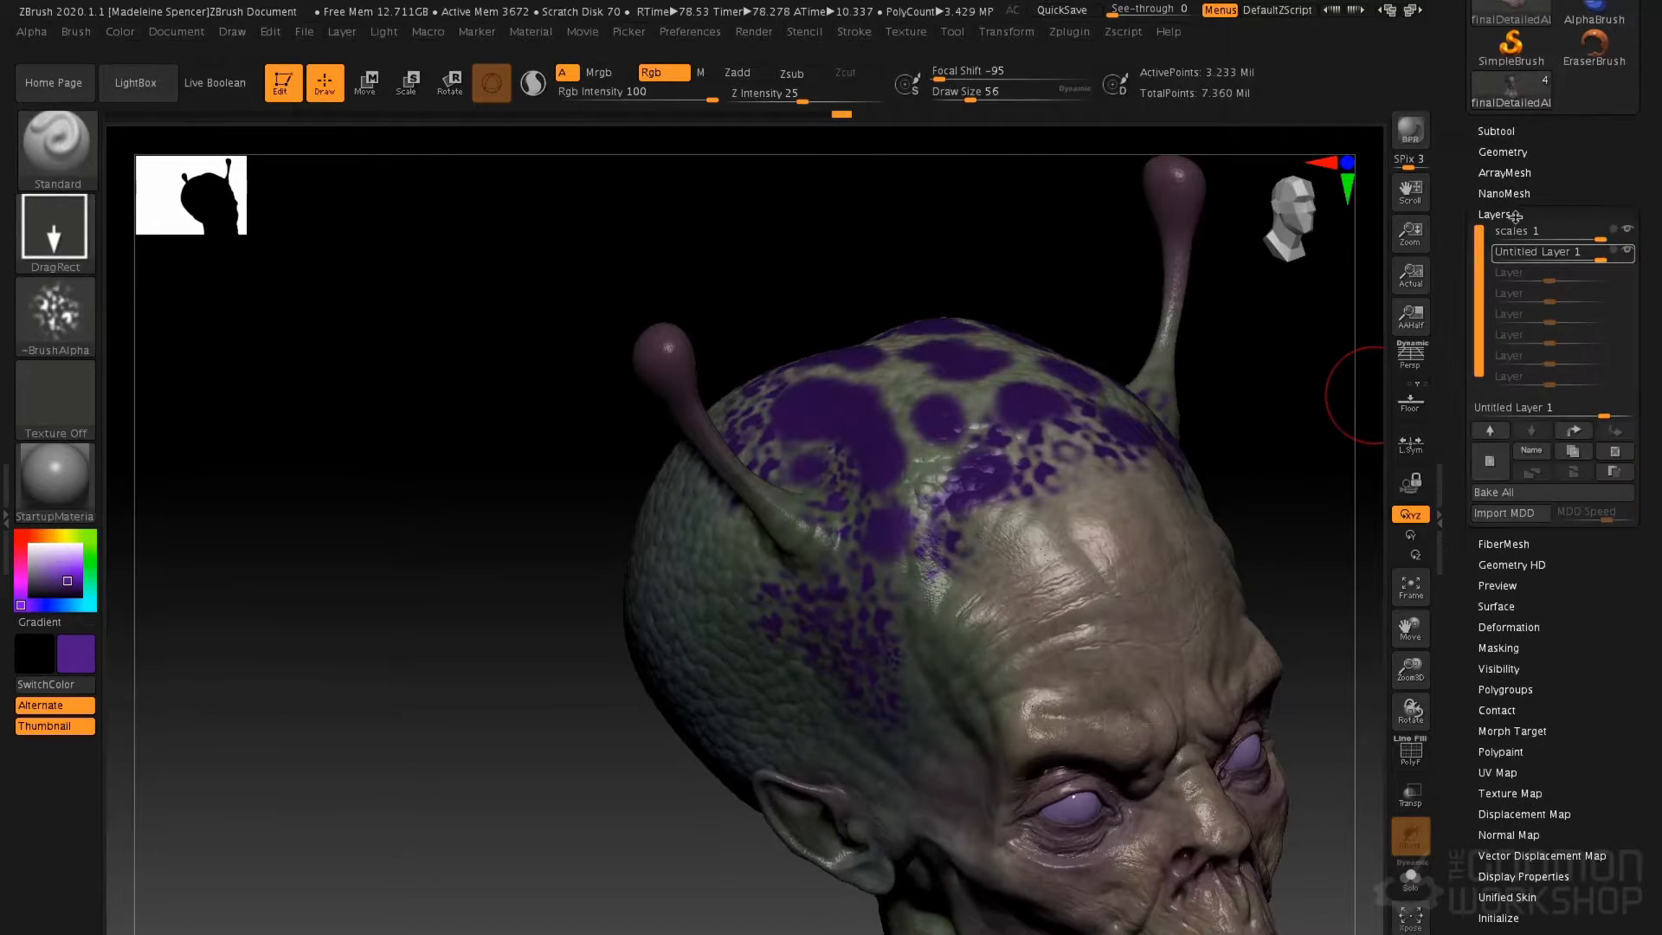
left_click(1617, 256)
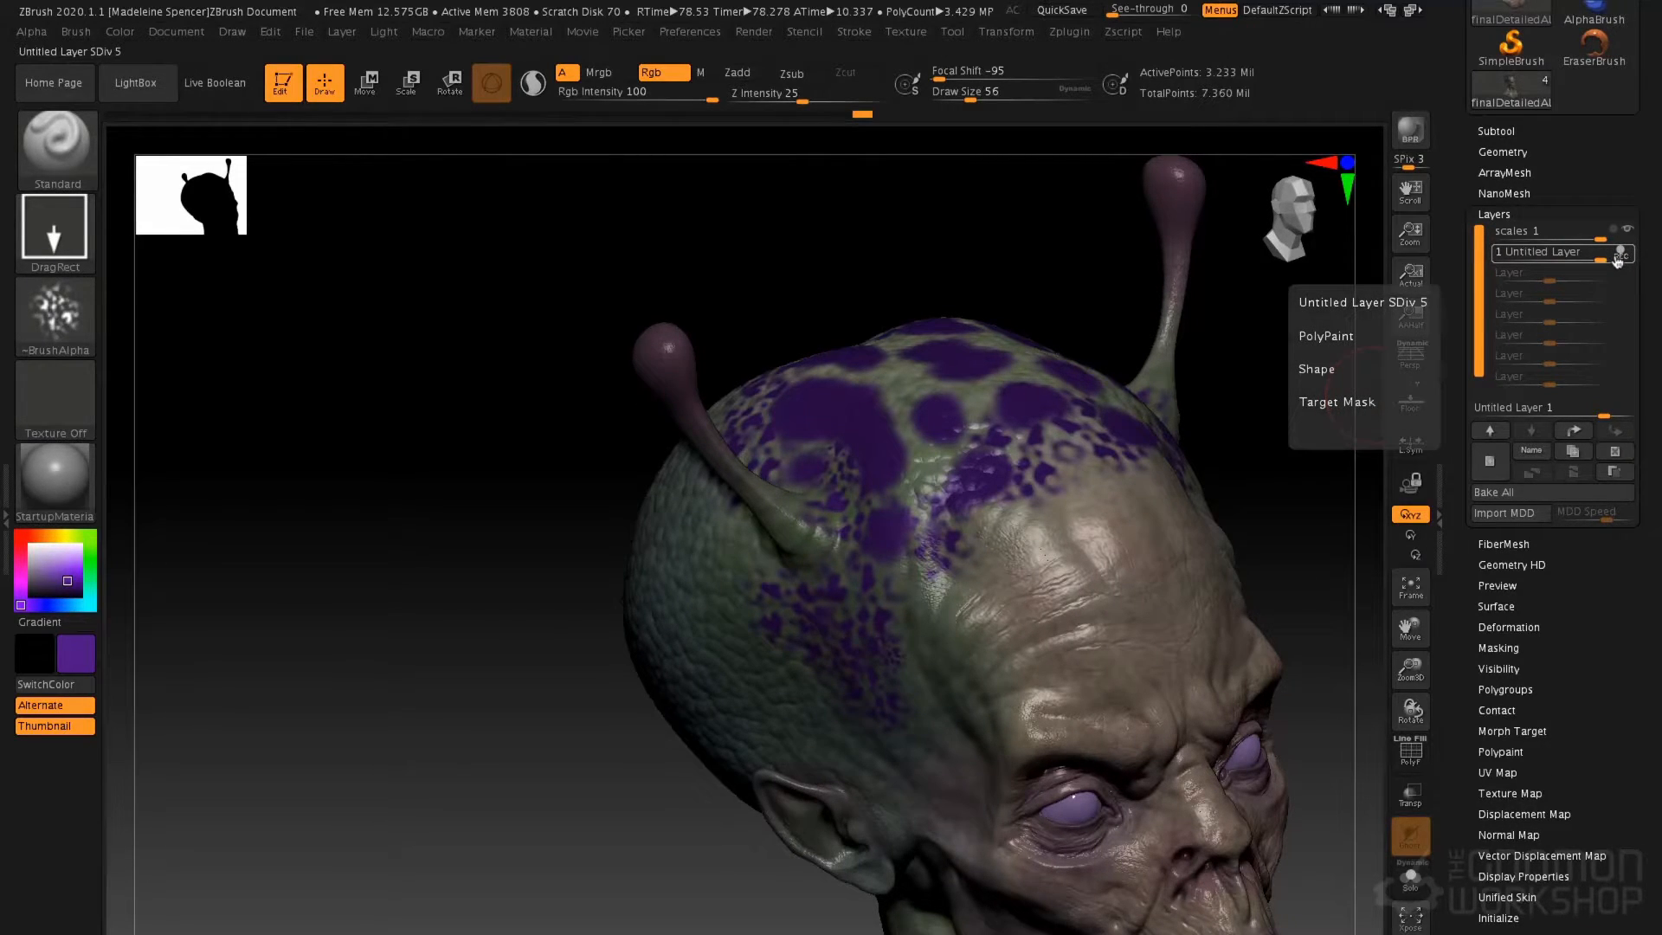
left_click(1515, 753)
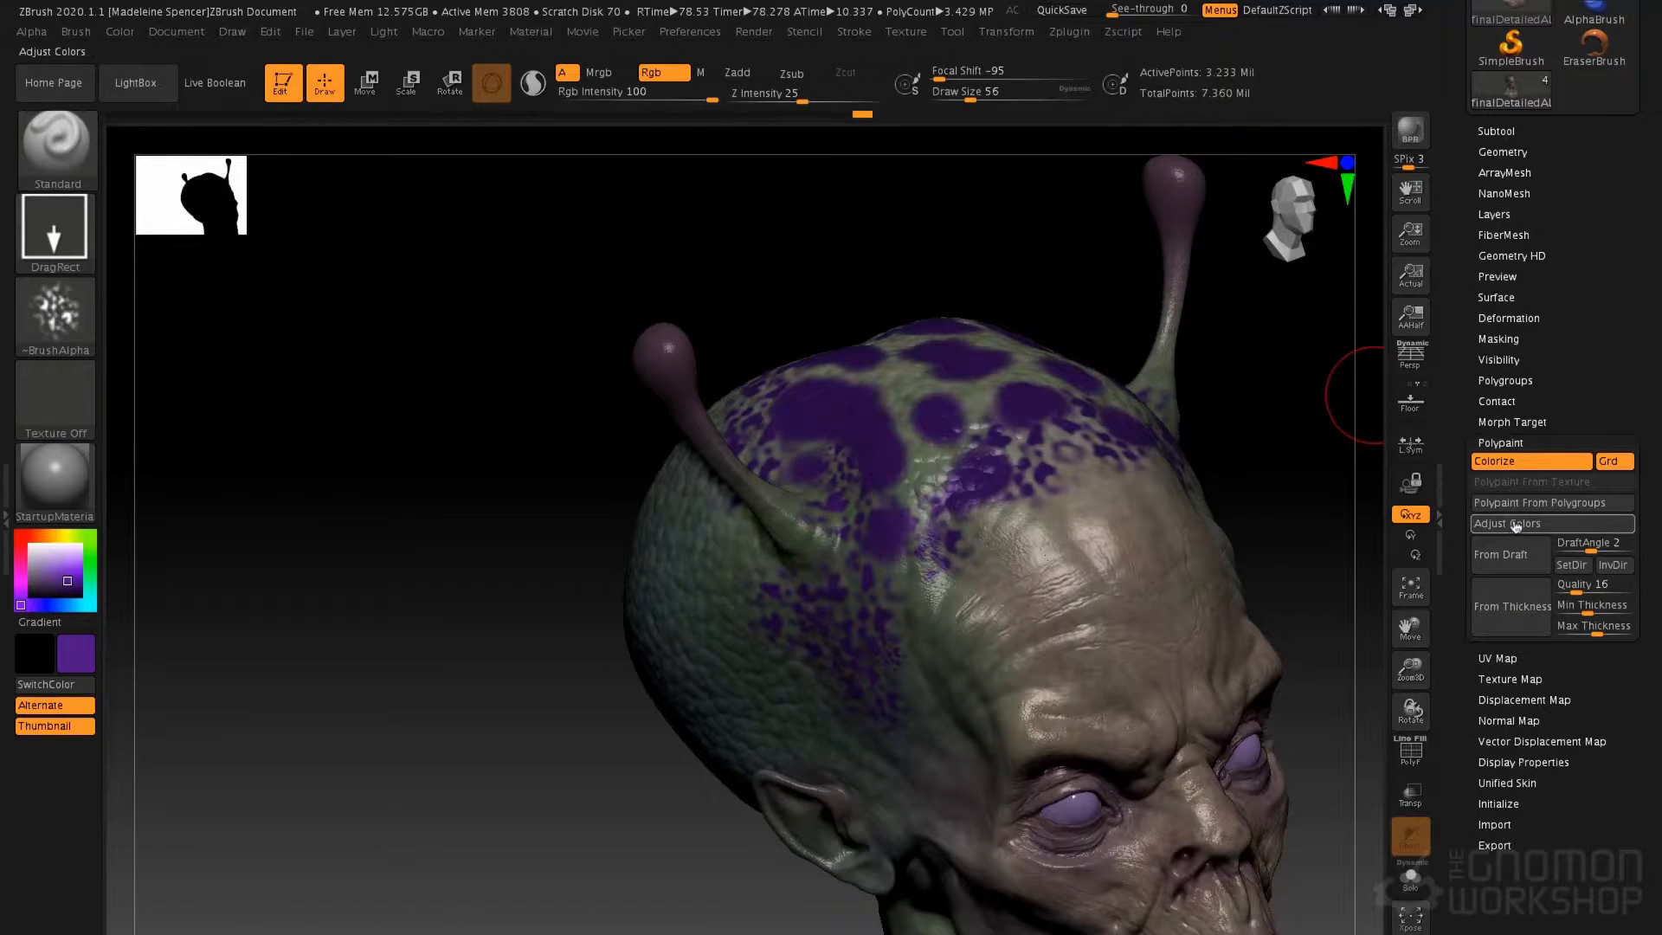
Mask the purple spots in Adjust Colors by sampling them as two colours with tolerances of 18 and 65
left_click(1518, 524)
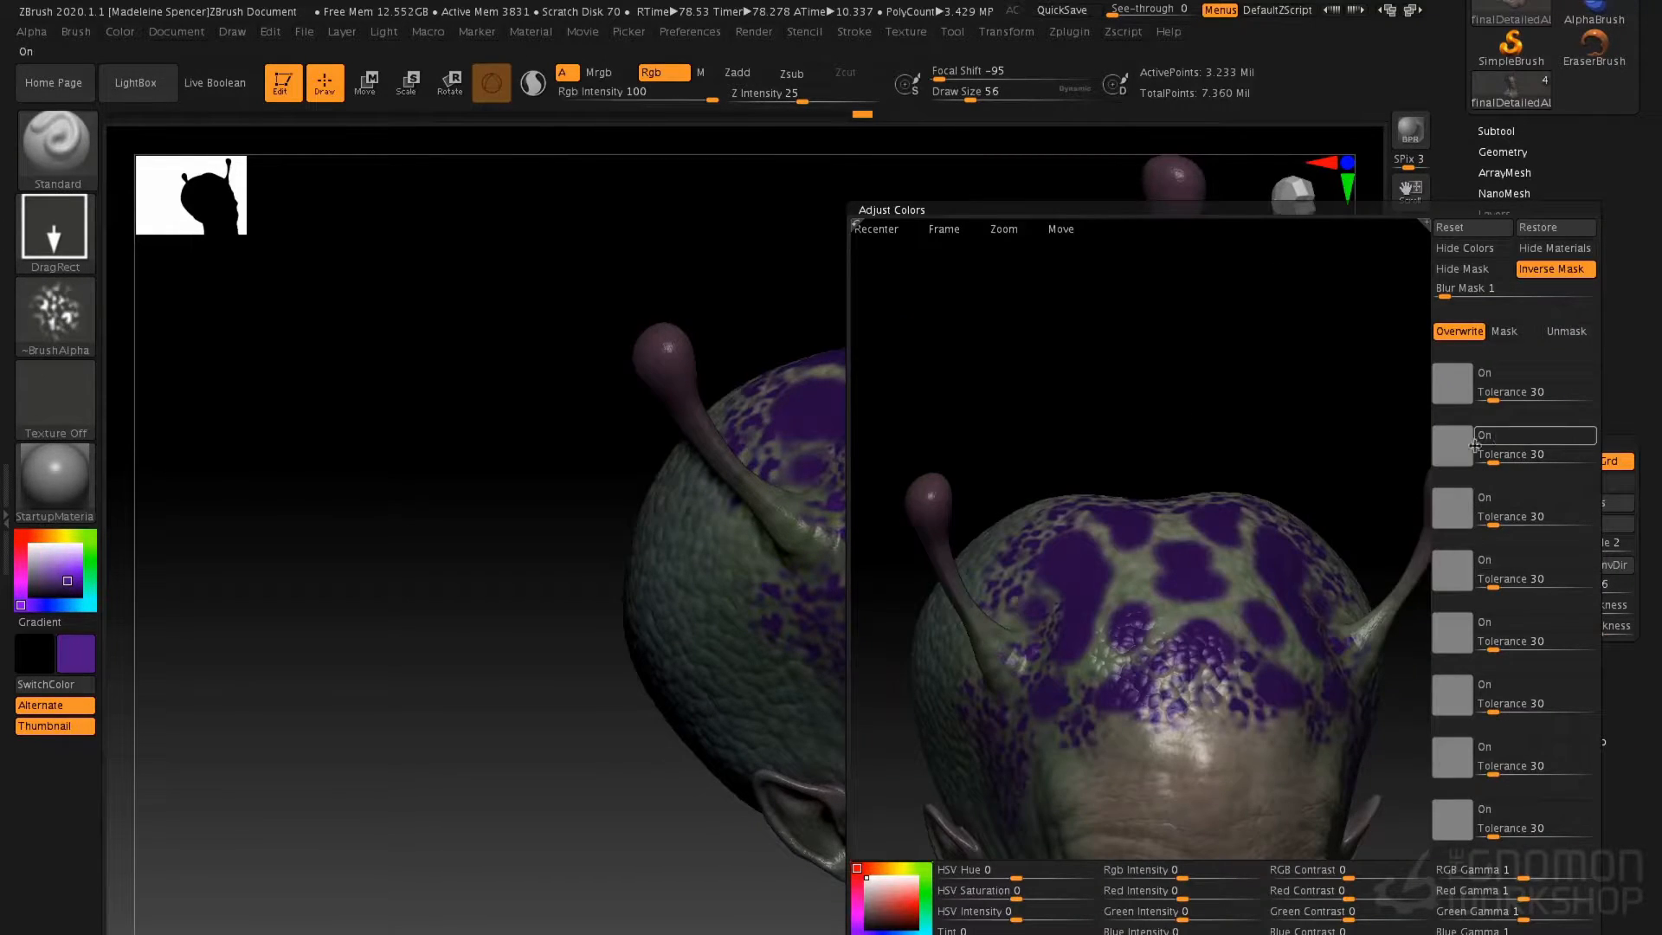
left_click(1083, 575)
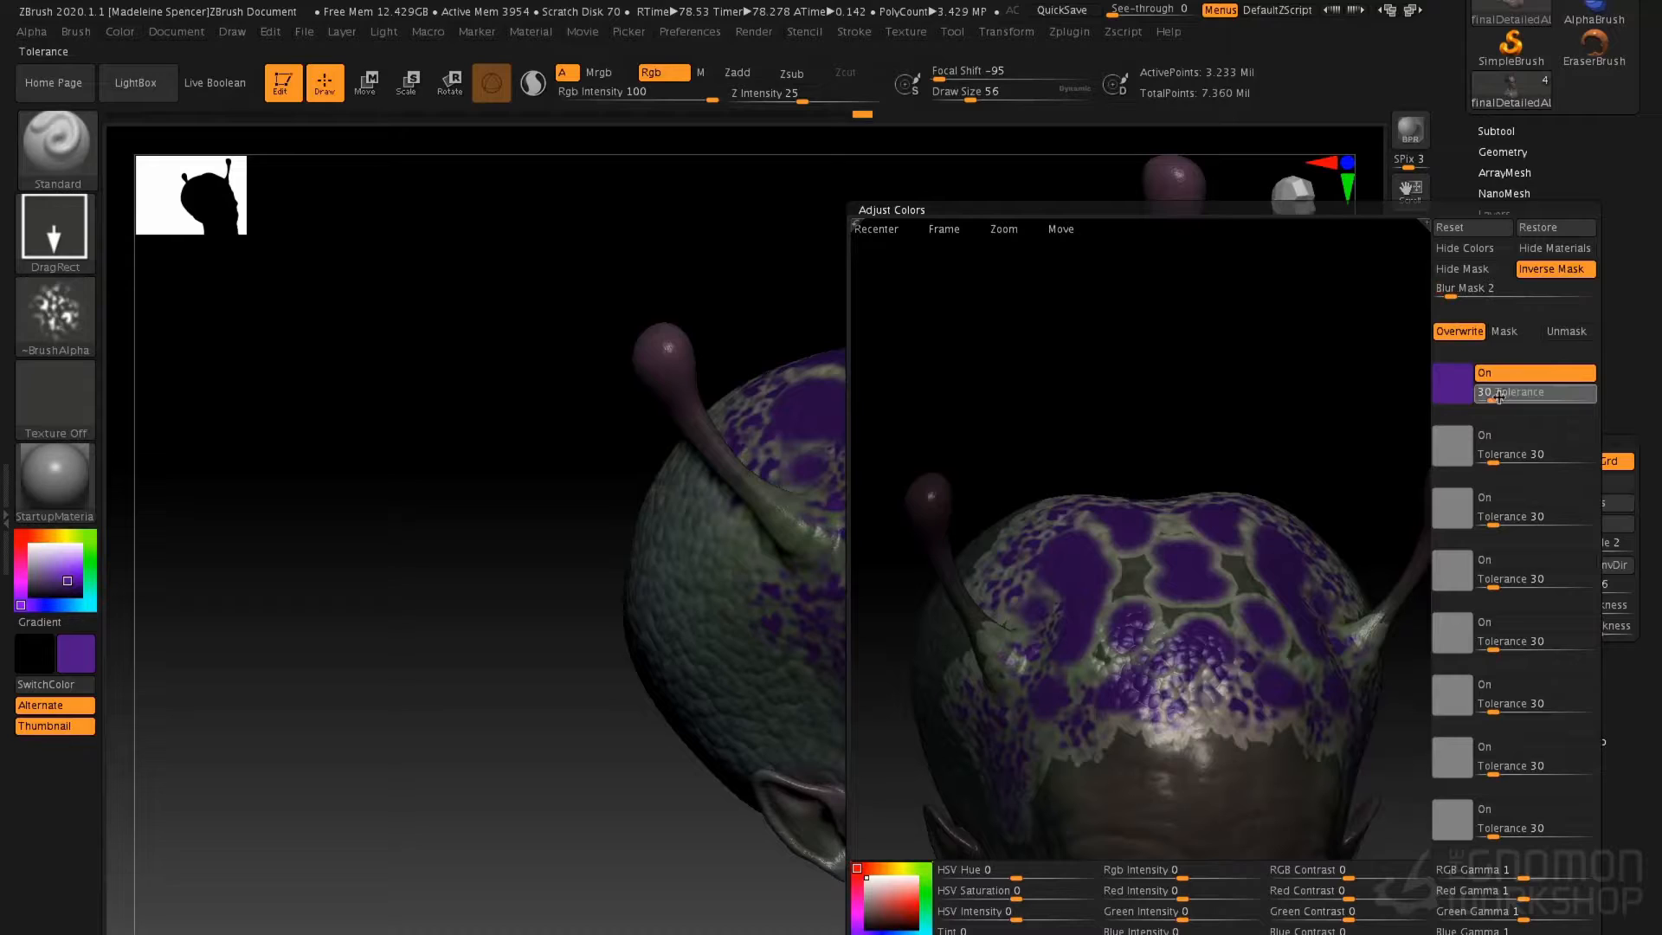
left_click_drag(1507, 396, 1485, 395)
left_click_drag(1320, 463, 1453, 317)
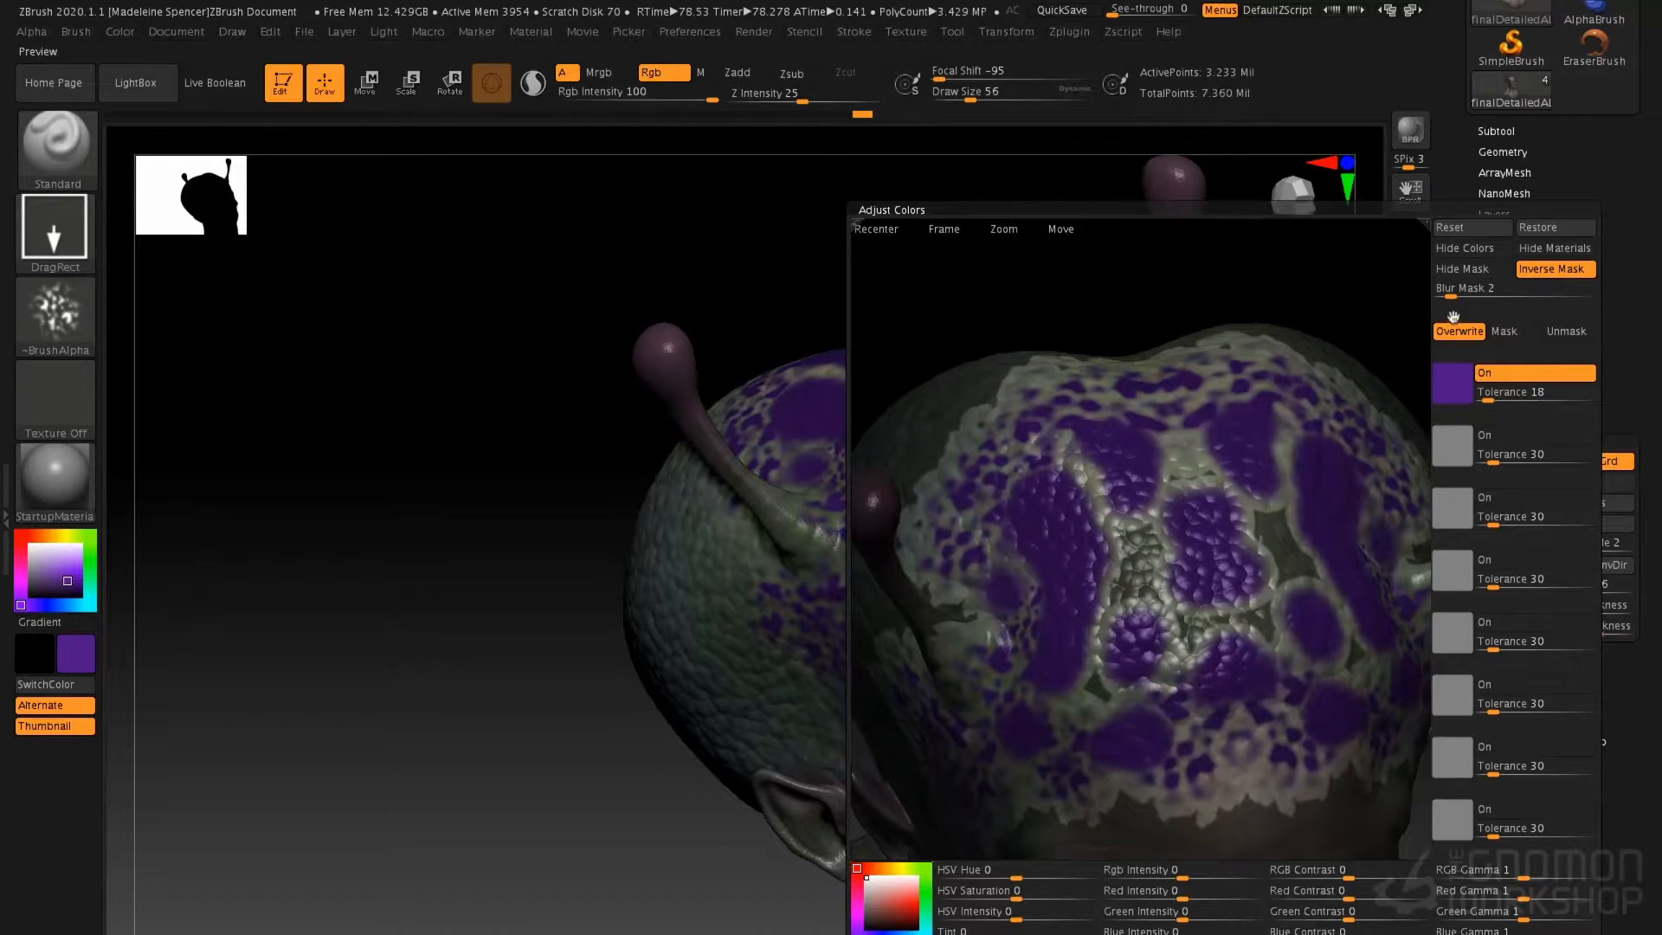
left_click(1537, 275)
left_click_drag(1451, 298, 1441, 299)
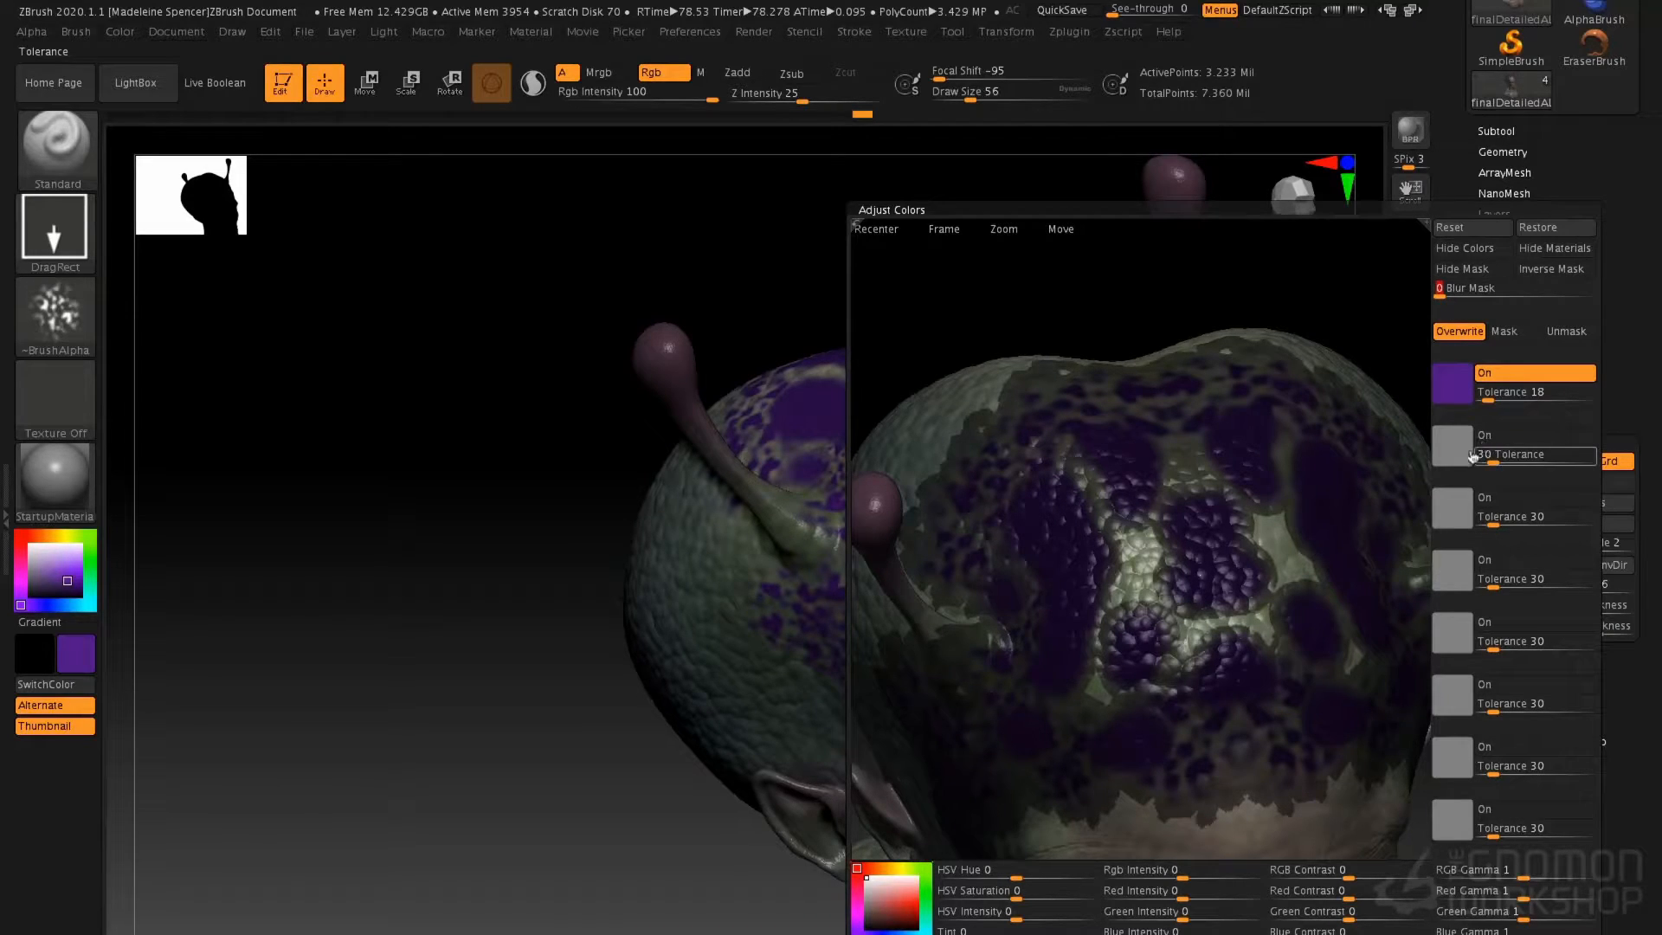
left_click_drag(1408, 463, 1332, 504)
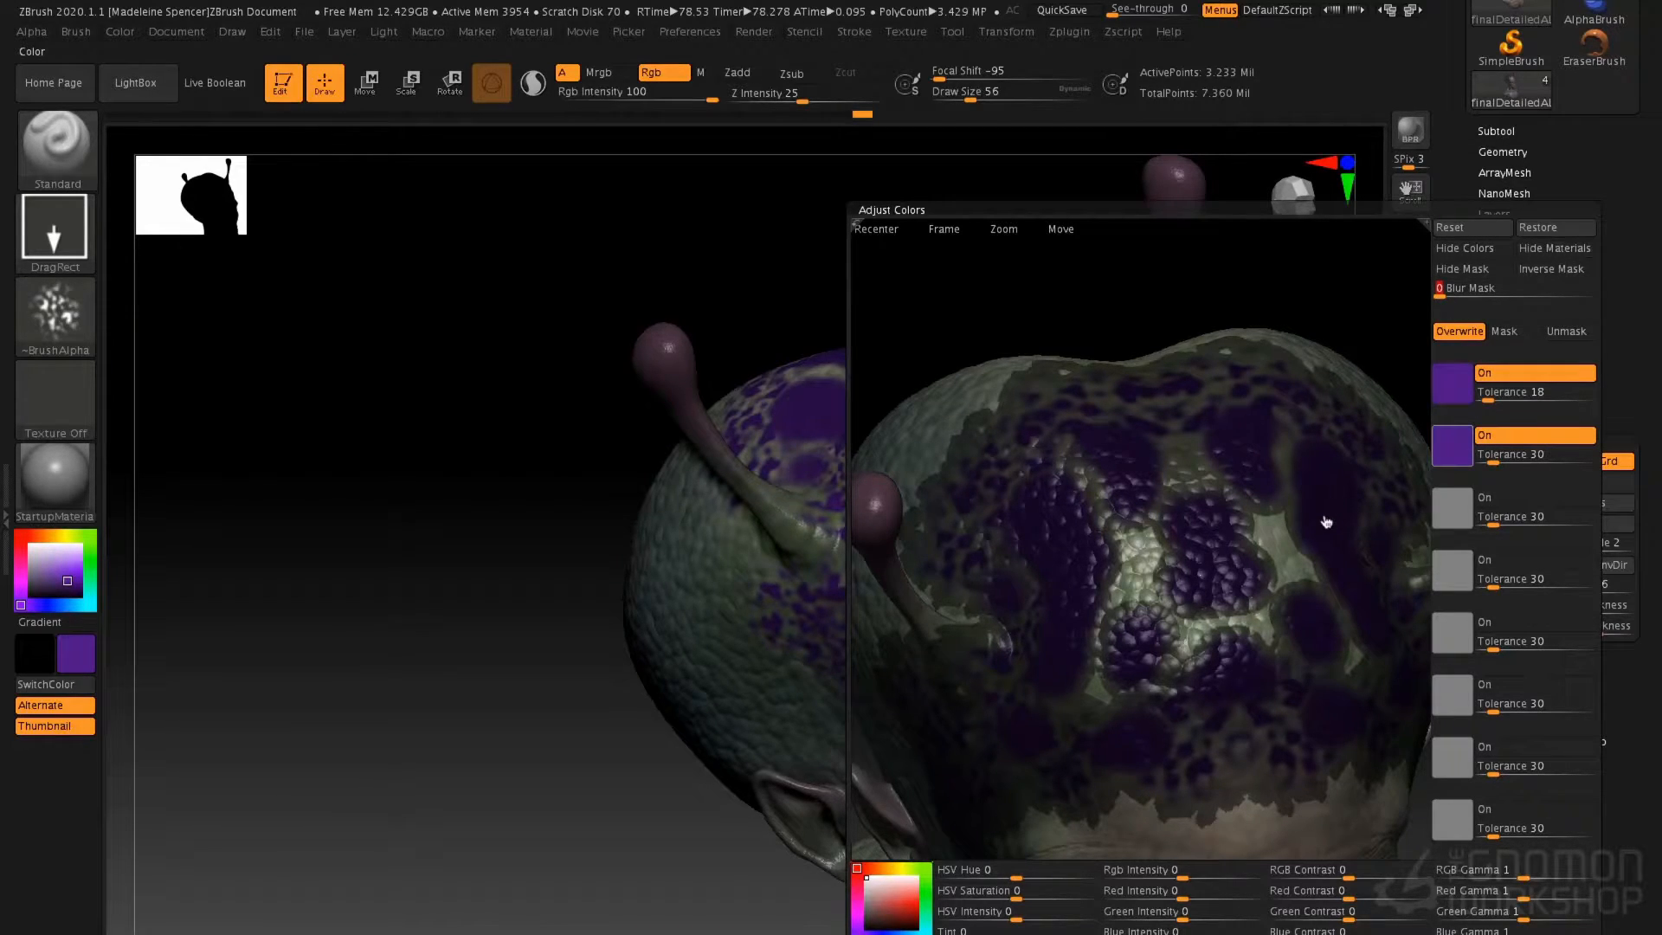
mouse_move(1492, 460)
left_mouse_down()
mouse_move(1524, 459)
mouse_move(1507, 458)
left_mouse_up()
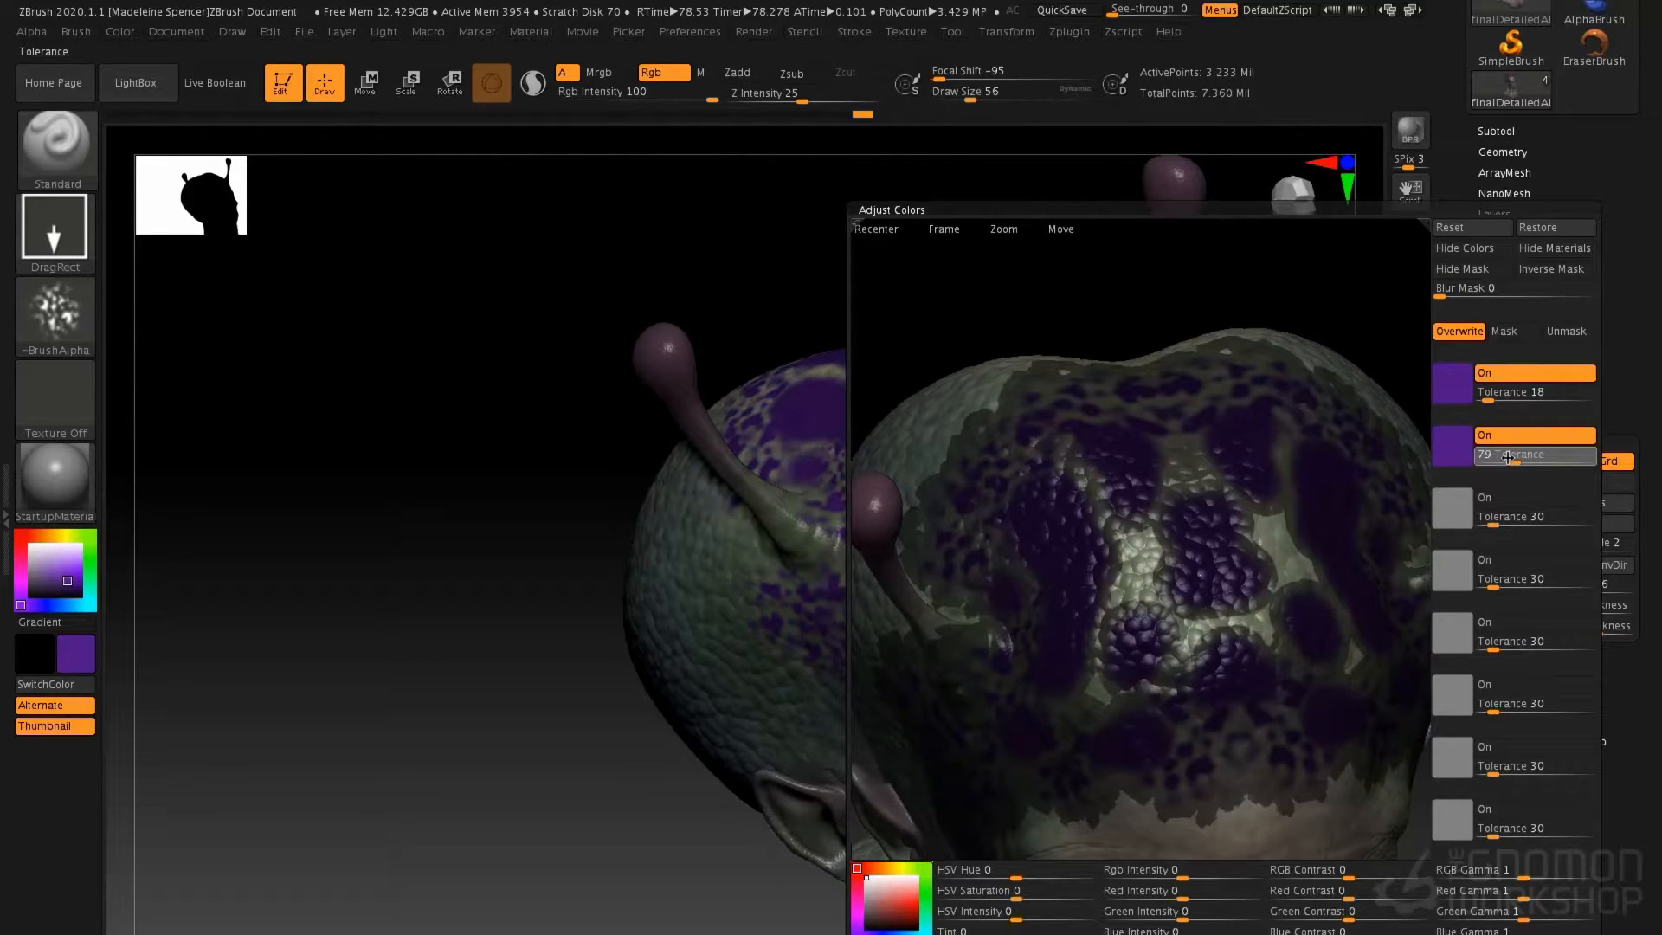
Enable the inverse mask with a blur of 16, and try the Mask mode before returning to Overwrite
left_click(1551, 268)
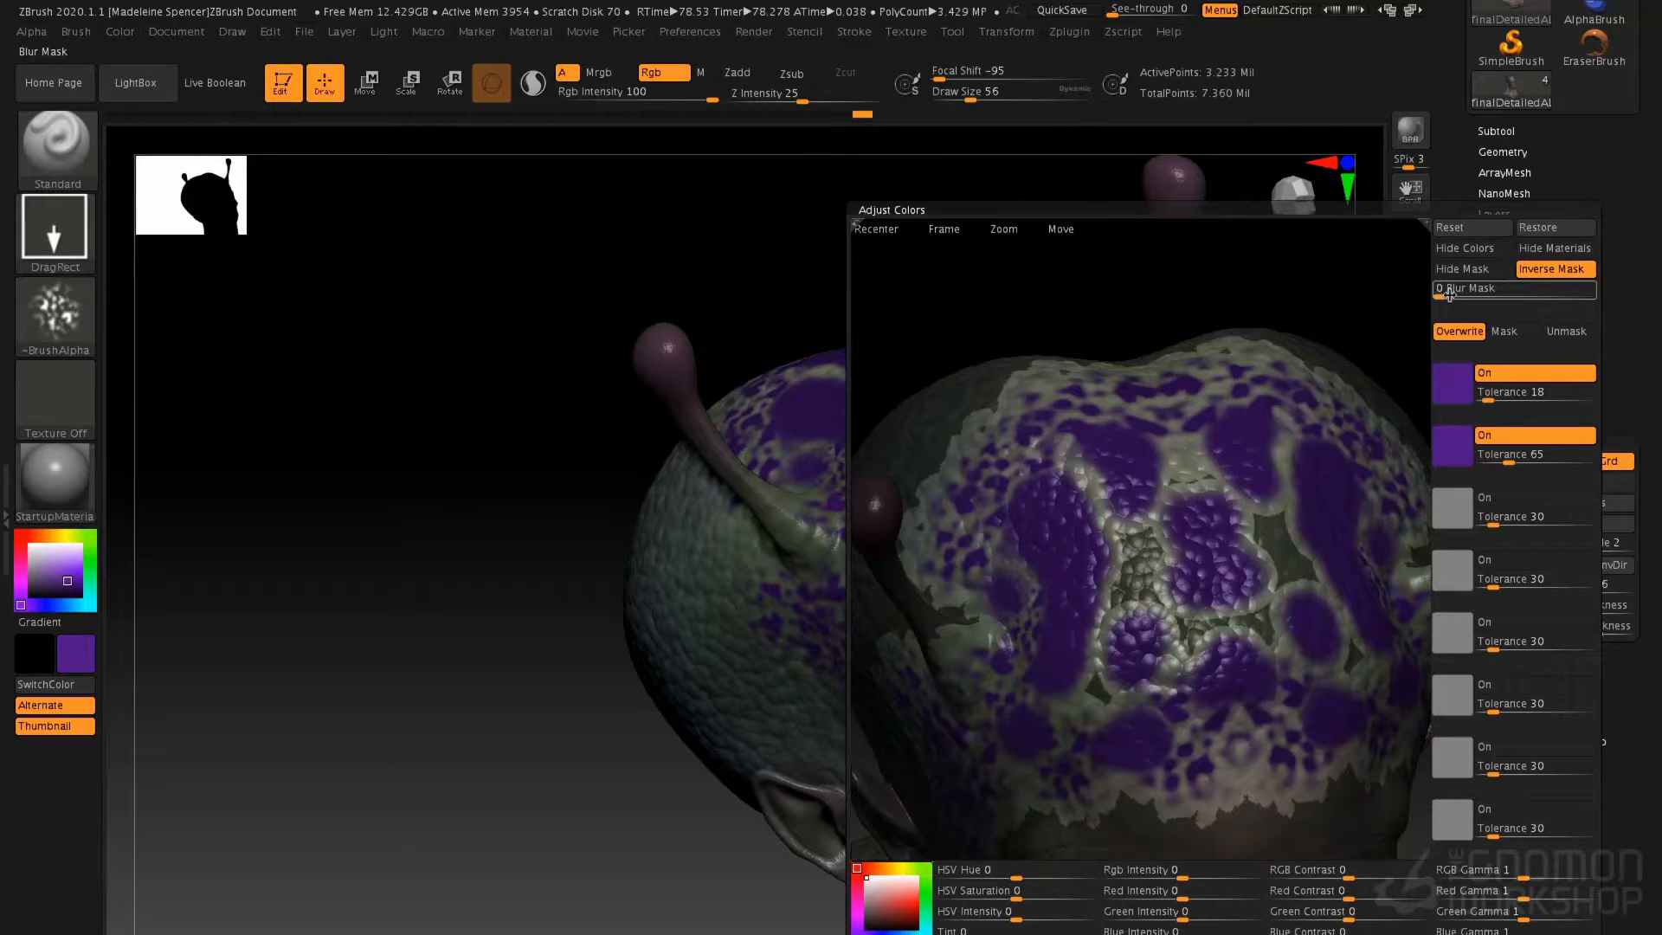
left_click_drag(1440, 293, 1544, 293)
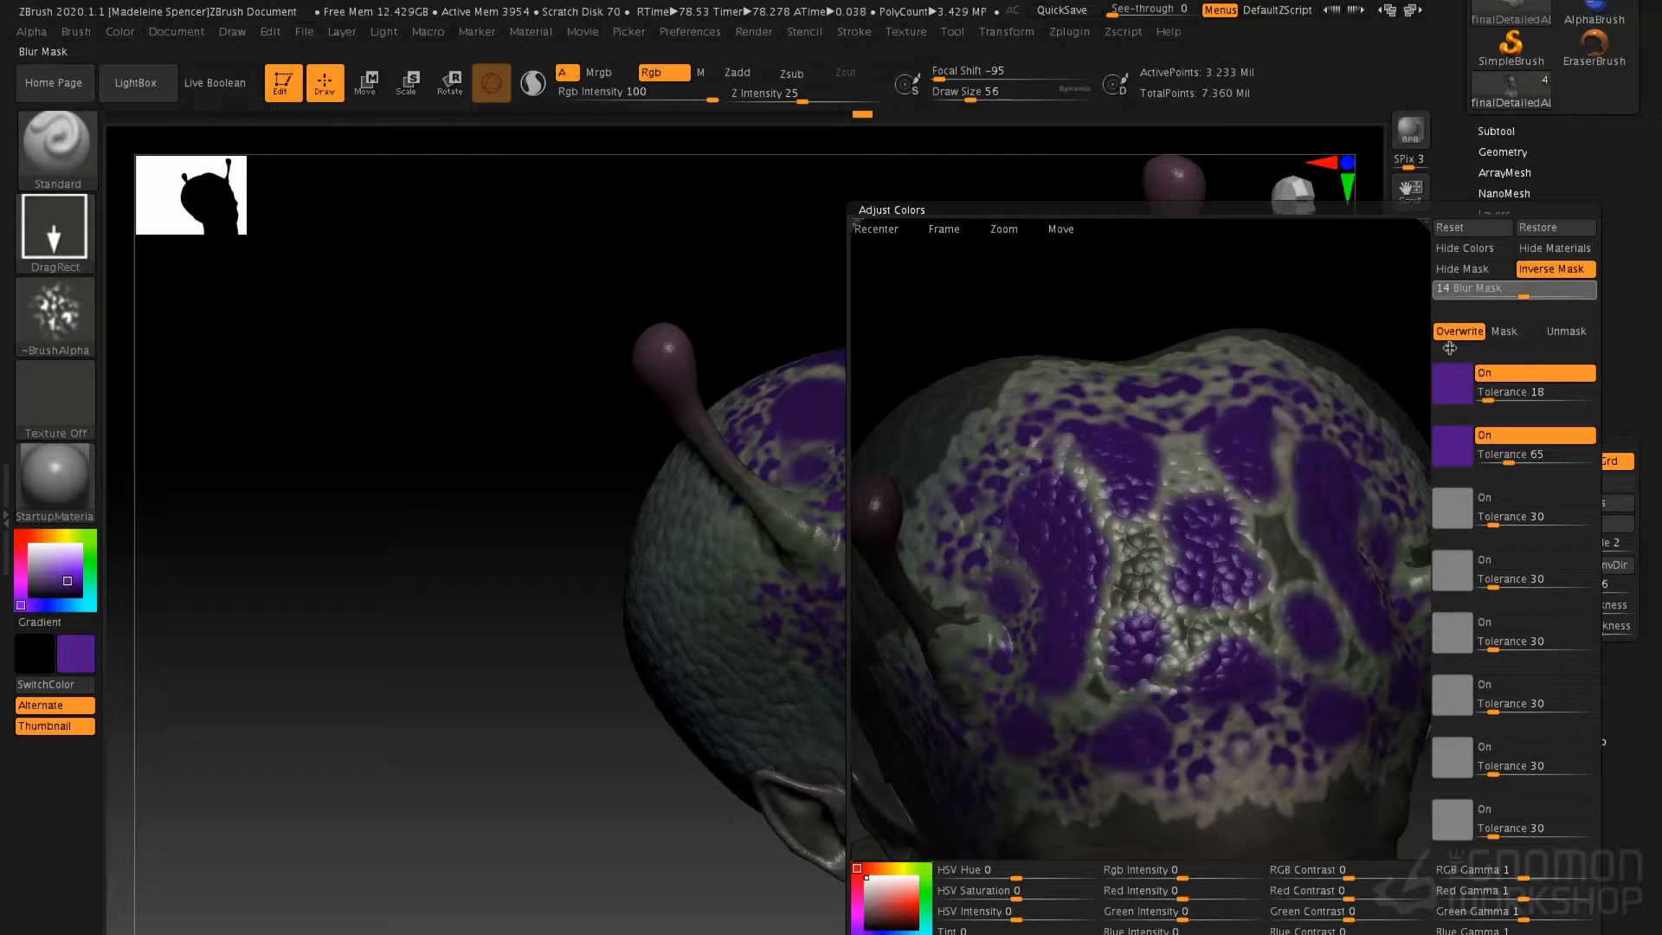
left_click(1498, 332)
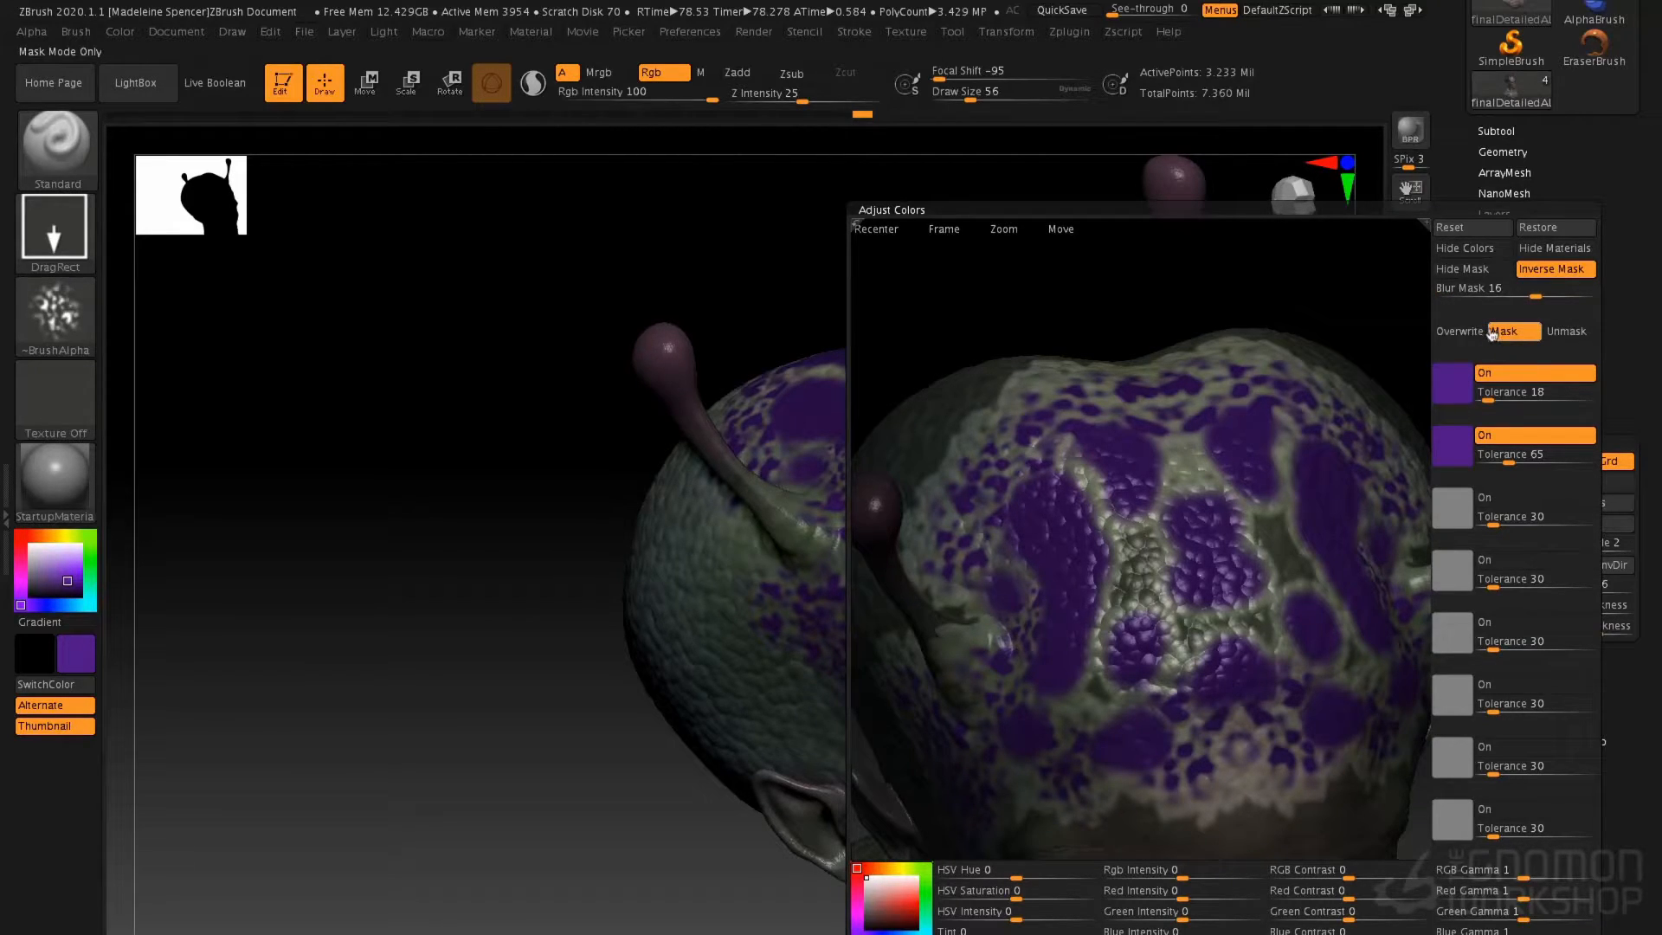
left_click(1459, 332)
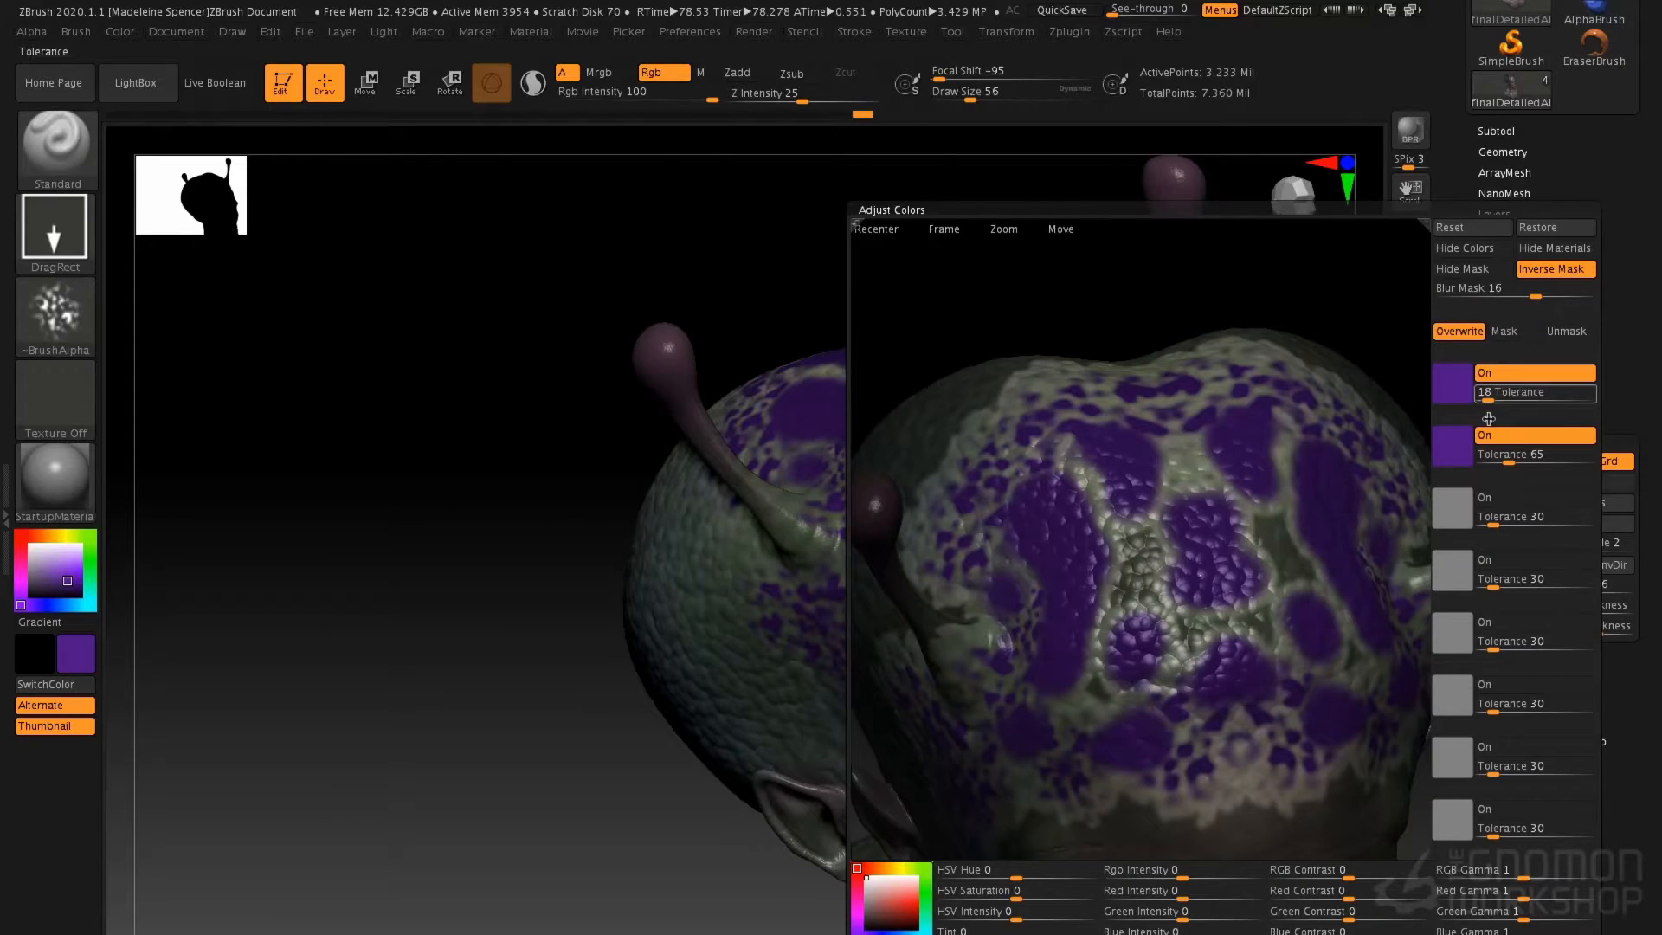
Shift the HSV hue of the masked spots to 0.15141 and apply the adjustment to the bust
left_click_drag(1016, 874, 1061, 855)
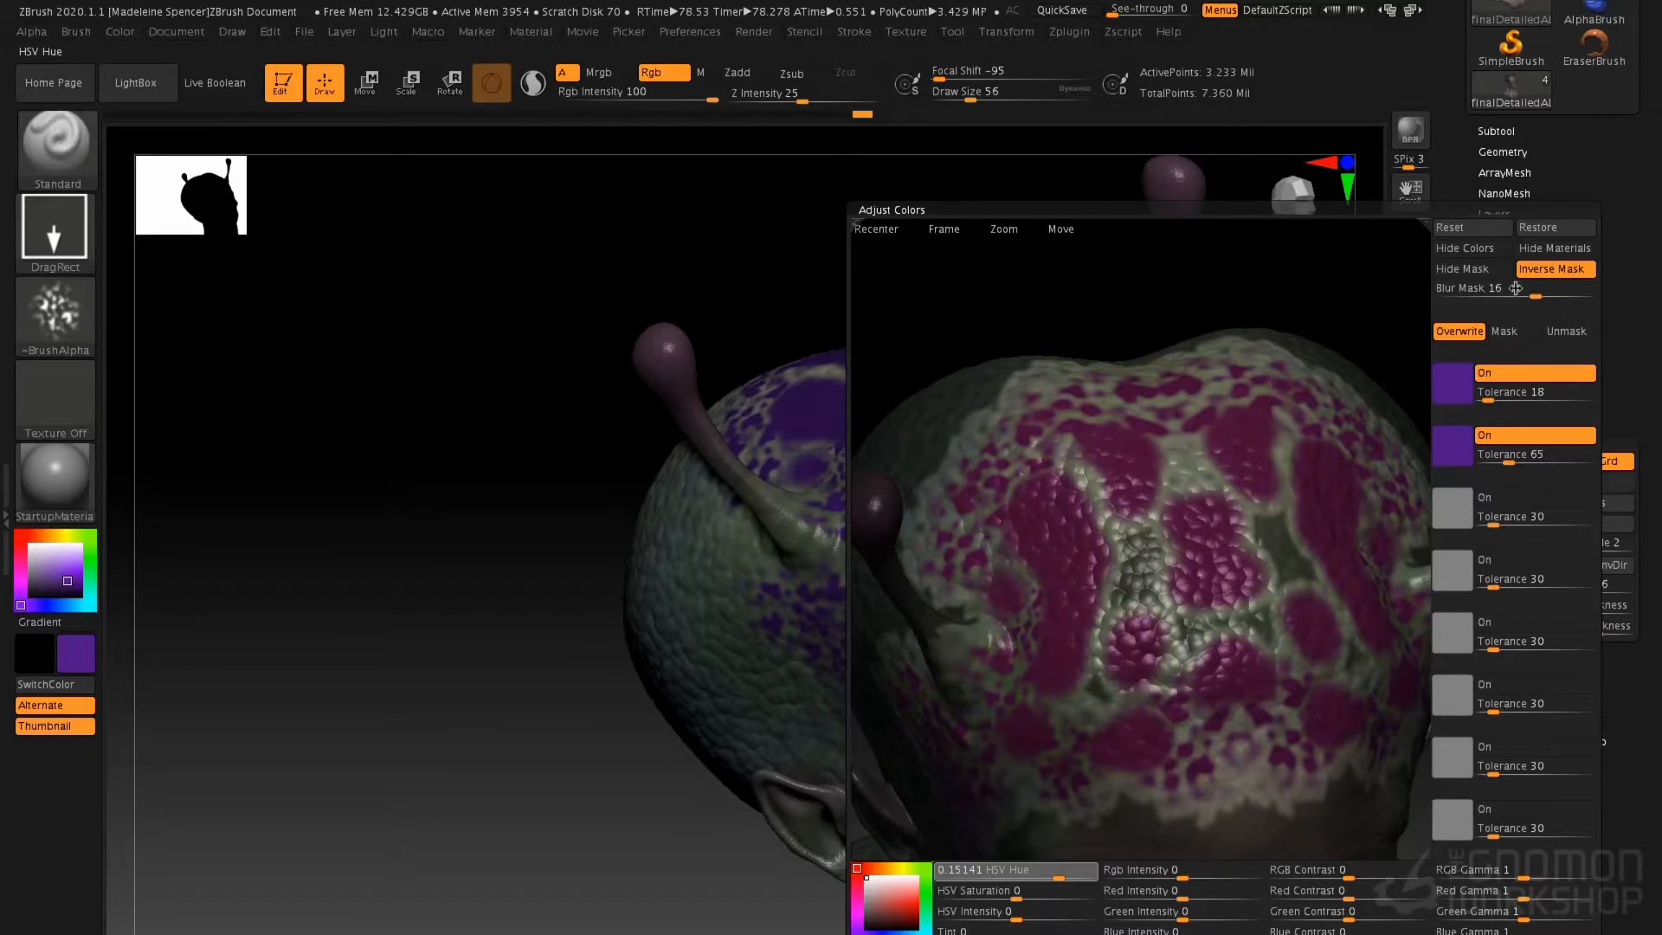
left_click(1151, 933)
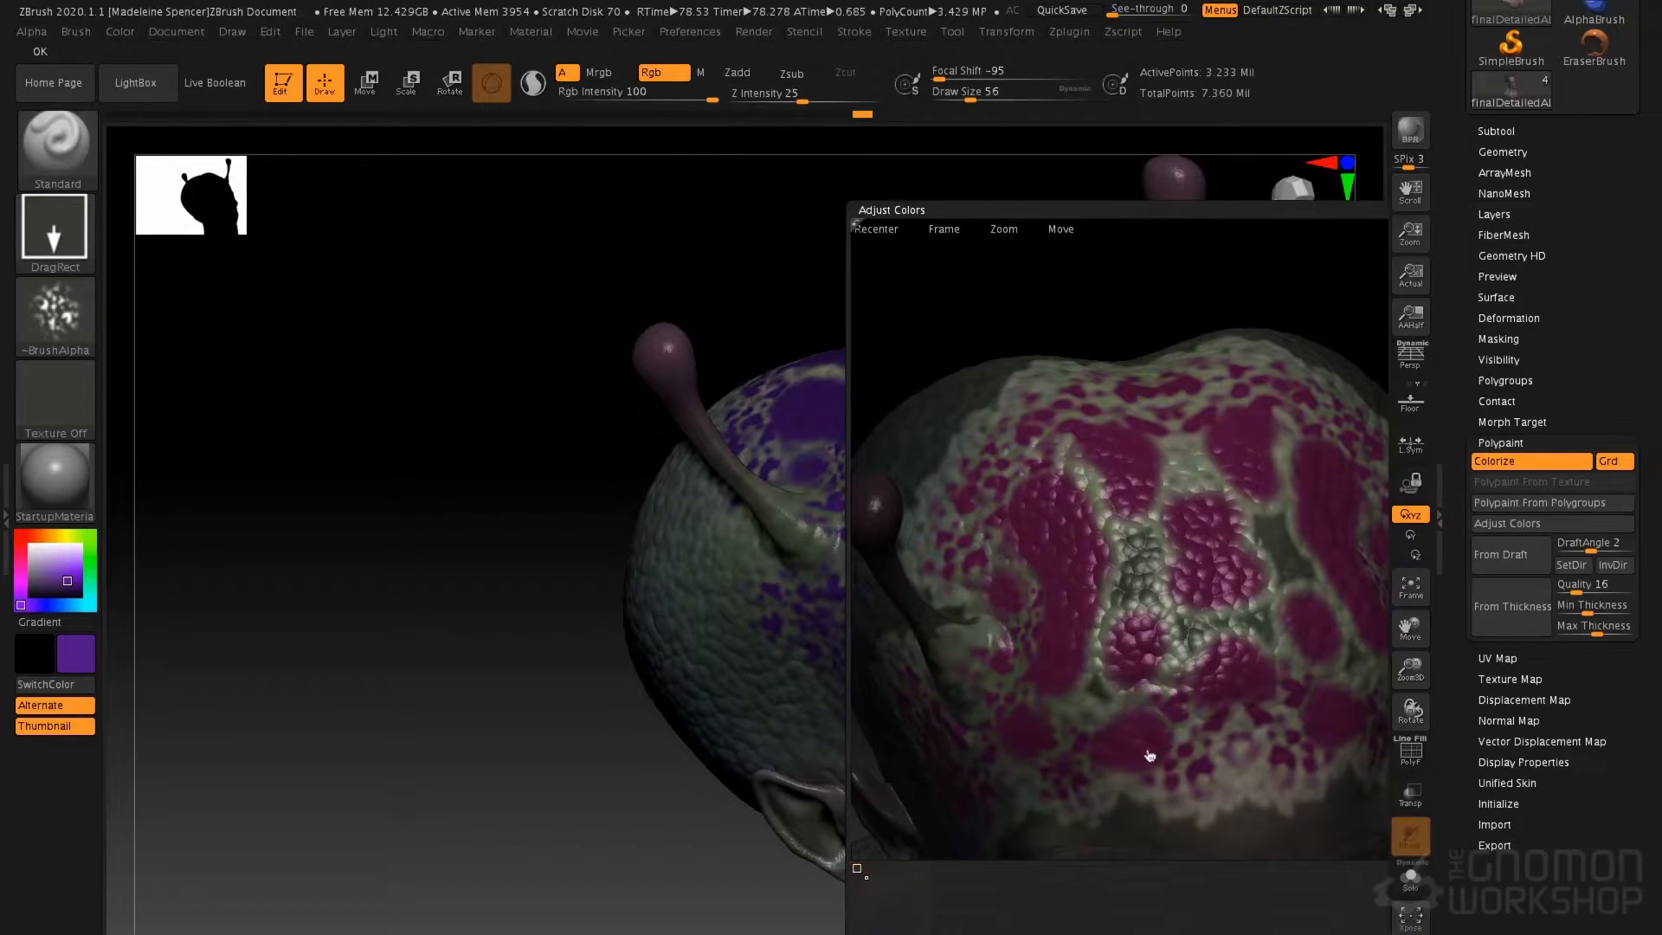
mouse_move(1221, 461)
left_mouse_down()
mouse_move(1168, 475)
mouse_move(1218, 482)
mouse_move(1164, 476)
mouse_move(1335, 464)
left_mouse_up()
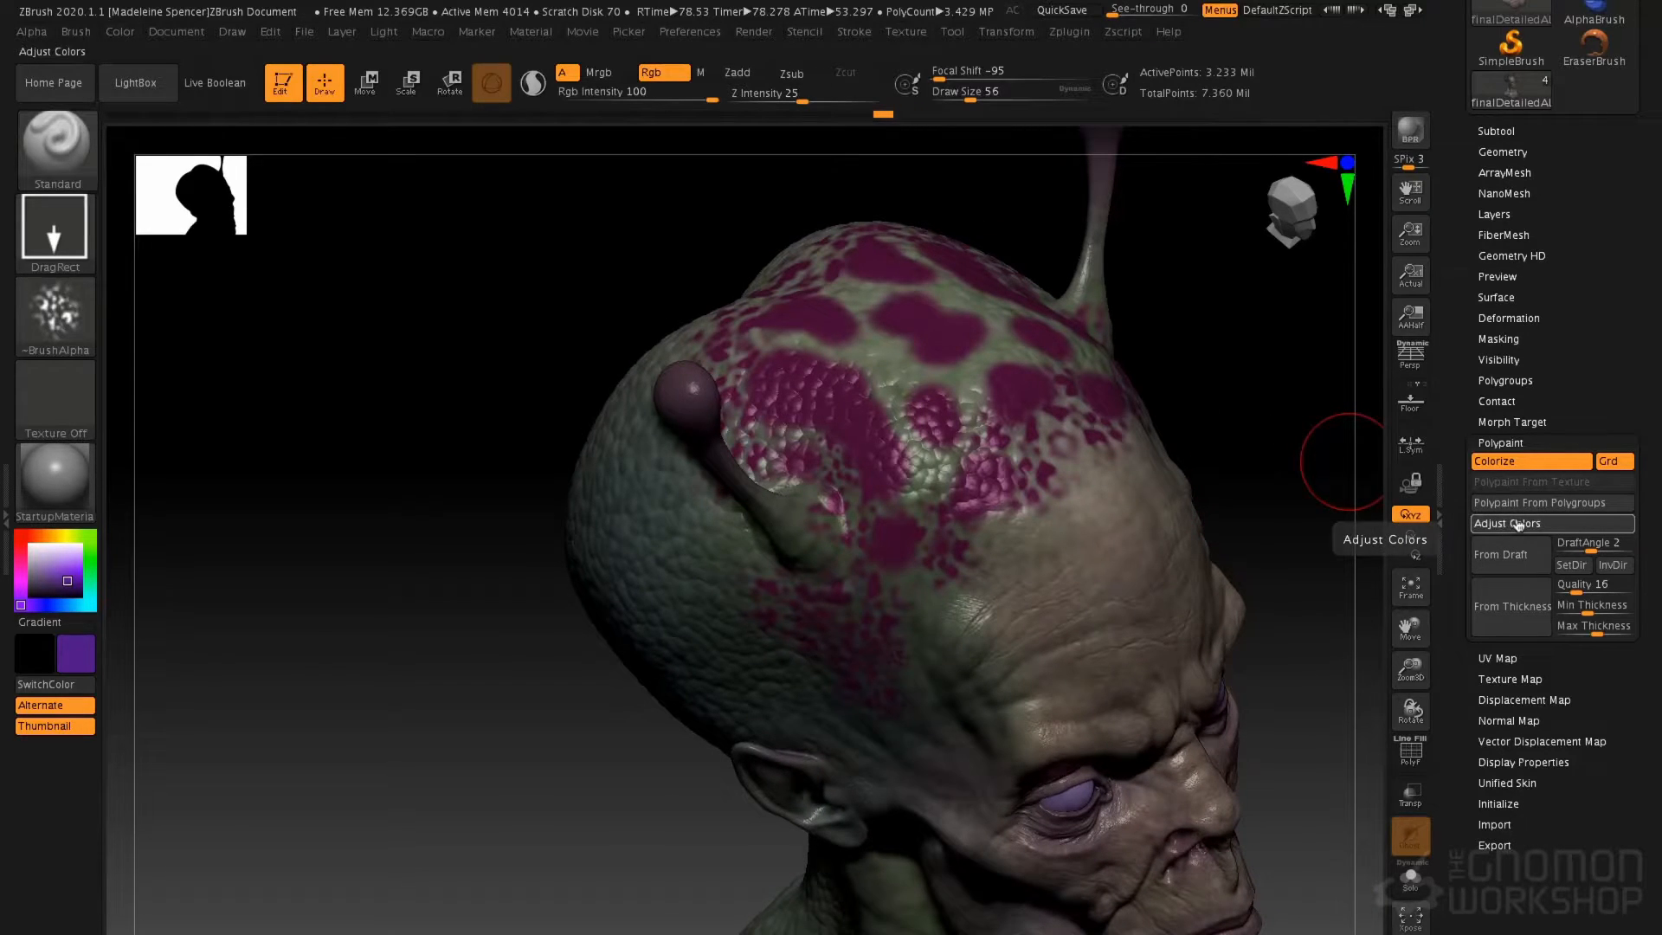
Reopen Adjust Colors and sample a magenta spot as the first mask colour with a tolerance of 0
left_click(1509, 524)
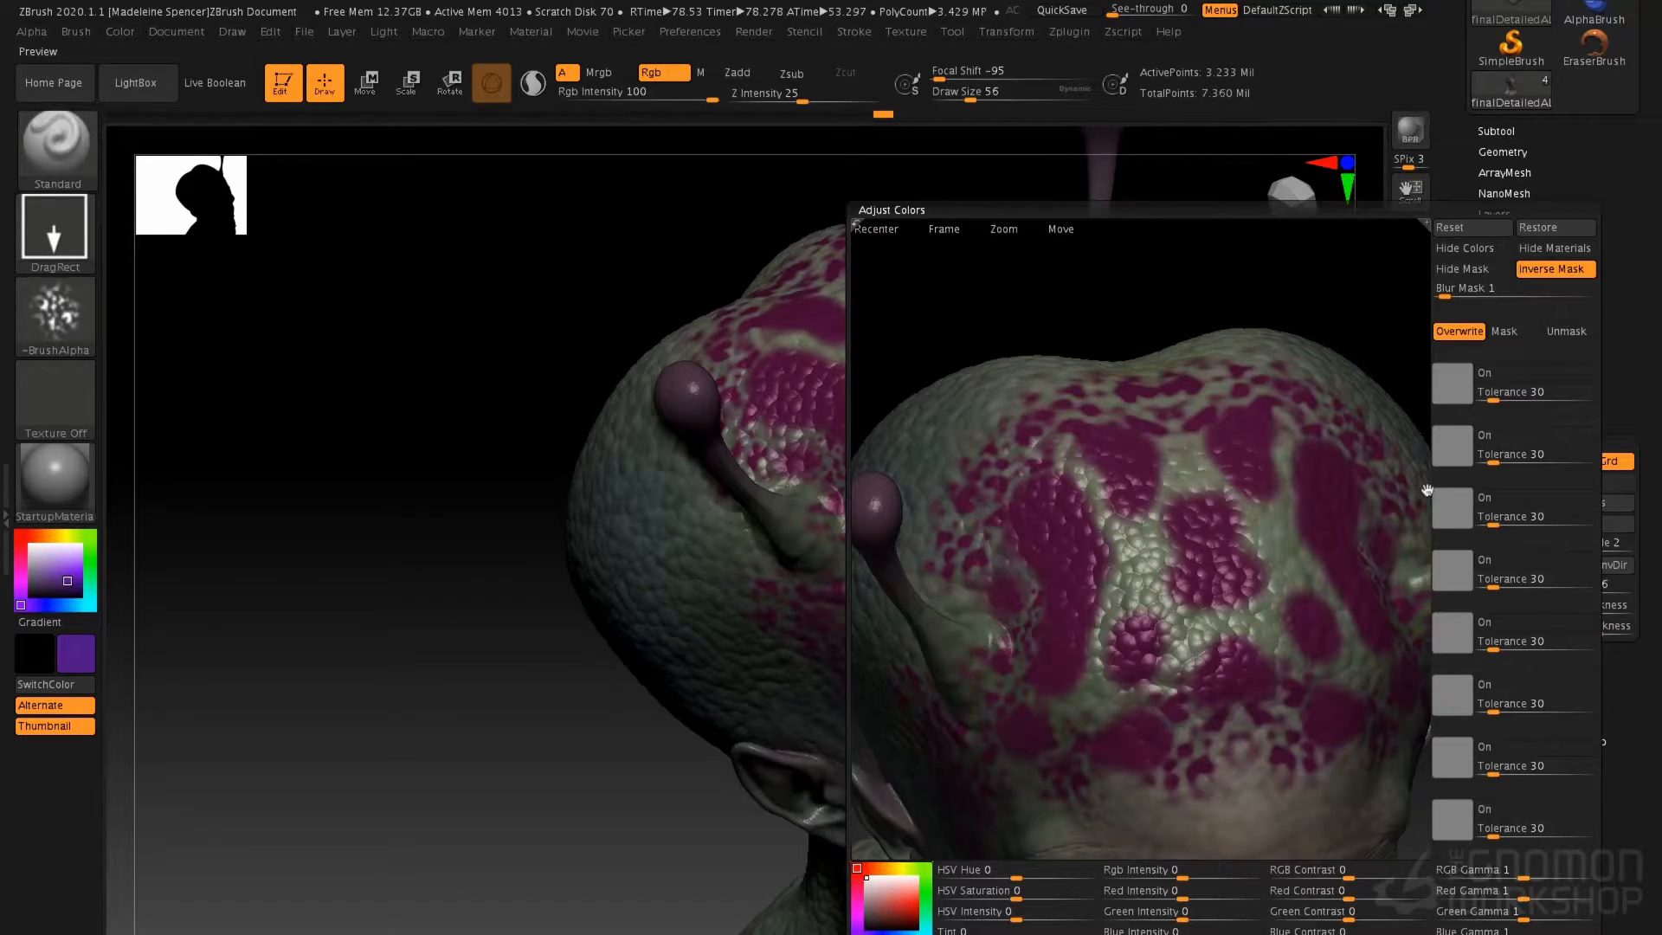
left_click_drag(1386, 423, 1272, 542)
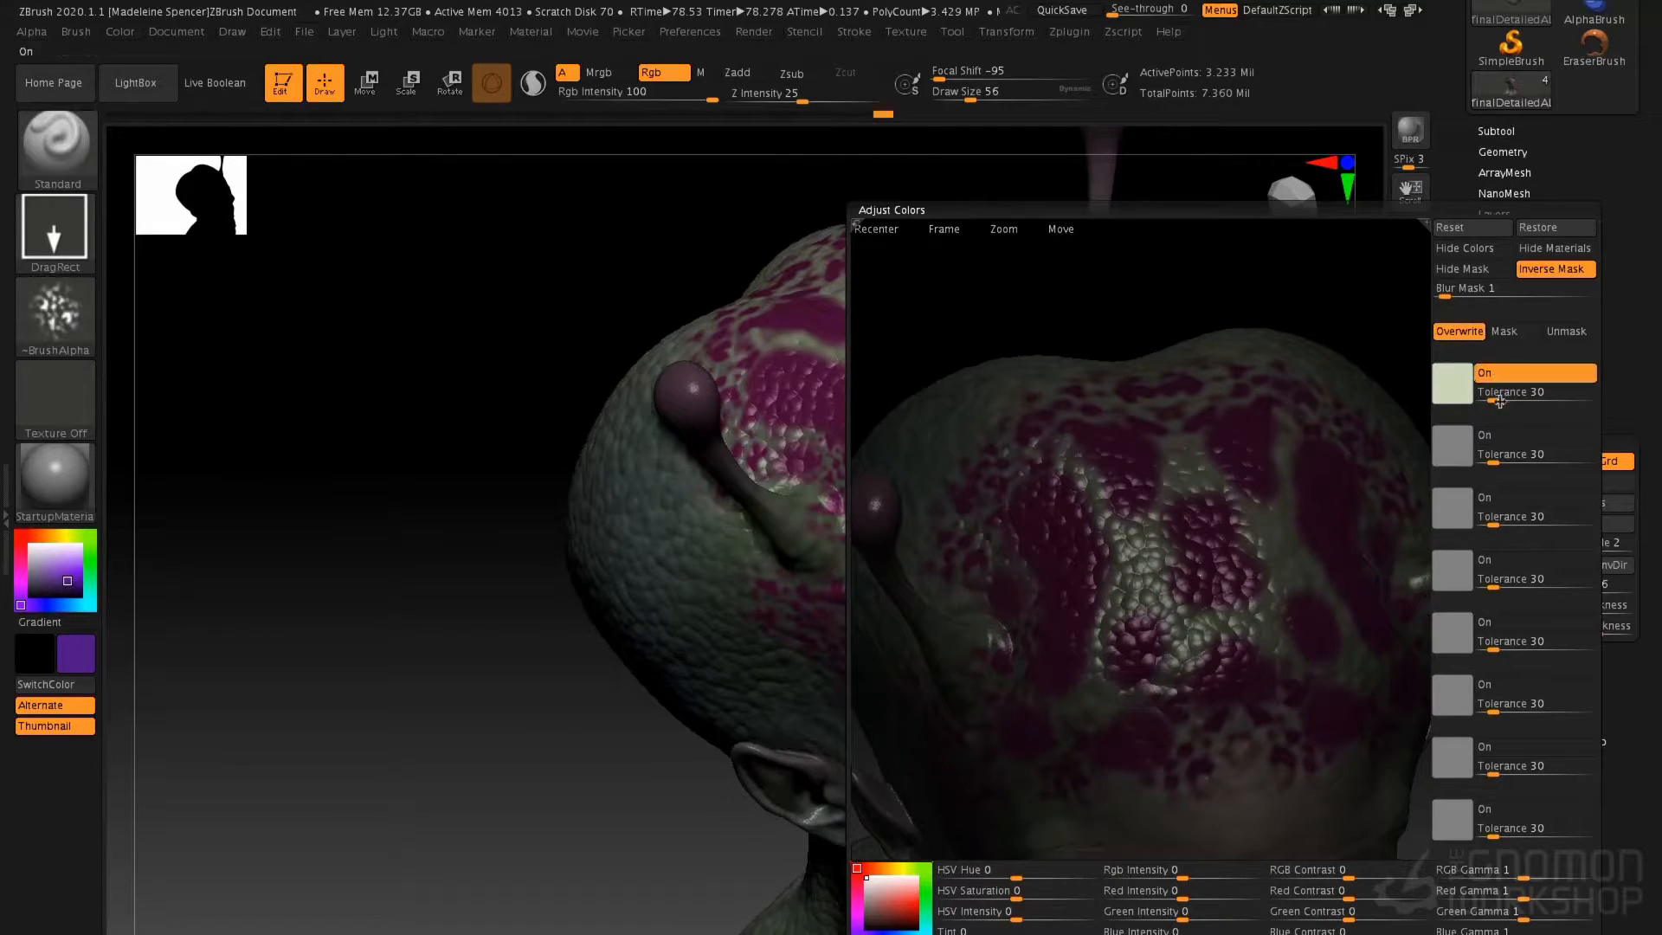
left_click(1486, 394)
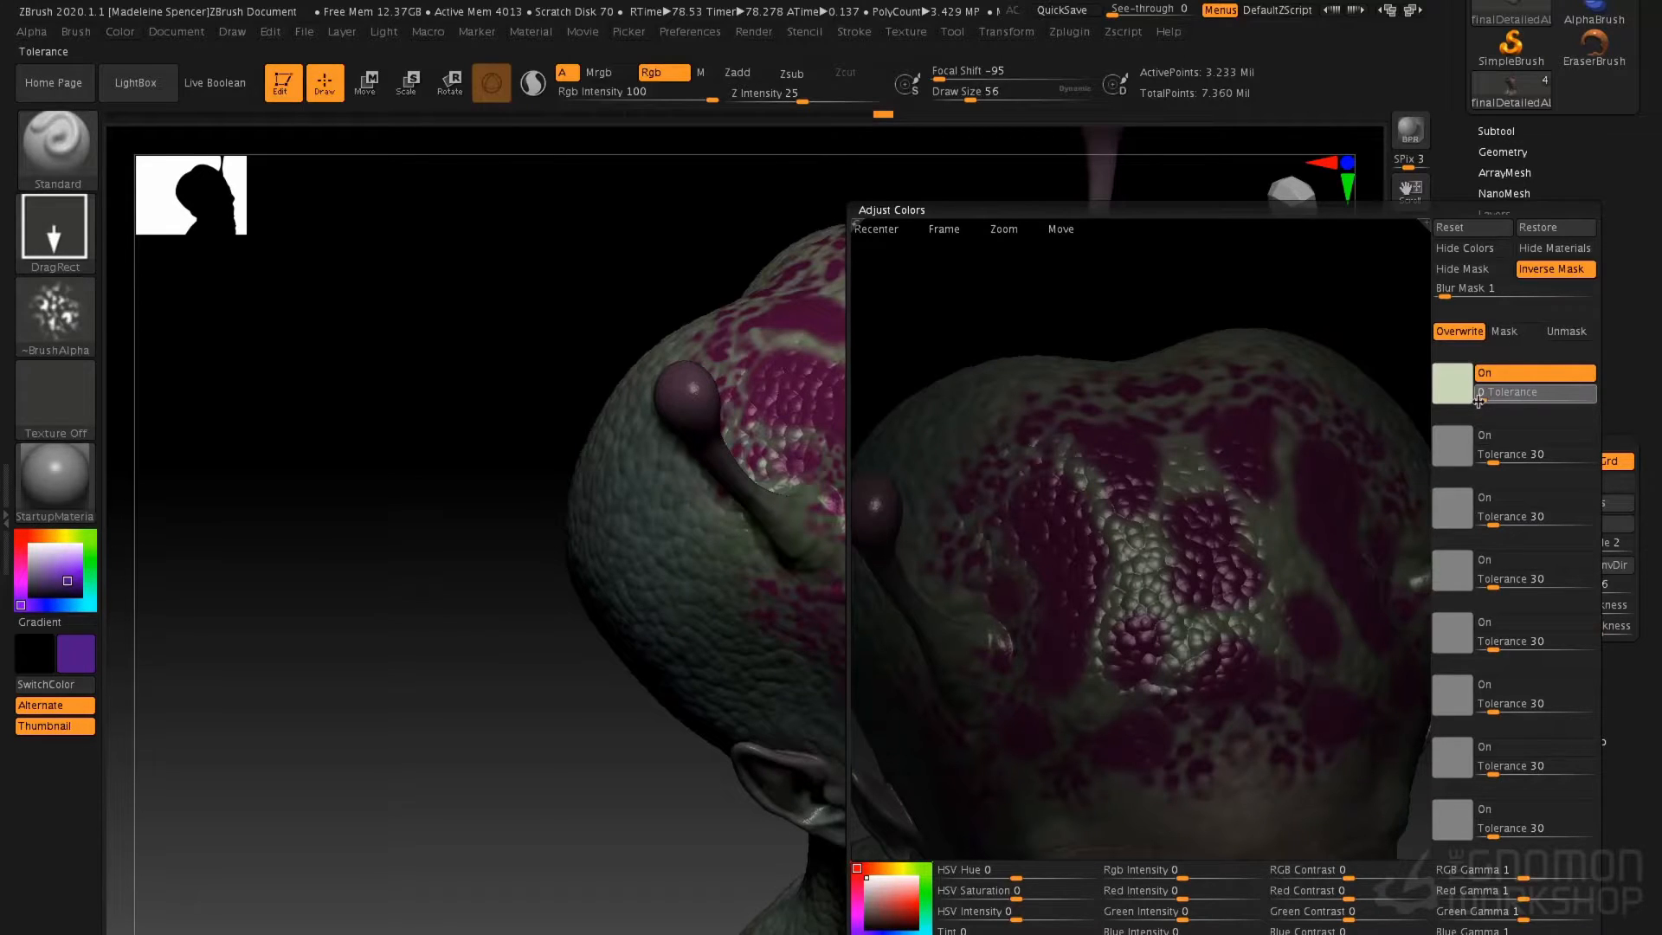
left_click_drag(1537, 393, 1555, 389)
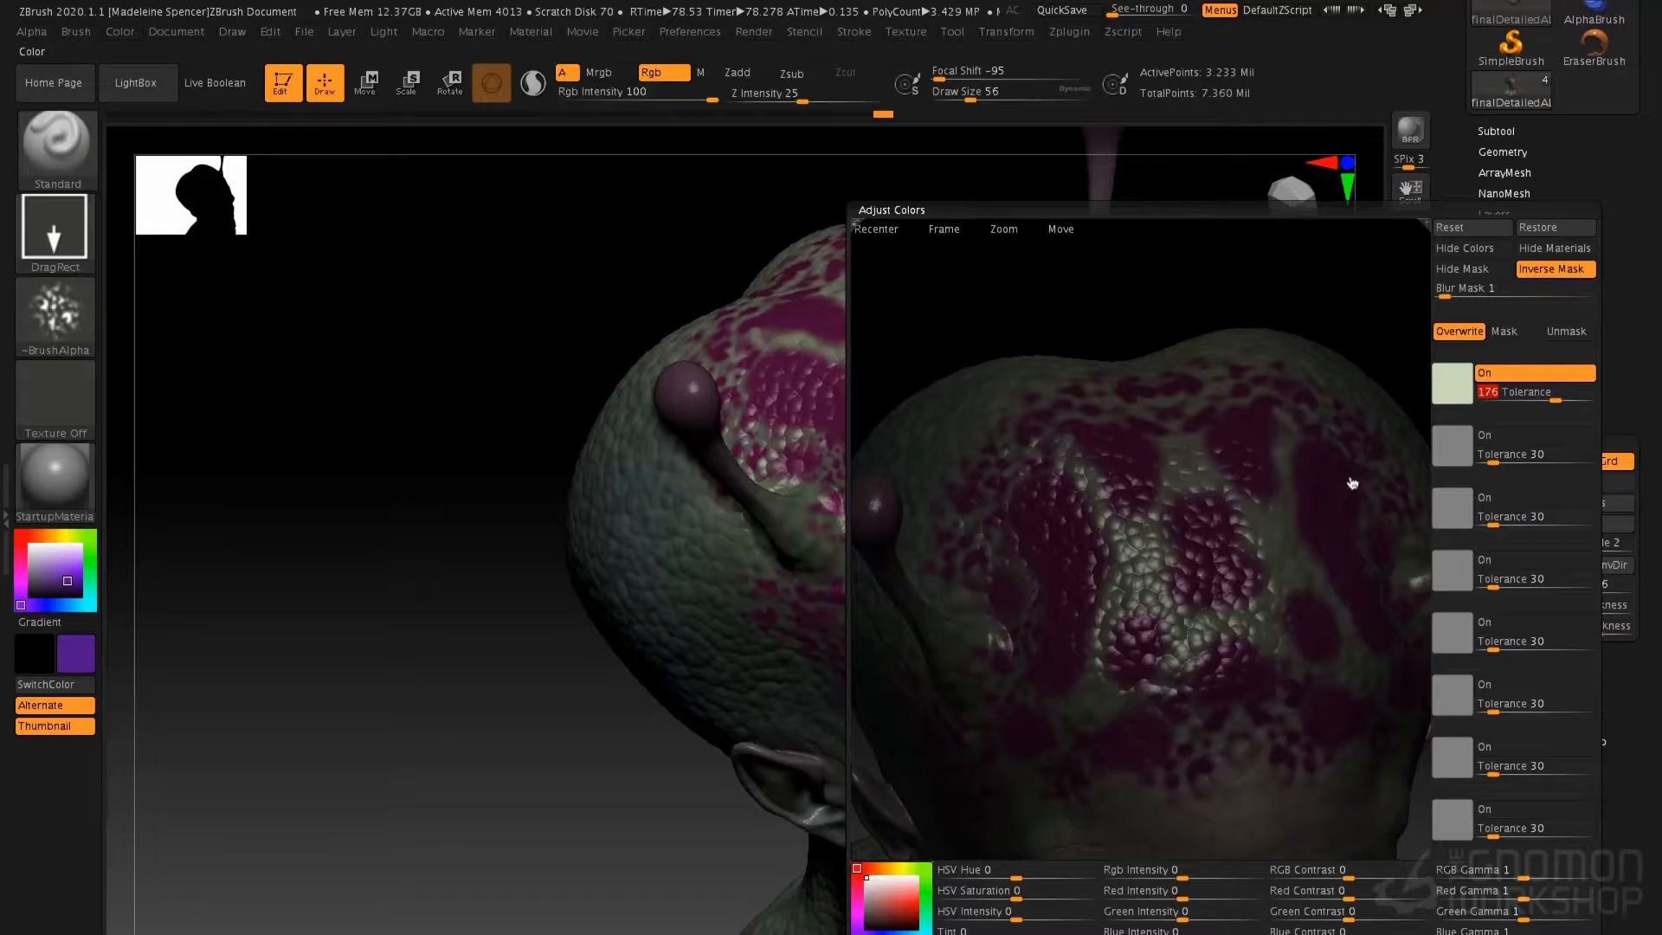
left_click_drag(1352, 483, 1333, 491)
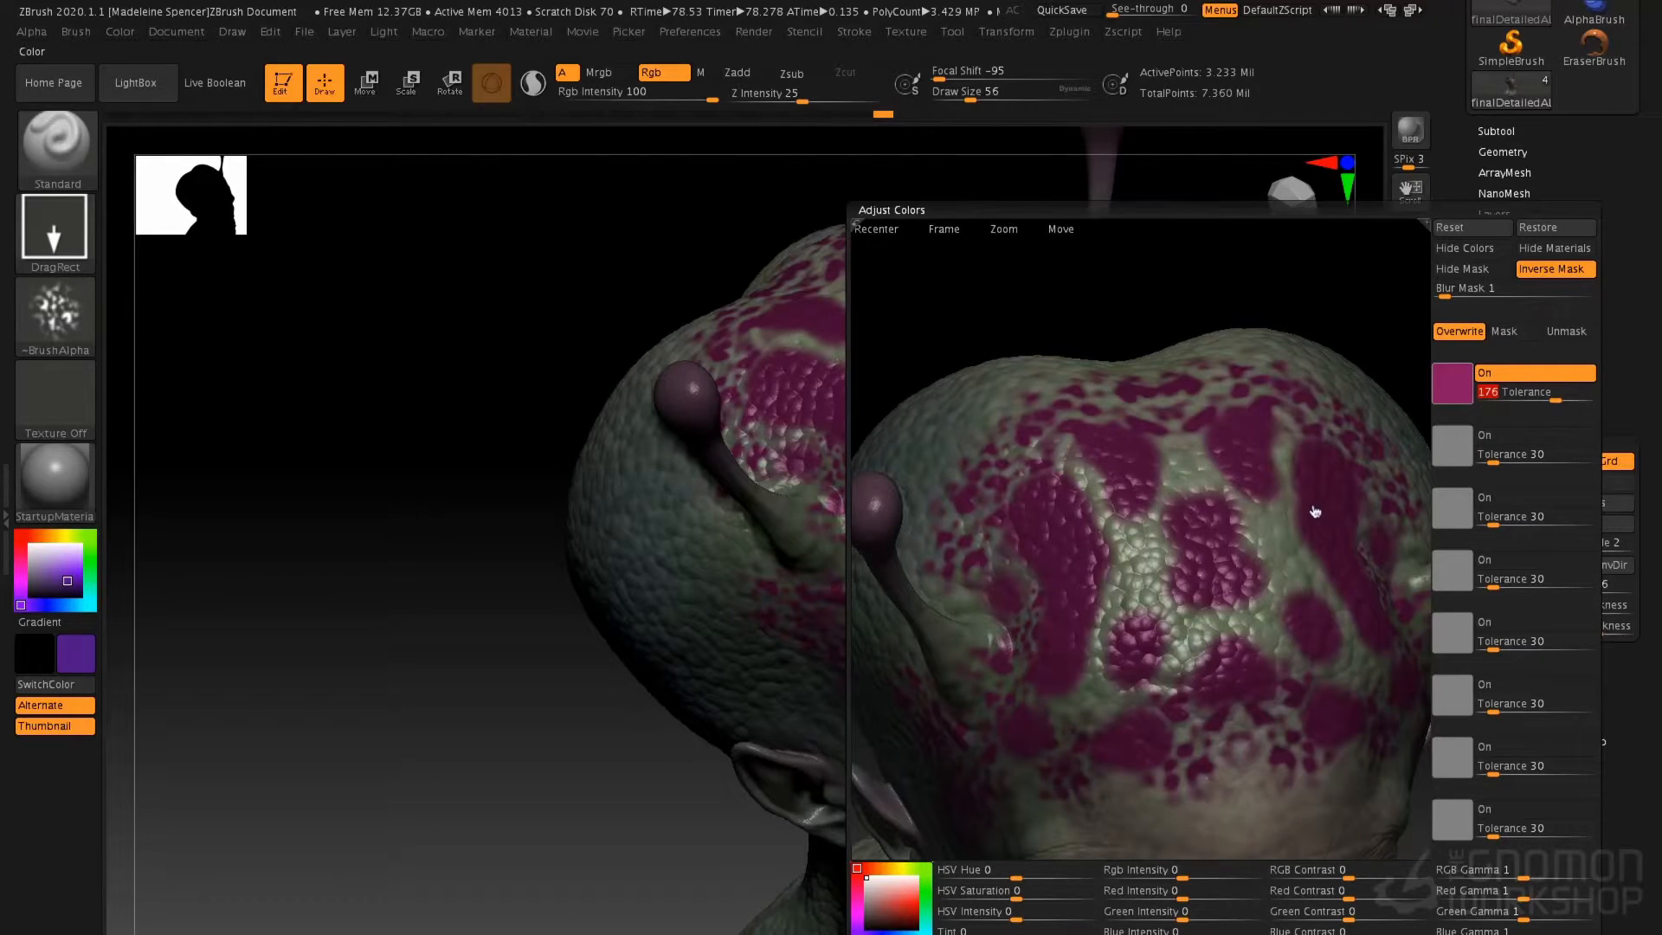
left_click(1508, 392)
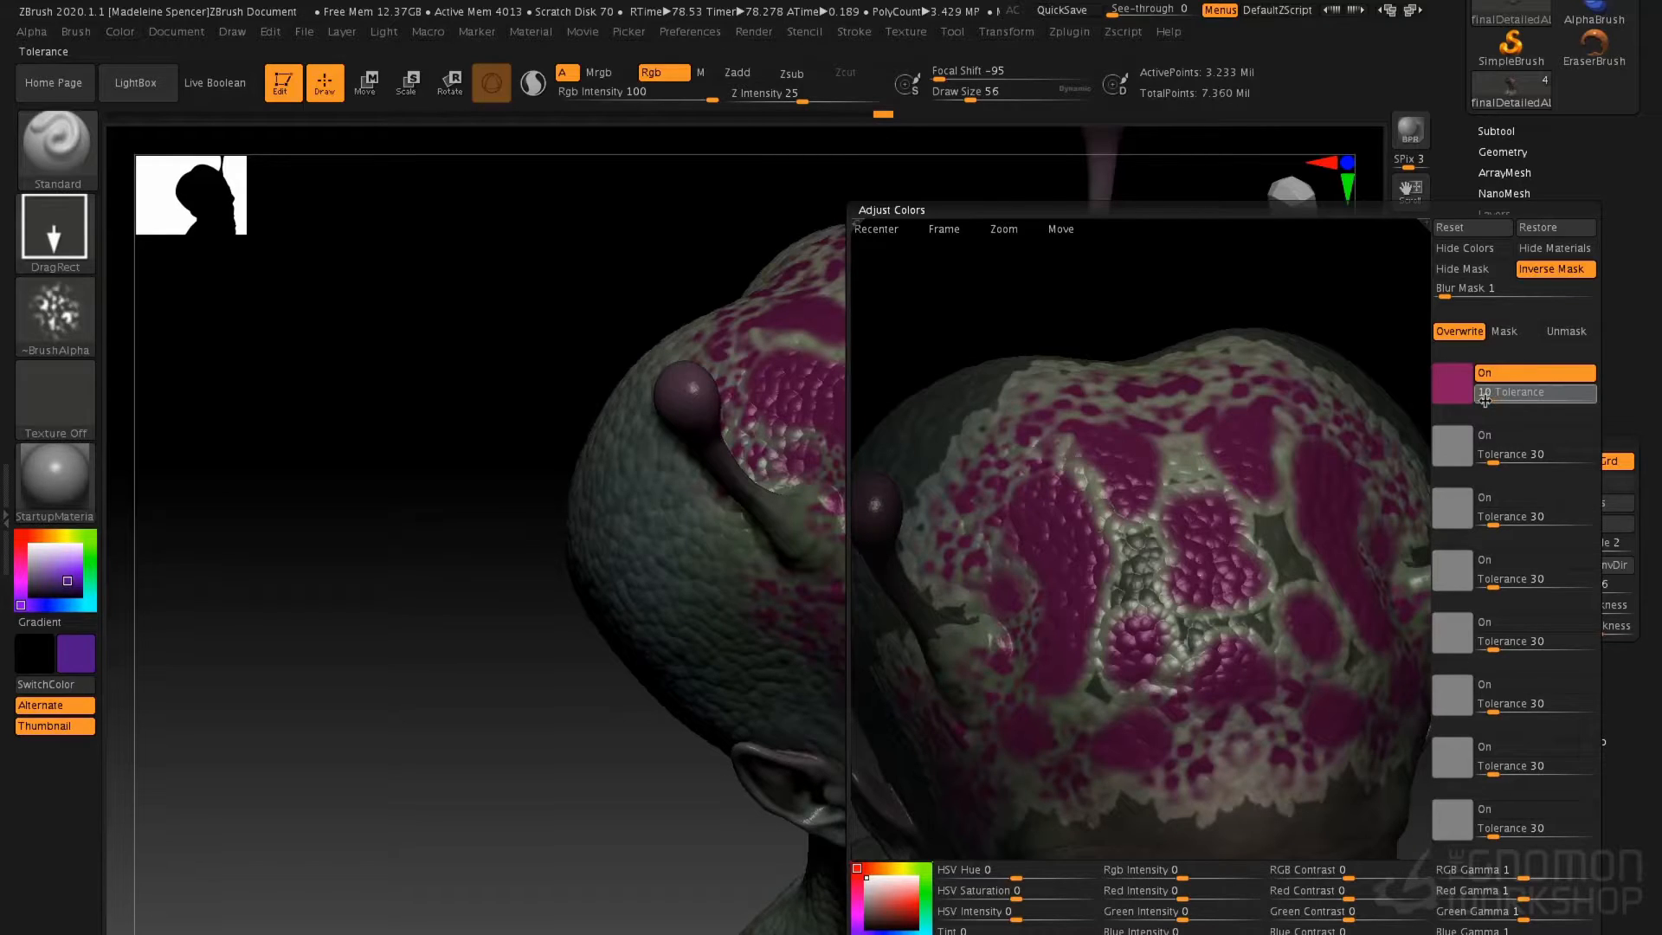
left_click_drag(1481, 402, 1480, 402)
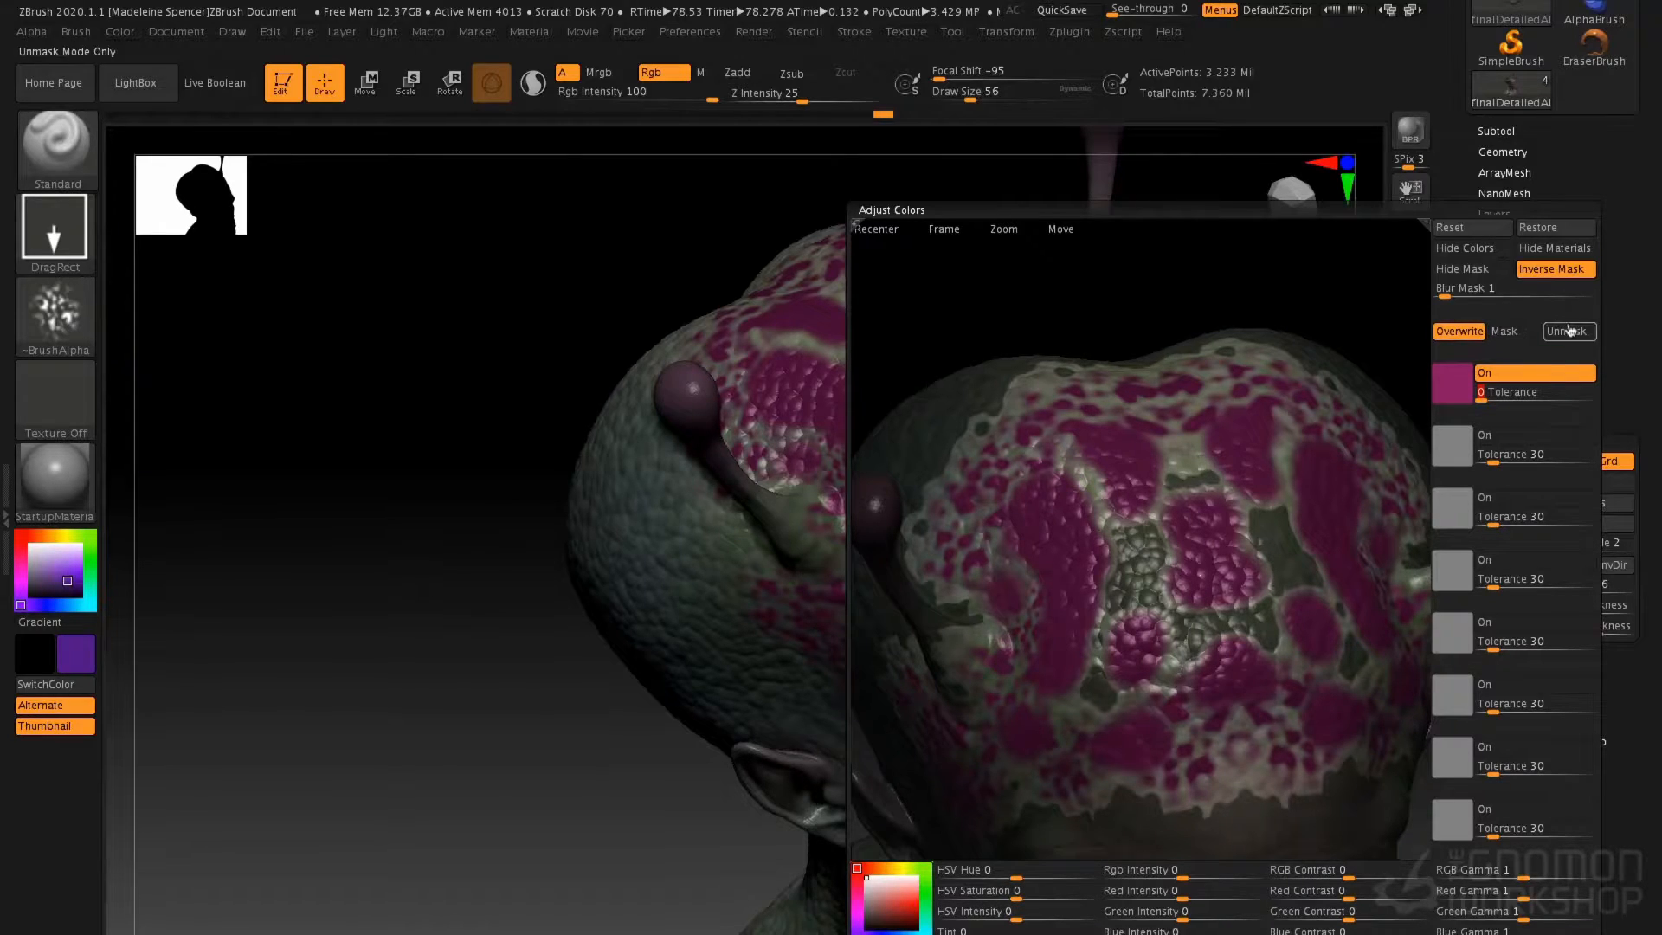
Recolour the spots with HSV hue 0.15141 and saturation 0.26501, using the inverse mask with a blur of 22
left_click(1539, 275)
left_click_drag(1483, 401, 1474, 402)
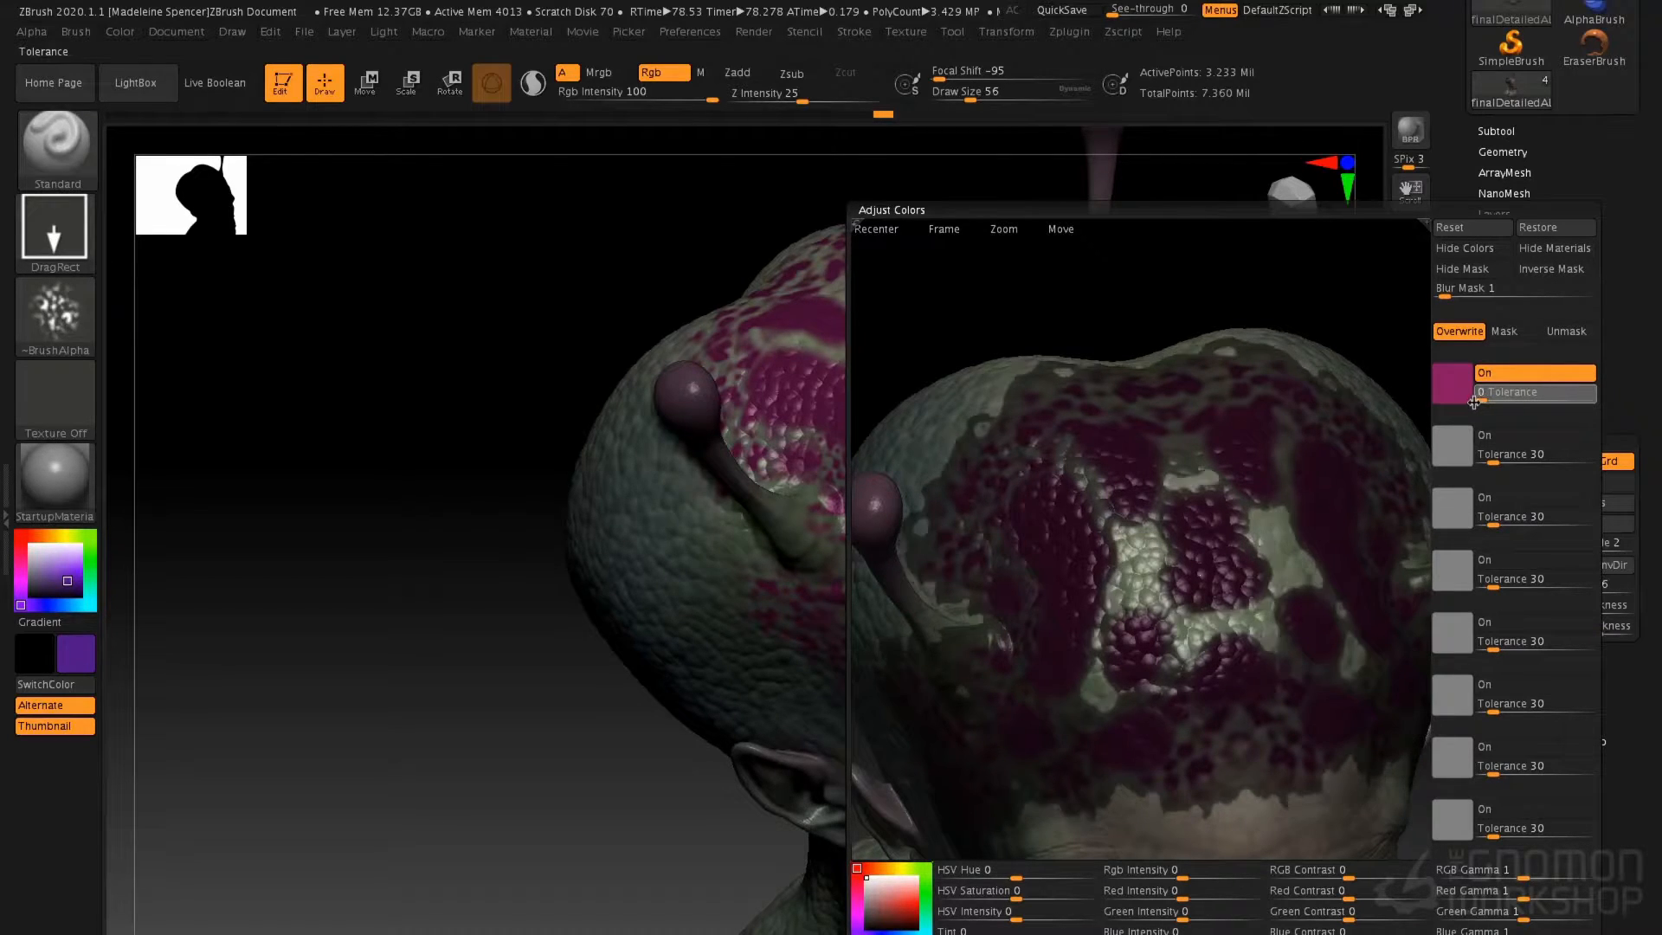
left_click_drag(1459, 293, 1516, 295)
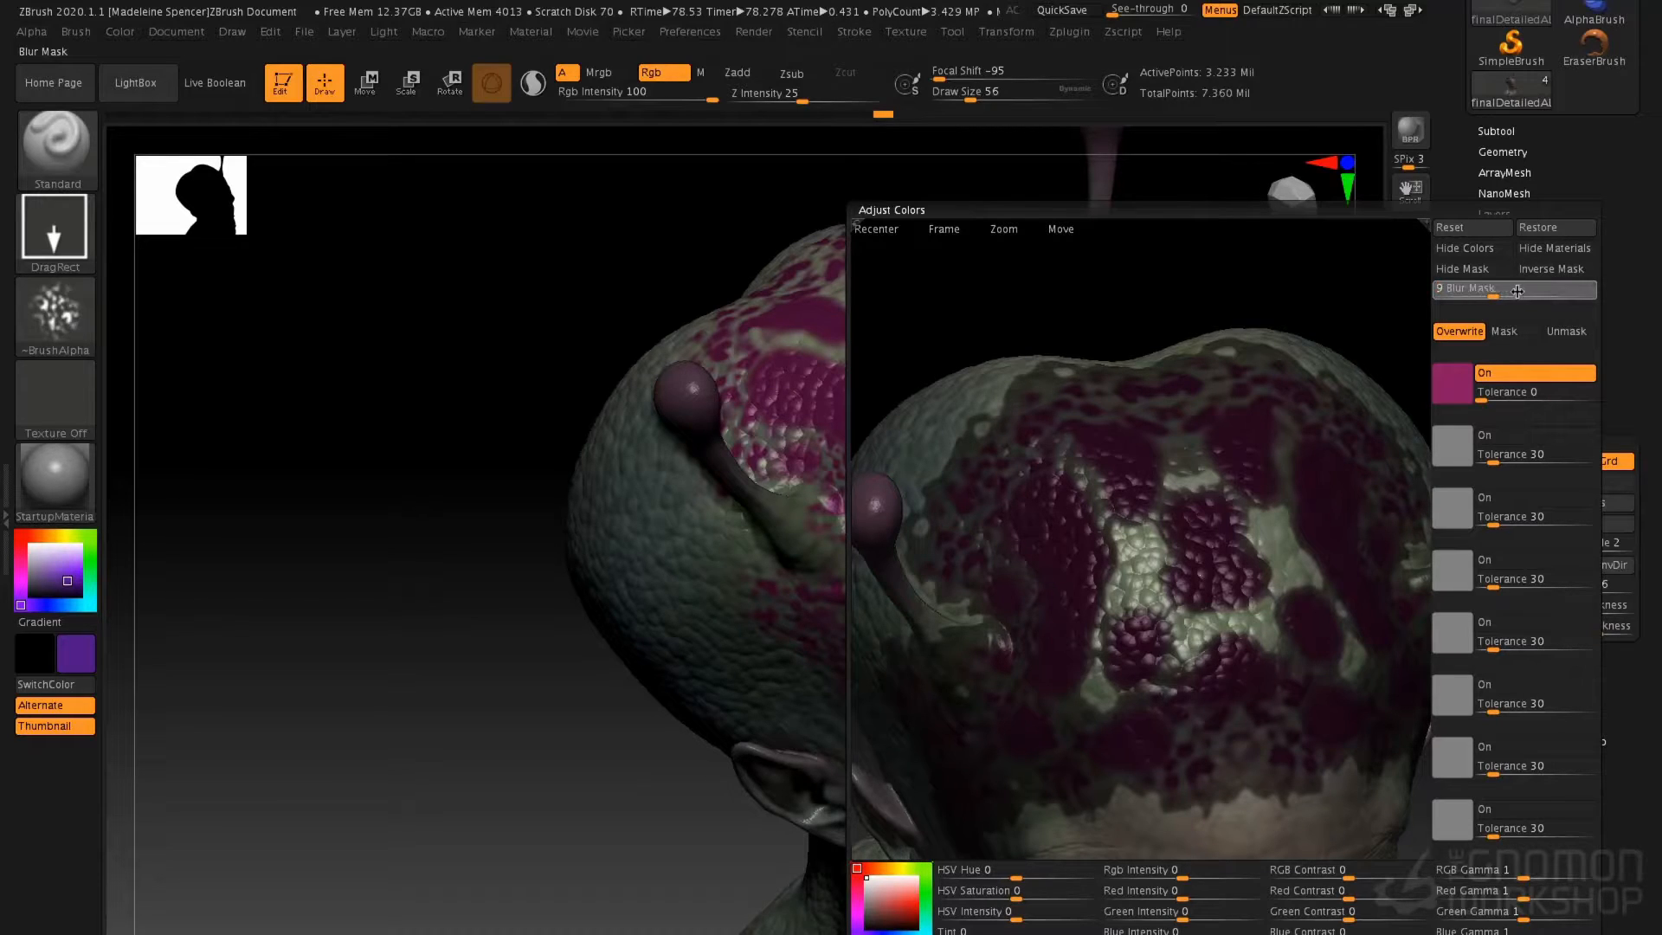
left_click_drag(1004, 871, 1073, 869)
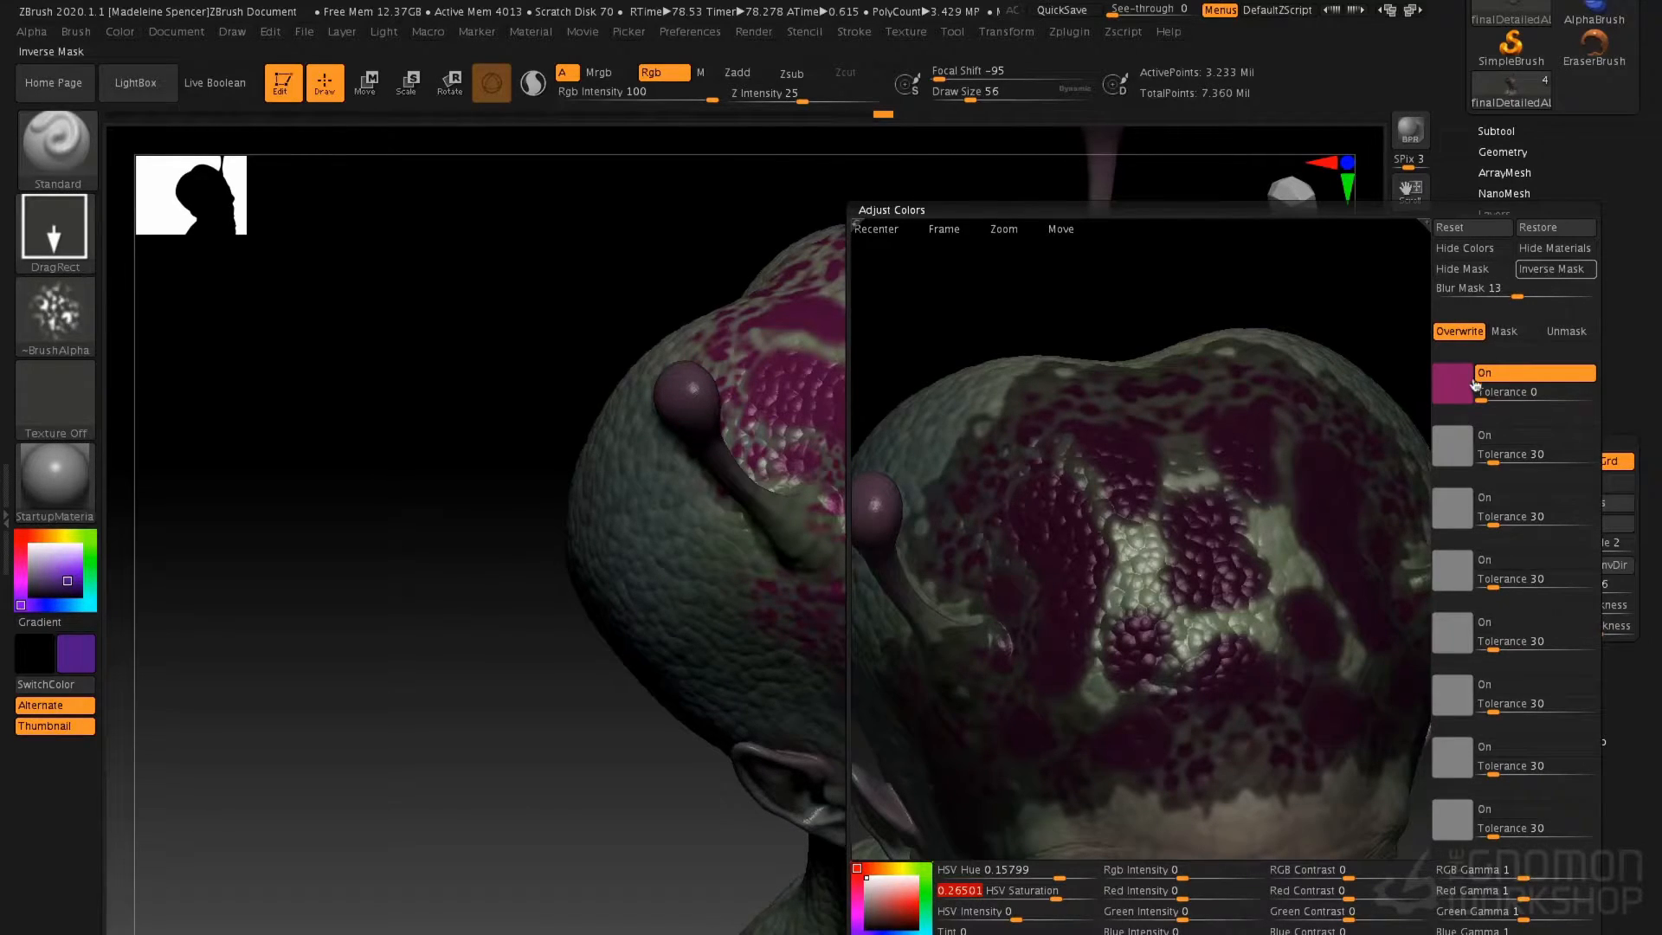
mouse_move(1059, 875)
left_mouse_down()
mouse_move(1031, 871)
mouse_move(1065, 864)
mouse_move(1051, 866)
left_mouse_up()
left_click_drag(1525, 293, 1573, 297)
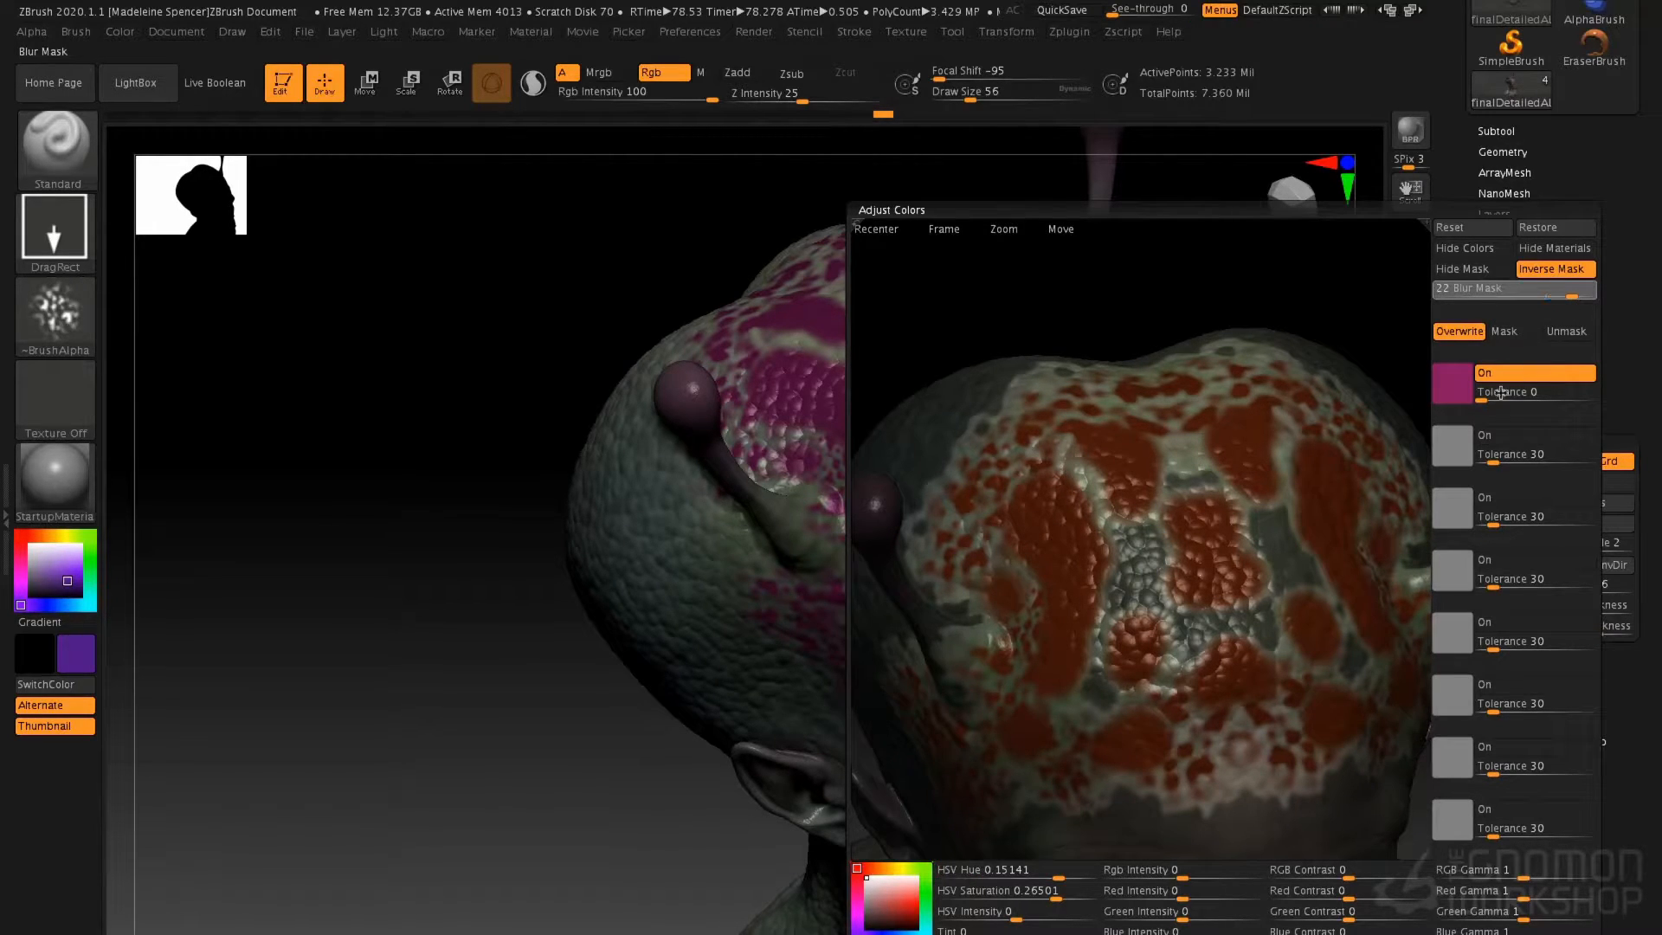
Sample a magenta spot as the second mask colour and, after testing wider tolerances, set its tolerance to 0
left_click_drag(1444, 457, 1224, 552)
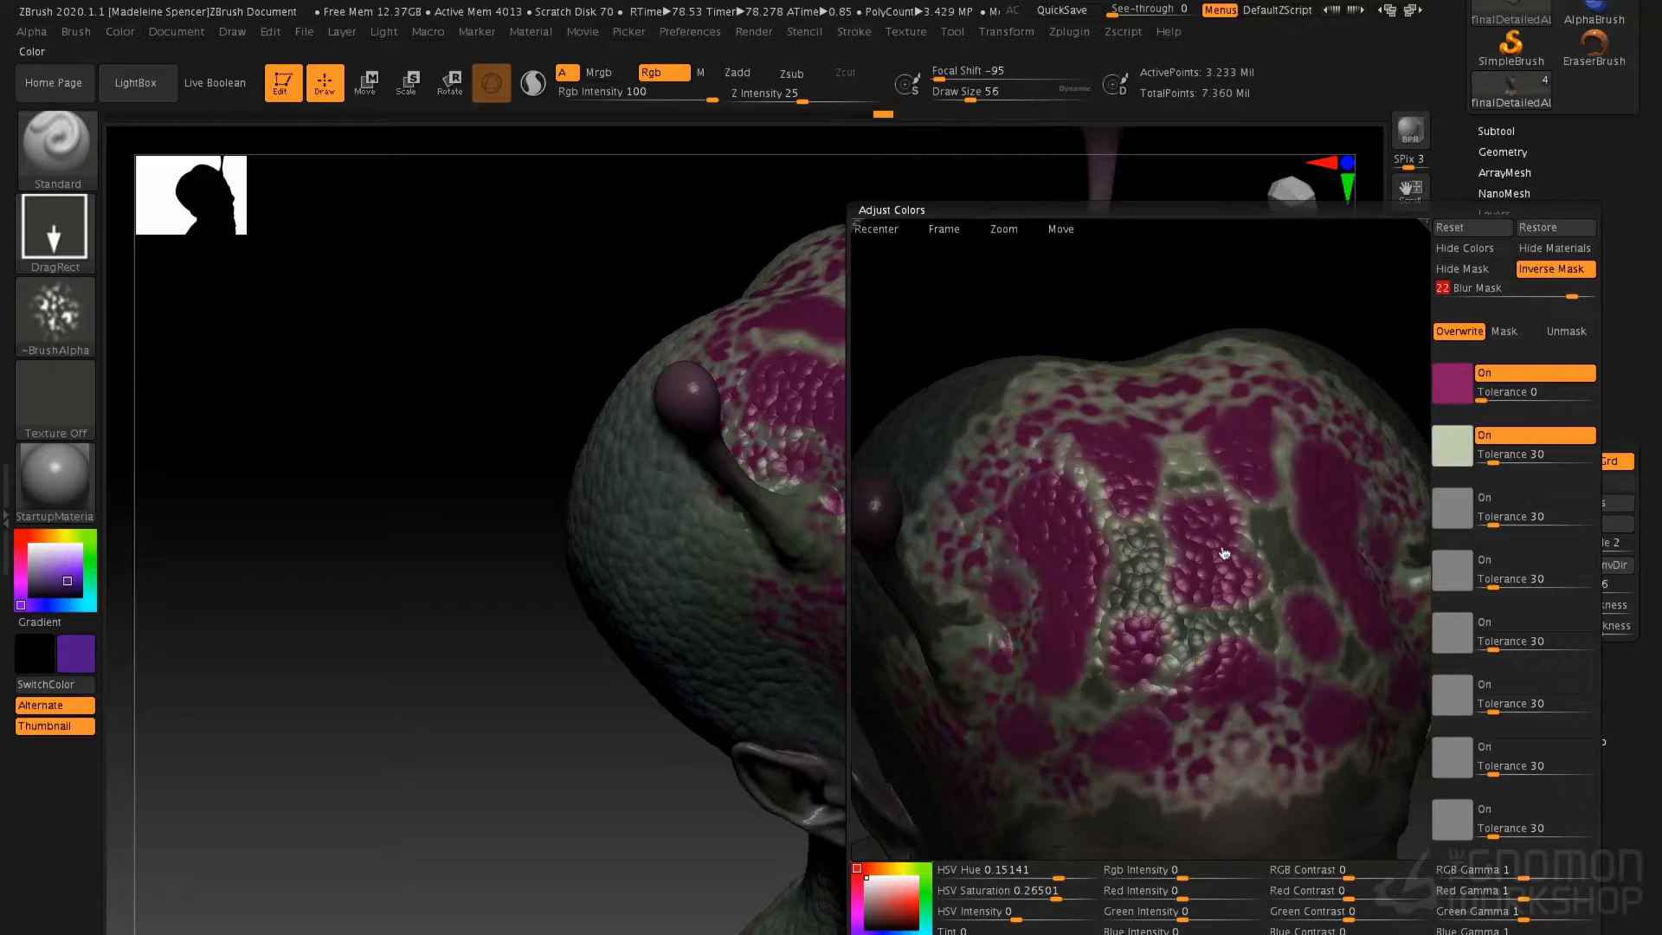
left_click(1495, 456)
type("26")
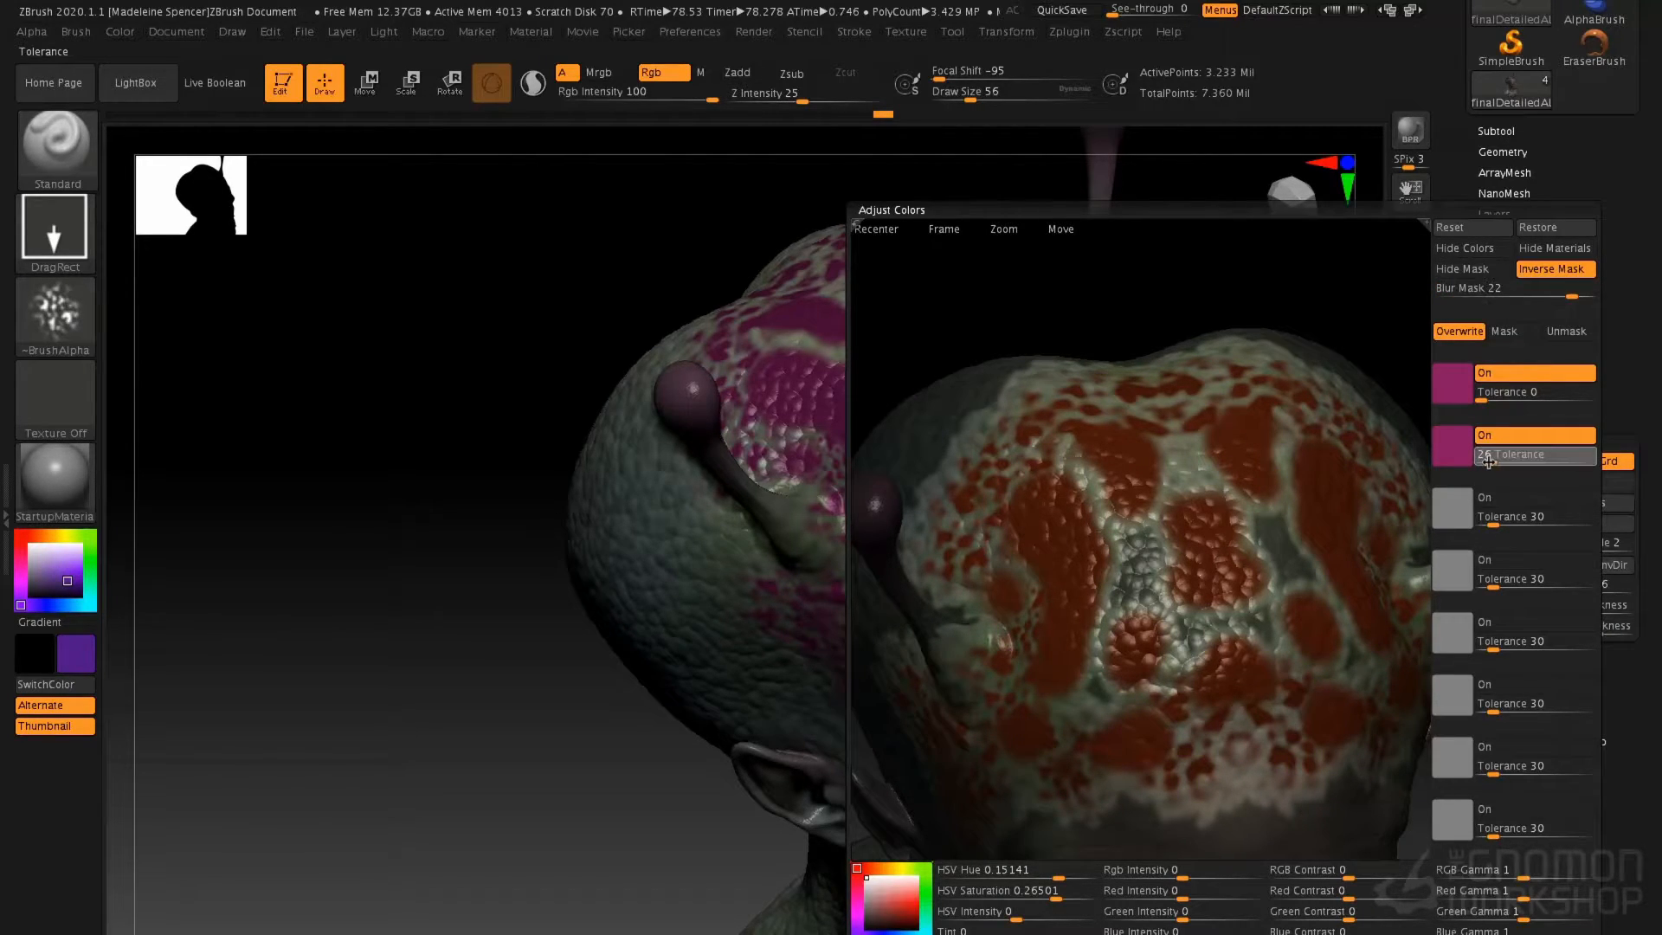
left_click(1526, 461)
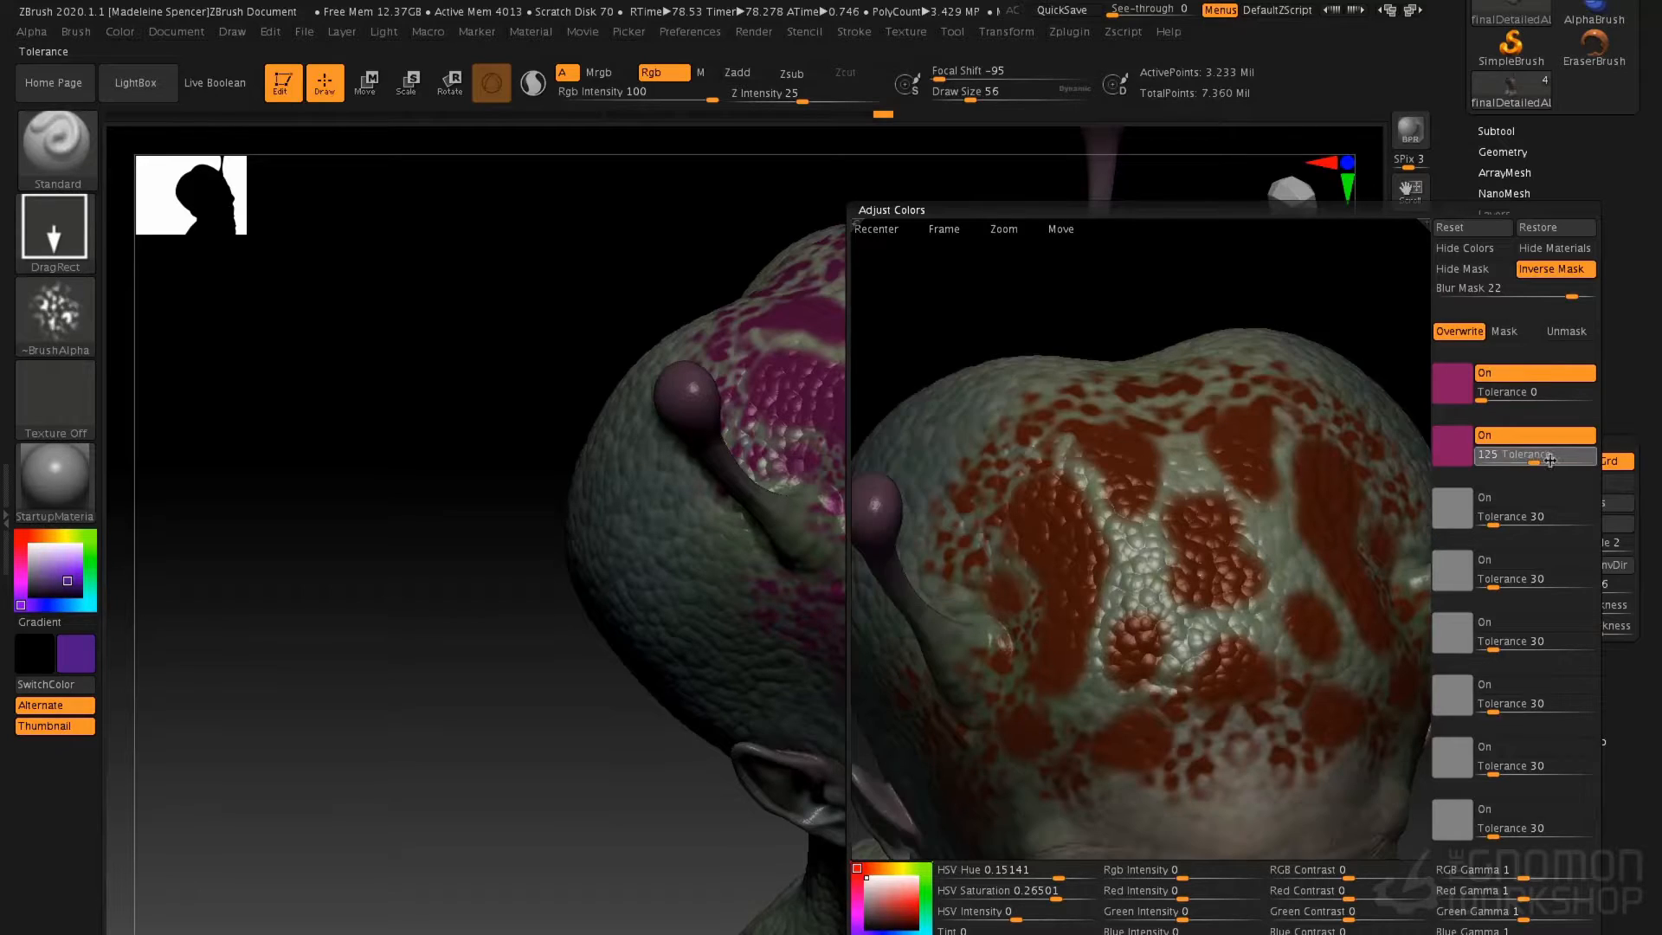
left_click(1481, 465)
left_click_drag(1481, 464, 1467, 469)
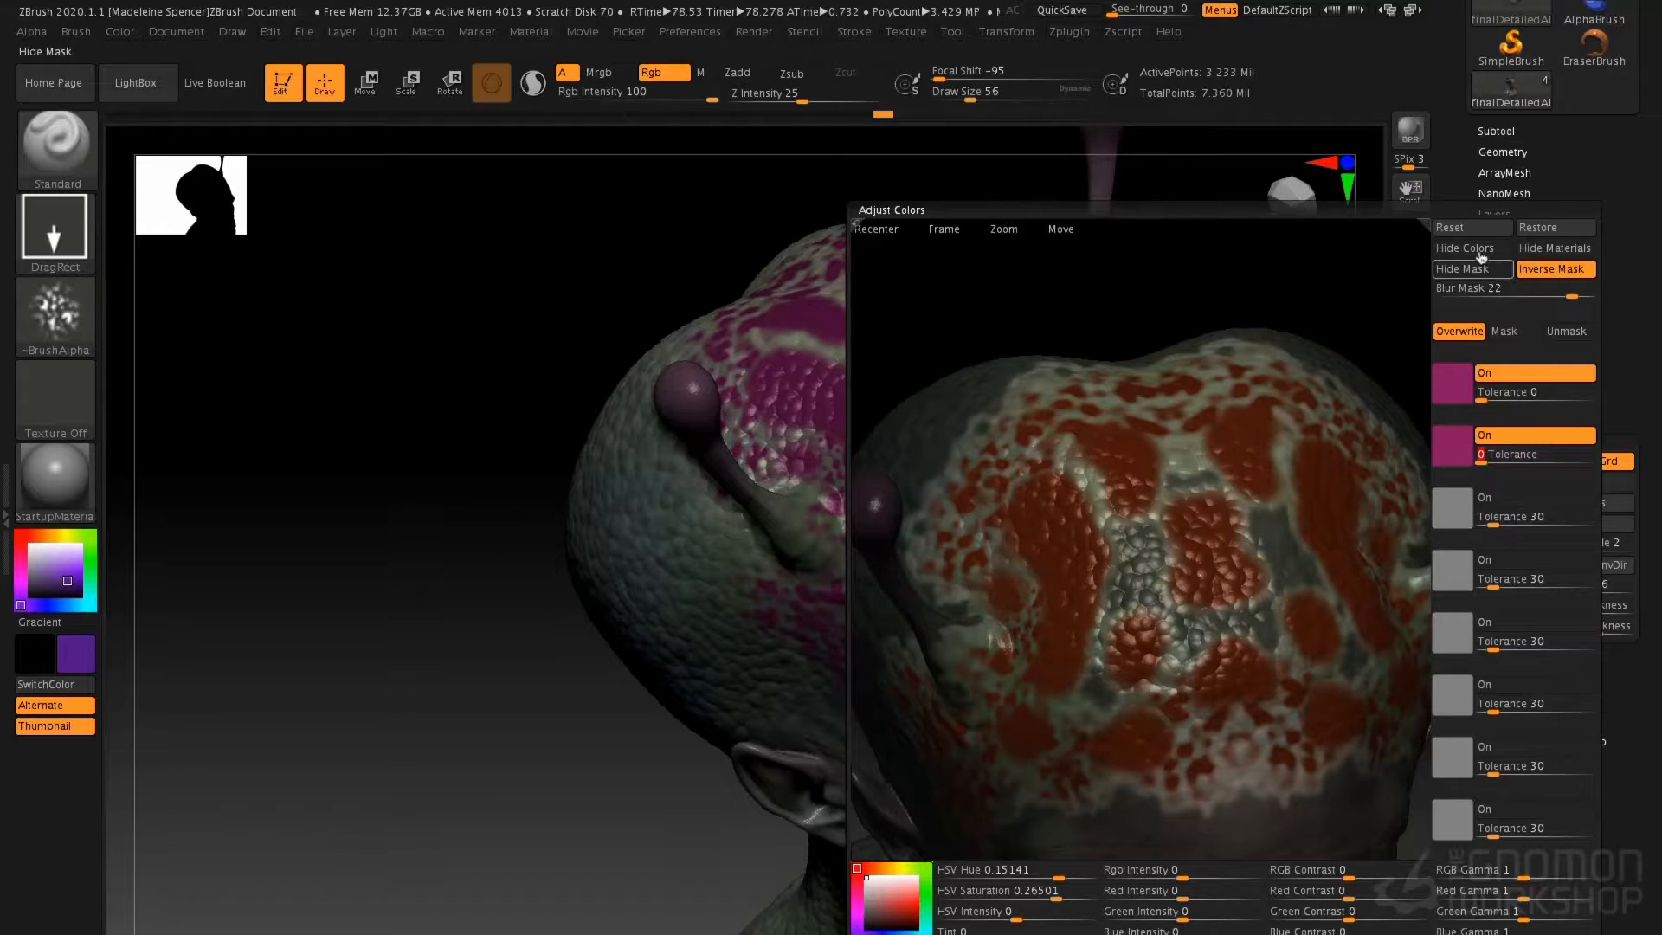
Apply the colour adjustment to the spots and clear the mask from the bust
left_click(1563, 229)
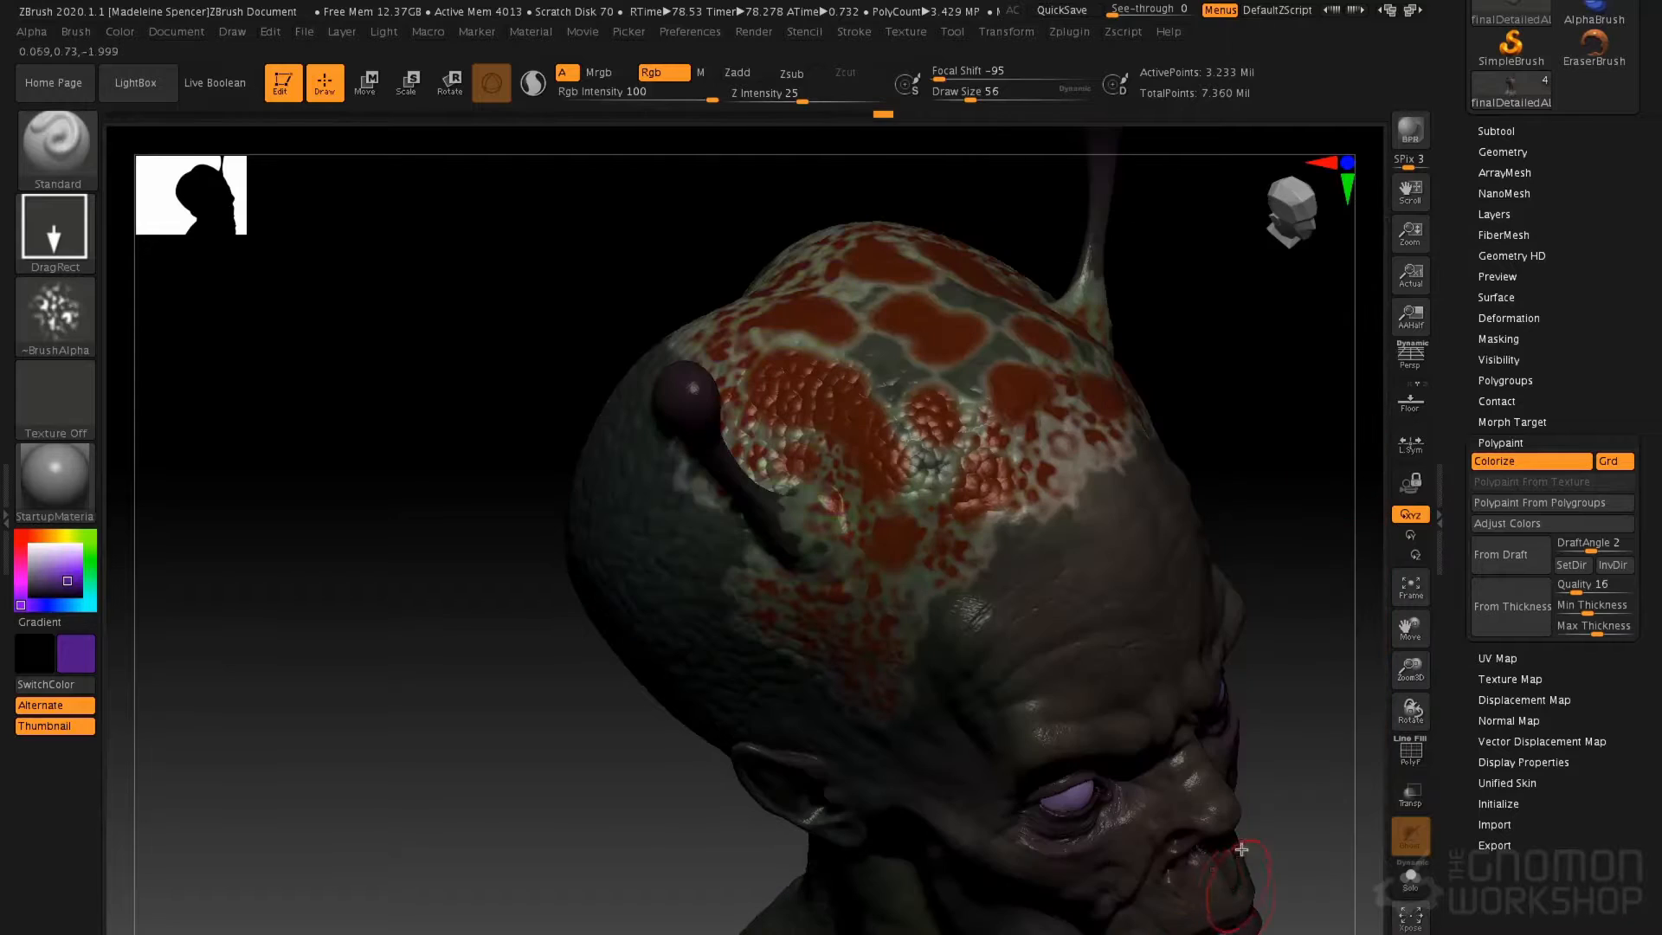
mouse_move(1286, 423)
left_mouse_down("ctrl")
mouse_move(1315, 540)
mouse_move(1309, 493)
left_mouse_up("ctrl")
mouse_move(1232, 443)
left_mouse_down()
mouse_move(1204, 408)
mouse_move(1261, 474)
mouse_move(1249, 409)
mouse_move(1269, 482)
mouse_move(1207, 498)
mouse_move(1276, 496)
mouse_move(1105, 464)
mouse_move(1080, 541)
left_mouse_up()
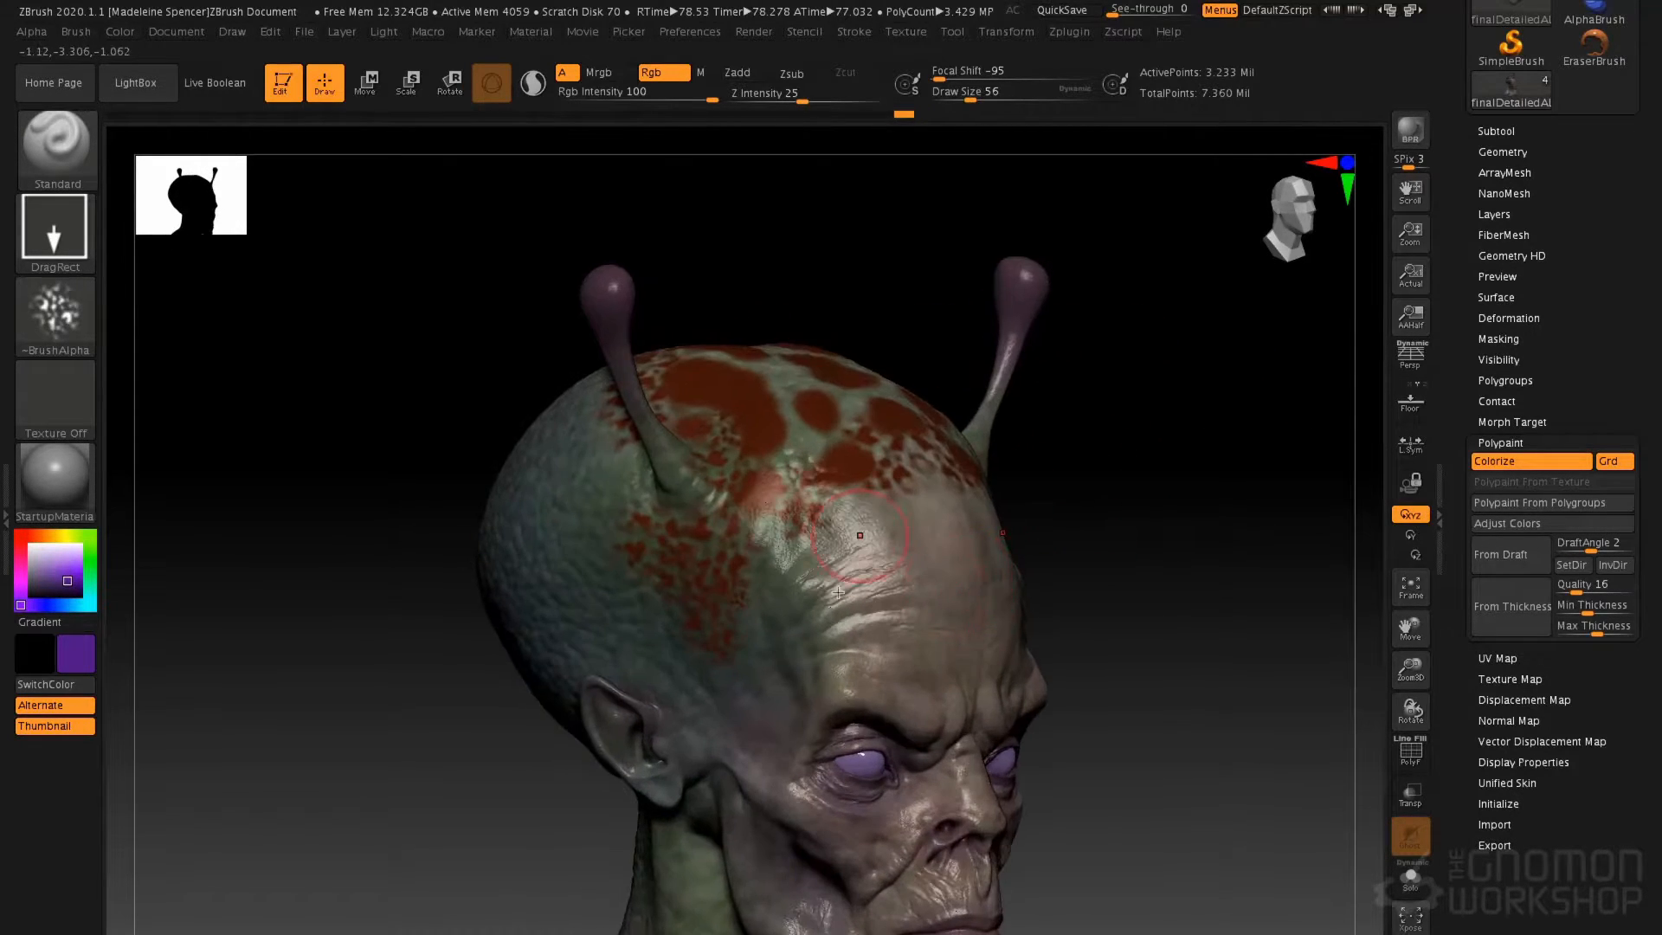
left_click_drag(1164, 481, 1220, 486)
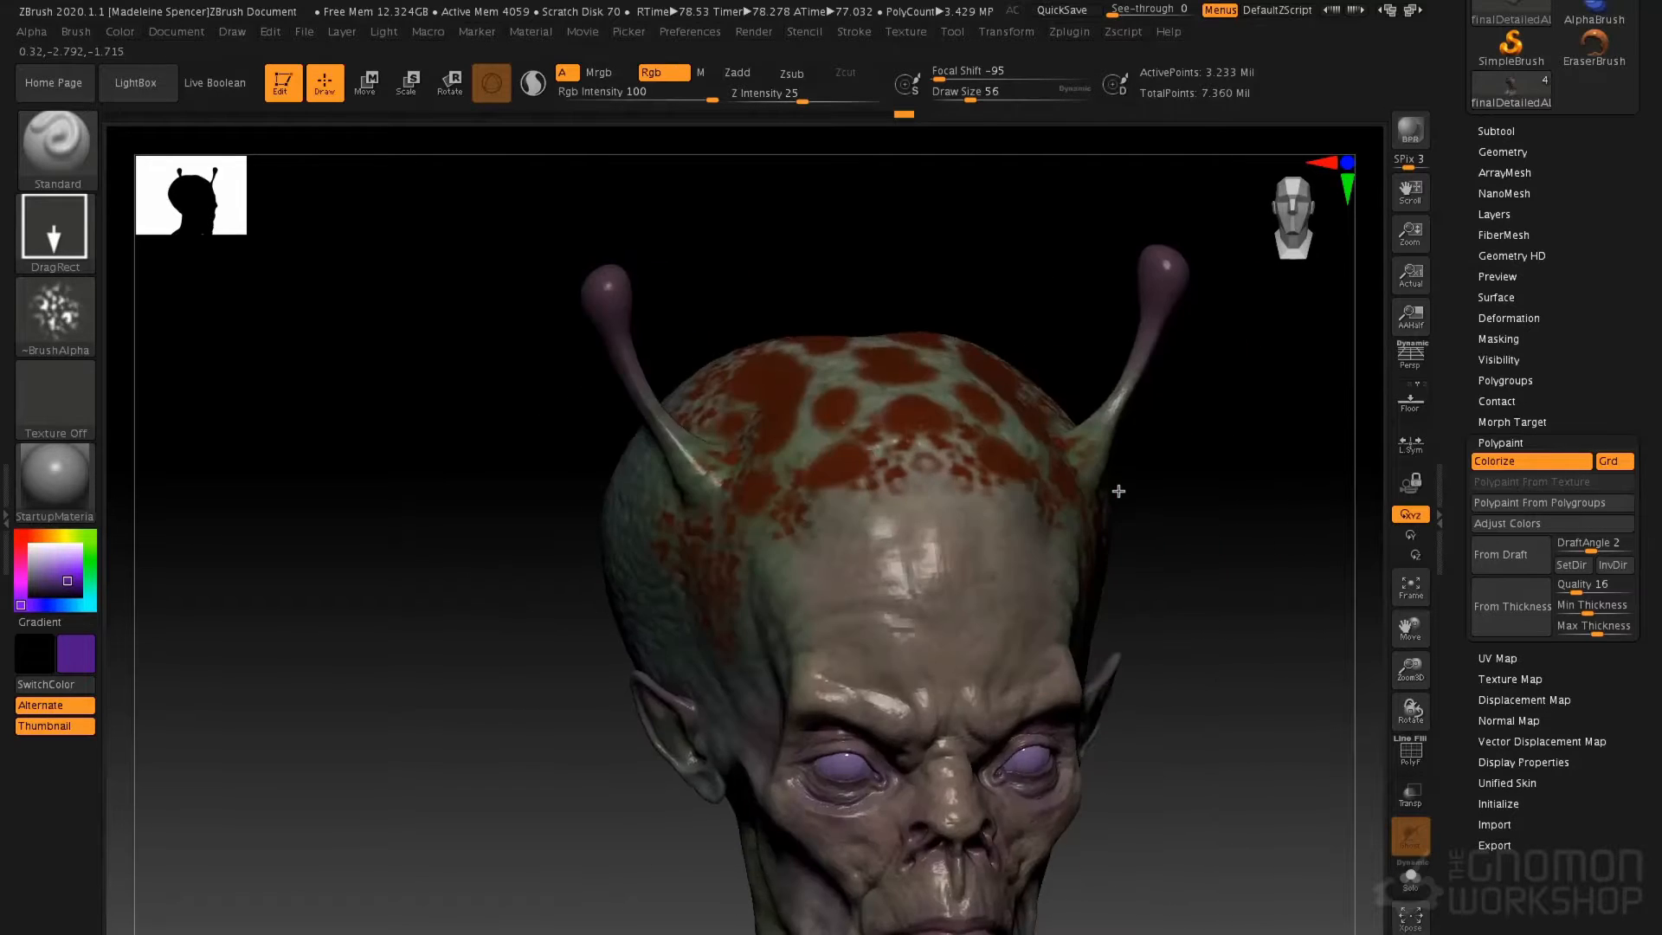
Set the polypaint spot layer's intensity to 0.80531 and duplicate it, with the copy in record mode at intensity 1
left_click(1506, 214)
left_click_drag(1577, 255, 1521, 262)
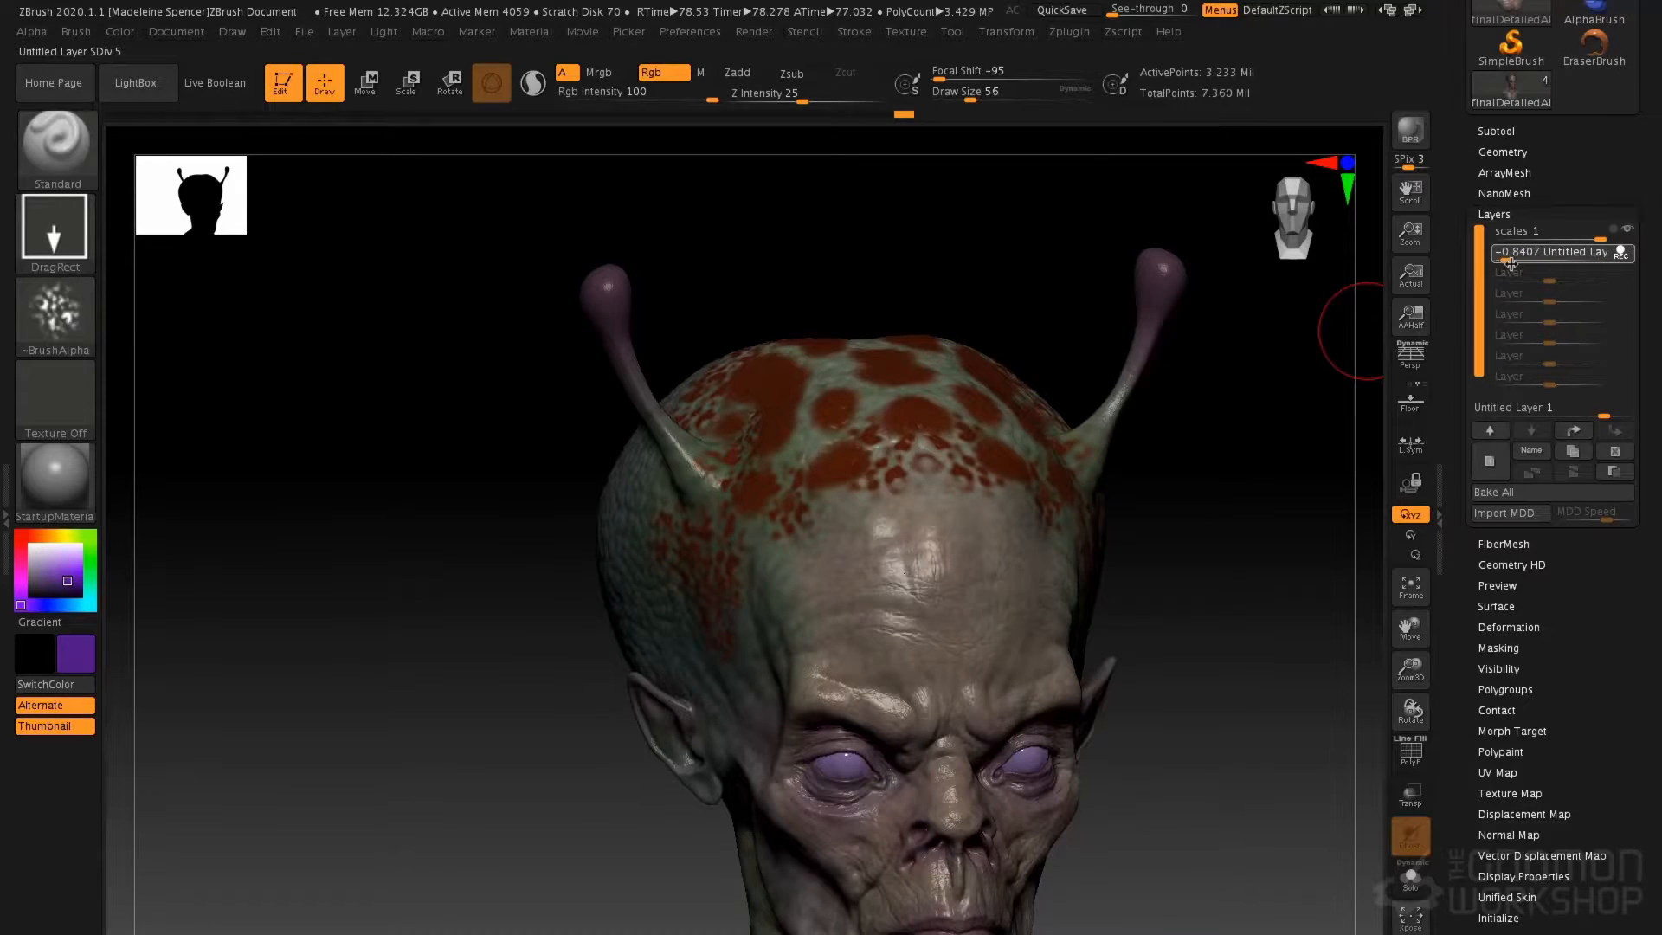
left_click(1510, 257)
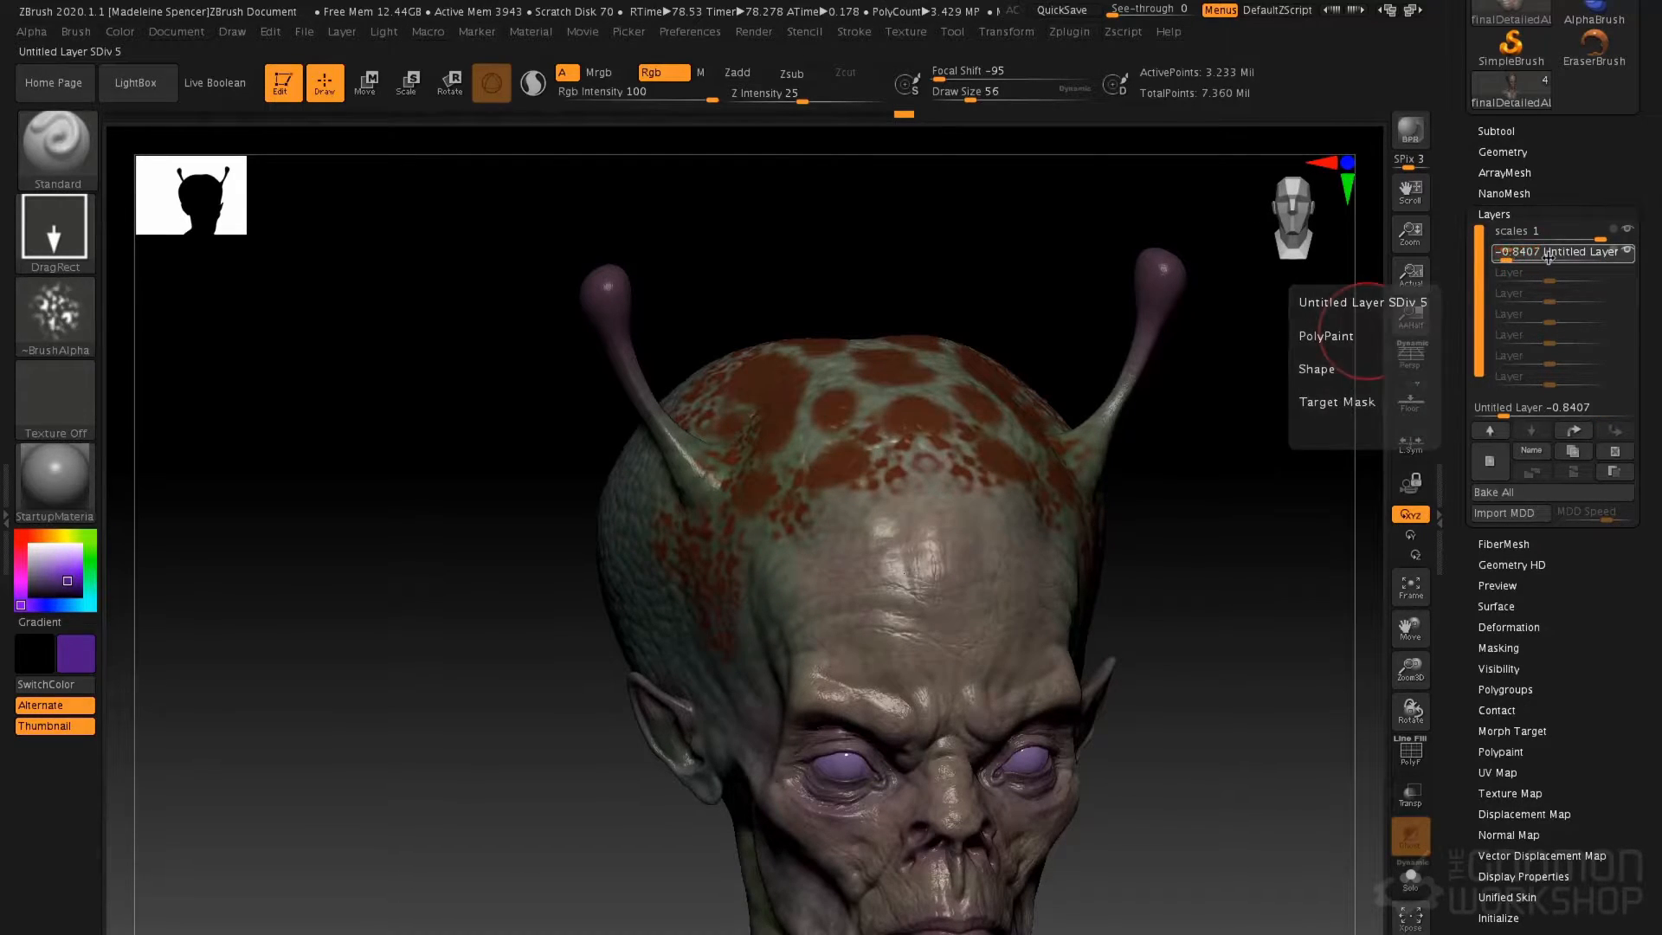
left_click_drag(1508, 257, 1589, 252)
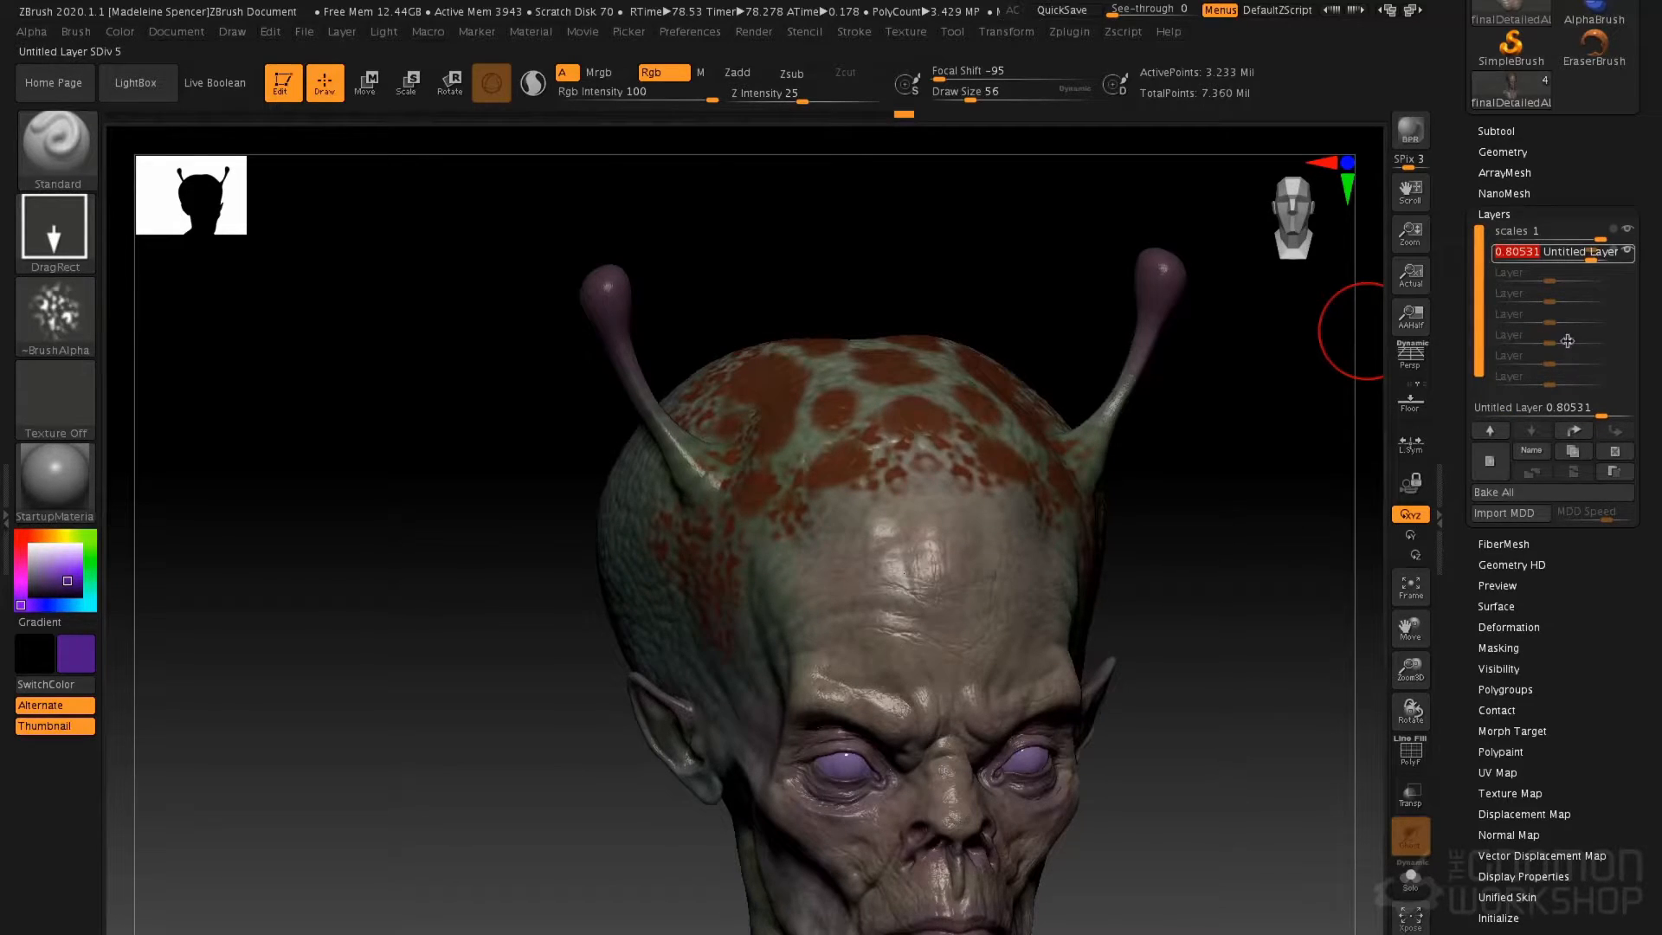
left_click(1571, 451)
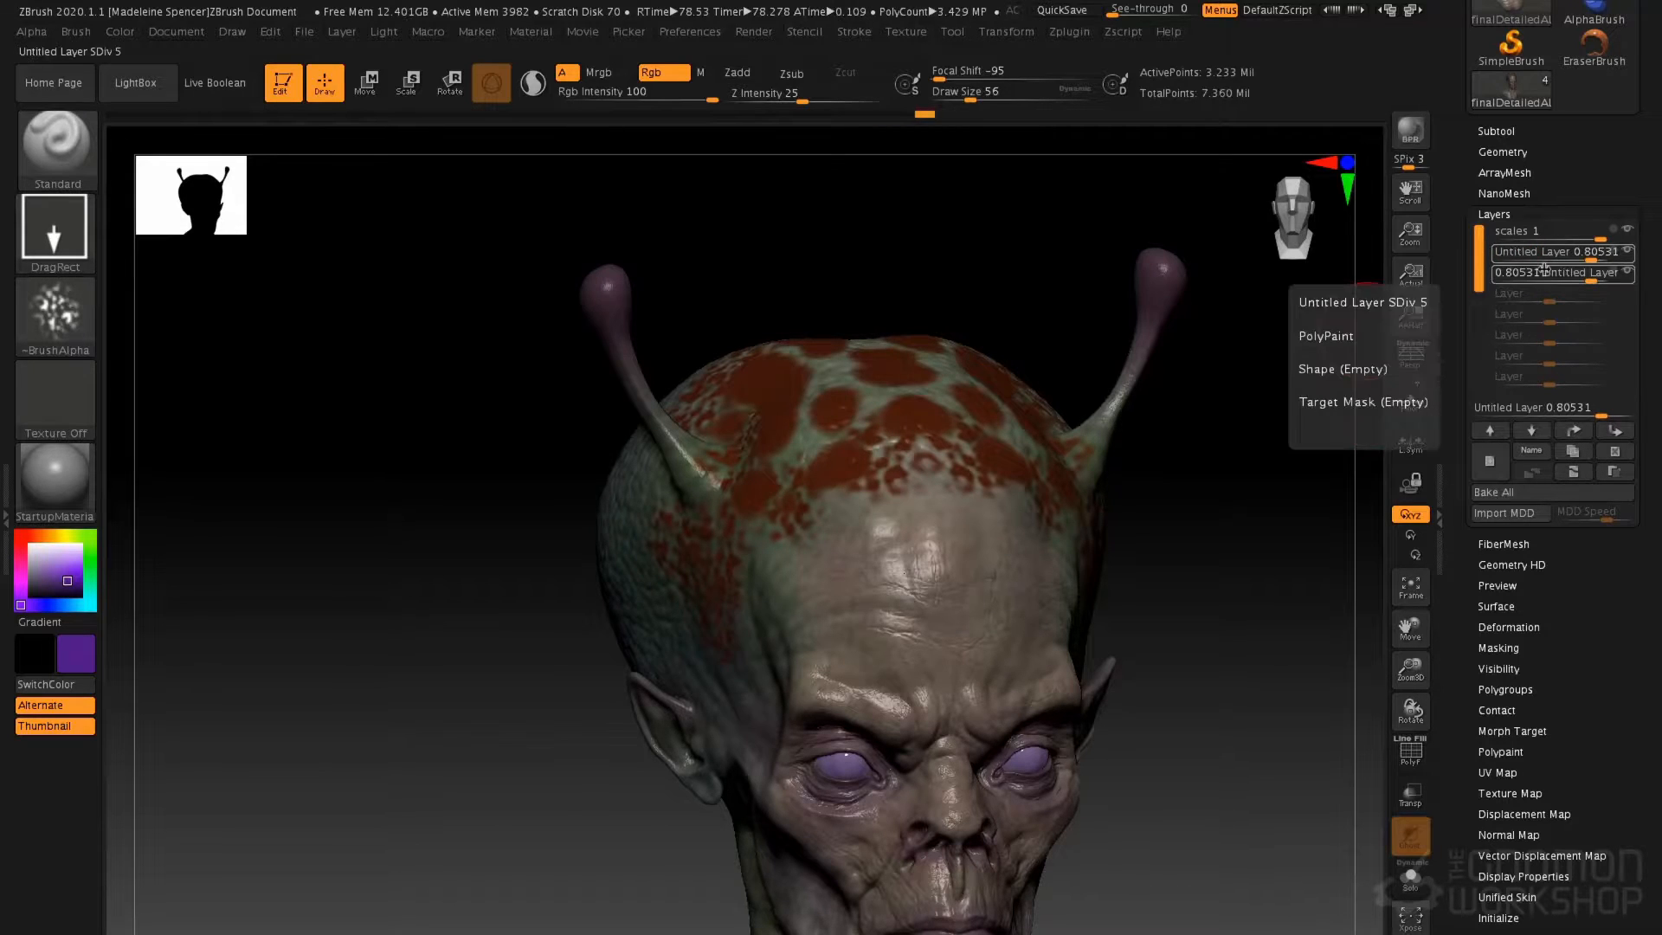
left_click_drag(1577, 276, 1617, 277)
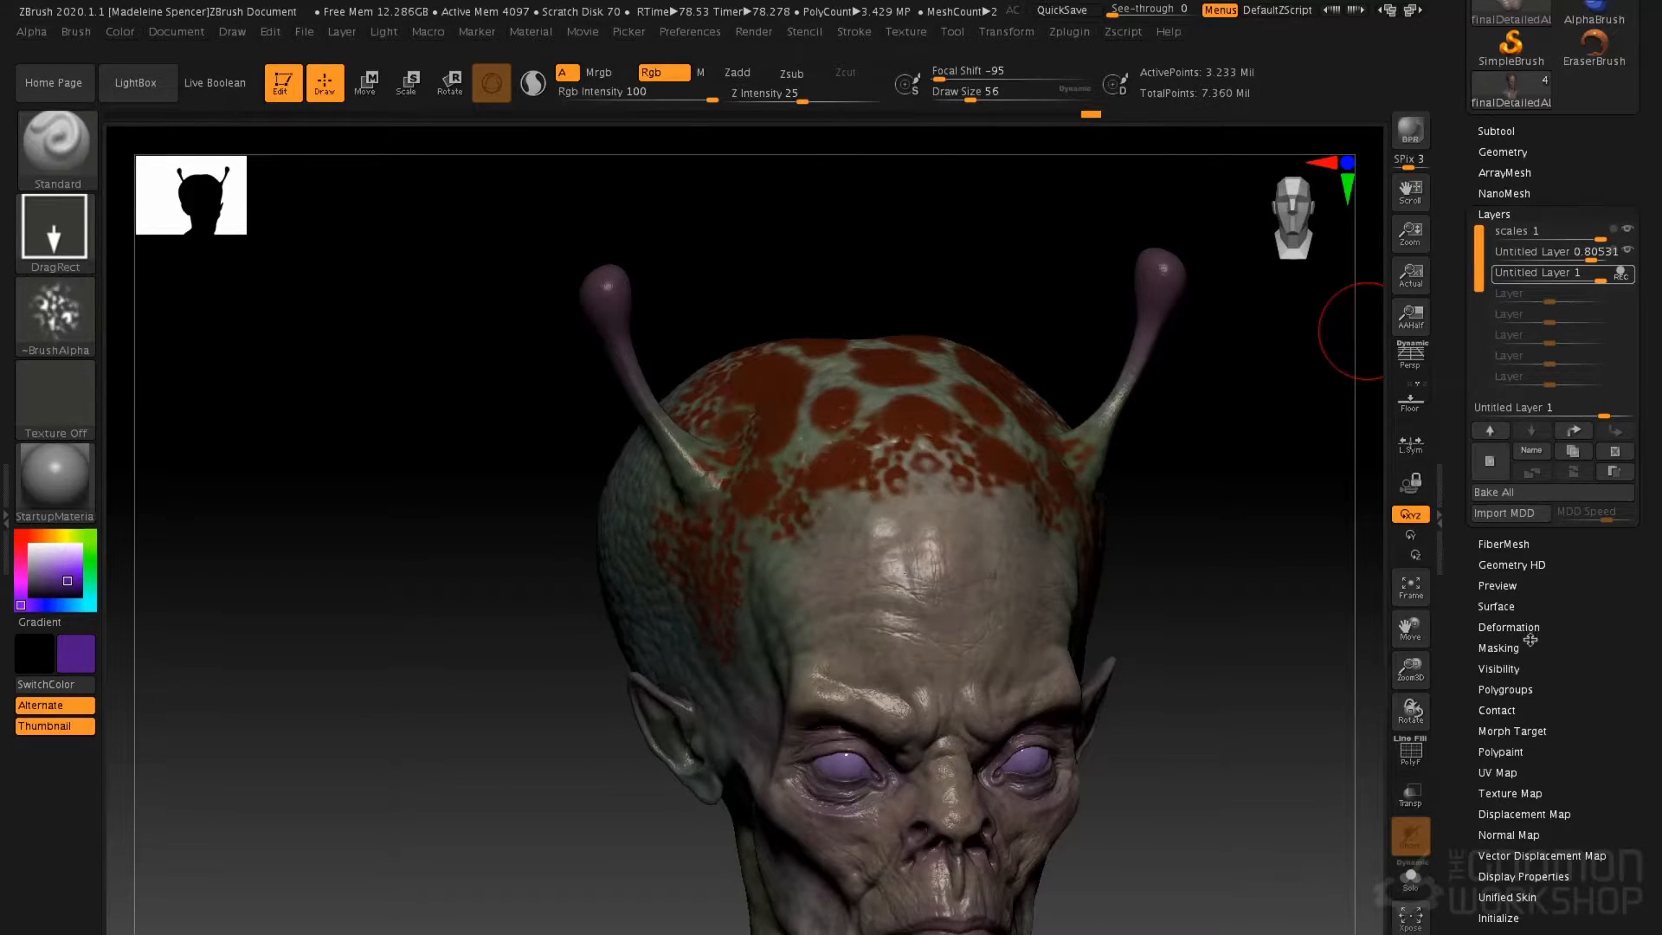
Adjust the duplicate layer's colours by sampling an orange-red spot as mask colour with tolerance 0 and setting HSV hue to -0.14497
left_click(1521, 752)
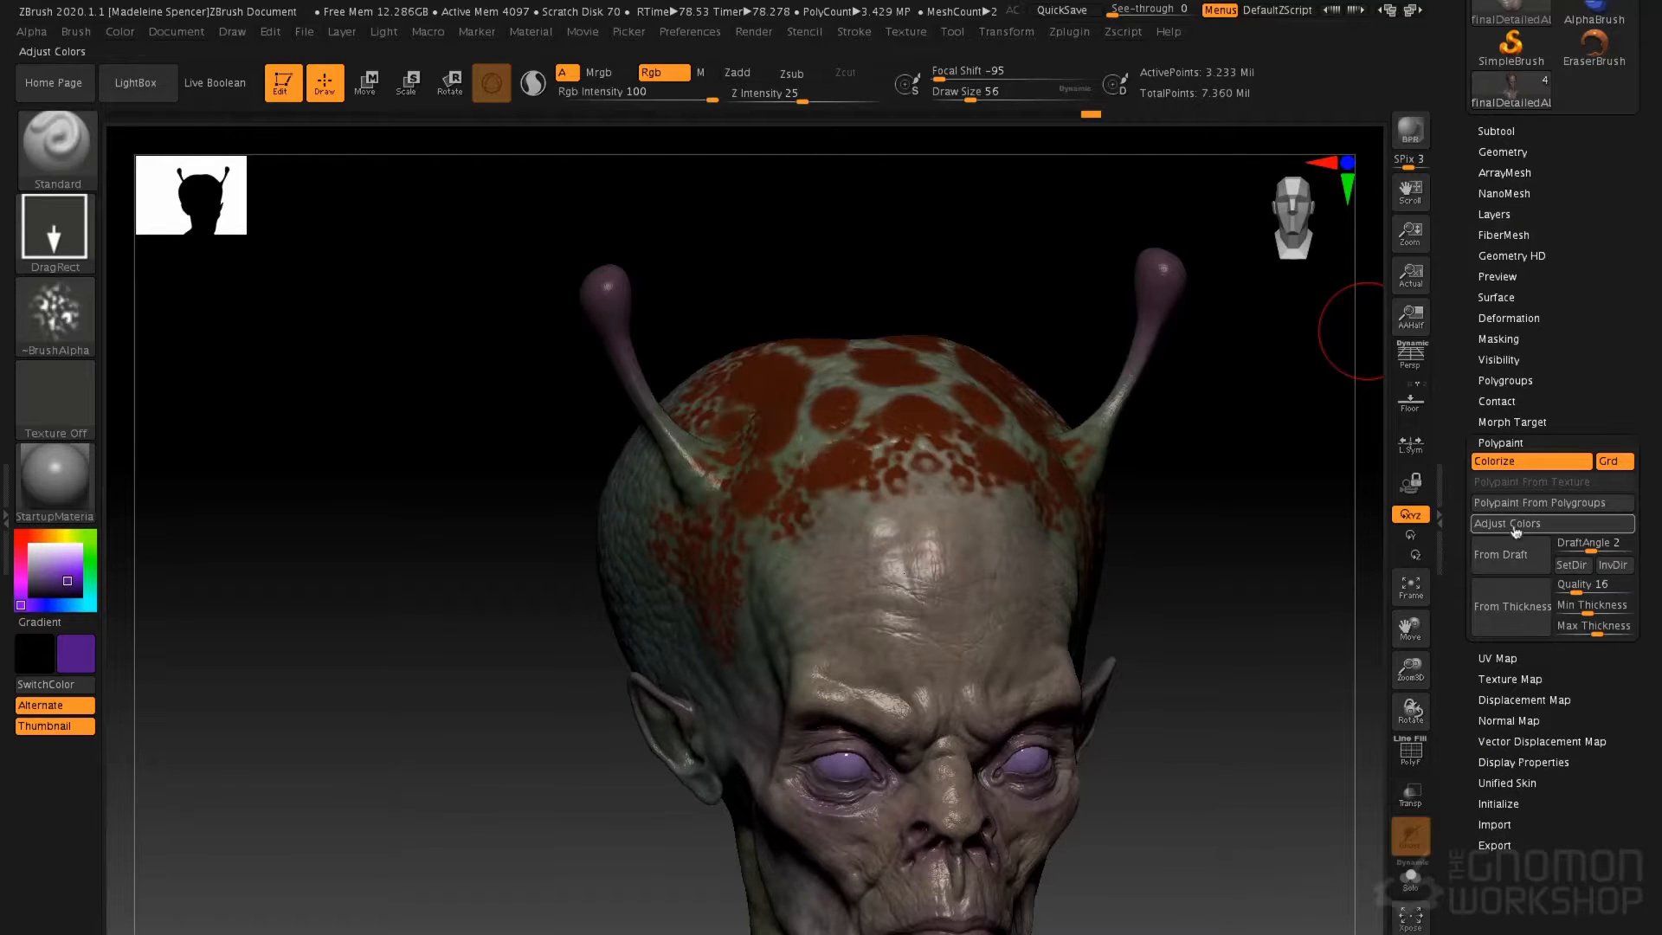
left_click(1514, 523)
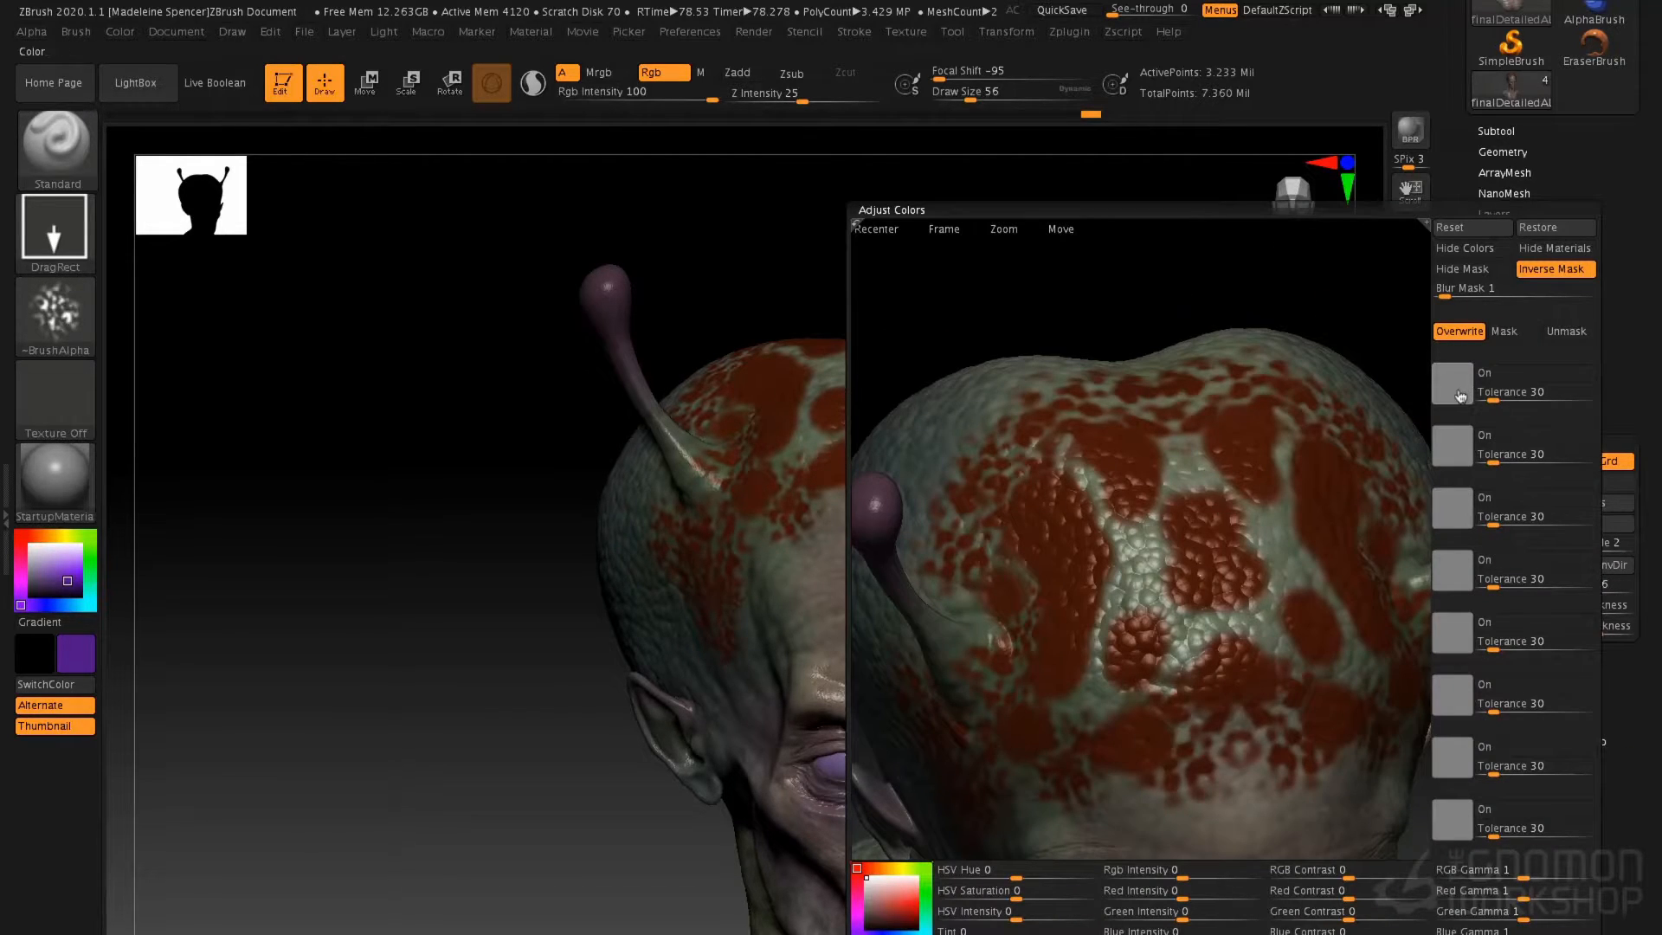
left_click(1263, 454)
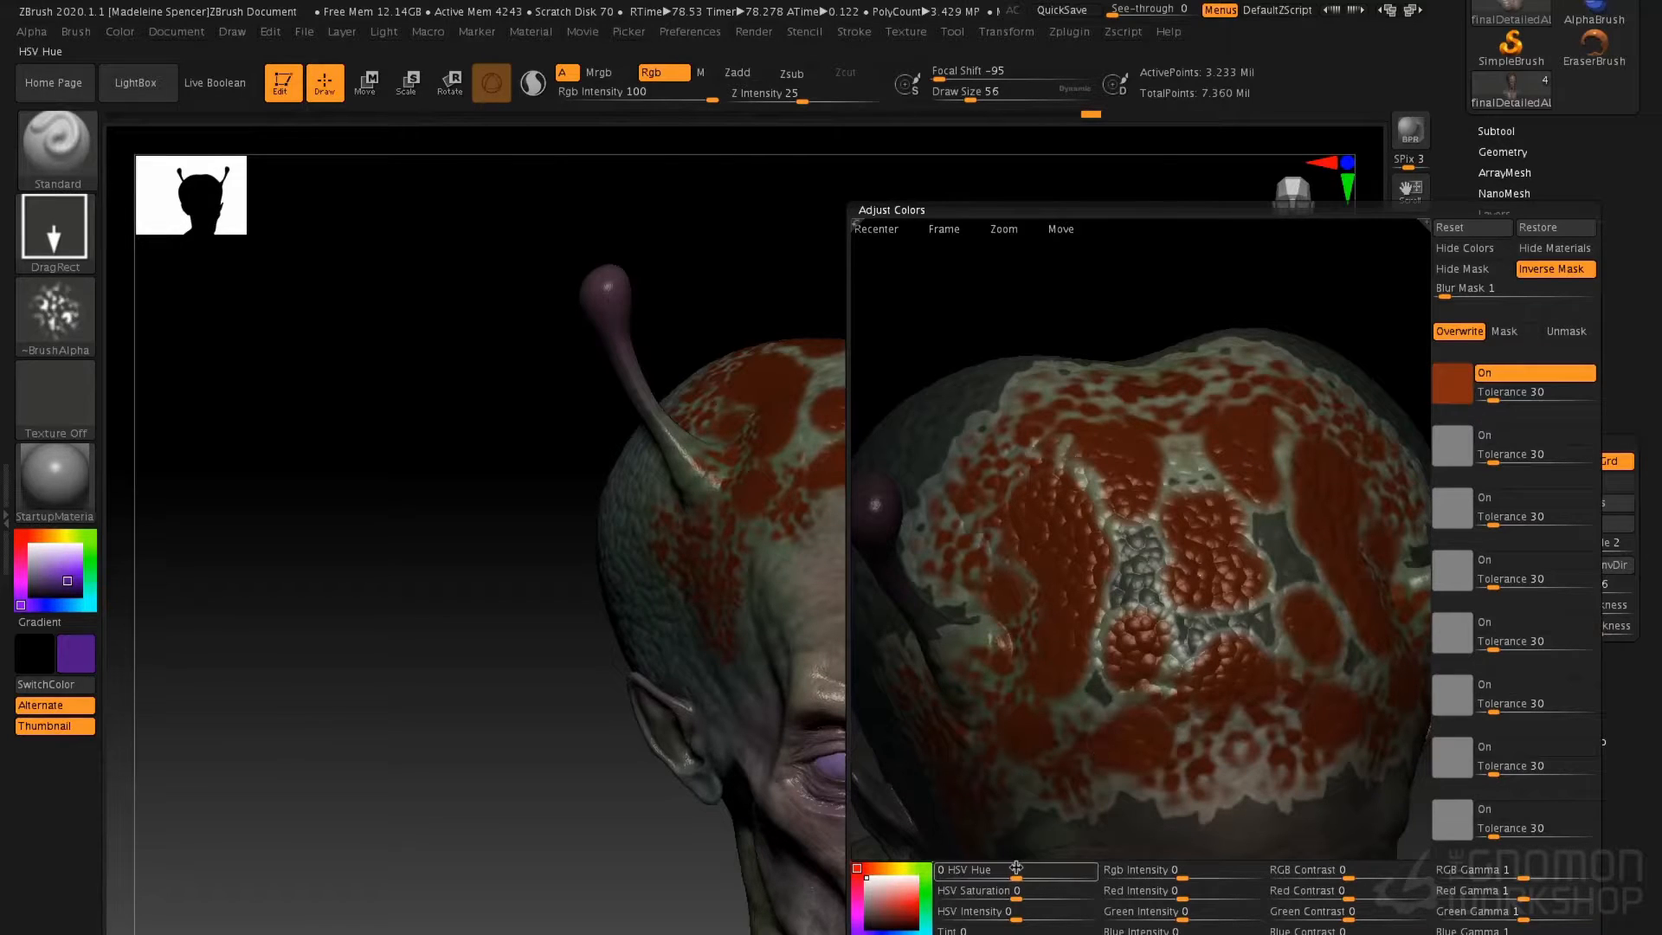
left_click_drag(995, 869, 978, 868)
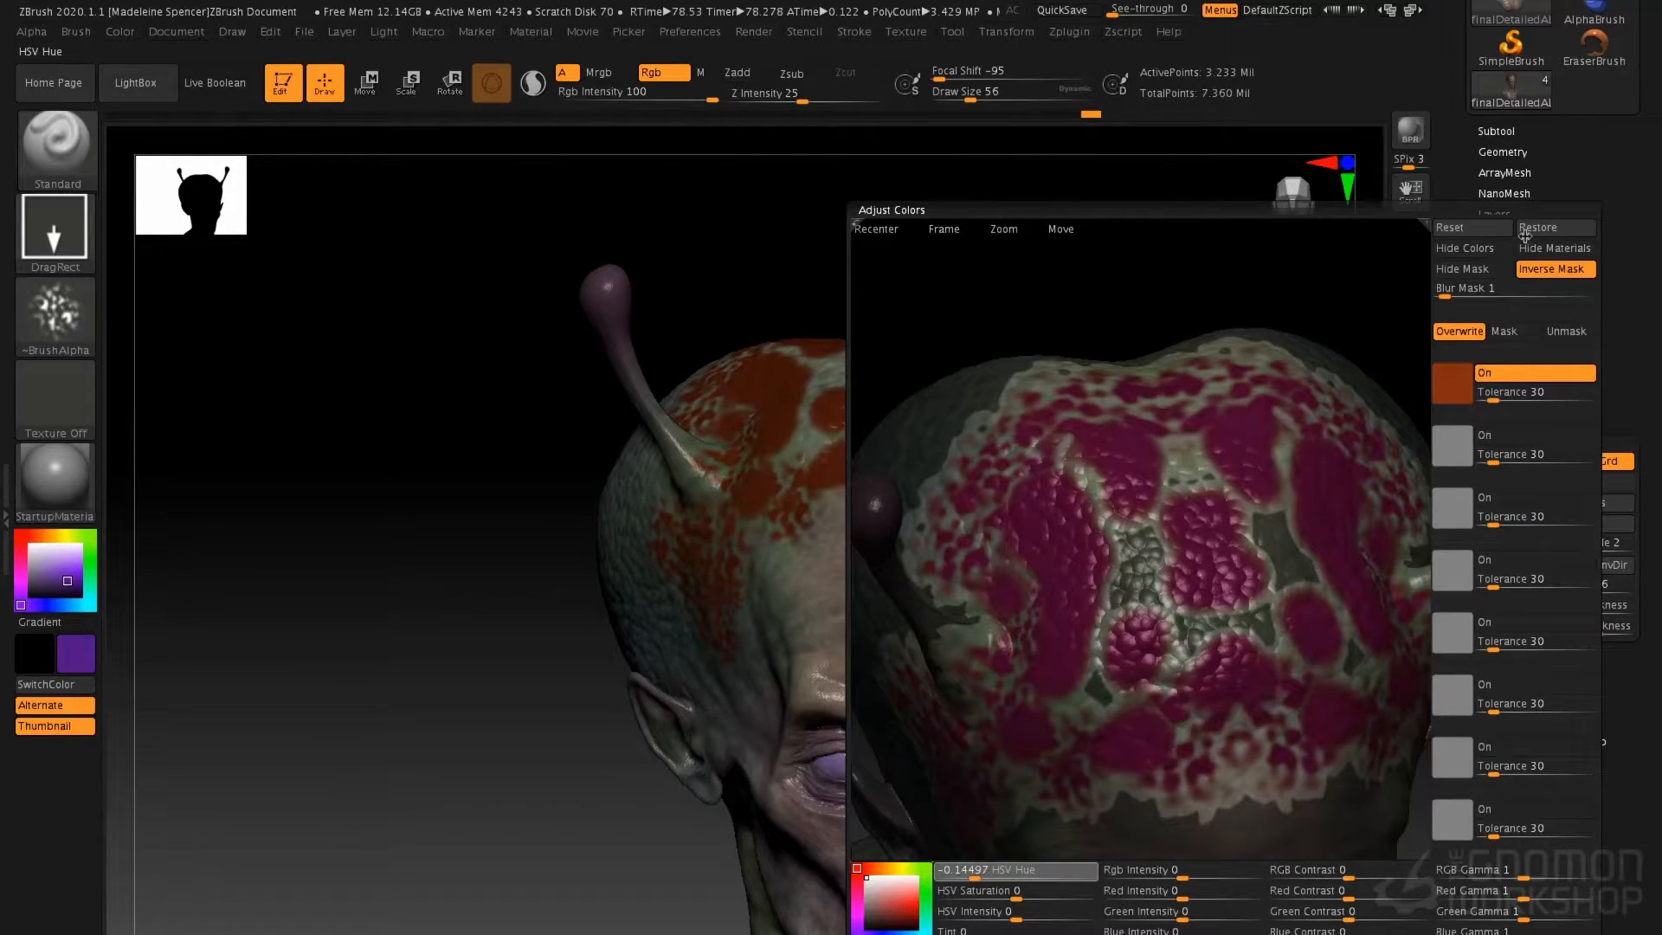
left_click(974, 870)
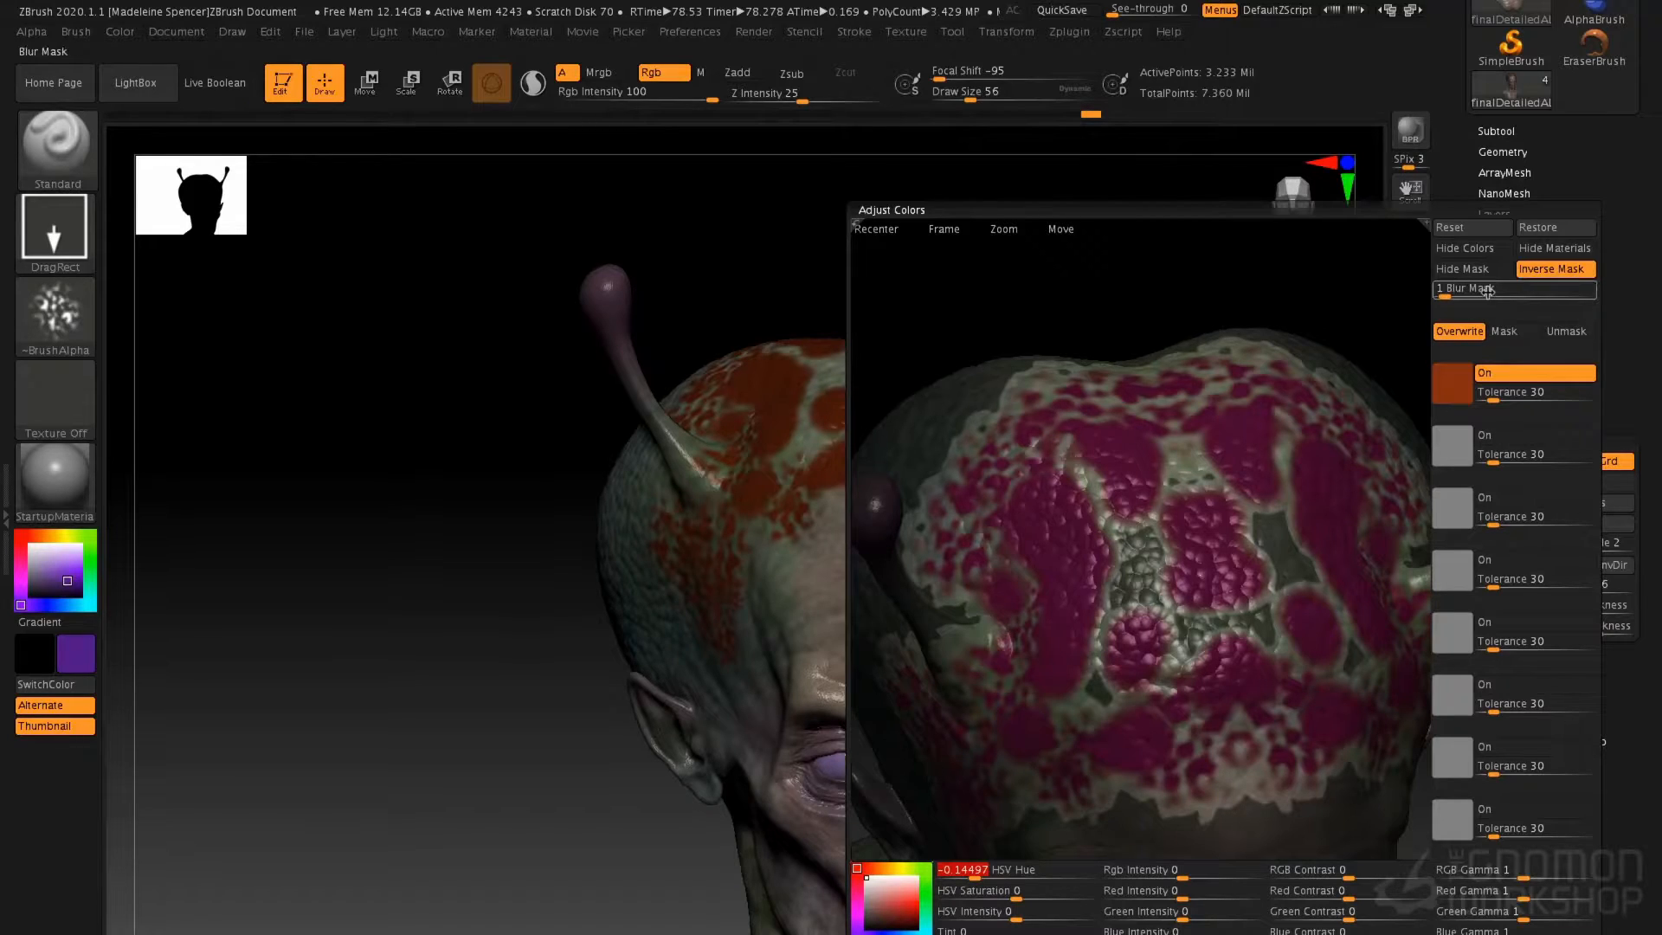
left_click_drag(1493, 398, 1477, 398)
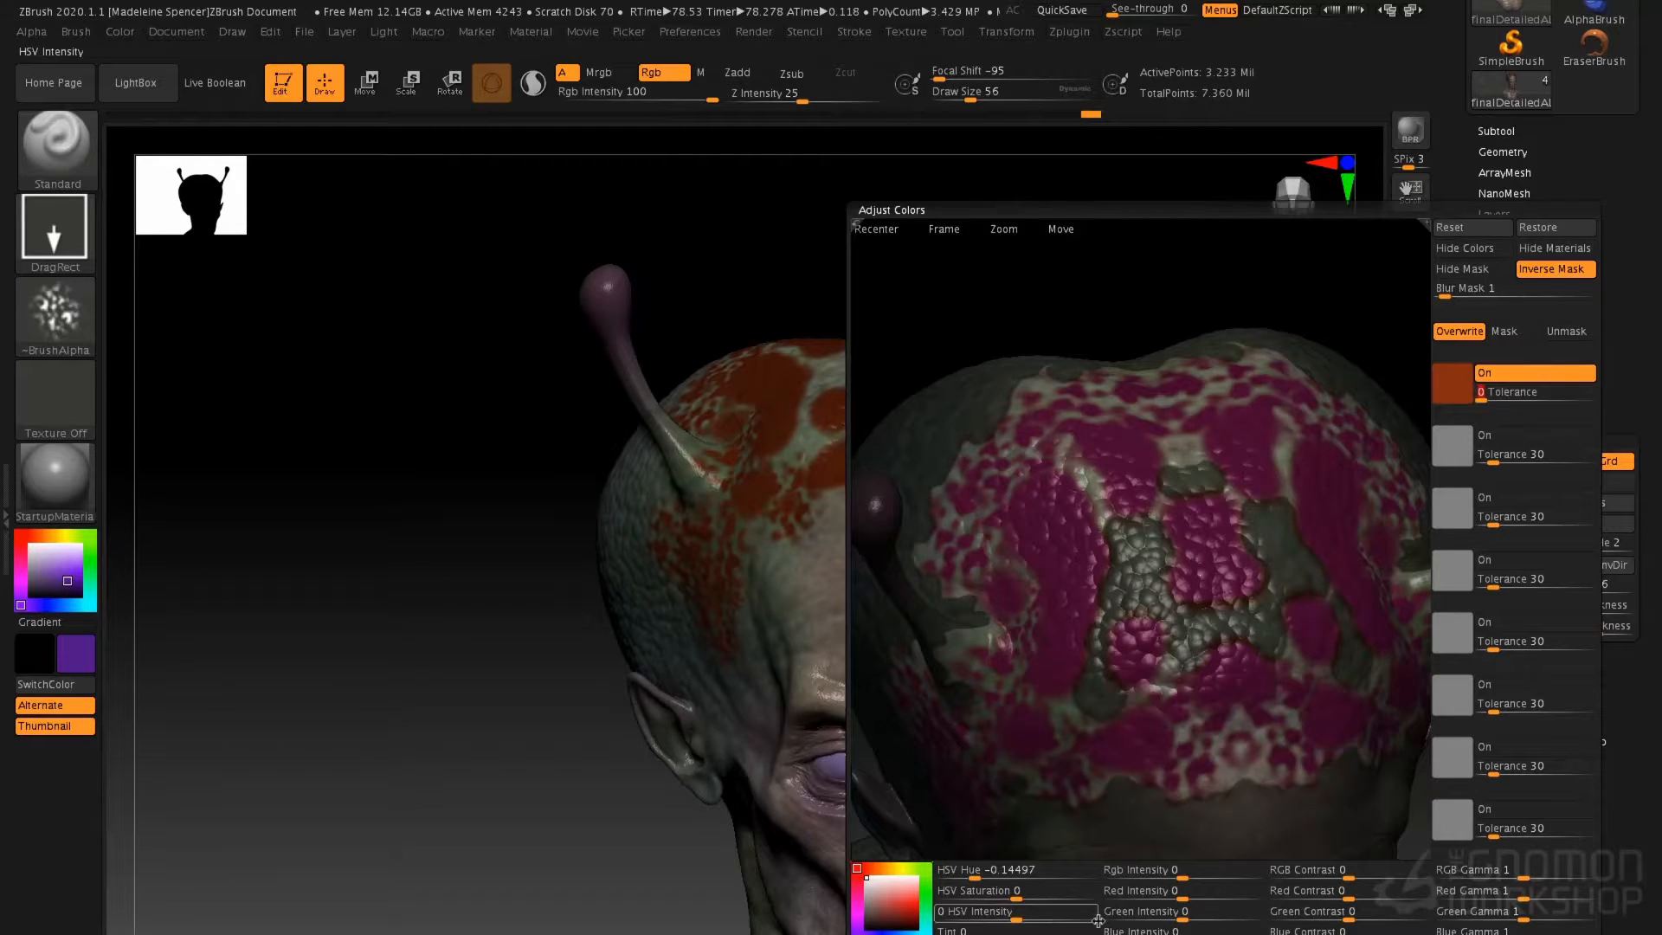
left_click(40, 51)
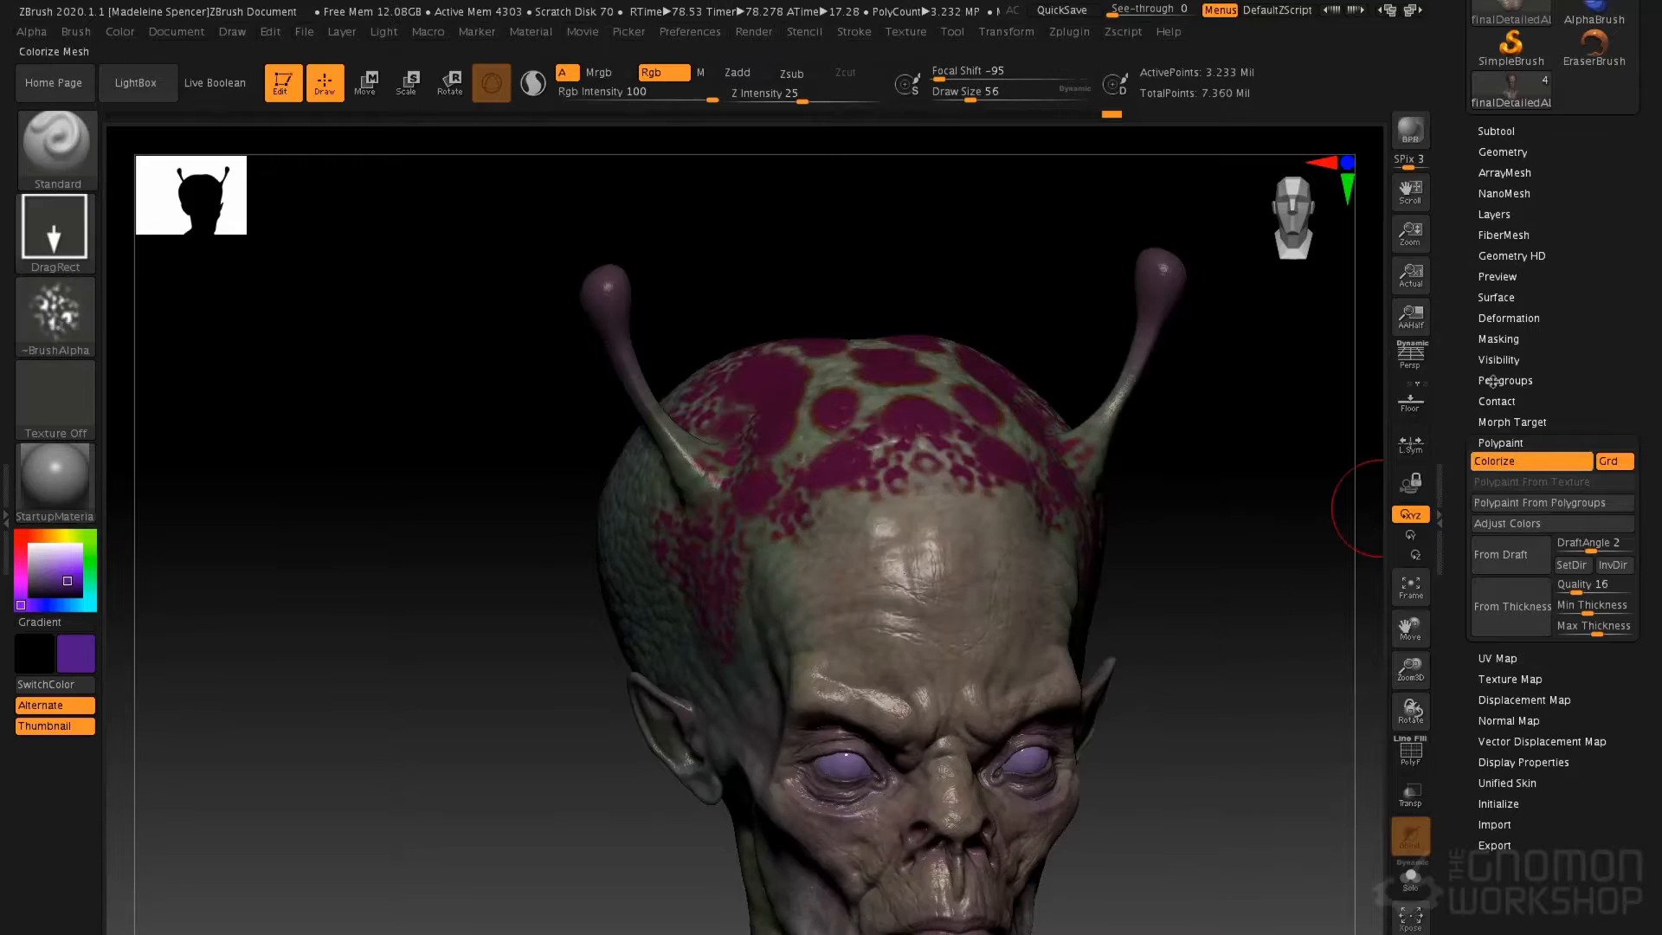
Stop recording on the duplicated spot layer, test fading its recolouring, and set its intensity to 0.8761
left_click(1494, 214)
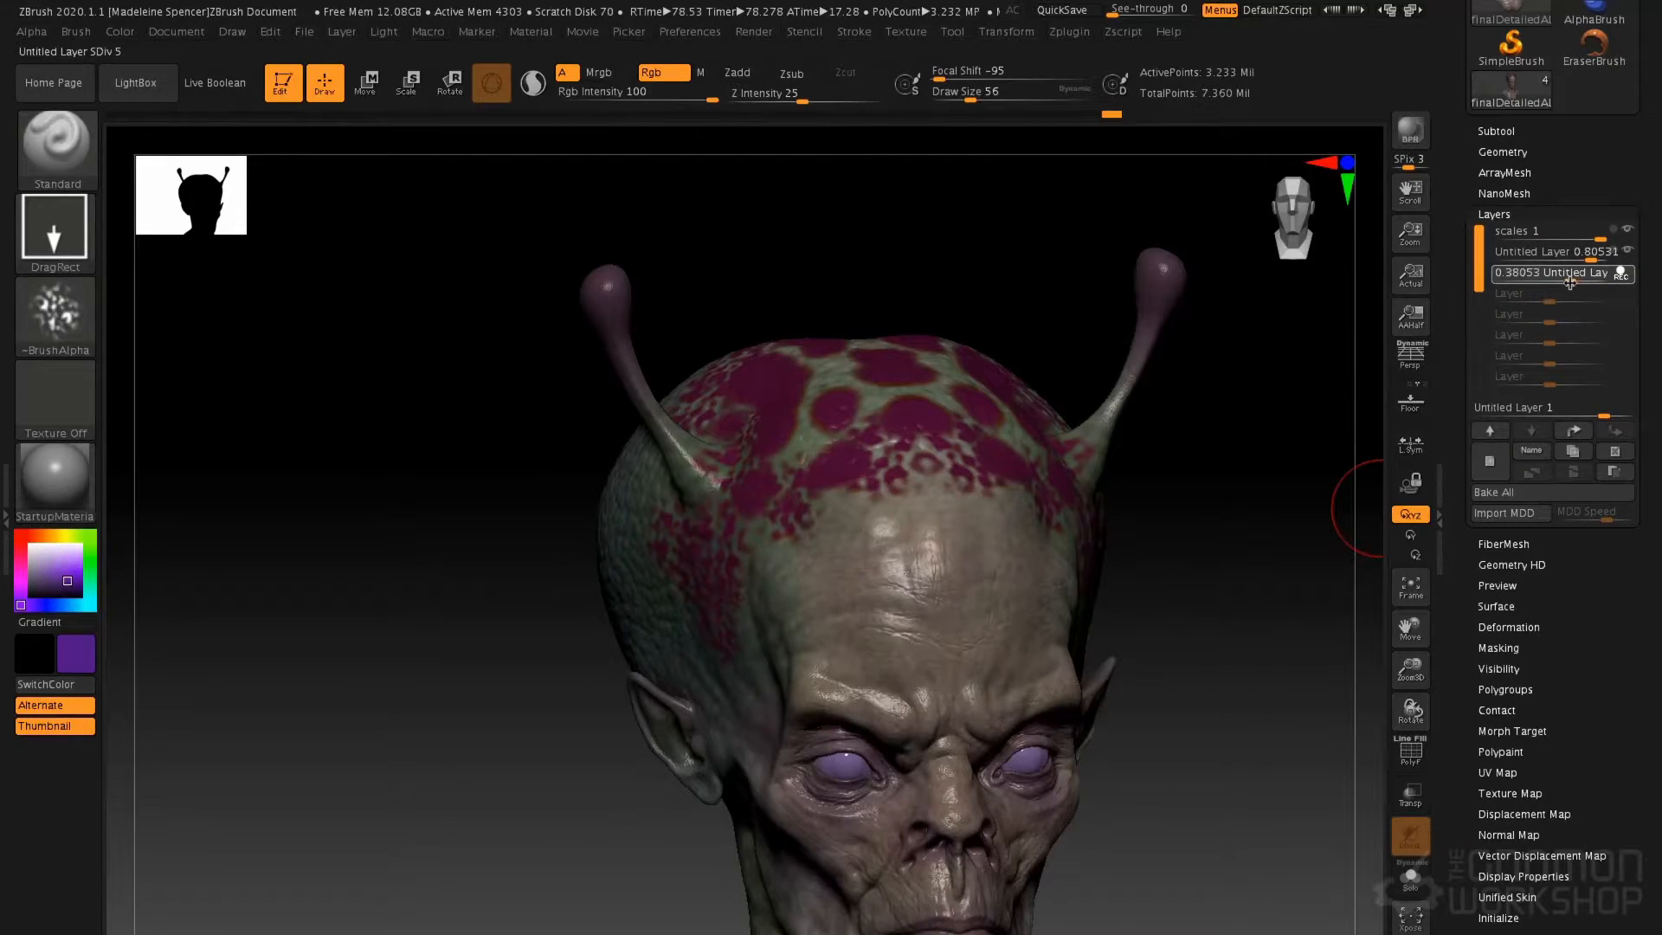
left_click(1564, 278)
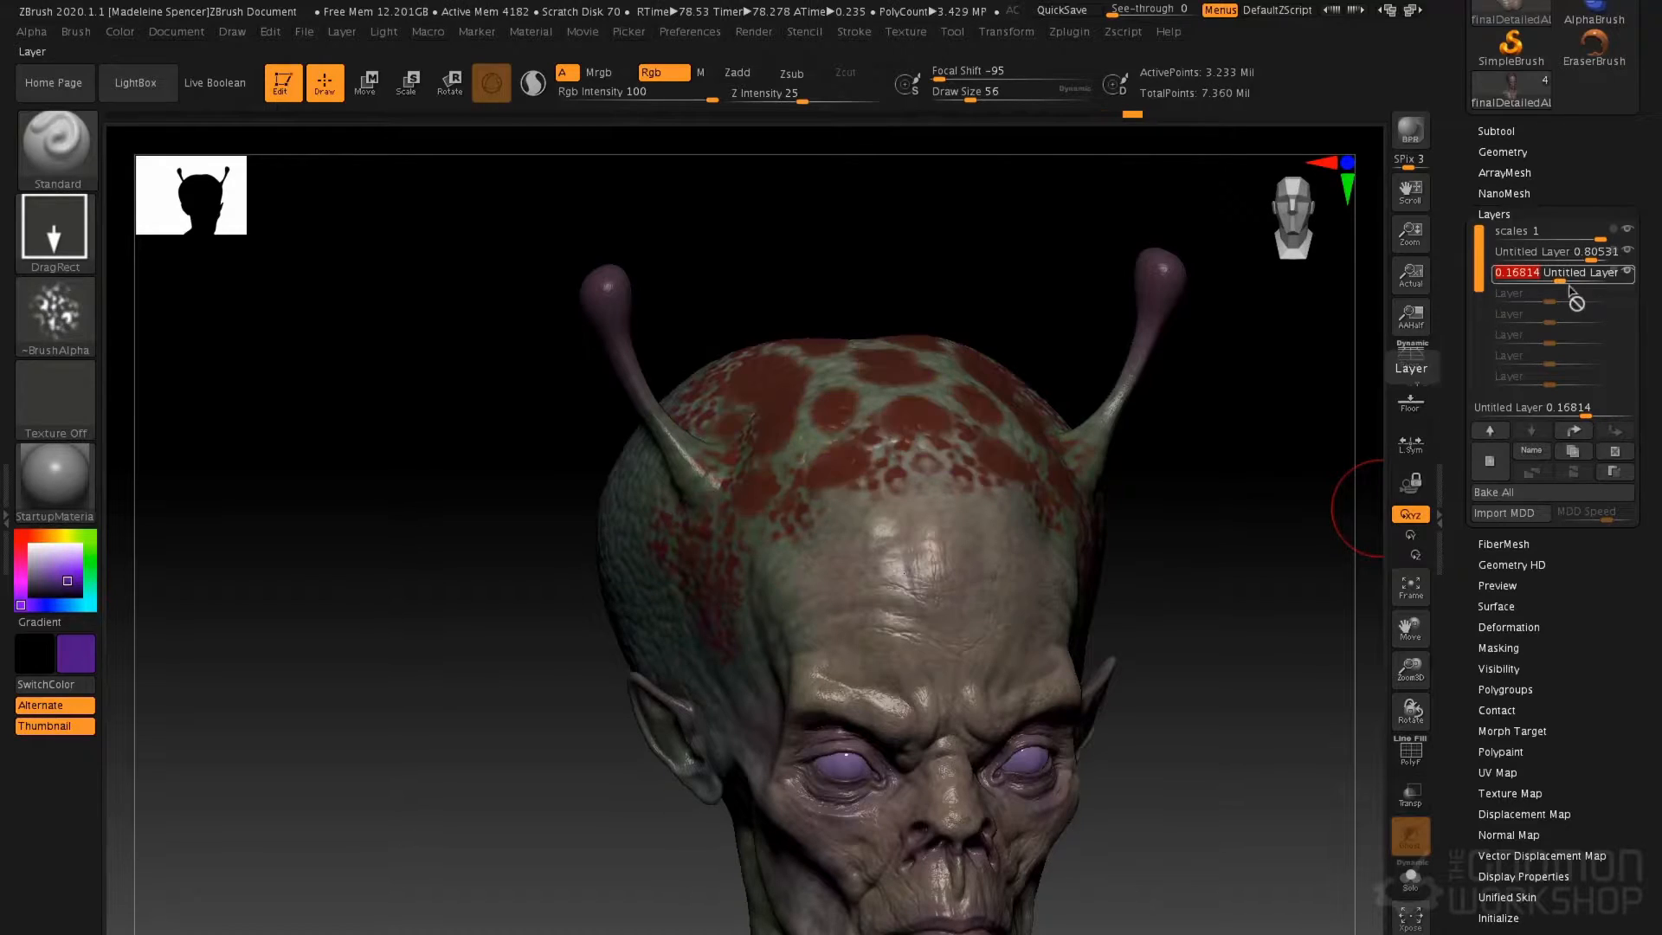
left_click_drag(1559, 278, 1602, 275)
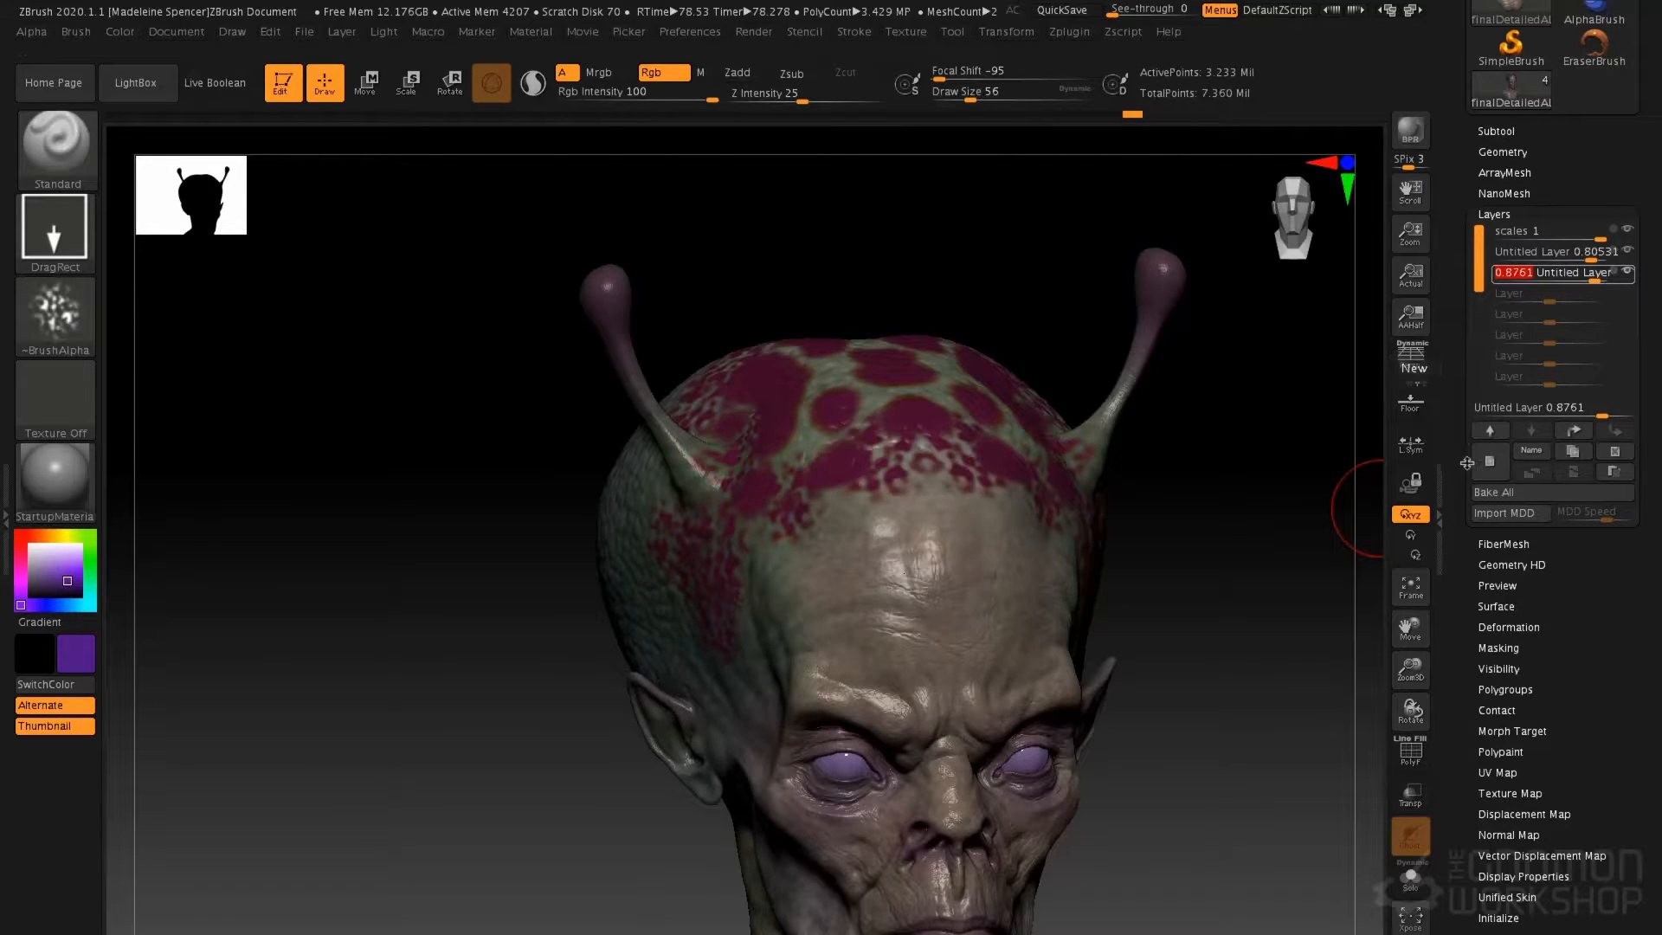
Mask the scalp spots by polypaint from a sampled red spot colour with adjusted blur and tolerance, and invert the mask
left_click(1504, 647)
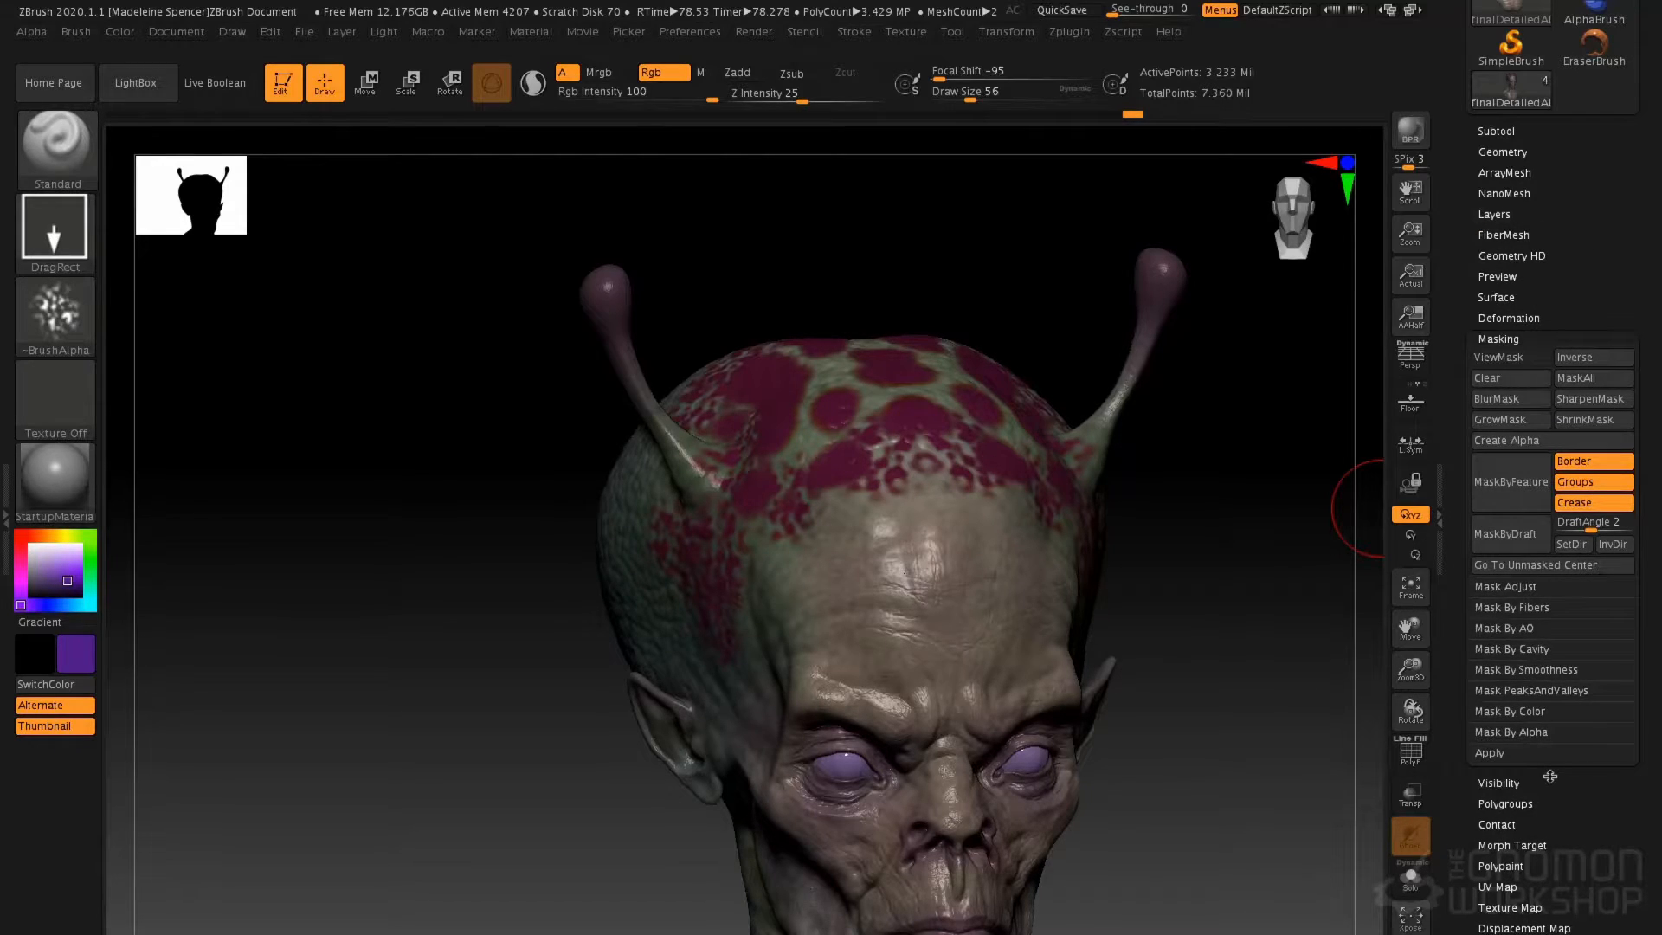
left_click(1542, 712)
left_click(1541, 732)
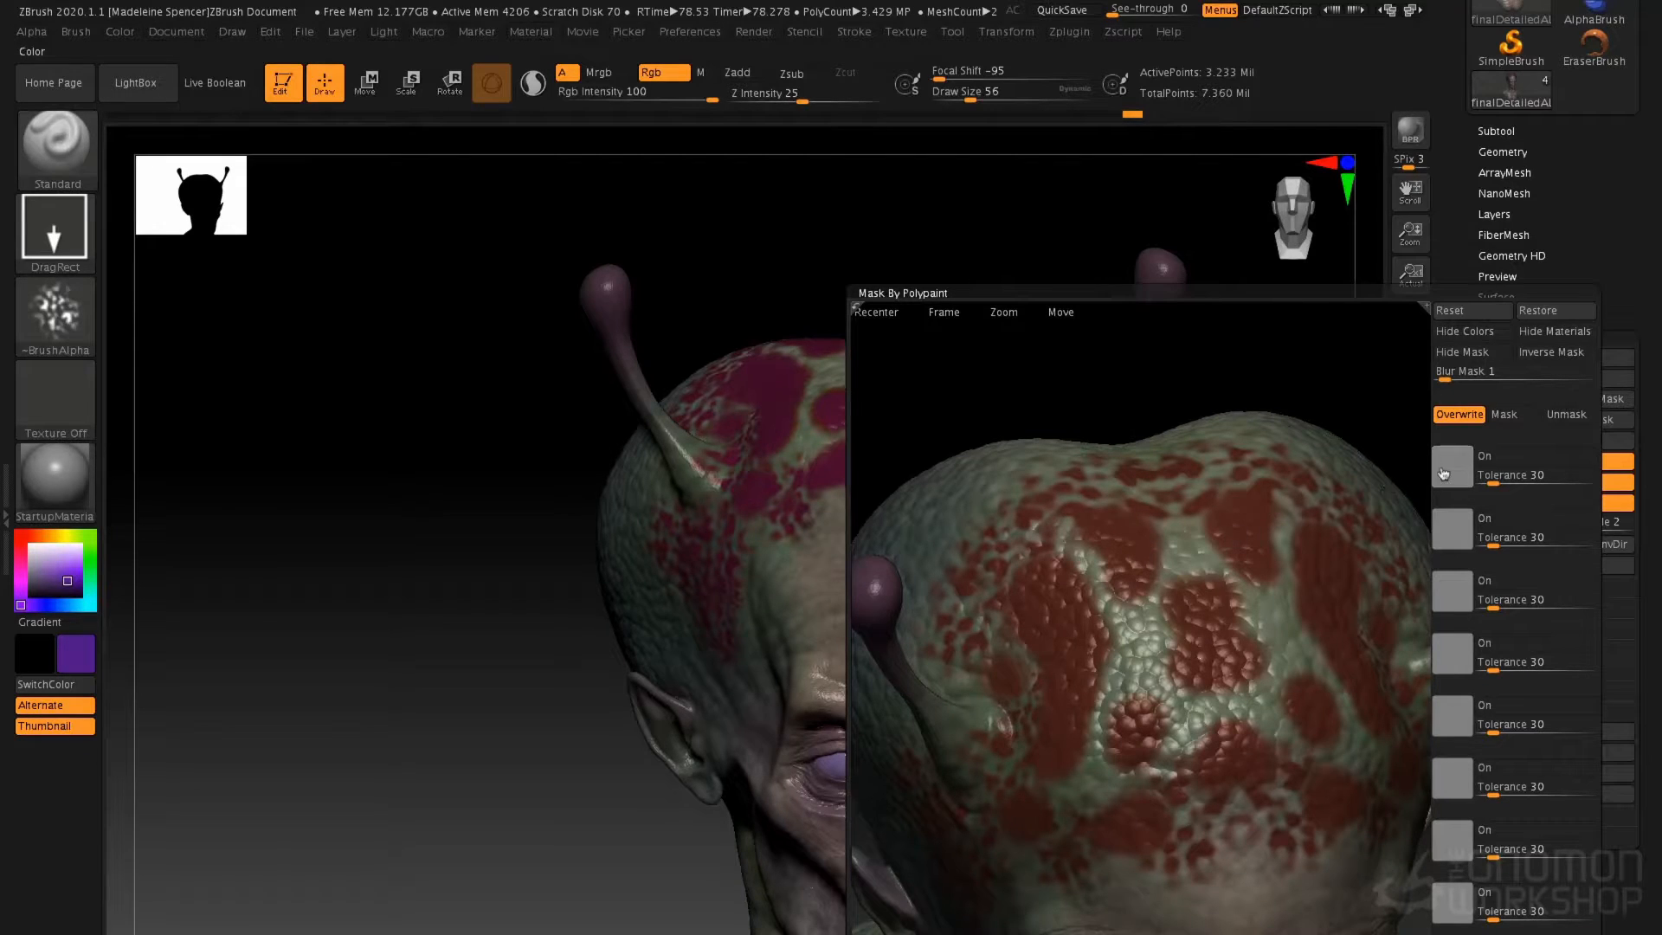
left_click_drag(1132, 597, 1073, 639)
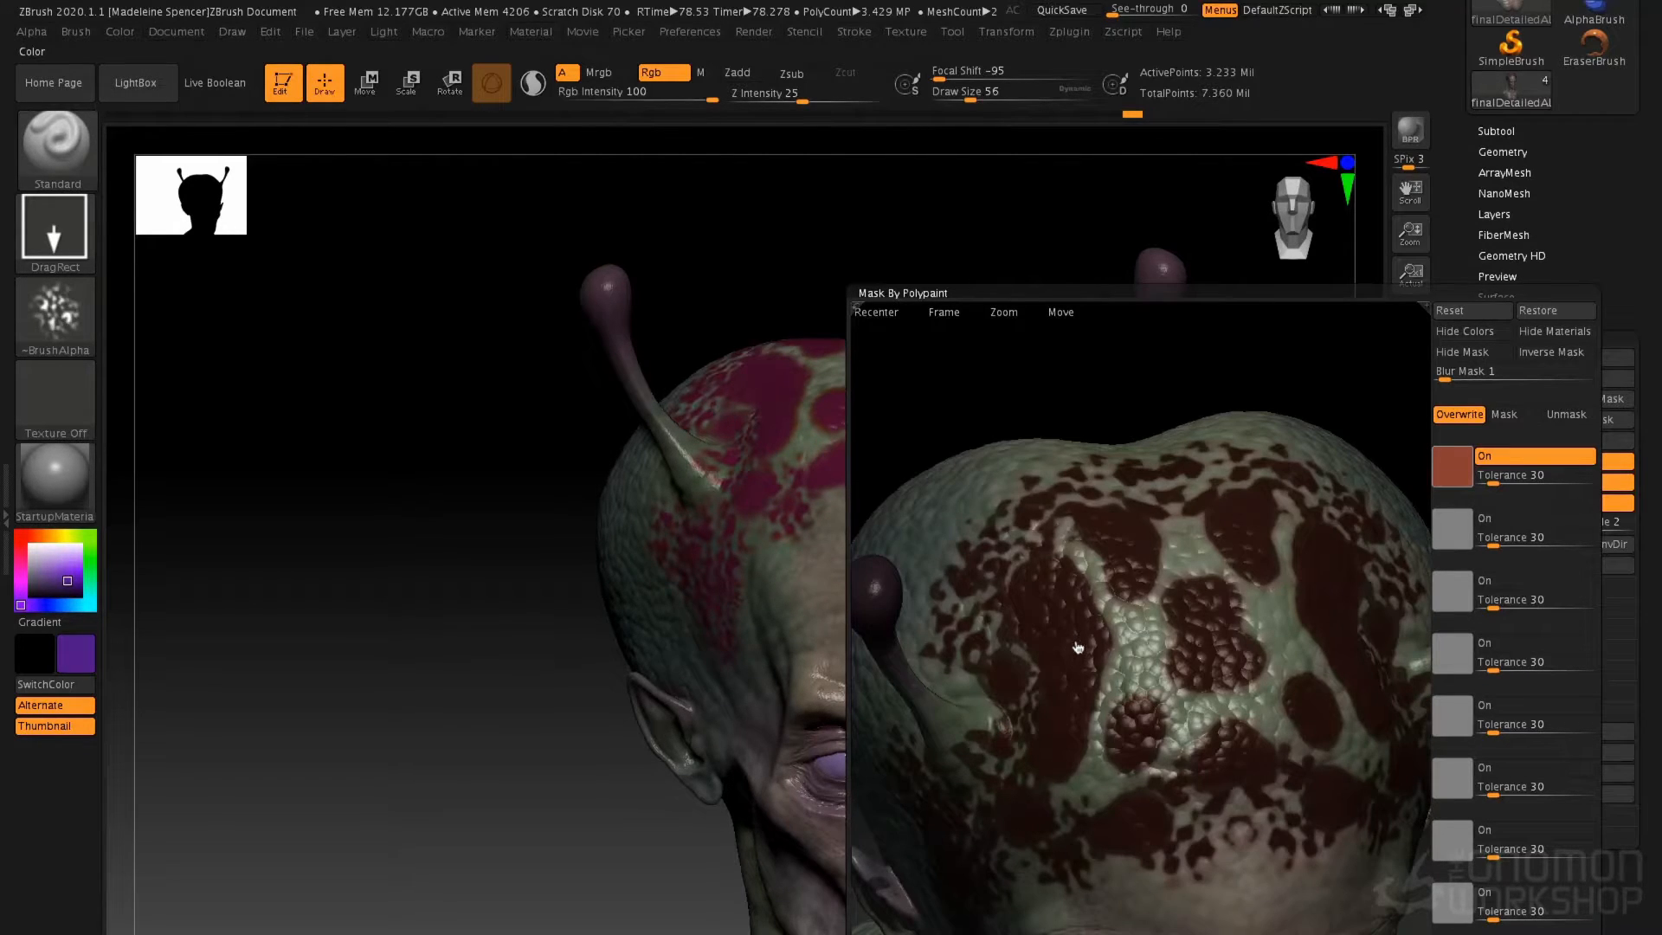
left_click(1443, 372)
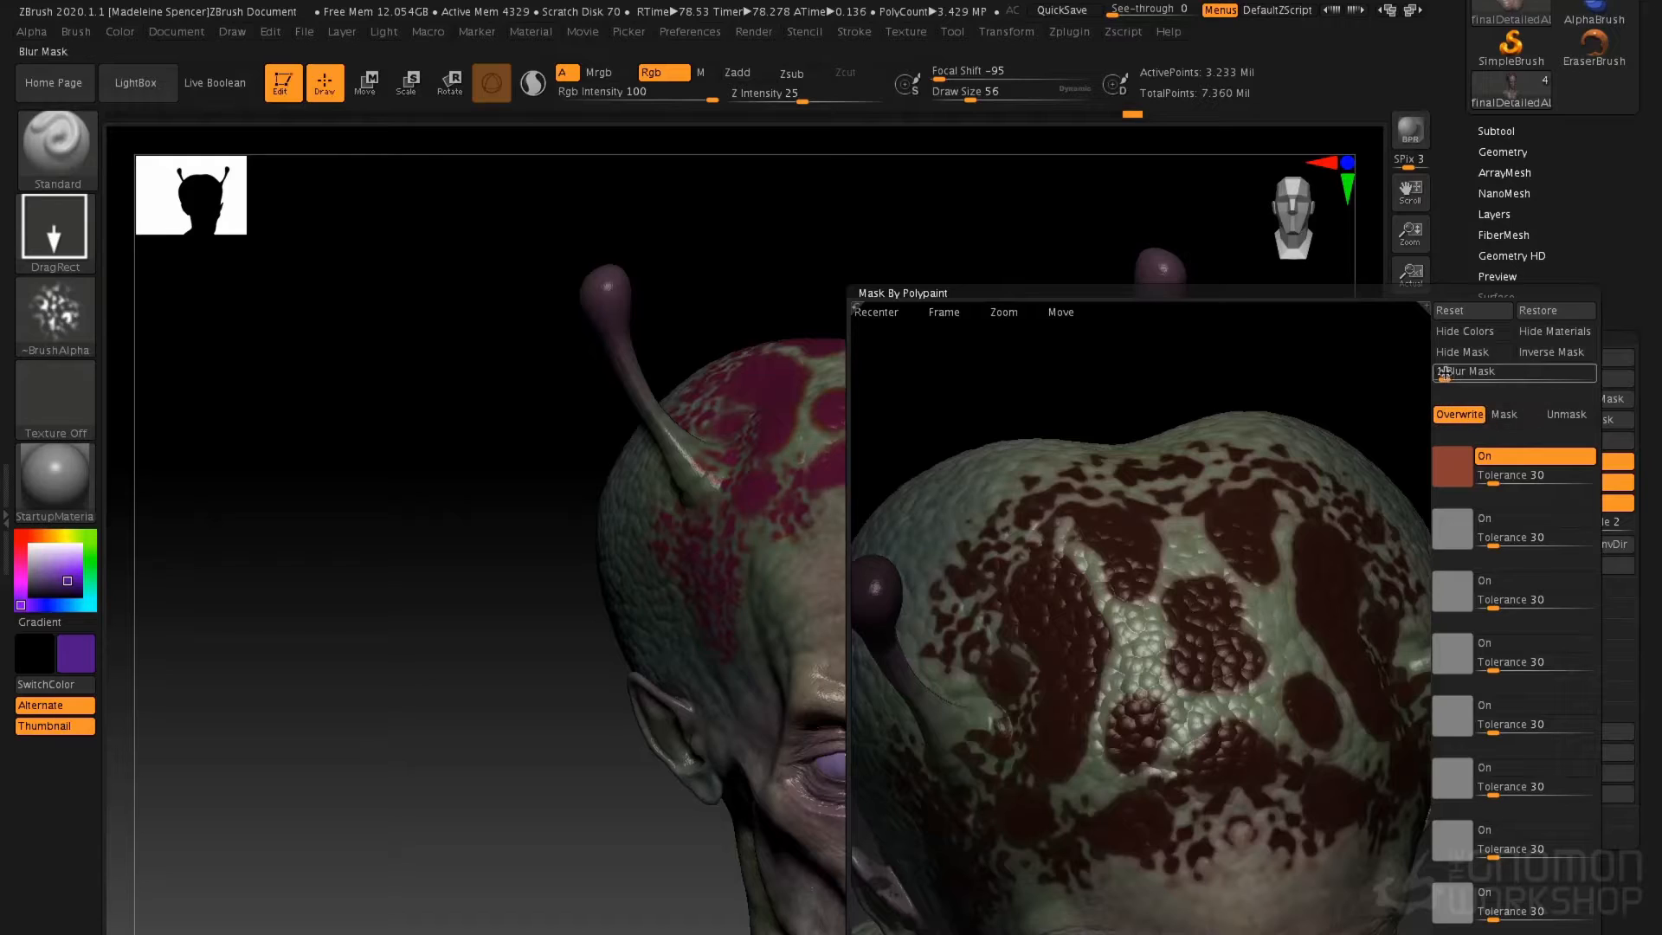
left_click_drag(1447, 379, 1461, 379)
left_click_drag(1493, 479, 1482, 483)
left_click(1190, 931)
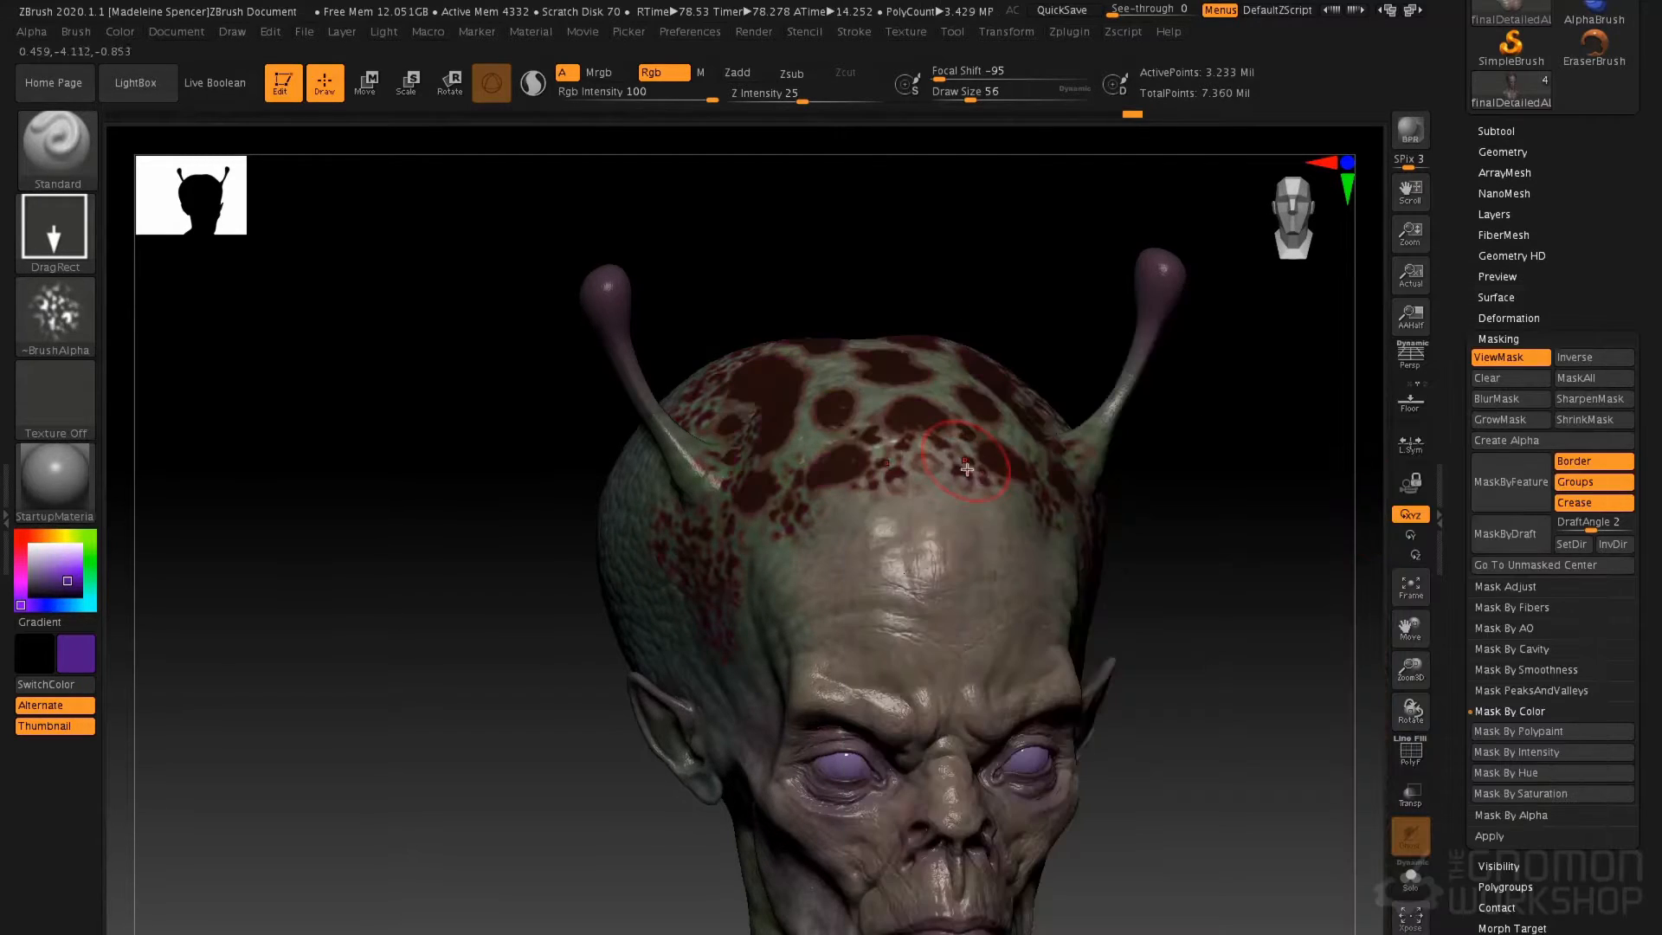
mouse_move(1066, 359)
left_mouse_down()
mouse_move(1064, 468)
mouse_move(1019, 432)
left_mouse_up()
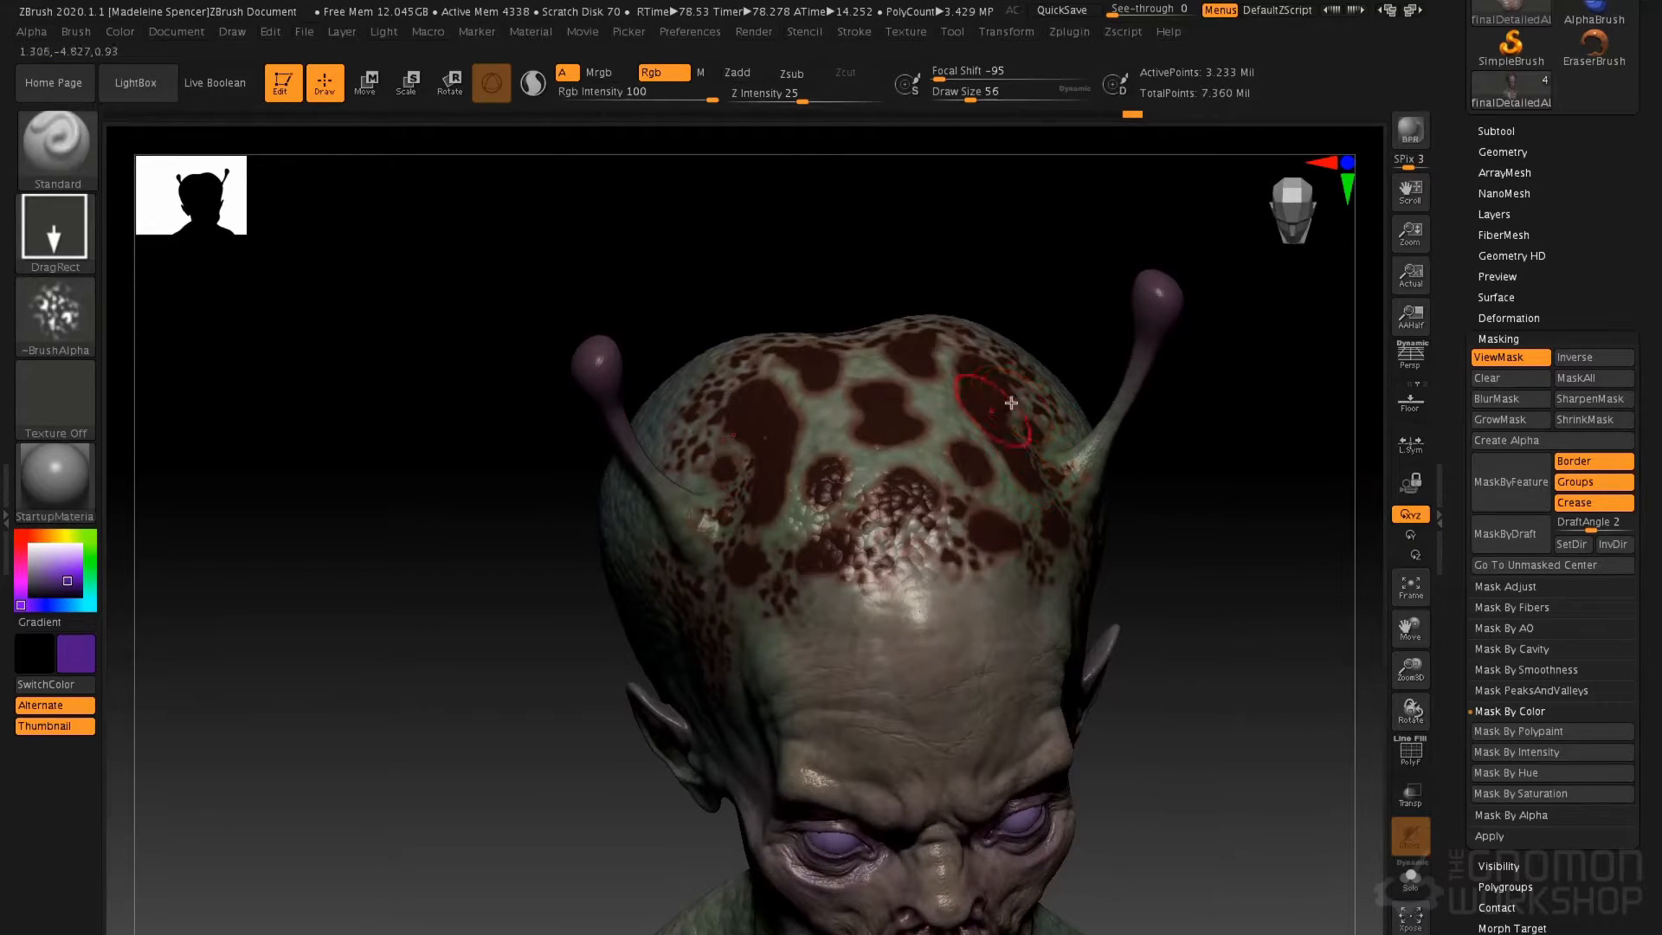
left_click(1208, 515, "ctrl")
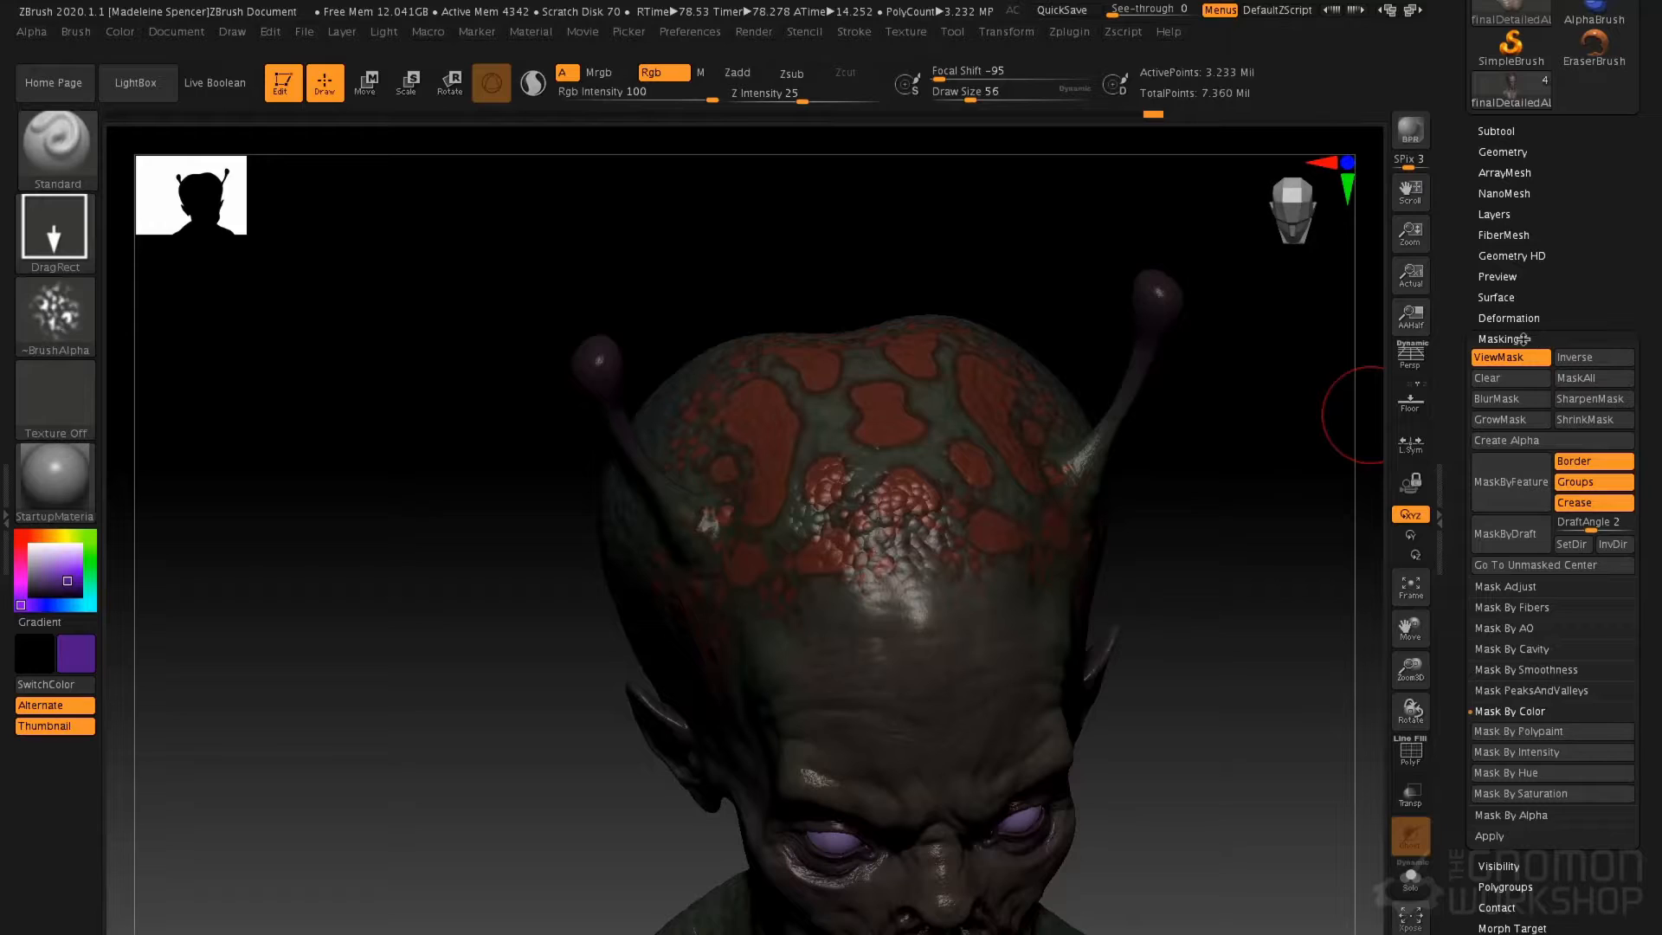
Recolour the unmasked spots with Adjust Colors at HSV hue -0.18572 and clear the mask from the bust
left_click(1522, 338)
left_click(1521, 444)
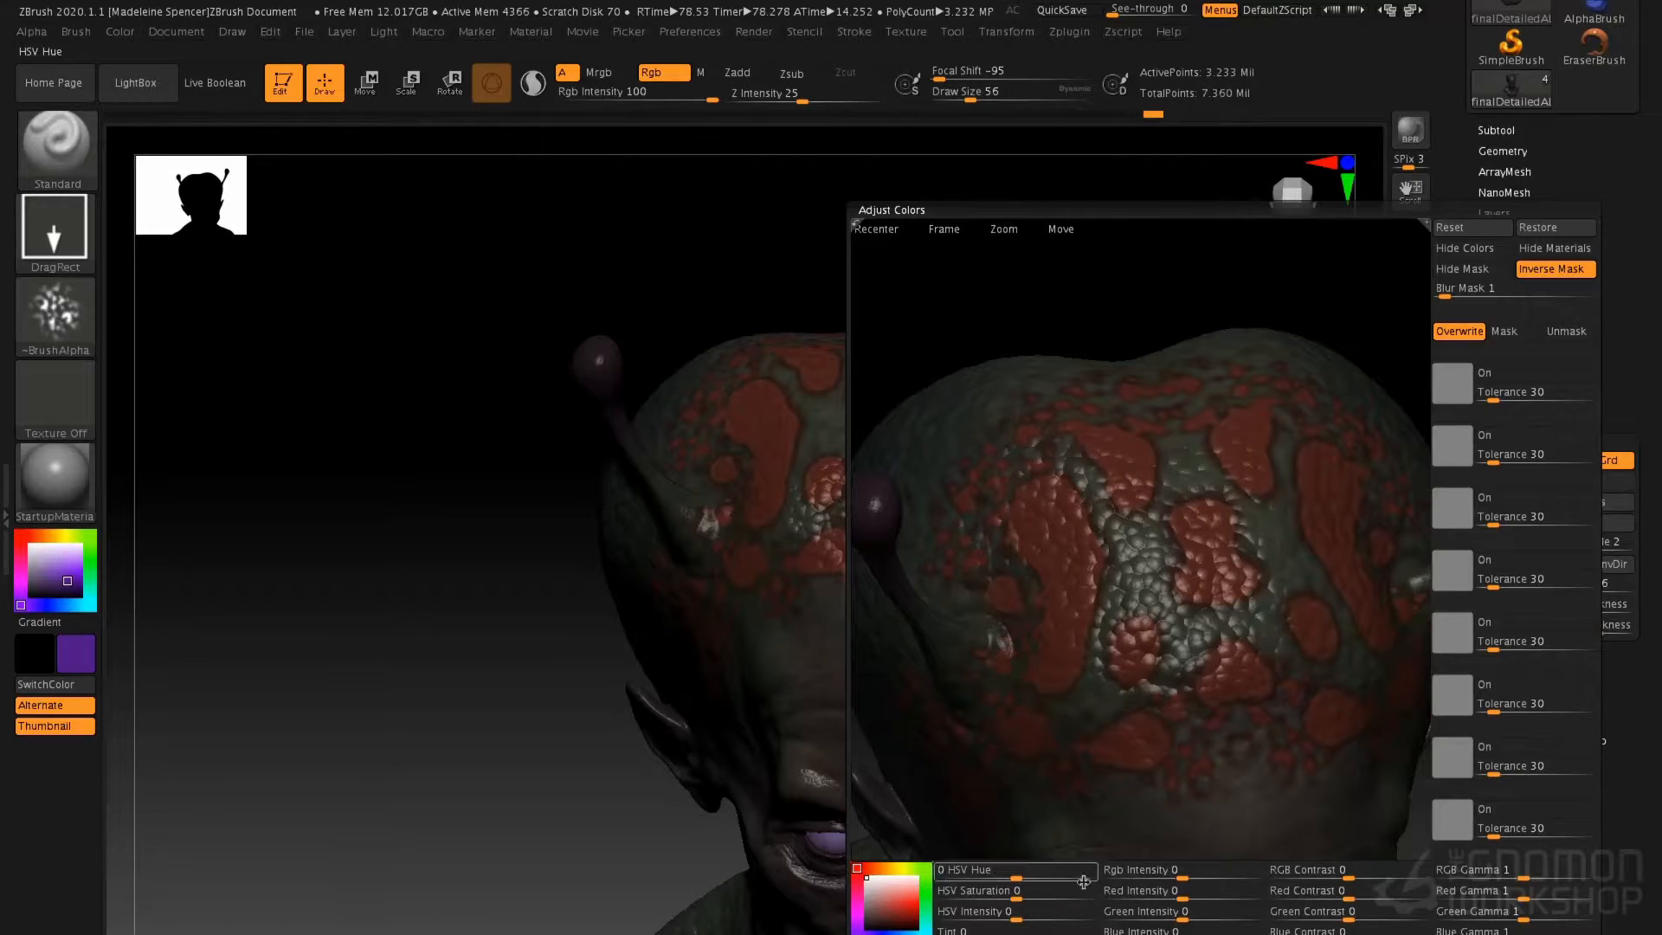
left_click_drag(1007, 878, 1003, 878)
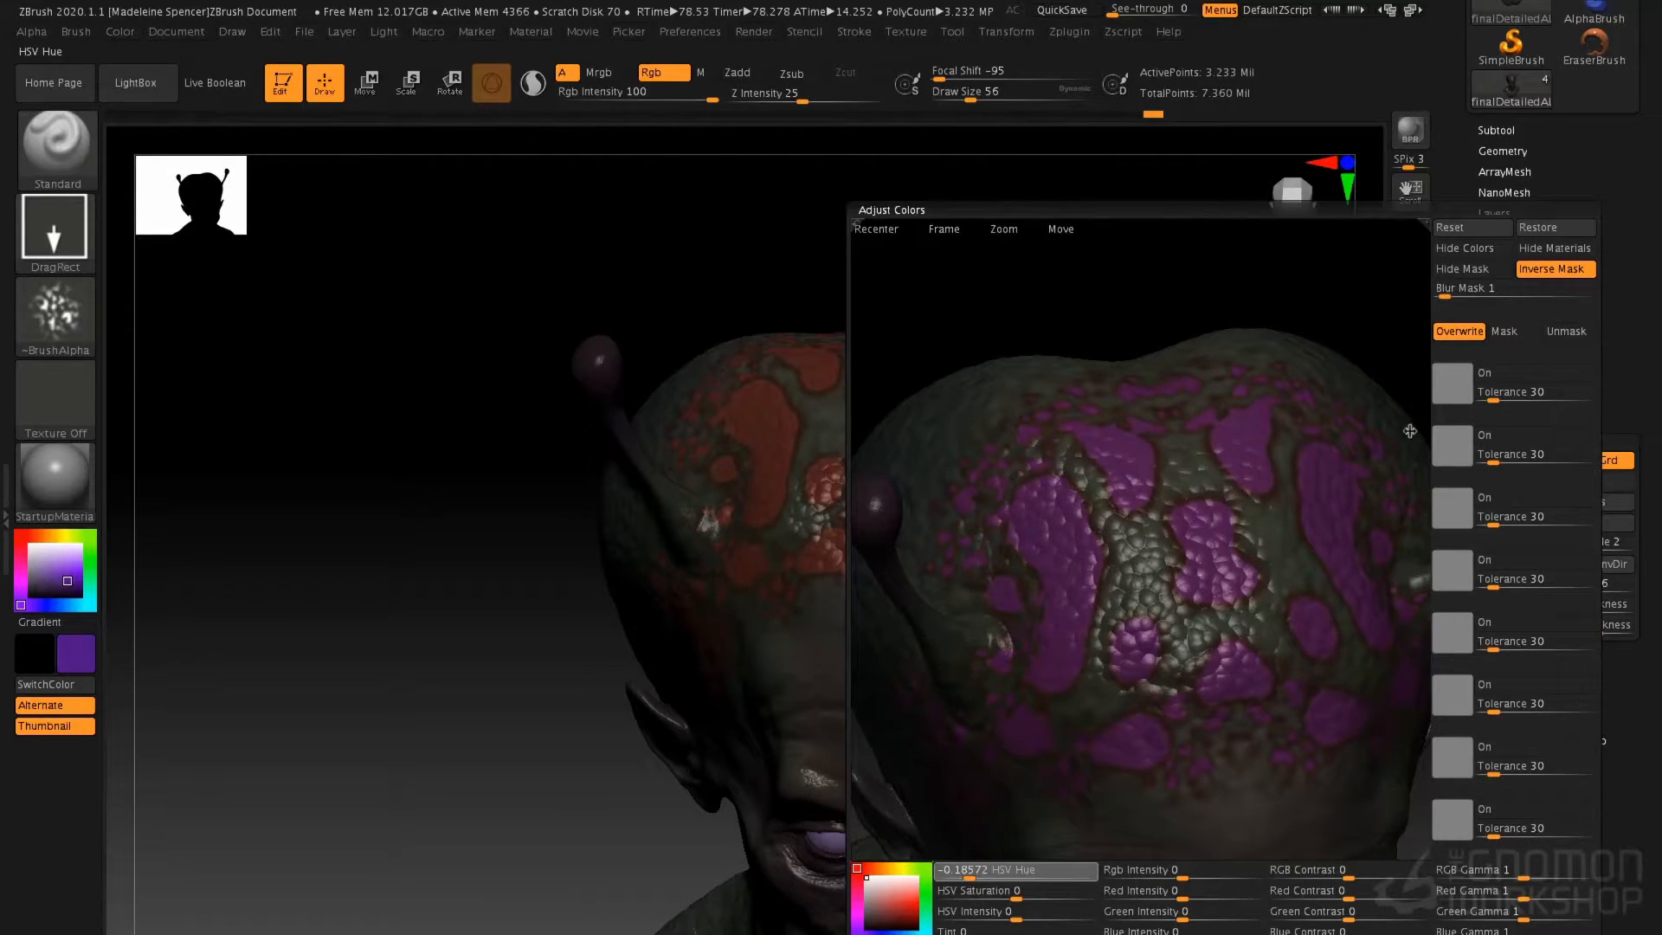
left_click(1155, 933)
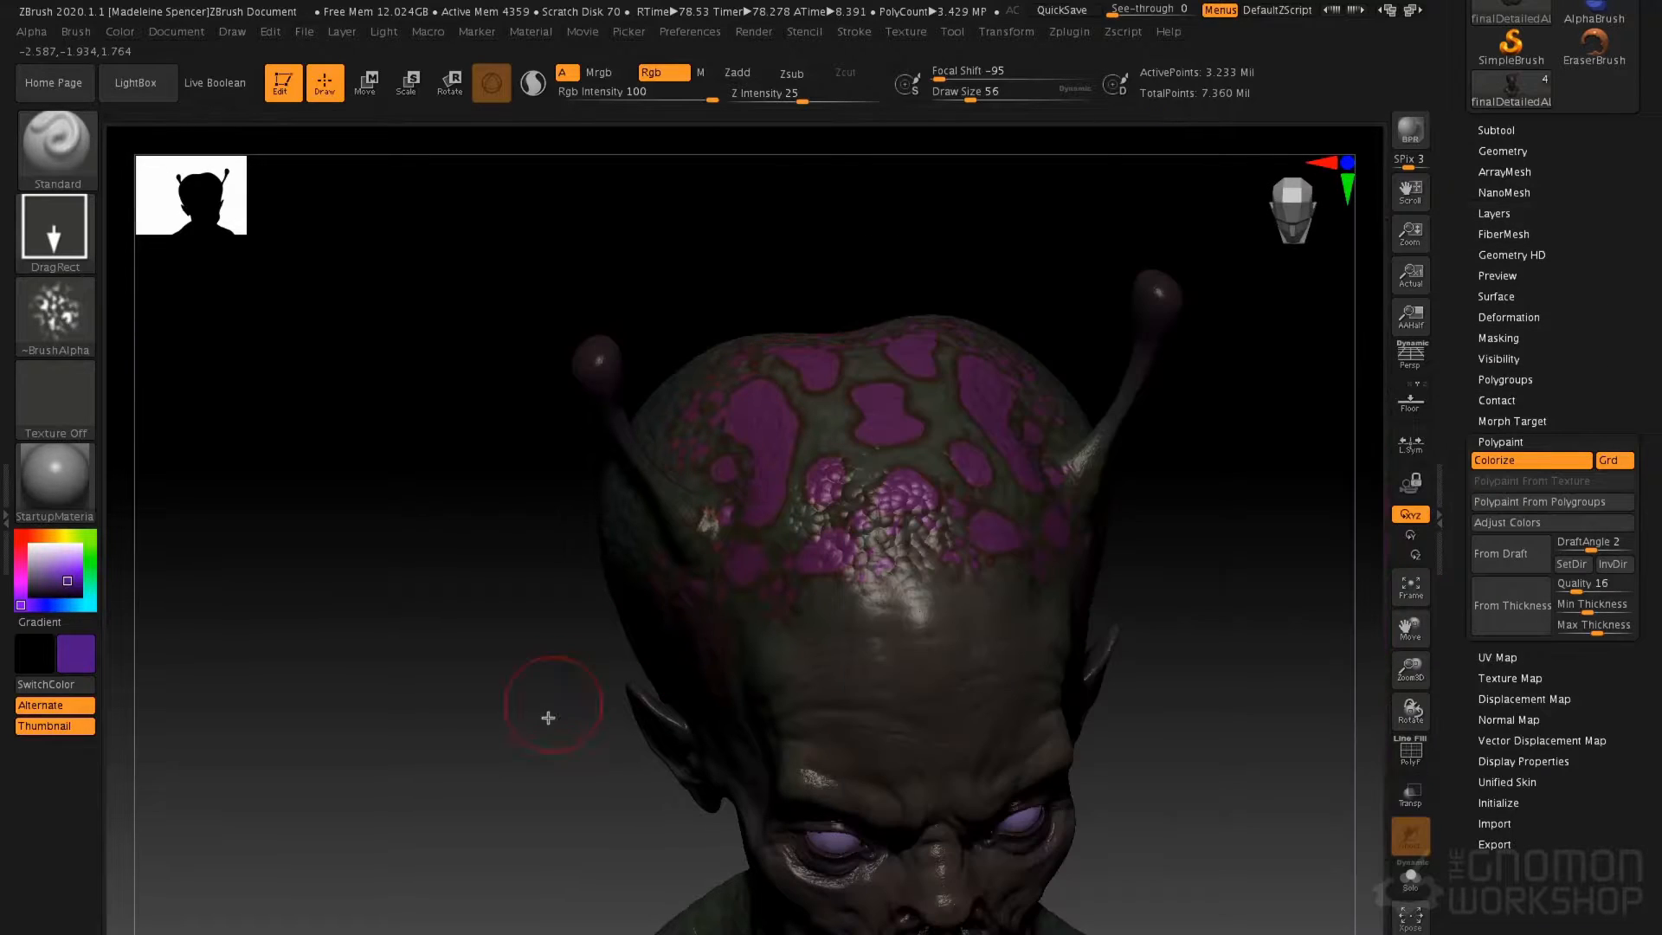
left_click_drag(424, 688, 538, 741, "ctrl")
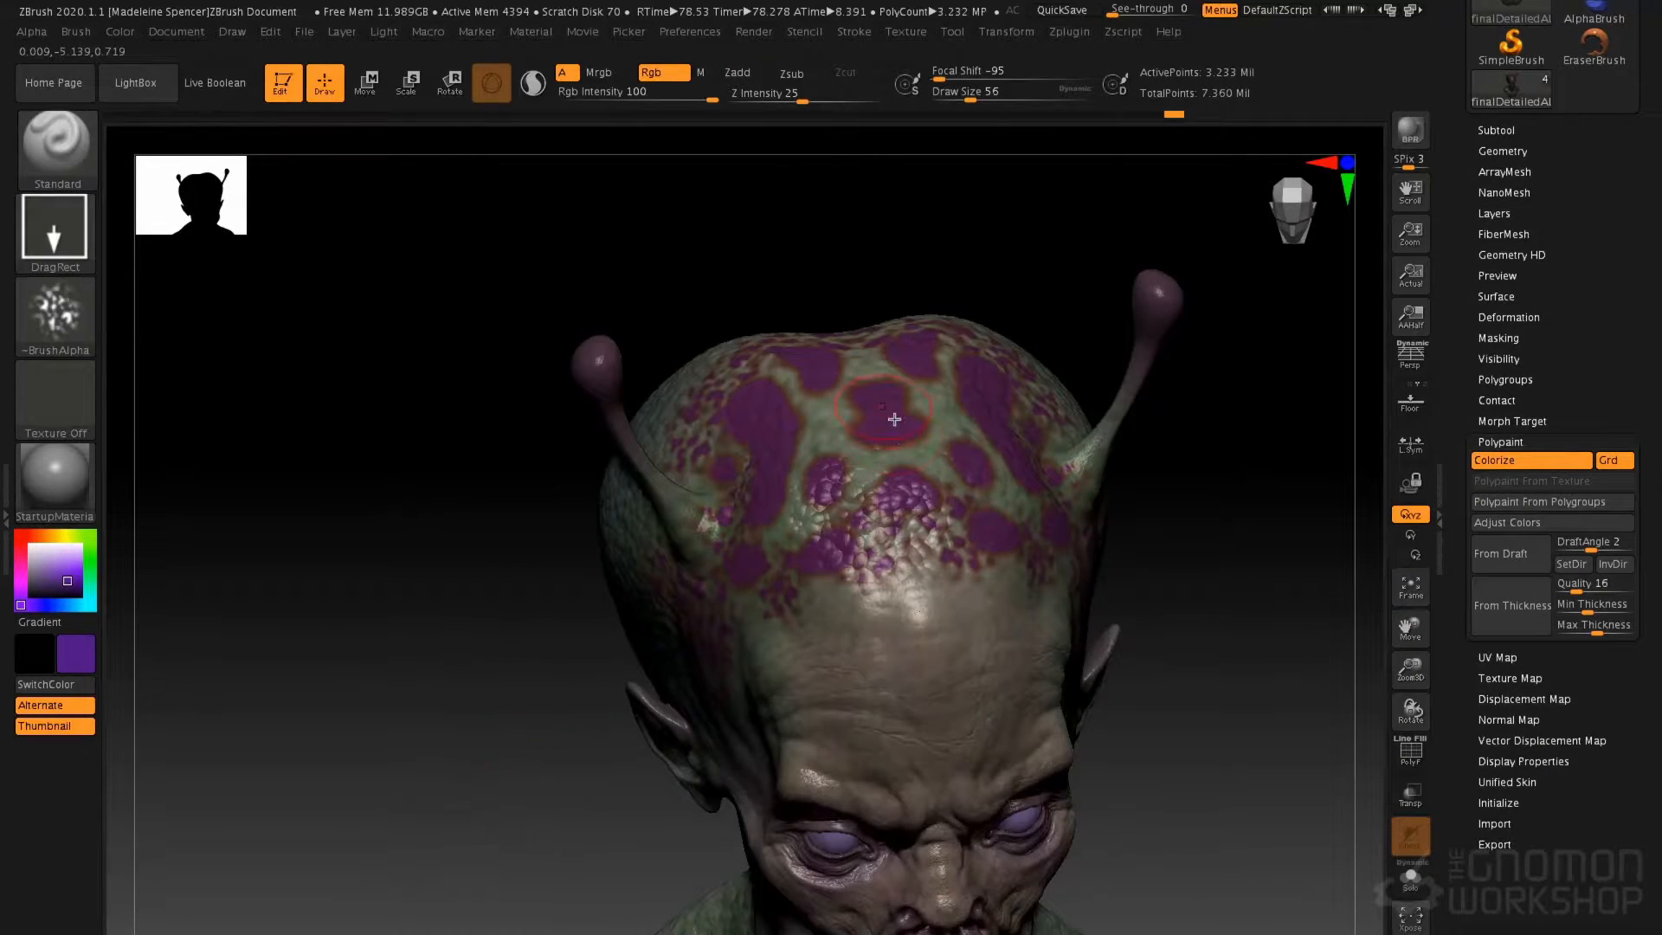
right_click_drag(892, 439, 838, 476)
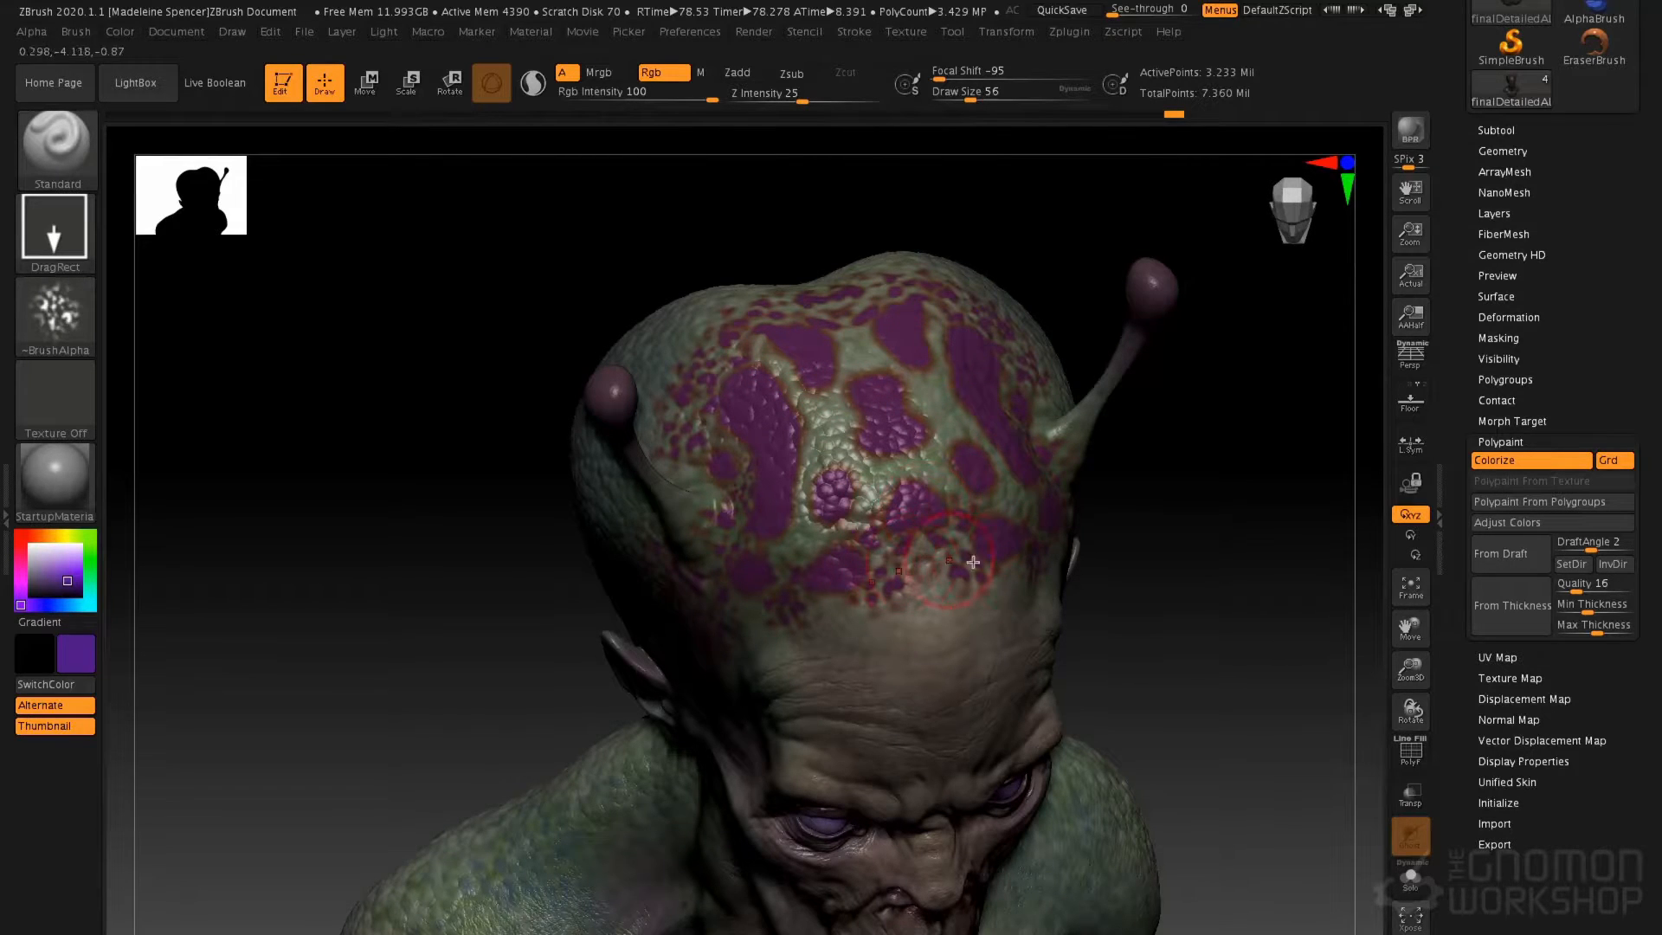
Merge the 0.80531 spot layer with the duplicate below it and set the merged layer's intensity to 1
left_click(1517, 212)
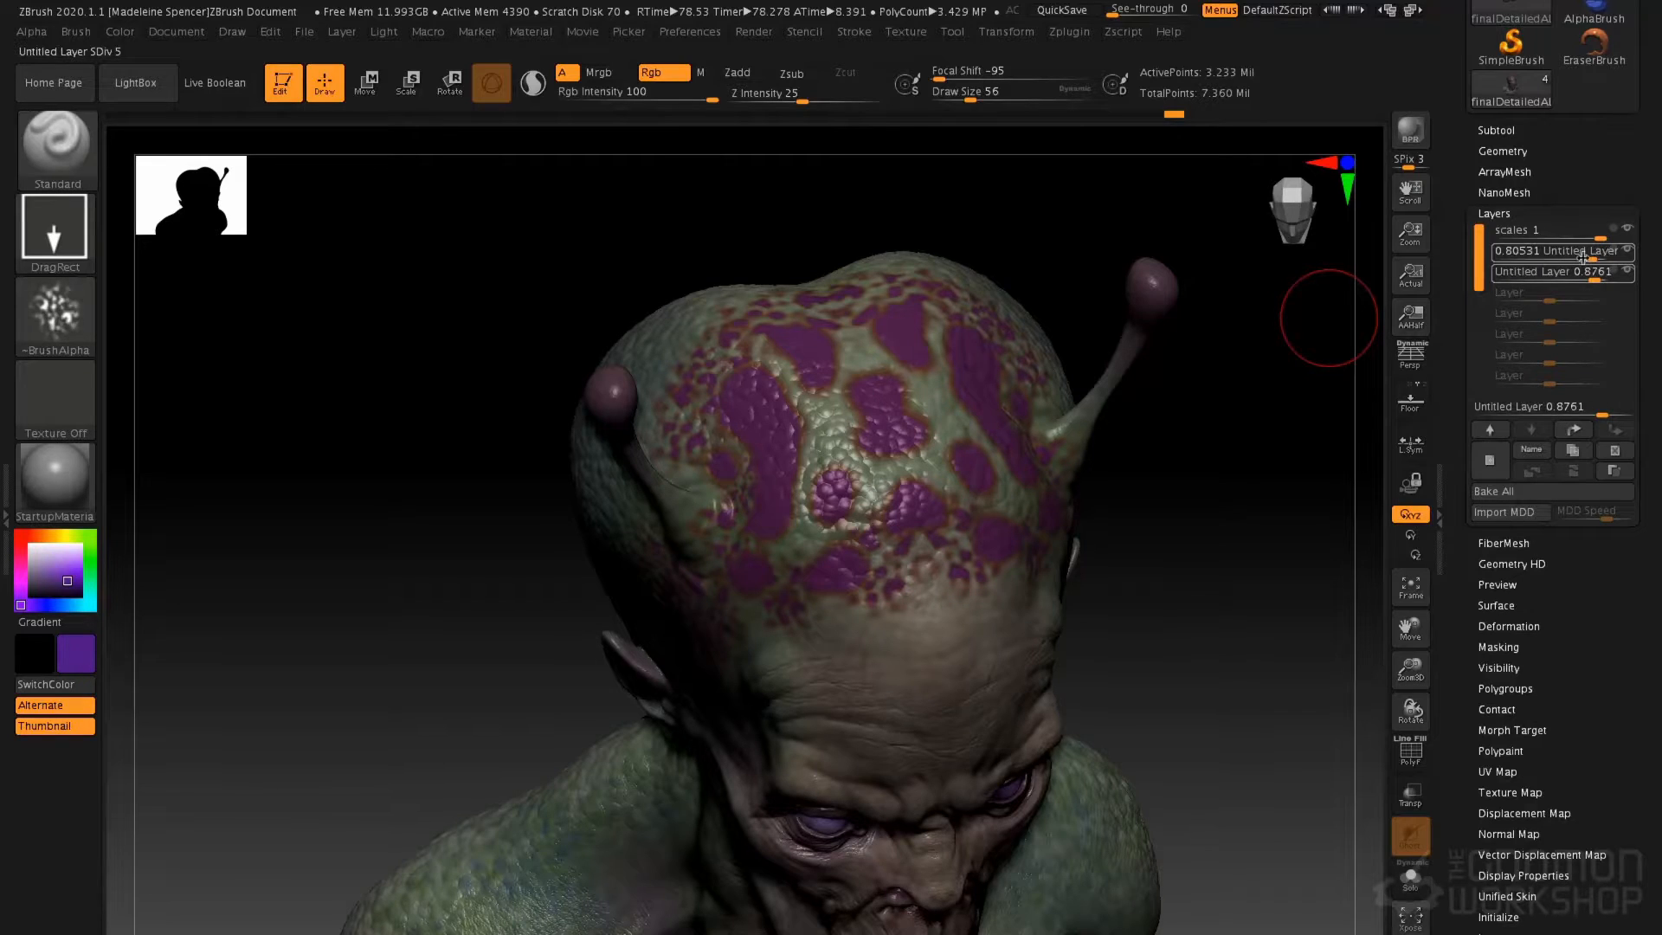
left_click(1534, 251)
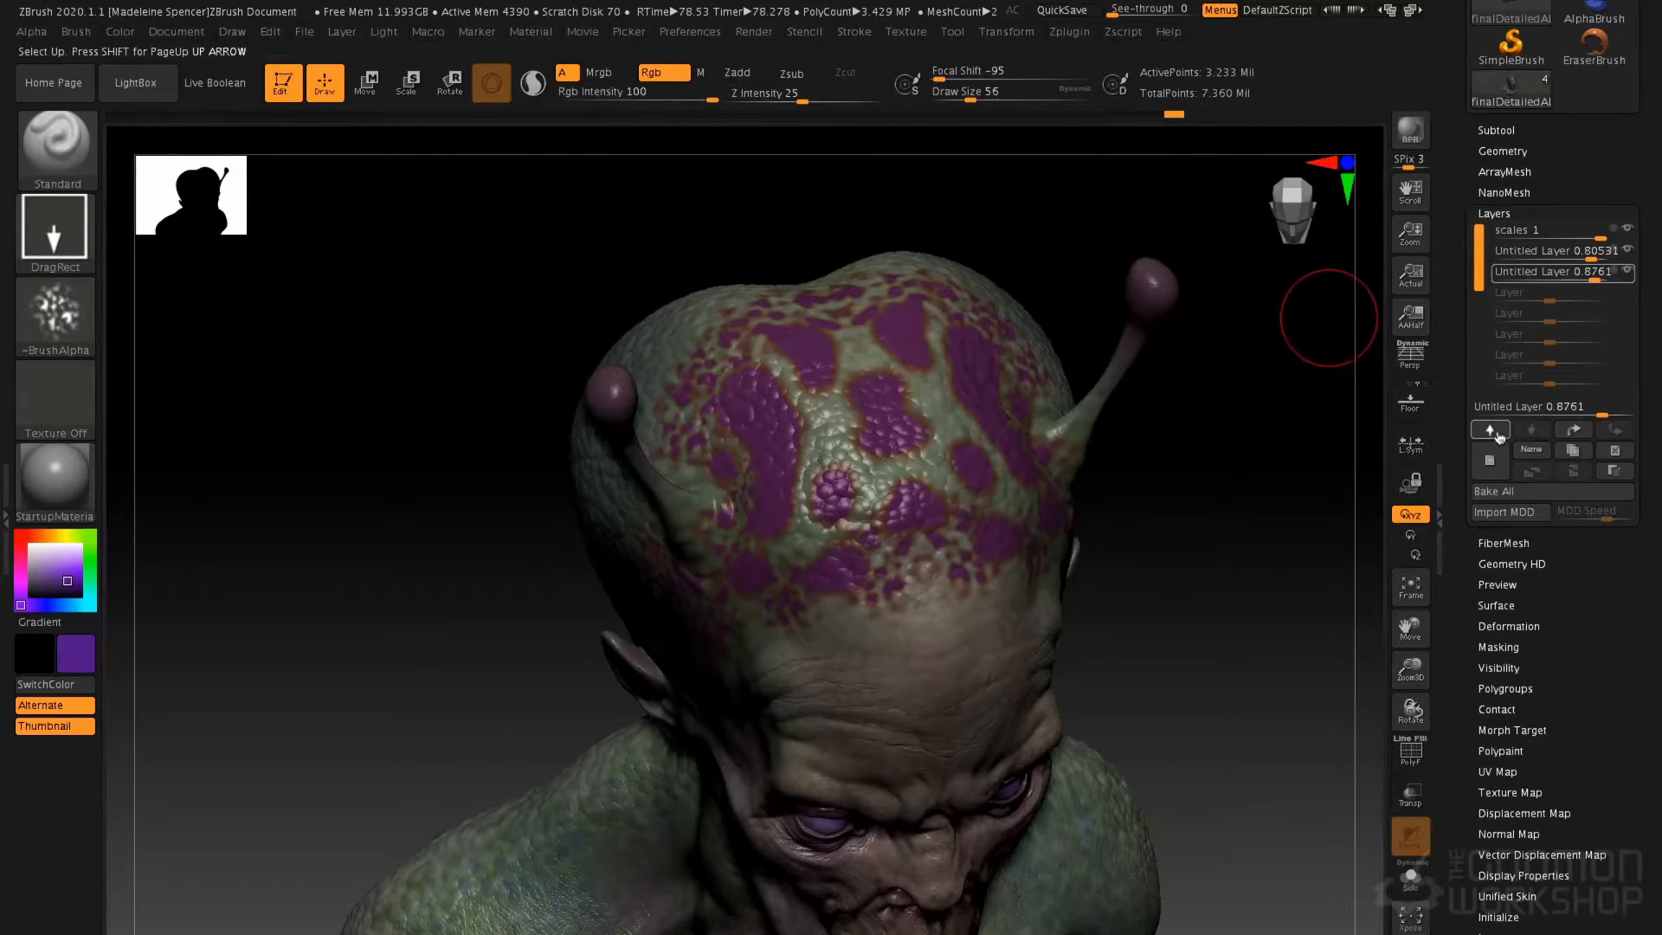
mouse_move(1541, 277)
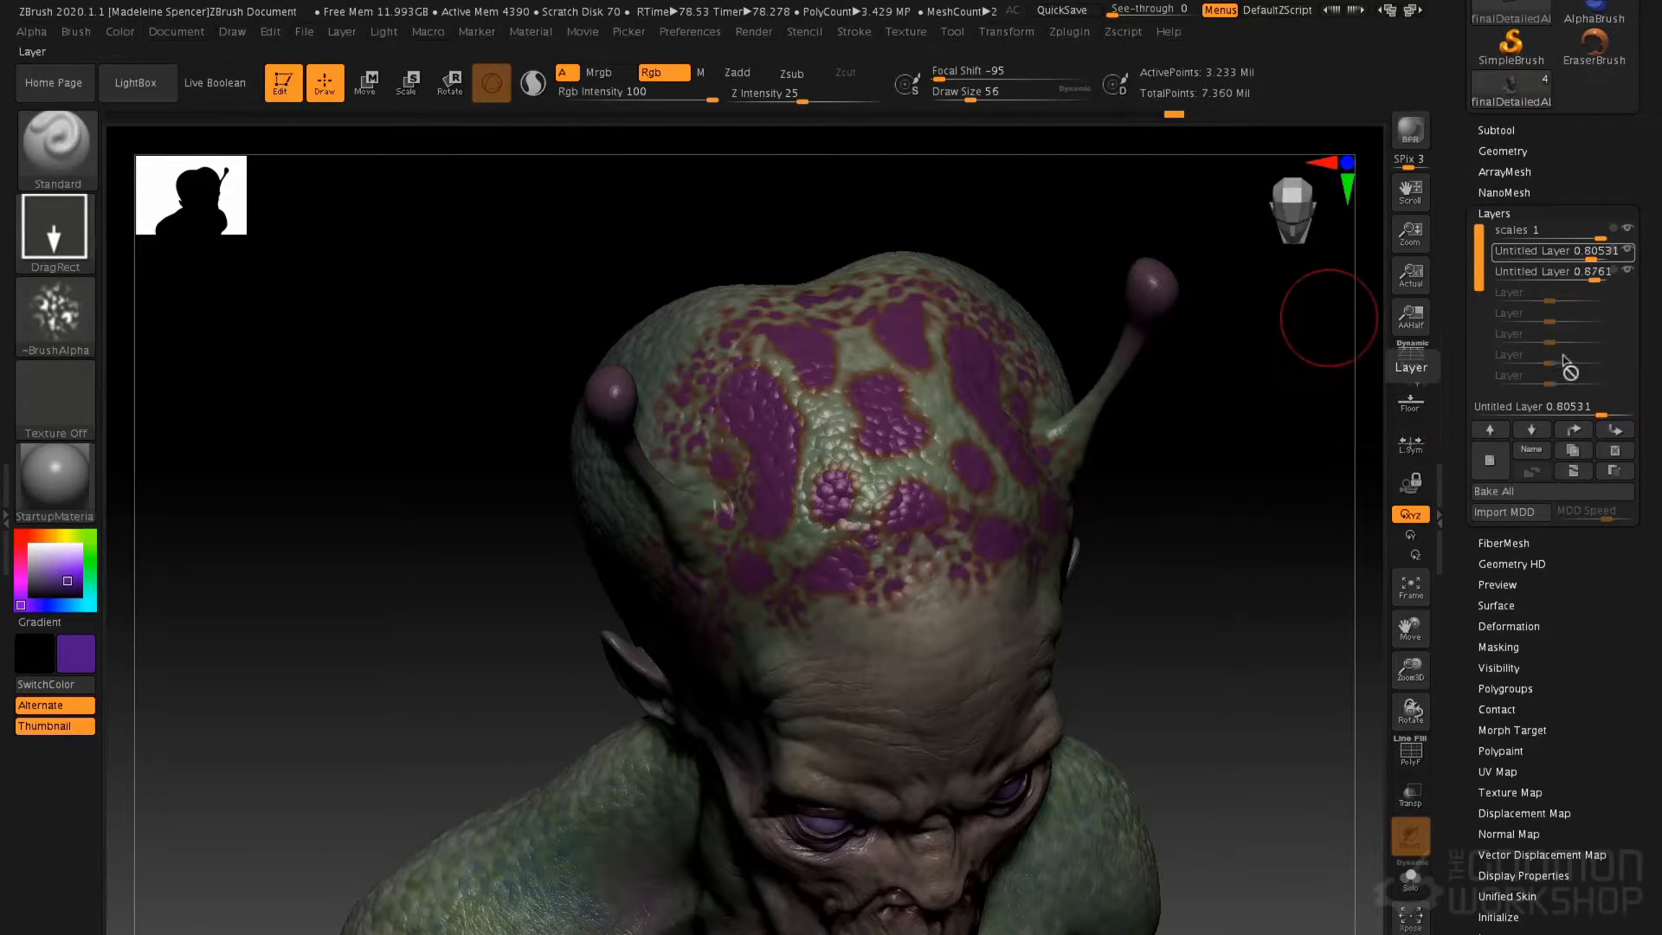
left_click(1574, 472)
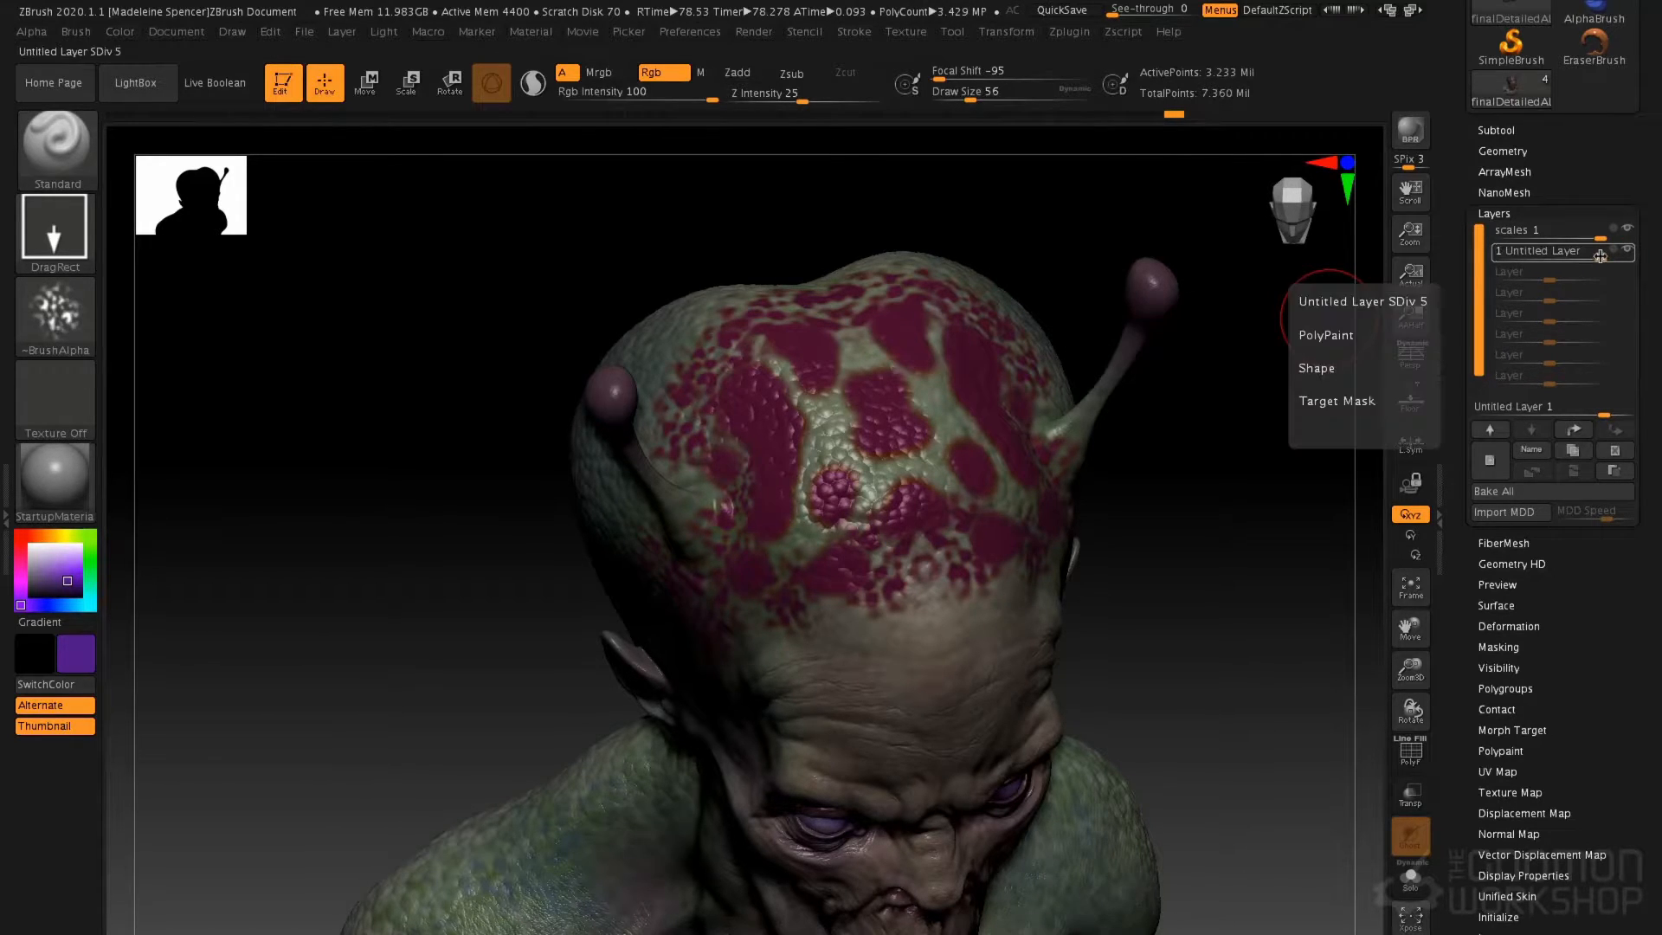
mouse_move(1594, 259)
left_mouse_down()
mouse_move(1565, 260)
mouse_move(1616, 260)
left_mouse_up()
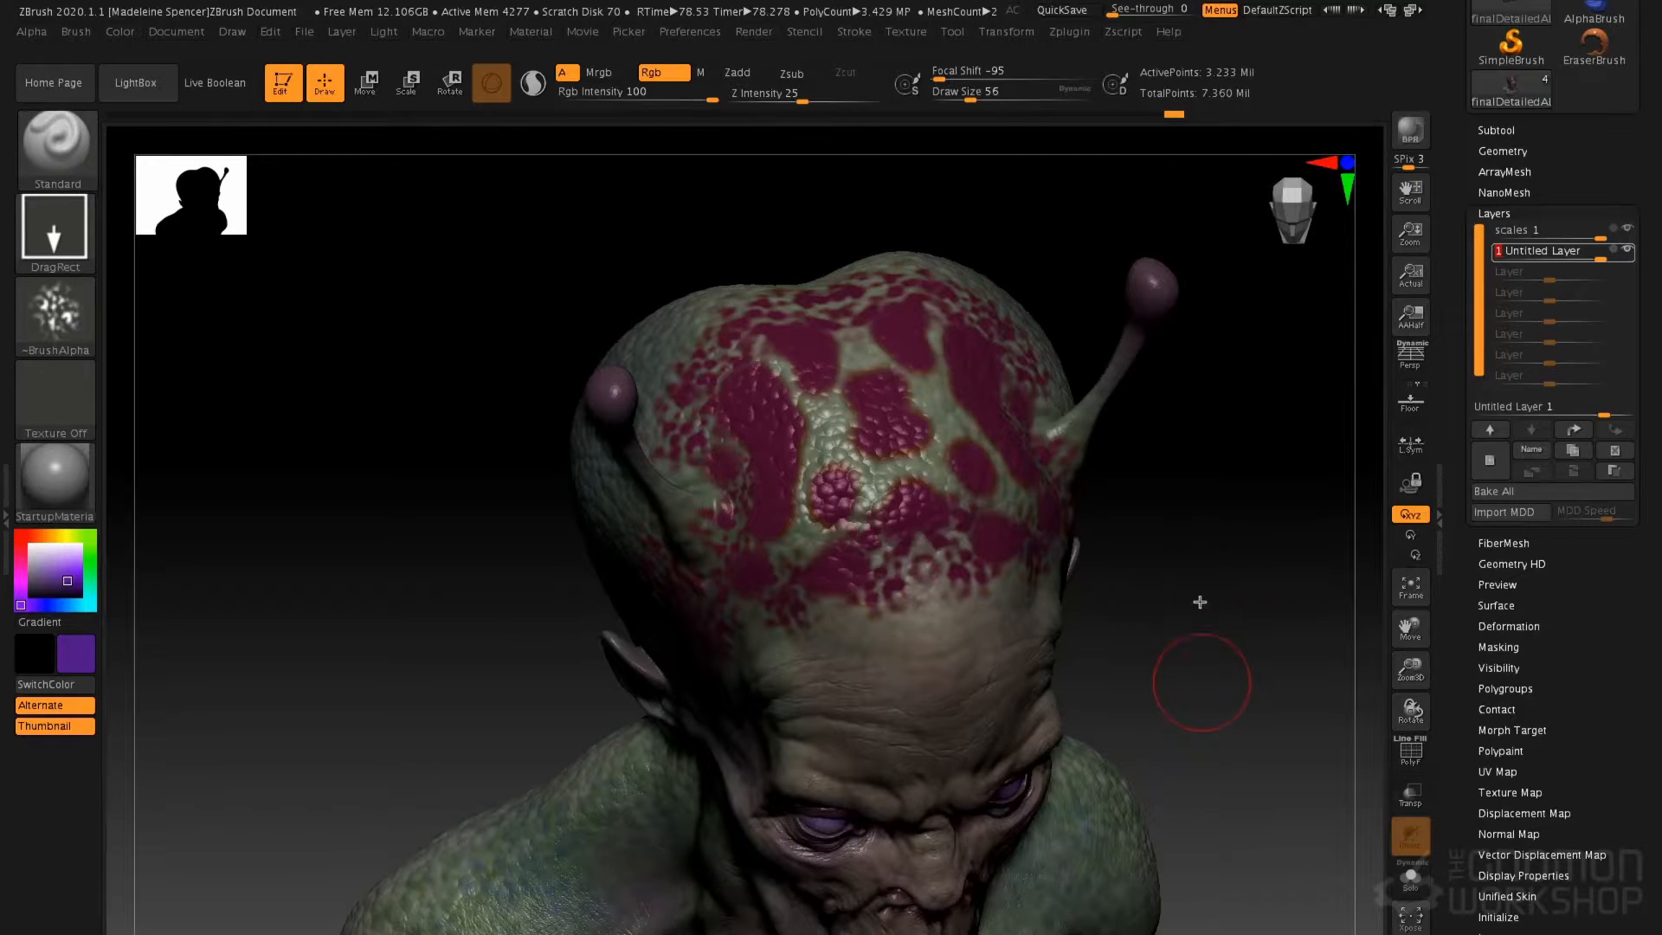
Frame the whole bust and examine the merged spot colouring from the front and three-quarter angles
key("f")
left_click_drag(1177, 601, 1067, 389, "shift")
mouse_move(1083, 545)
left_mouse_down()
mouse_move(1093, 563)
mouse_move(1093, 483)
mouse_move(1090, 542)
left_mouse_up()
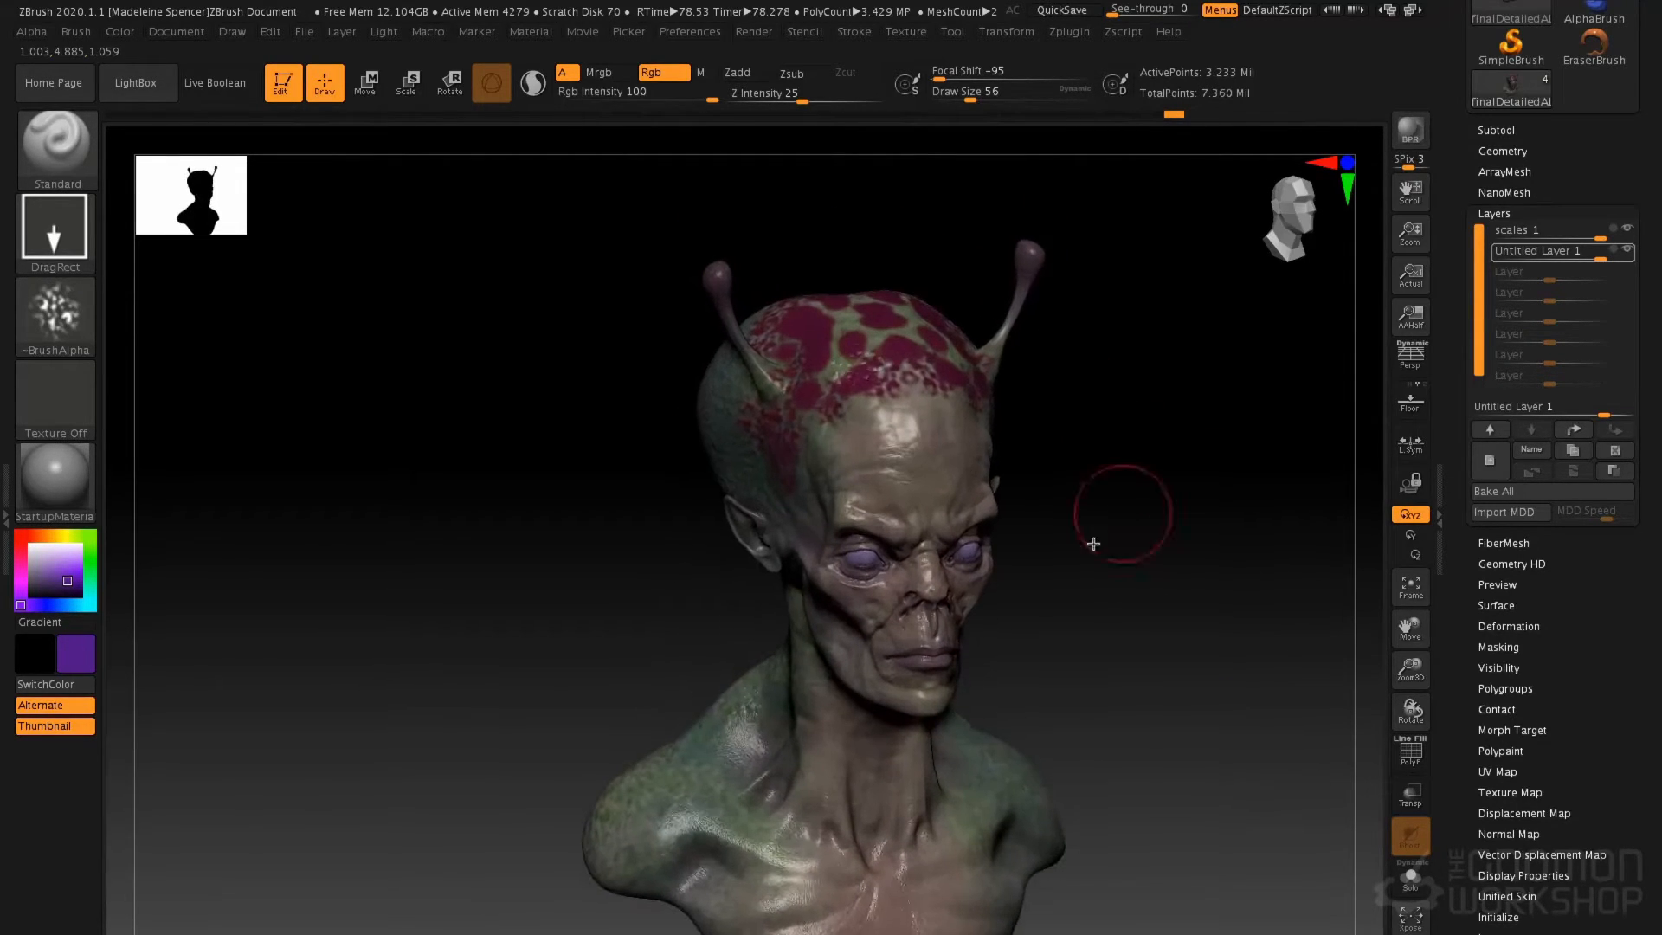
mouse_move(967, 797)
right_mouse_down()
mouse_move(940, 786)
mouse_move(1004, 759)
right_mouse_up()
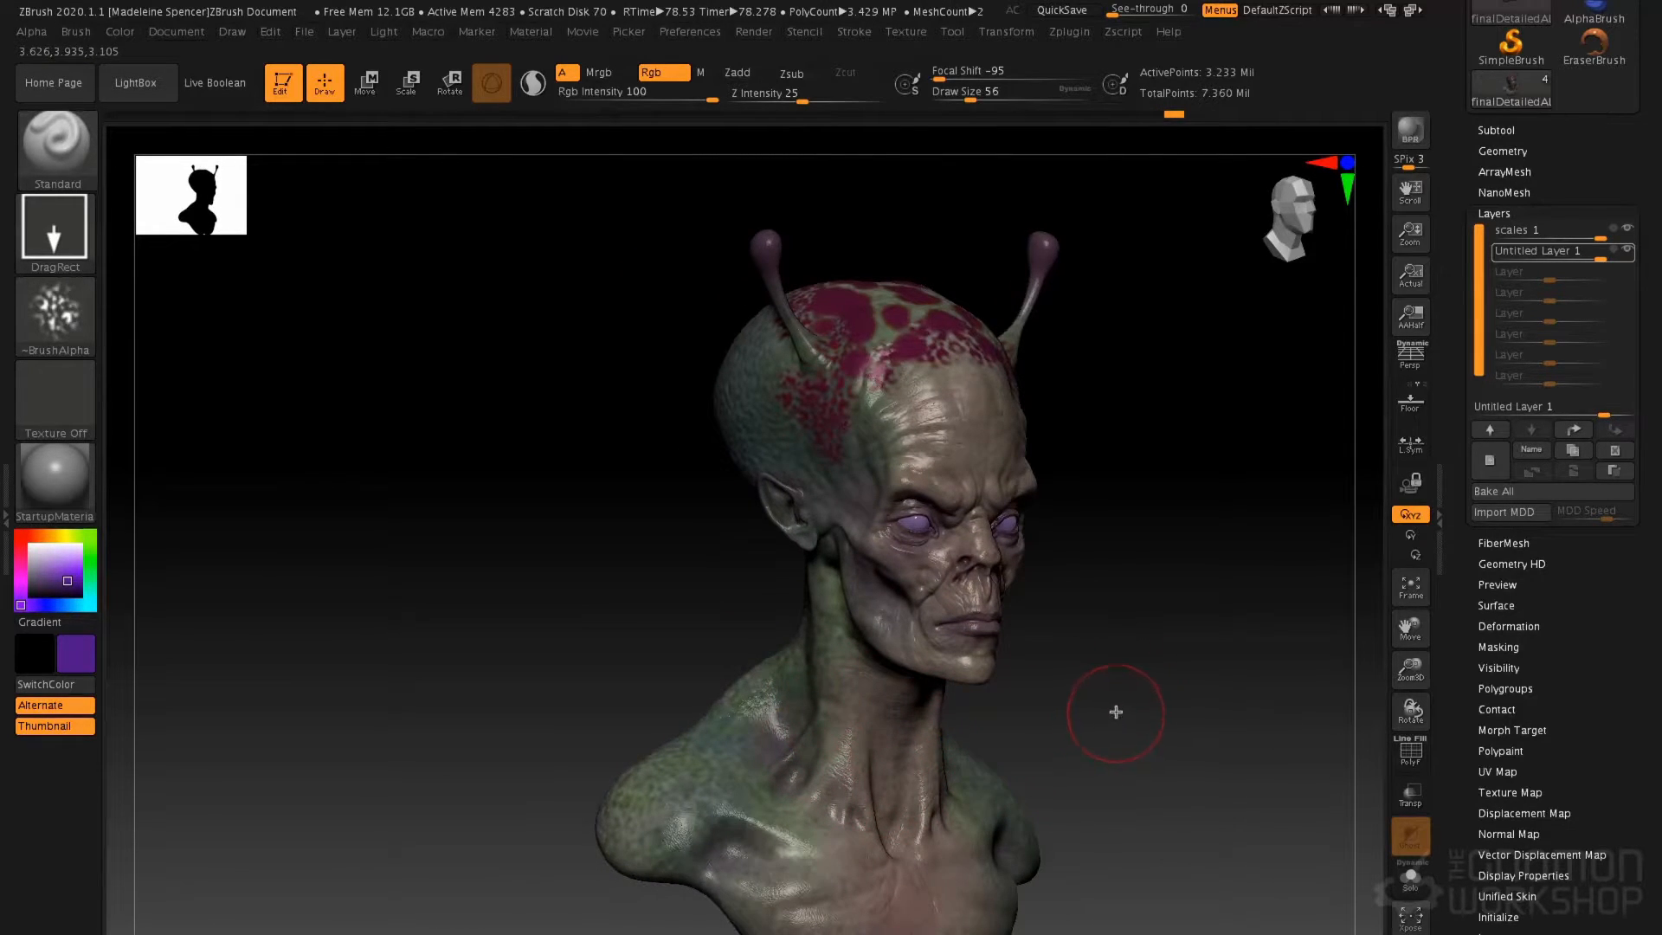
left_click_drag(1126, 629, 1121, 618)
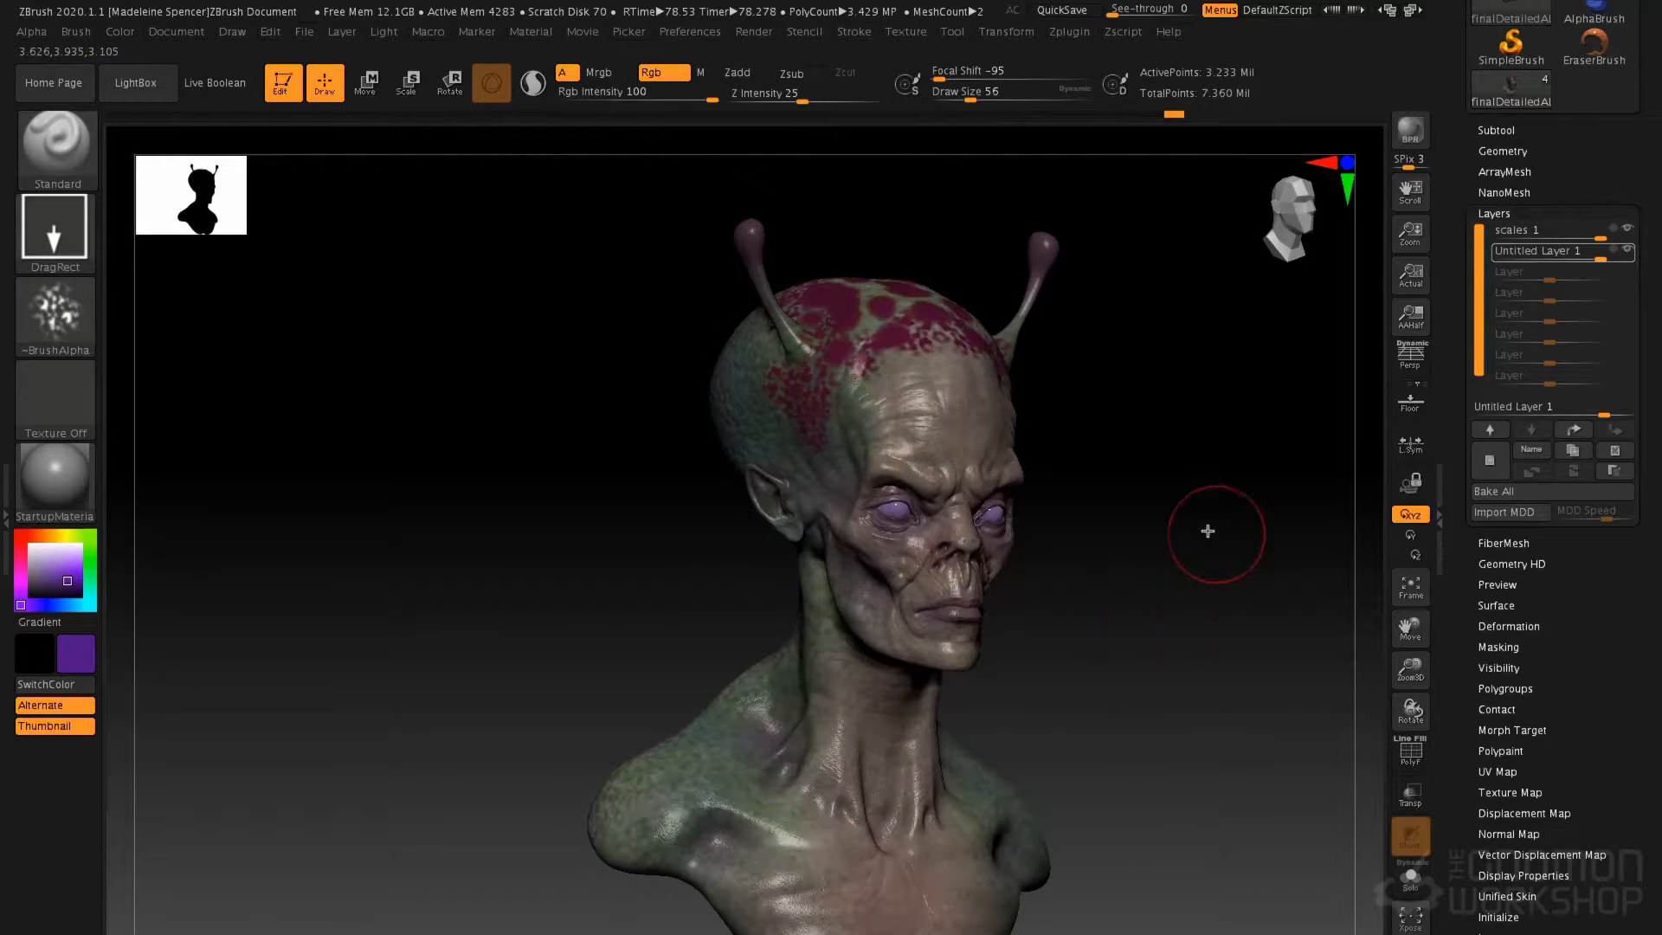
Name the merged spot layer headPattern and add a new layer to the bust
left_click(1531, 451)
type("headPattern")
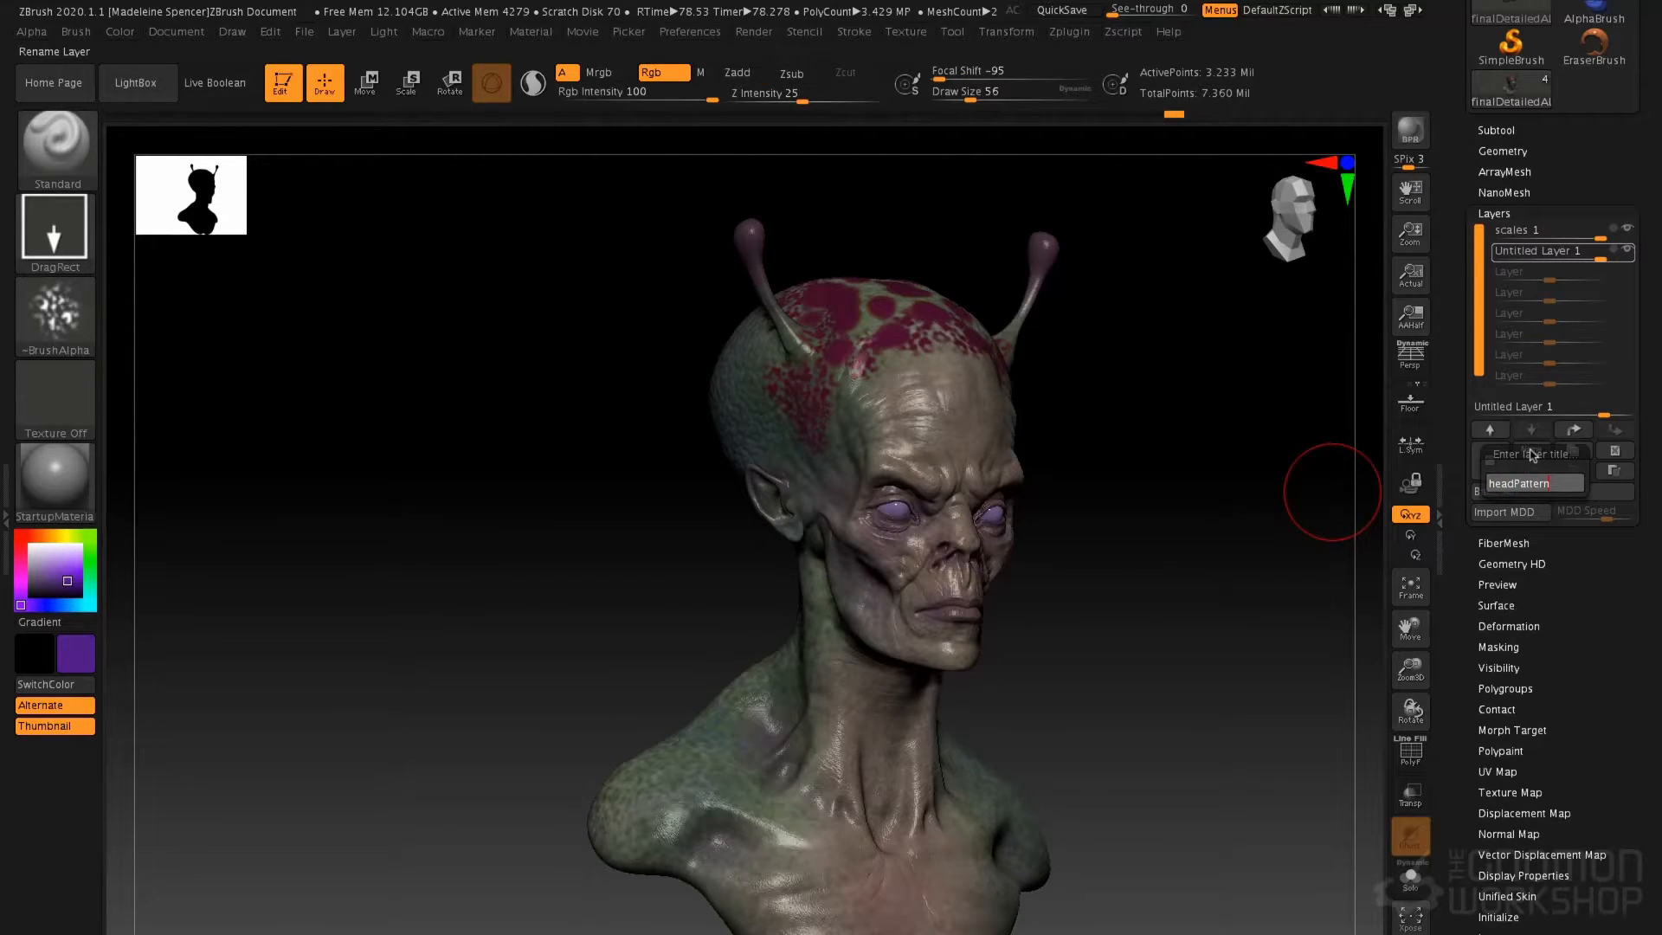
key("Return")
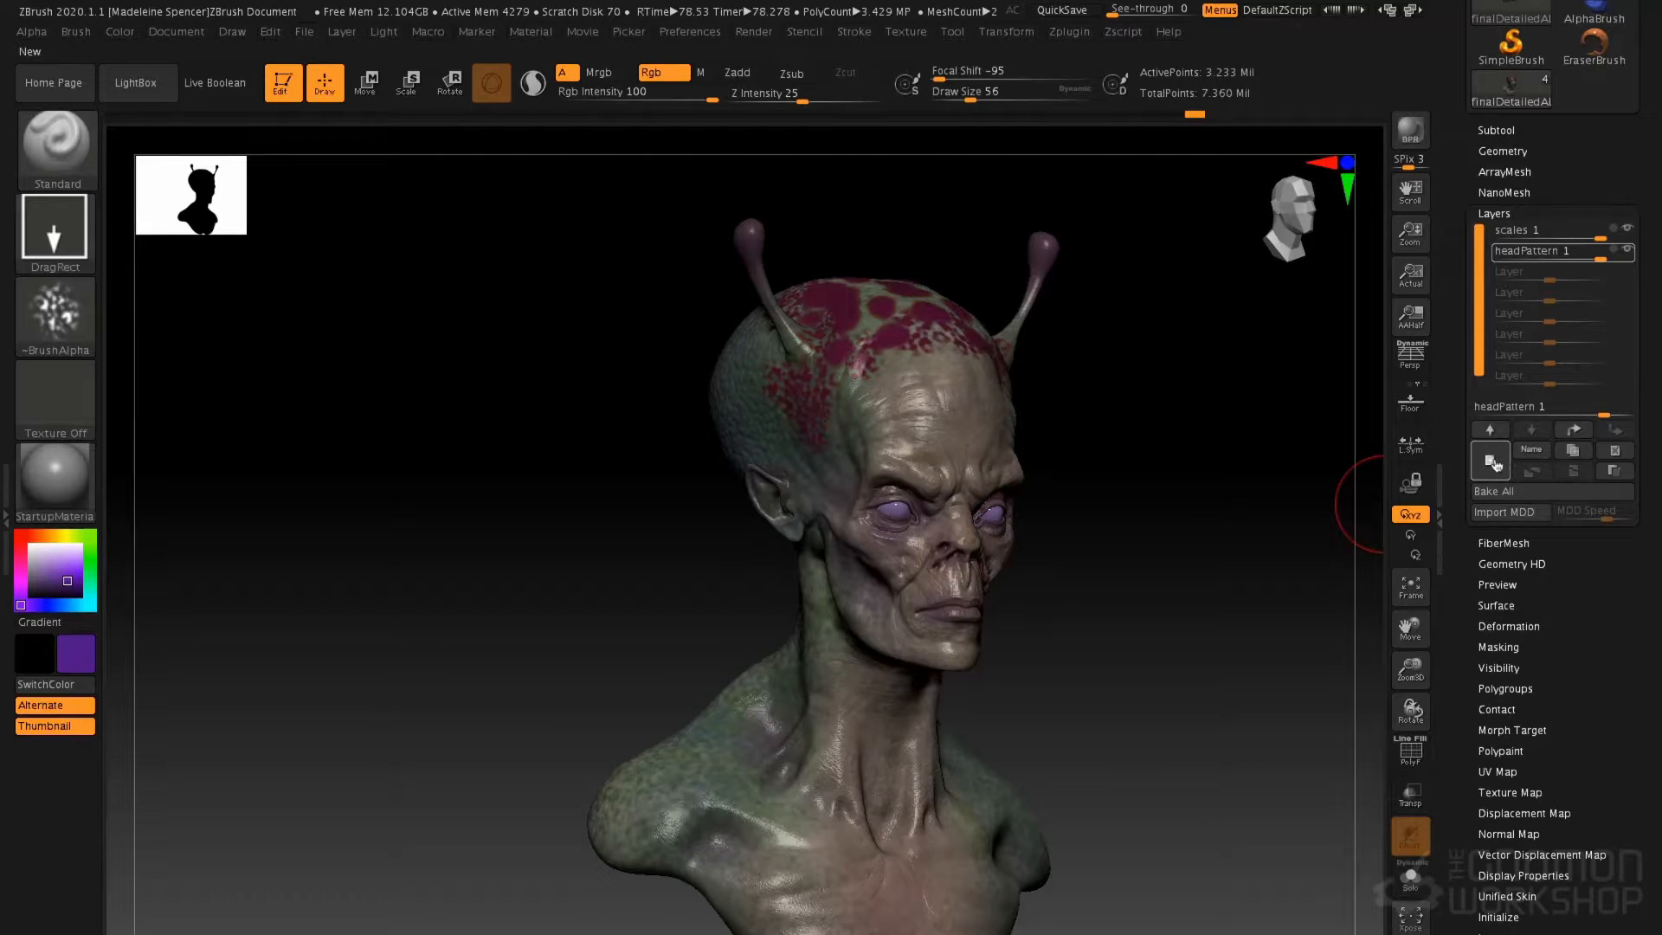
left_click(1488, 460)
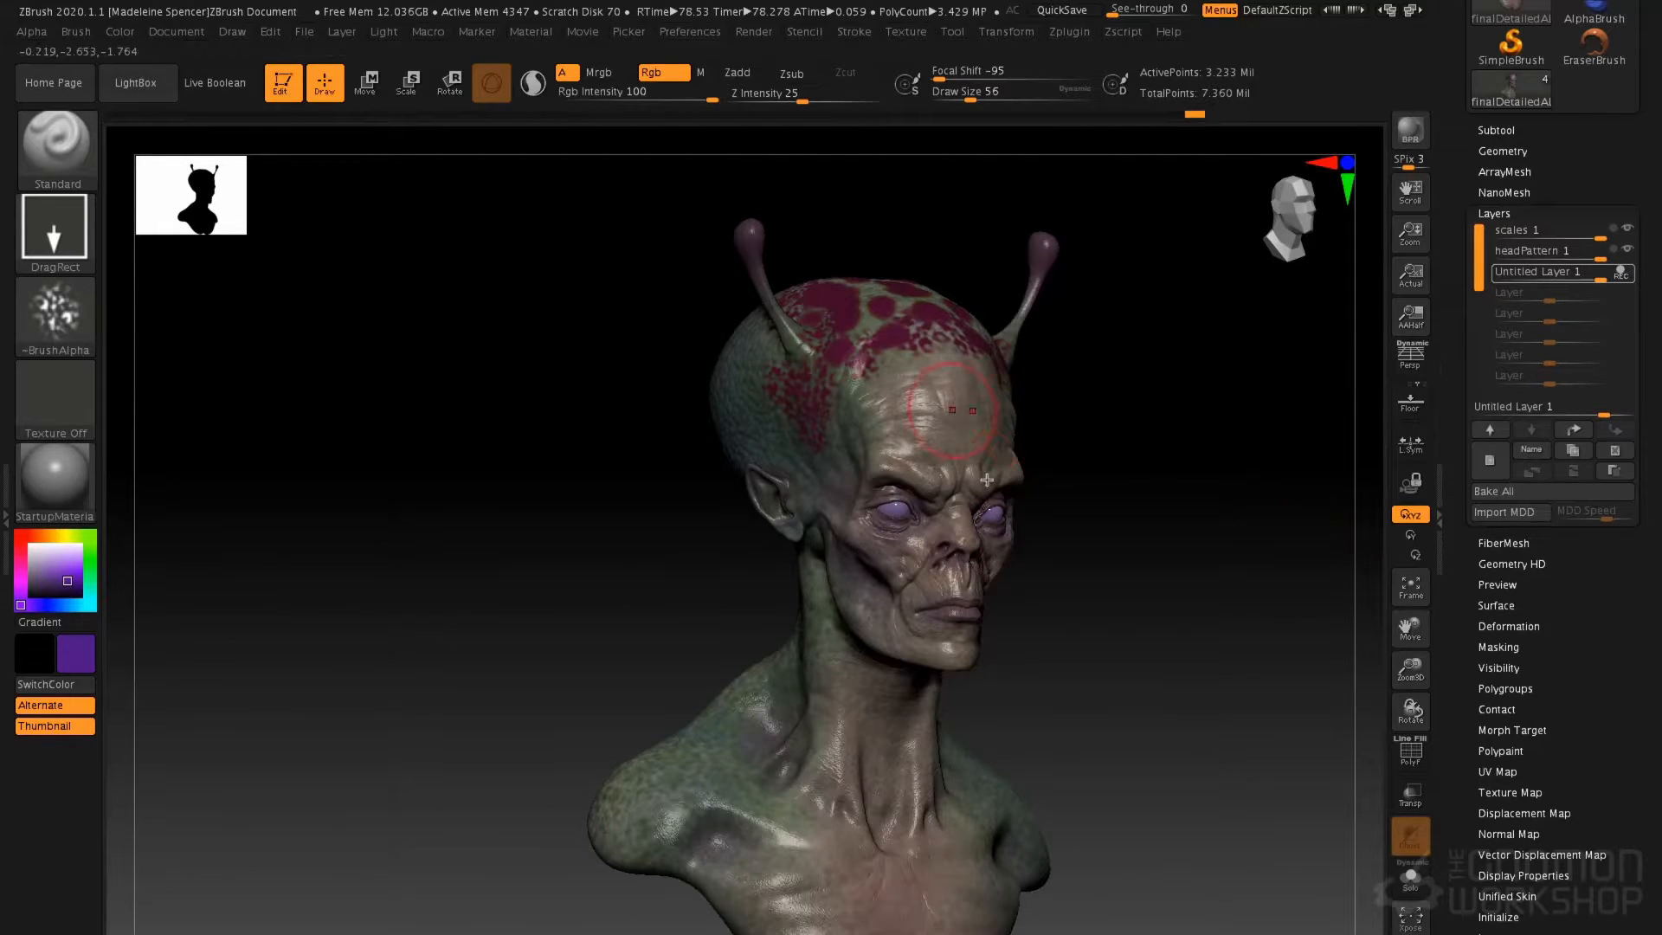
Drop the bust to a lower subdivision level and widen the cranium and antennae with the Move brush at draw size 177
key("shift+d")
key("shift+d")
key("shift+d")
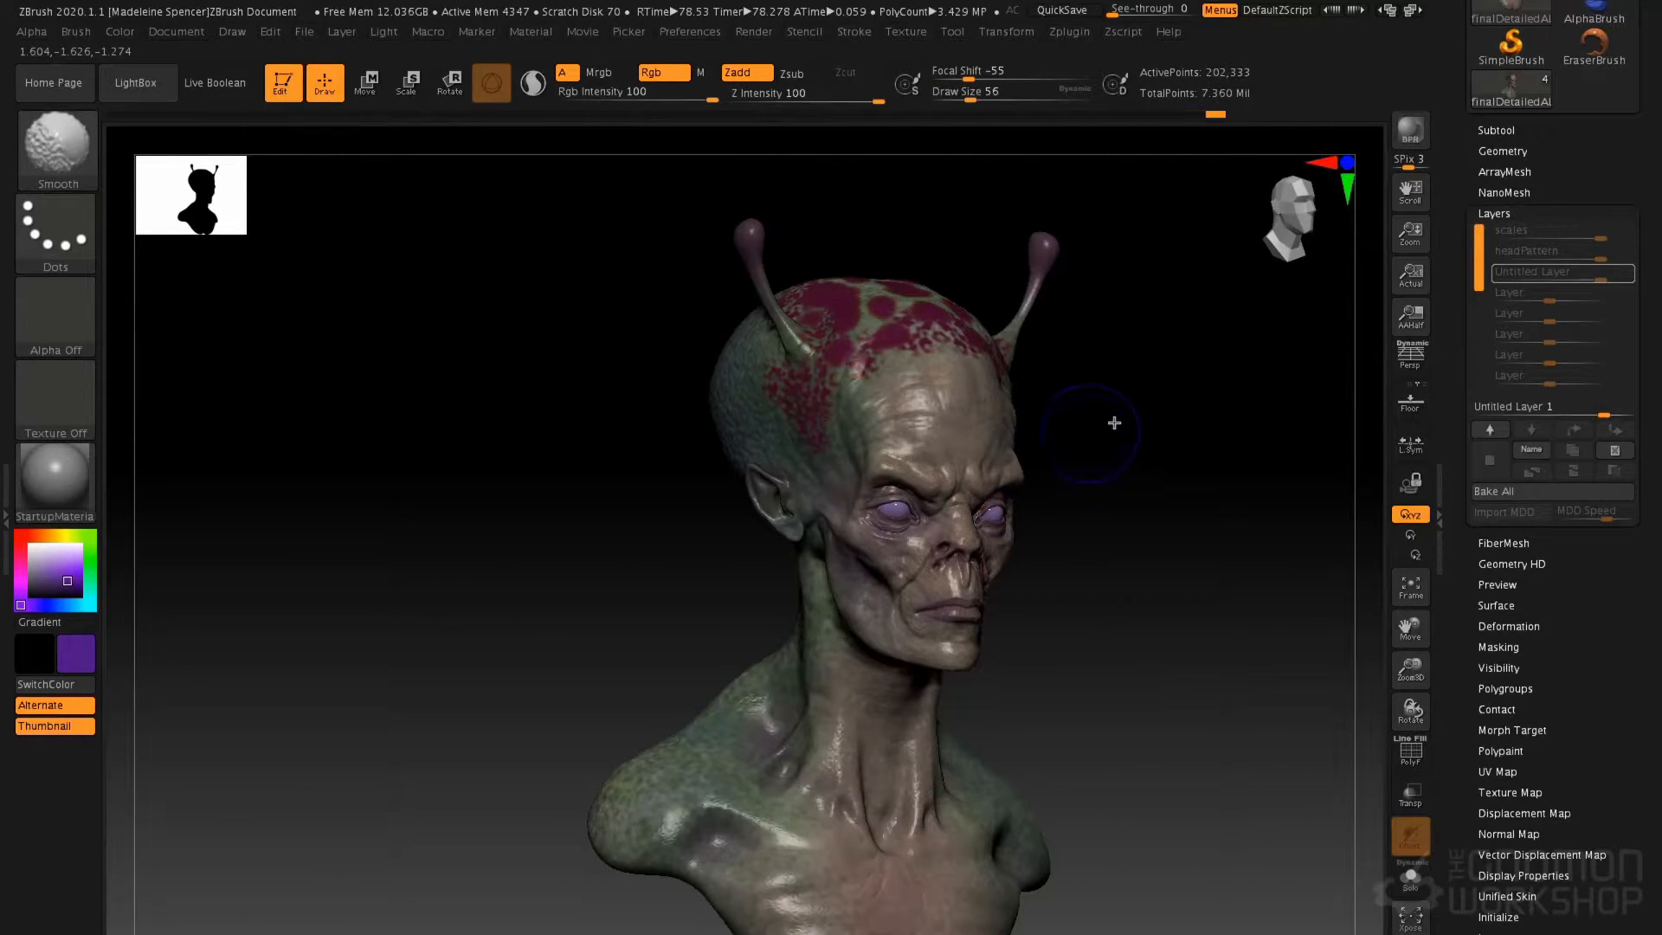
key("b")
key("m")
key("v")
key("space")
mouse_move(1033, 392)
left_mouse_down()
mouse_move(1056, 392)
mouse_move(1046, 360)
left_mouse_up()
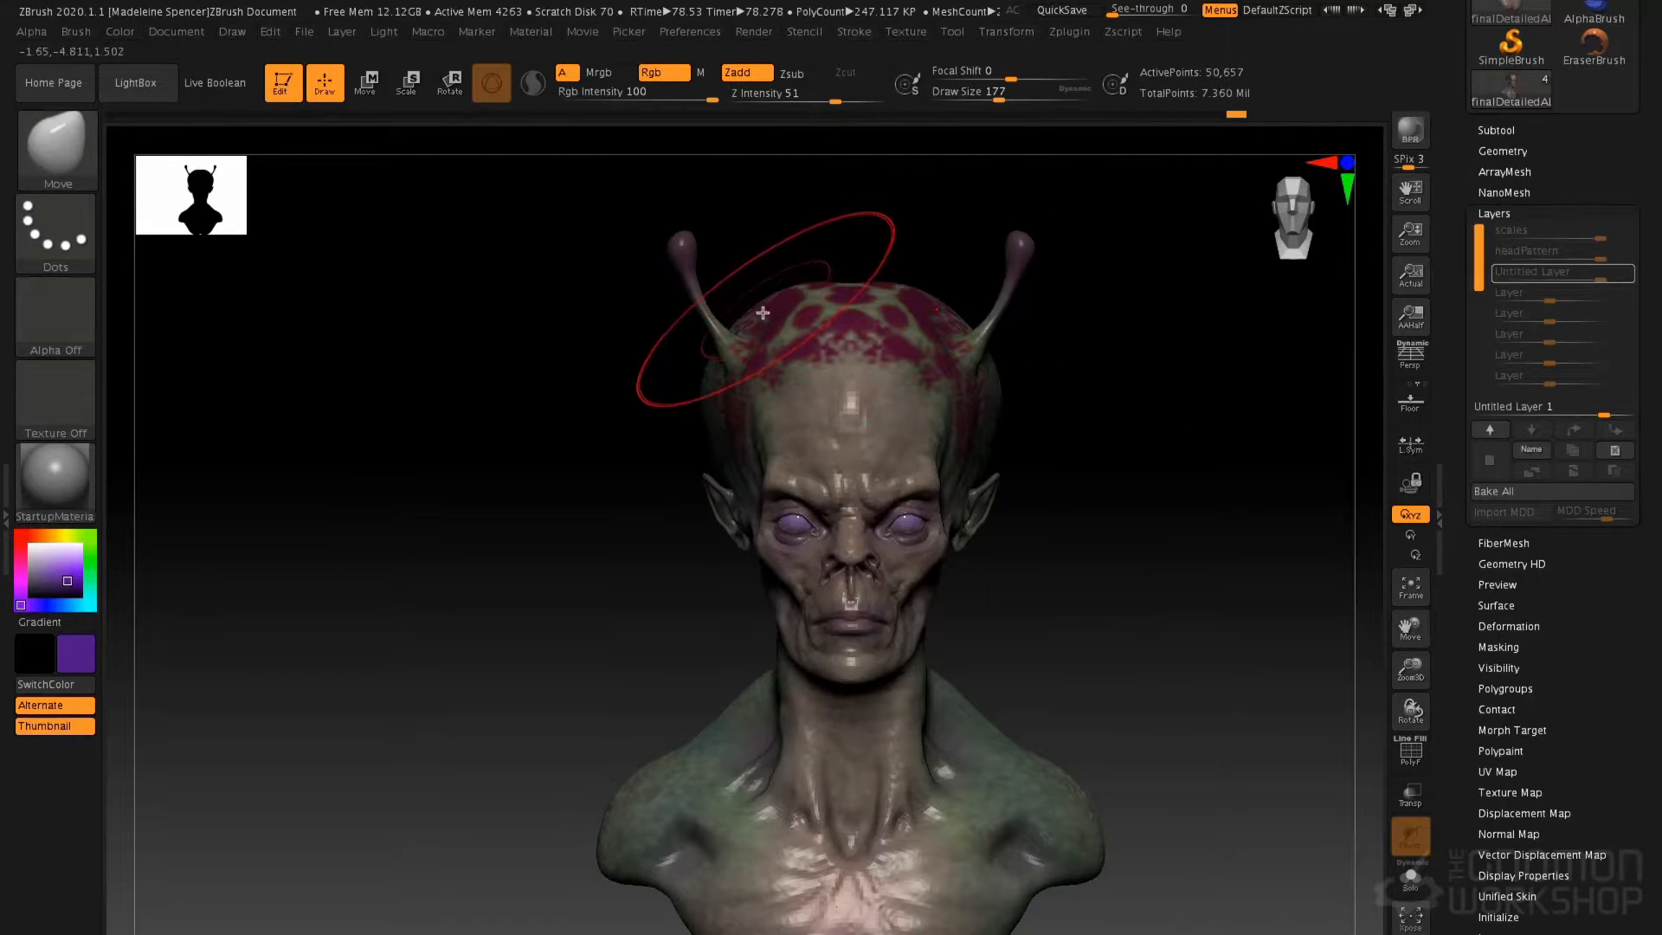
mouse_move(852, 284)
left_mouse_down()
mouse_move(849, 262)
mouse_move(919, 265)
left_mouse_up()
mouse_move(701, 342)
left_mouse_down()
mouse_move(615, 368)
mouse_move(637, 373)
mouse_move(611, 348)
left_mouse_up()
left_click_drag(685, 267, 682, 249)
mouse_move(804, 373)
left_mouse_down()
mouse_move(889, 289)
mouse_move(891, 231)
left_mouse_up()
left_click_drag(818, 281, 887, 334)
Refine the antennae at draw size 104 and the front of the scalp at draw size 132 with the Move brush
key("space")
left_click_drag(896, 229, 883, 215)
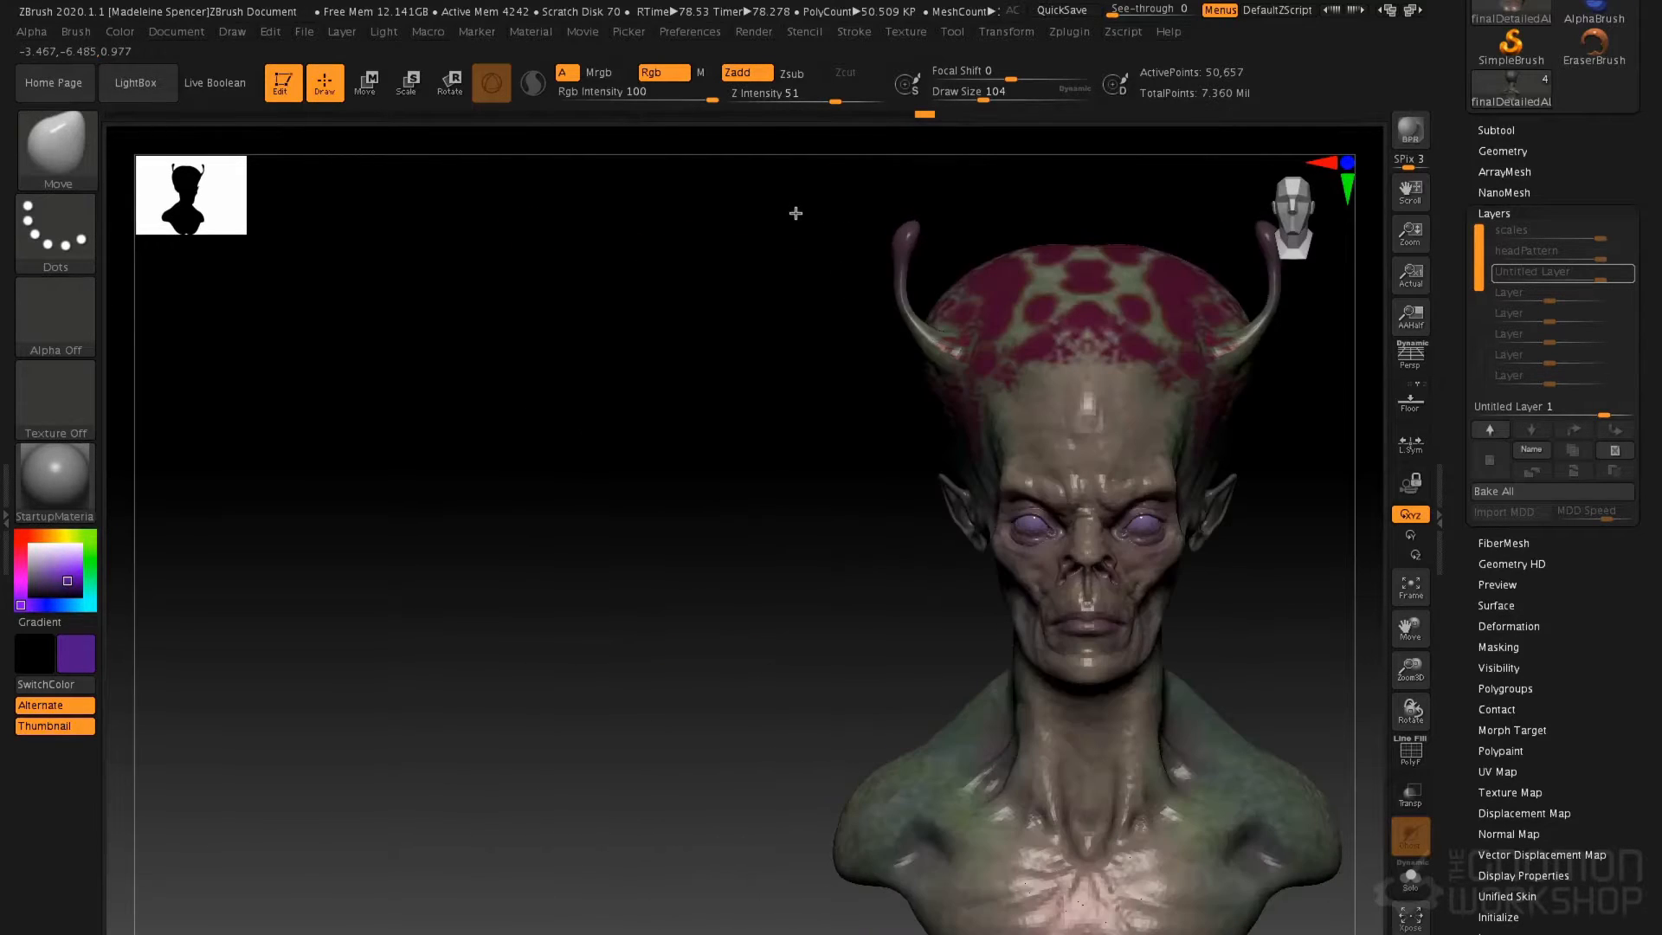
left_click_drag(783, 368, 676, 371)
key("space")
left_click_drag(951, 267, 959, 266)
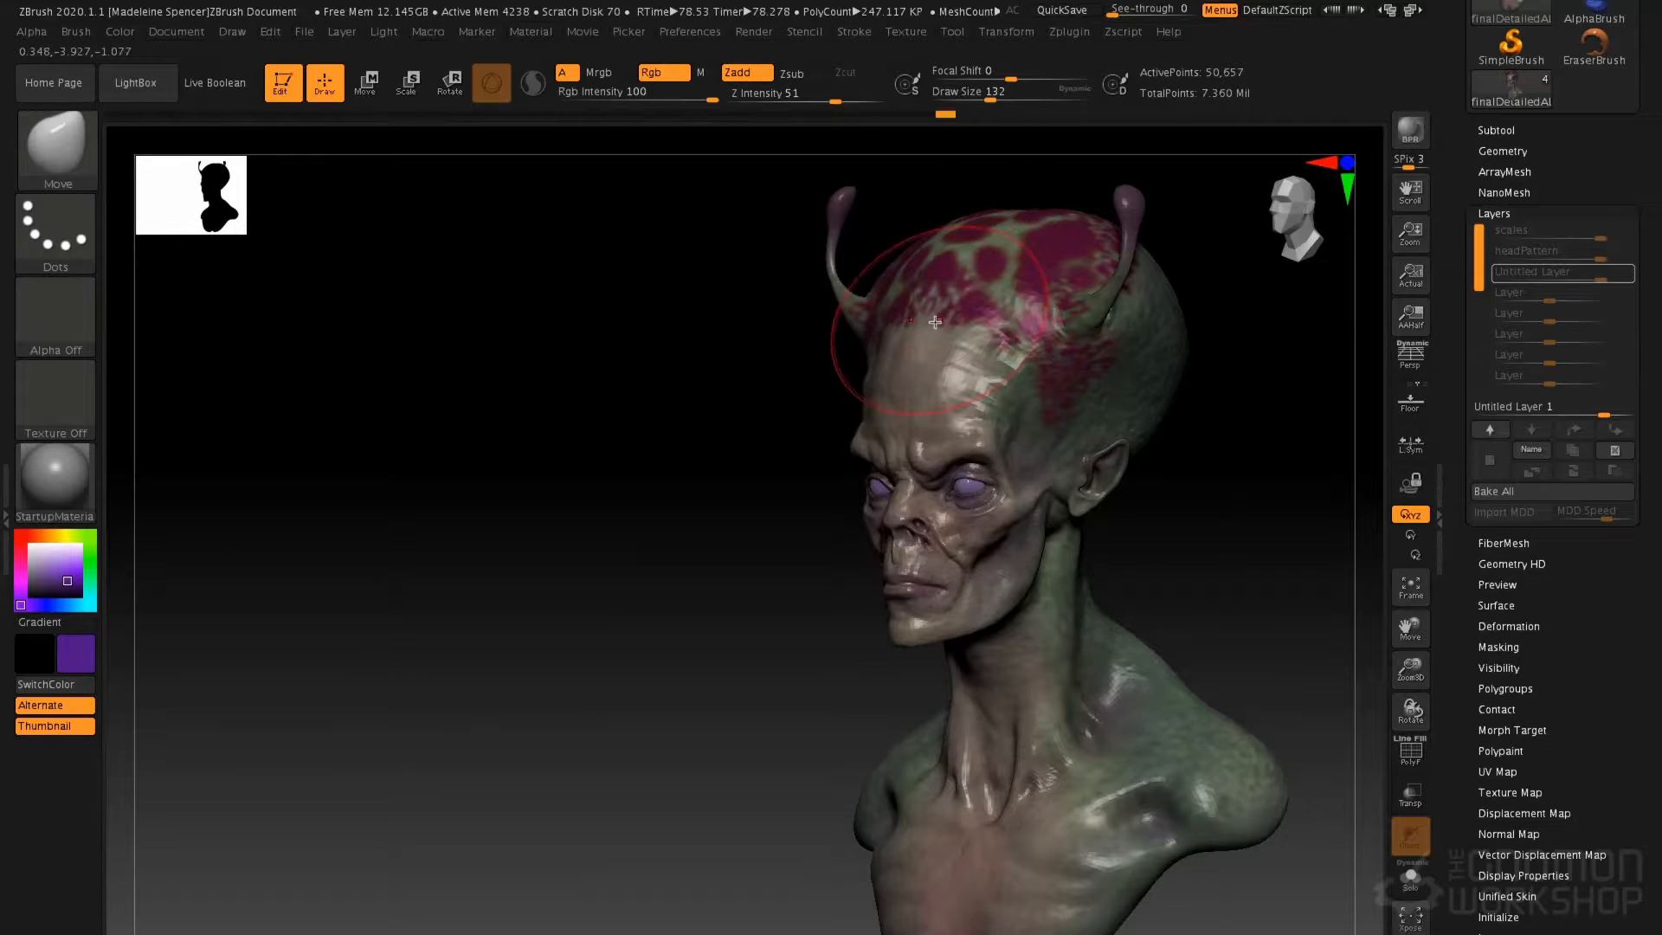
left_click_drag(969, 295, 932, 255)
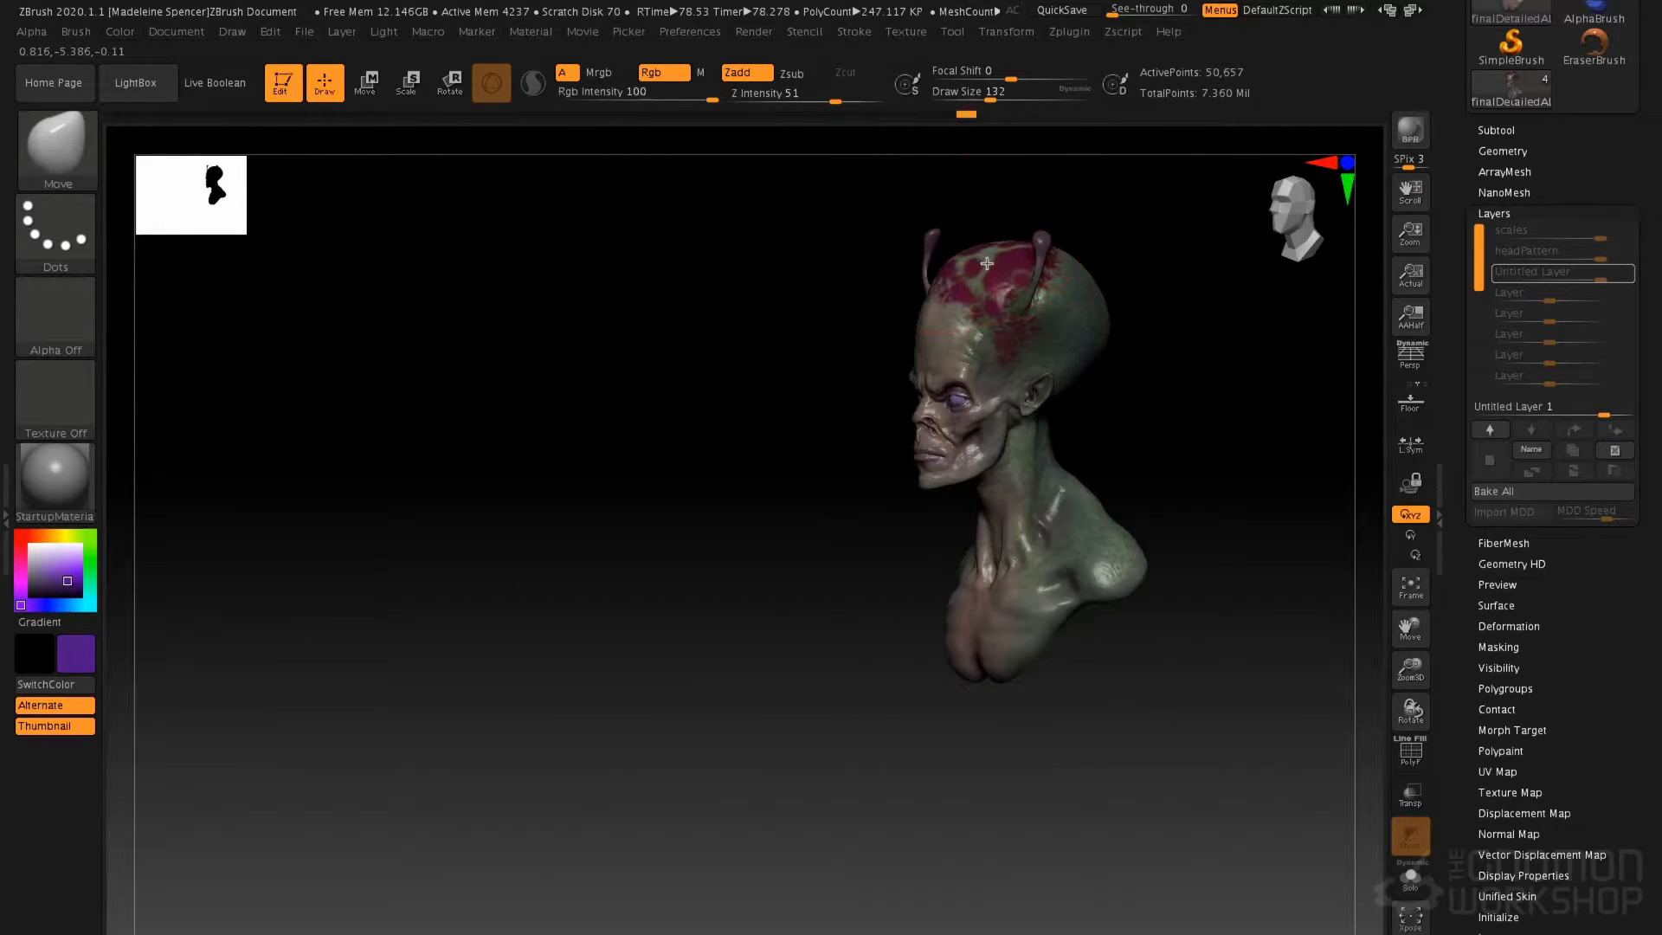
right_click_drag(986, 263, 956, 290, "ctrl")
Enlarge the cranium with the Magnify brush at Z intensity 12 and undo the last stroke on its crown
key("b")
key("m")
key("a")
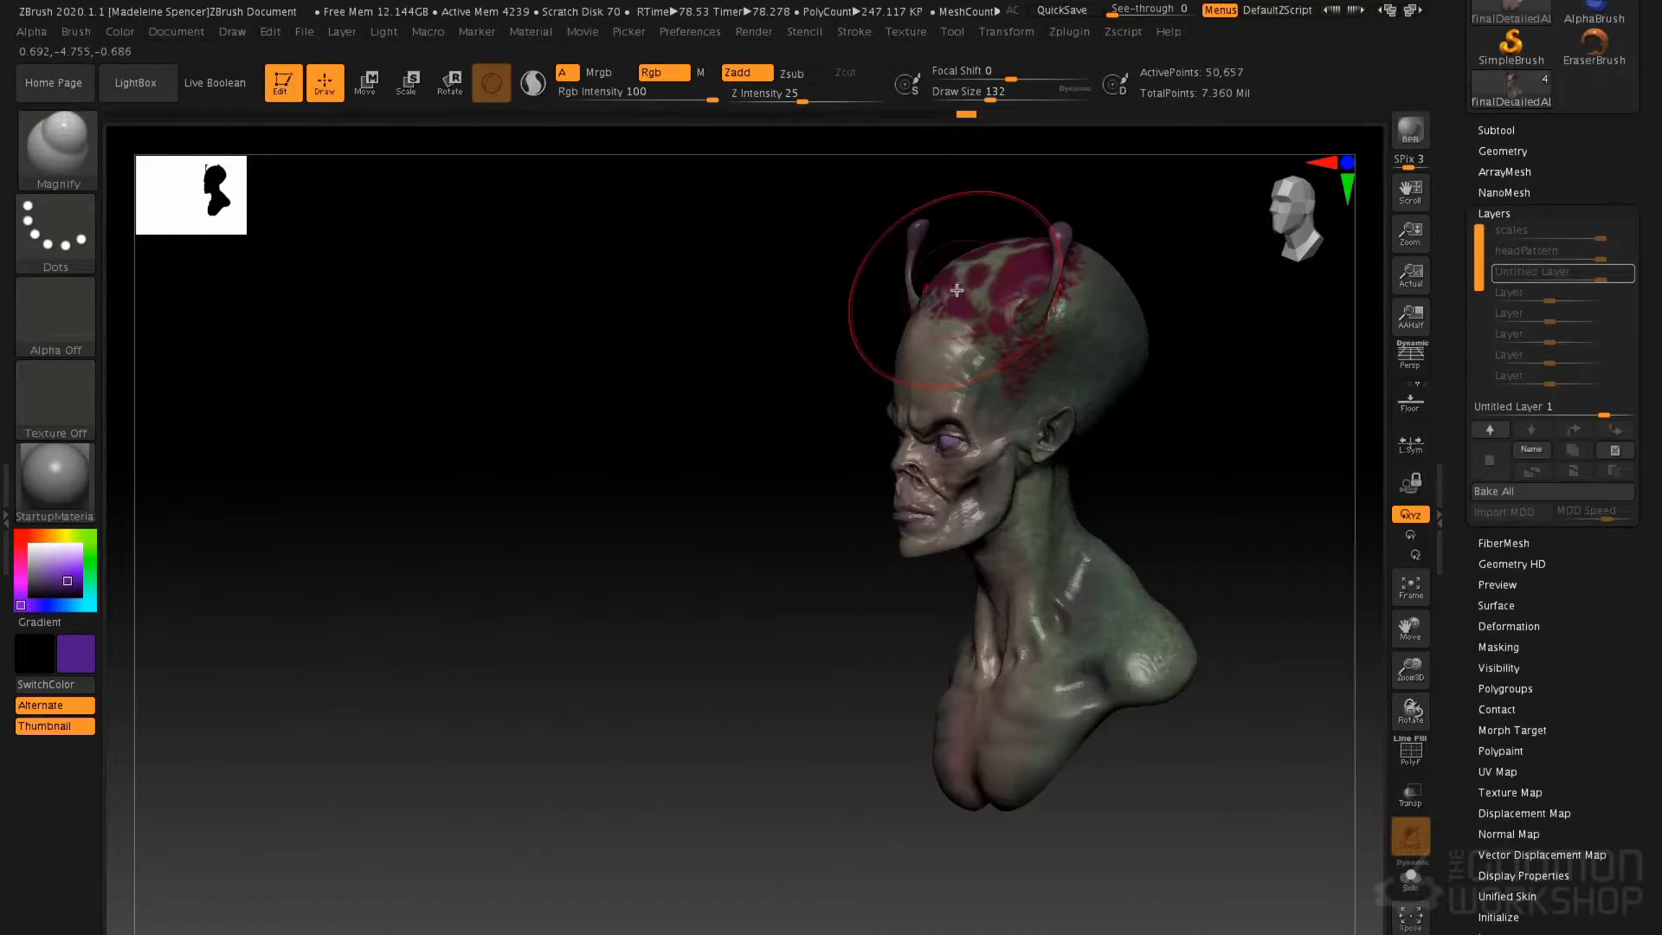
right_click_drag(972, 300, 1017, 299)
key("space")
left_click_drag(965, 402, 944, 402)
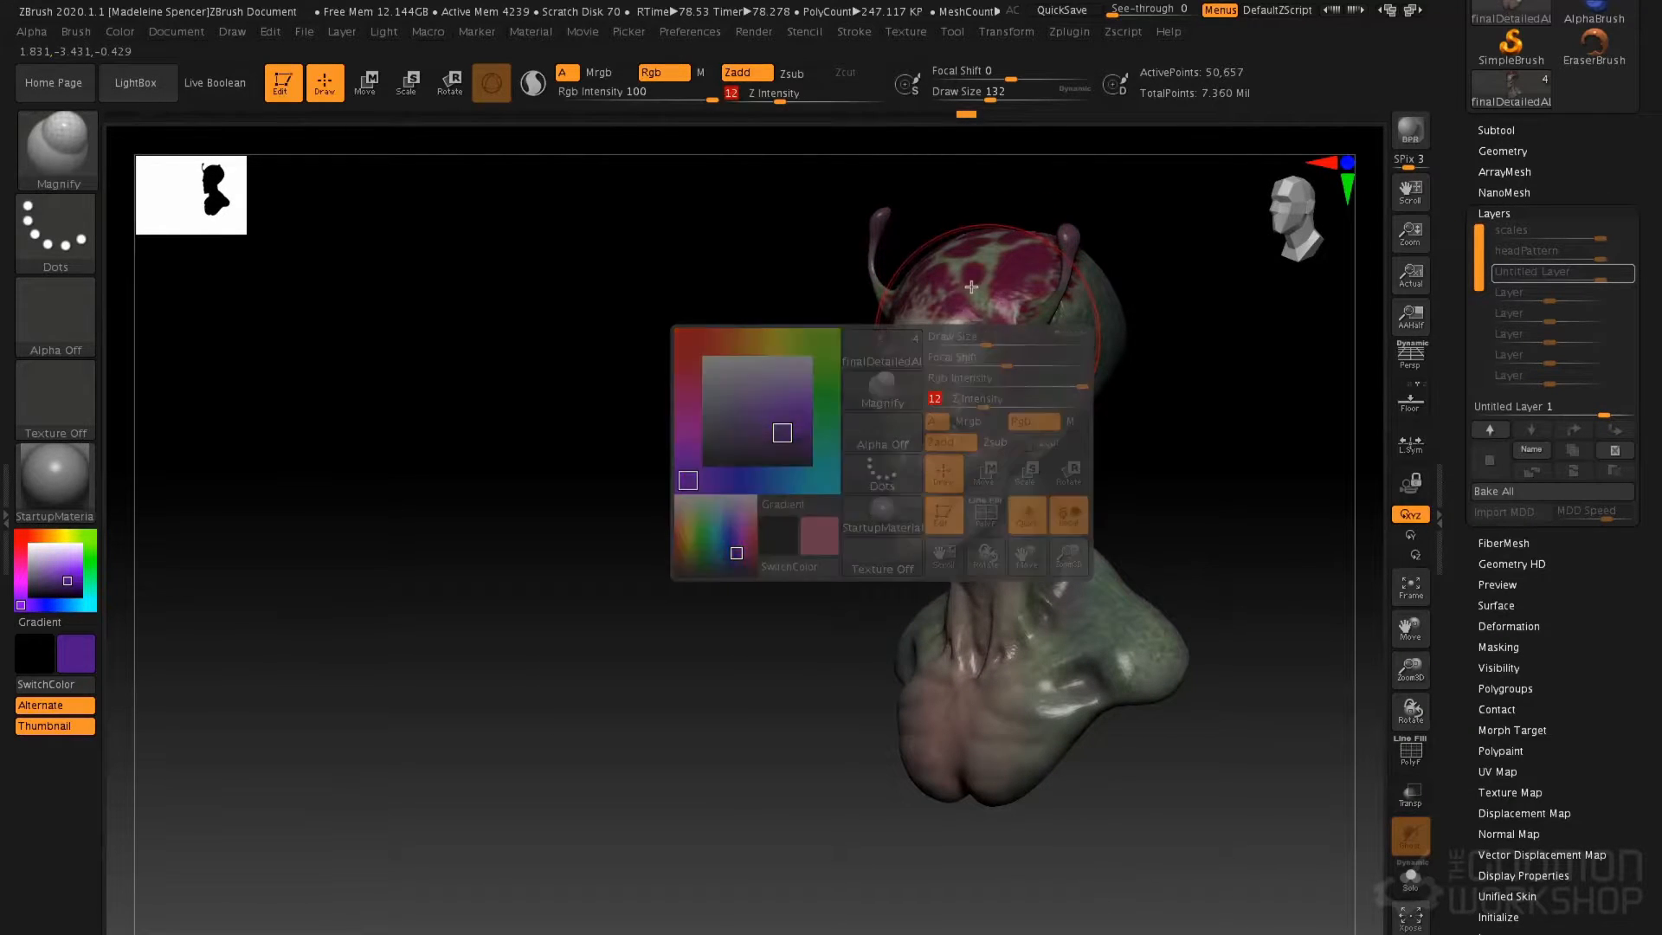
right_click_drag(989, 261, 853, 223)
right_click_drag(830, 303, 952, 269)
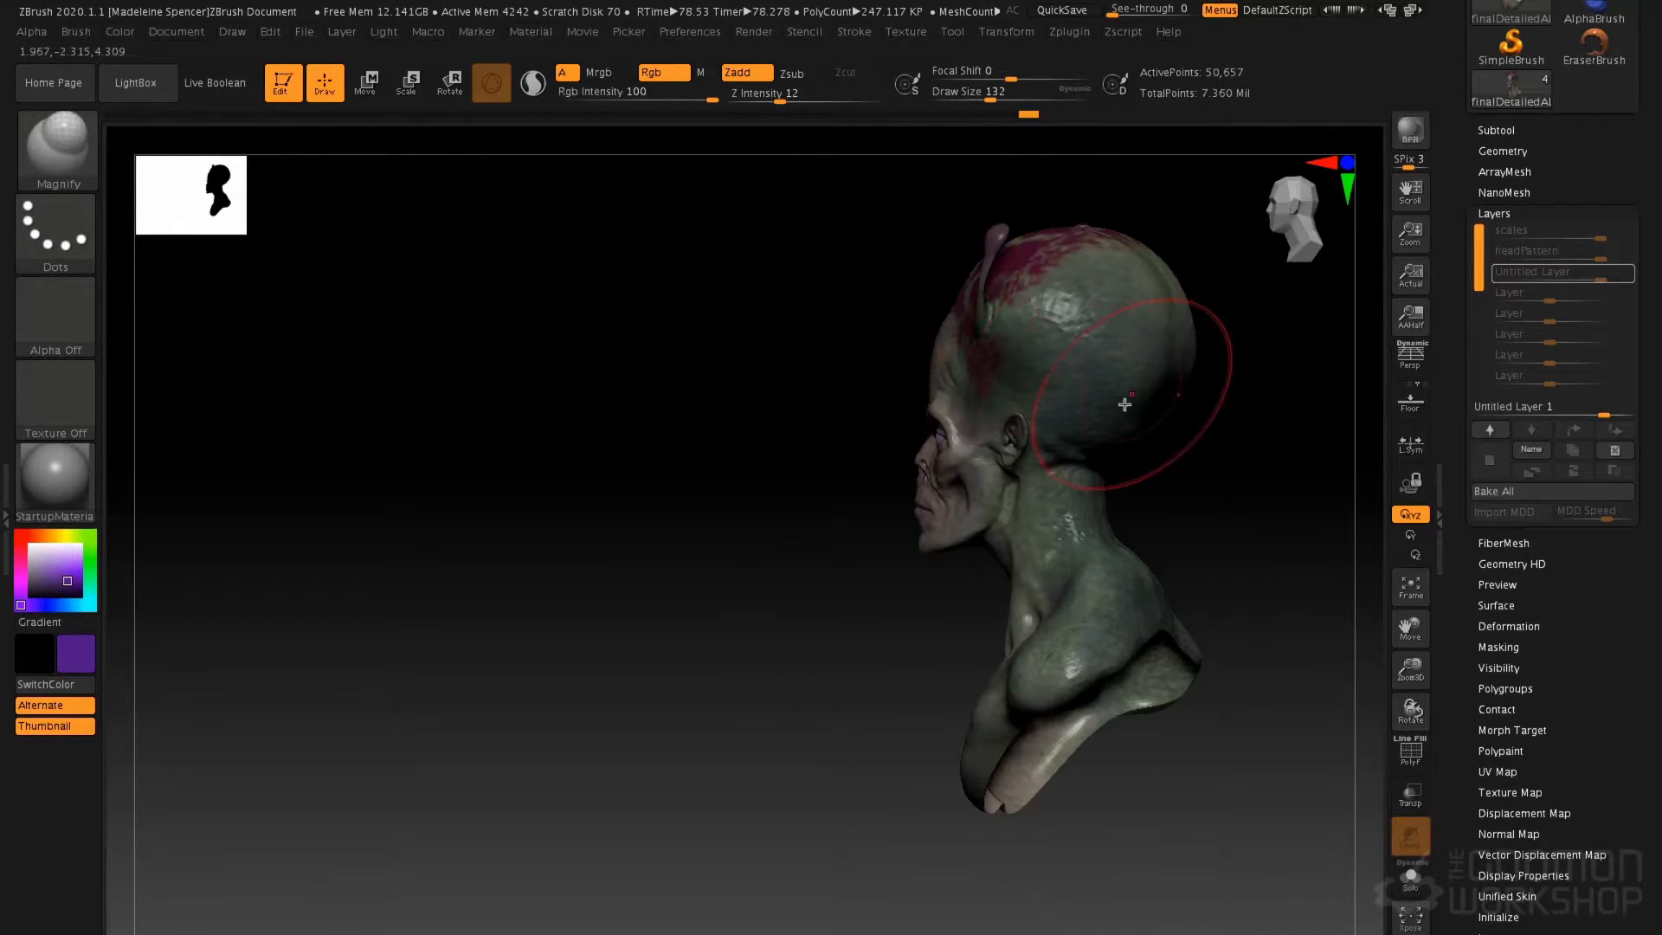
mouse_move(1116, 299)
right_mouse_down()
mouse_move(1182, 298)
mouse_move(1113, 278)
right_mouse_up()
mouse_move(1092, 243)
left_mouse_down()
mouse_move(1073, 237)
mouse_move(1094, 234)
left_mouse_up()
key("ctrl+z")
Reshape the antenna tips outward at draw size 54 and return the bust to its highest subdivision level
key("space")
right_click_drag(1113, 240, 1164, 242)
left_click_drag(1083, 236, 1101, 237)
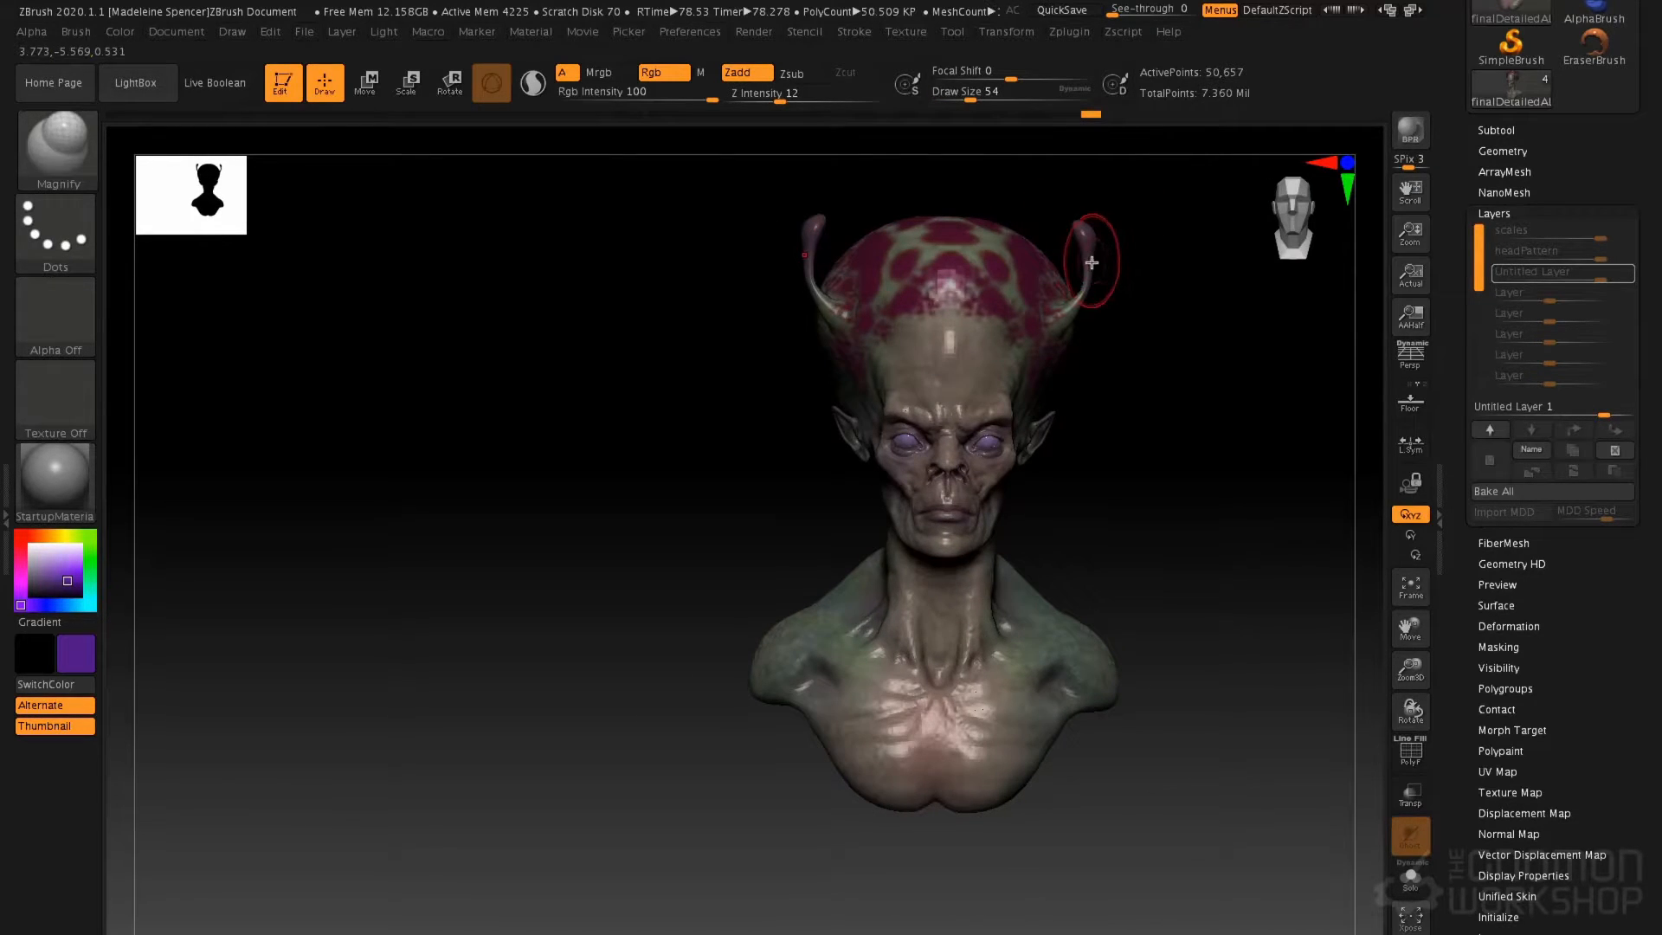
key("Tab")
key("Tab")
left_click_drag(1092, 253, 1126, 253)
key("ctrl+d")
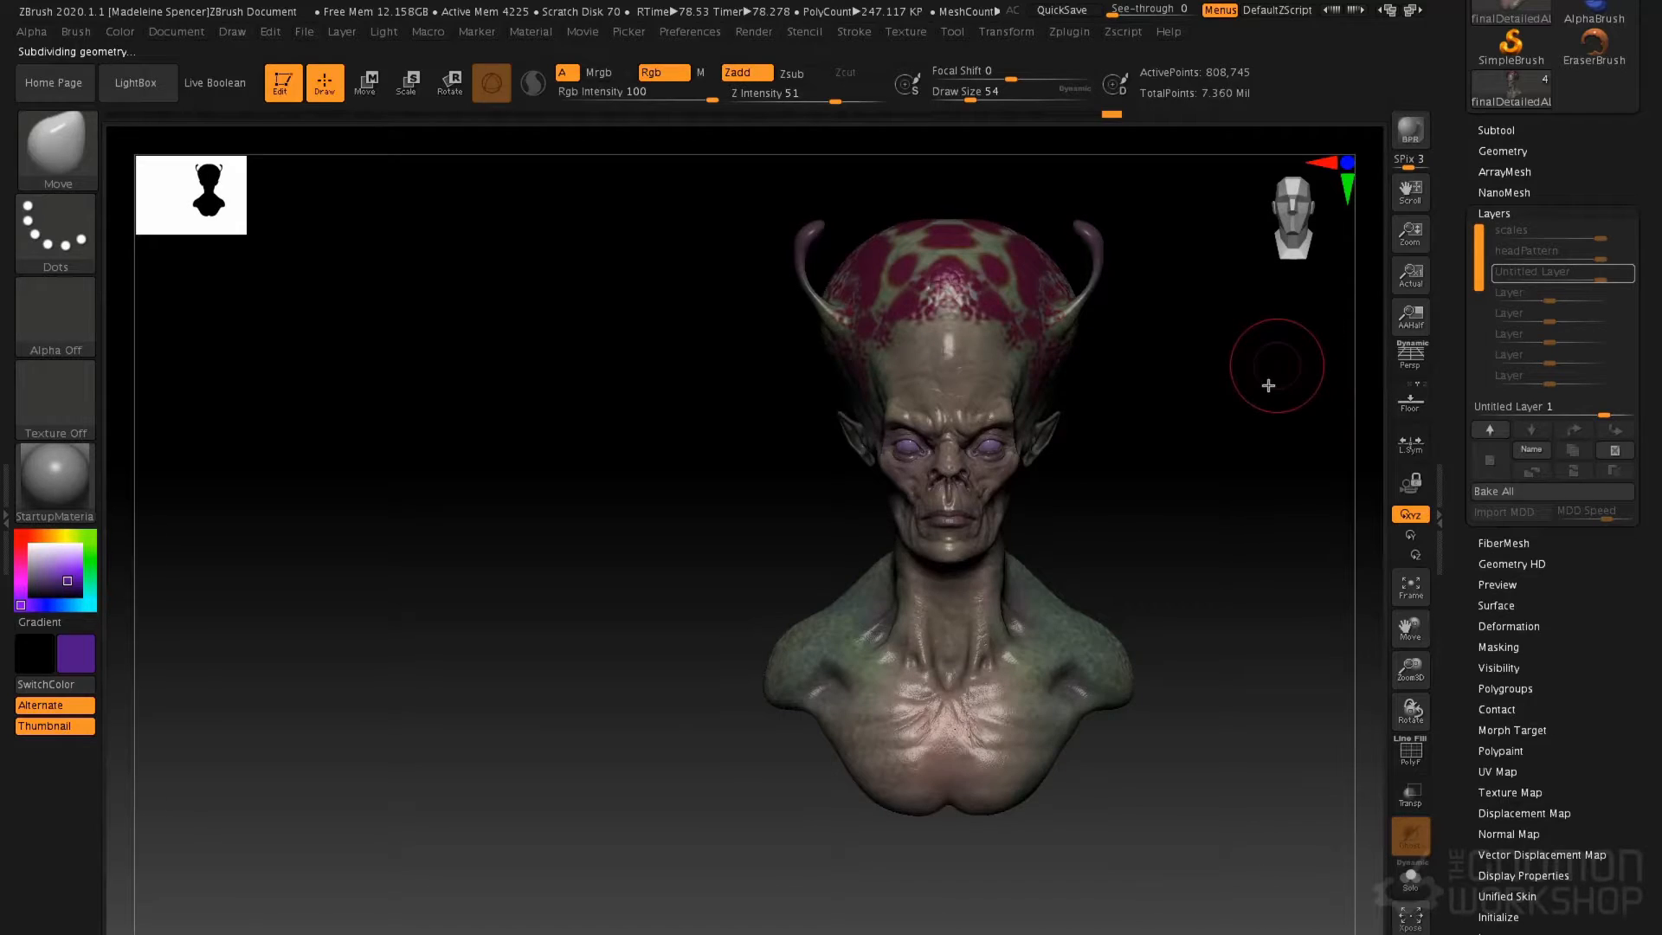
Stop recording the new shape layer and test its intensity, leaving it at 1
mouse_move(1632, 279)
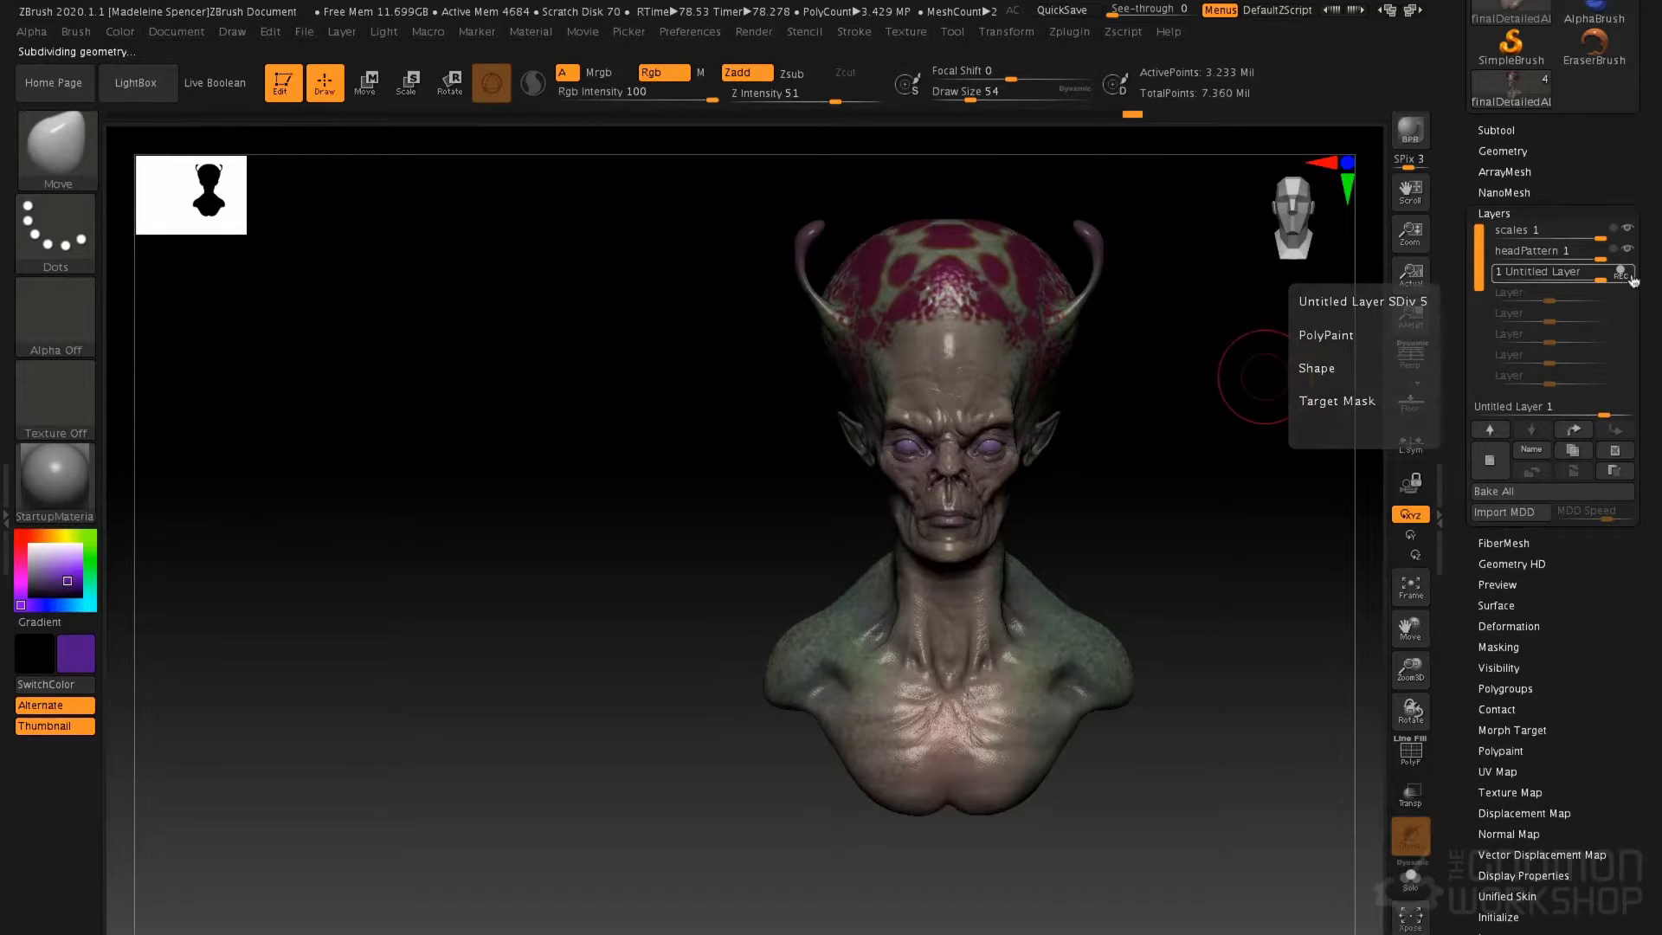
left_click(1630, 278)
mouse_move(1598, 276)
left_mouse_down()
mouse_move(1559, 279)
mouse_move(1608, 279)
mouse_move(1615, 296)
left_mouse_up()
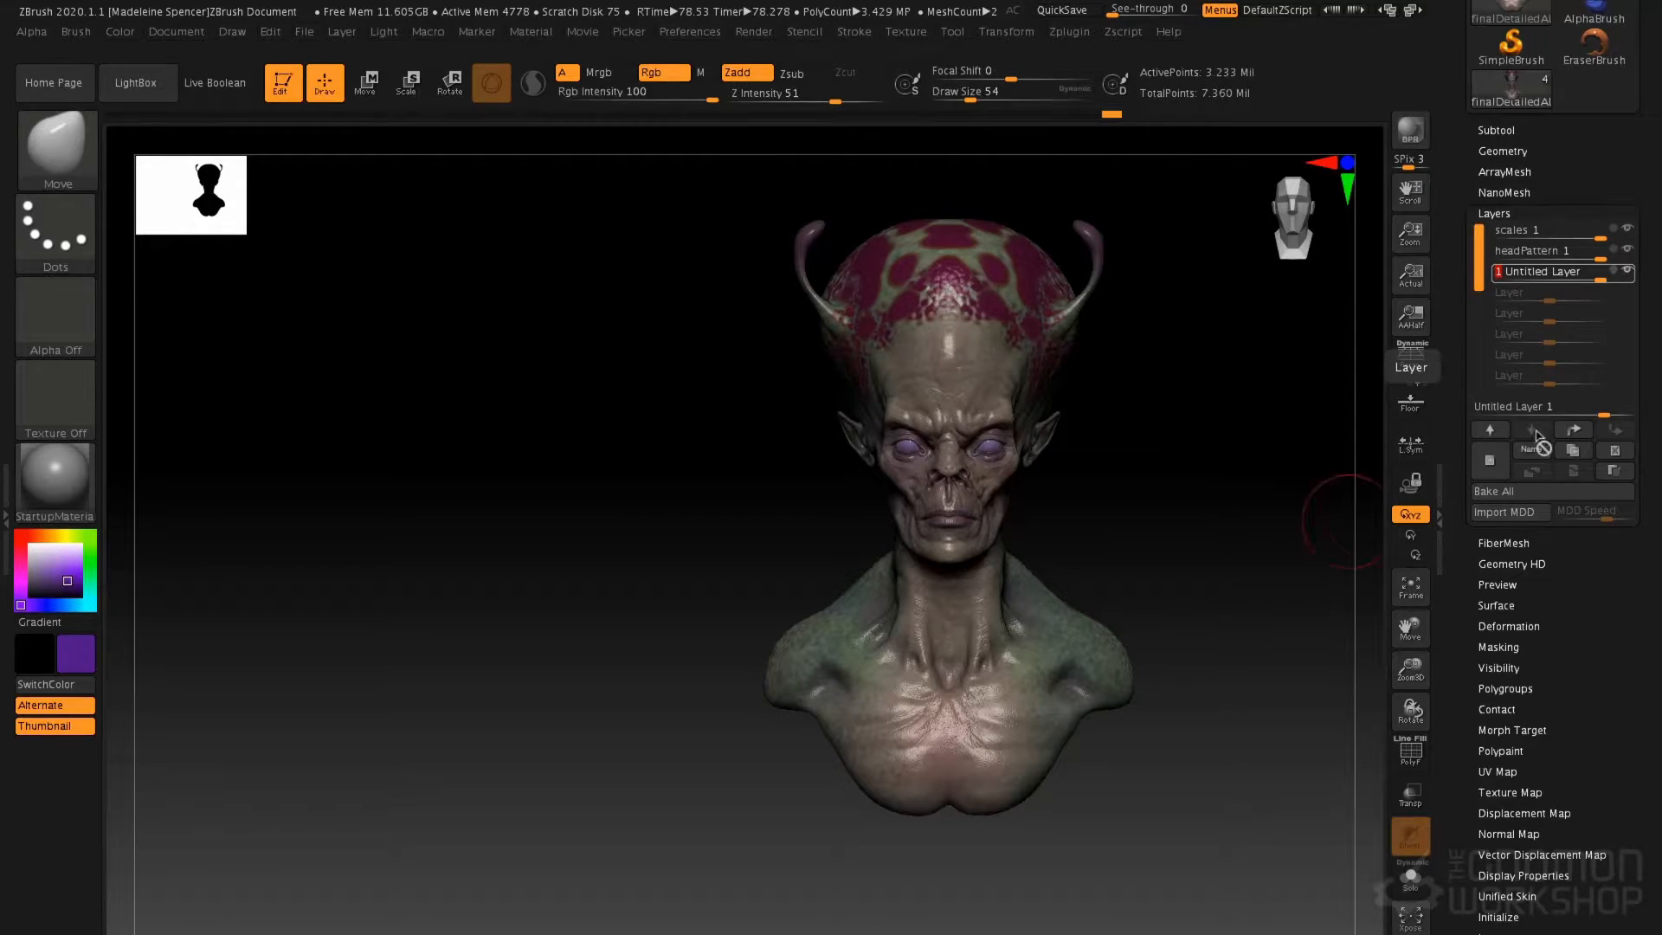
mouse_move(1599, 272)
left_mouse_down()
mouse_move(1561, 275)
mouse_move(1631, 279)
left_mouse_up()
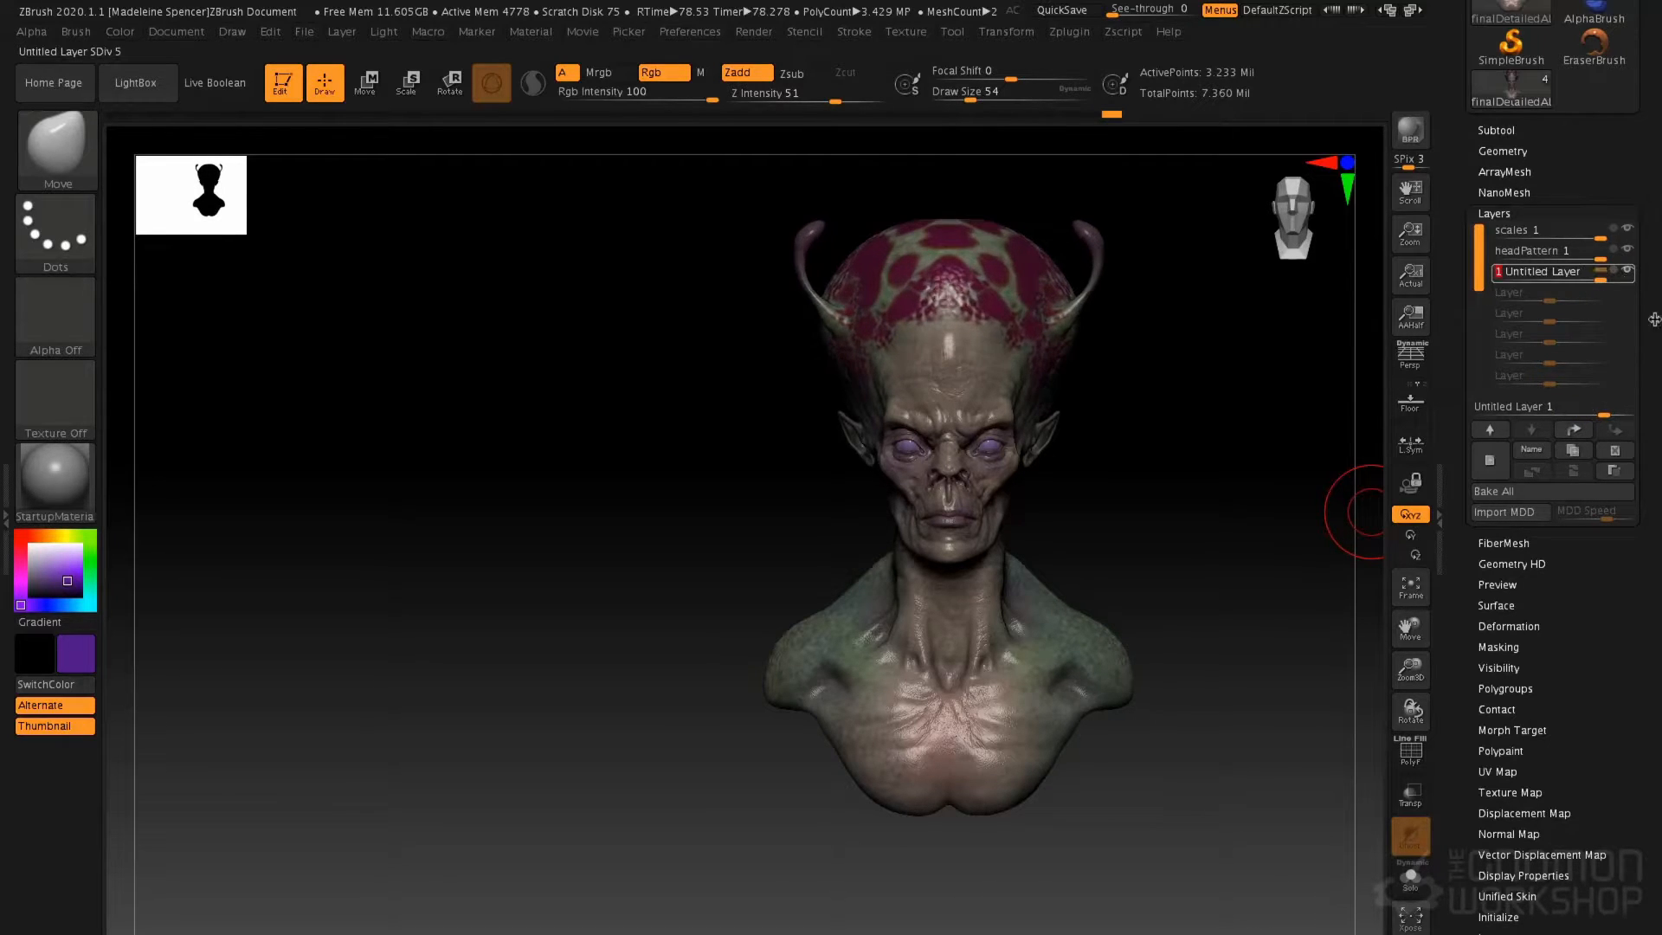
View the bust from the side, set the scales layer's intensity to 0 and select the headPattern layer
right_click_drag(1048, 566, 1135, 517)
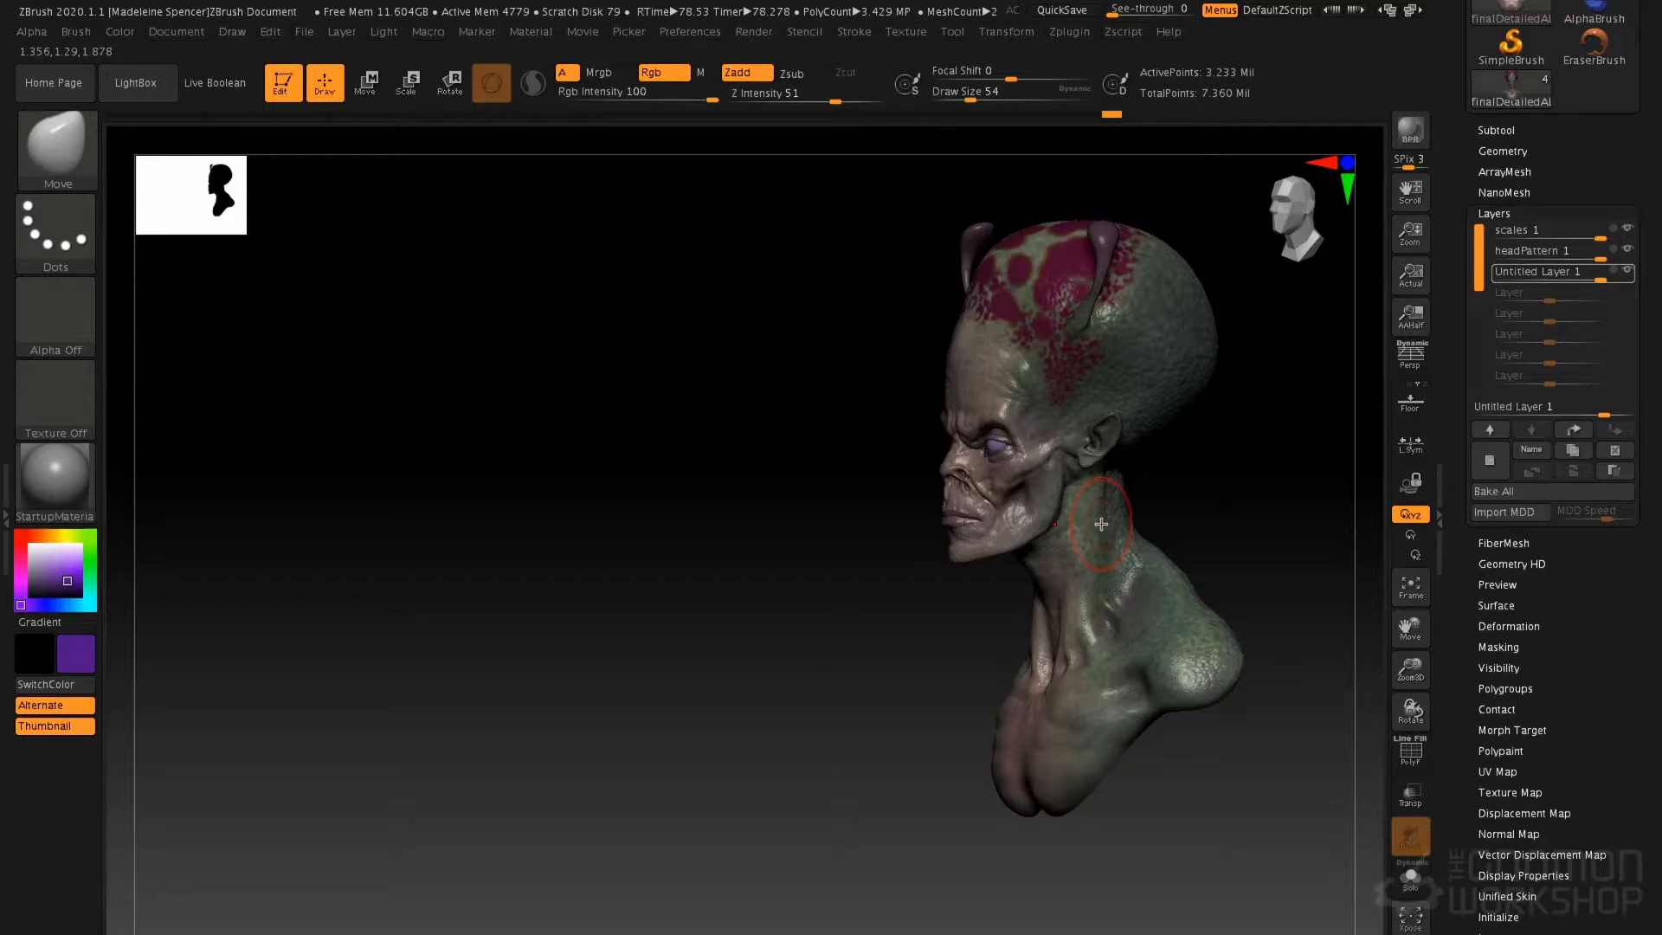
left_click_drag(1577, 232, 1545, 232)
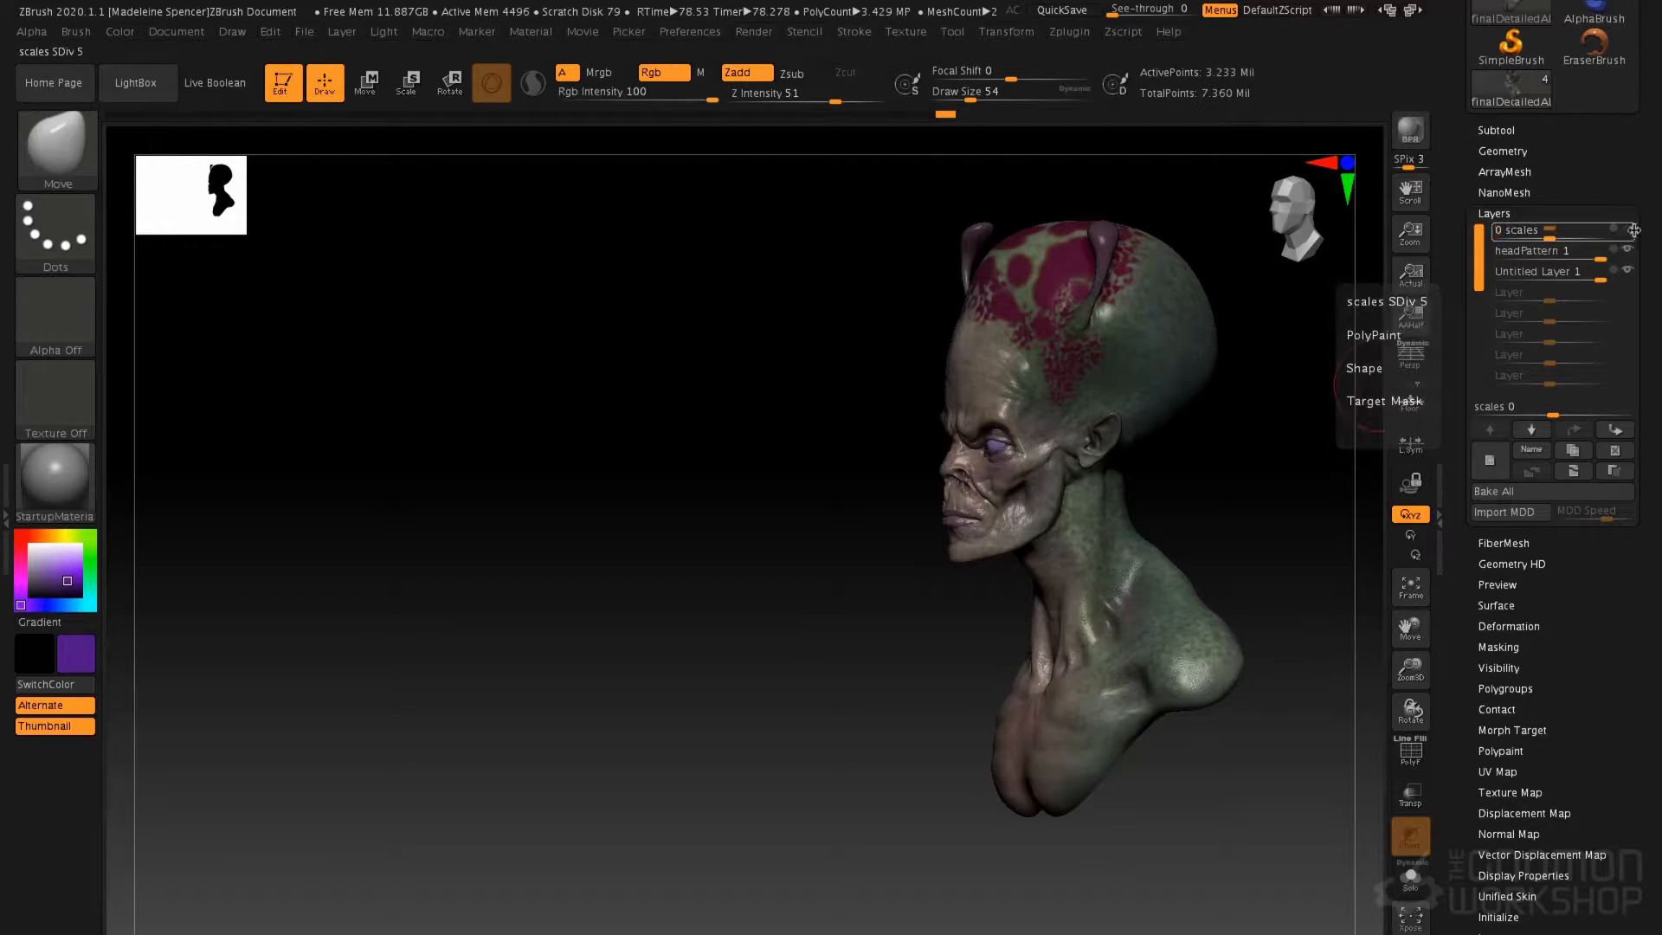
left_click(1554, 247)
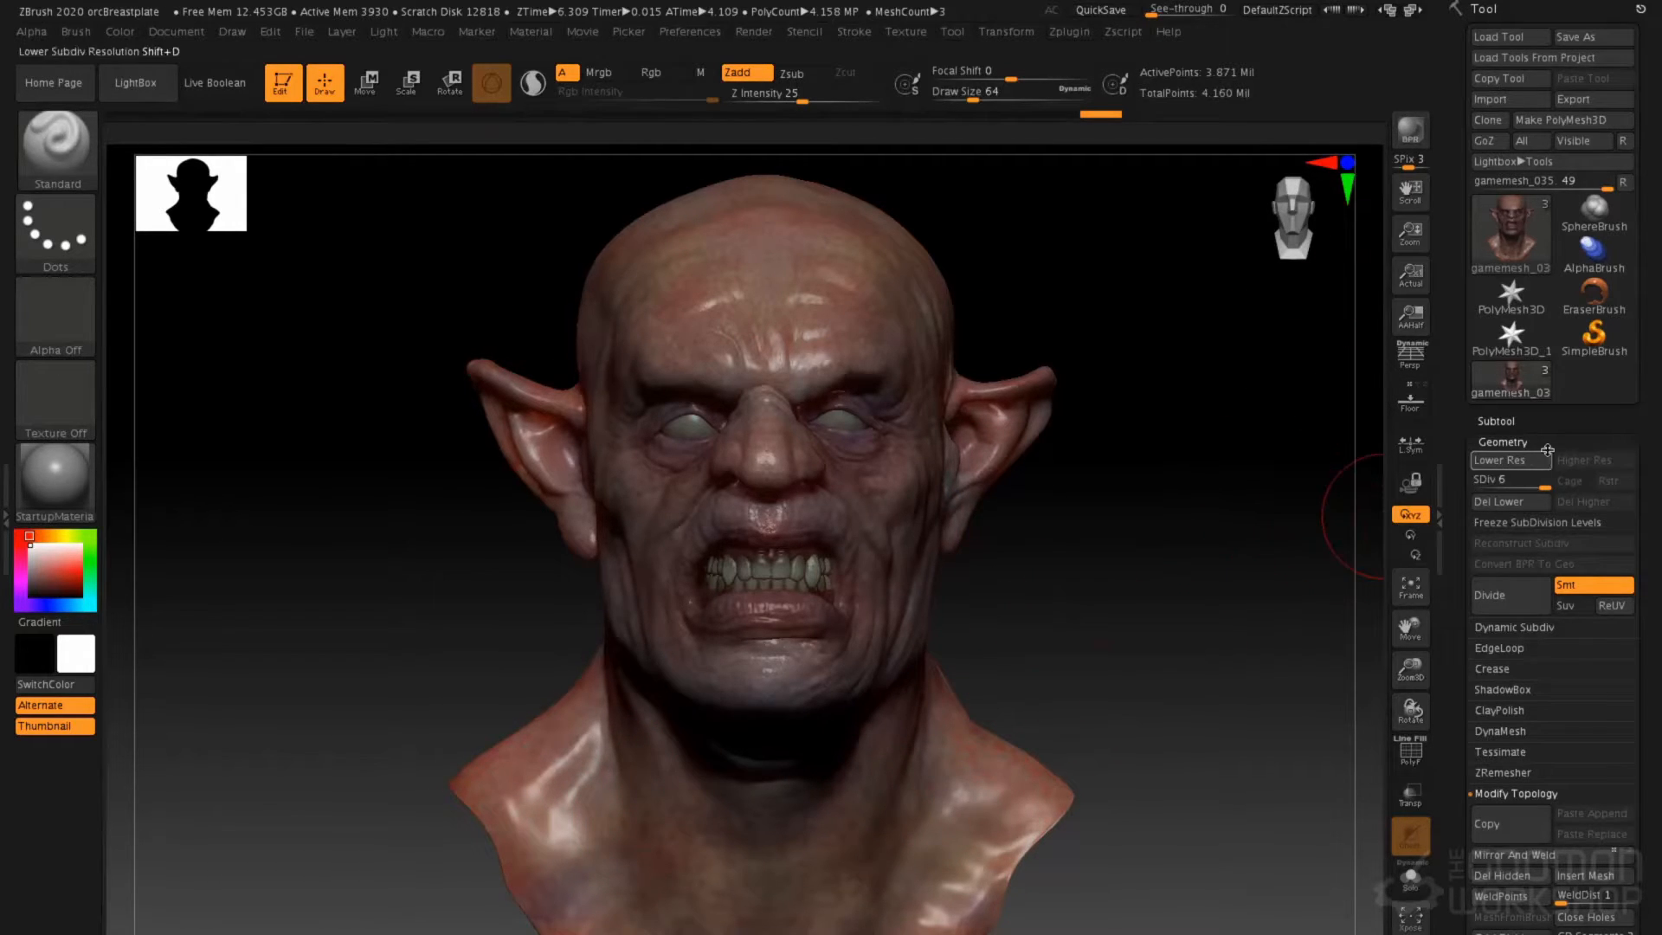
Add a new layer to the orc head and name it mouthClosed
left_click(1517, 441)
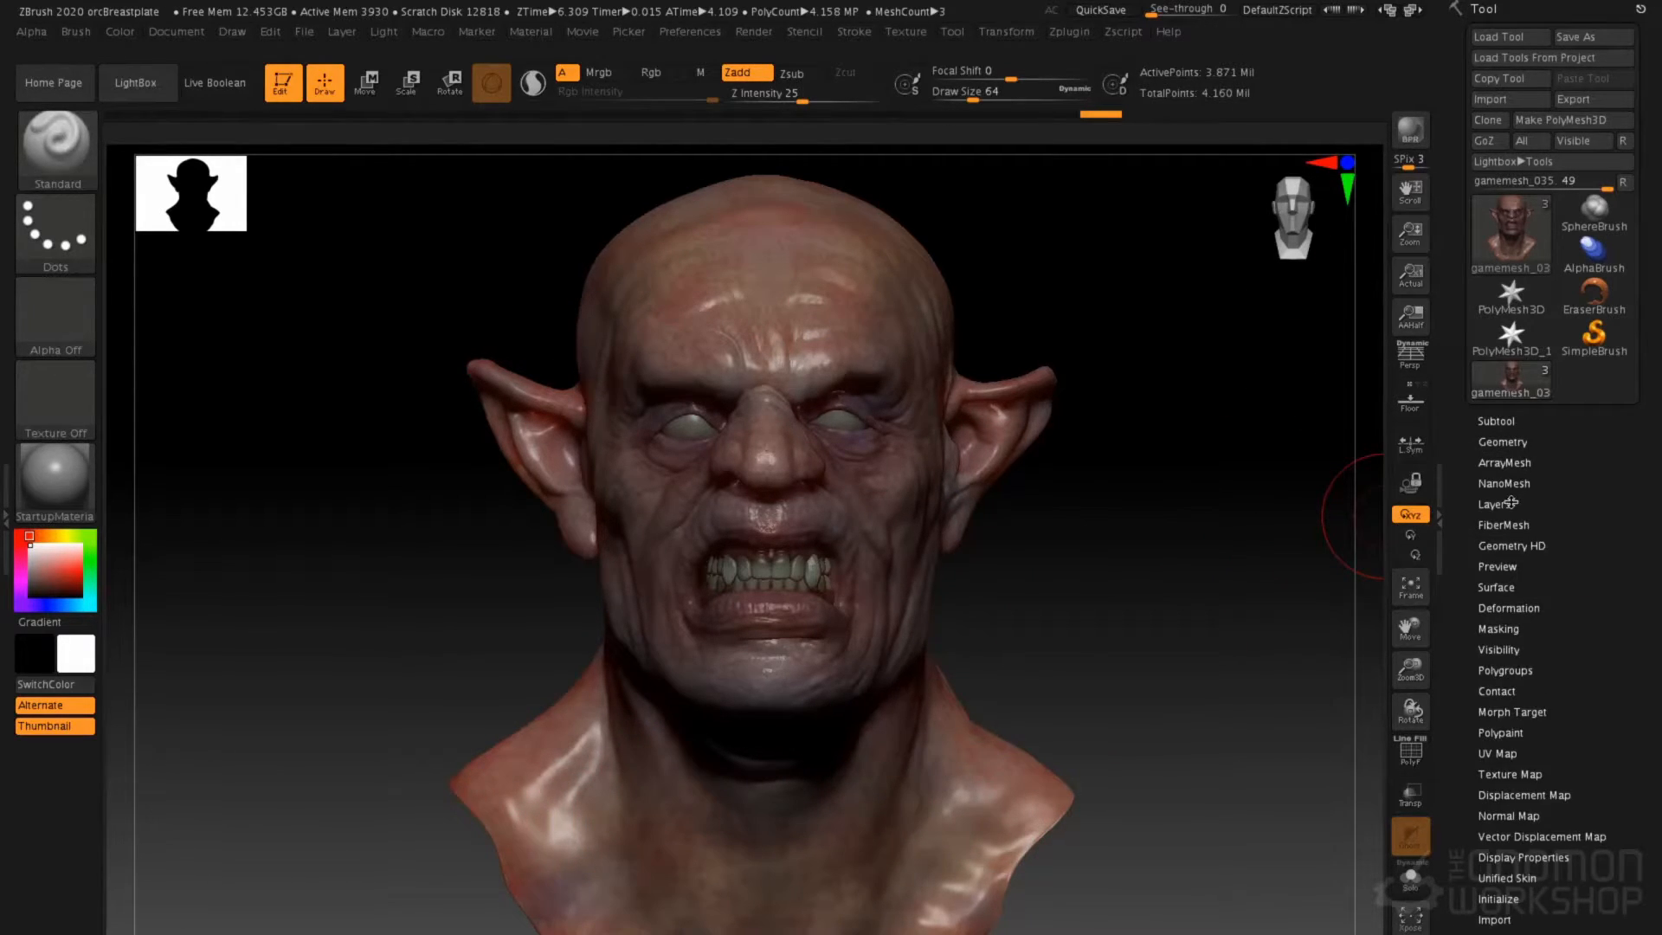
left_click(1511, 502)
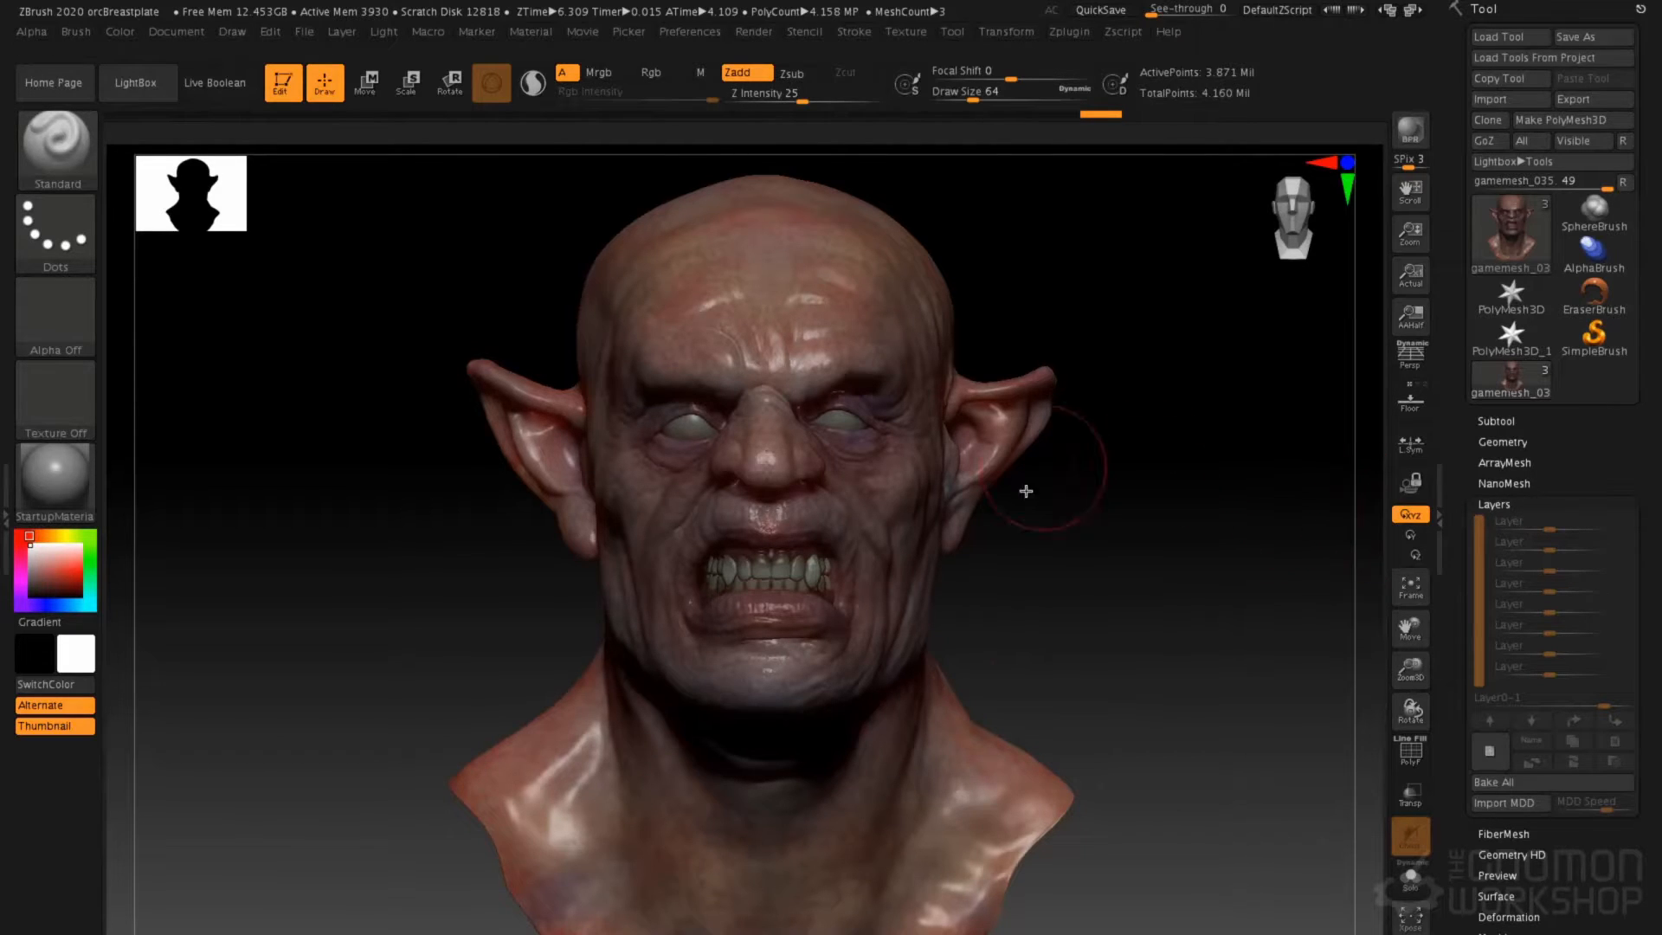
left_click(1488, 749)
left_click(1527, 750)
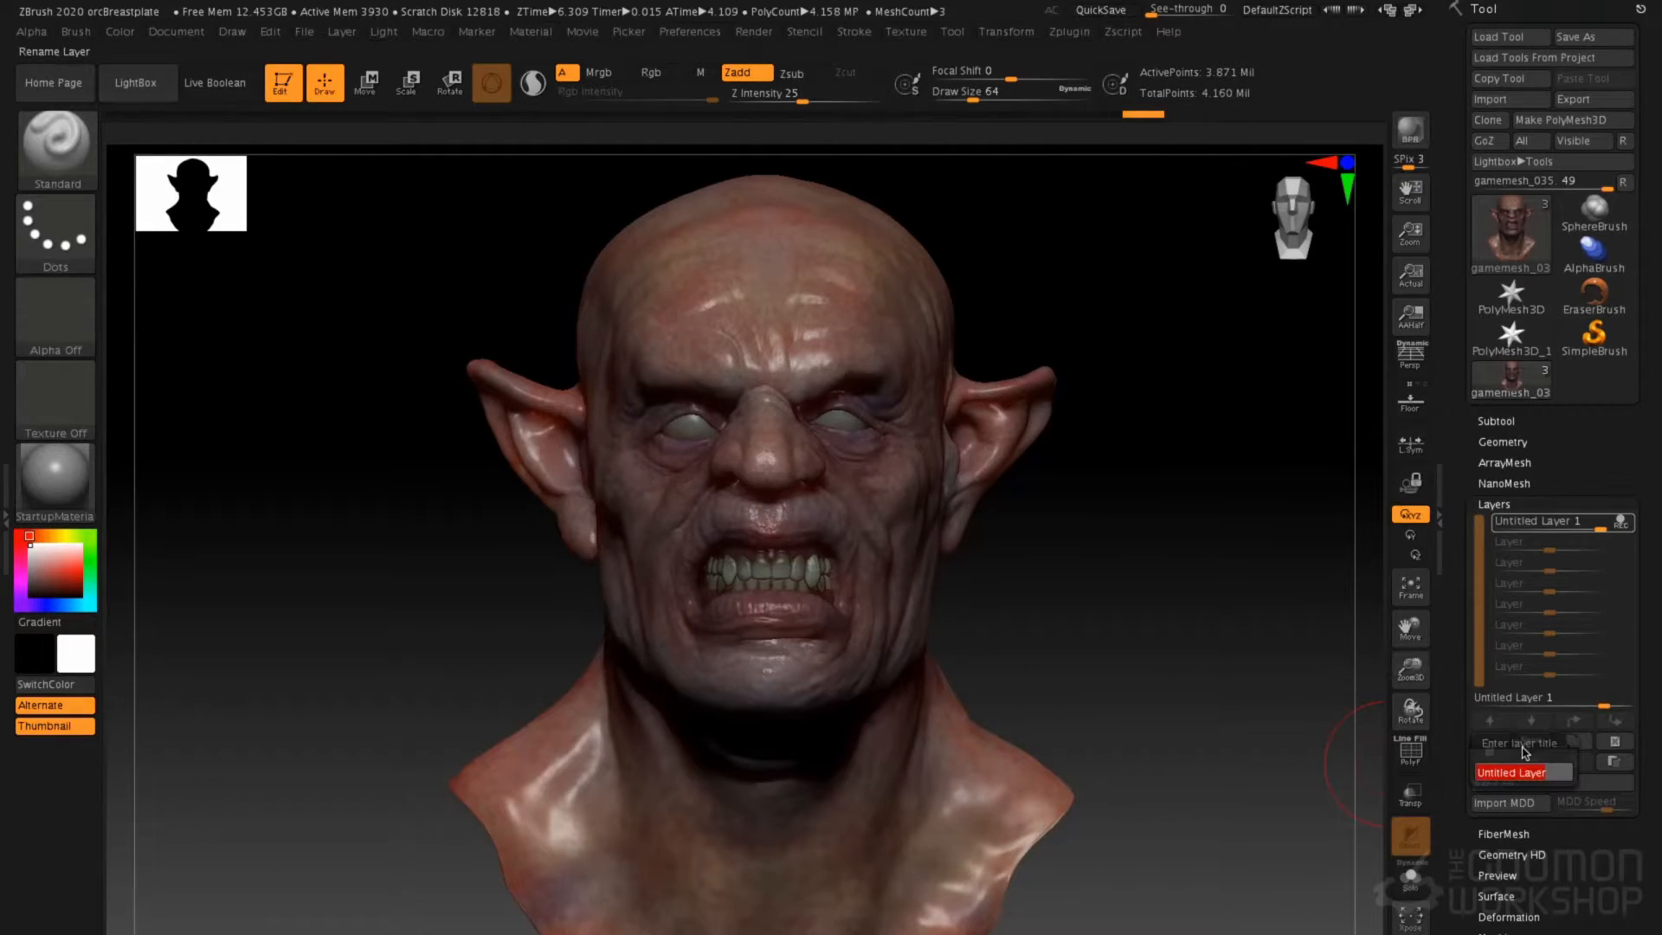
type("mouthClosed")
key("Return")
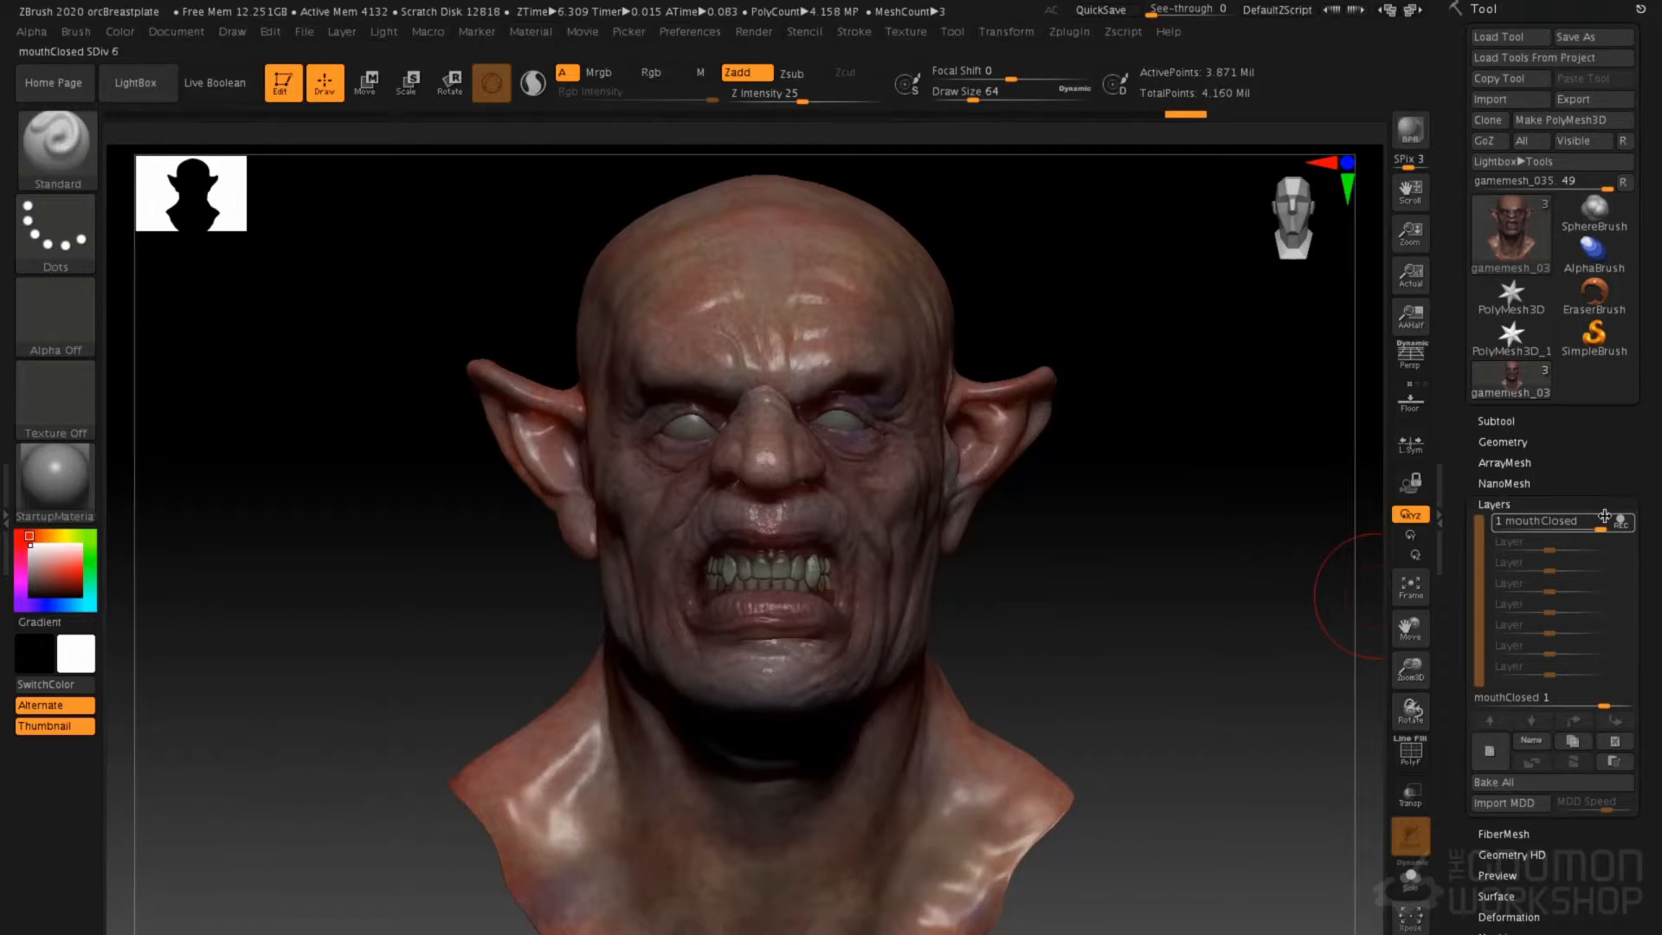
Lower the orc head by two subdivision levels and turn off Colorize for its polypaint
key("shift+d")
key("shift+d")
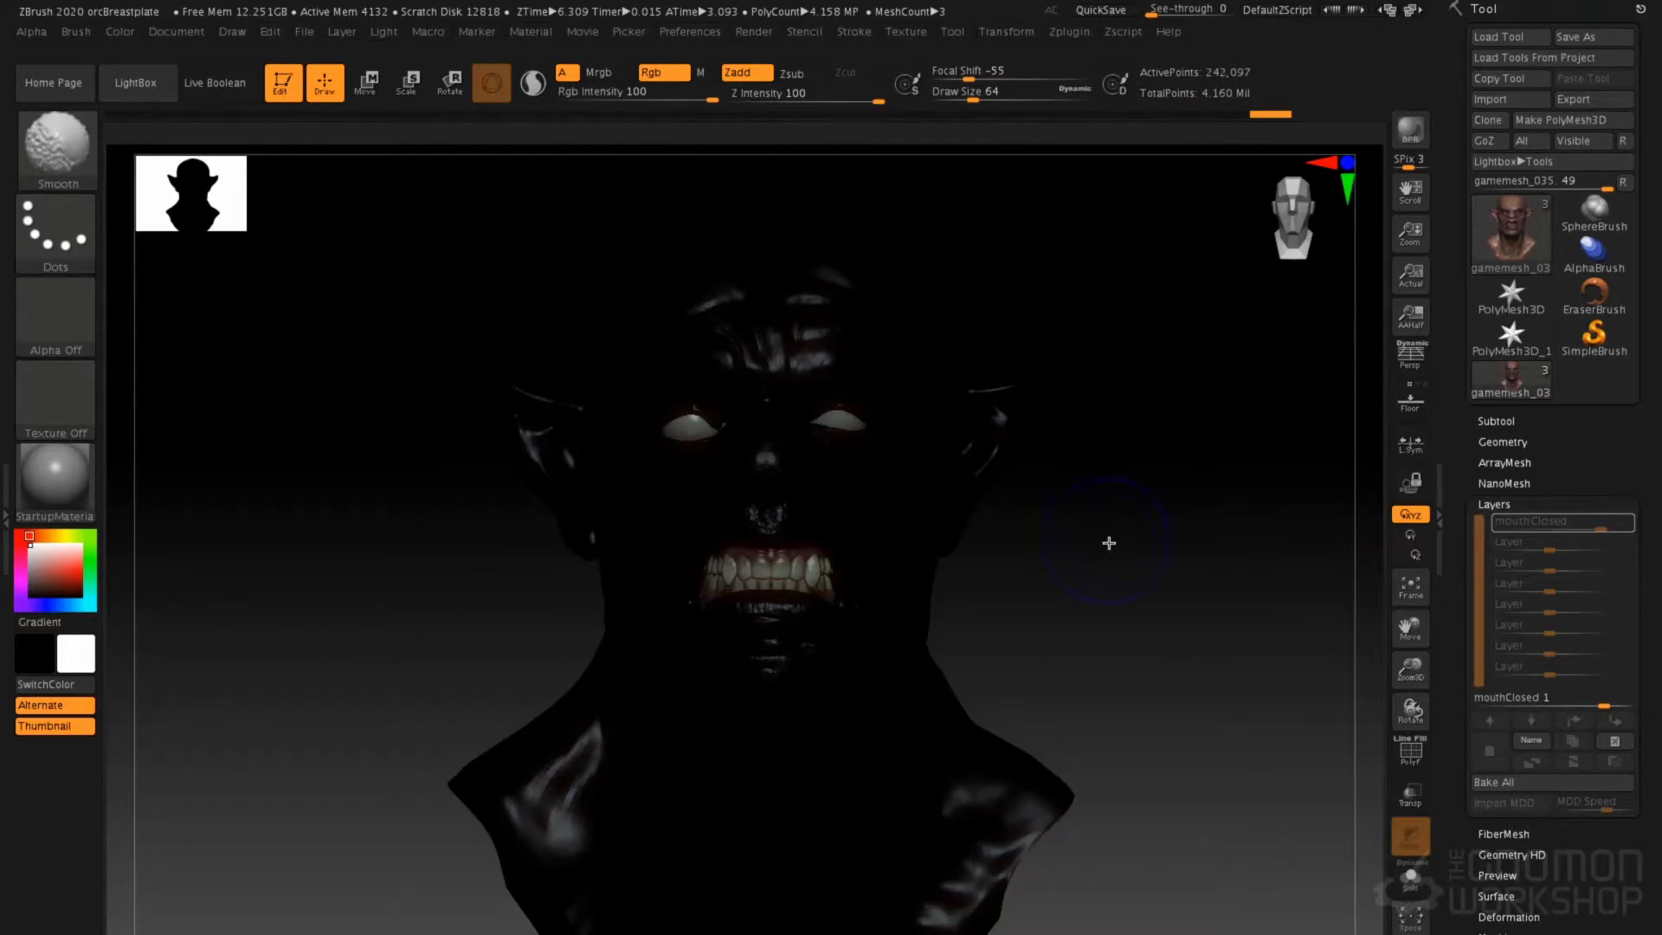
scroll(1602, 924, "down", 3)
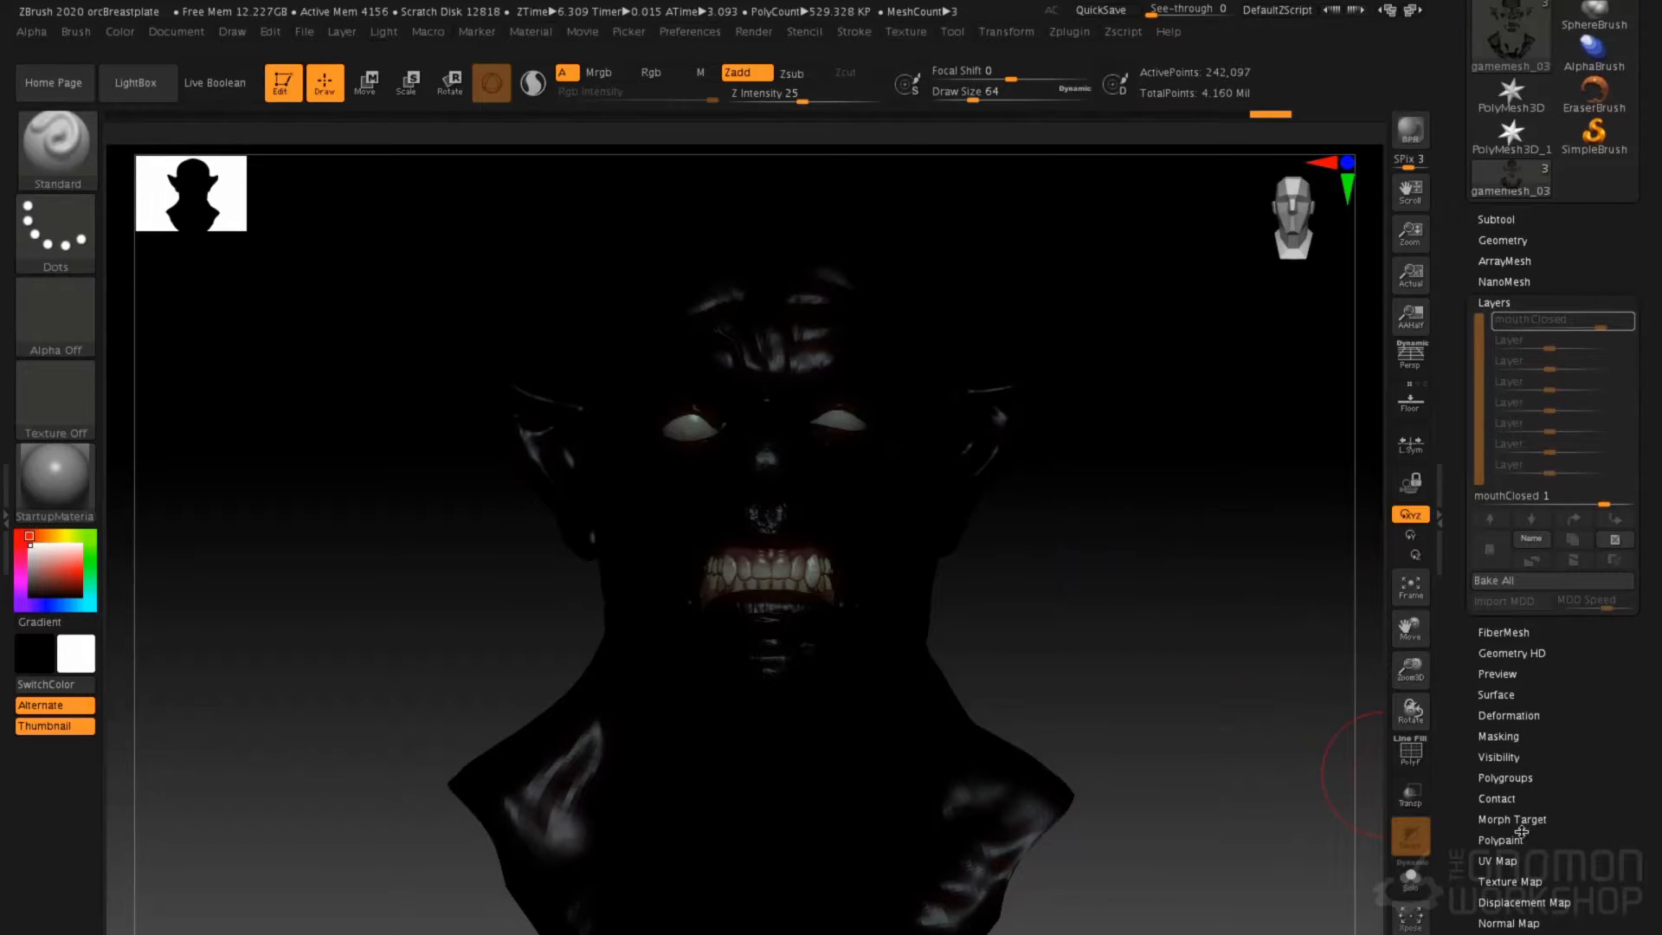
left_click(1506, 839)
left_click(1494, 548)
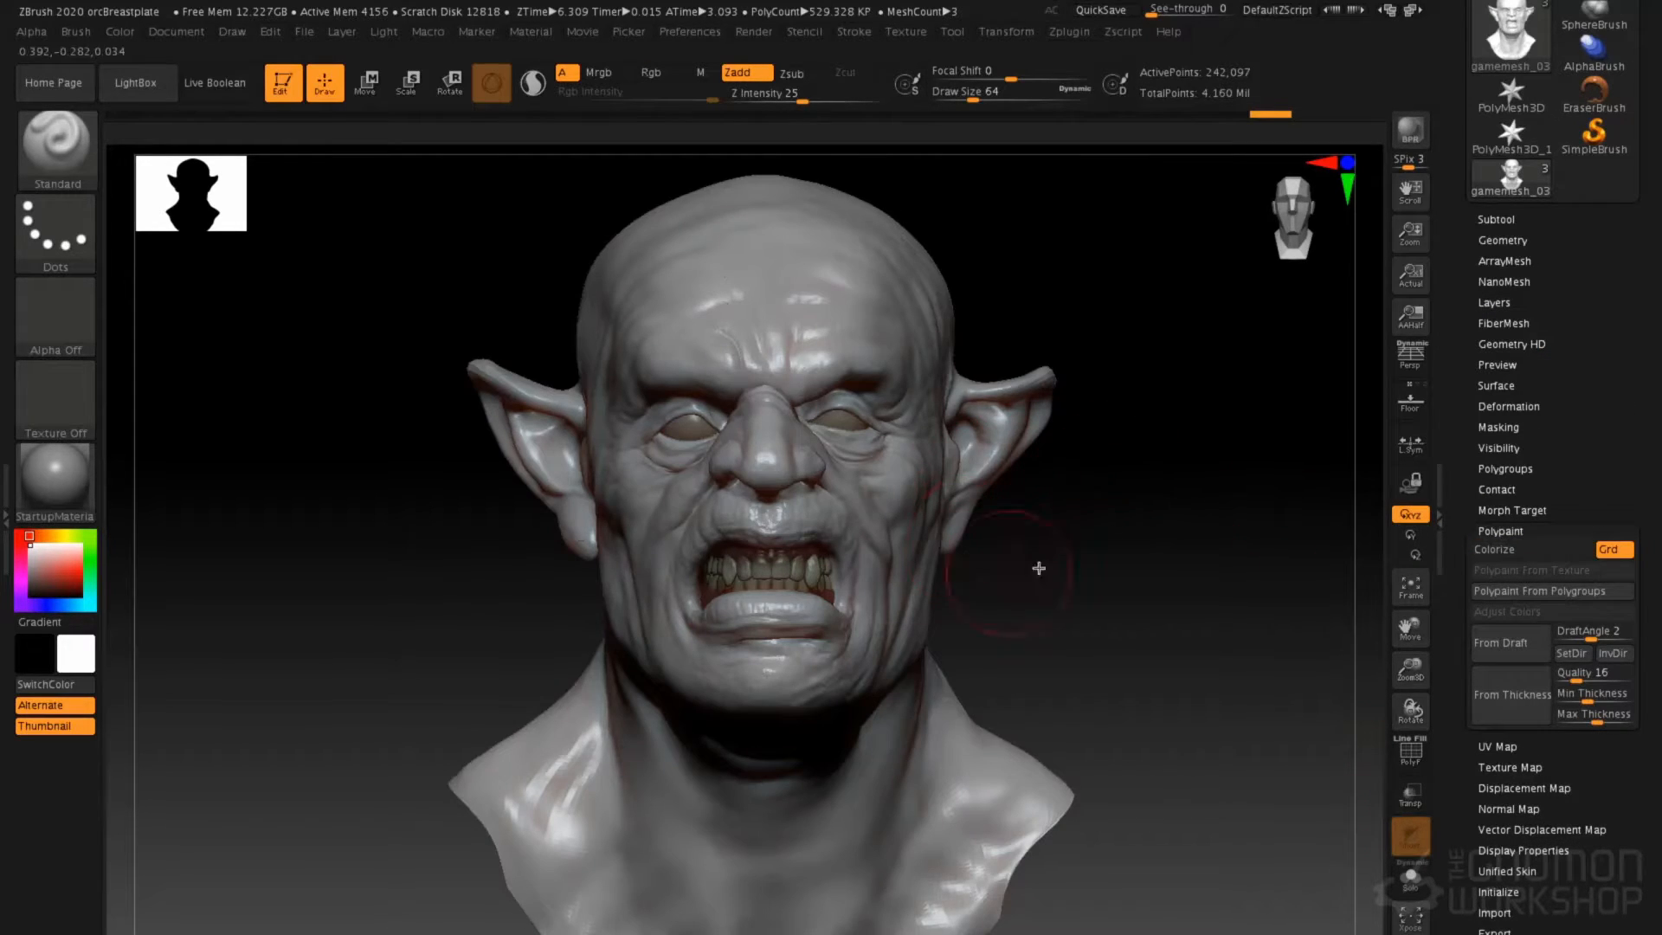
Step the orc head down to its lowest subdivision level
key("shift+d")
key("shift+d")
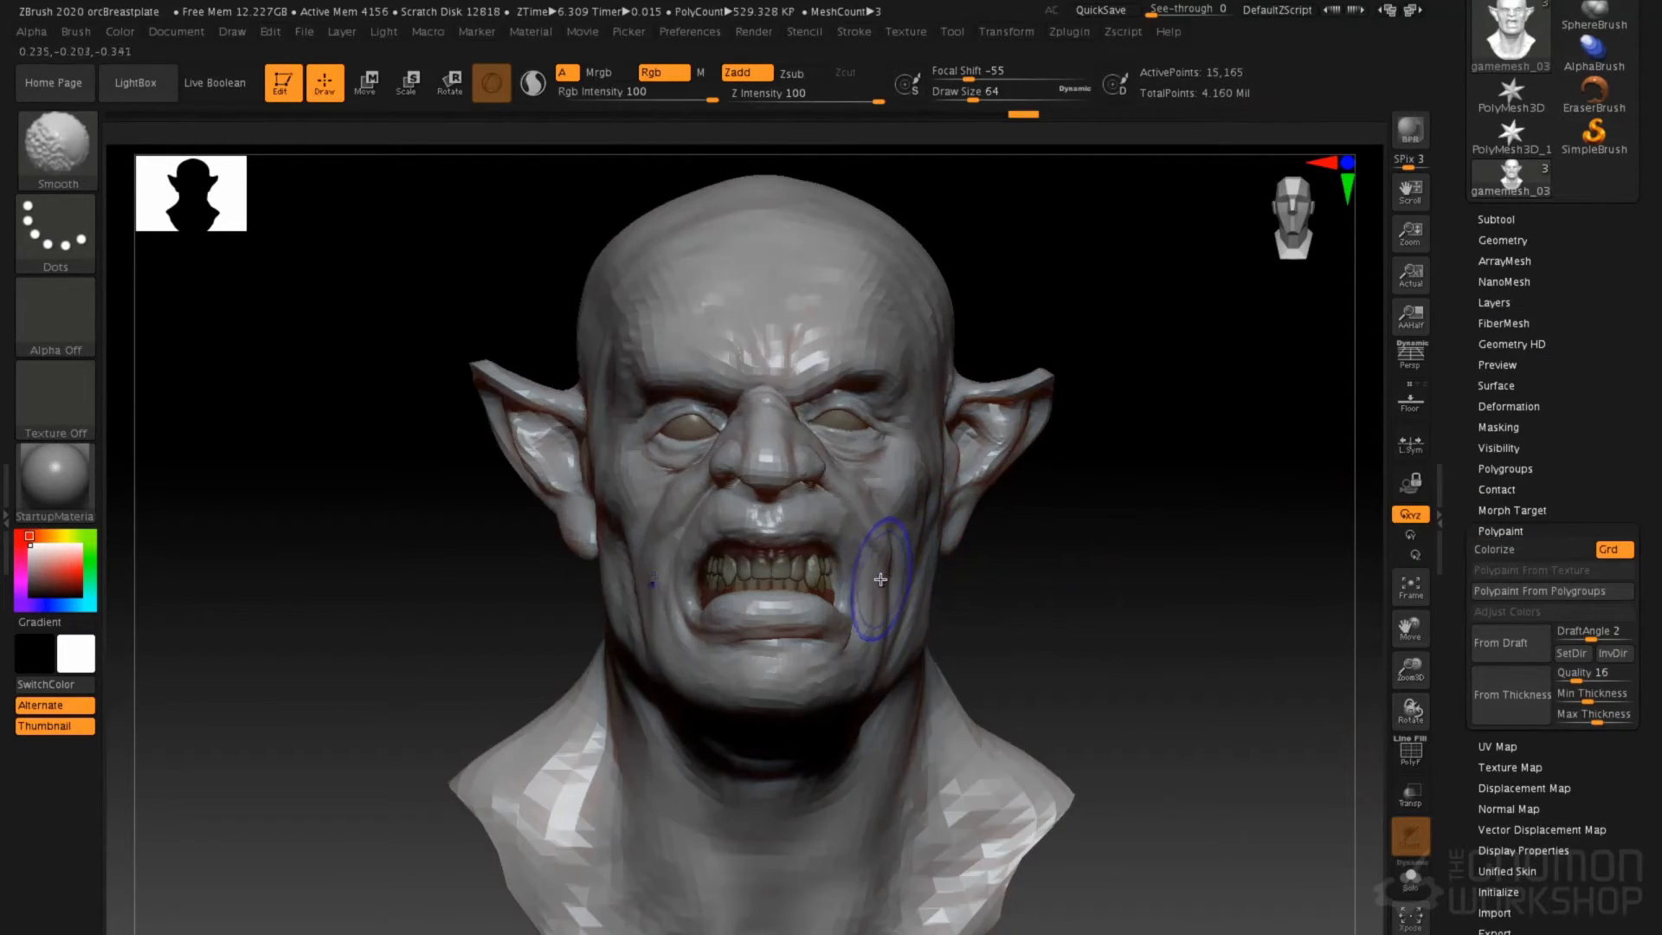
key("shift+d")
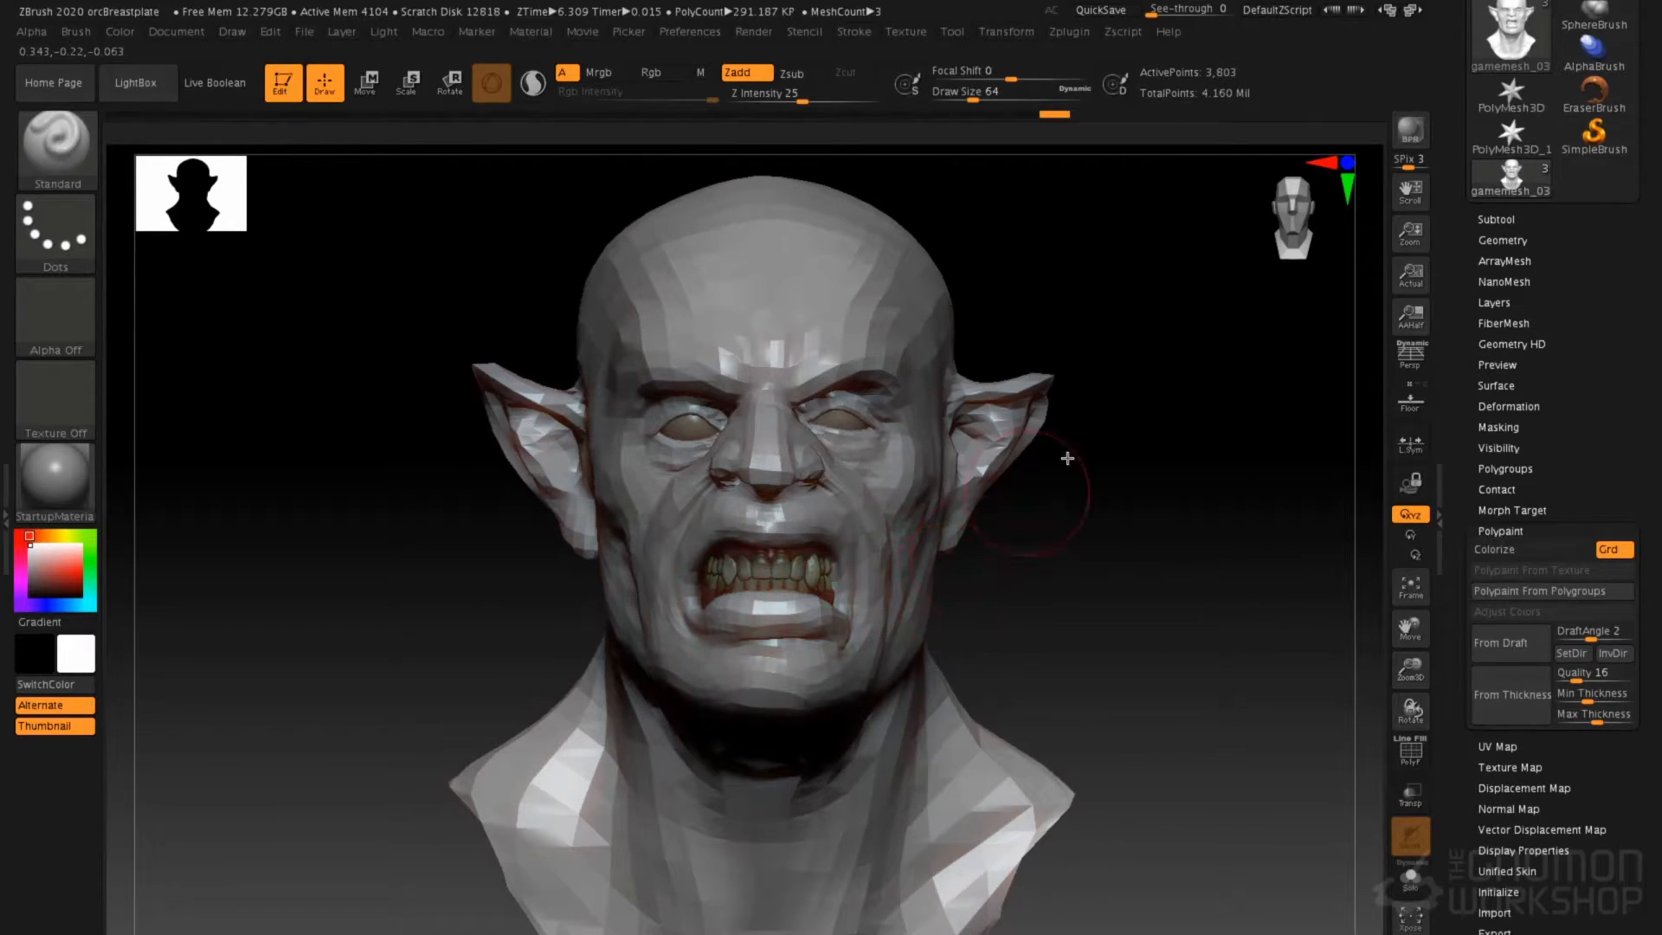
left_click(1504, 240)
left_click(1506, 240)
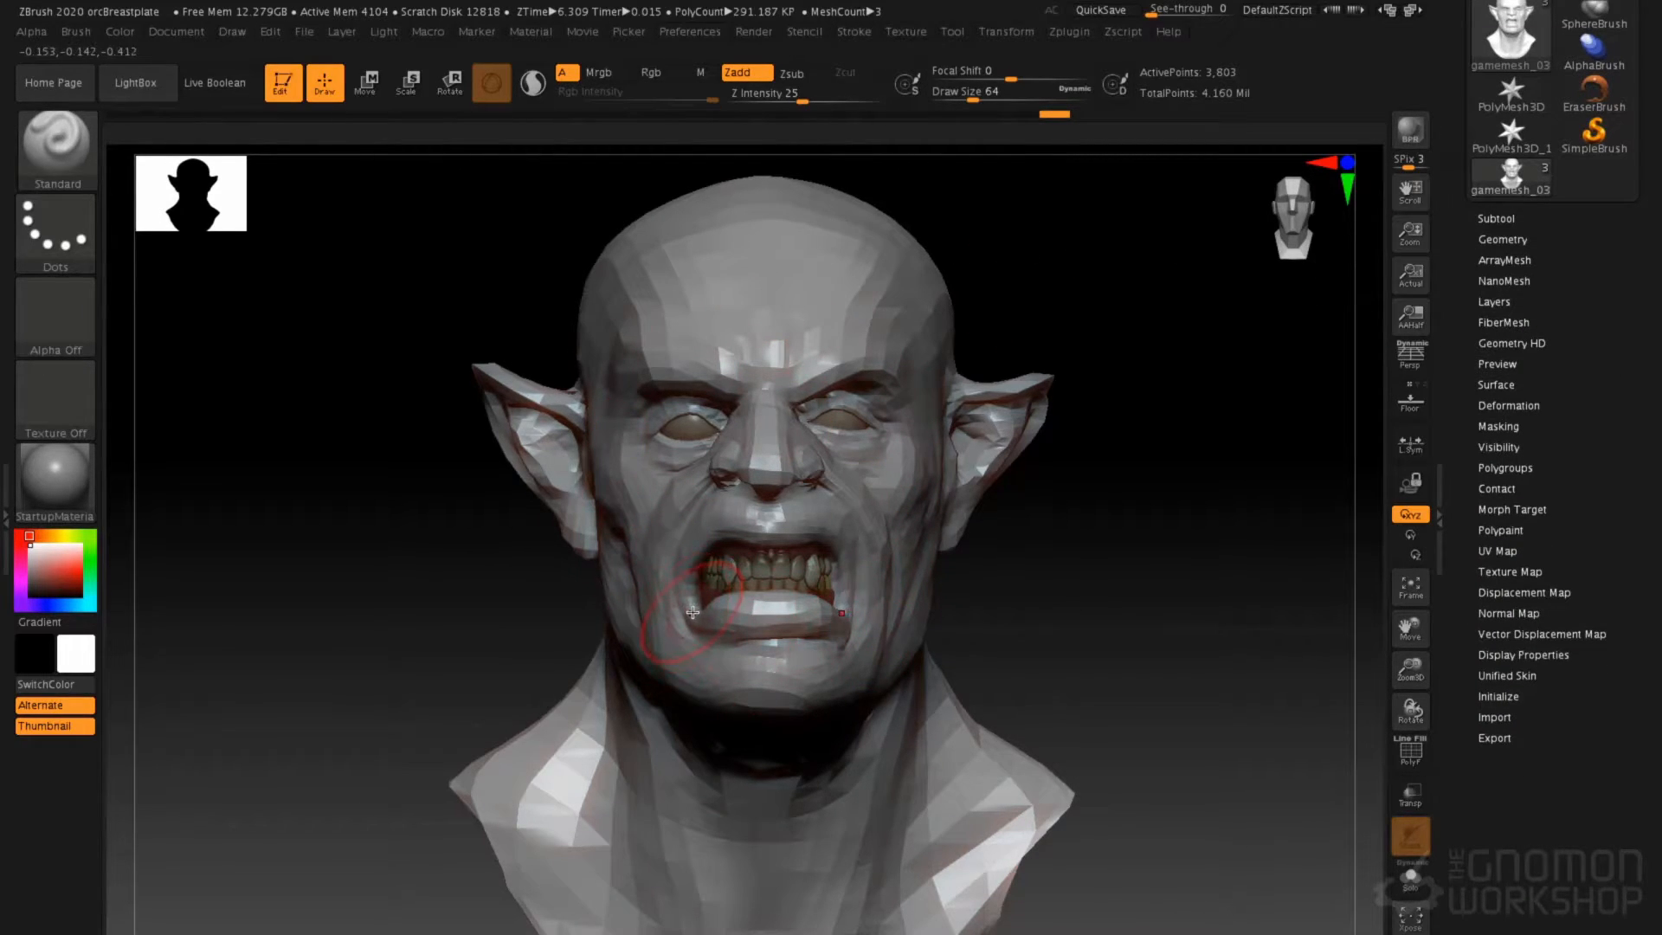
Raise the orc's lower lip and mouth corners with the Move brush at draw size 87
key("space")
left_click_drag(698, 615, 706, 616)
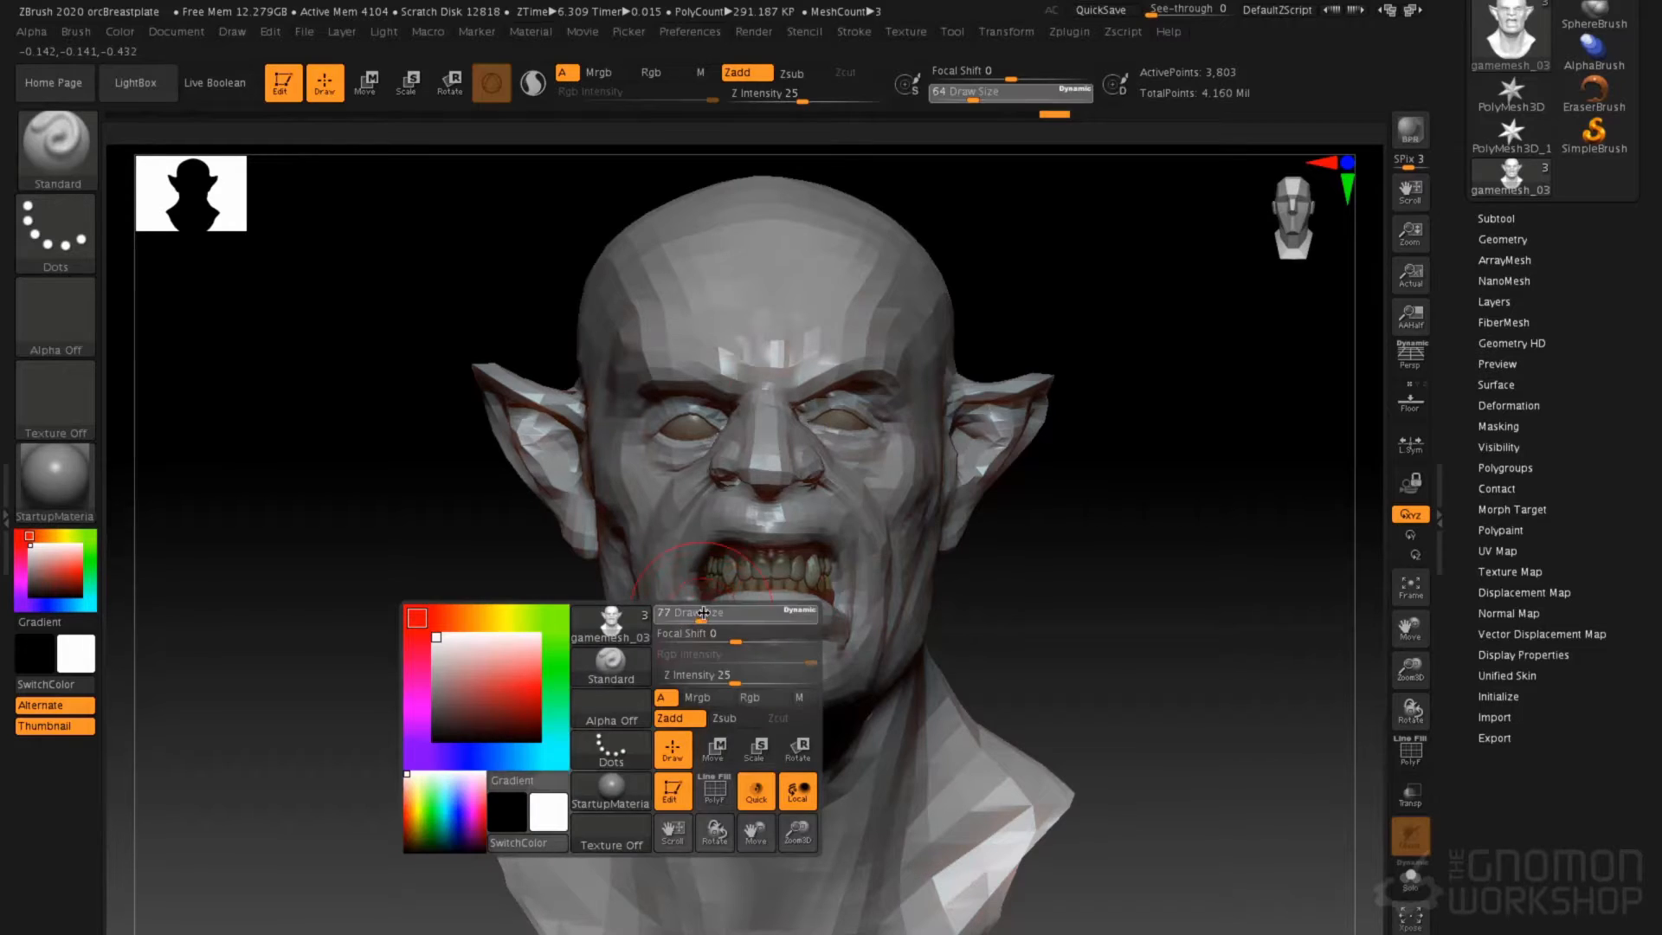
key("b")
key("m")
key("v")
mouse_move(702, 626)
left_mouse_down()
mouse_move(703, 599)
mouse_move(765, 604)
left_mouse_up()
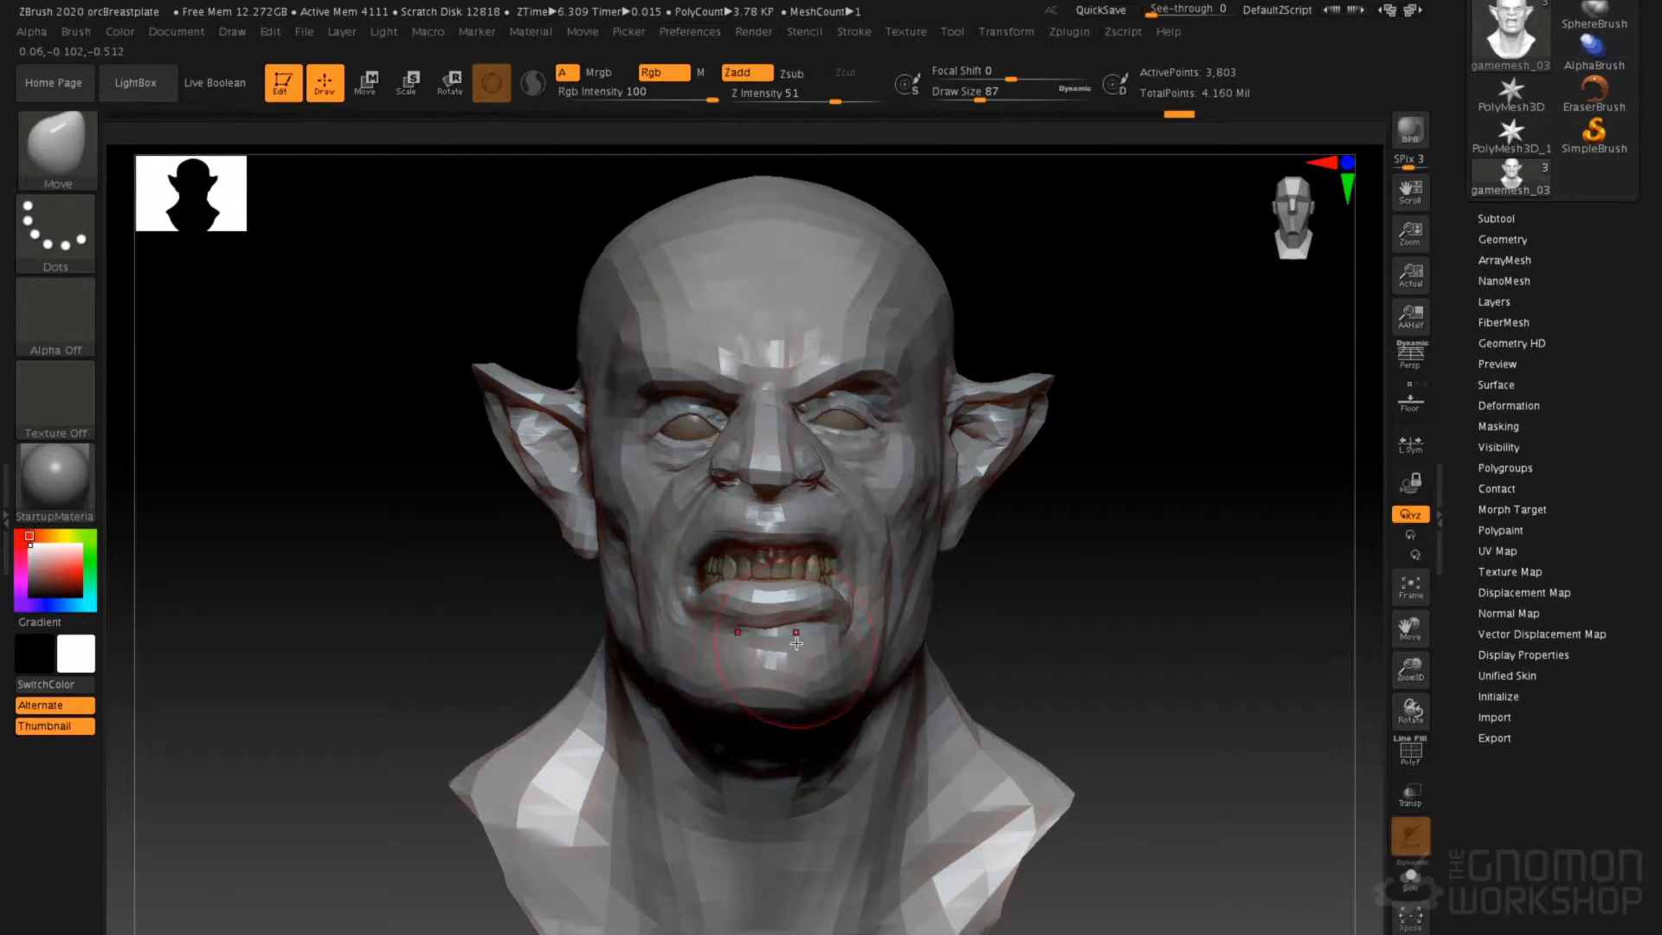
Mask the orc's lower lip and chin and pull the upper lip down over the upper teeth
key("ctrl")
mouse_move(709, 663)
left_mouse_down("ctrl")
mouse_move(797, 647)
mouse_move(818, 688)
mouse_move(670, 673)
left_mouse_up("ctrl")
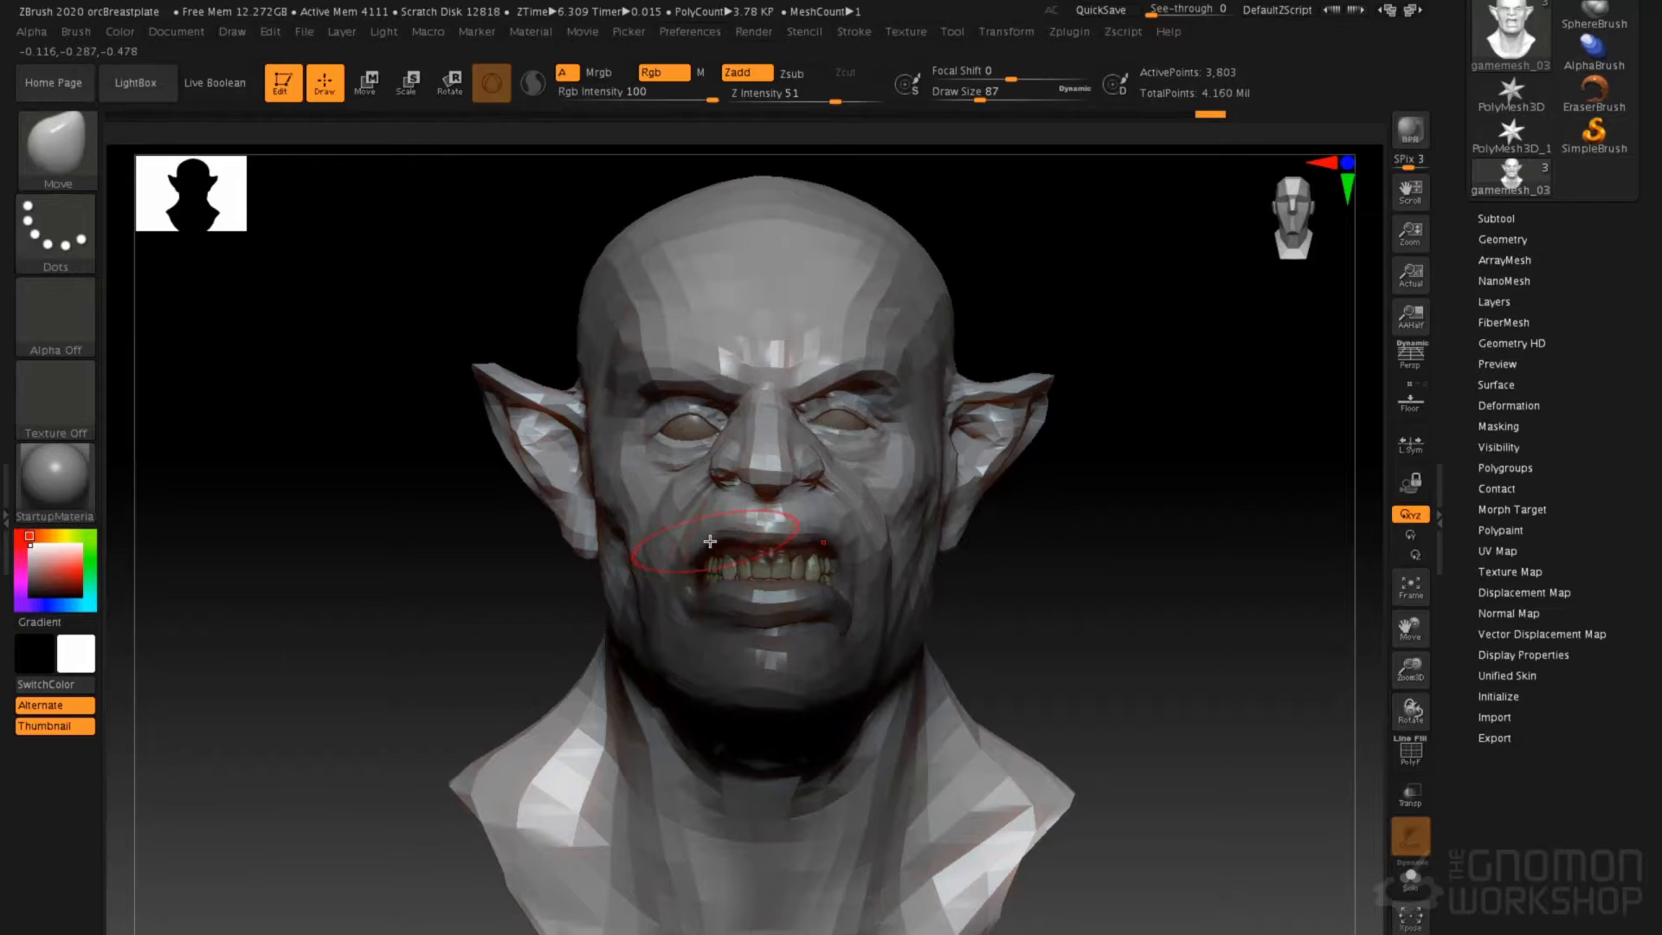
left_click_drag(729, 542, 727, 551)
mouse_move(719, 493)
left_mouse_down()
mouse_move(751, 525)
mouse_move(684, 532)
left_mouse_up()
left_click_drag(822, 550, 772, 553)
Invert the mask and push the lower lip up towards the upper lip with the Move brush at draw size 97
key("space")
left_click(498, 651, "ctrl")
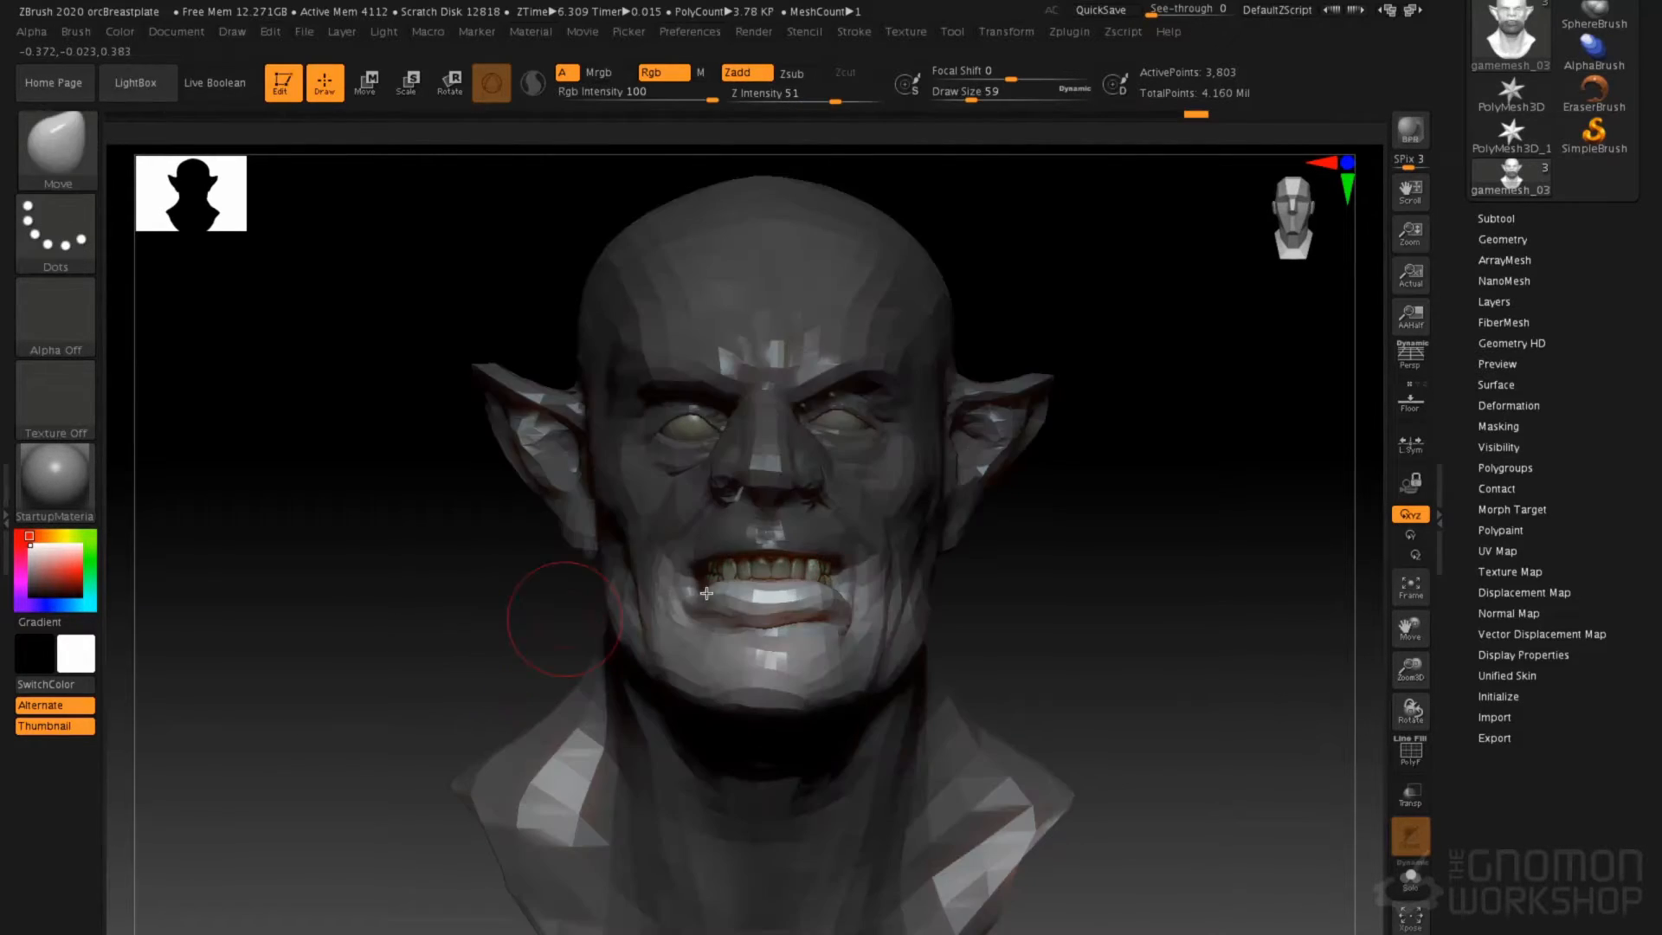
left_click_drag(702, 597, 703, 591)
key("space")
left_click_drag(703, 594, 763, 606)
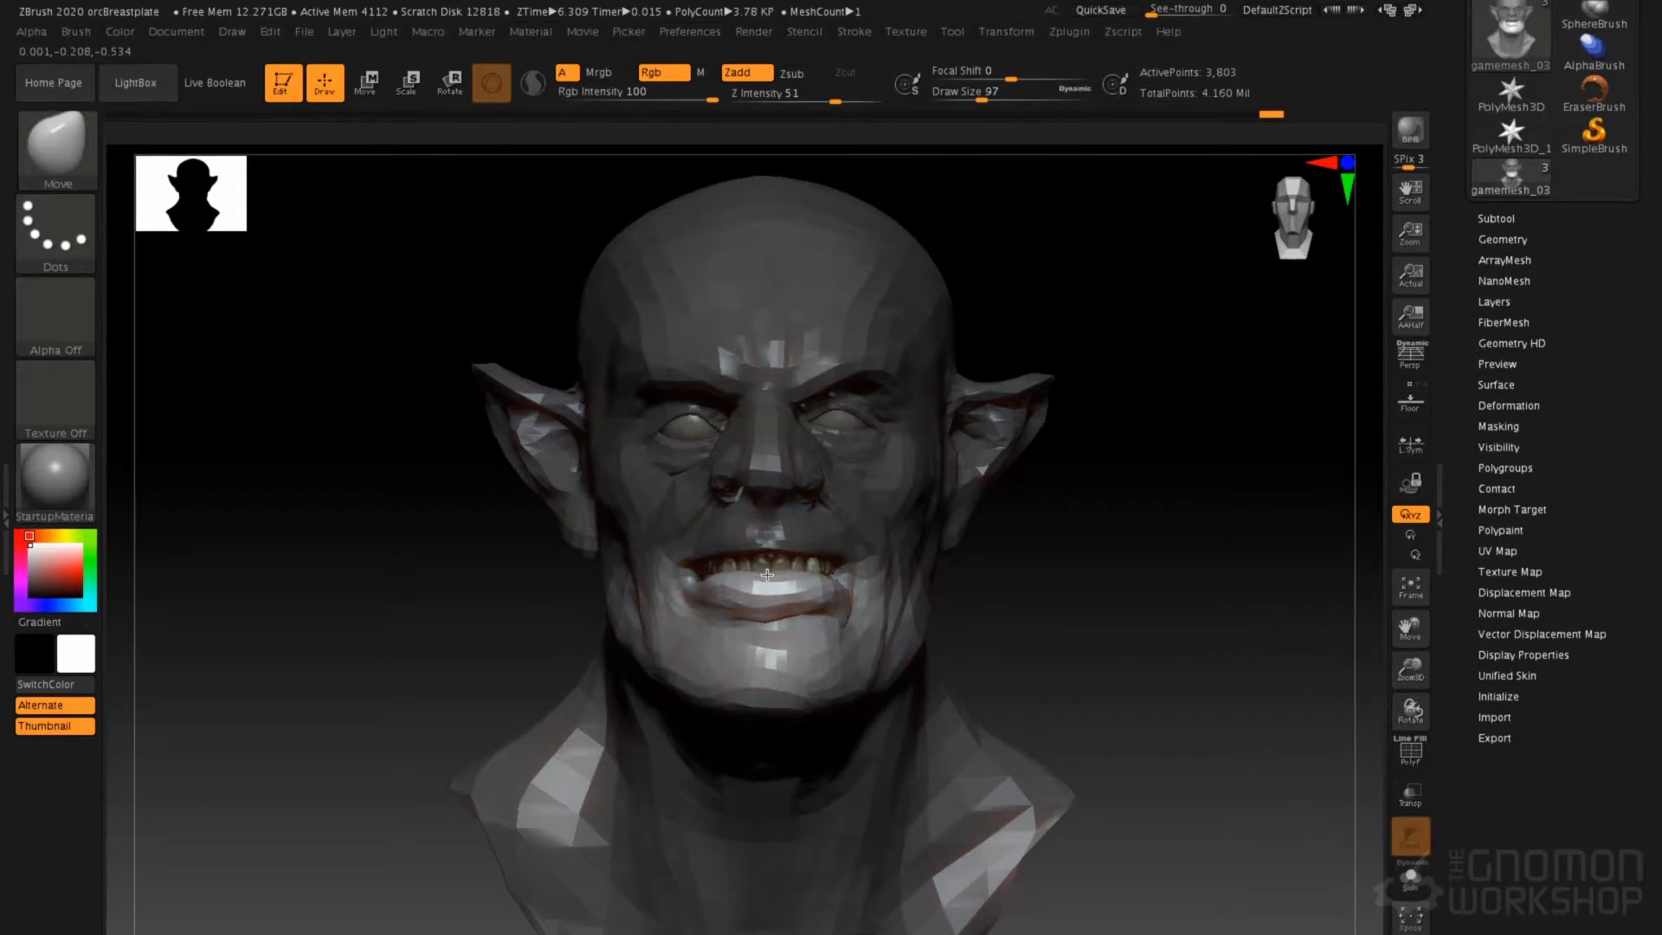
left_click_drag(416, 289, 497, 208)
left_click_drag(612, 252, 652, 390)
left_click_drag(467, 296, 595, 324)
mouse_move(365, 200)
left_mouse_down("ctrl")
mouse_move(636, 447)
mouse_move(1102, 531)
mouse_move(1193, 567)
left_mouse_up("ctrl")
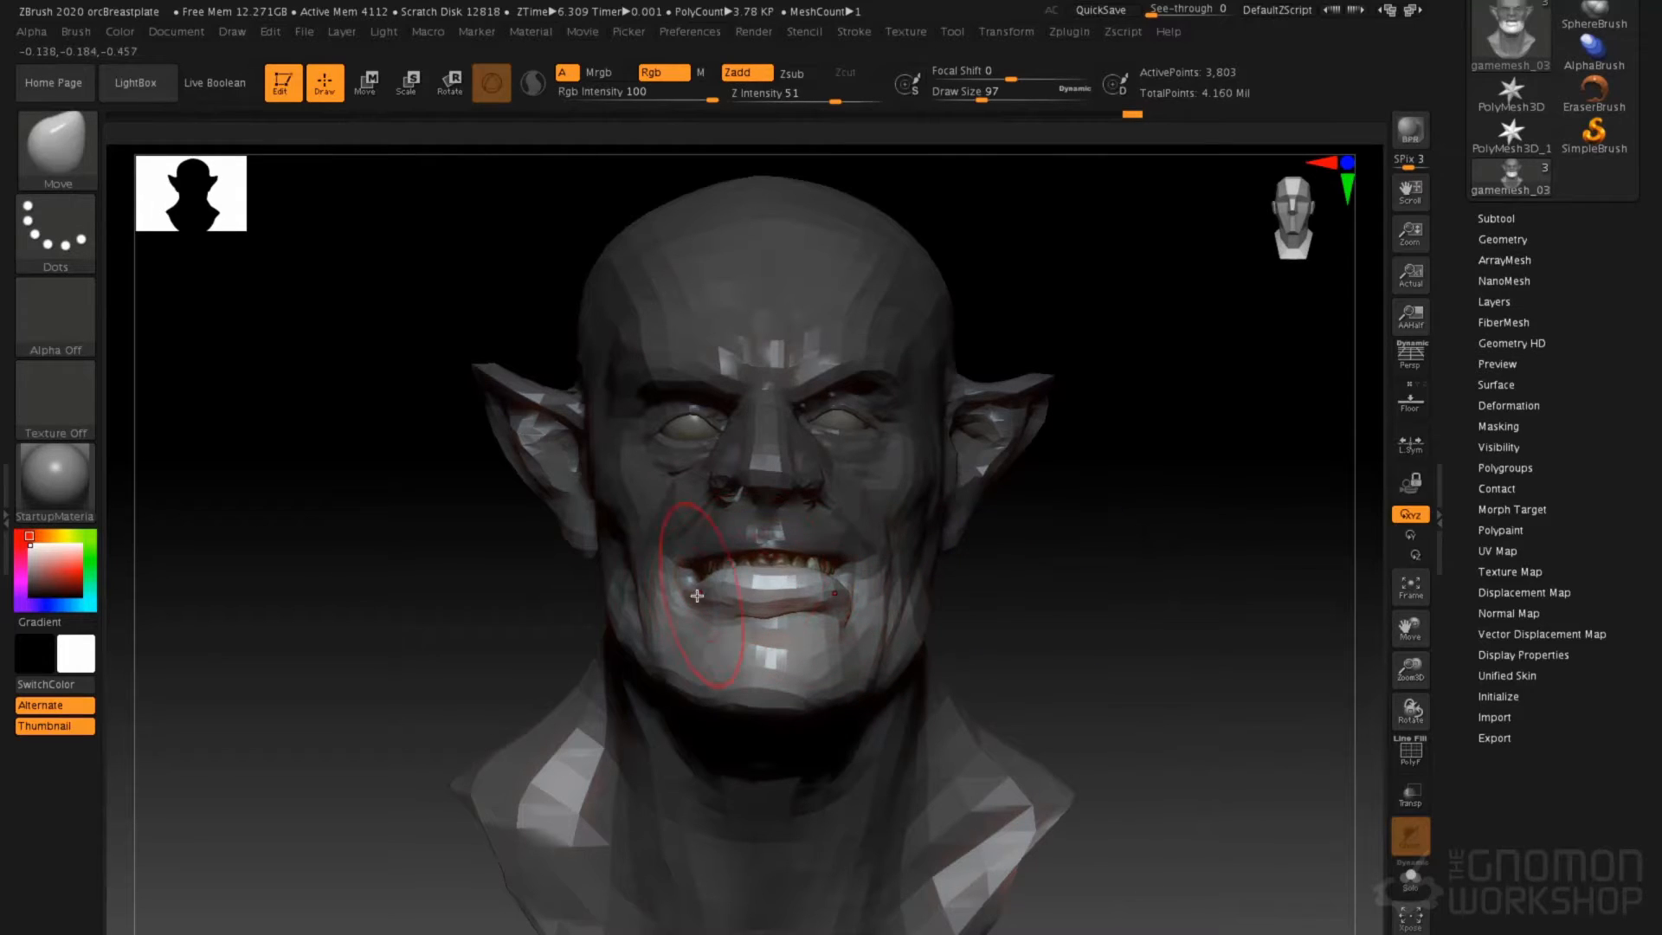
Push the orc's lower lip and mouth corners up on both sides with the Move brush, reducing the draw size to 65
left_click_drag(691, 584, 704, 566)
key("space")
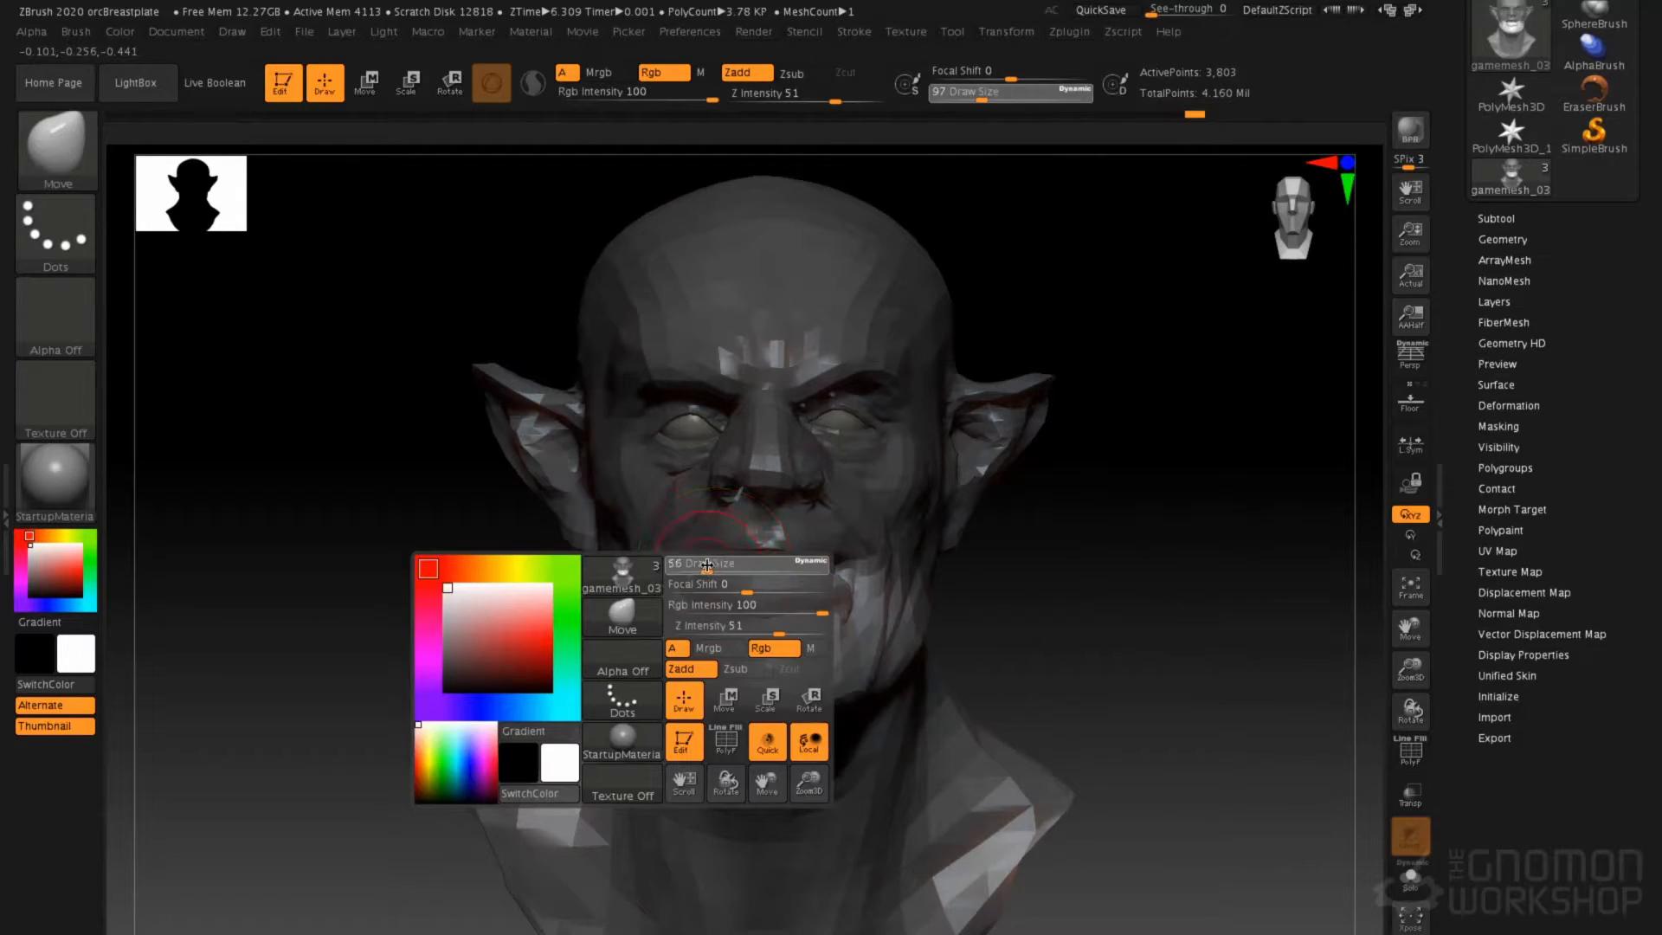
right_click_drag(851, 597, 753, 592)
key("space")
left_click_drag(805, 575, 875, 611)
left_click_drag(891, 596, 886, 582)
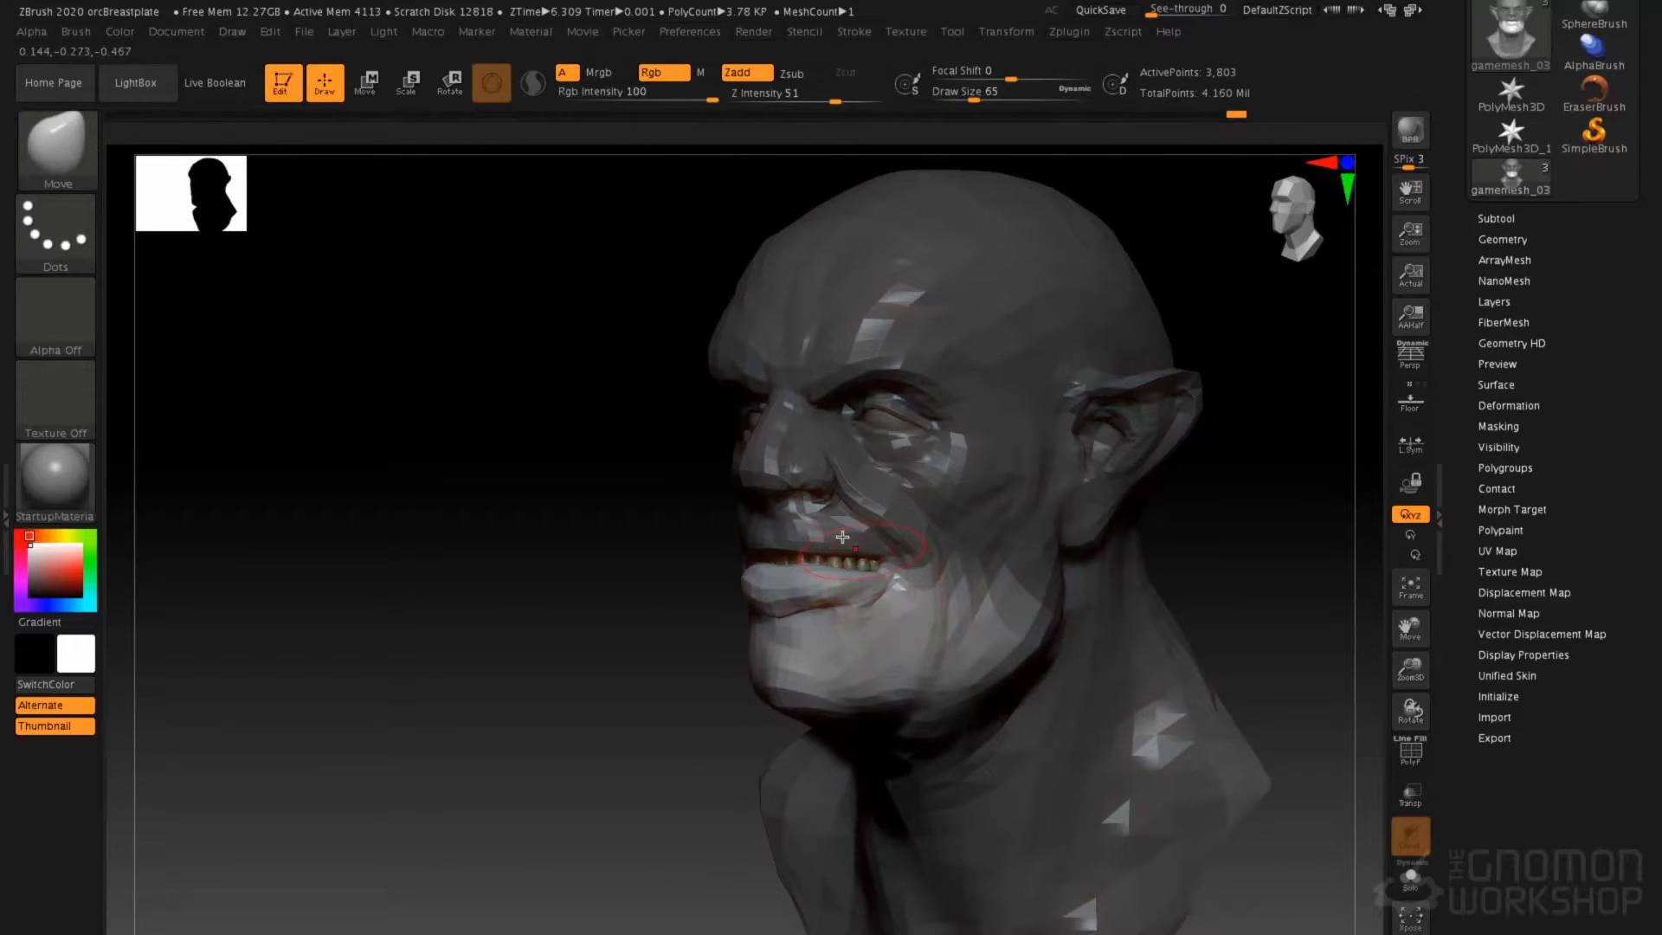
left_click_drag(671, 550, 1095, 530)
left_click_drag(741, 598, 744, 587)
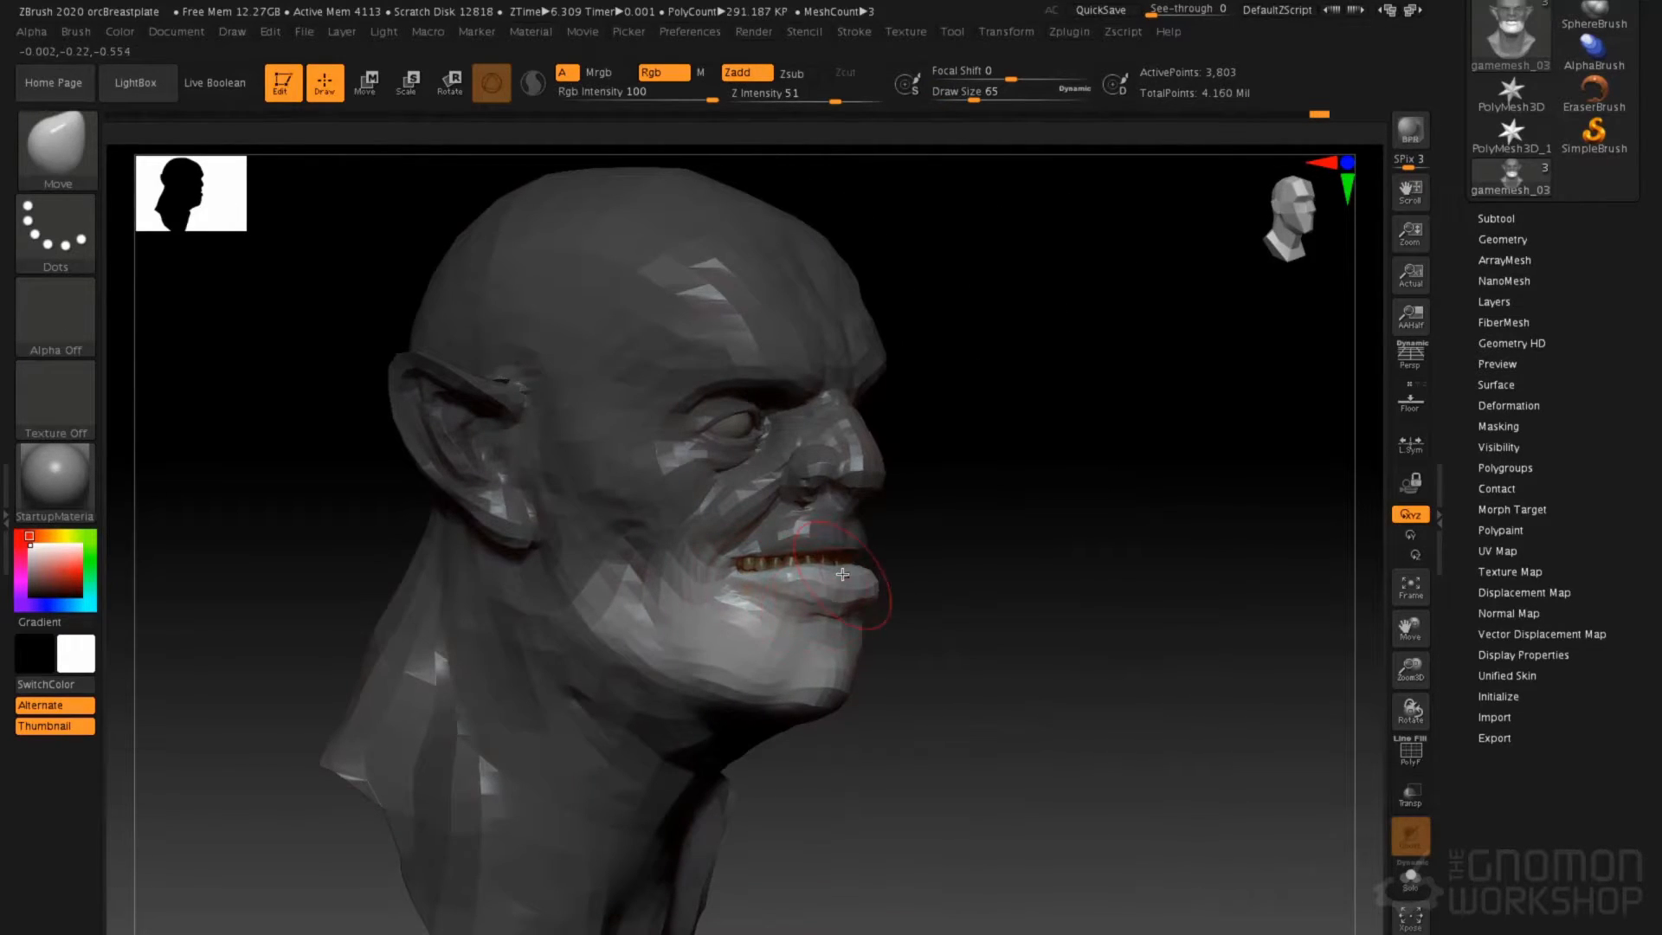
Invert the mask, pull the upper lip down to meet the lower lip, and clear the mask
left_click(1039, 482, "ctrl")
mouse_move(750, 551)
left_mouse_down()
mouse_move(852, 555)
mouse_move(536, 530)
left_mouse_up()
mouse_move(892, 561)
left_mouse_down()
mouse_move(948, 545)
mouse_move(813, 556)
left_mouse_up()
left_click(963, 624, "ctrl")
left_click(964, 623, "ctrl")
left_click_drag(658, 563, 805, 561)
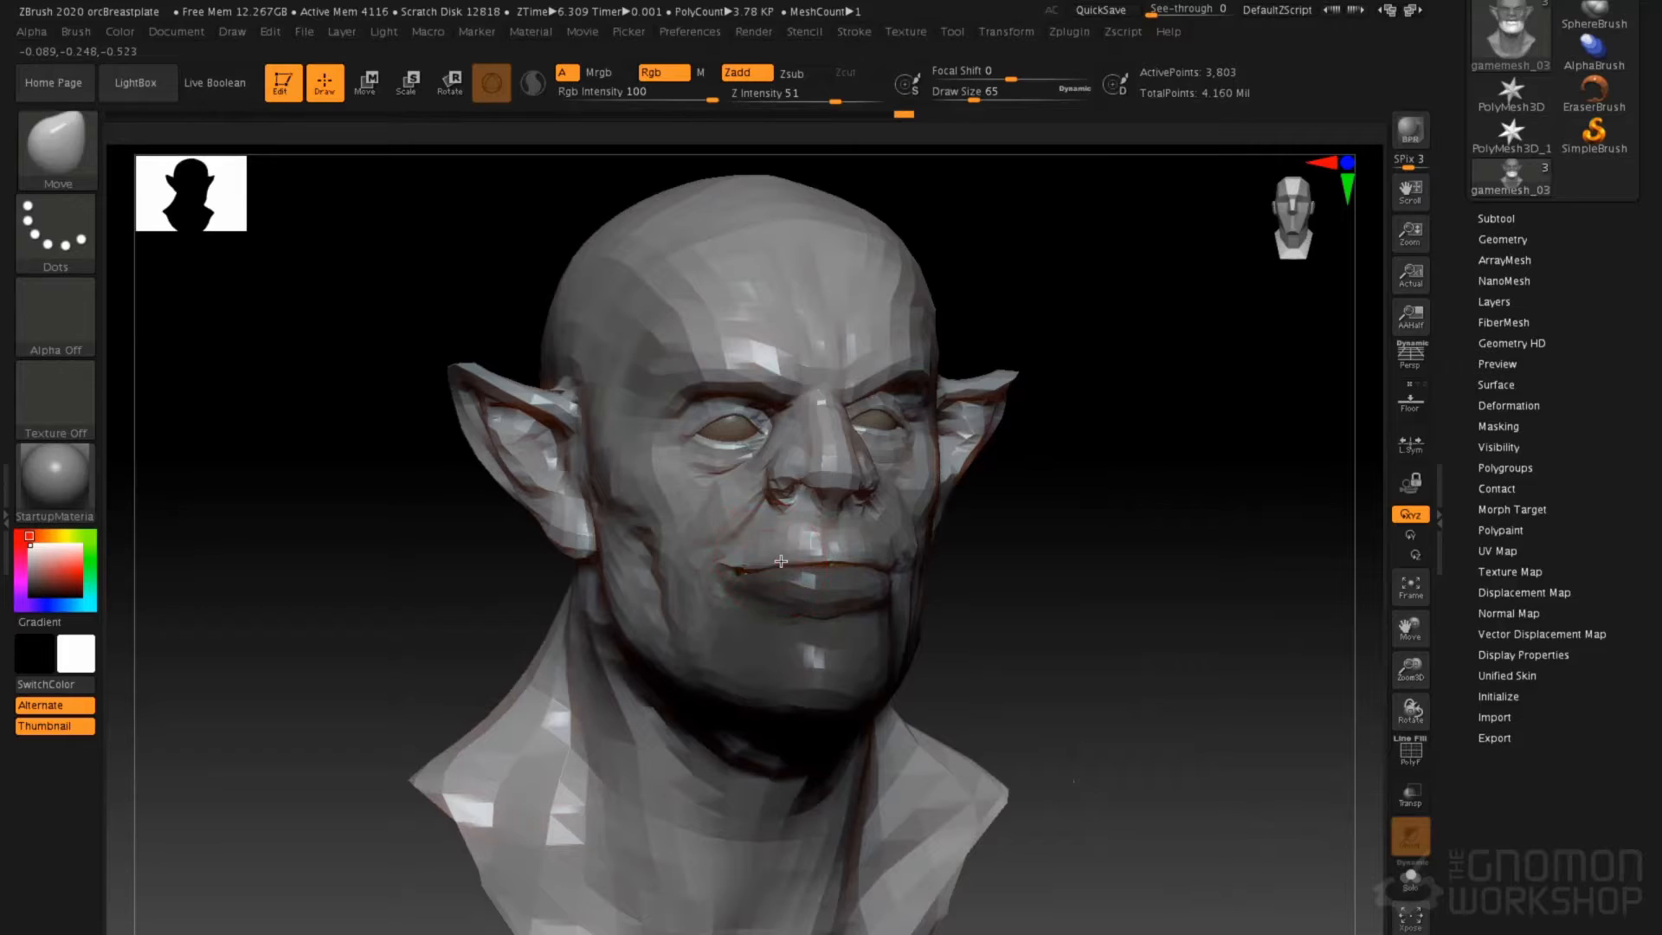
left_click_drag(1113, 565, 1134, 585, "ctrl")
Reshape the cheeks and mouth corners with the Move brush, starting at draw size 112
key("space")
left_click_drag(700, 570, 714, 570)
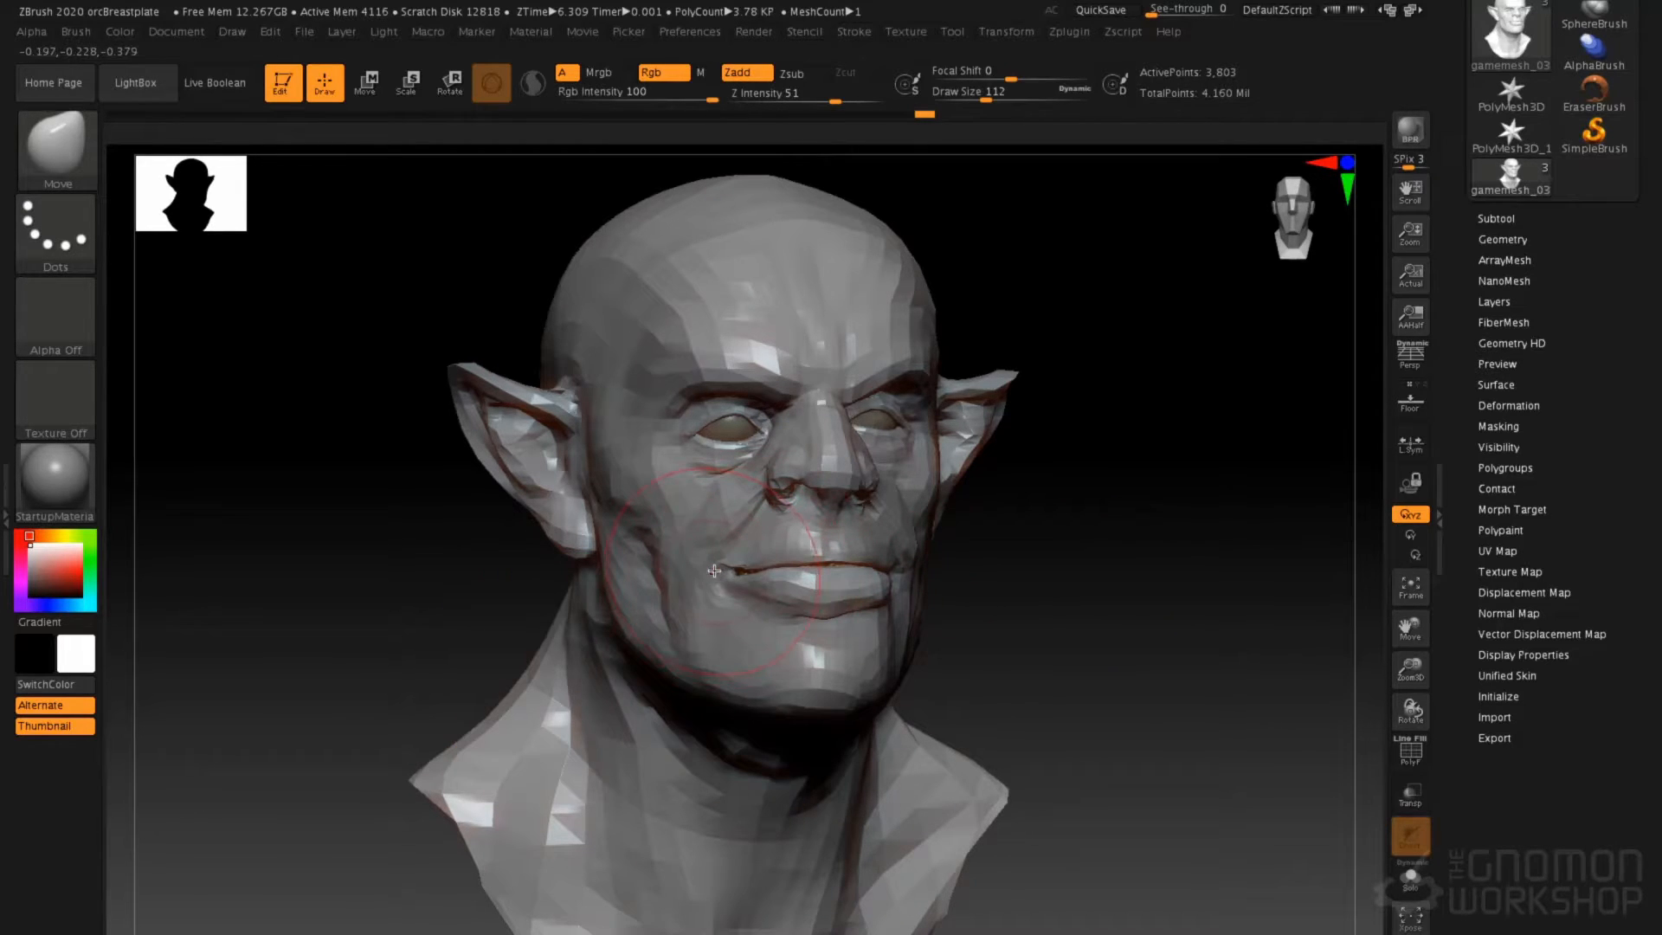
right_click_drag(775, 576, 657, 573)
left_click_drag(956, 565, 959, 590)
mouse_move(723, 569)
right_mouse_down()
mouse_move(893, 562)
mouse_move(777, 566)
right_mouse_up()
key("space")
left_click_drag(777, 566, 767, 565)
Inflate the lips at both mouth corners with the Inflat brush at draw size 71 to close the remaining gaps
mouse_move(713, 500)
right_mouse_down("ctrl")
mouse_move(779, 574)
mouse_move(740, 490)
right_mouse_up("ctrl")
key("b")
key("i")
key("n")
right_click_drag(816, 616, 791, 625)
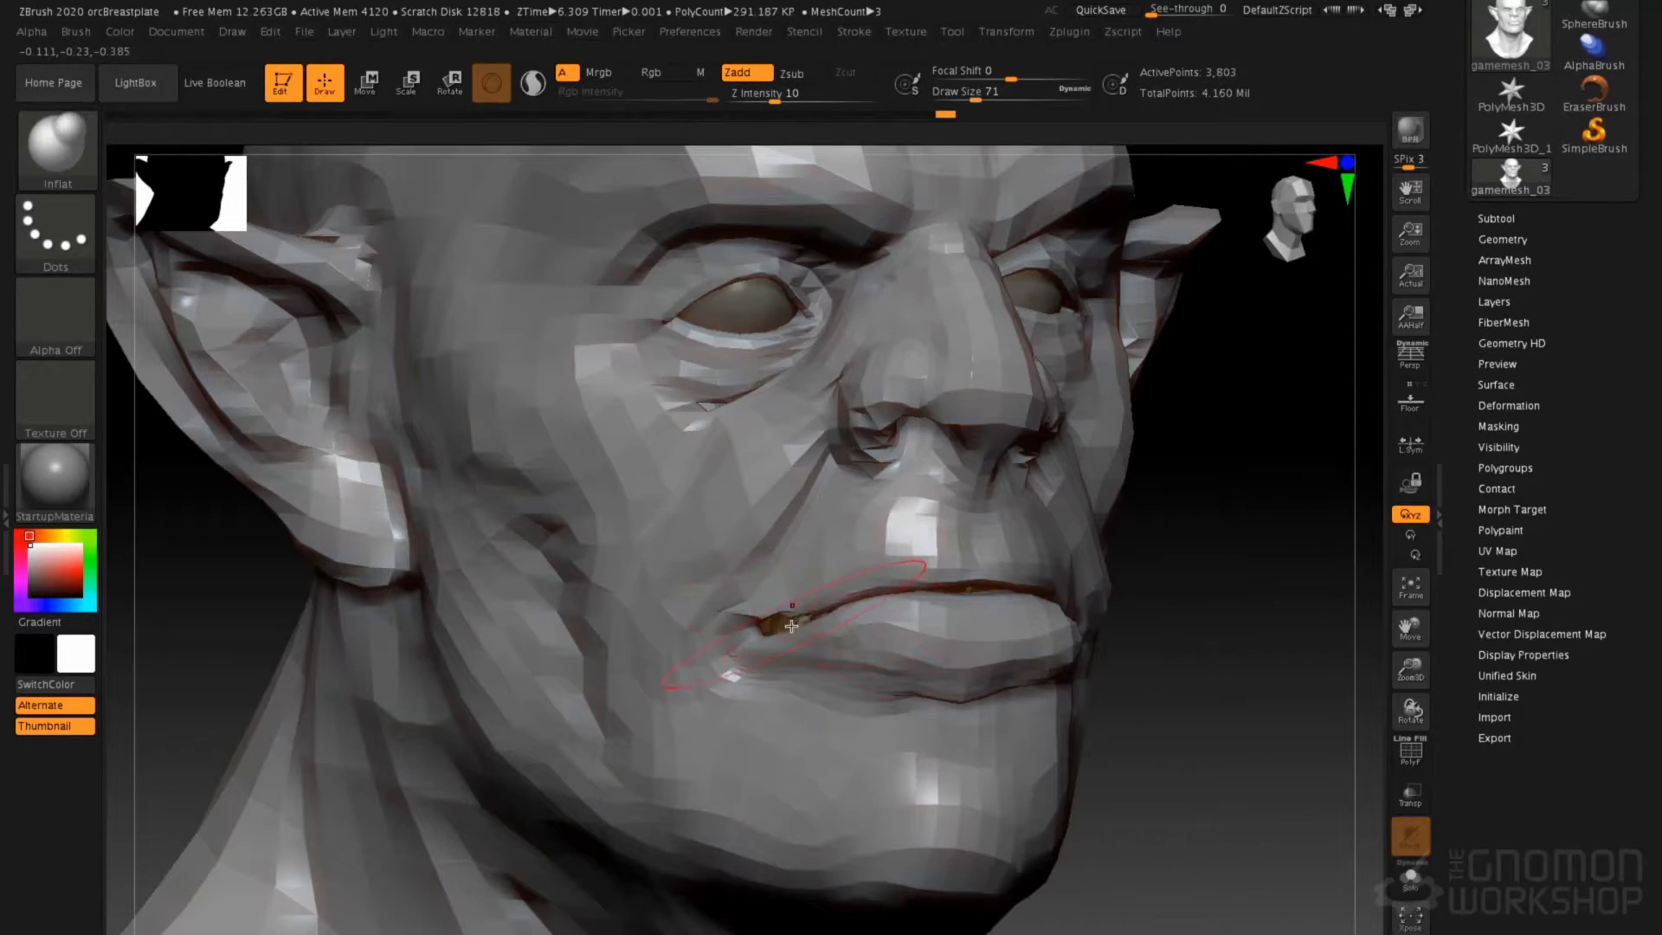
mouse_move(819, 616)
left_mouse_down()
mouse_move(802, 617)
mouse_move(850, 604)
left_mouse_up()
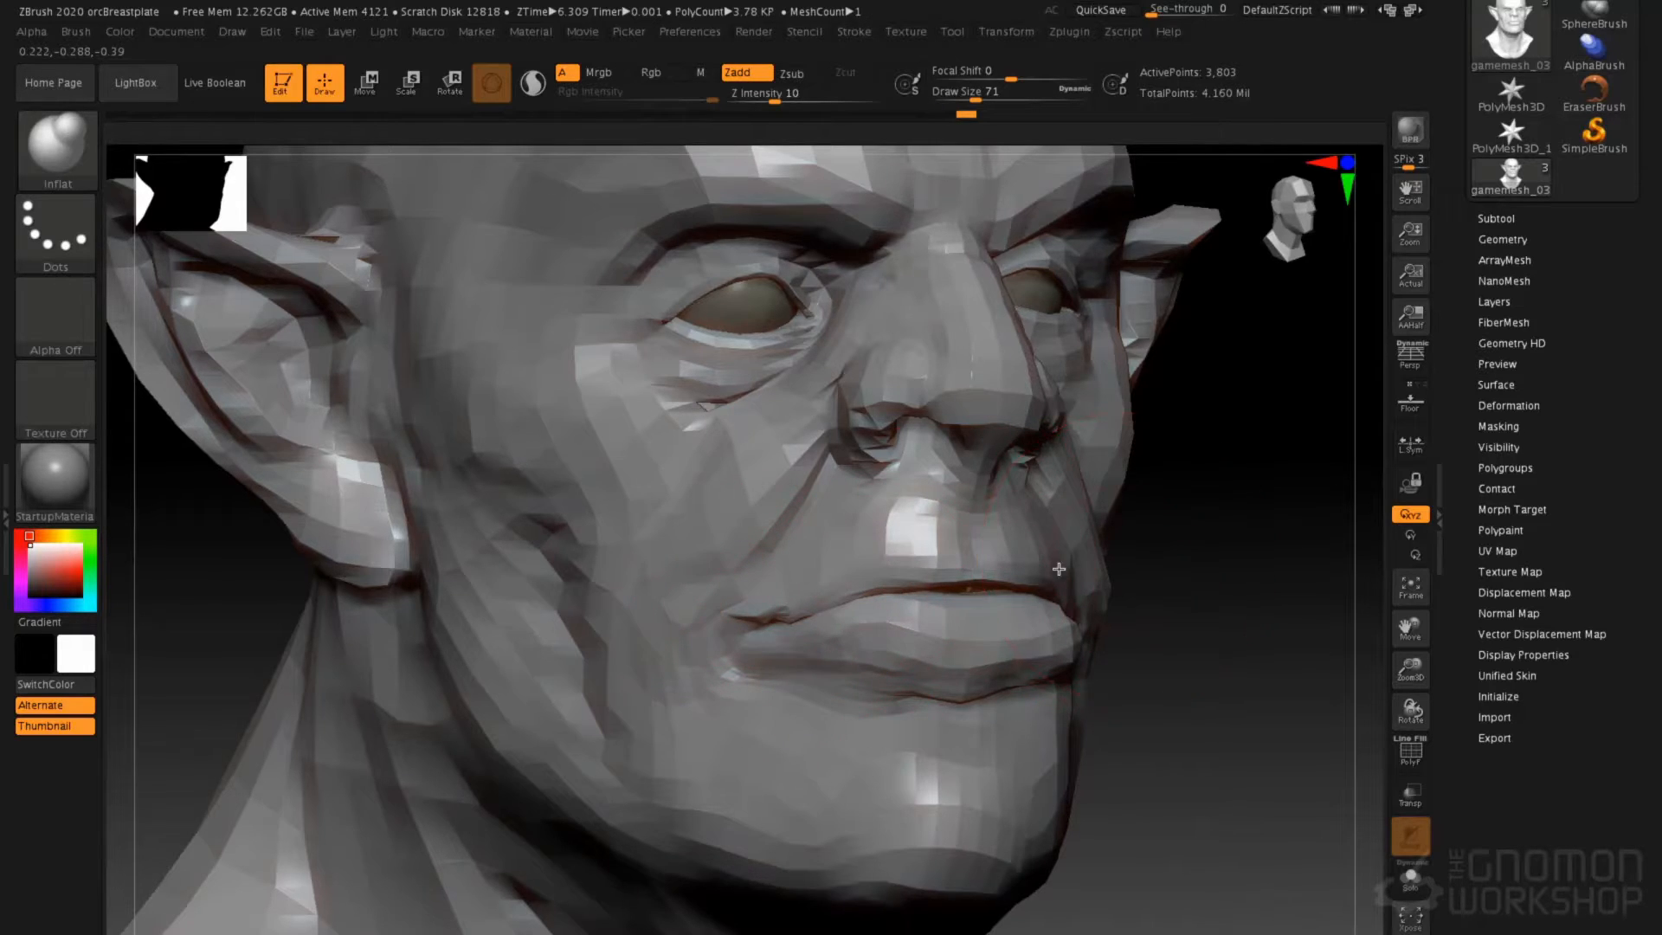
right_click_drag(1061, 571, 783, 588)
left_click_drag(844, 611, 948, 632)
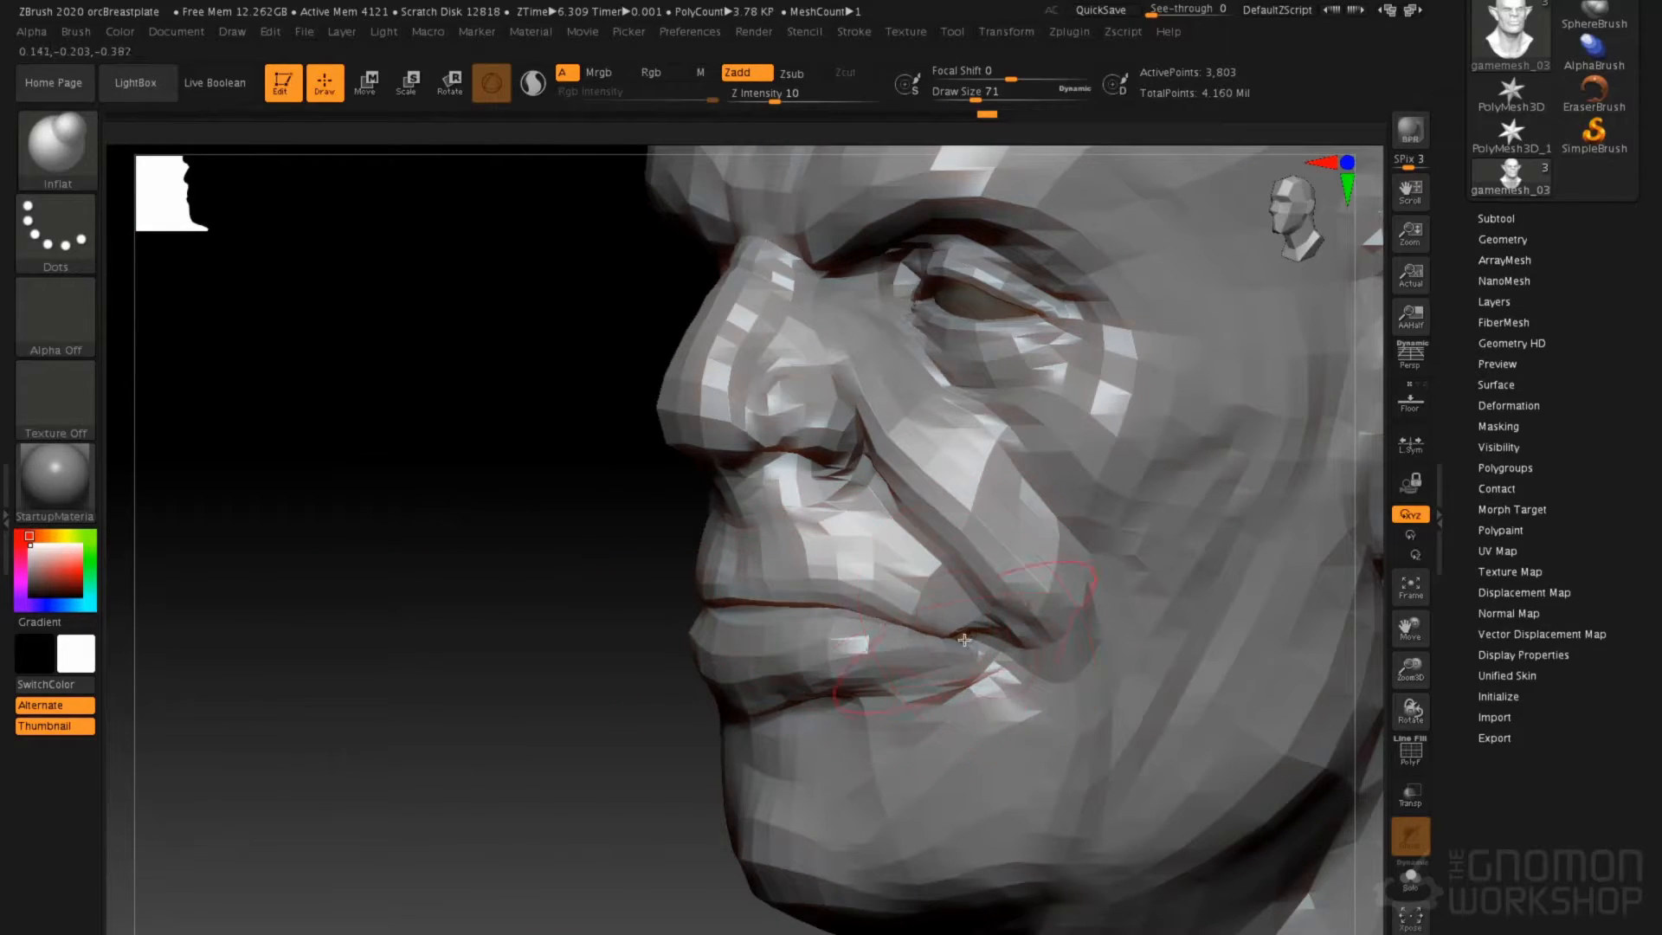
Adjust the lip corner with the Move brush at draw size 71
right_click_drag(805, 554, 958, 612)
key("b")
key("m")
key("v")
left_click_drag(958, 616, 954, 665)
right_click_drag(945, 605, 1368, 372, "ctrl")
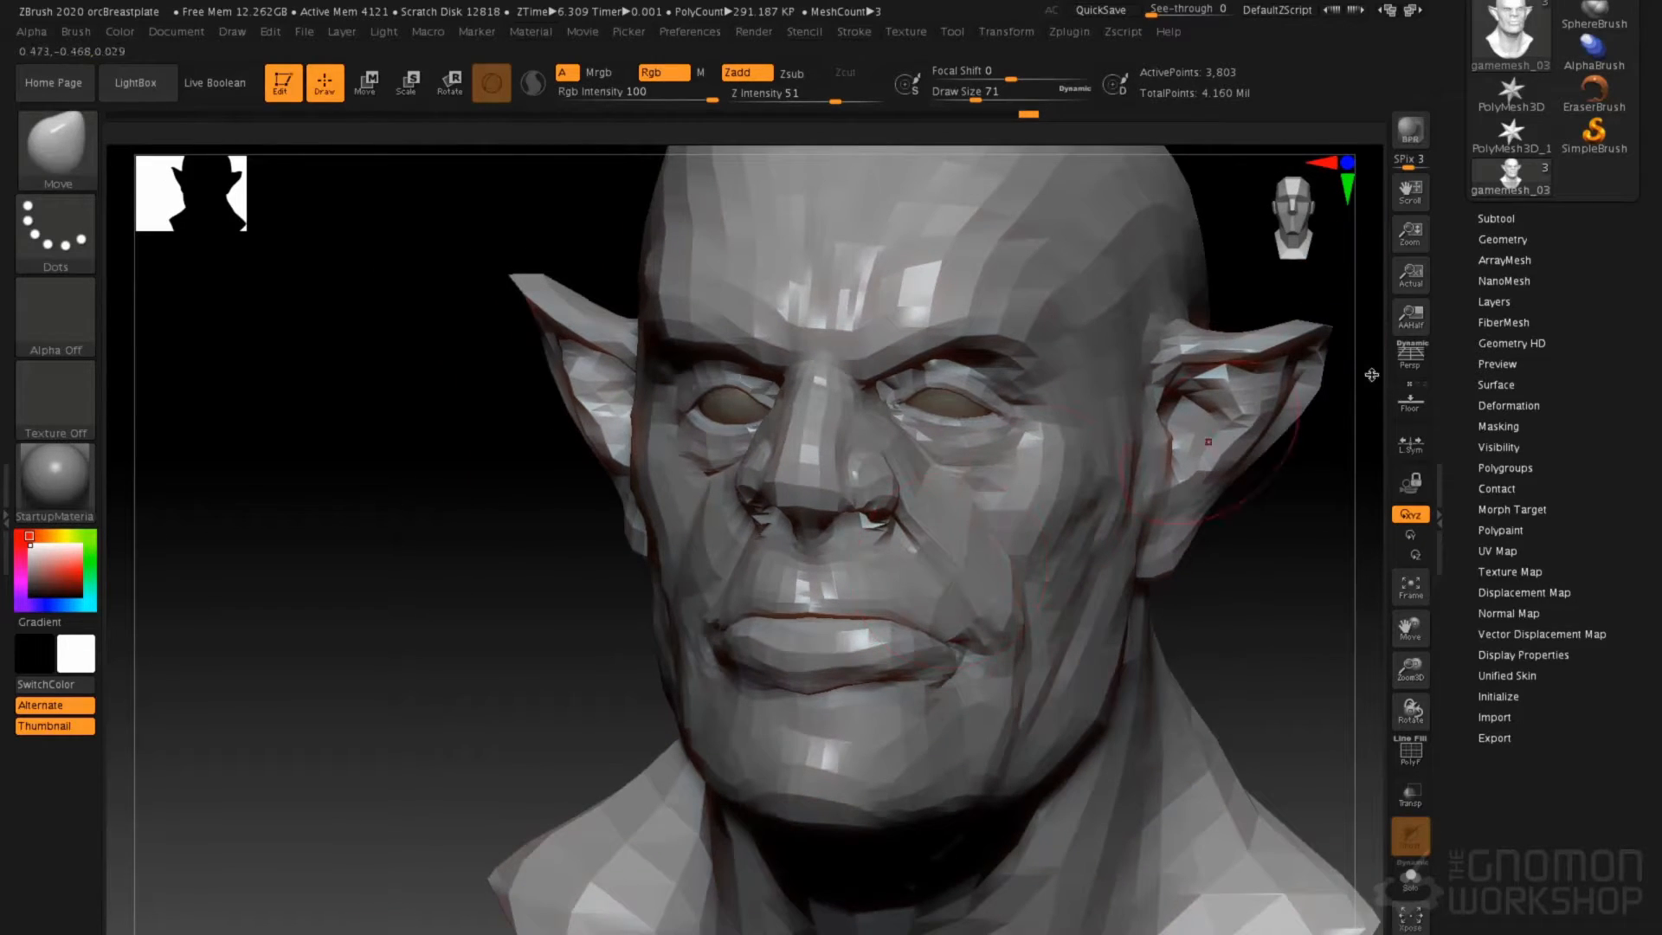
Raise the orc head to subdivision level 6 and check the closed mouth from the front
left_click(1520, 241)
left_click(1539, 278)
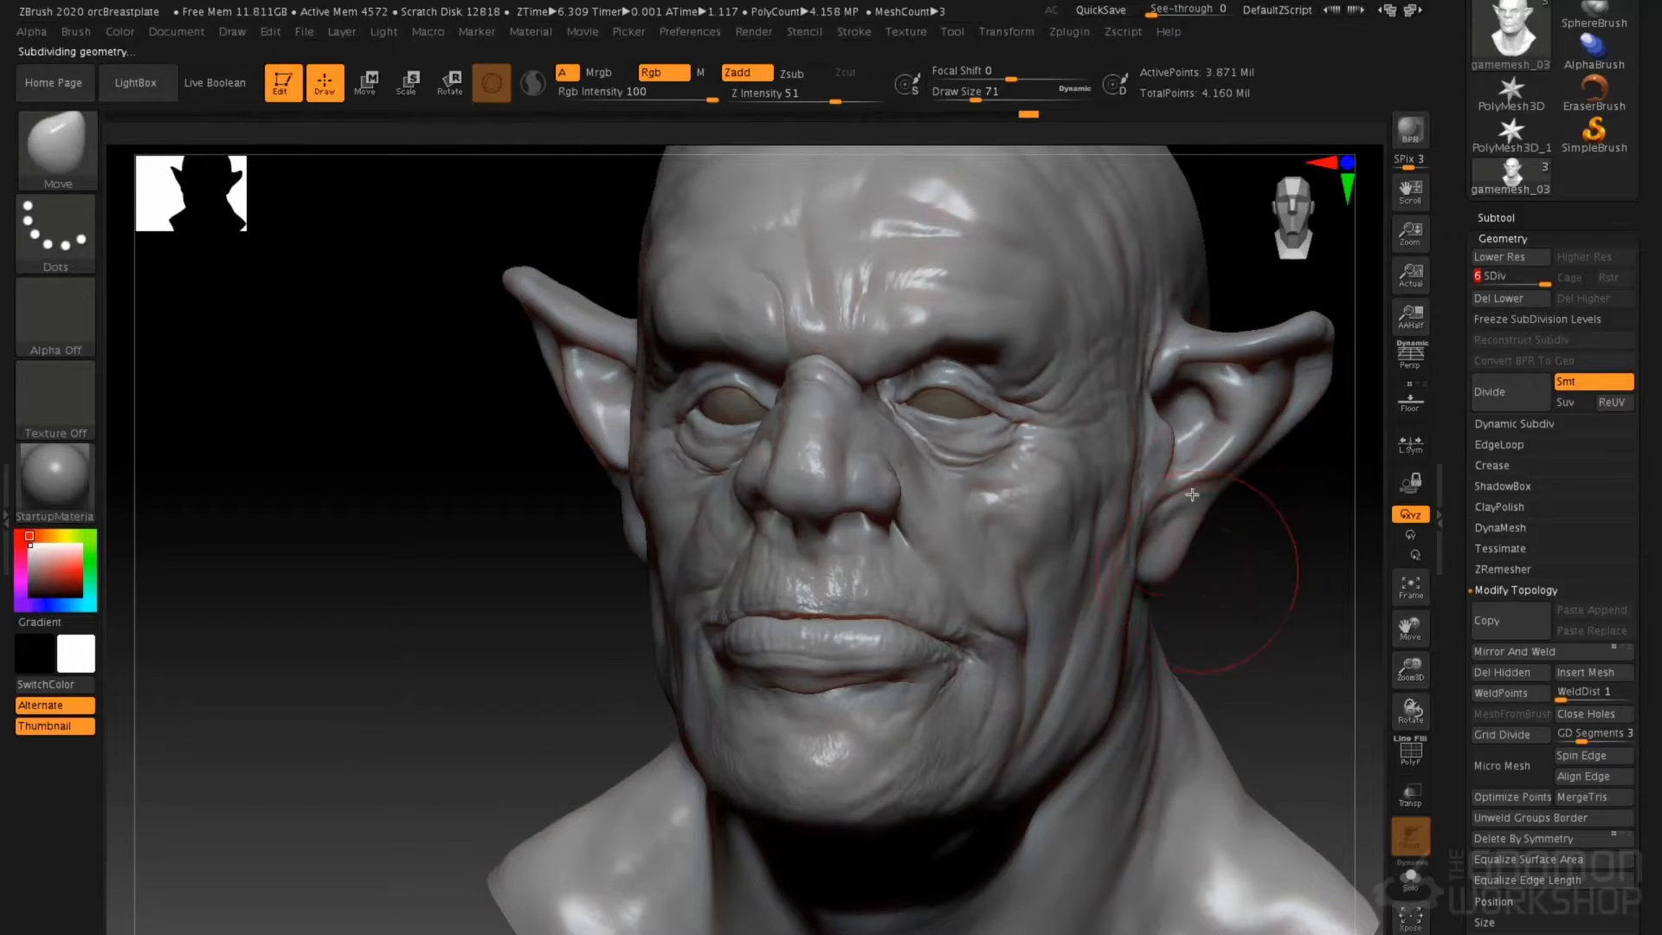
right_click_drag(1032, 608, 1021, 639)
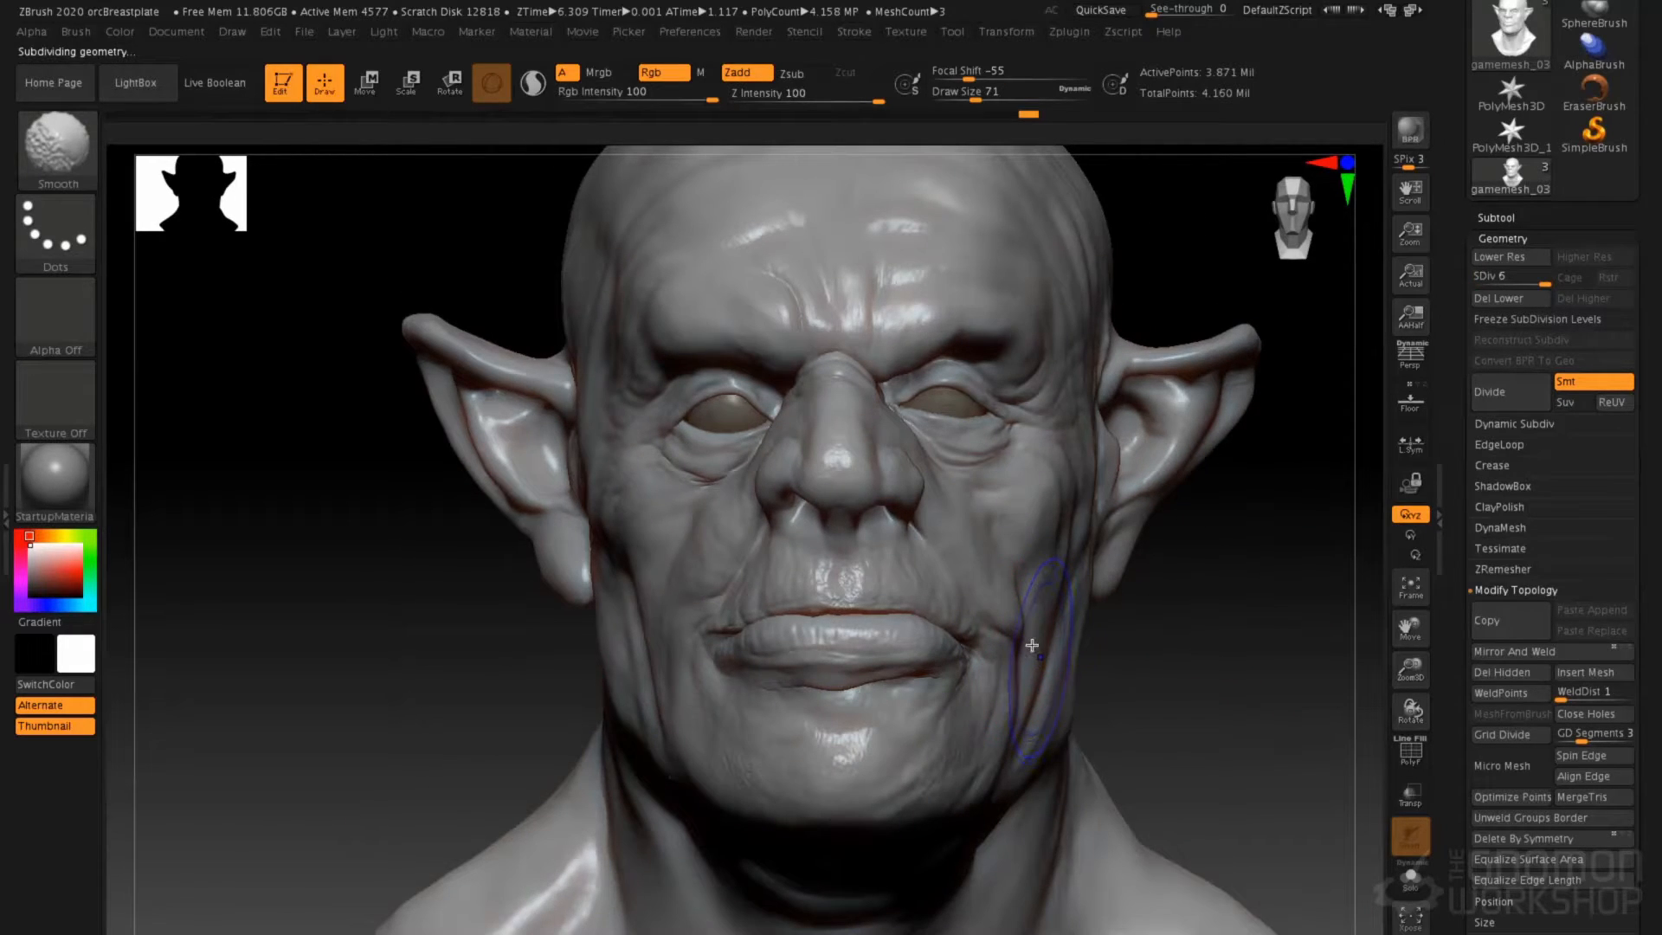
Drop the head to subdivision level 4 and refine the mouth corner with the Move brush at draw size 49
key("shift+d")
key("shift+d")
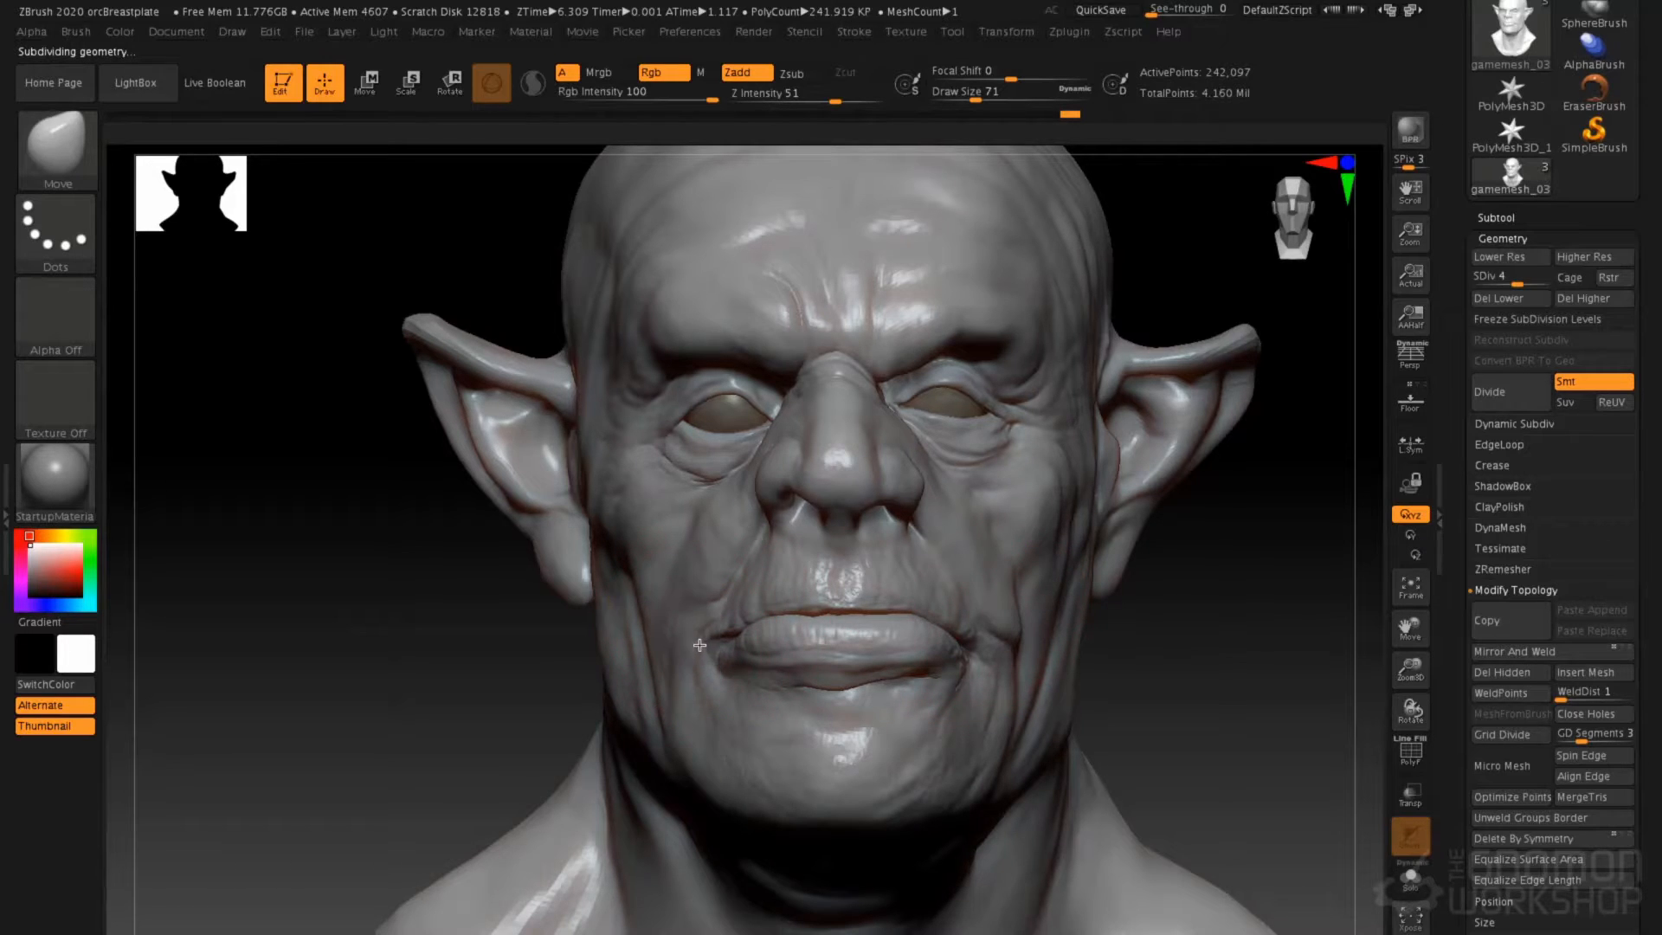
key("space")
left_click_drag(717, 632, 777, 627)
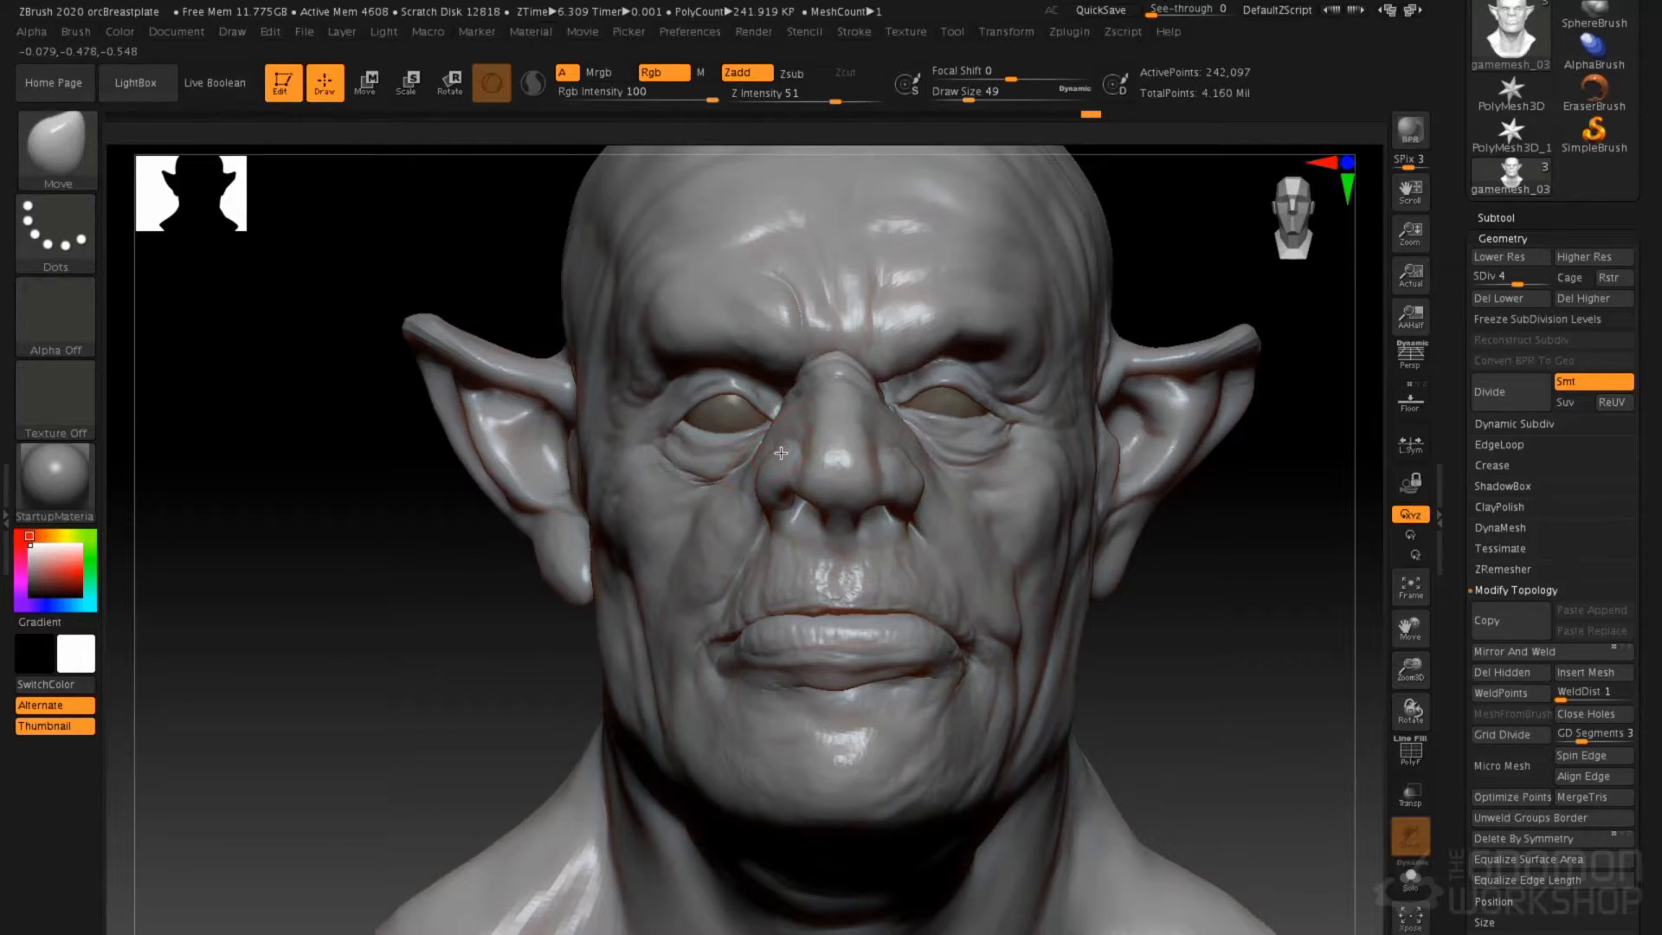
Adjust the sides of the orc's nose with the Move brush at draw sizes 71, 35 and 77
key("space")
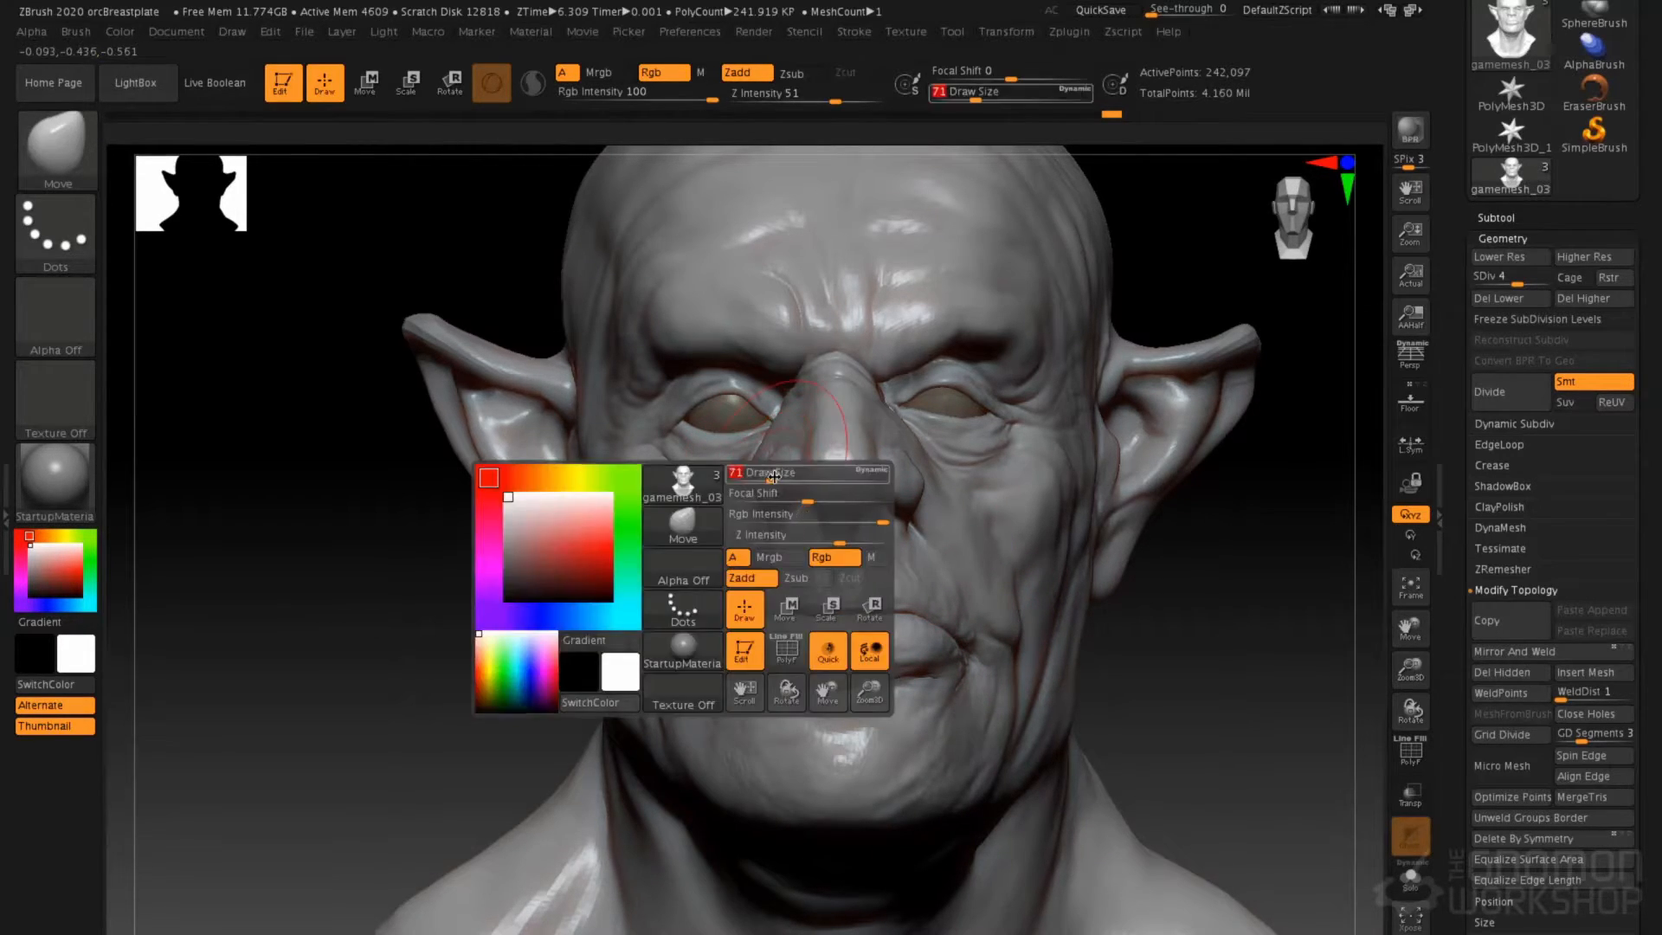
key("space")
key("space")
key("space")
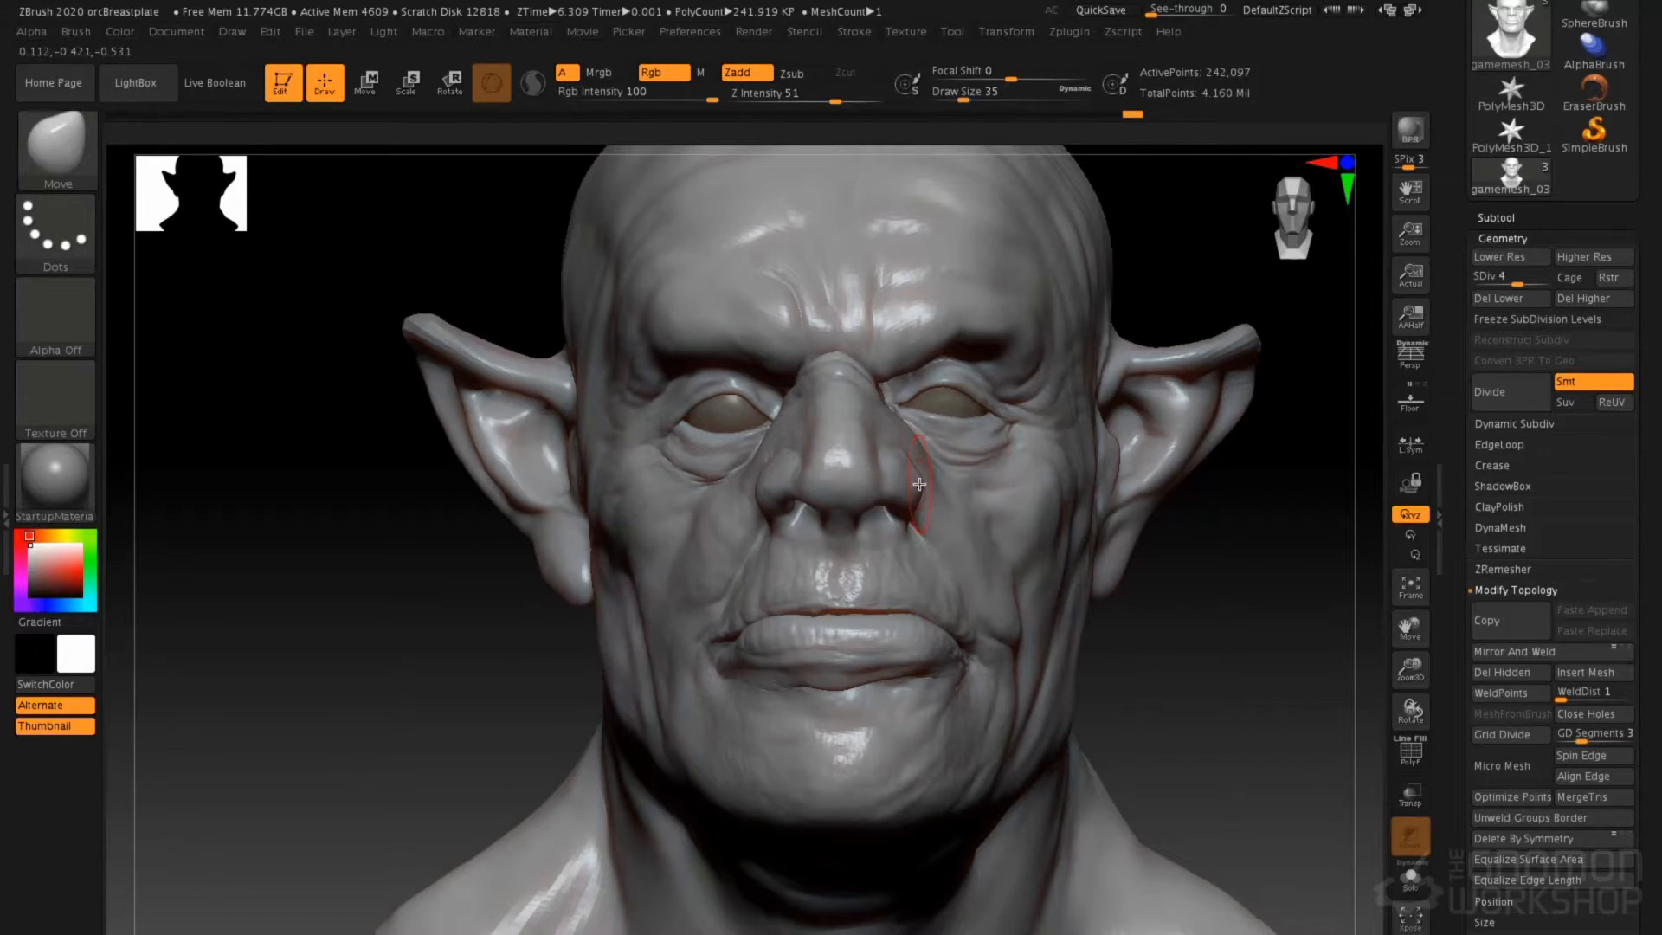
key("space")
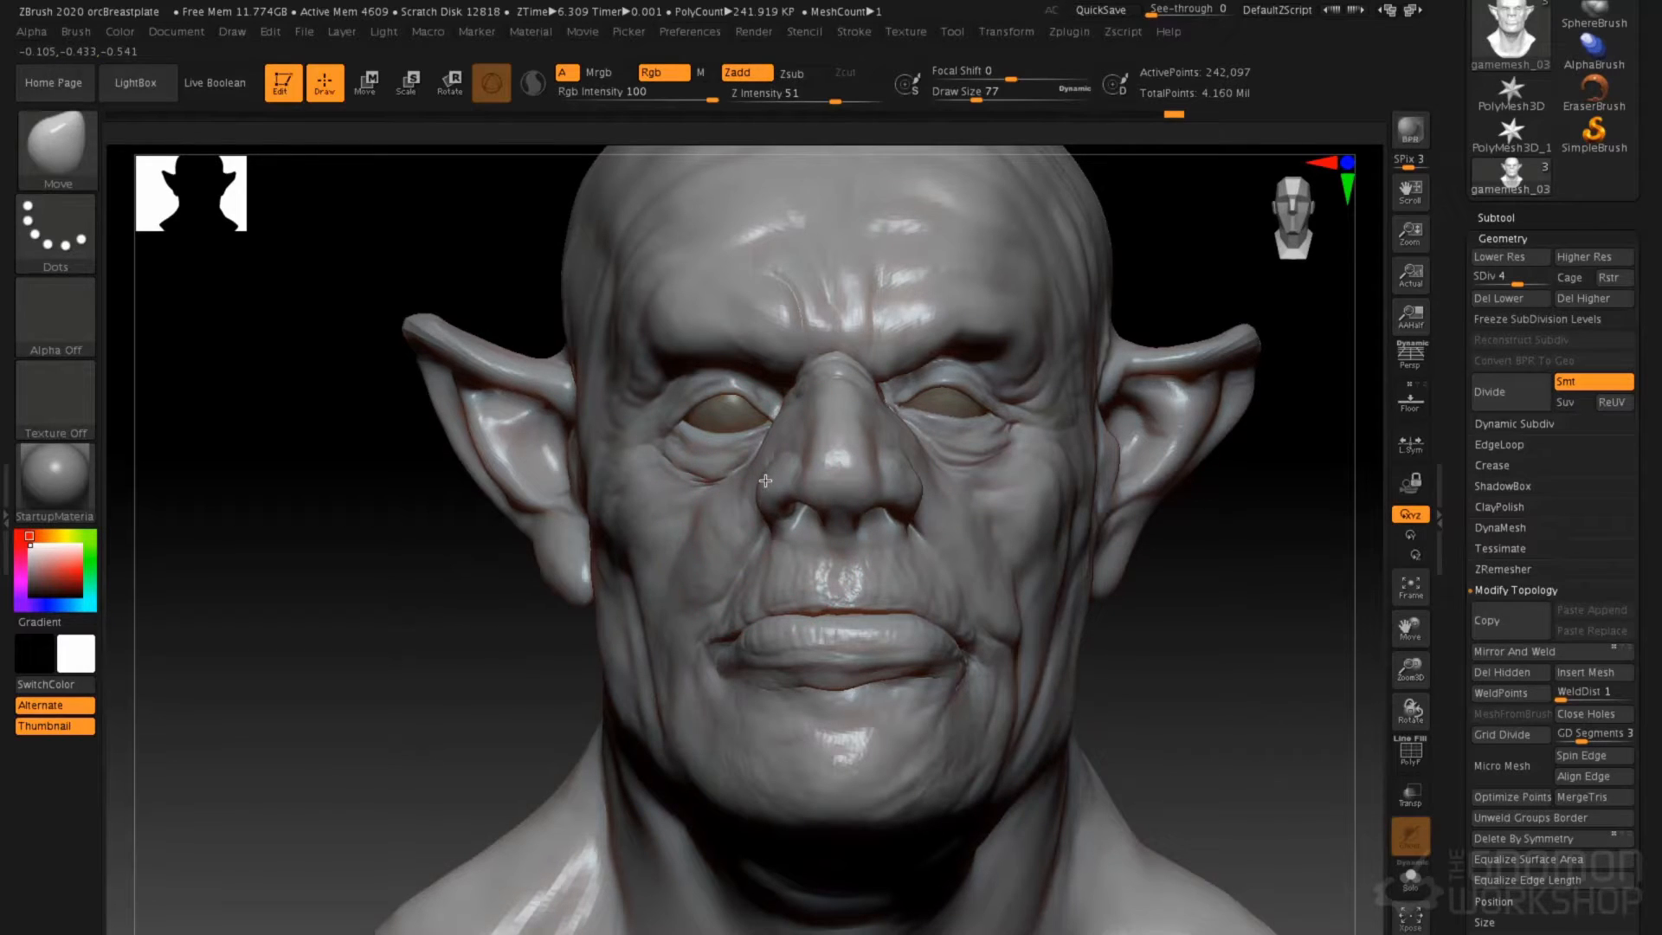
Return the head to subdivision level 6 and stop recording the mouthClosed layer, leaving its intensity at 1
key("ctrl+d")
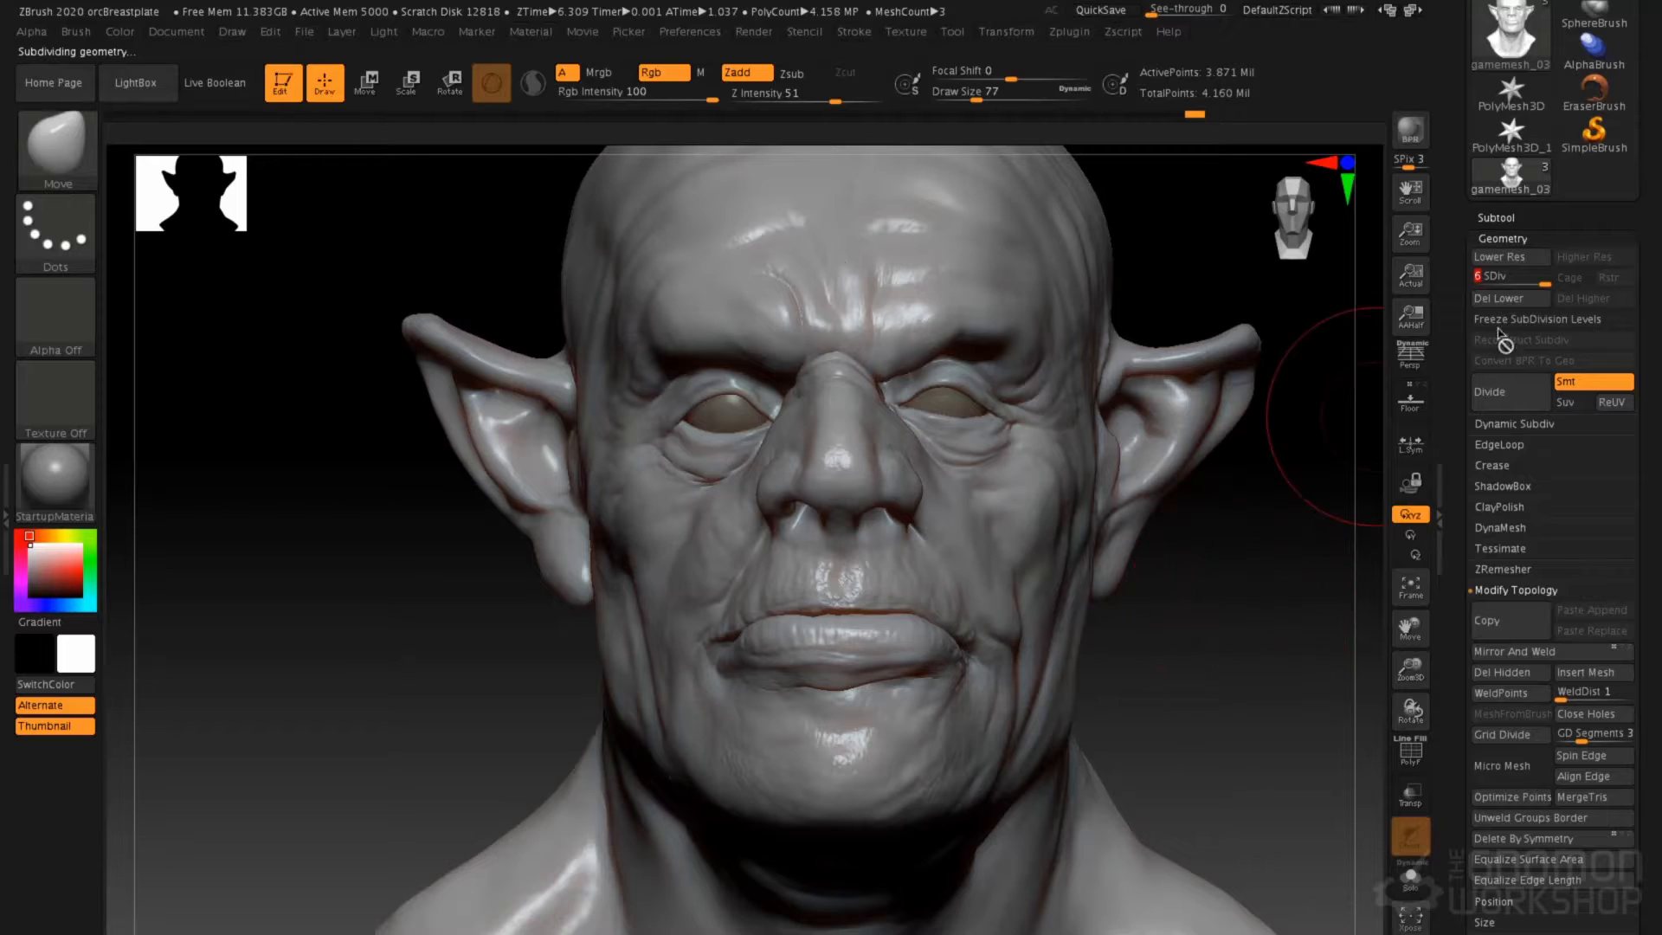
left_click(1503, 239)
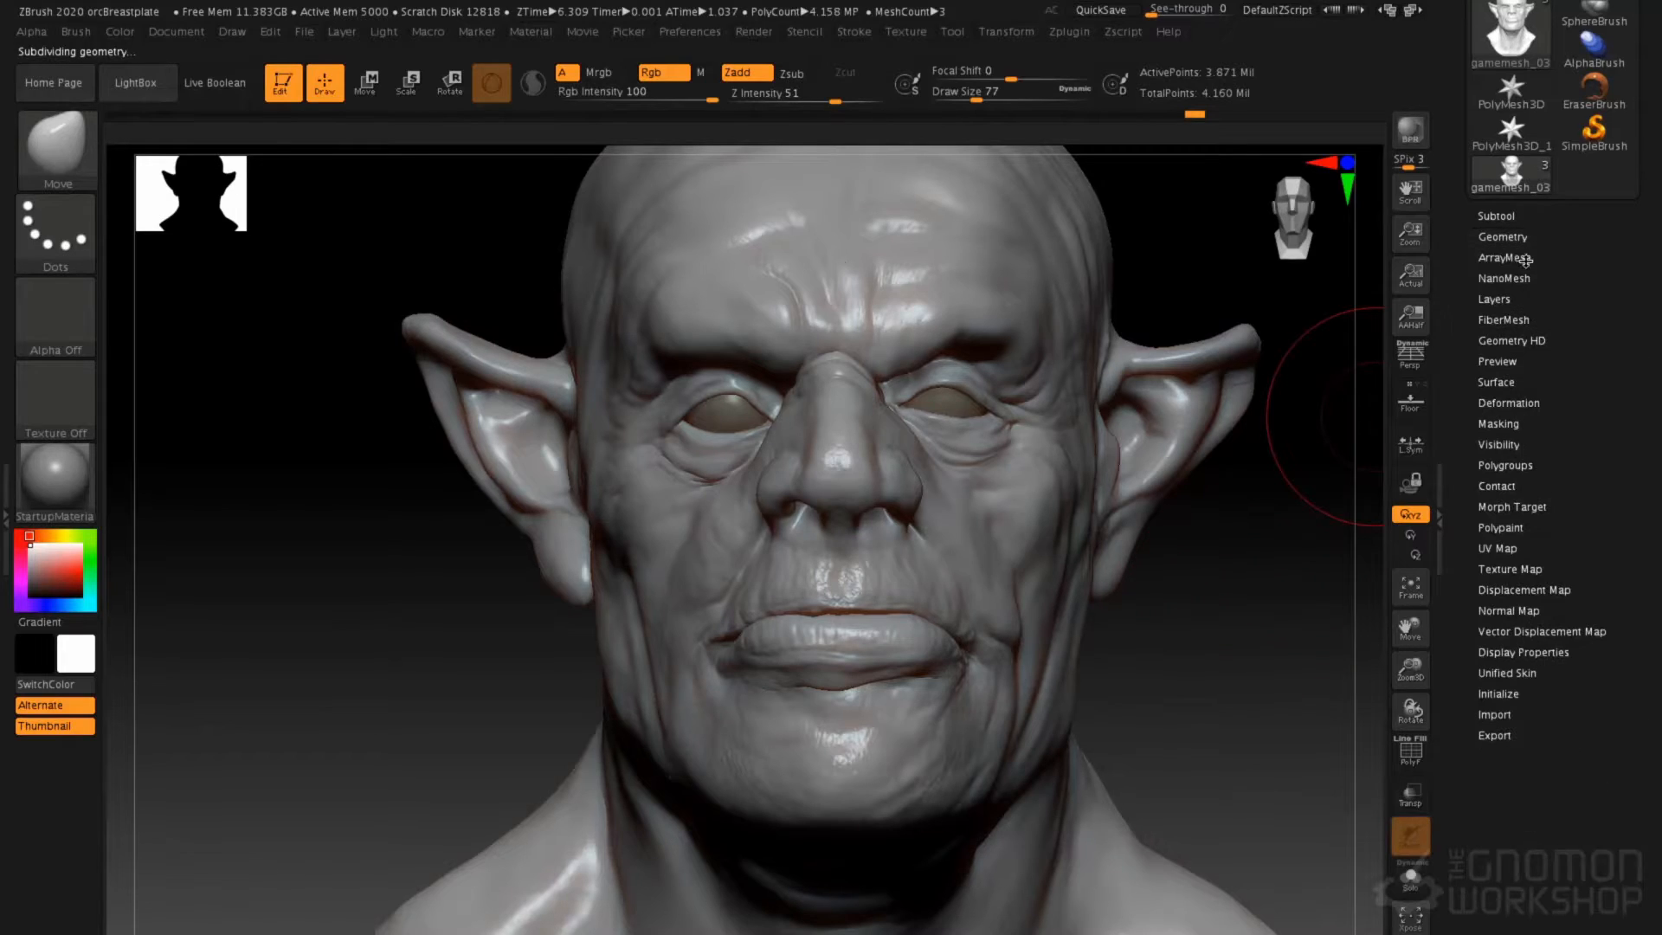
left_click(1507, 299)
left_click(1627, 321)
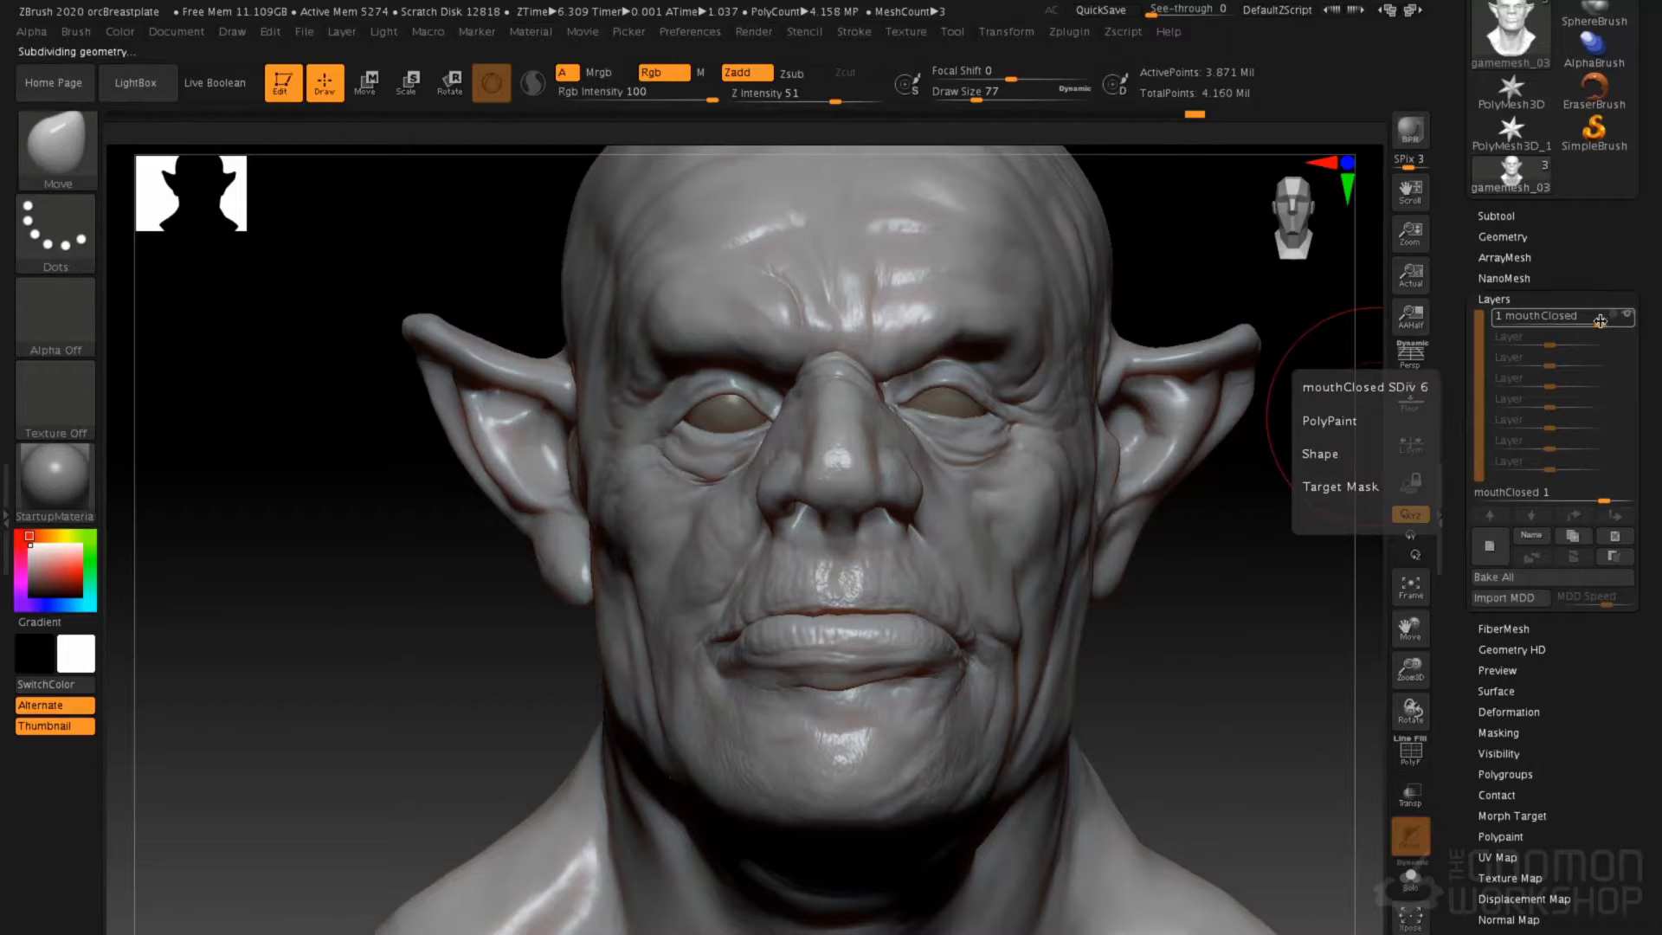
mouse_move(1598, 319)
left_mouse_down()
mouse_move(1544, 320)
mouse_move(1615, 322)
left_mouse_up()
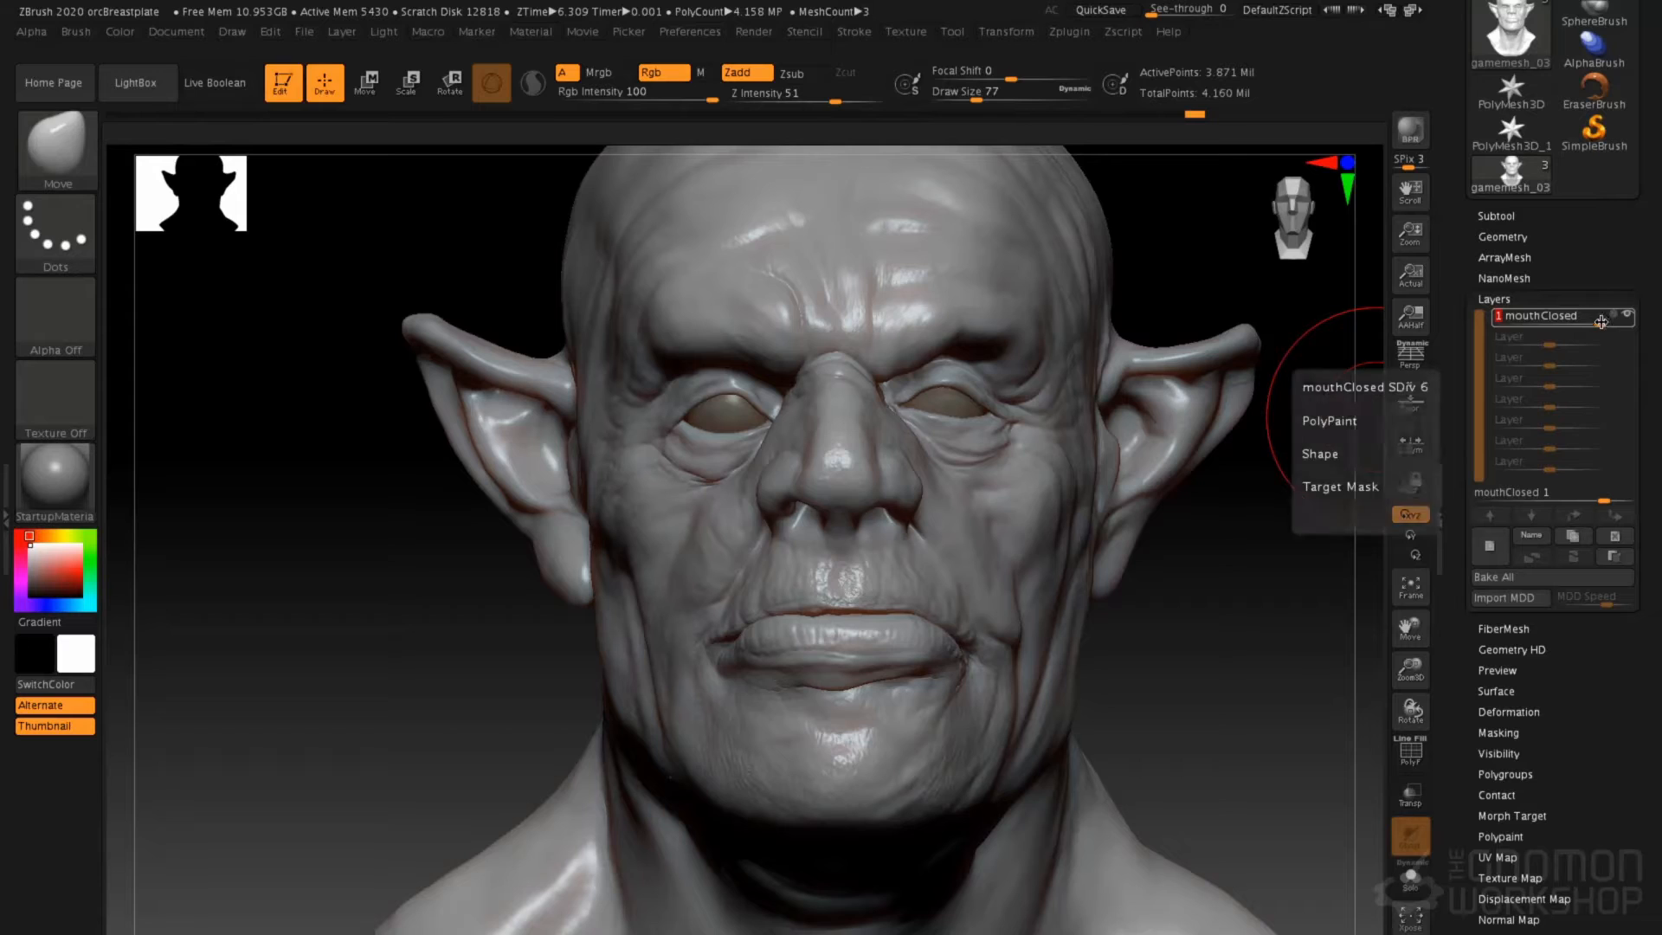
Add a new layer and name it browUp
left_click(1508, 559)
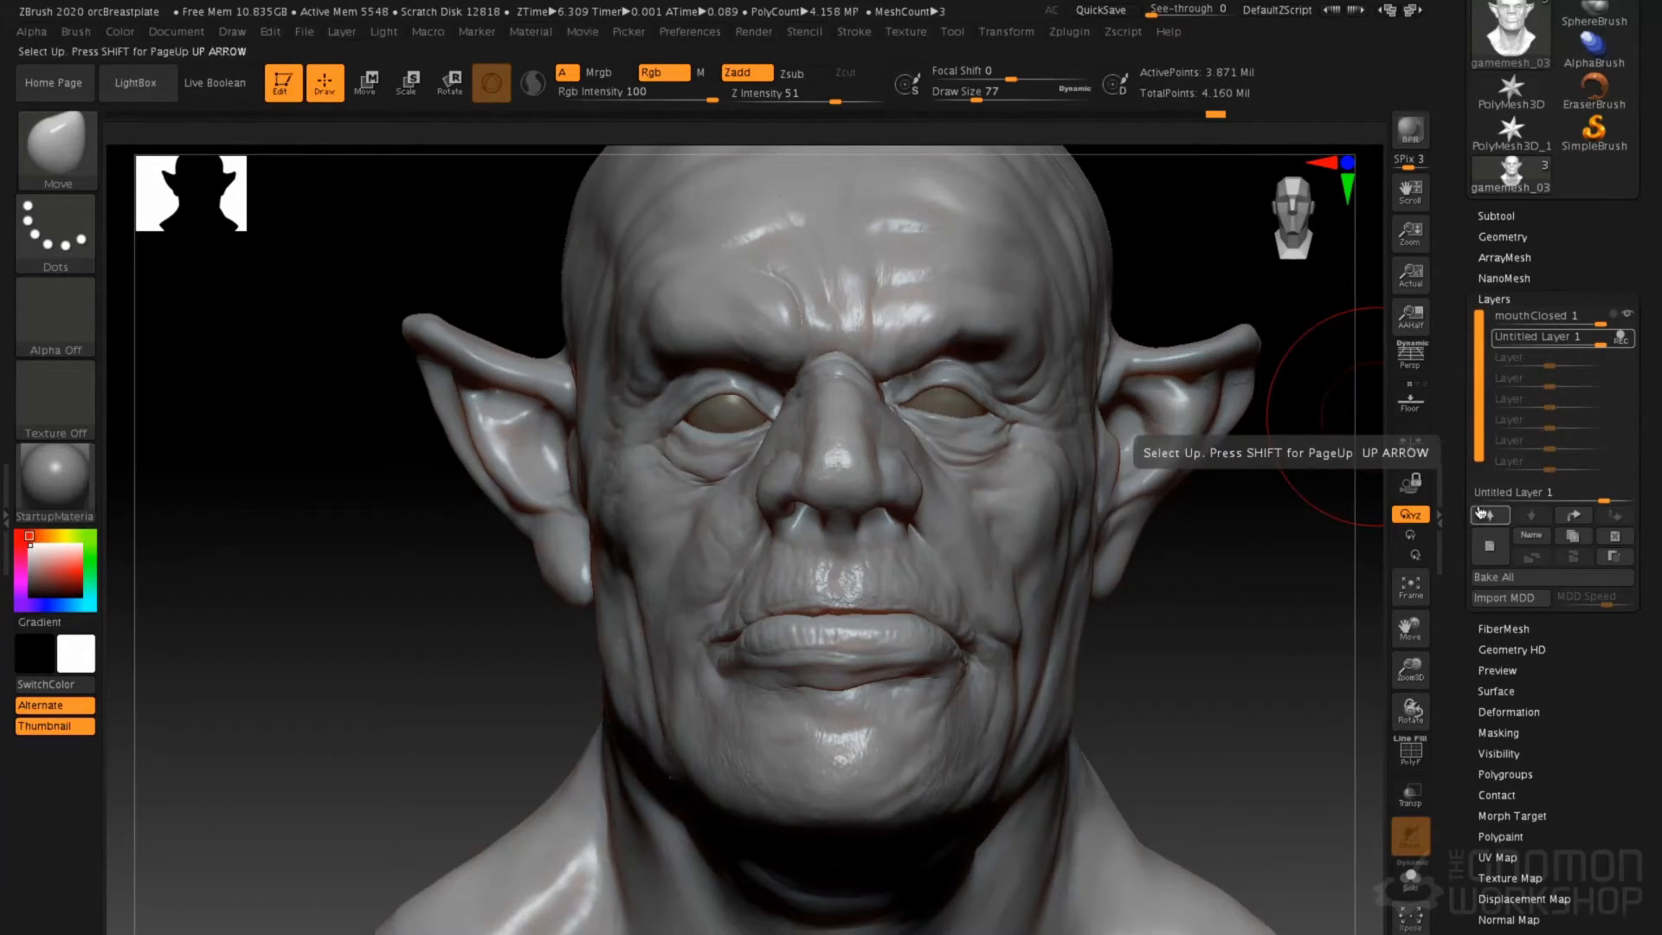
left_click(1531, 535)
type("browUp")
key("Return")
Drop the head to subdivision level 3 and raise the brows and forehead with the Move brush at draw size 97
key("shift")
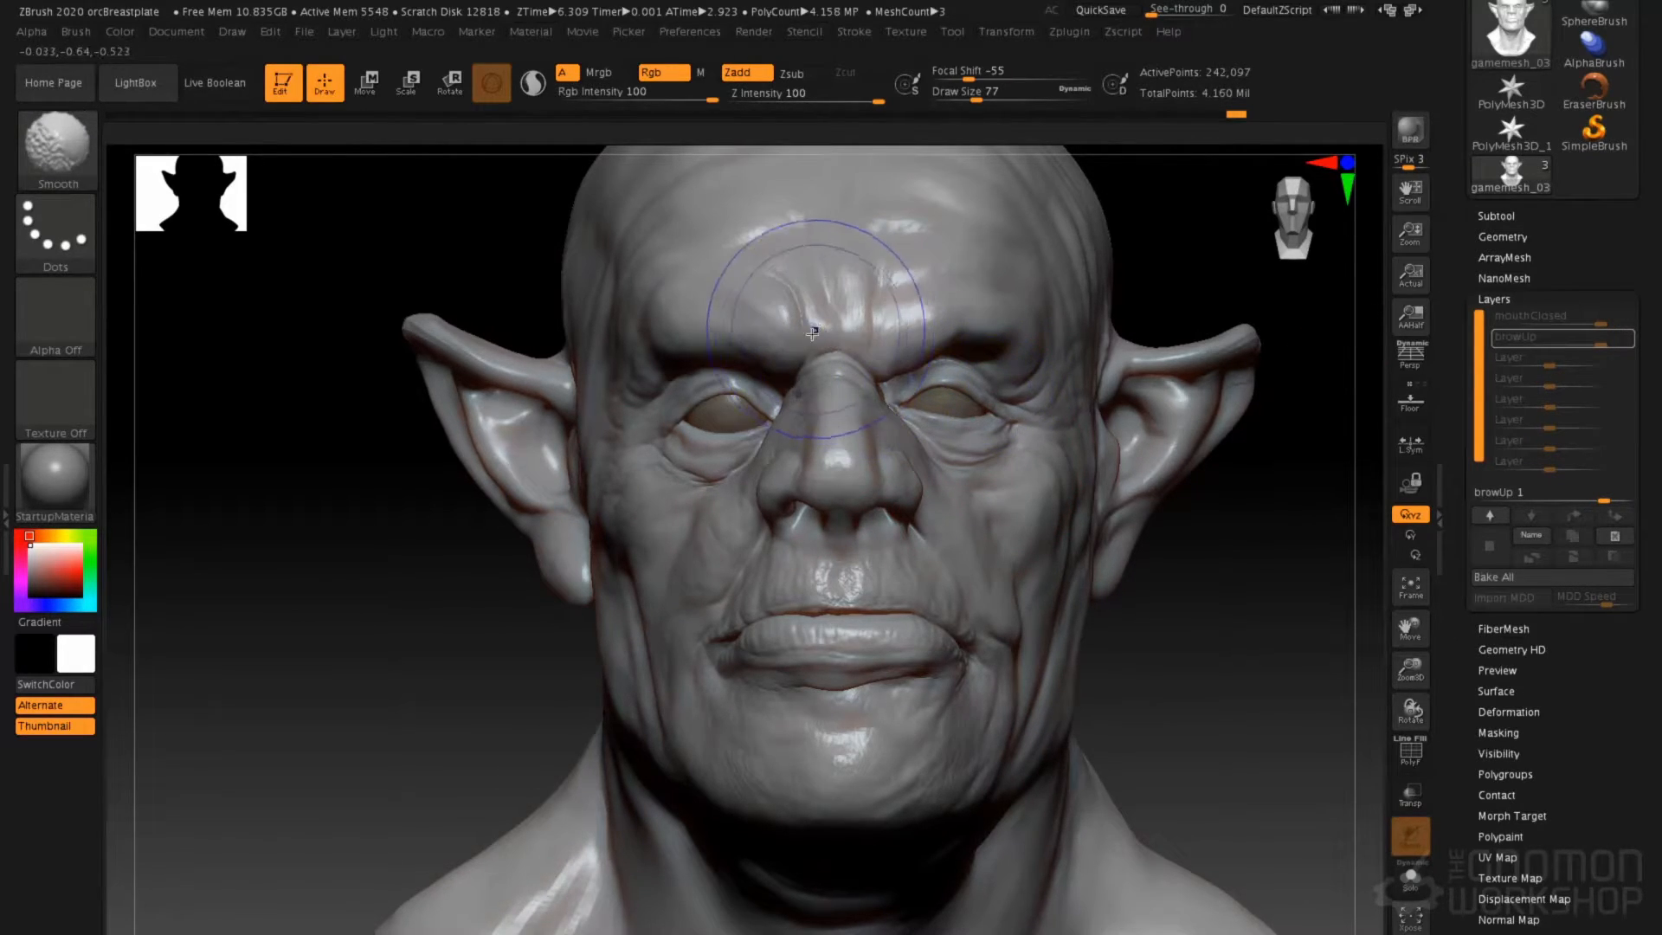
key("space")
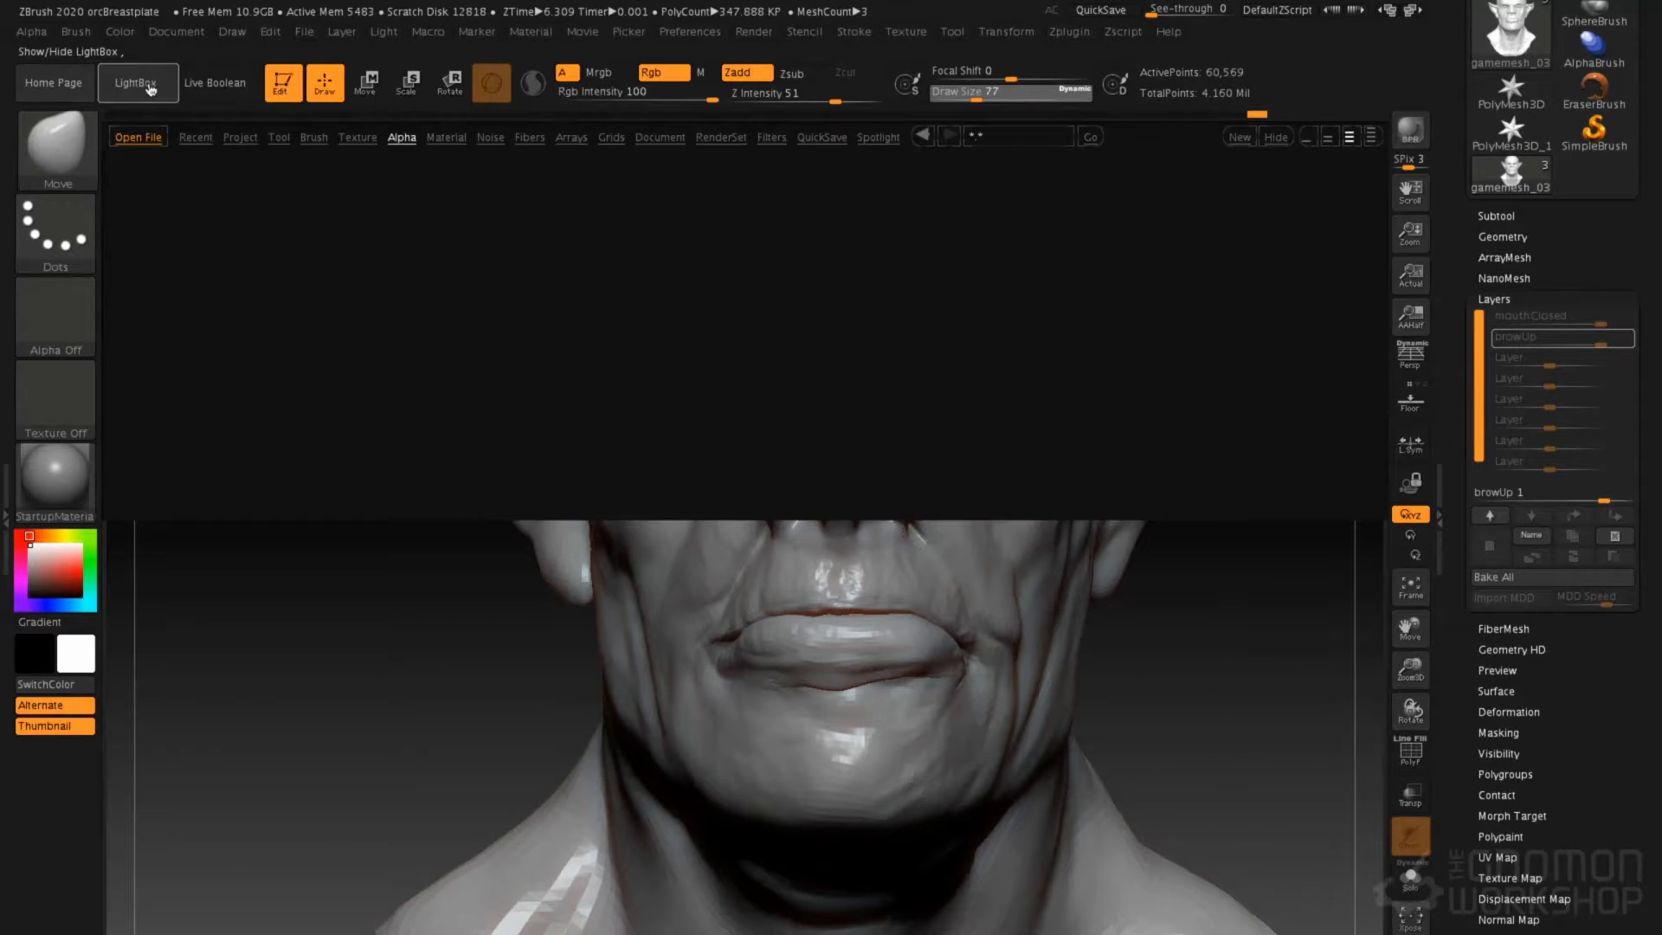
key("space")
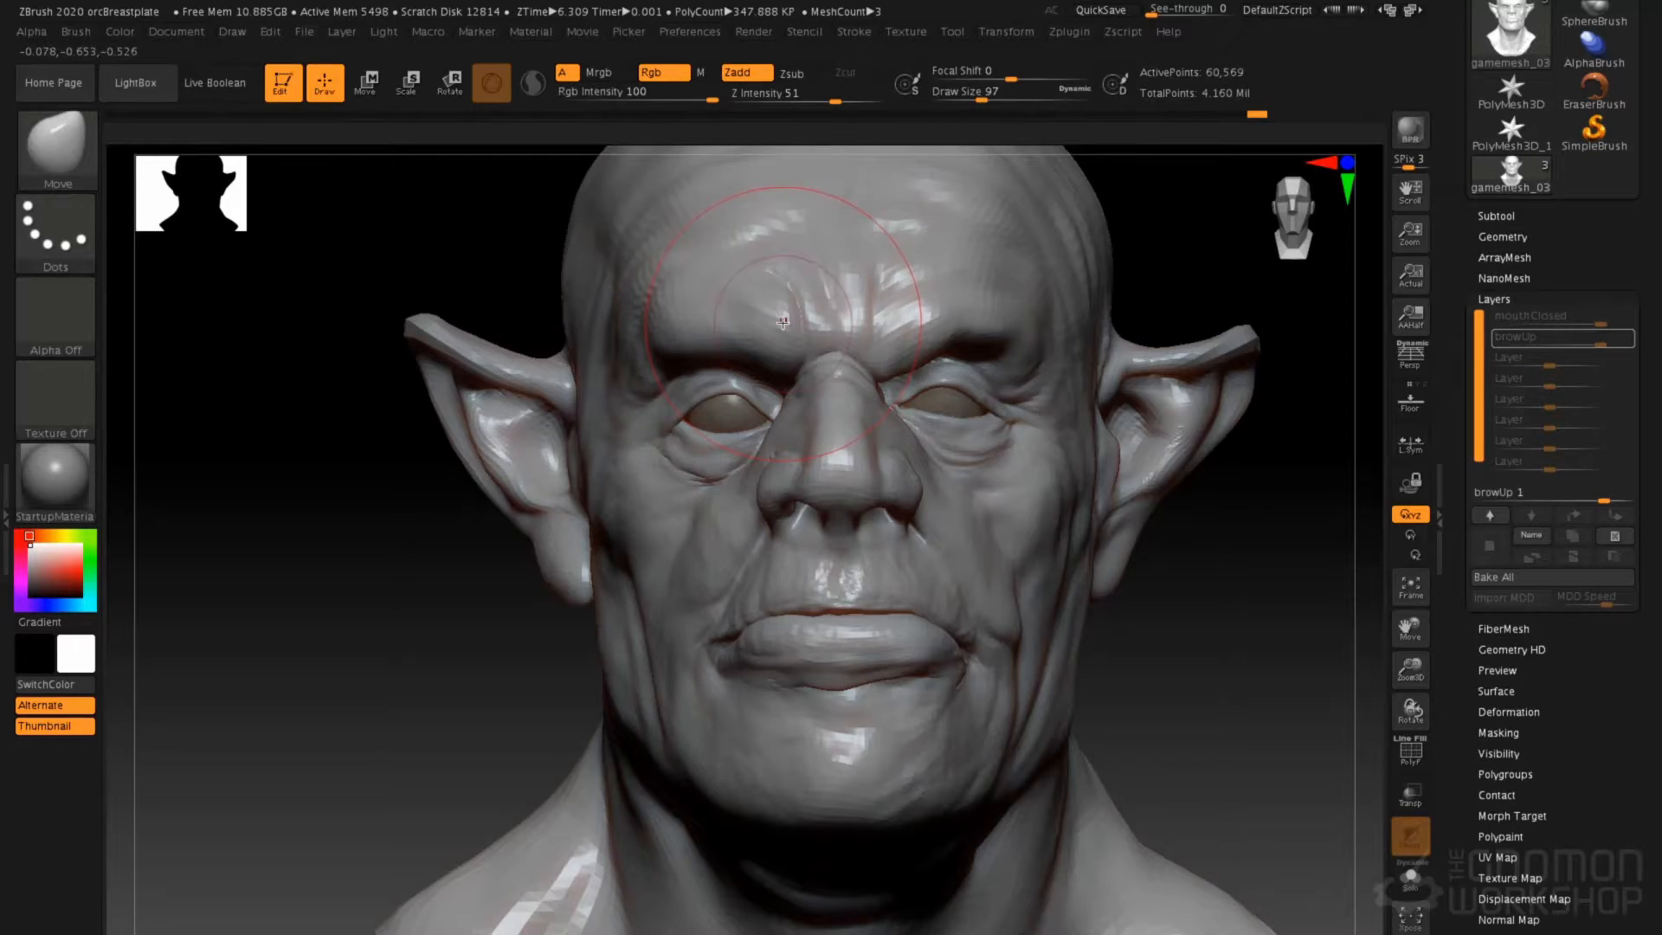
left_click_drag(786, 313, 785, 301)
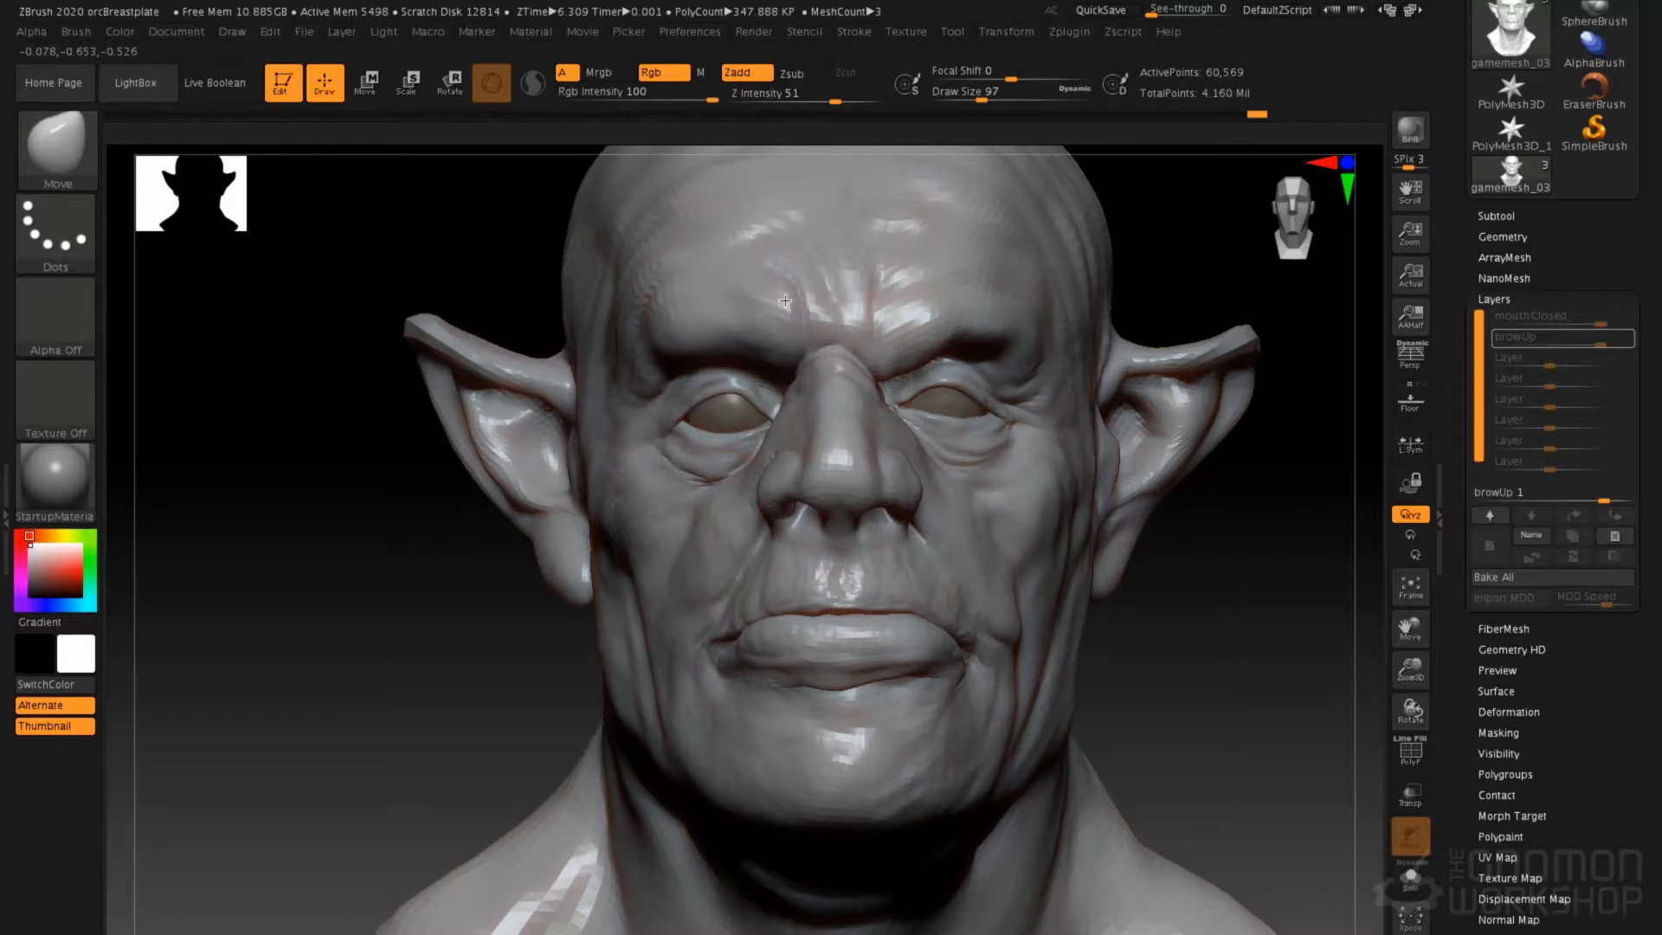
left_click_drag(905, 317, 906, 281)
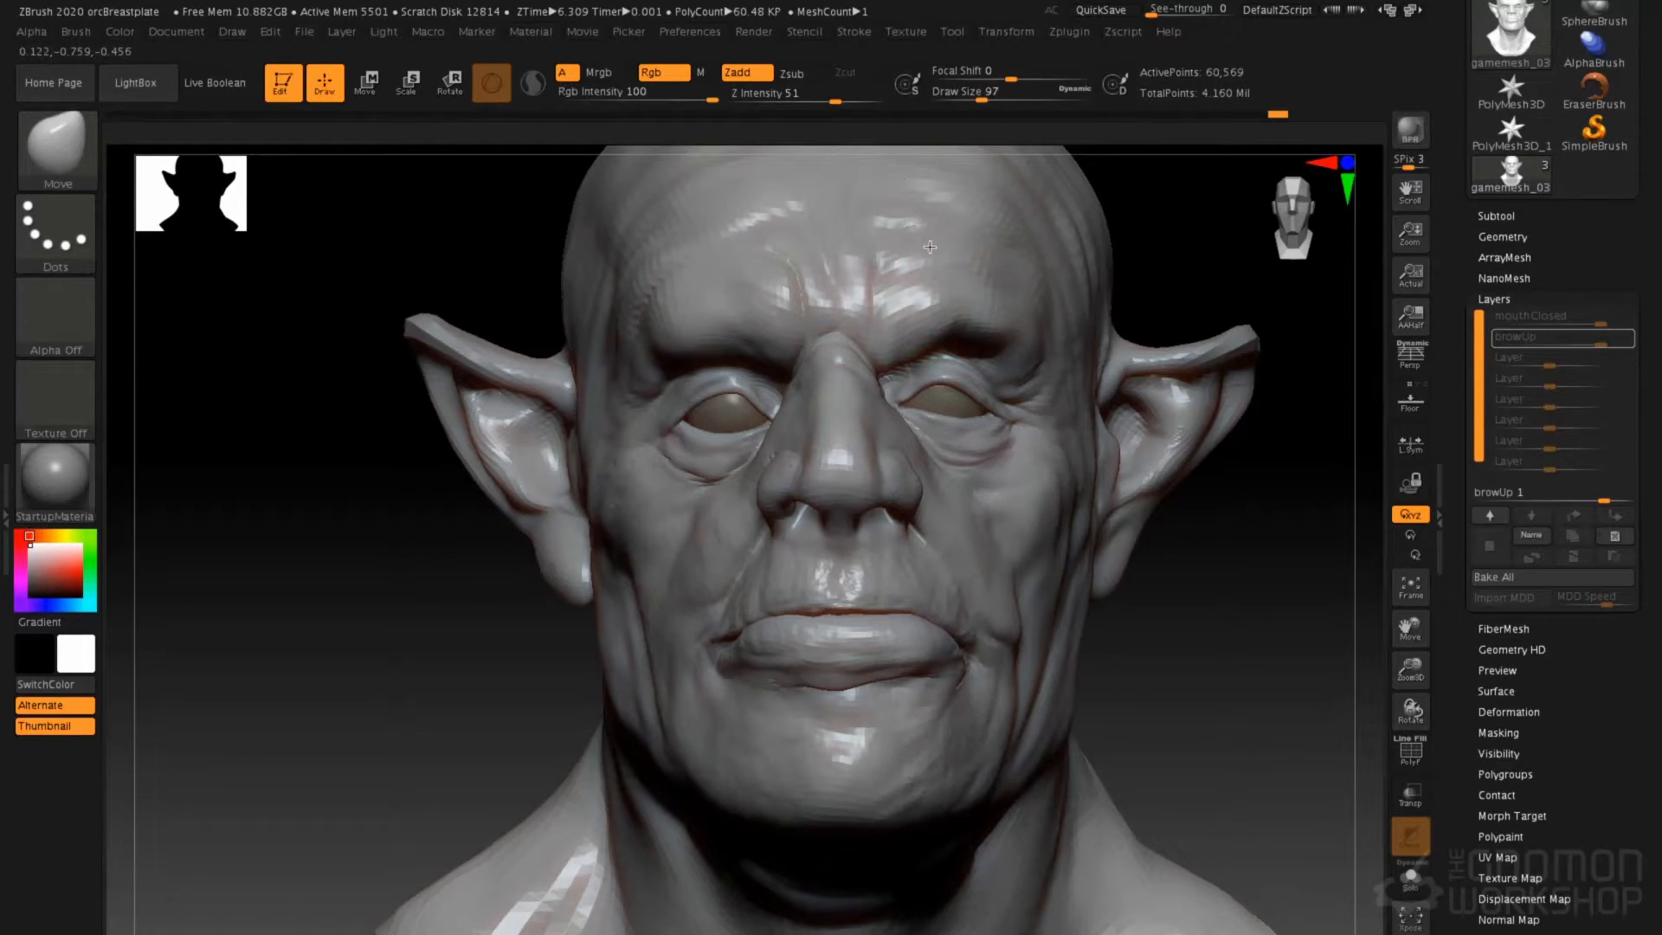
left_click_drag(930, 221, 930, 217)
left_click_drag(723, 240, 727, 204)
left_click_drag(985, 233, 988, 218)
Lift the inner ends of both brows with the Move brush at draw sizes 68 and 80
key("space")
left_click_drag(774, 277, 768, 278)
left_click_drag(772, 338, 778, 322)
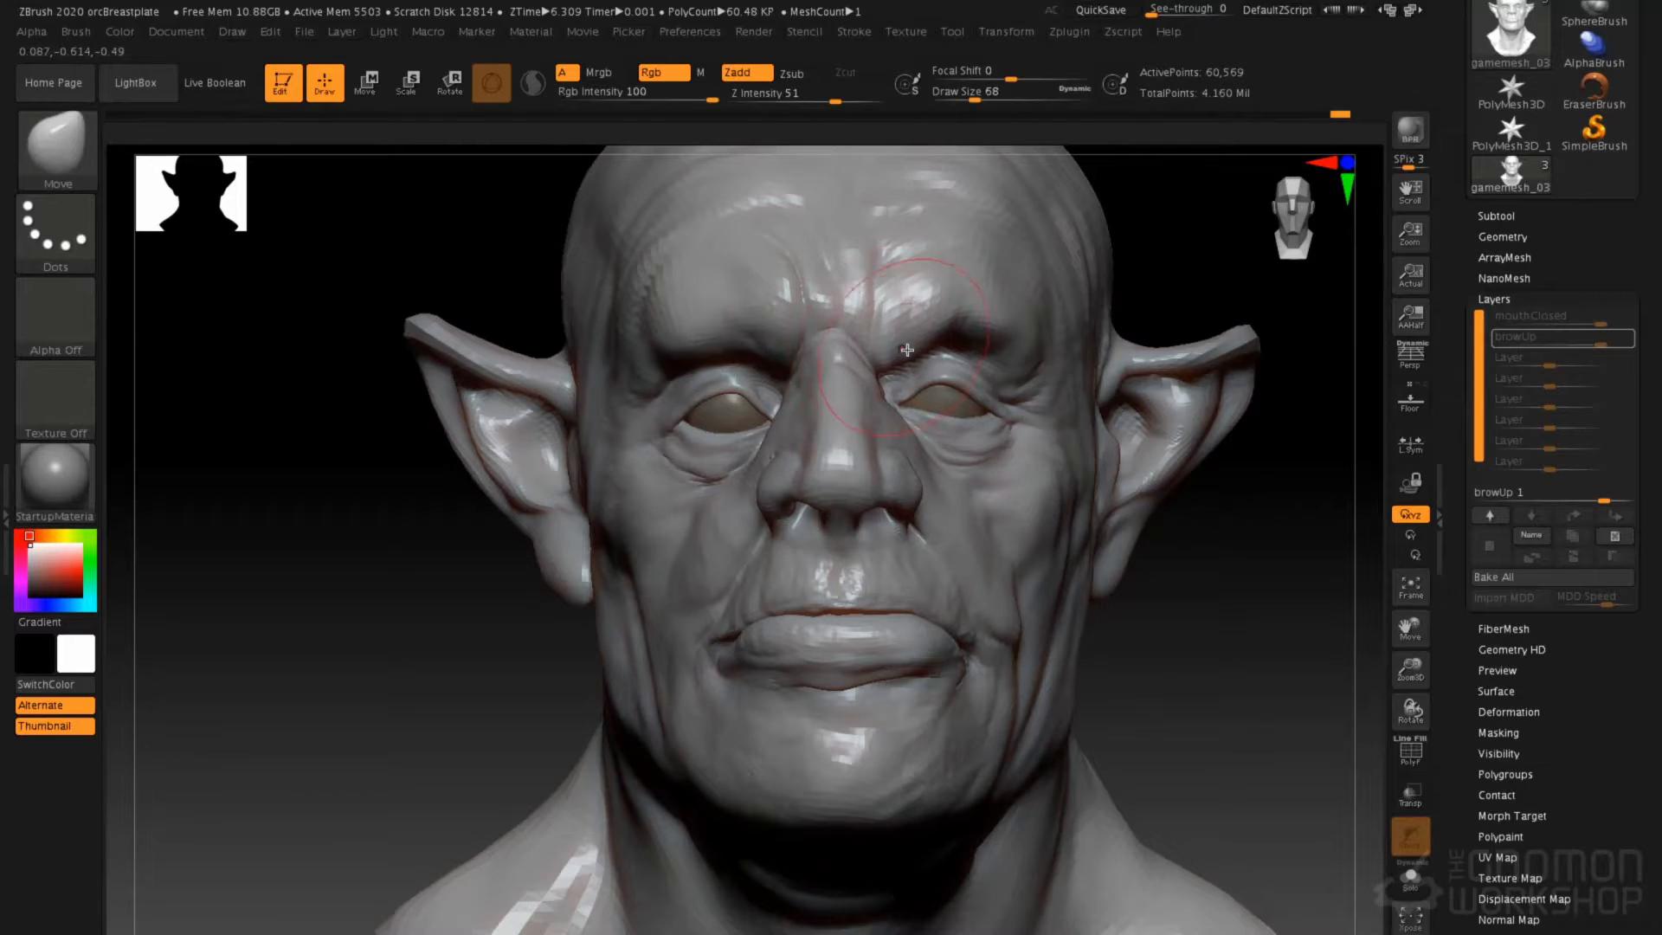
key("space")
left_click_drag(875, 346, 901, 317)
key("space")
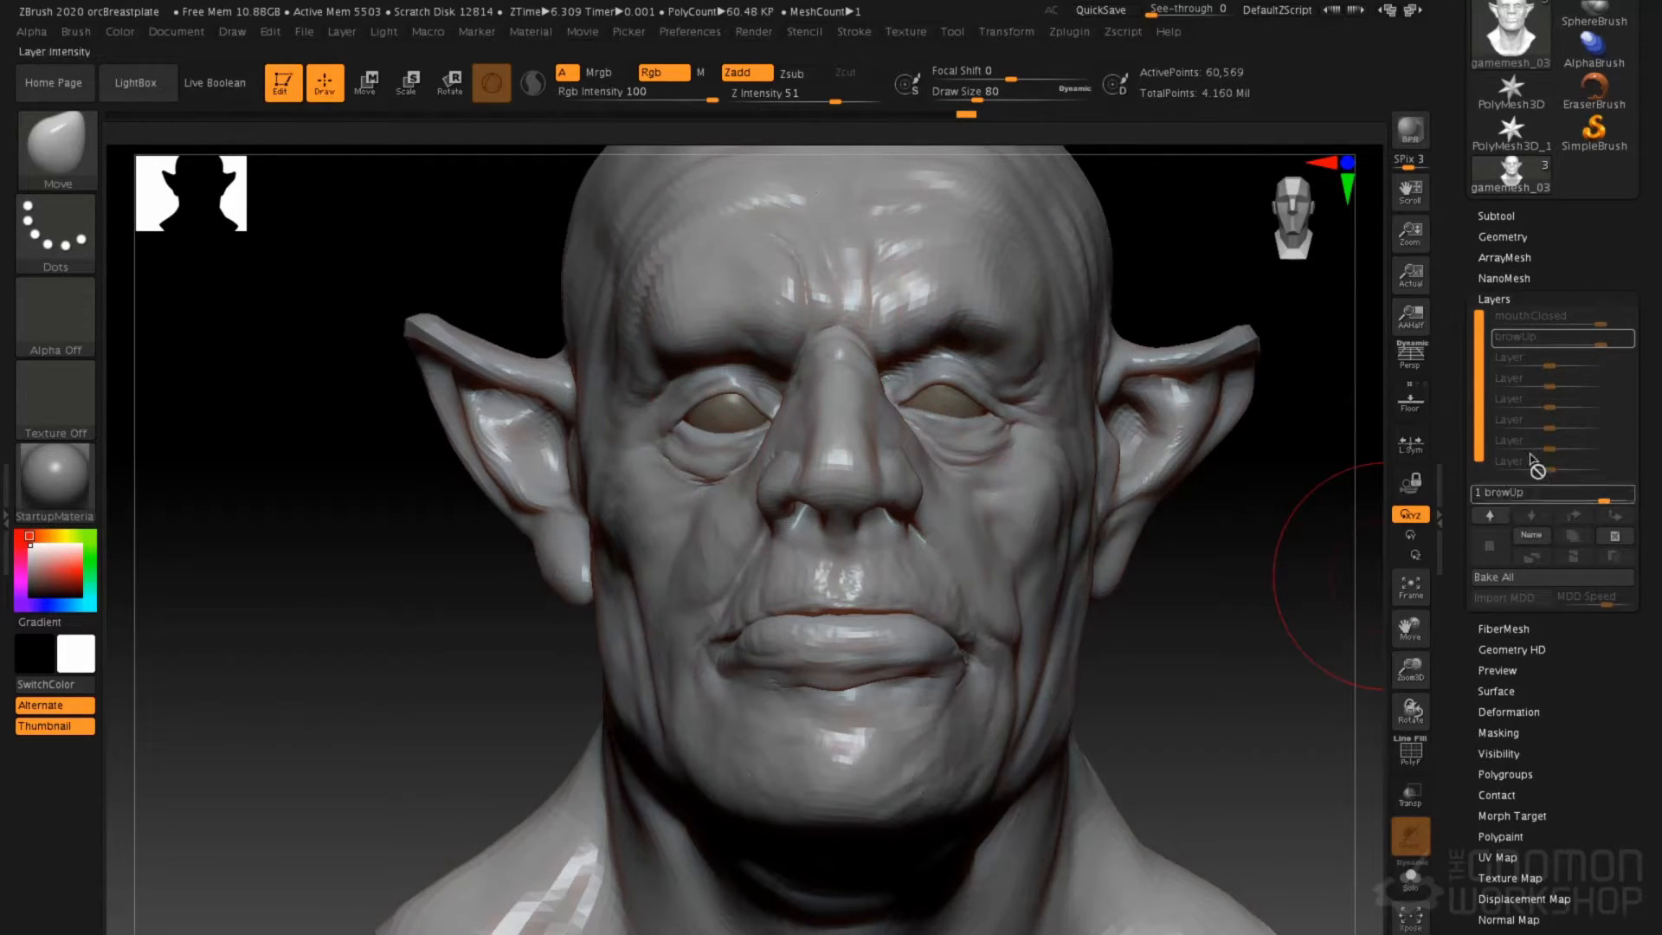
Return the head to its highest subdivision level, stop recording the browUp layer and set its intensity to 0
key("ctrl+d")
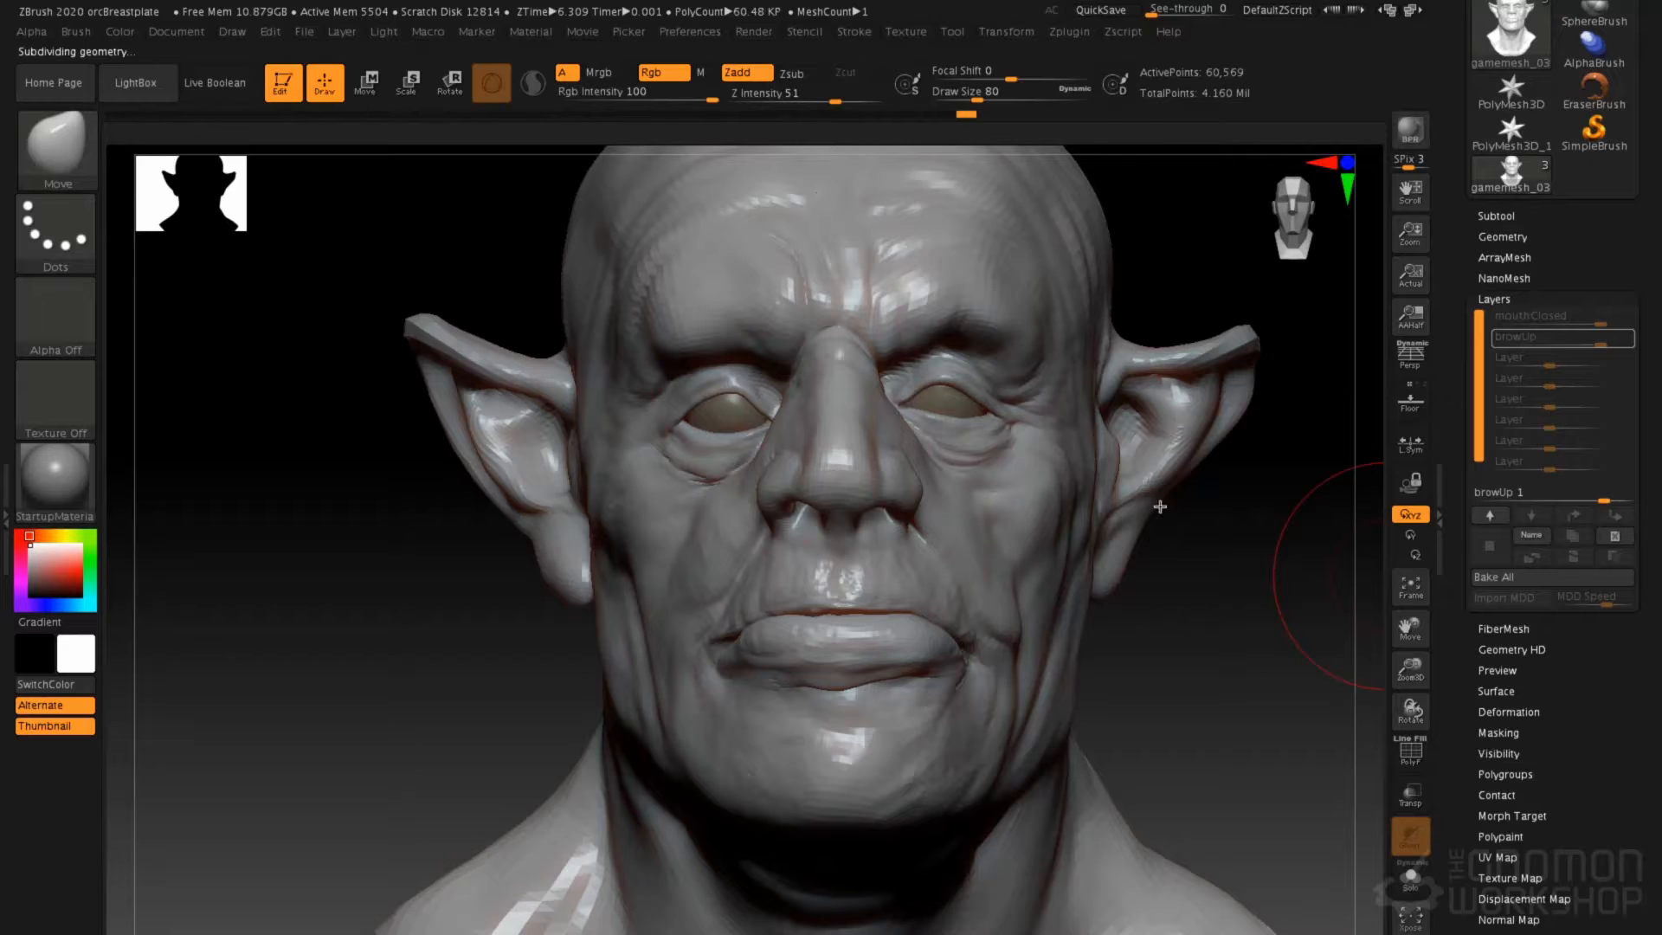
key("d")
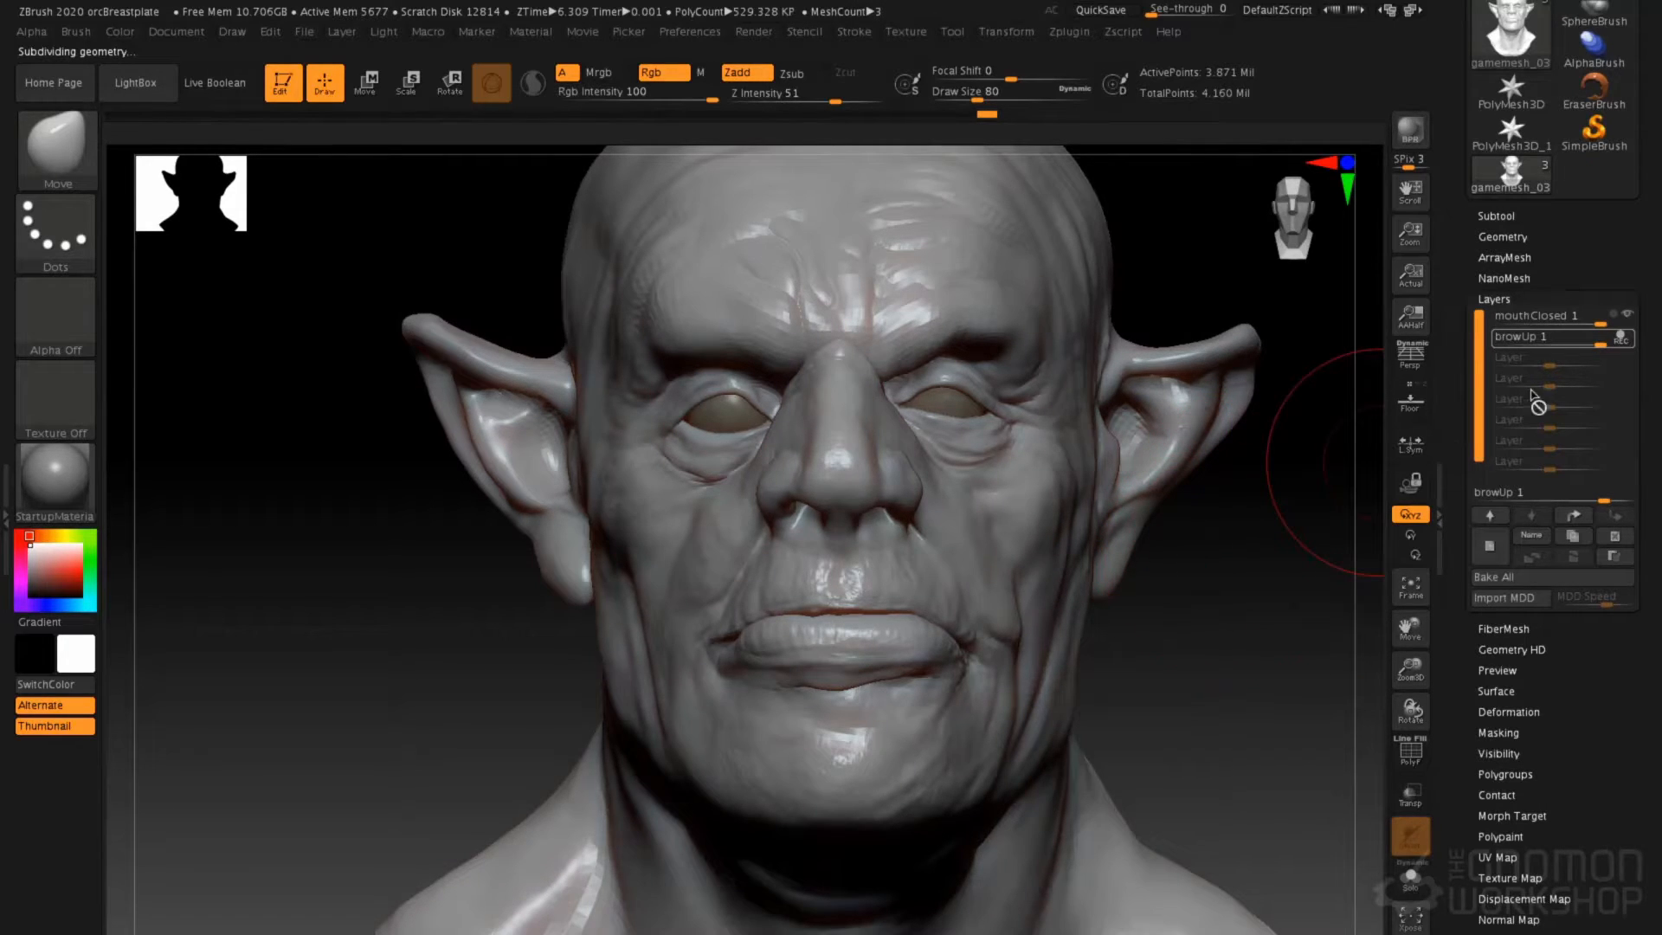
left_click_drag(1601, 345, 1567, 344)
left_click_drag(1200, 566, 1228, 553)
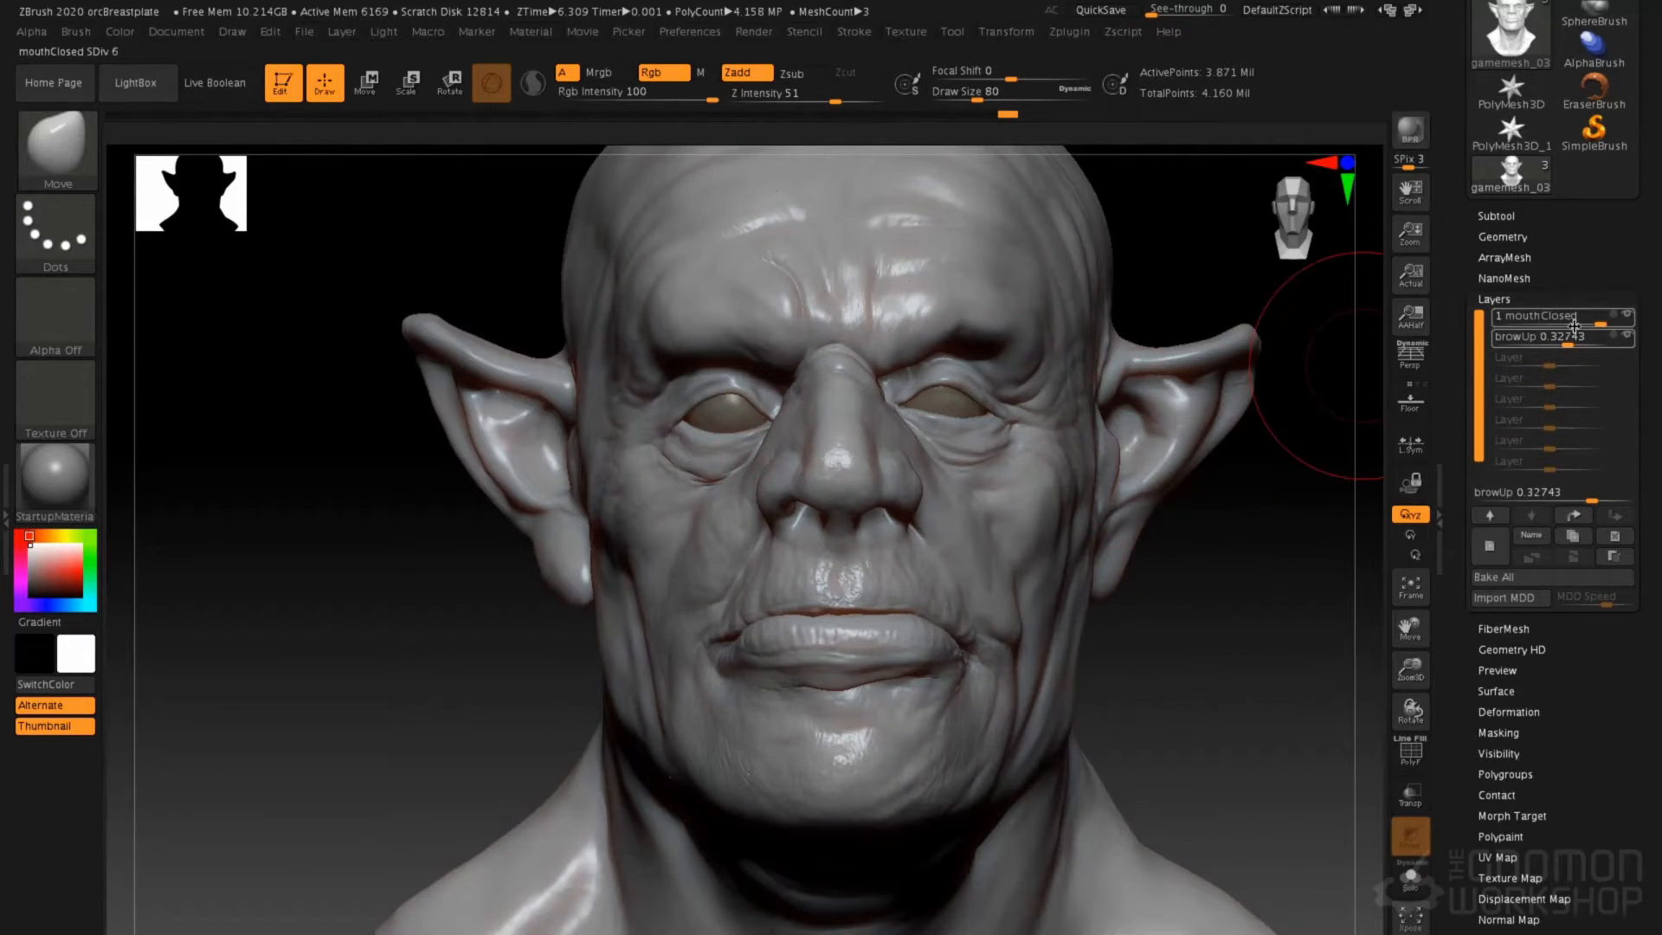
left_click_drag(1554, 344, 1585, 359)
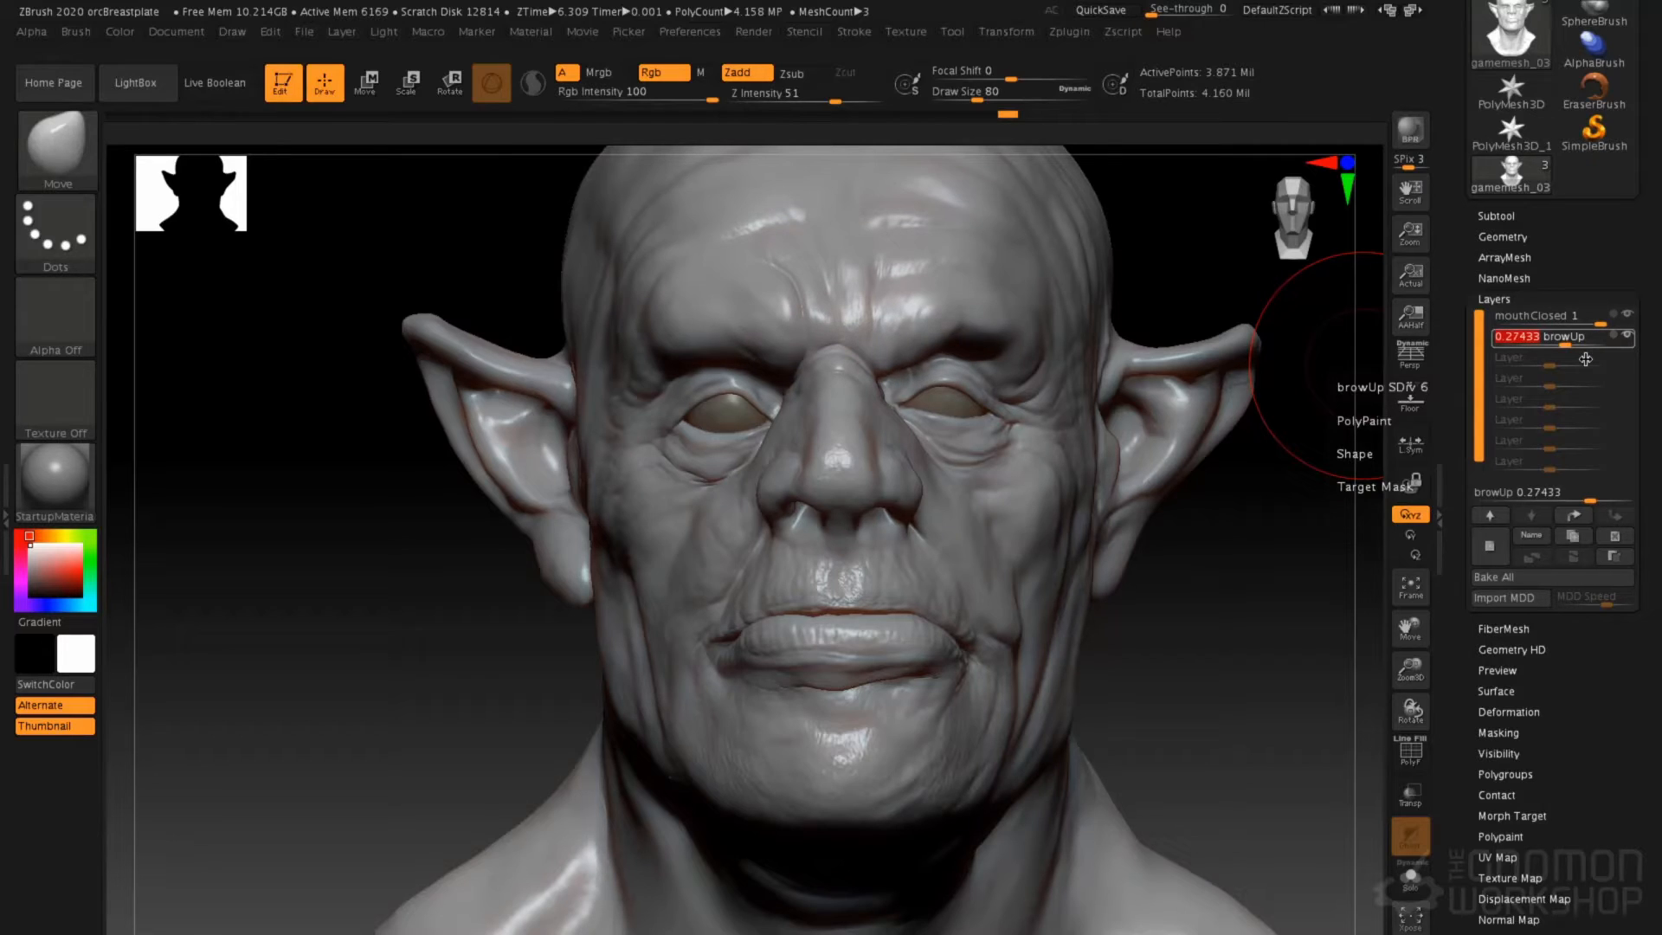
type("0")
key("Return")
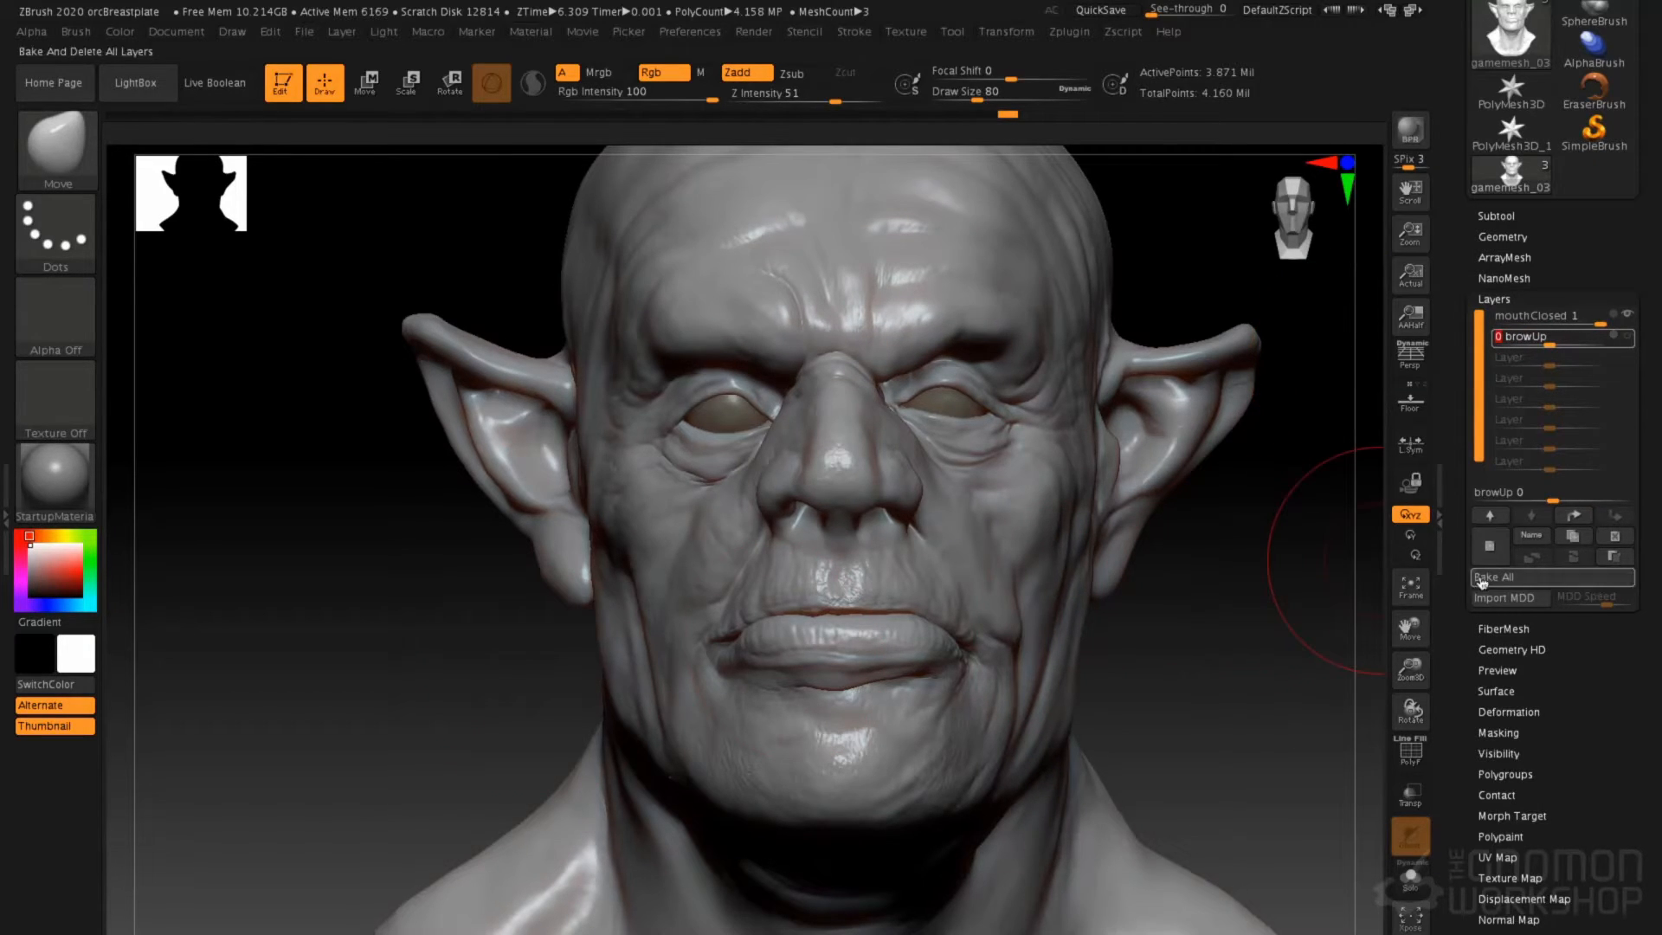
Add another layer and name it browFurrow
left_click(1535, 534)
type("browFurro")
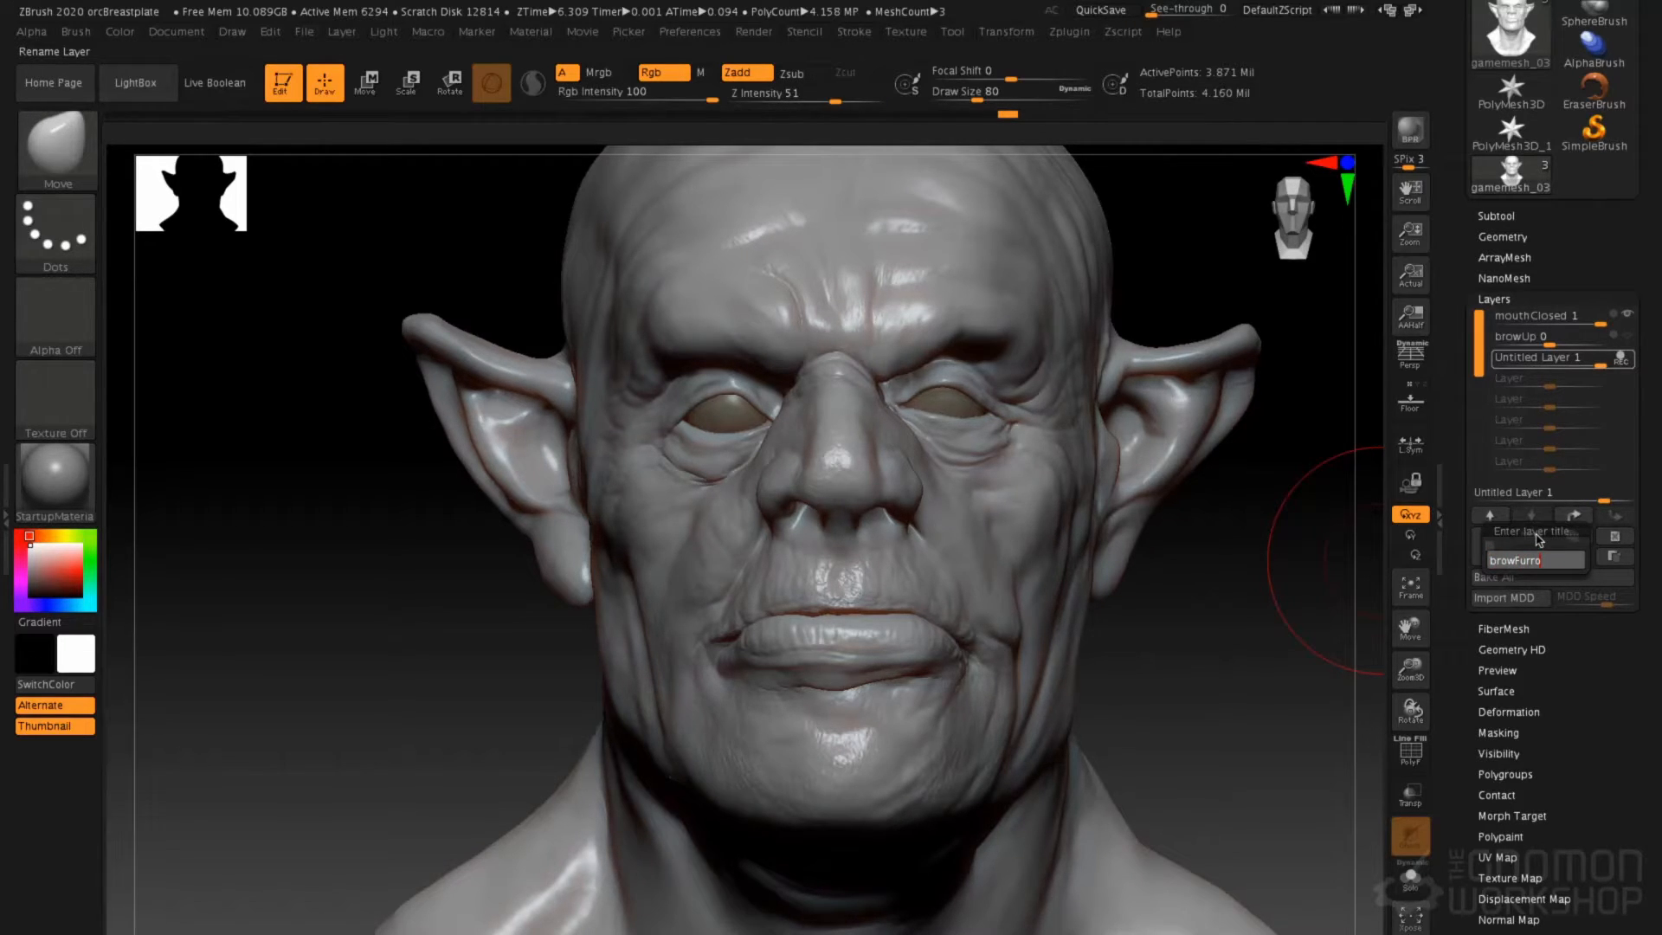
type("w")
key("Return")
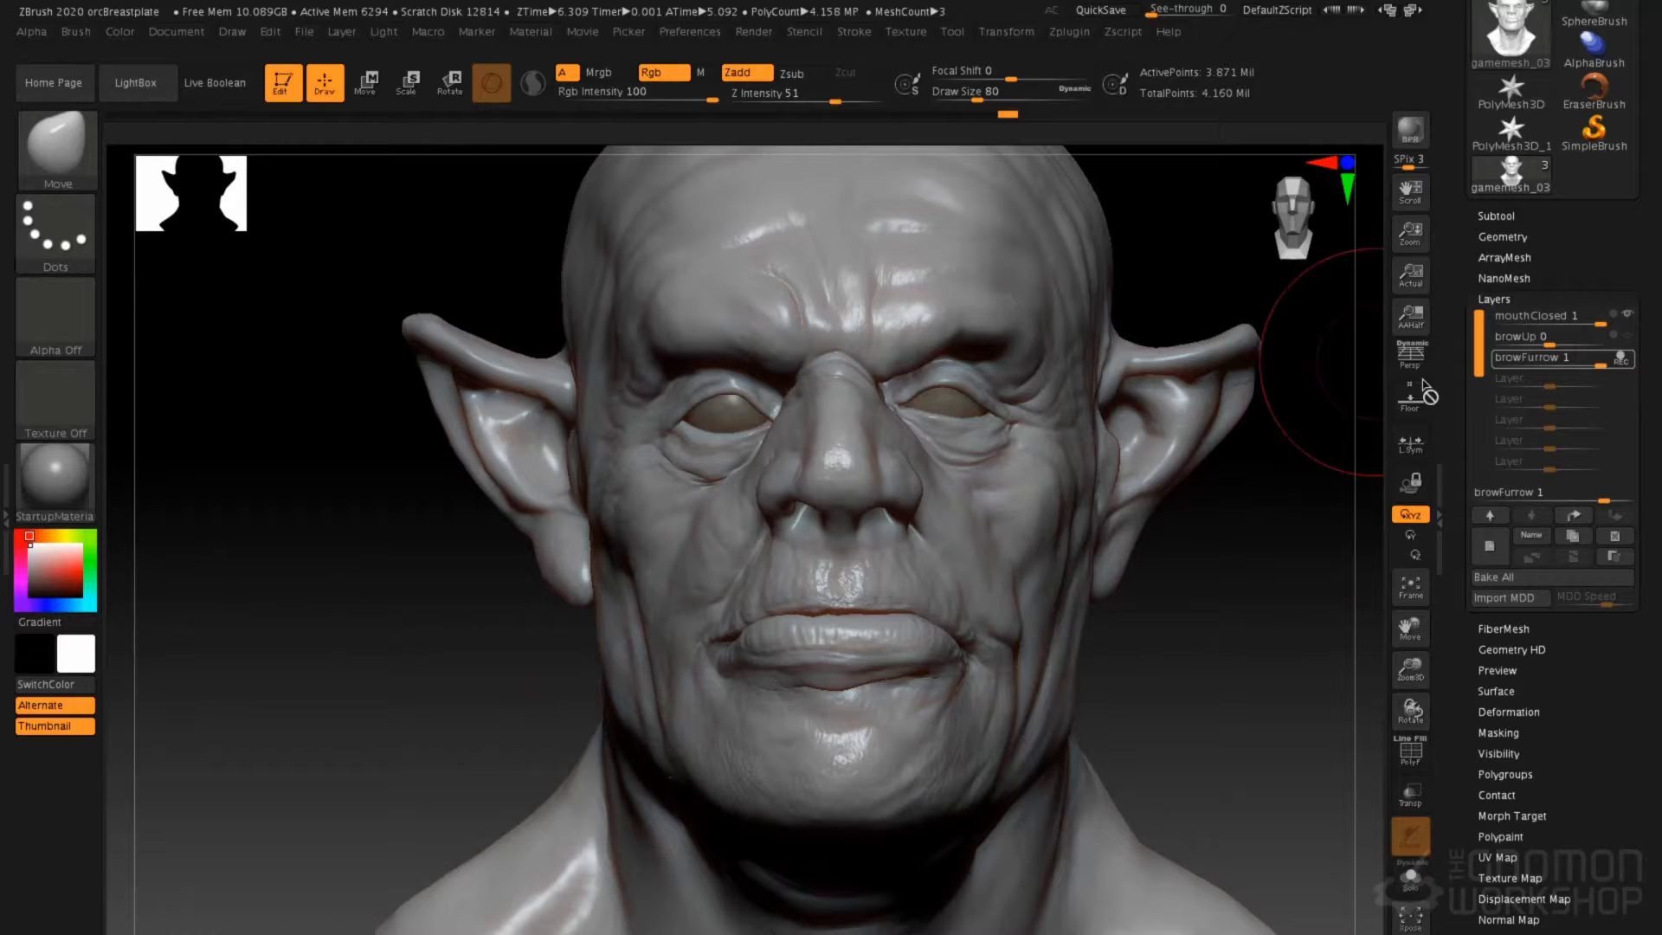
Drop the head four subdivision levels and mask the nose, eye sockets and upper cheeks on both sides
key("shift+d")
key("shift+d")
key("shift+d")
key("shift+d")
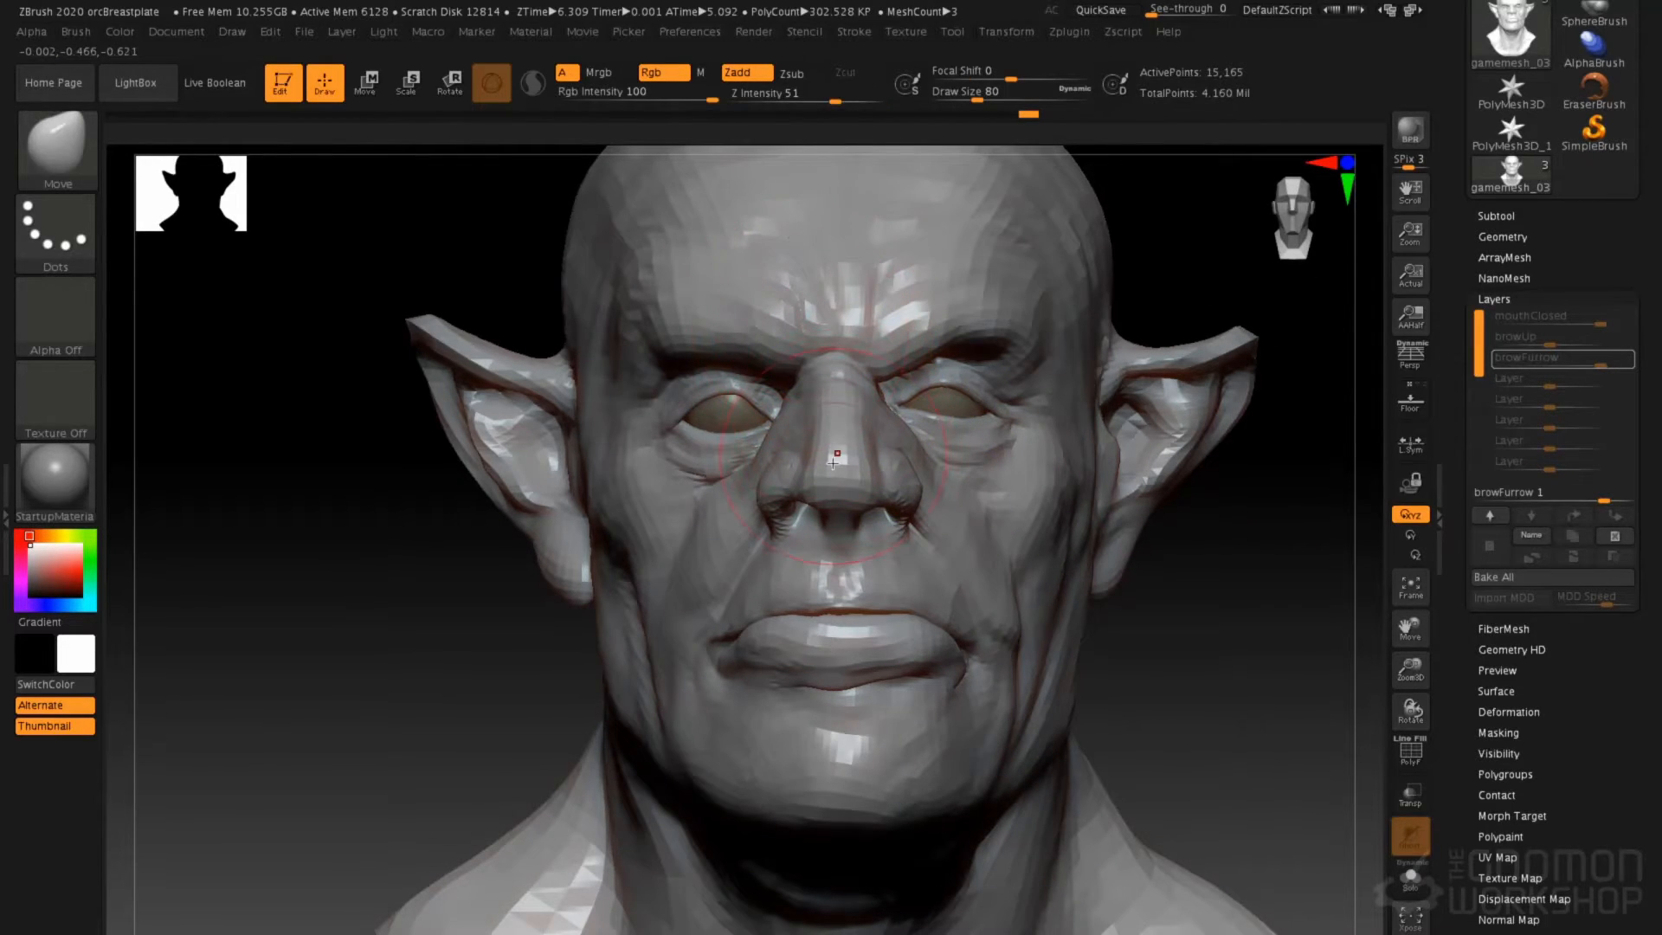
key("ctrl")
right_click_drag(833, 469, 757, 477)
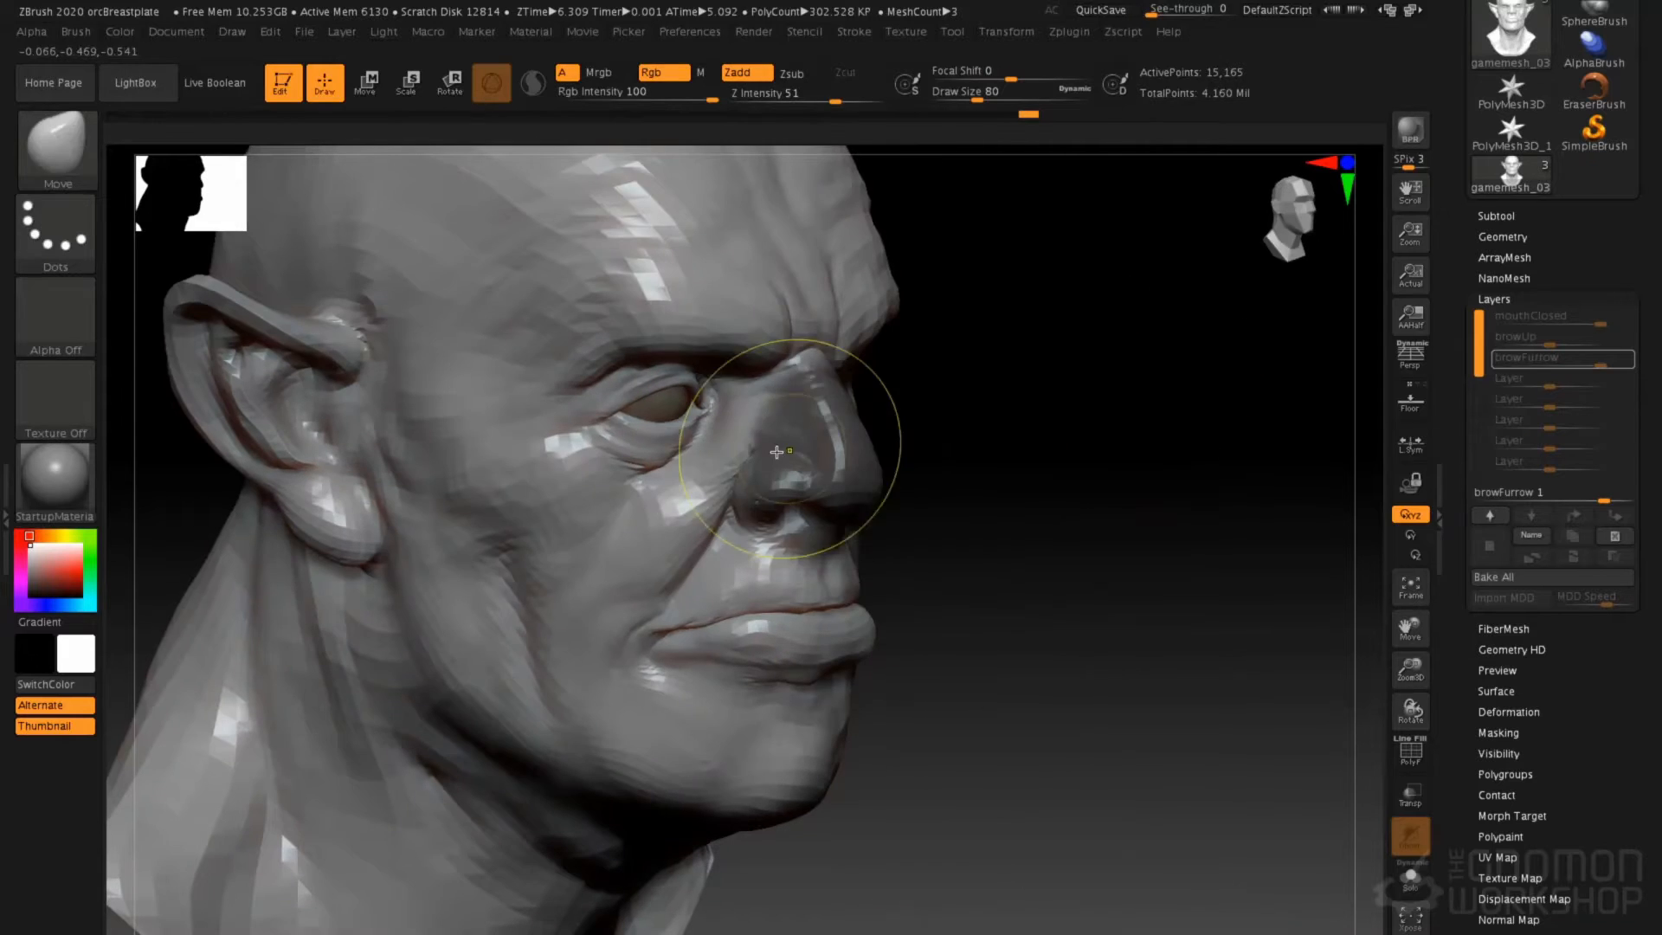
mouse_move(754, 478)
left_mouse_down("ctrl")
mouse_move(714, 463)
mouse_move(602, 495)
left_mouse_up("ctrl")
mouse_move(601, 492)
right_mouse_down()
mouse_move(667, 461)
mouse_move(881, 469)
right_mouse_up()
mouse_move(892, 469)
left_mouse_down("ctrl")
mouse_move(882, 452)
mouse_move(916, 442)
left_mouse_up("ctrl")
right_click_drag(916, 441, 762, 329)
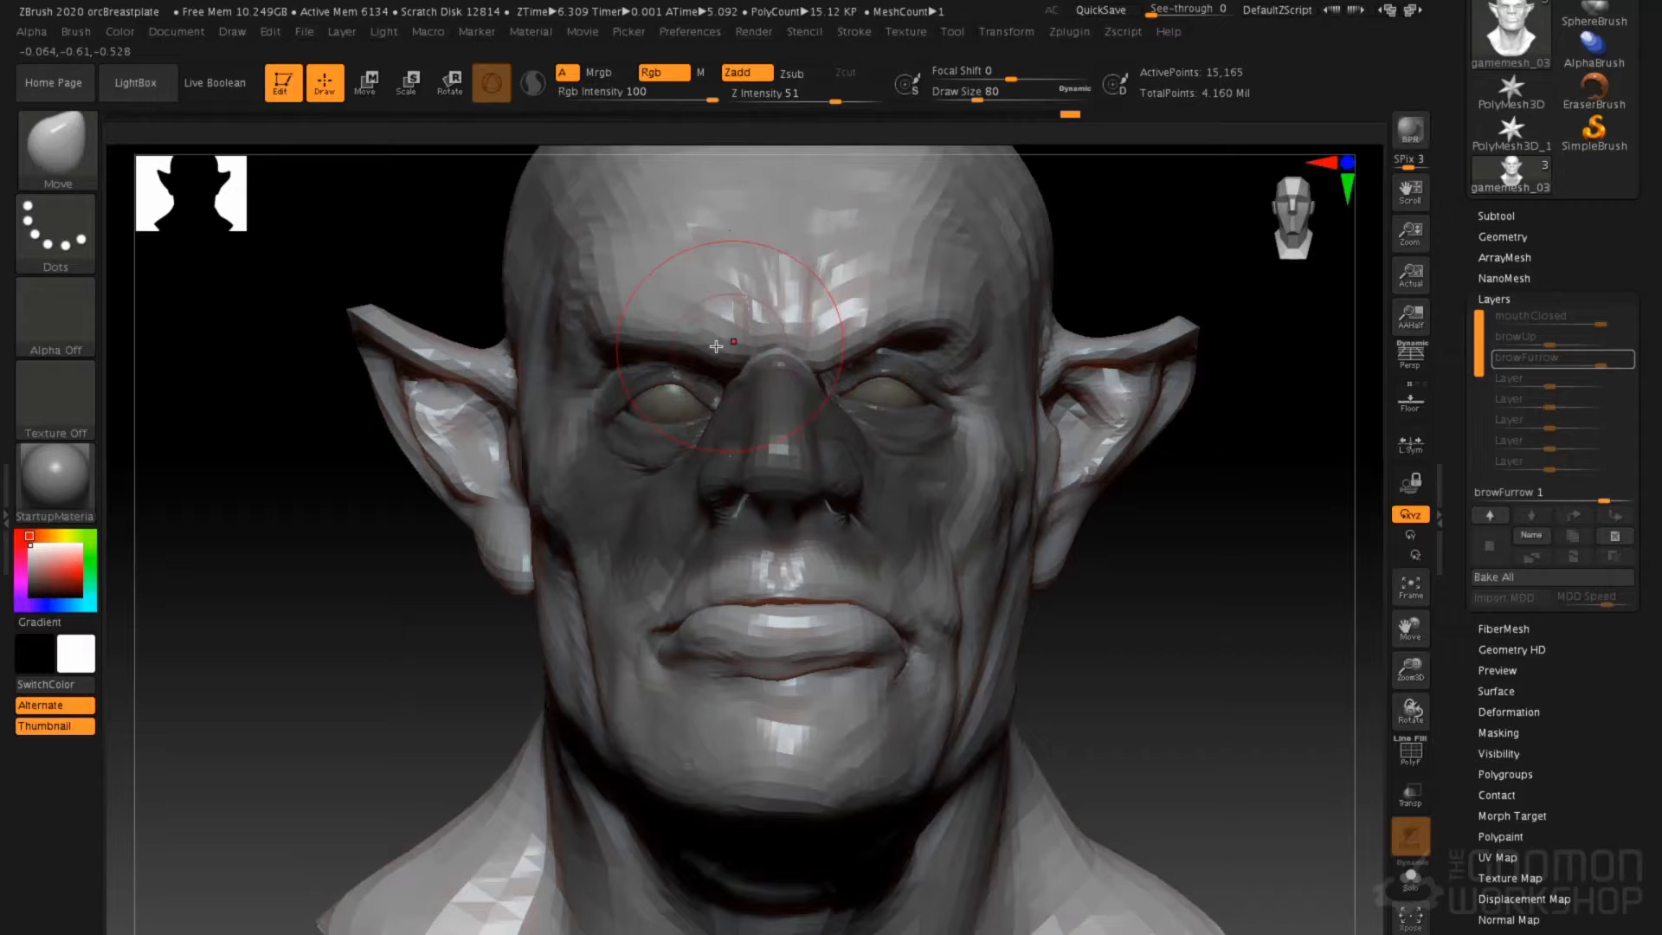
Pull the inner ends of both brows down and together with the Move brush at draw size 49
key("space")
left_click_drag(716, 345, 701, 339)
mouse_move(709, 323)
right_mouse_down("ctrl")
mouse_move(756, 380)
mouse_move(735, 390)
right_mouse_up("ctrl")
right_click_drag(943, 345, 873, 337)
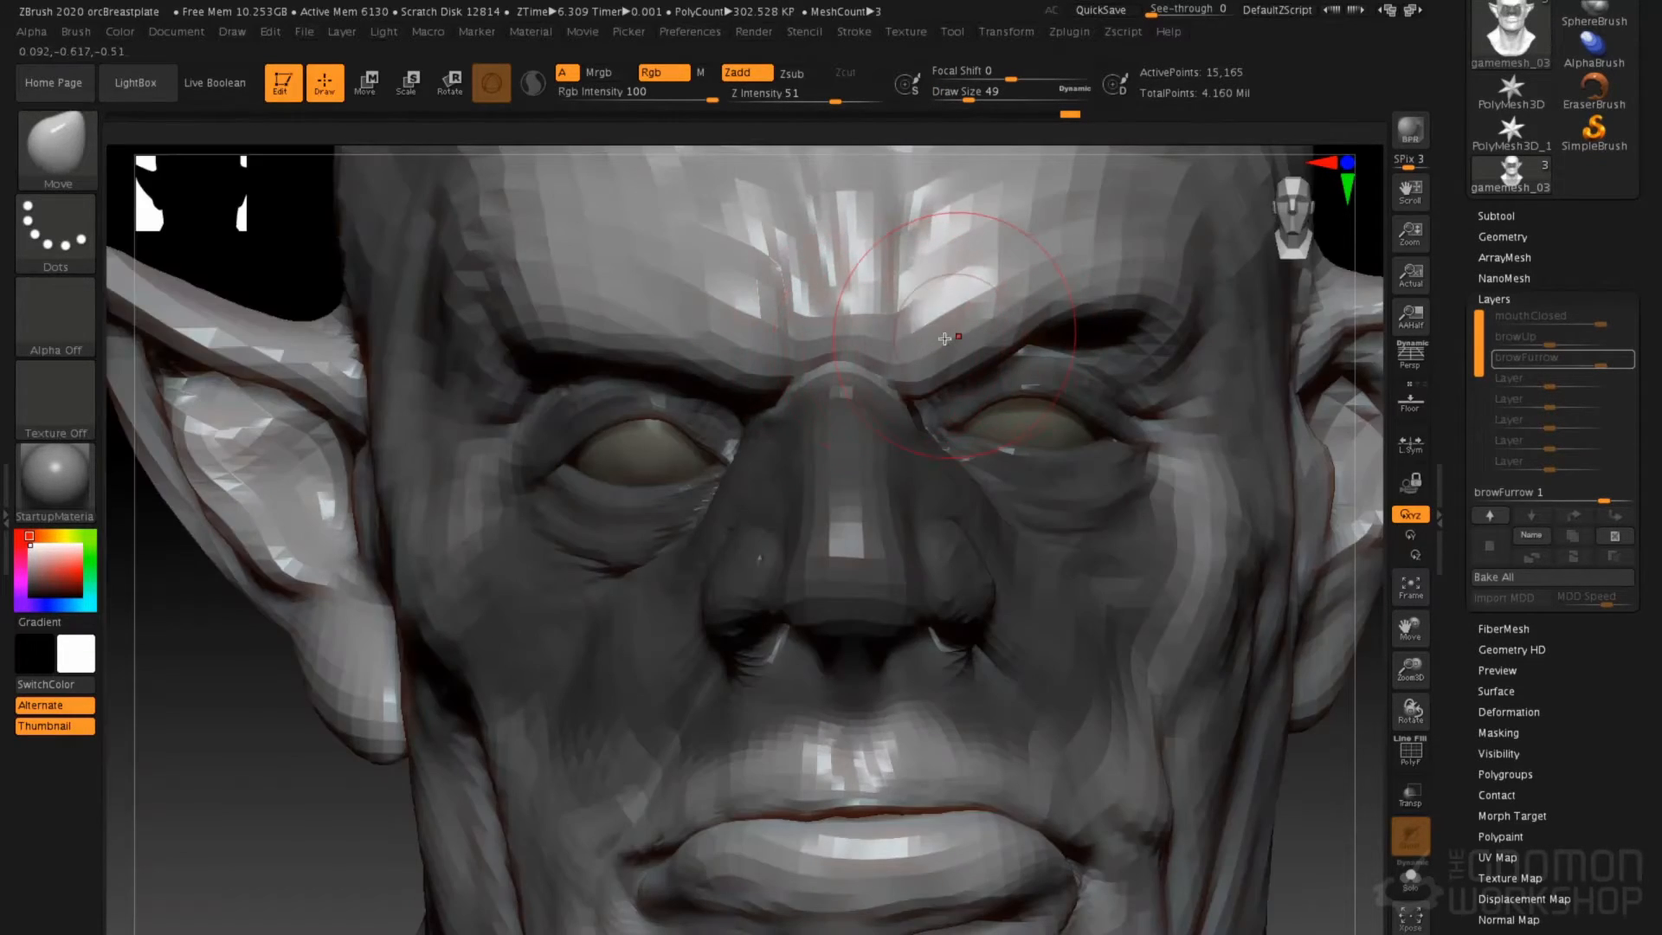
right_click_drag(1004, 340, 939, 341)
left_click_drag(952, 348, 934, 340)
left_click_drag(771, 320, 775, 326)
right_click_drag(702, 322, 768, 320)
left_click_drag(786, 328, 788, 329)
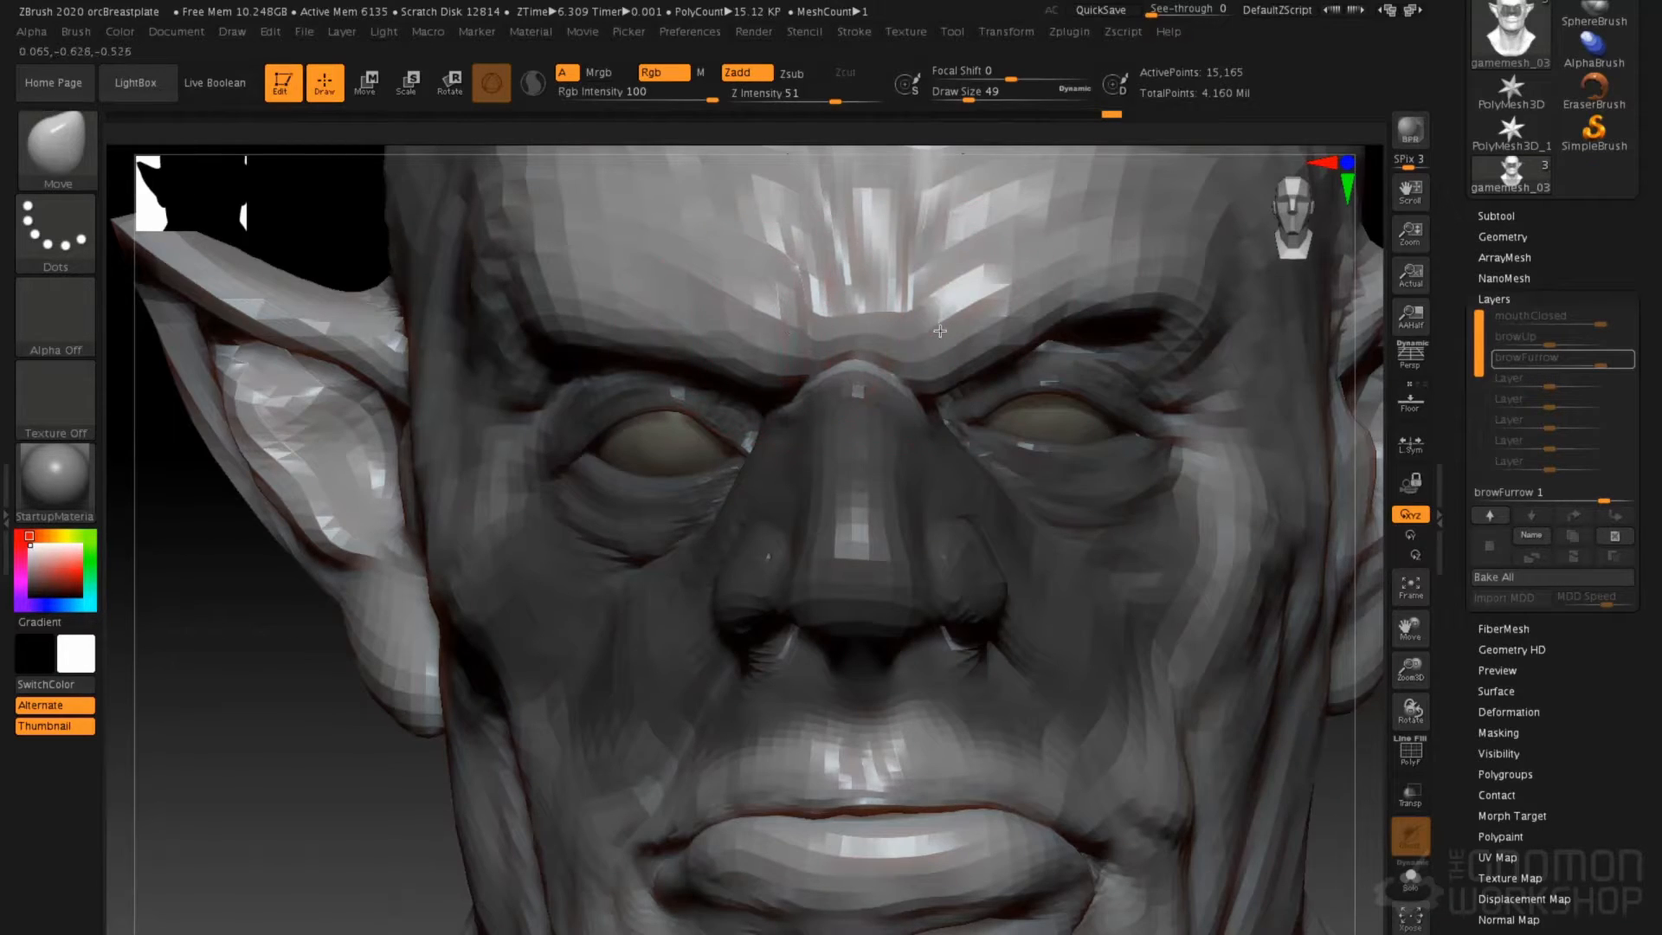
left_click_drag(987, 344, 993, 355)
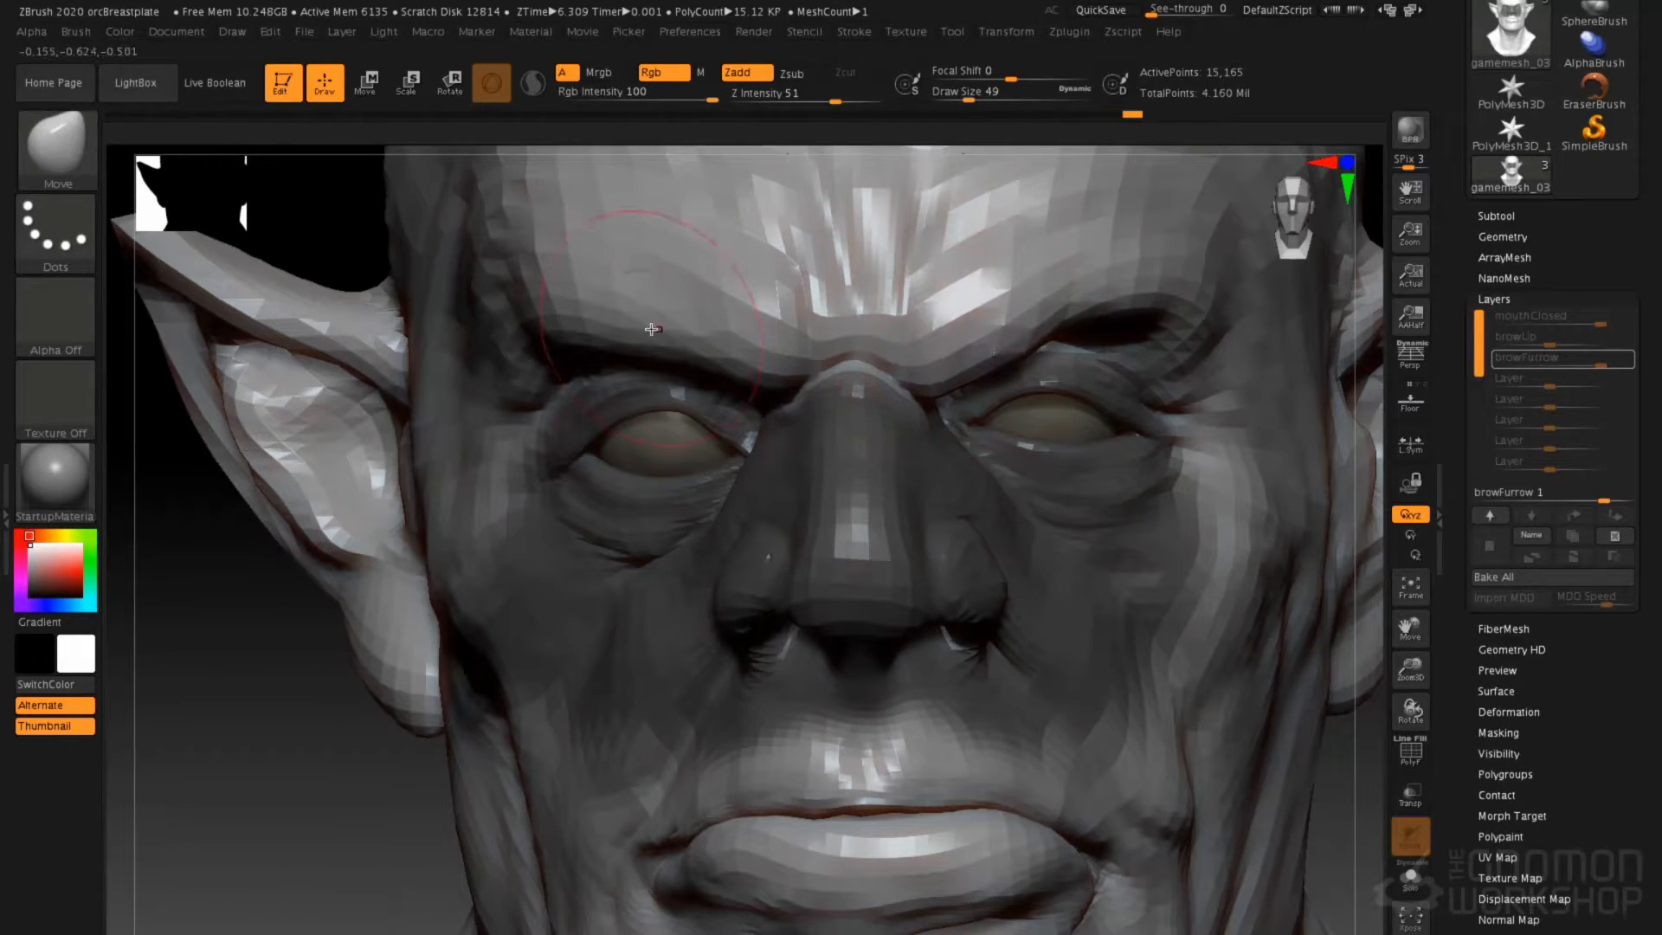
left_click_drag(657, 278, 746, 249)
Pull the forehead above the brows downward and inward with the Move brush at draw size 80
right_click_drag(813, 264, 784, 343, "ctrl")
key("space")
left_click_drag(806, 247, 816, 248)
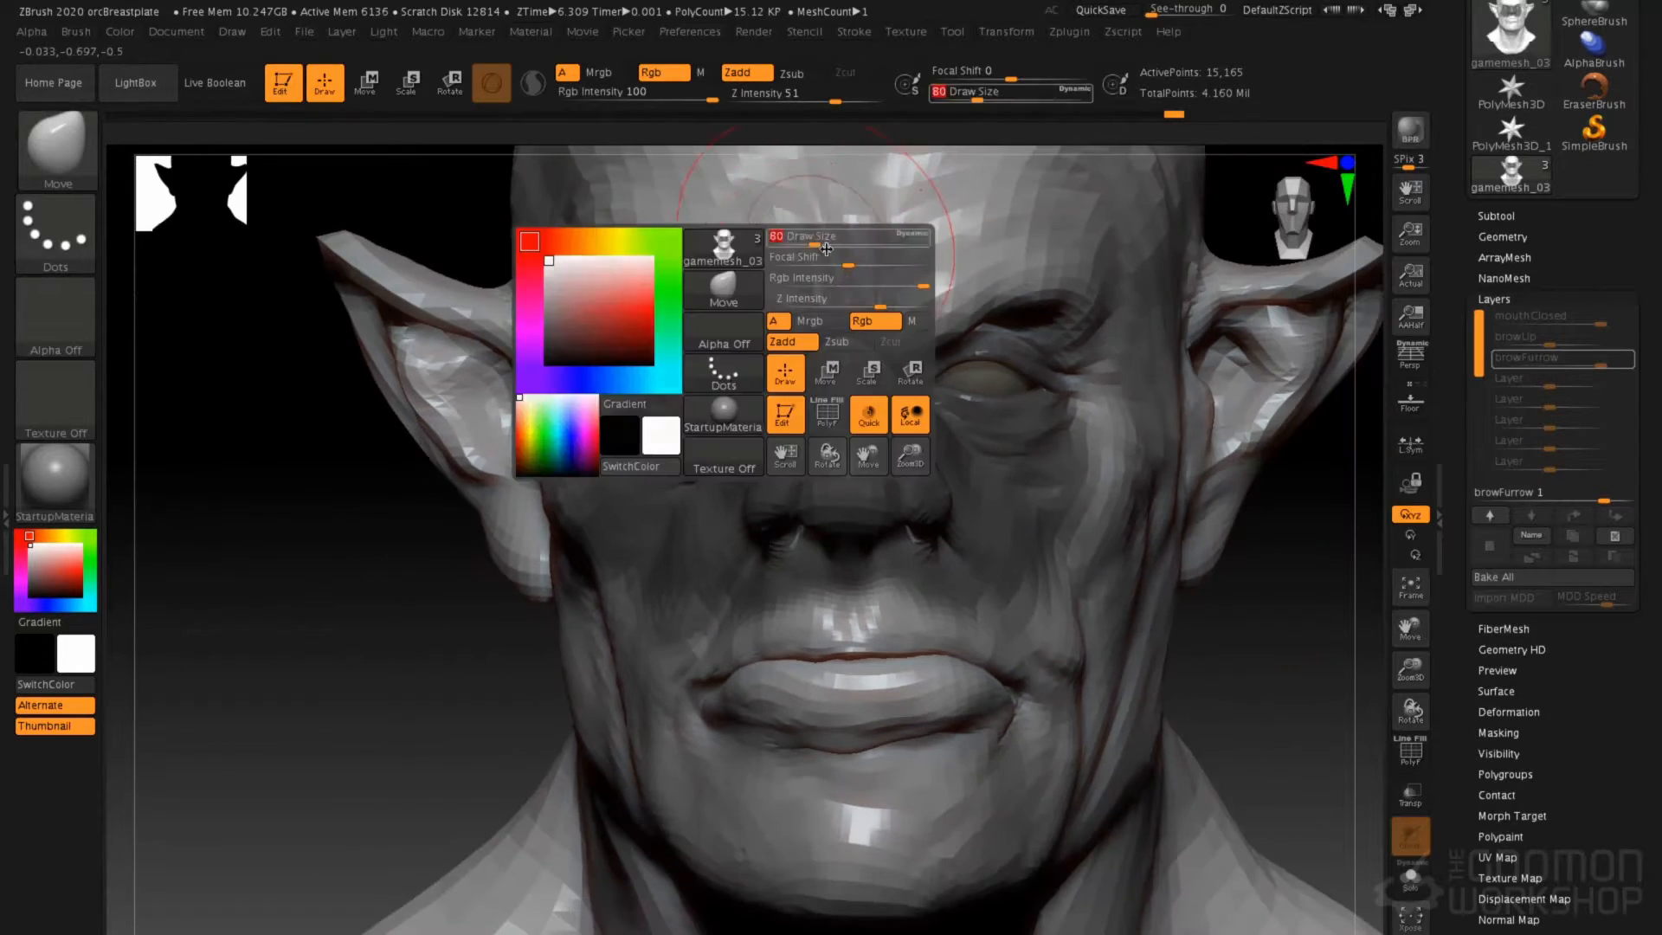
right_click_drag(784, 343, 783, 374, "alt")
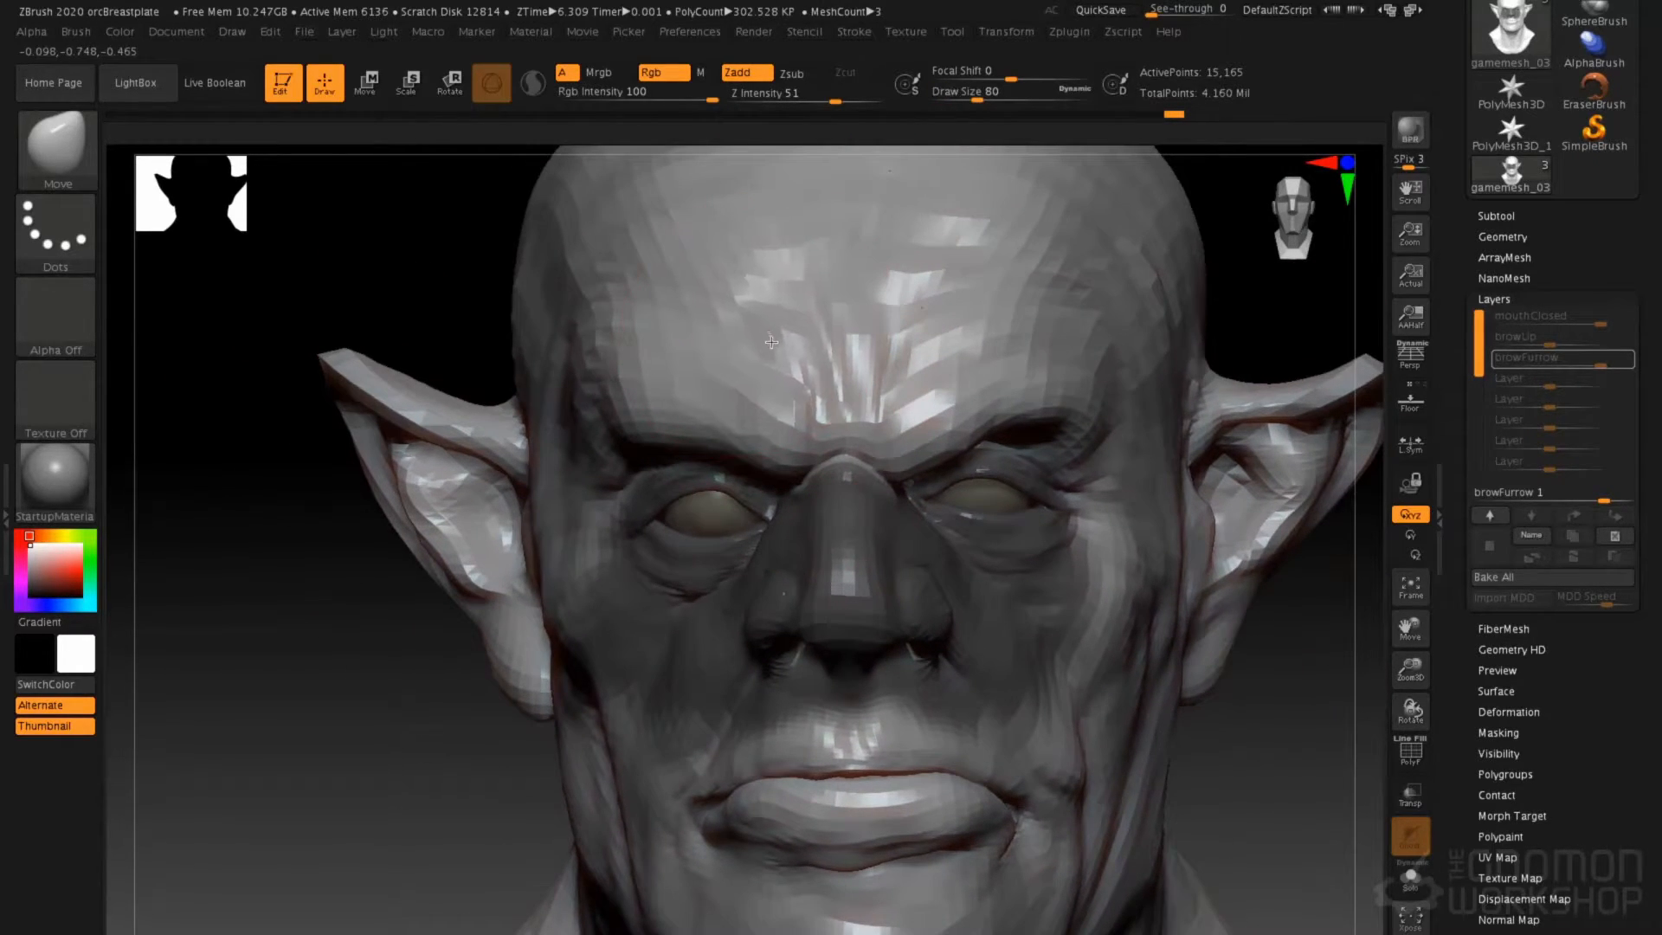
left_click_drag(966, 303, 949, 316)
right_click_drag(813, 366, 926, 398)
Invert the mask, adjust the bridge of the nose with the Move brush at draw size 44 and clear the mask
key("space")
left_click_drag(850, 472, 843, 472)
left_click(1098, 475, "ctrl")
right_click_drag(846, 516, 744, 511)
key("space")
left_click_drag(885, 496, 878, 495)
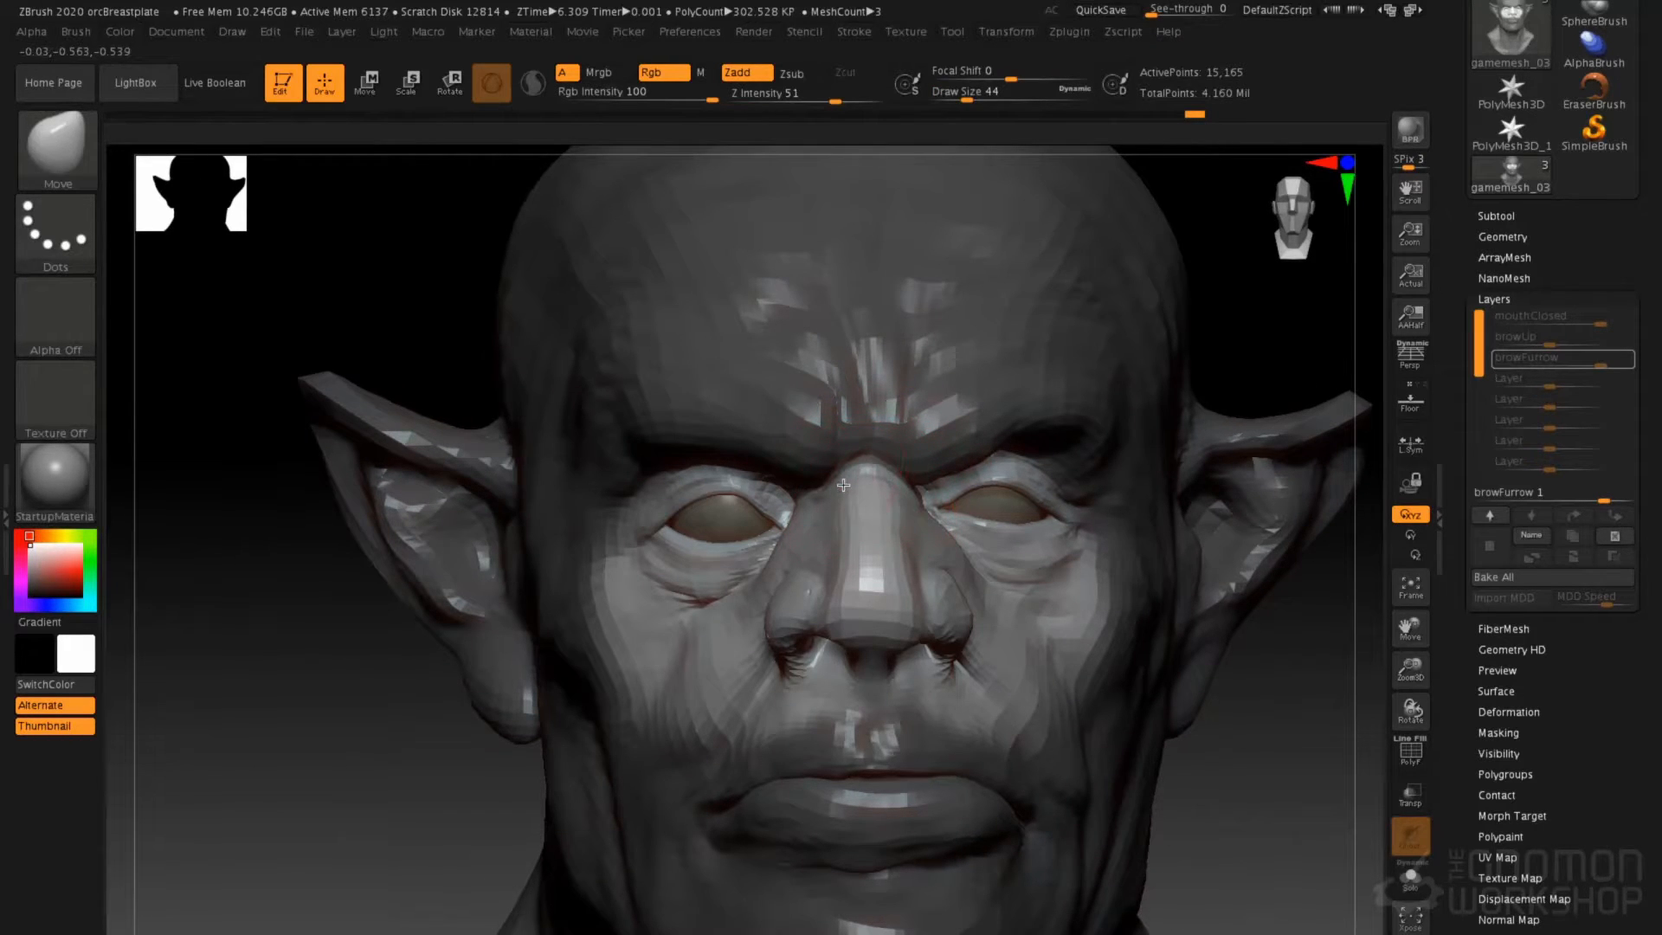
right_click_drag(843, 485, 858, 443)
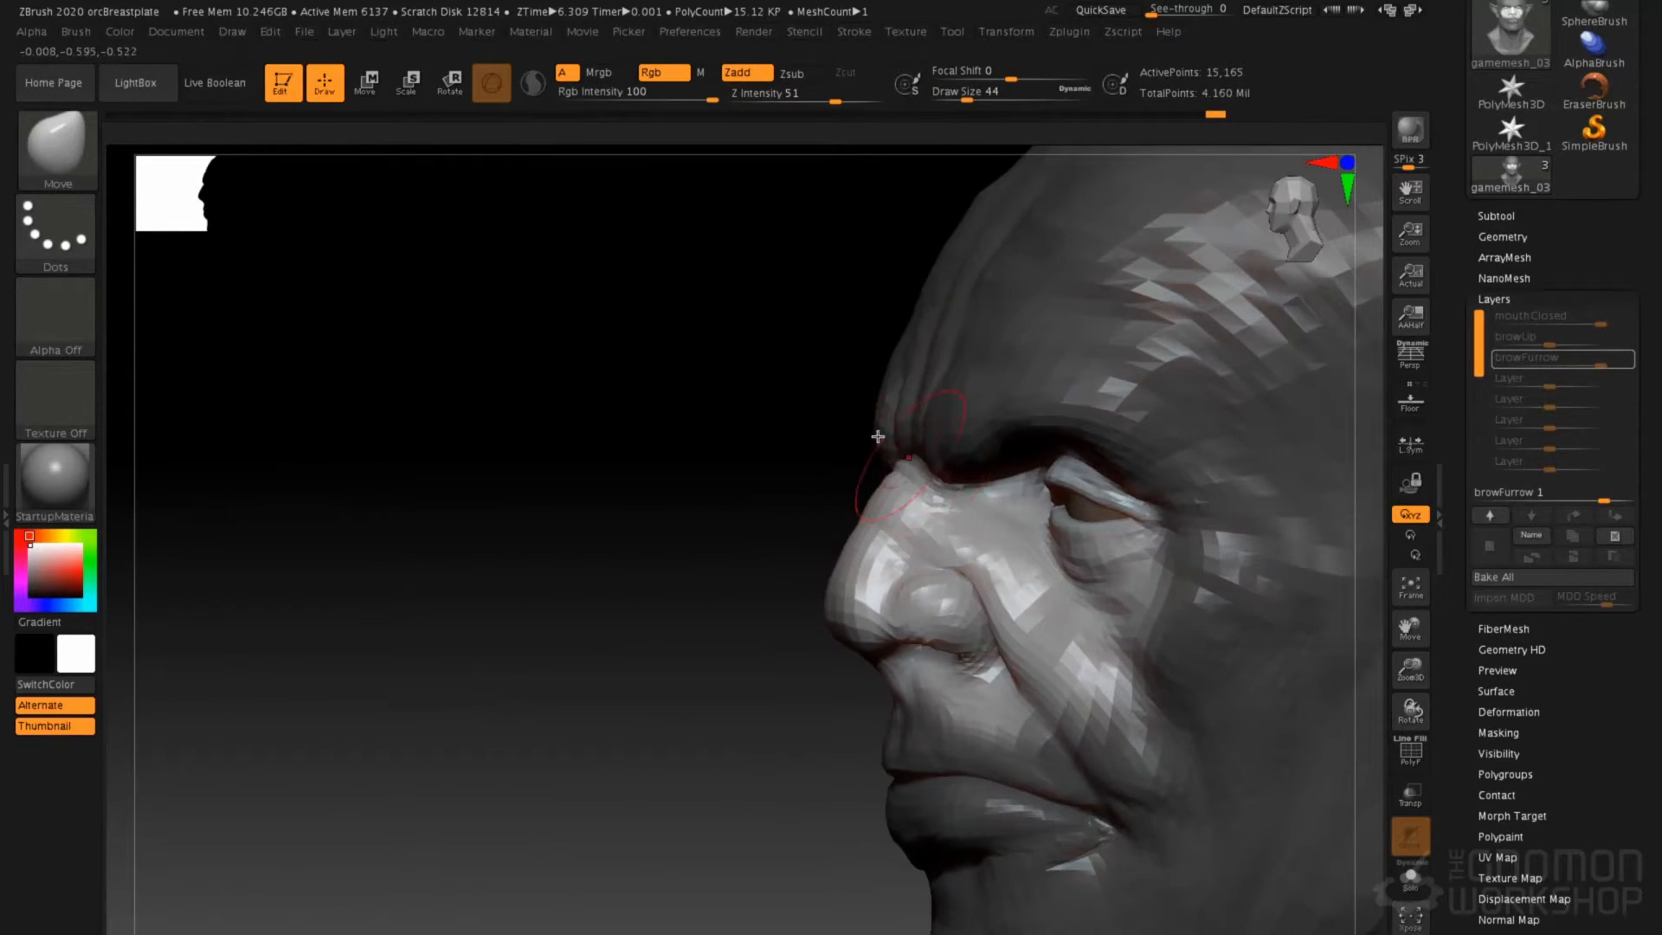
right_click_drag(880, 438, 948, 450)
Puff up the furrow wrinkles between the brows with the Inflat brush at draw size 27 and Z Intensity 6
key("b")
key("i")
key("n")
key("d")
key("space")
left_click_drag(931, 413, 928, 413)
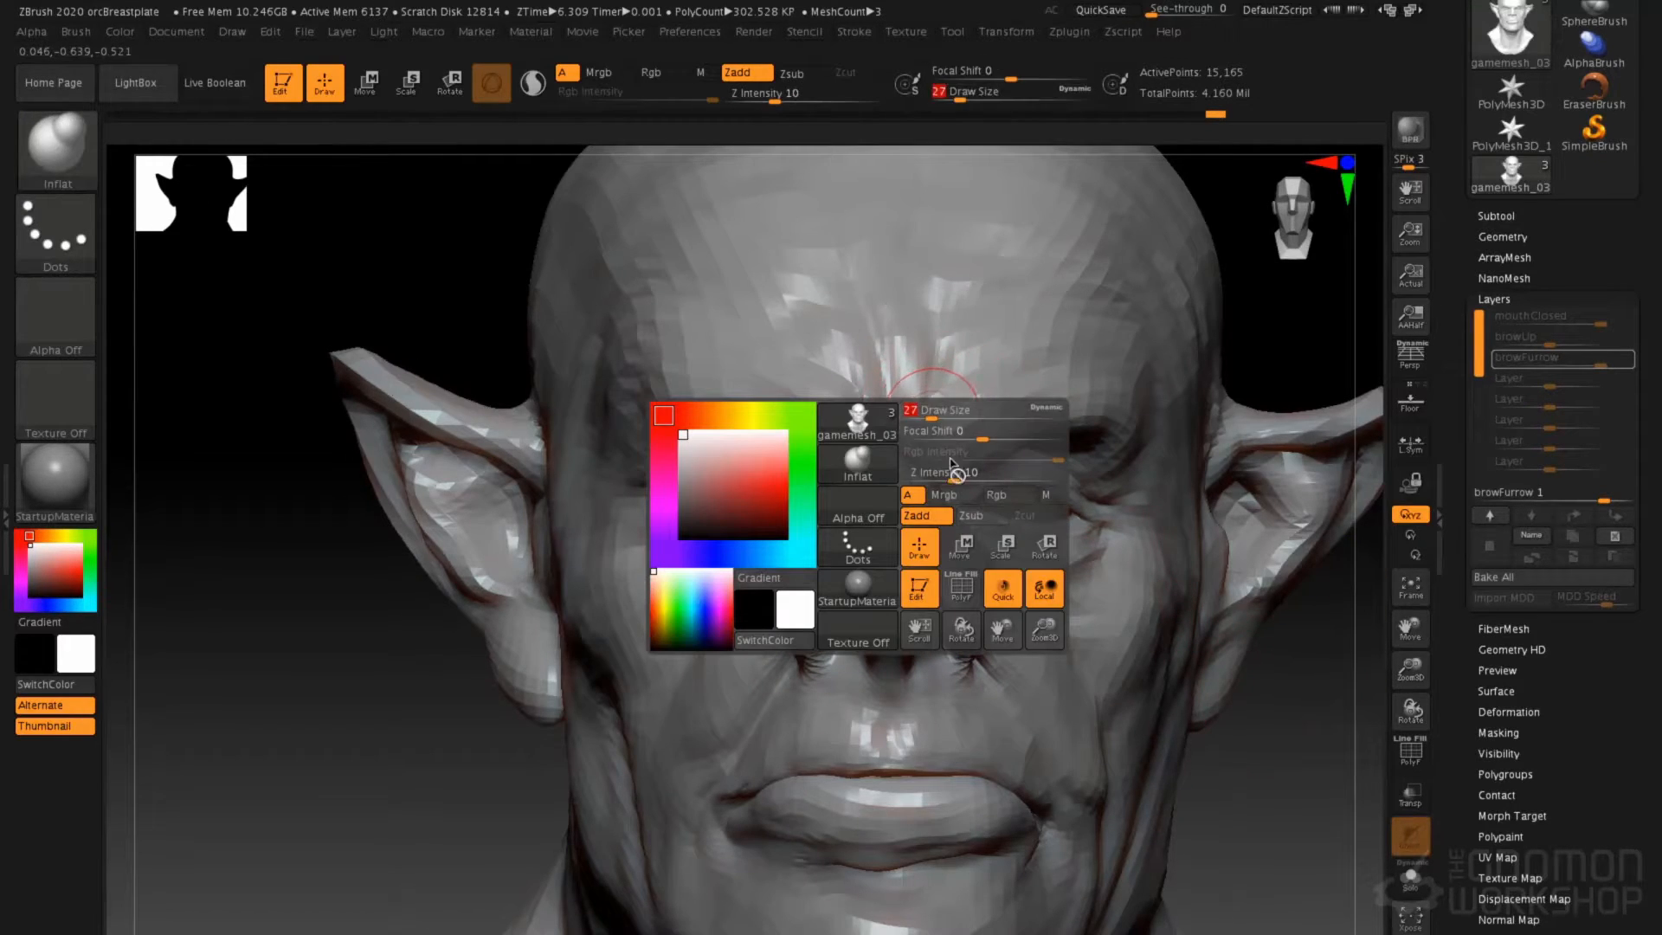
left_click_drag(957, 475, 944, 475)
mouse_move(893, 379)
left_mouse_down()
mouse_move(922, 389)
mouse_move(835, 346)
left_mouse_up()
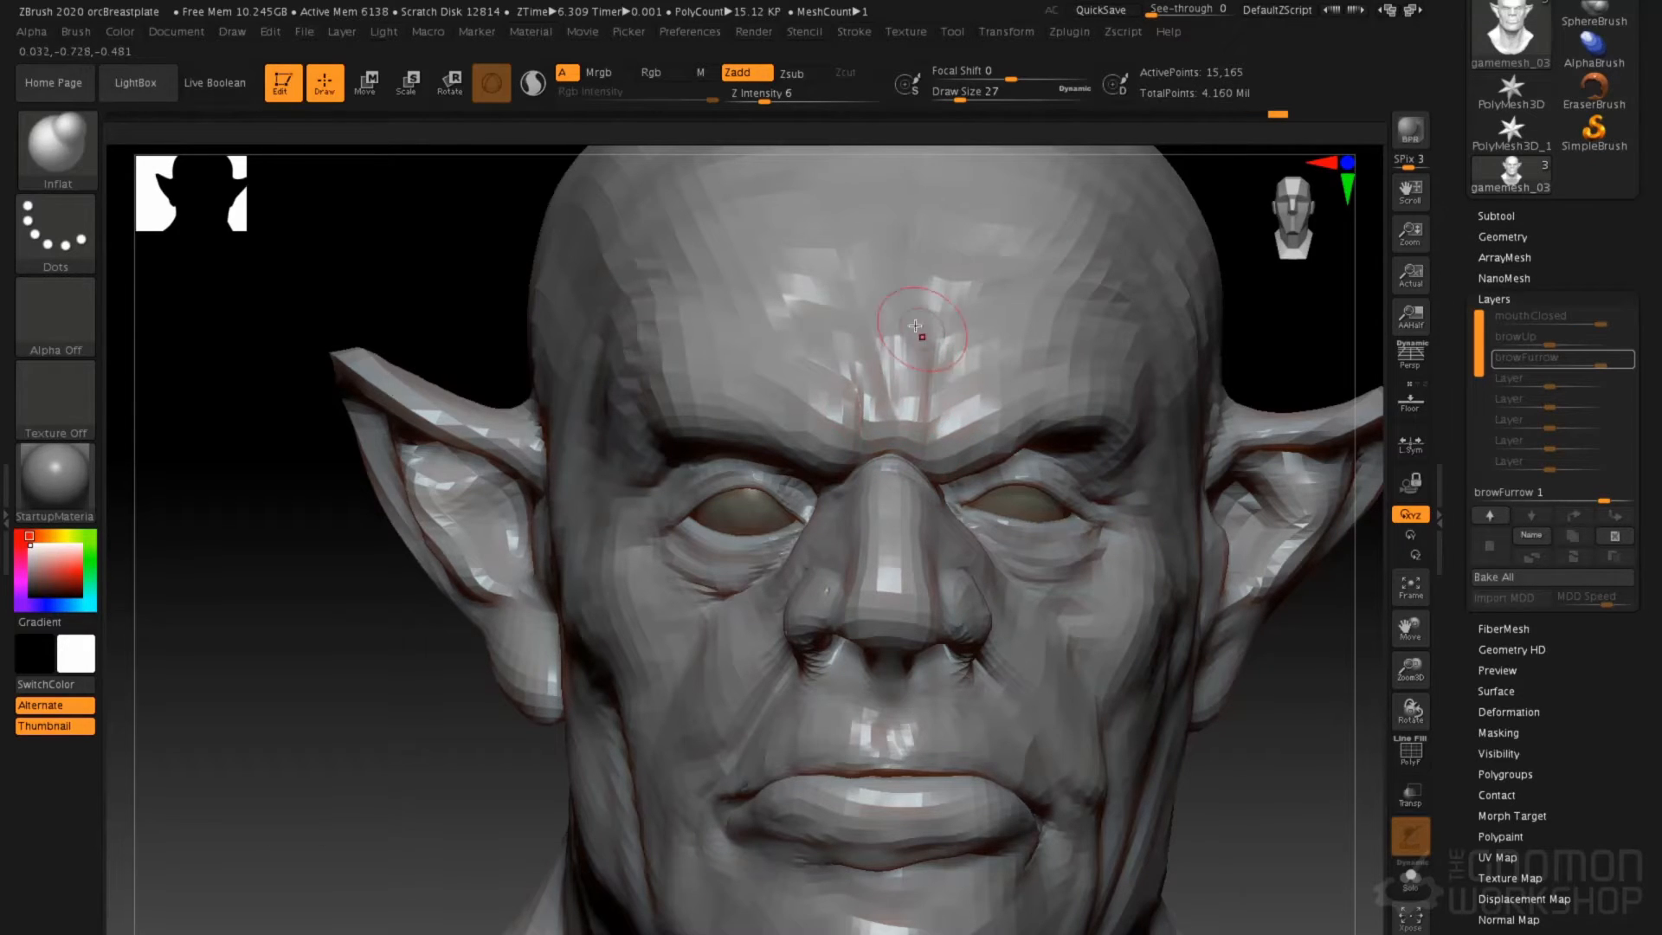
Return the head to its highest subdivision level, stop recording the browFurrow layer and set its intensity to 0
key("d")
key("d")
key("d")
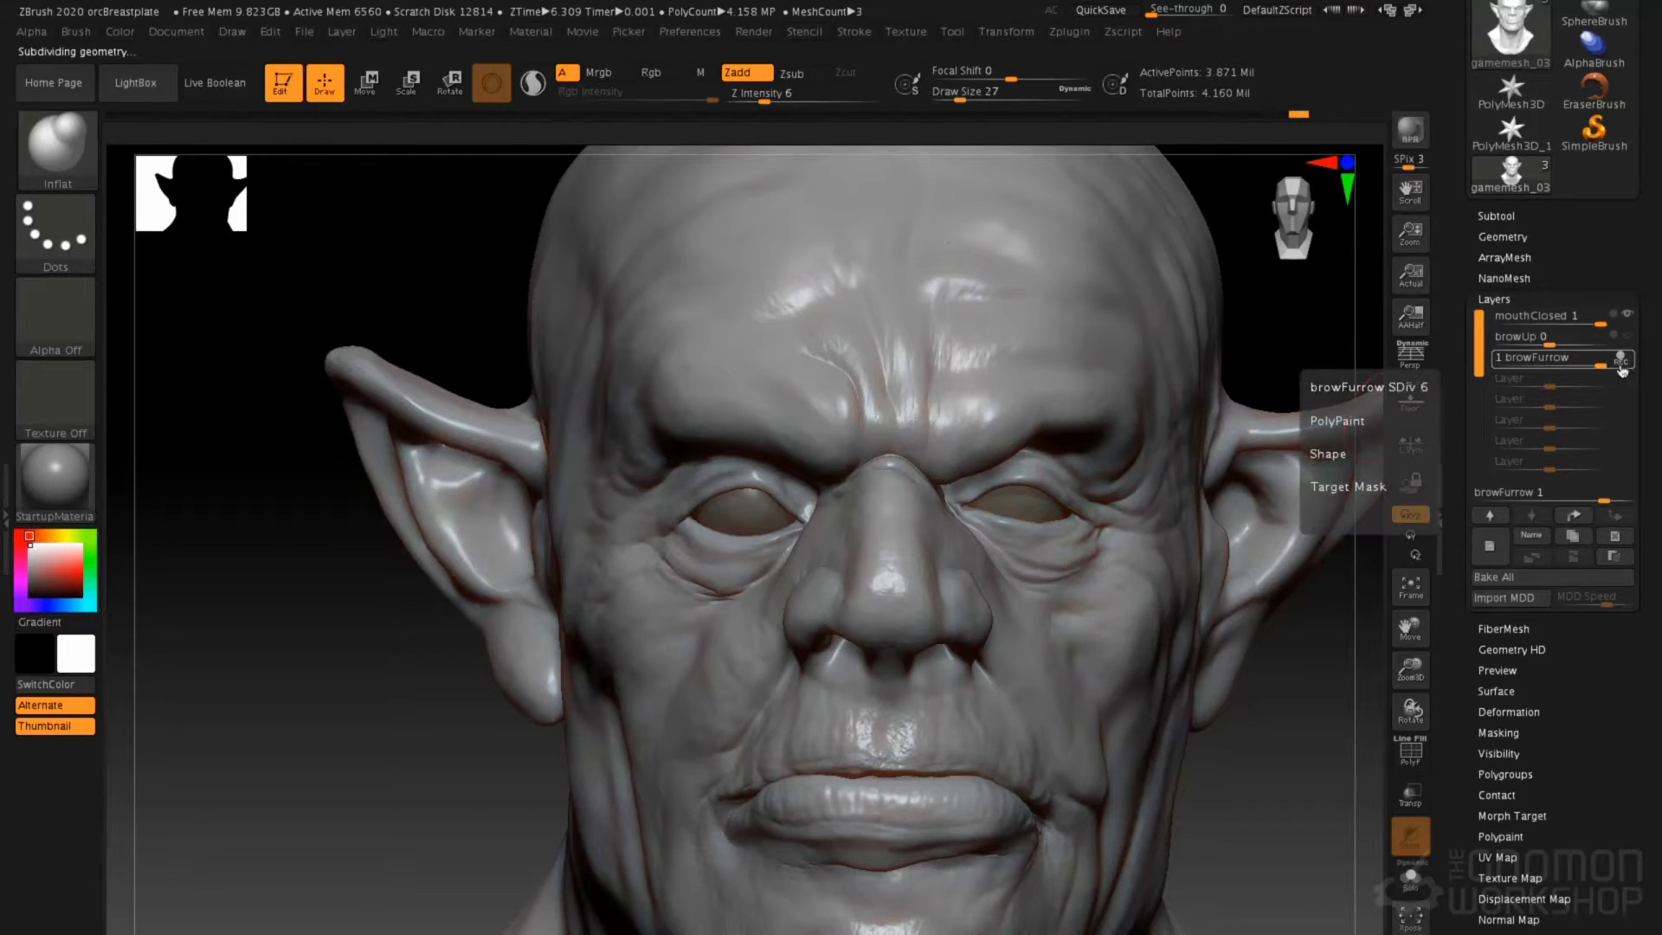
left_click_drag(1601, 364, 1635, 375)
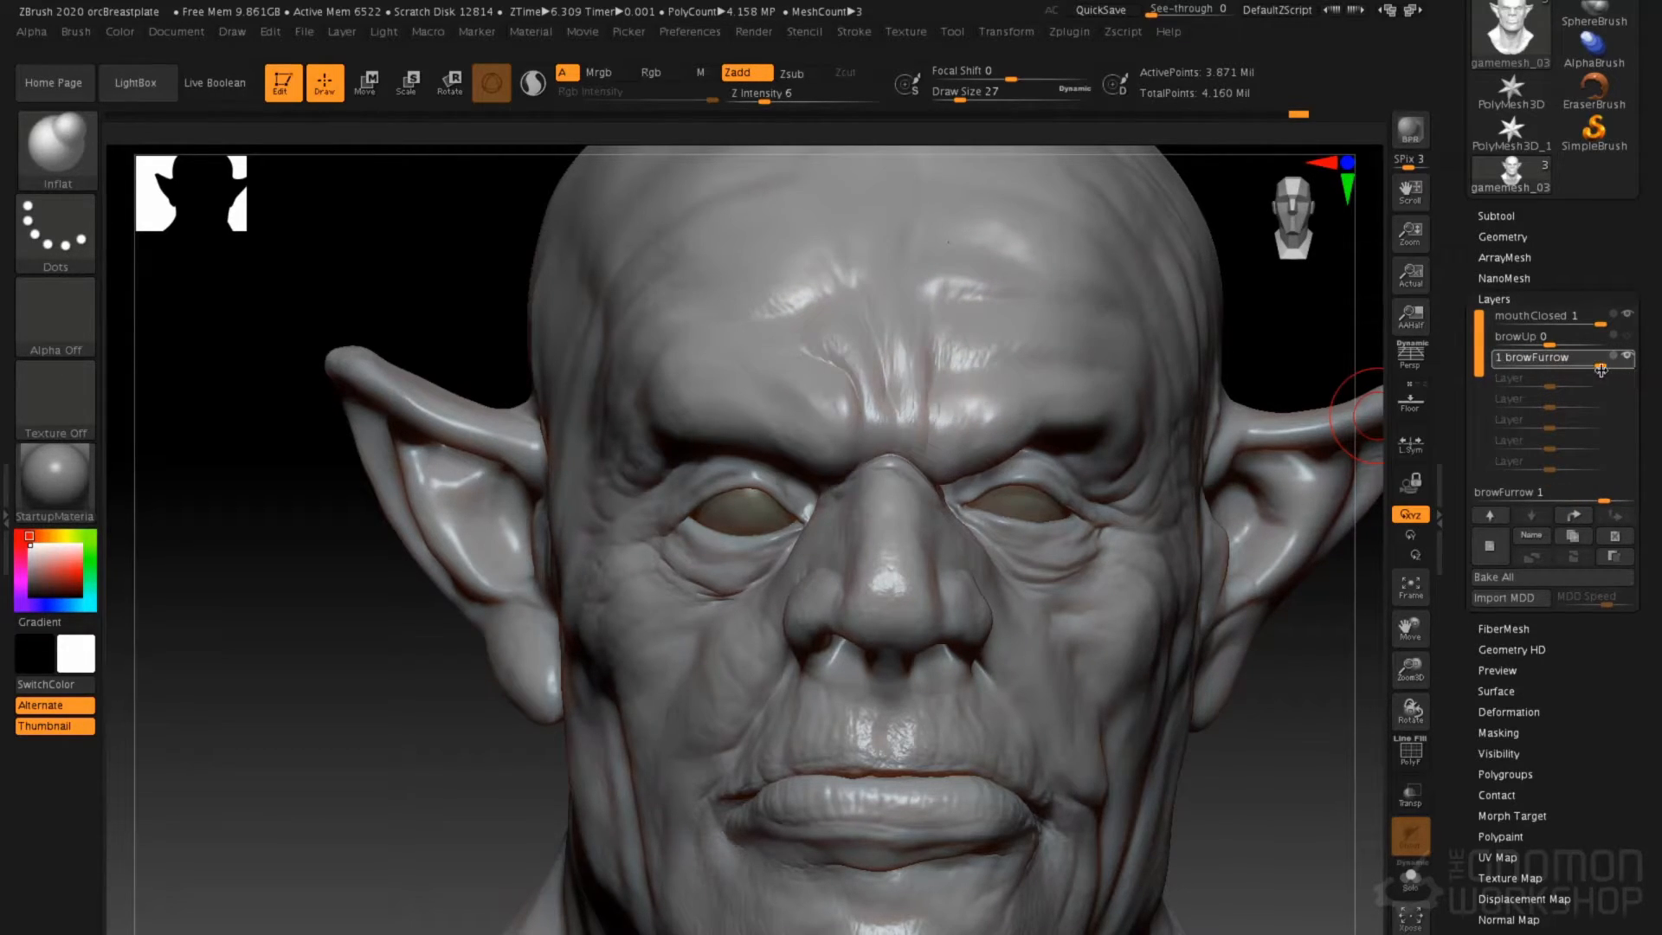
left_click_drag(1565, 368, 1554, 370)
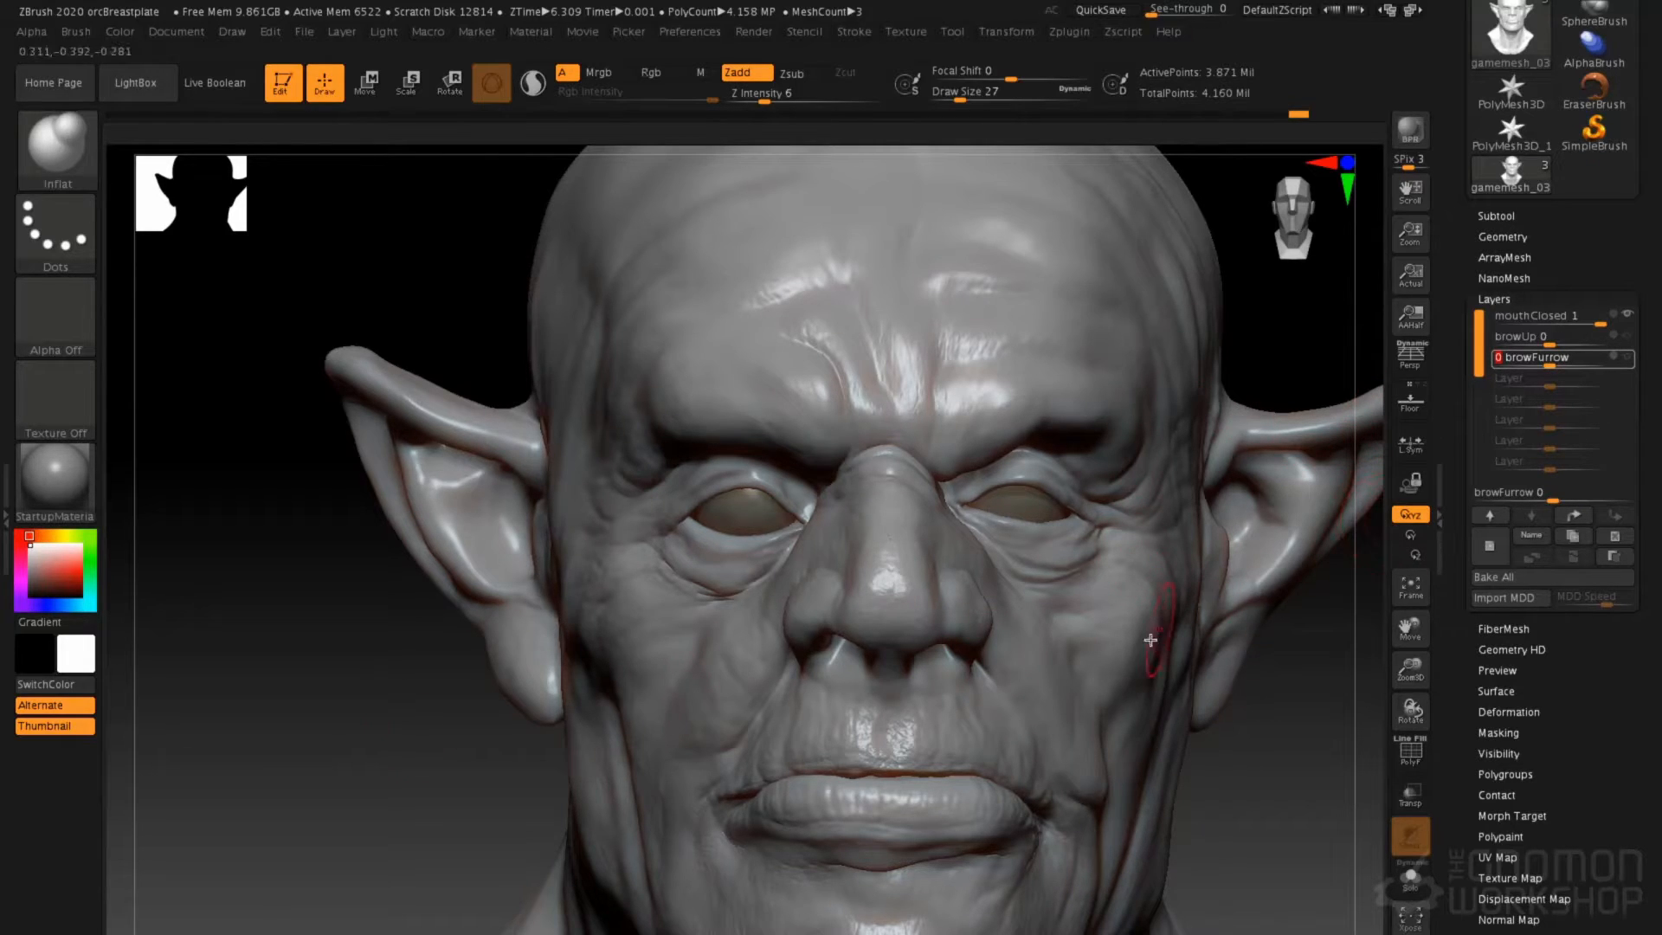
Add another layer and name it smile
right_click_drag(1089, 641, 1053, 554, "ctrl")
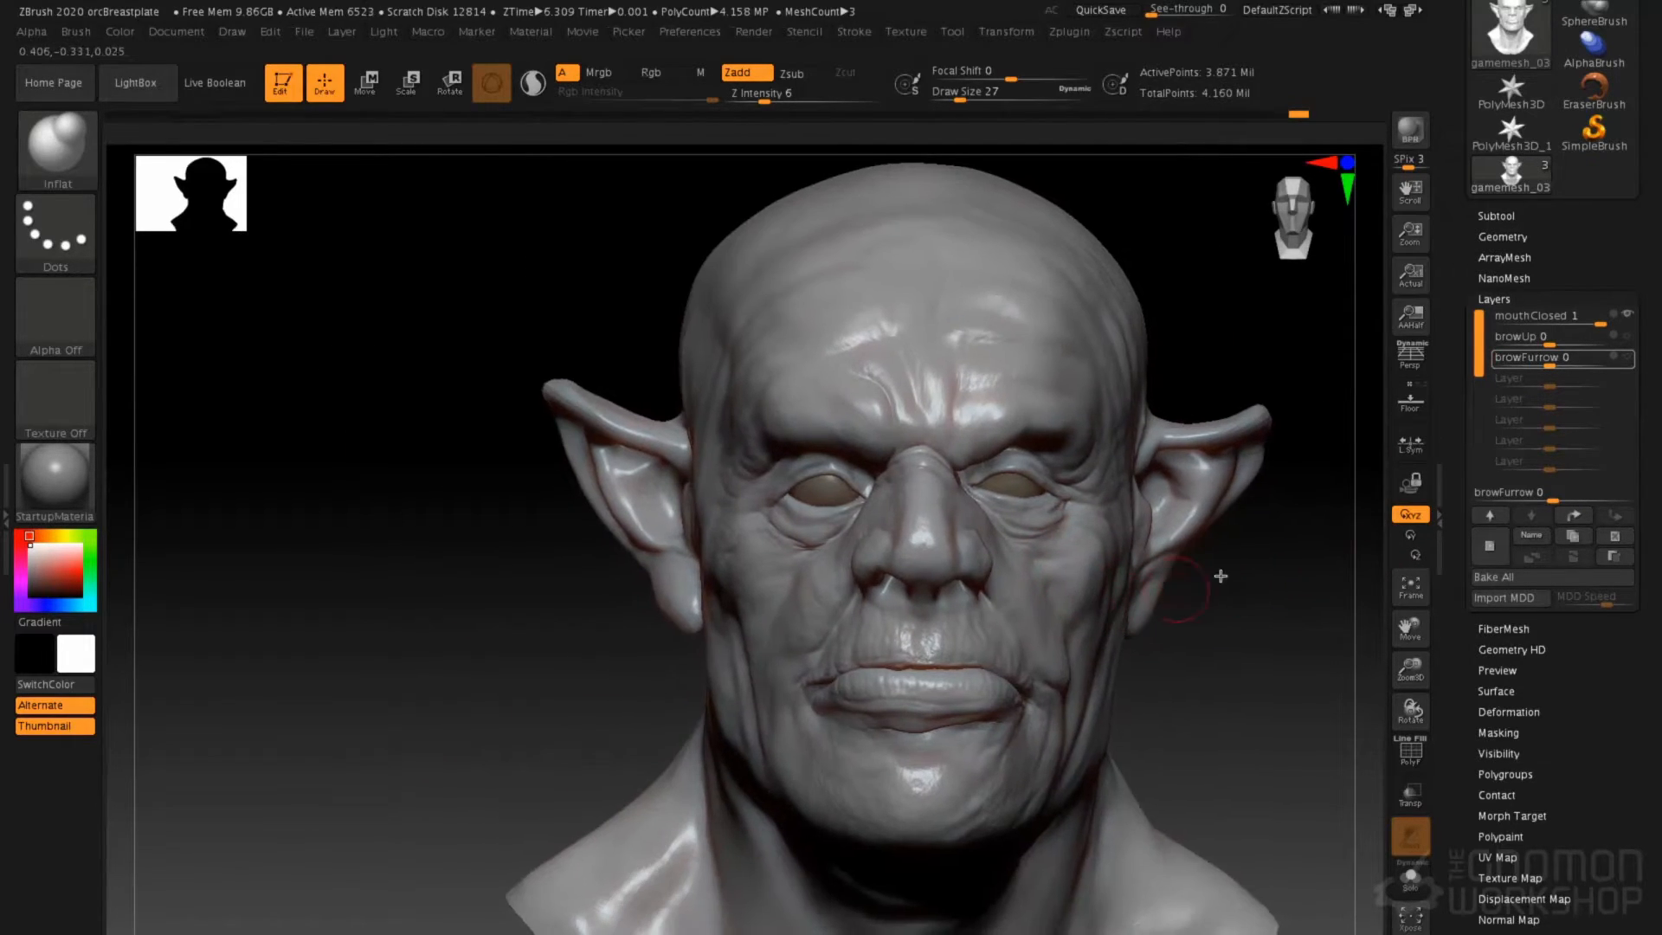
left_click(1500, 558)
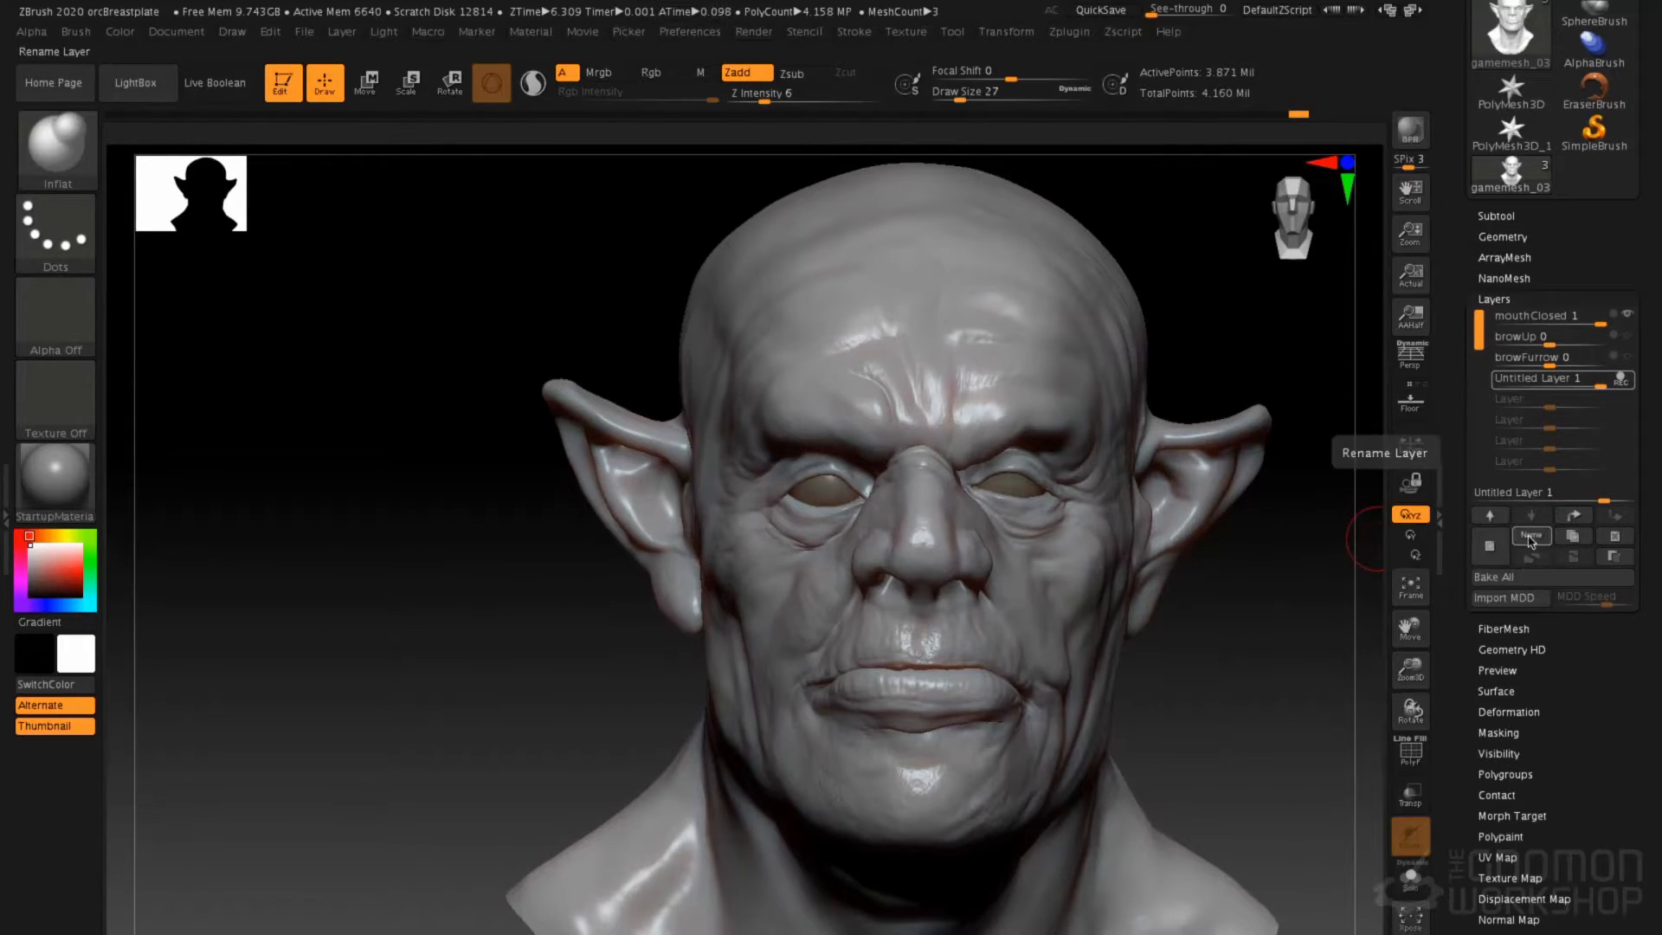
left_click(1530, 537)
type("smile")
key("Return")
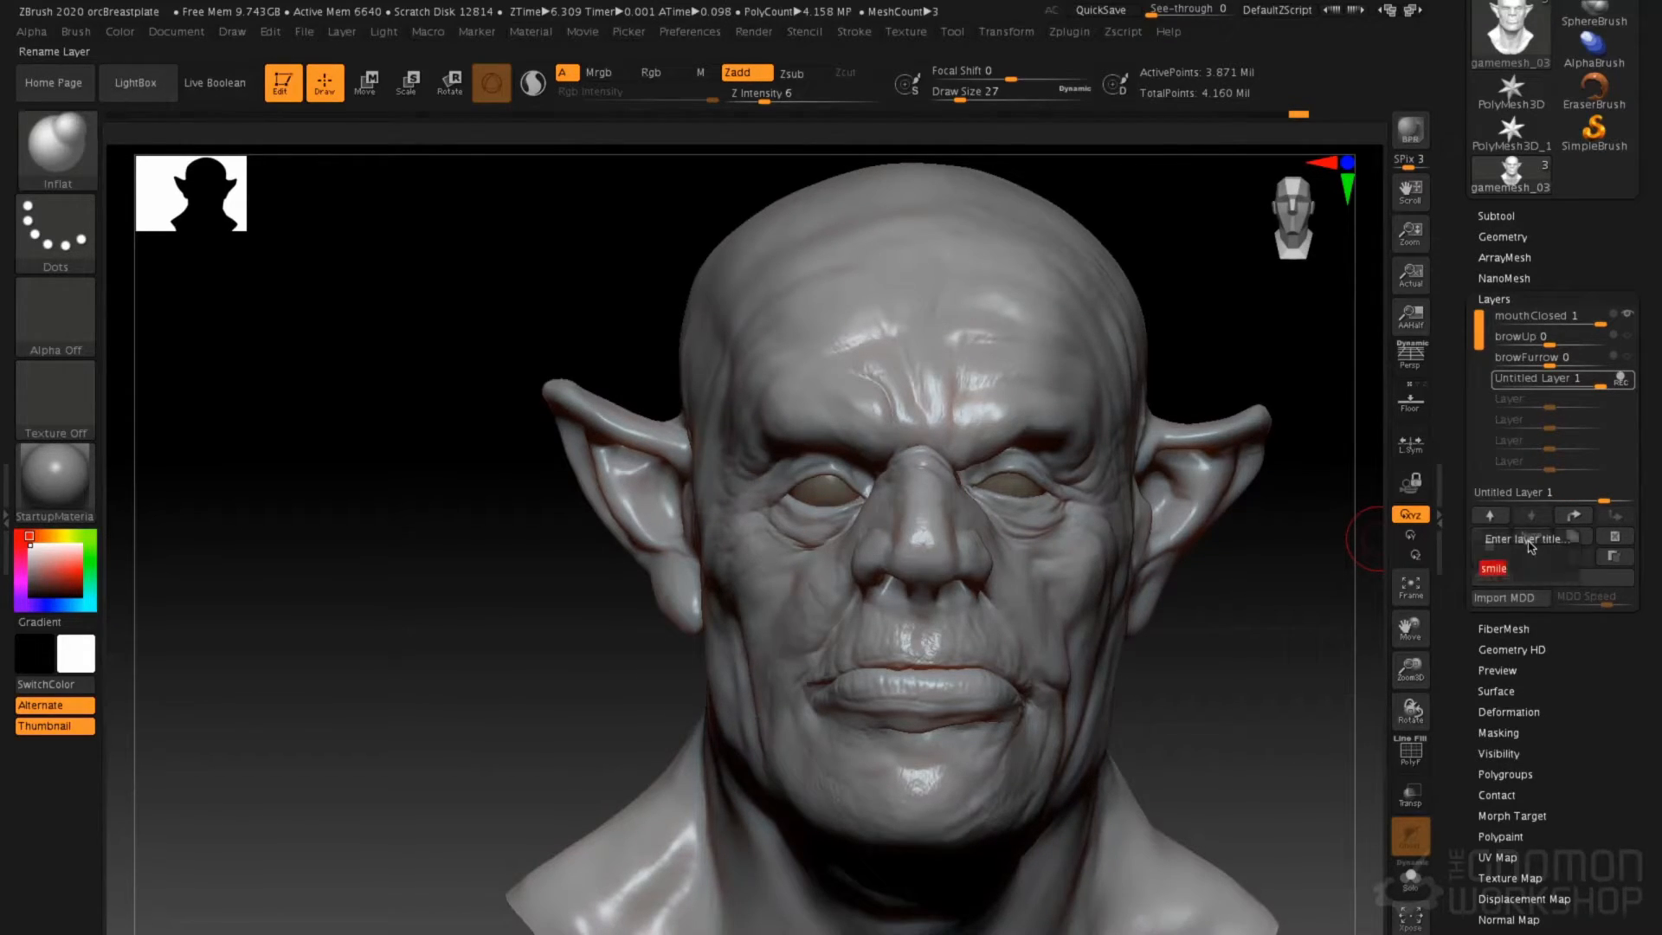
Drop the head four subdivision levels and pull the mouth corners outward and up with the Move brush at draw size 94
key("shift")
key("shift+d")
key("shift+d")
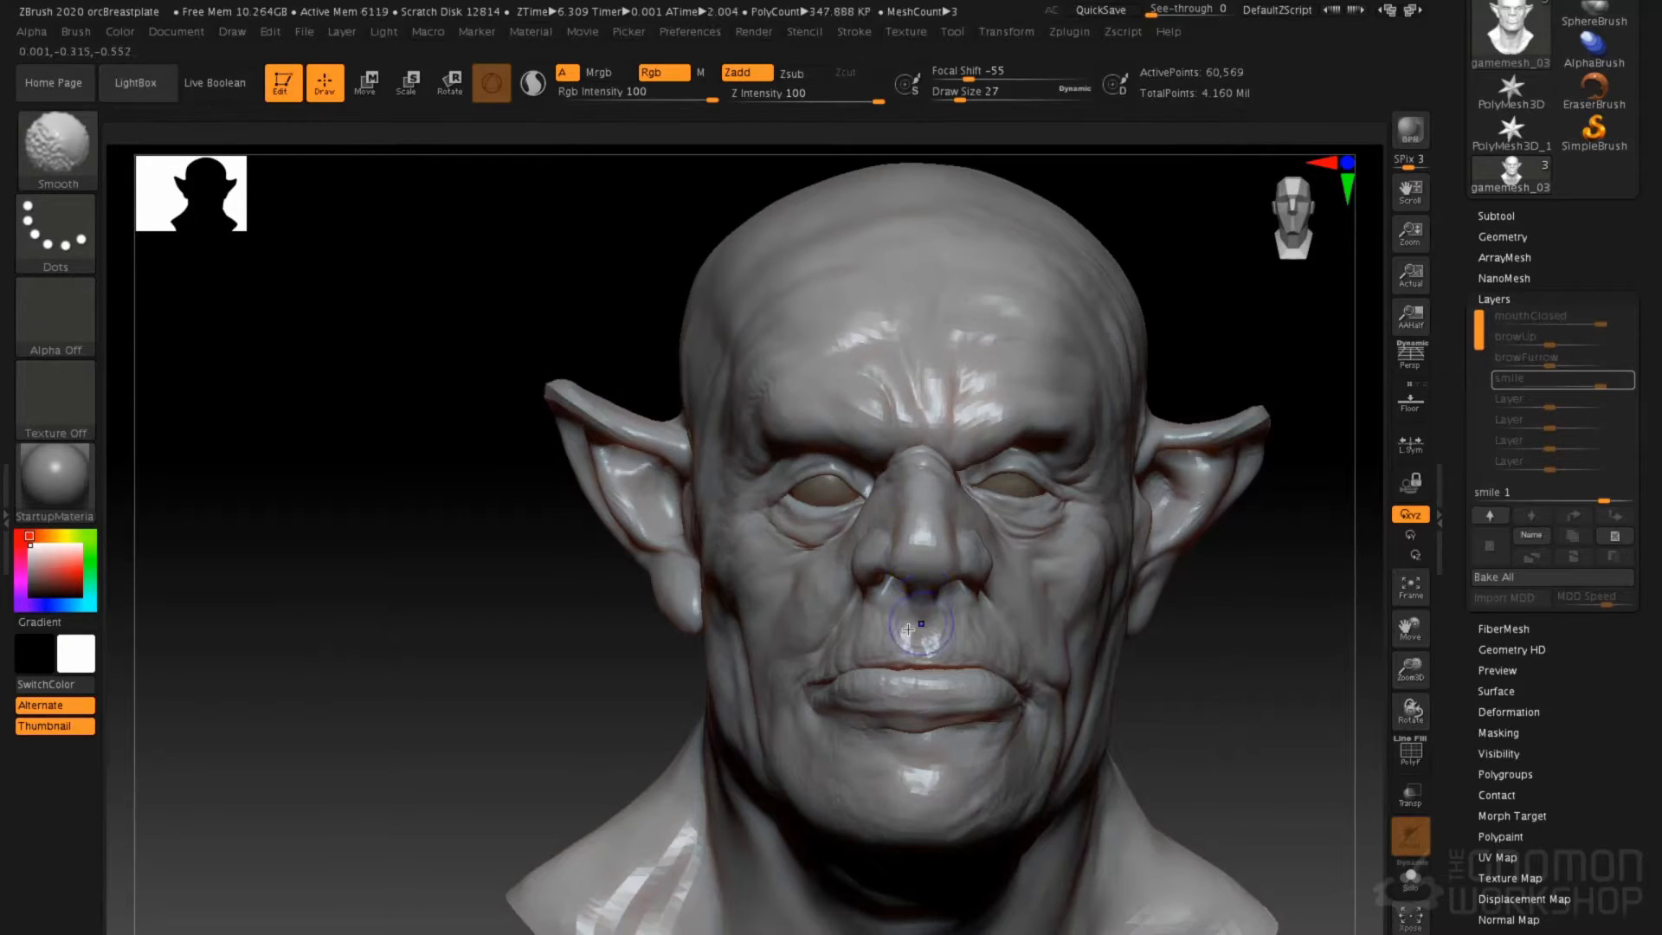
key("space")
left_click_drag(830, 650, 848, 644)
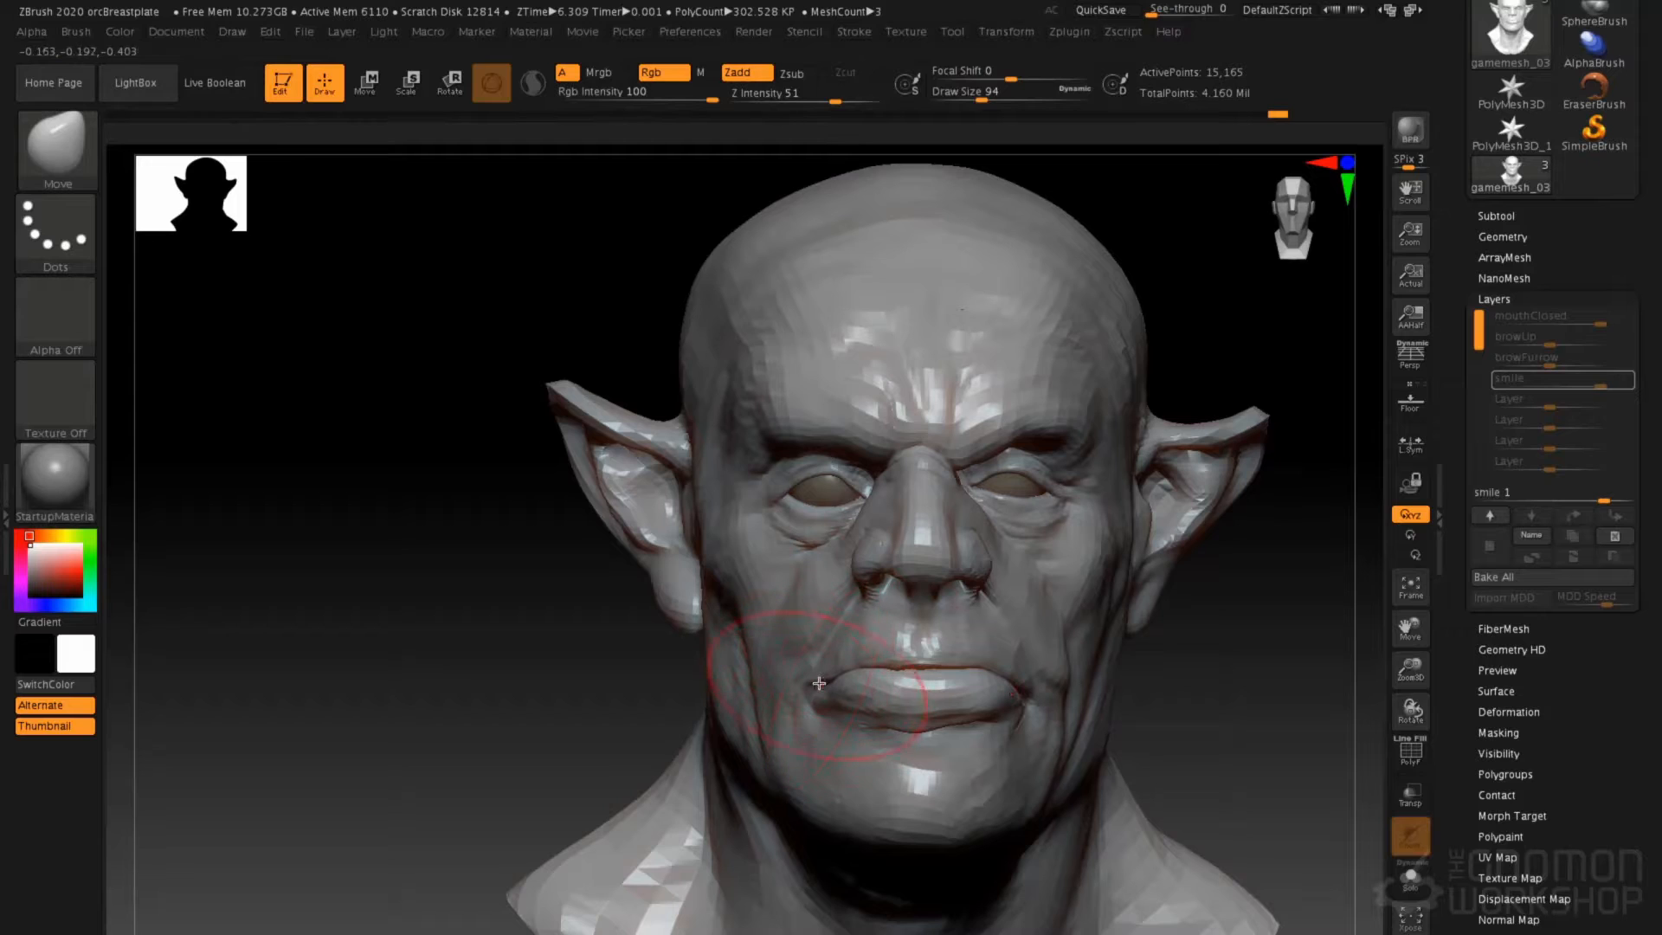
left_click_drag(815, 672, 800, 678)
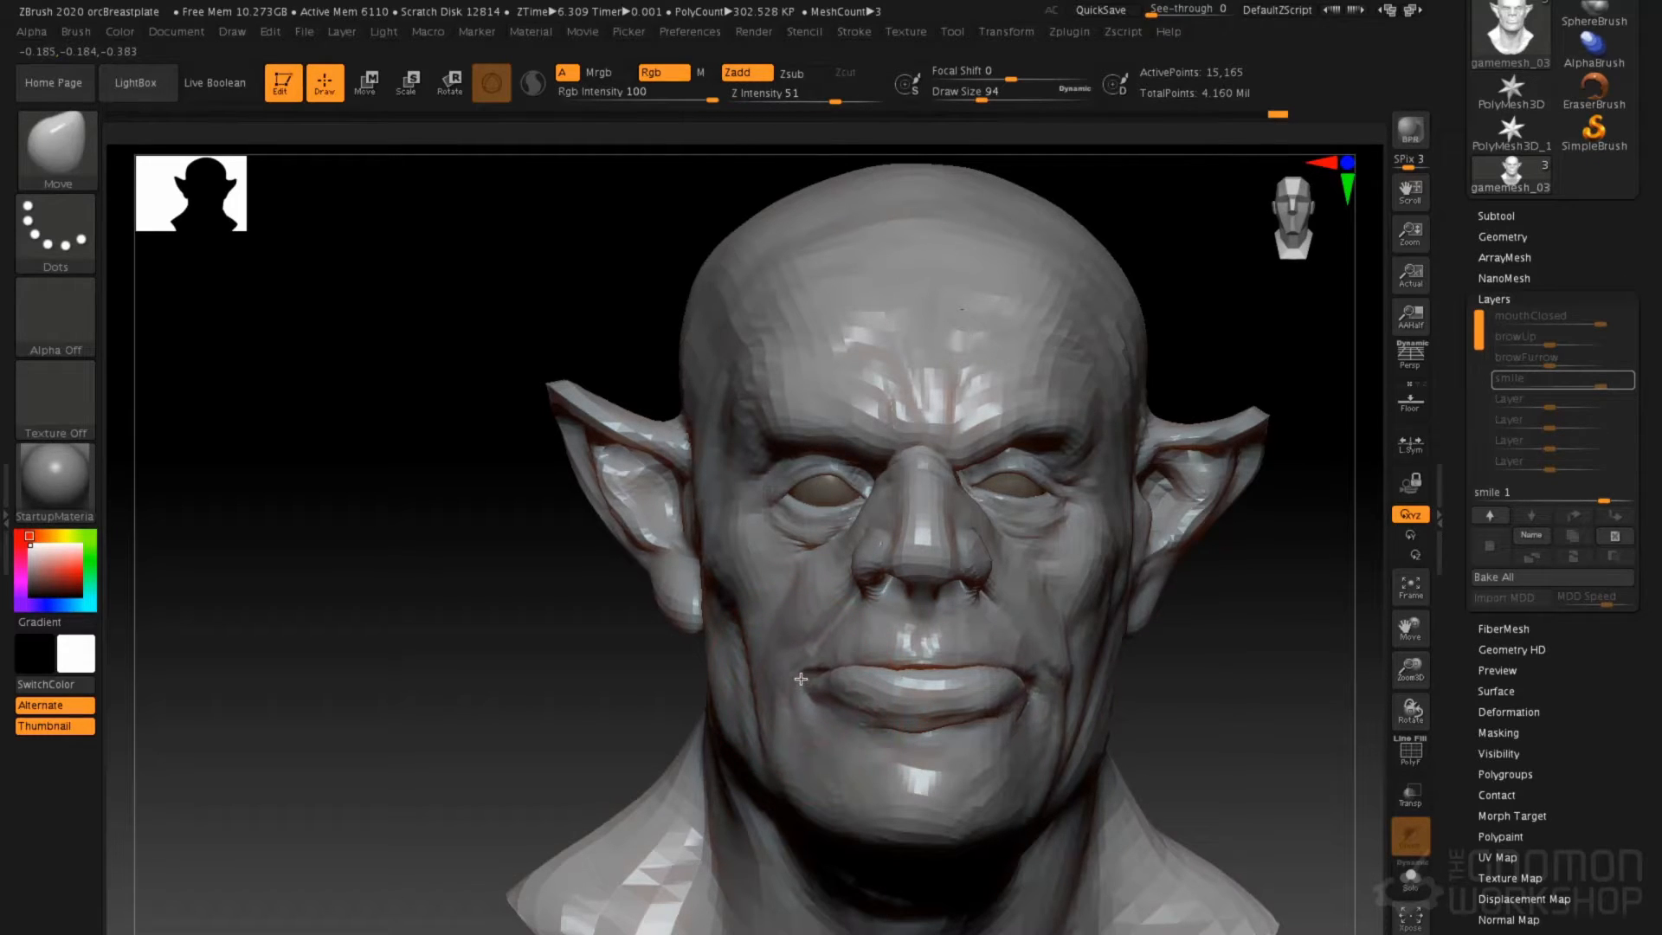
Raise the cheeks and refine the upturned mouth corners from three-quarter views with the Move brush
right_click_drag(778, 663, 675, 665)
left_click_drag(1049, 672, 1059, 619)
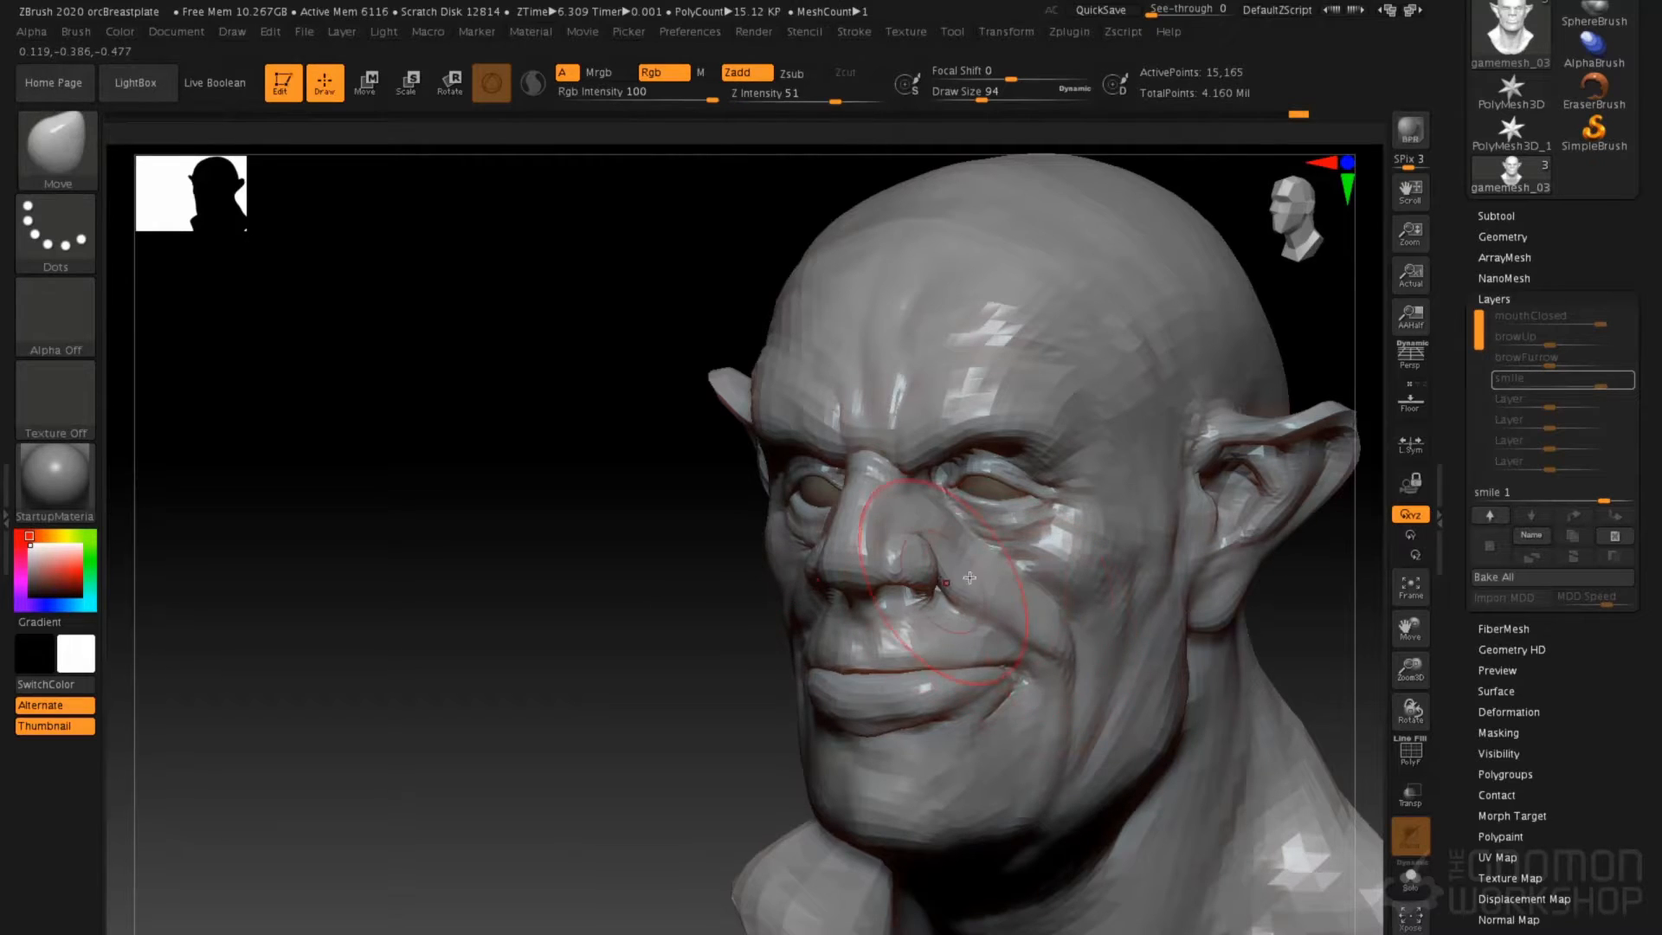
right_click_drag(1059, 619, 983, 549)
right_click_drag(771, 697, 1041, 657)
key("space")
mouse_move(1042, 655)
left_mouse_down()
mouse_move(1023, 615)
mouse_move(1004, 616)
left_mouse_up()
Swell the cheeks along the smile folds on both sides with the Inflat brush at draw size 35 and Z Intensity 6
key("b")
key("i")
key("n")
key("space")
right_click_drag(1075, 714, 801, 641)
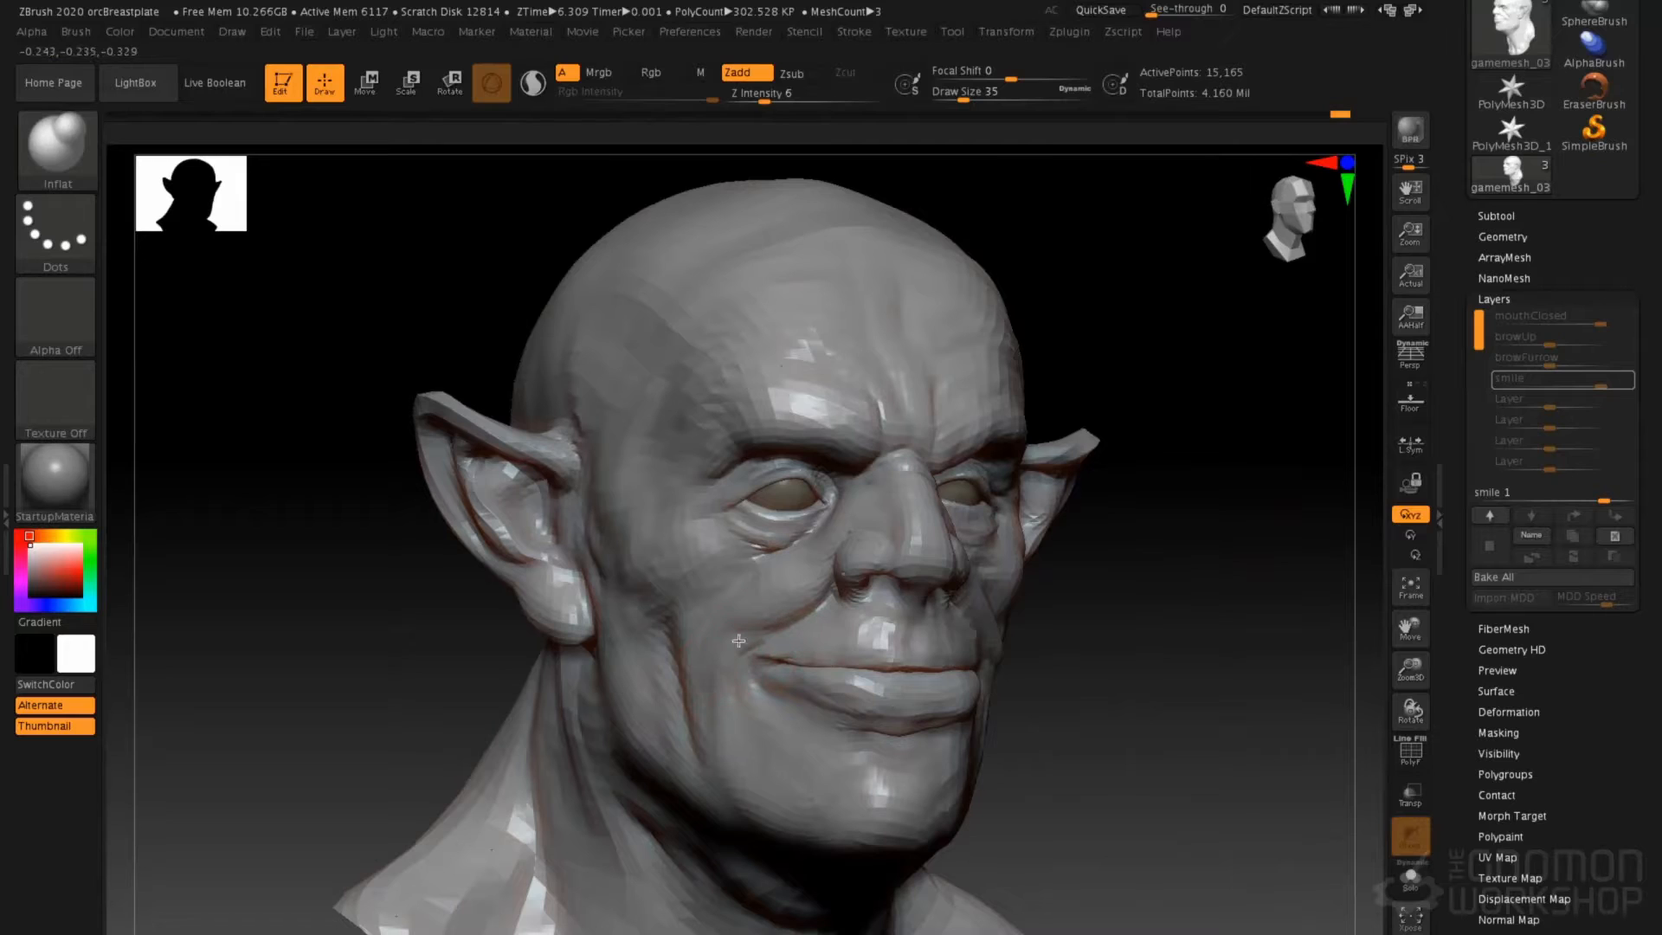
left_click_drag(727, 652, 799, 605)
right_click_drag(718, 703, 1017, 679)
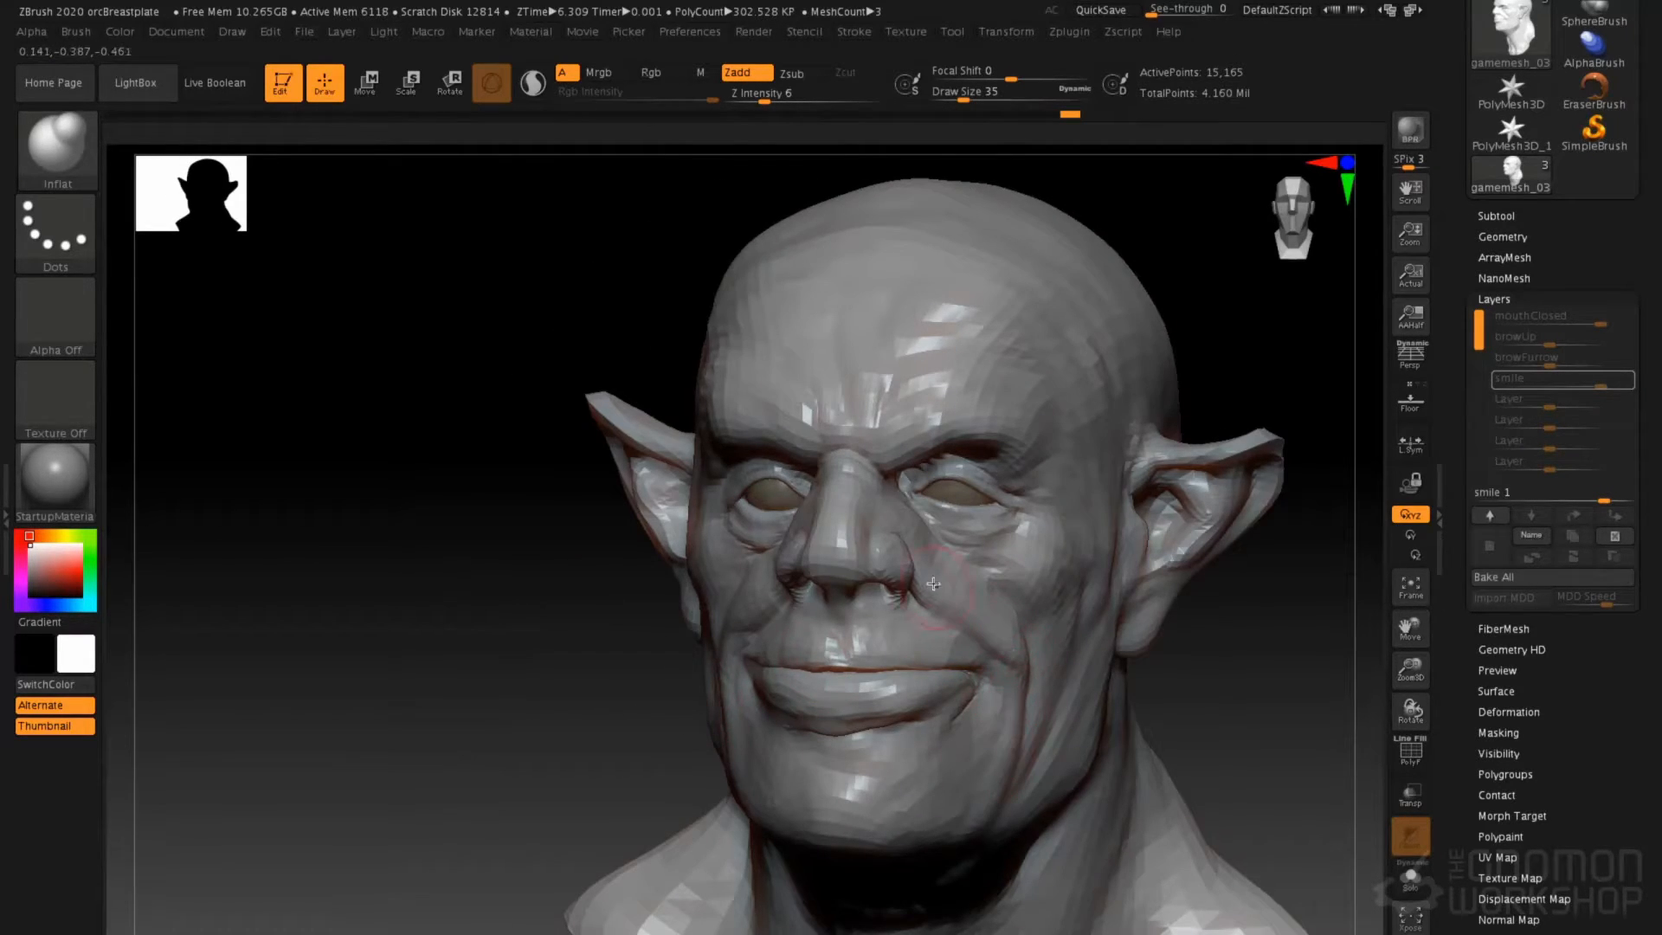
right_click_drag(931, 585, 775, 588)
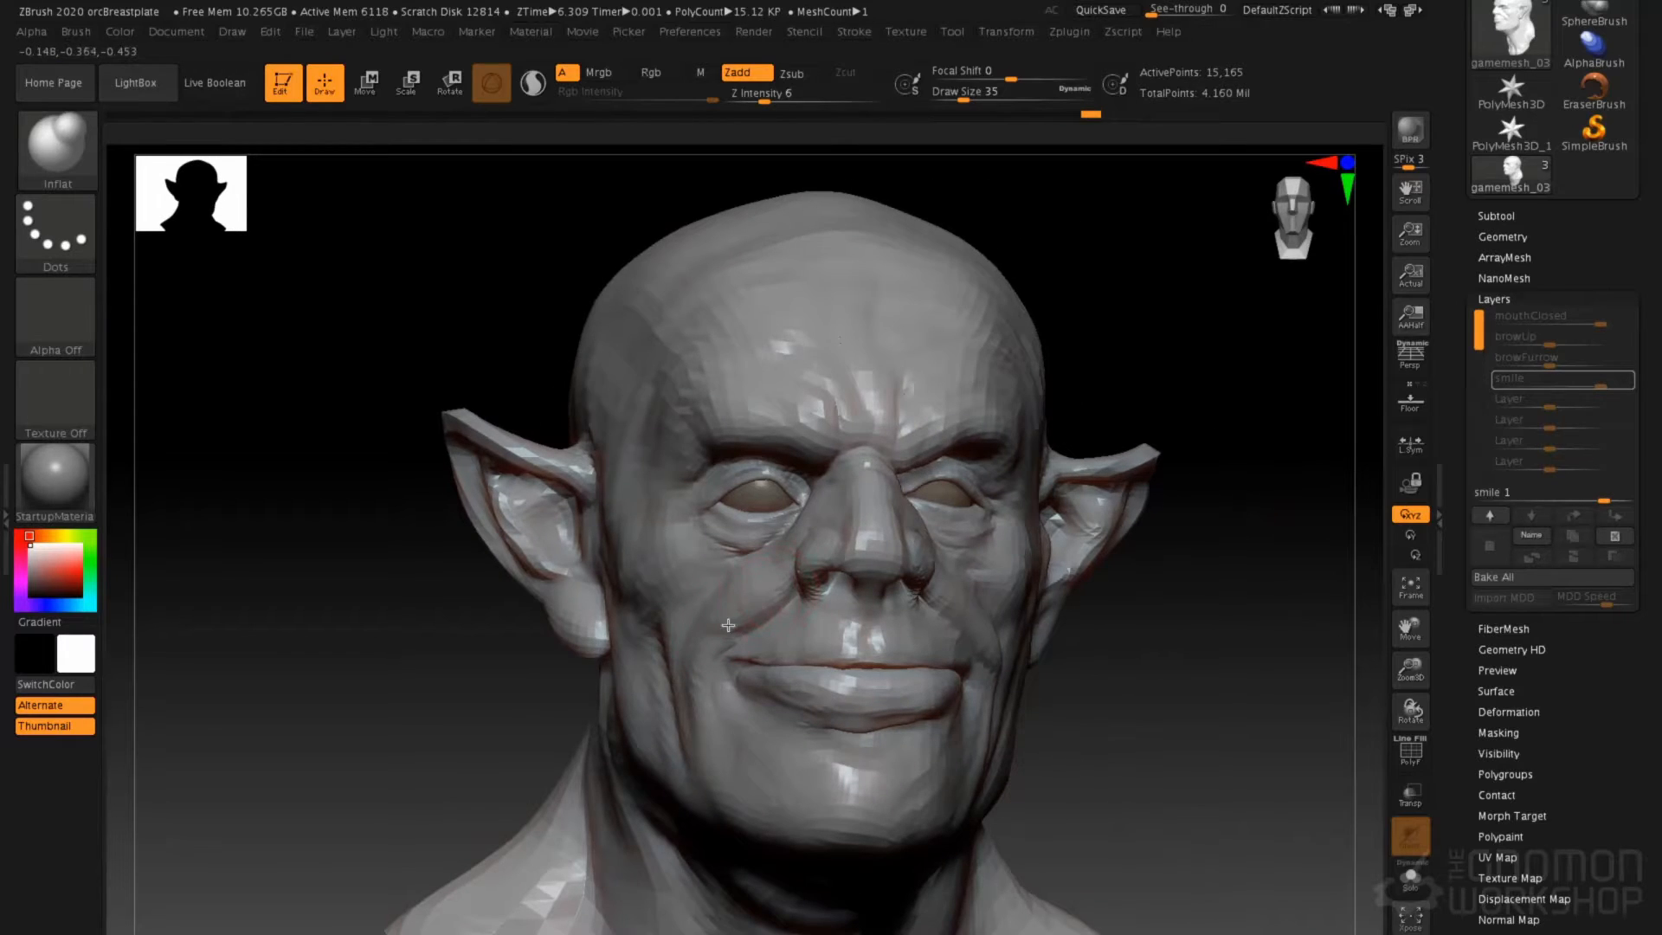
right_click_drag(976, 580, 1116, 589)
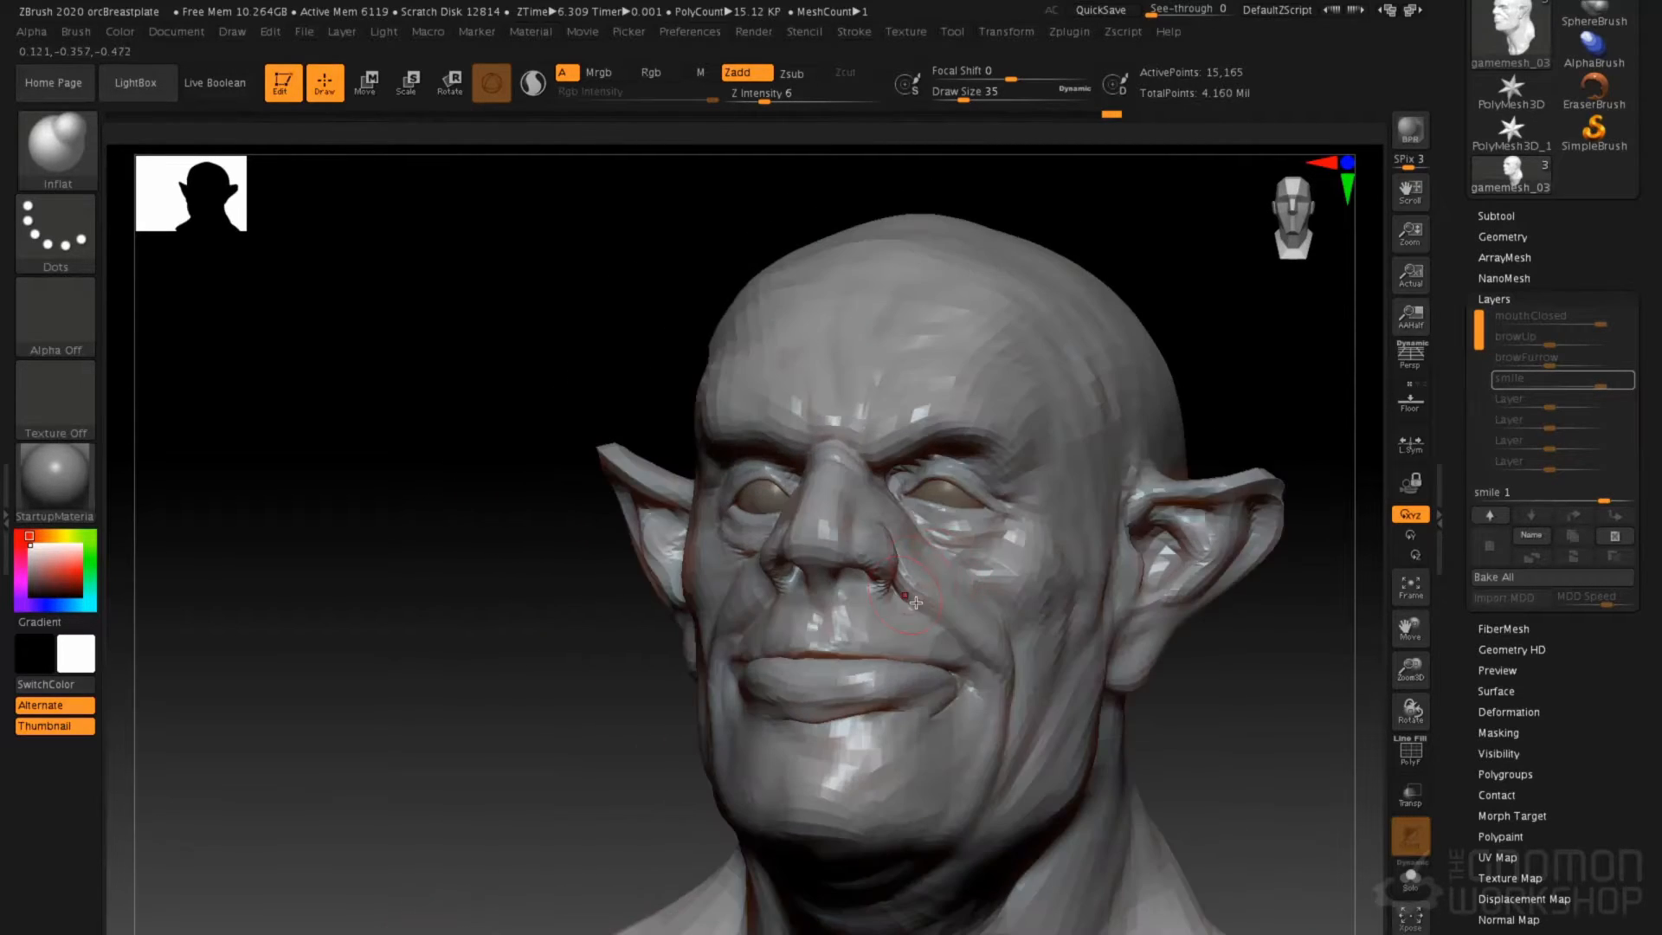
Deepen the smile folds and mouth corners with the DamStandard brush at draw size 35 and Z Intensity 33
key("b")
key("d")
key("s")
right_click_drag(976, 641, 727, 658)
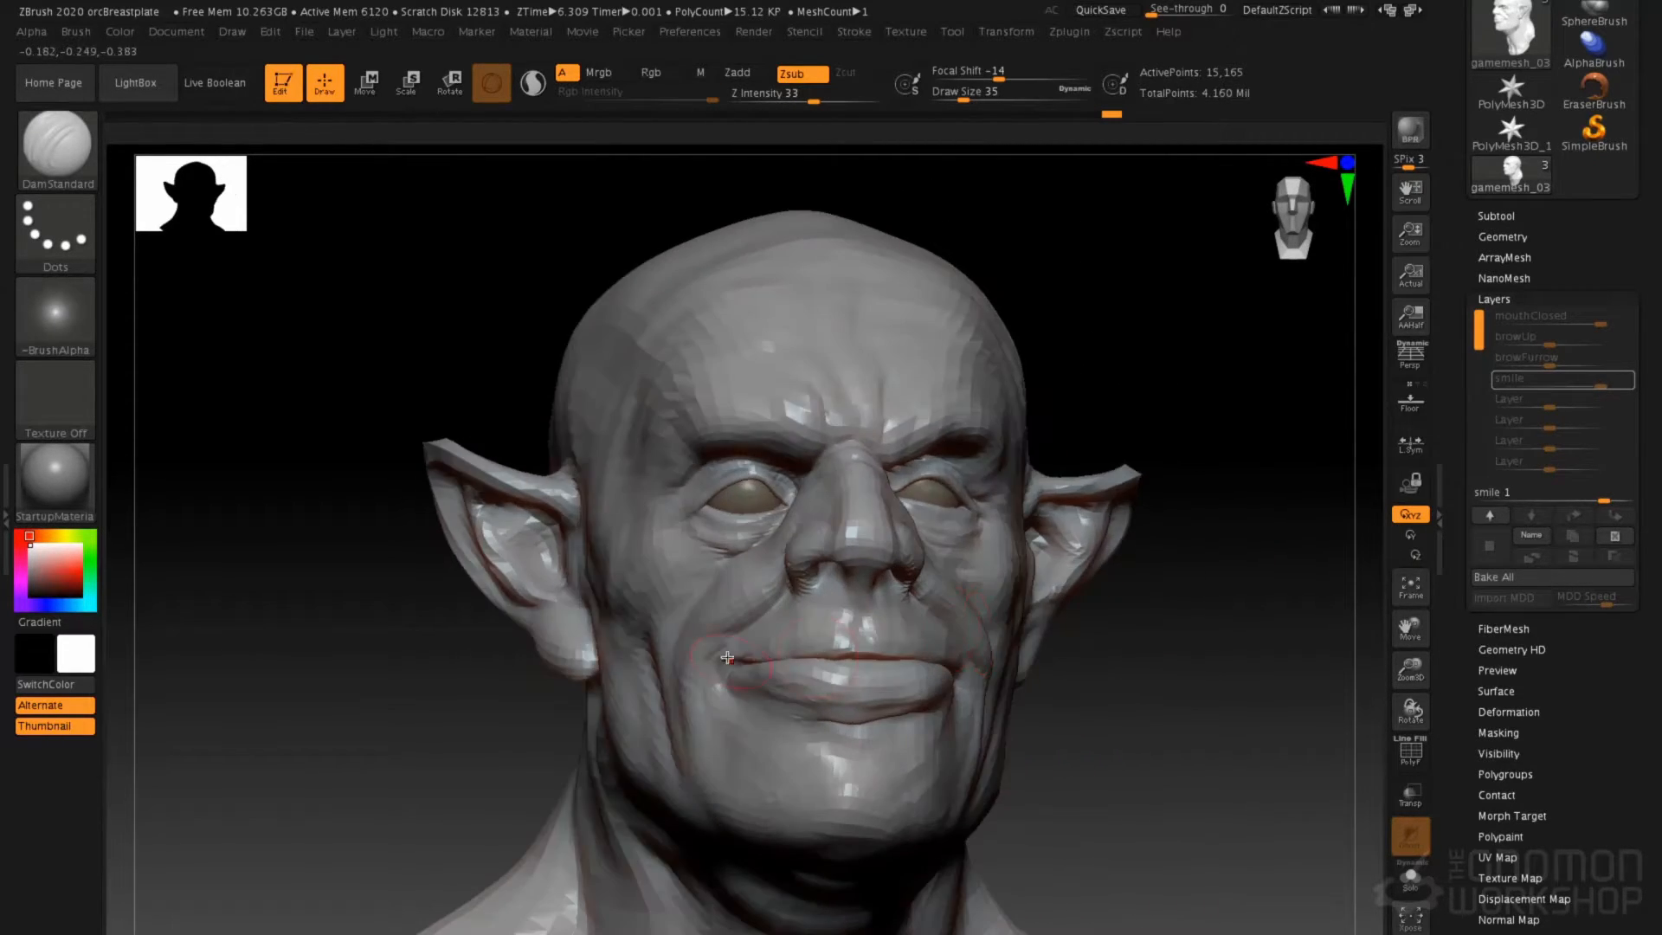
right_click_drag(901, 575, 1216, 534)
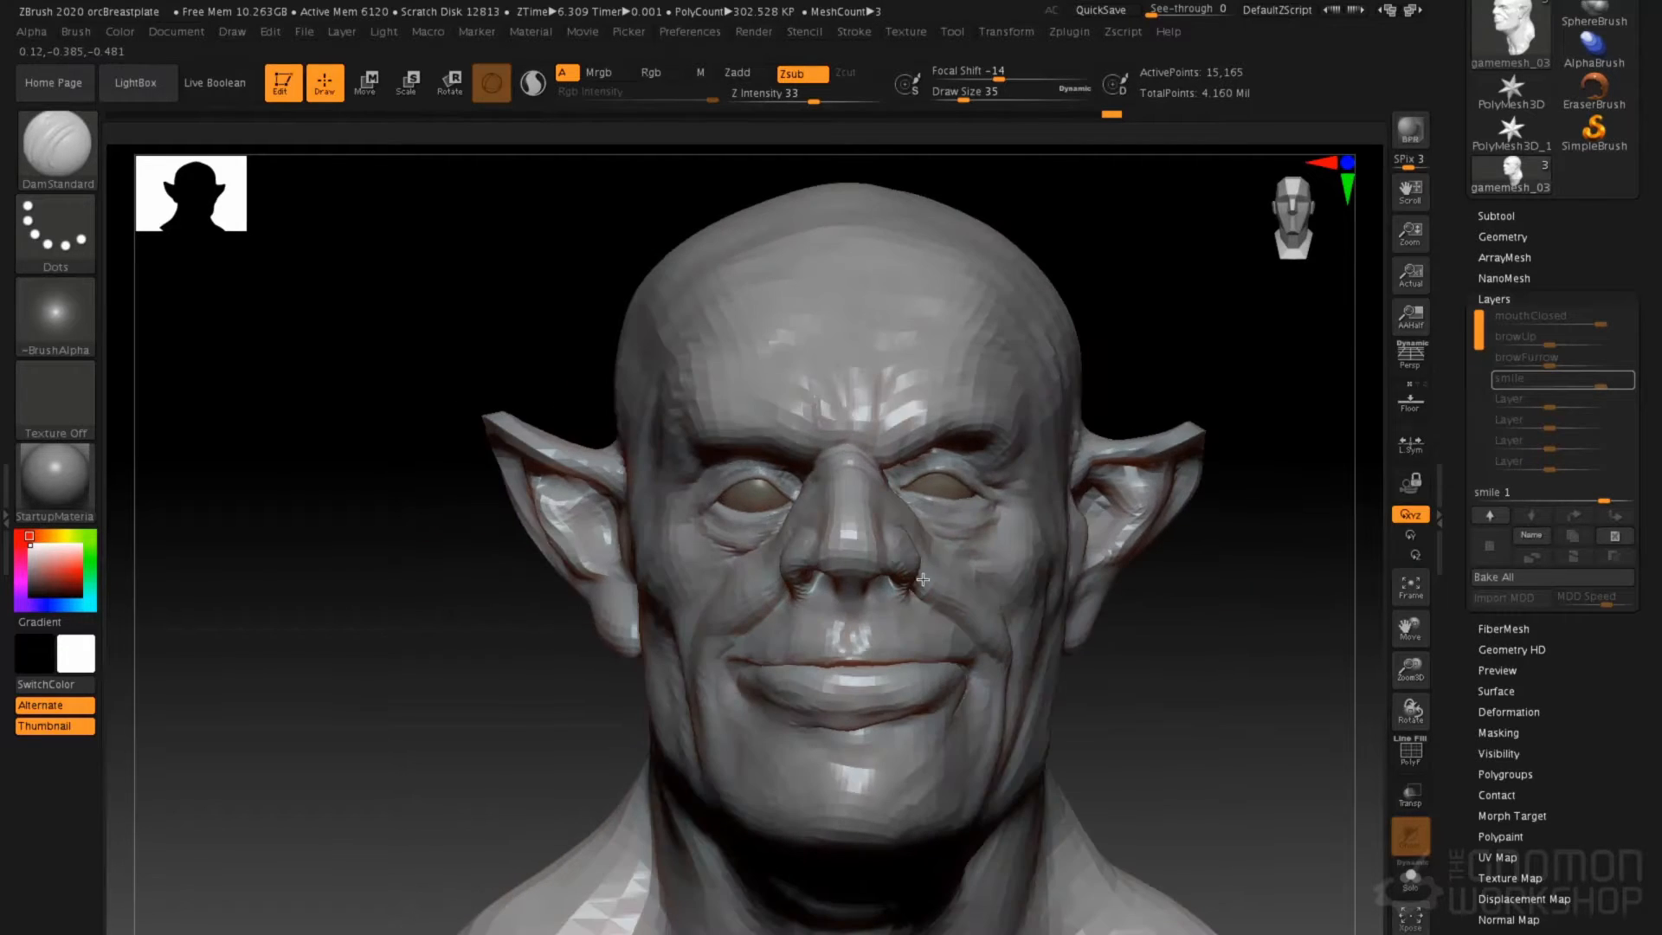
Restore the head's highest subdivision level, stop recording the smile layer and set its intensity to 0
key("d")
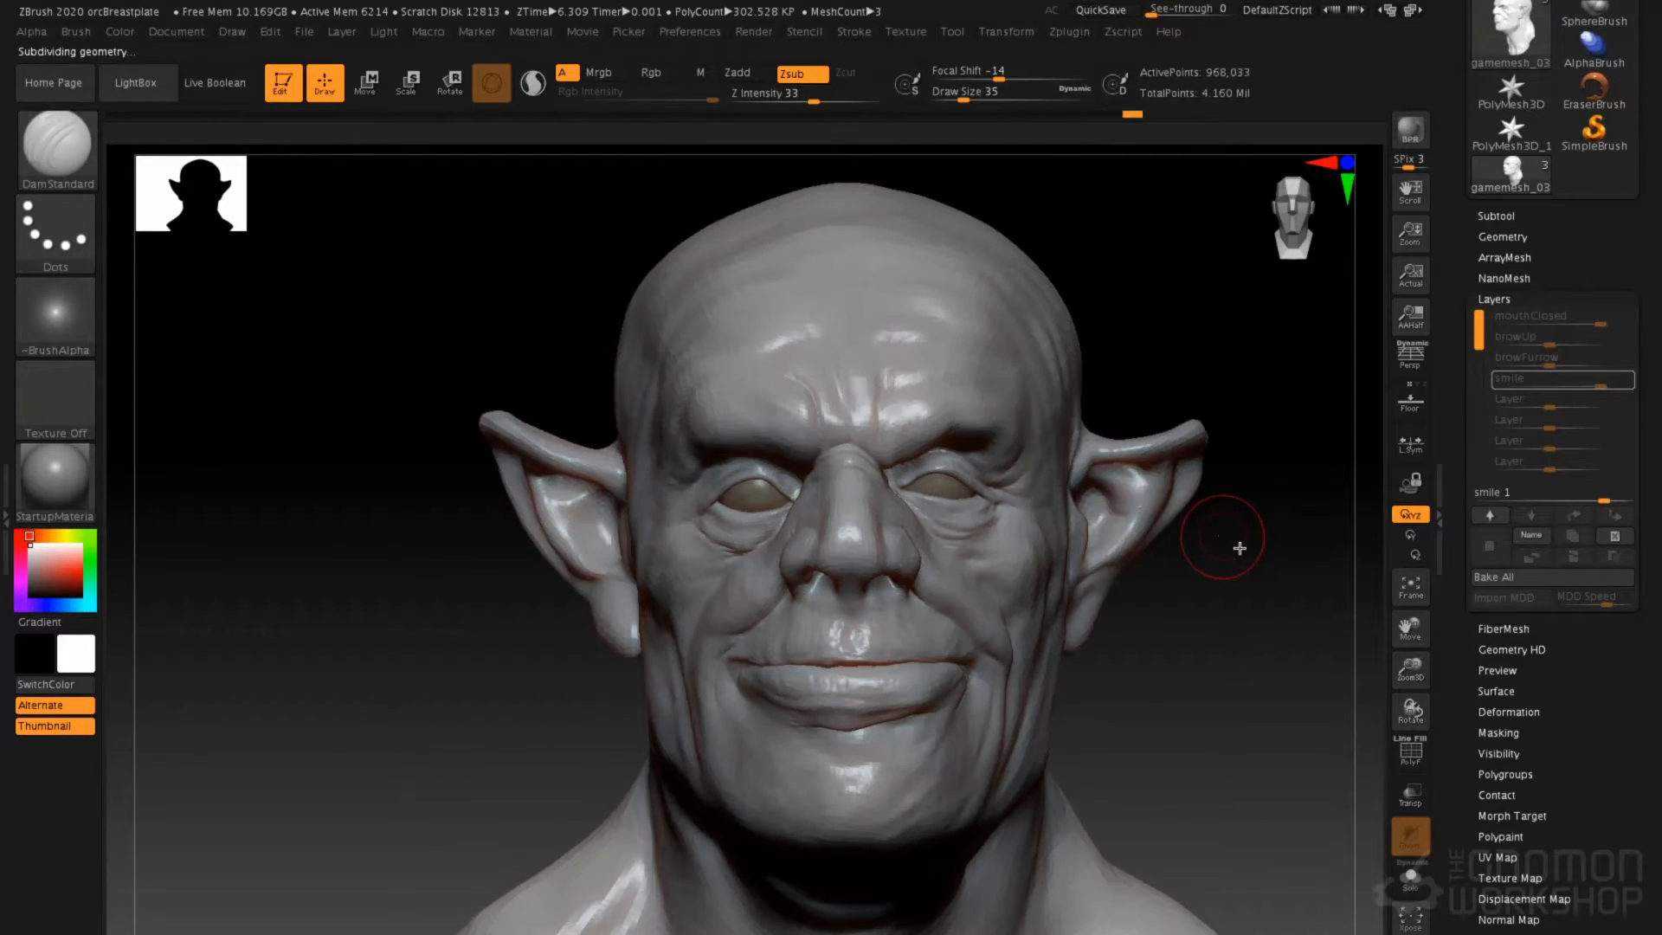
left_click(1627, 387)
mouse_move(1600, 387)
left_mouse_down()
mouse_move(1580, 386)
mouse_move(1616, 385)
mouse_move(1558, 385)
mouse_move(1627, 392)
left_mouse_up()
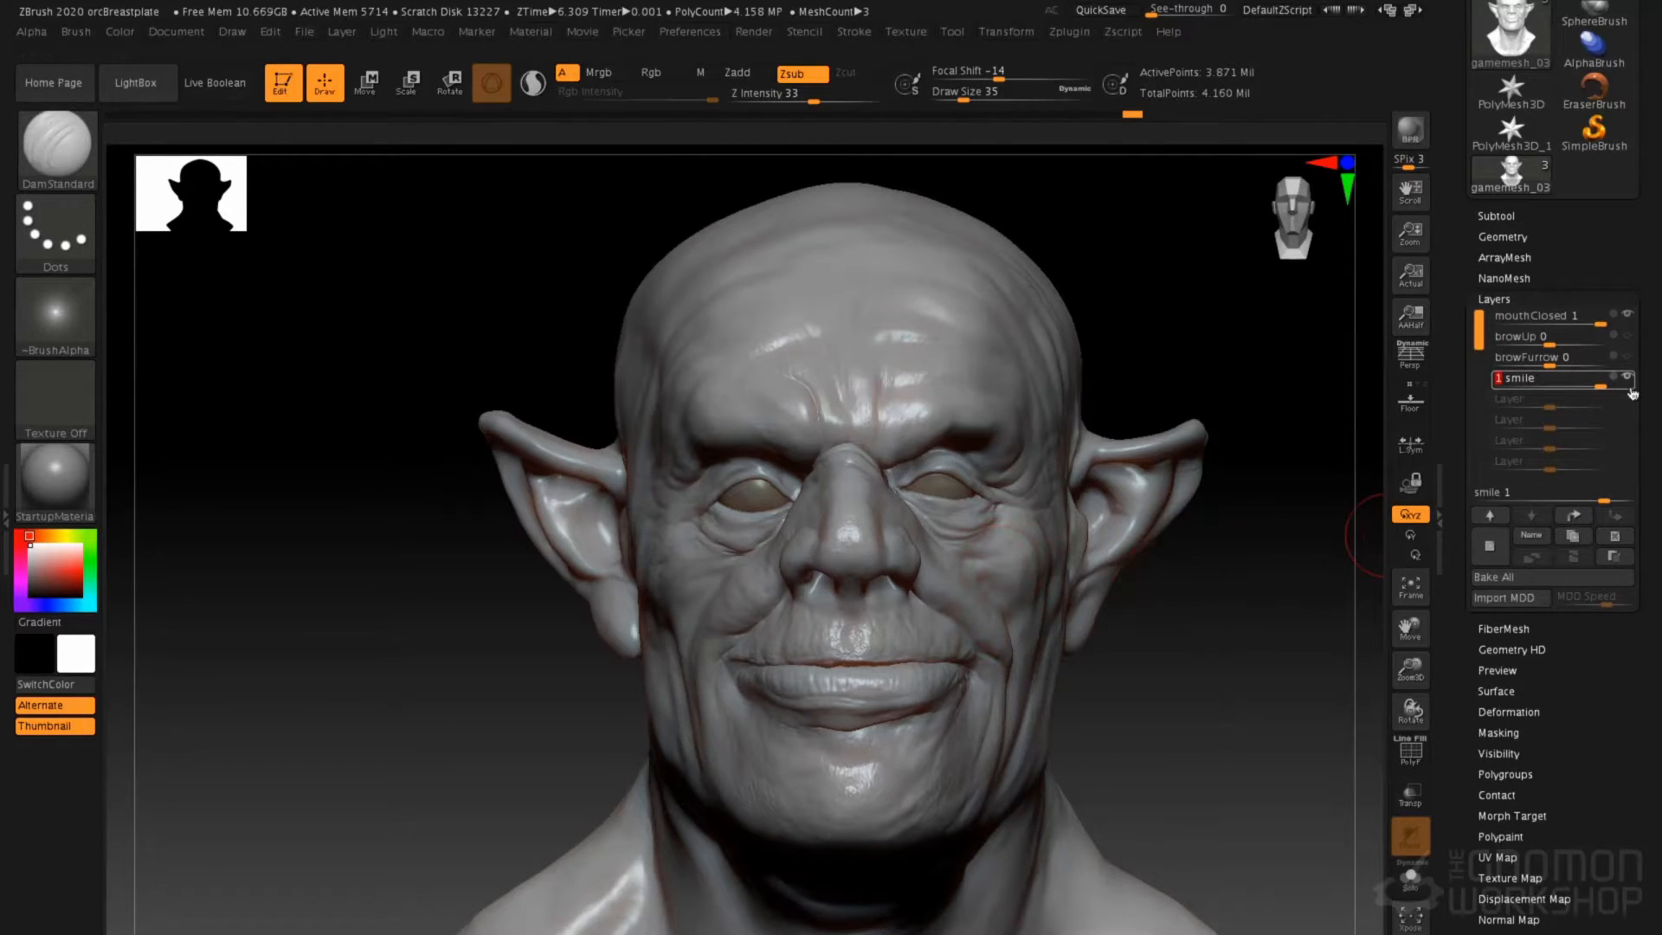
mouse_move(1596, 380)
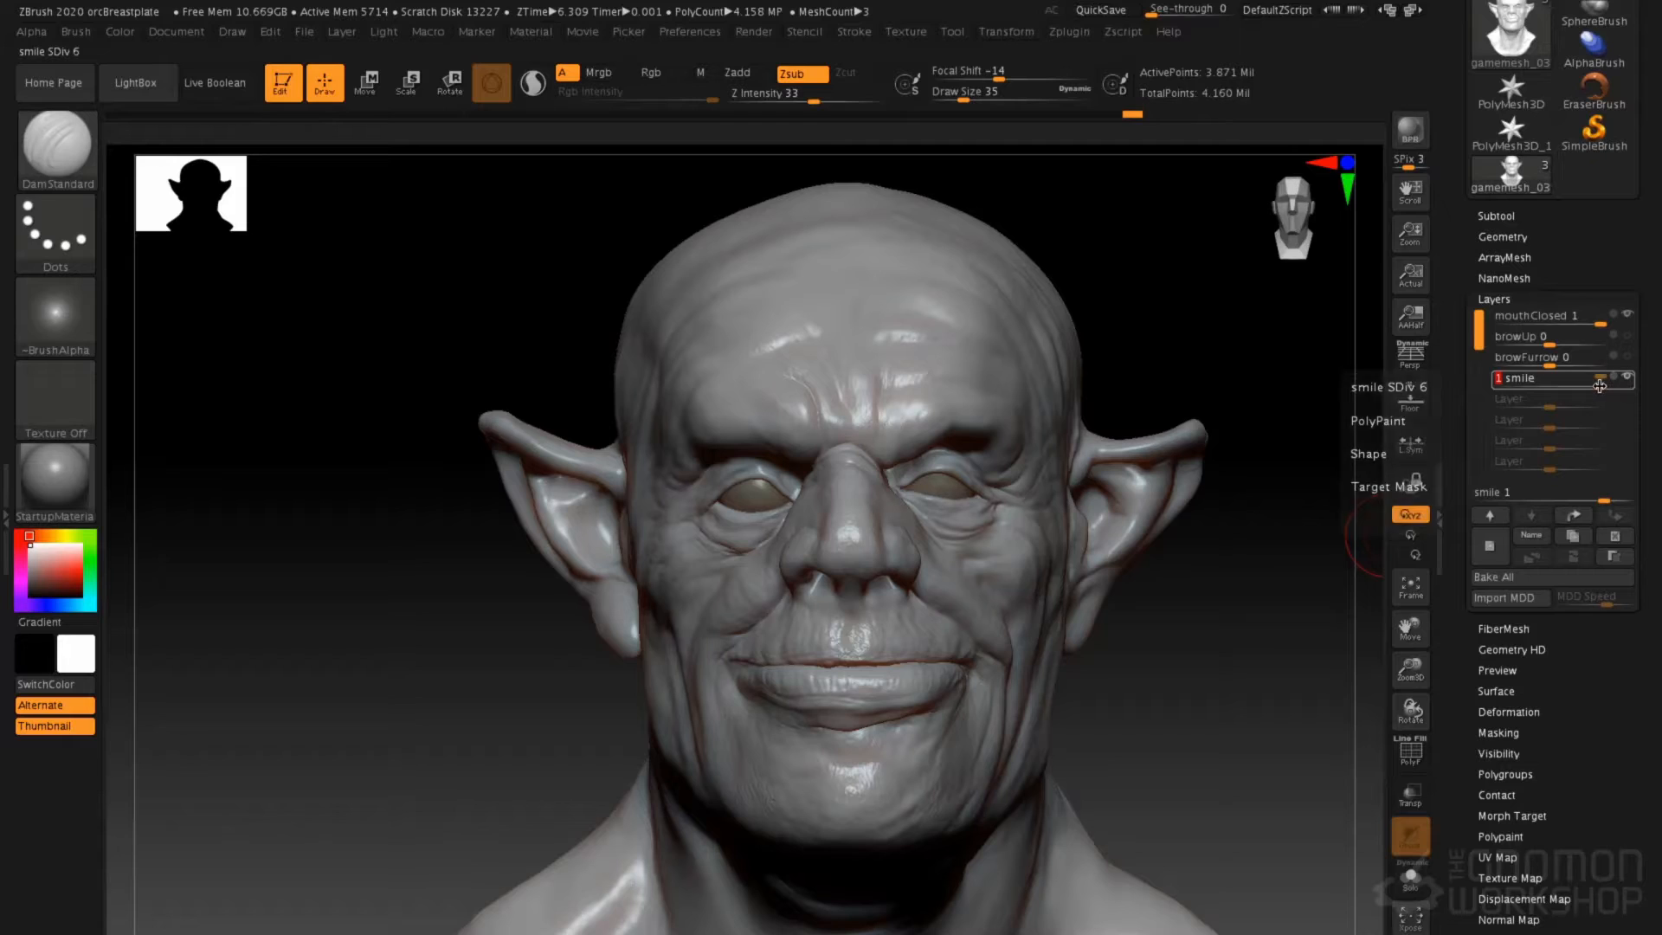
type("0")
key("Return")
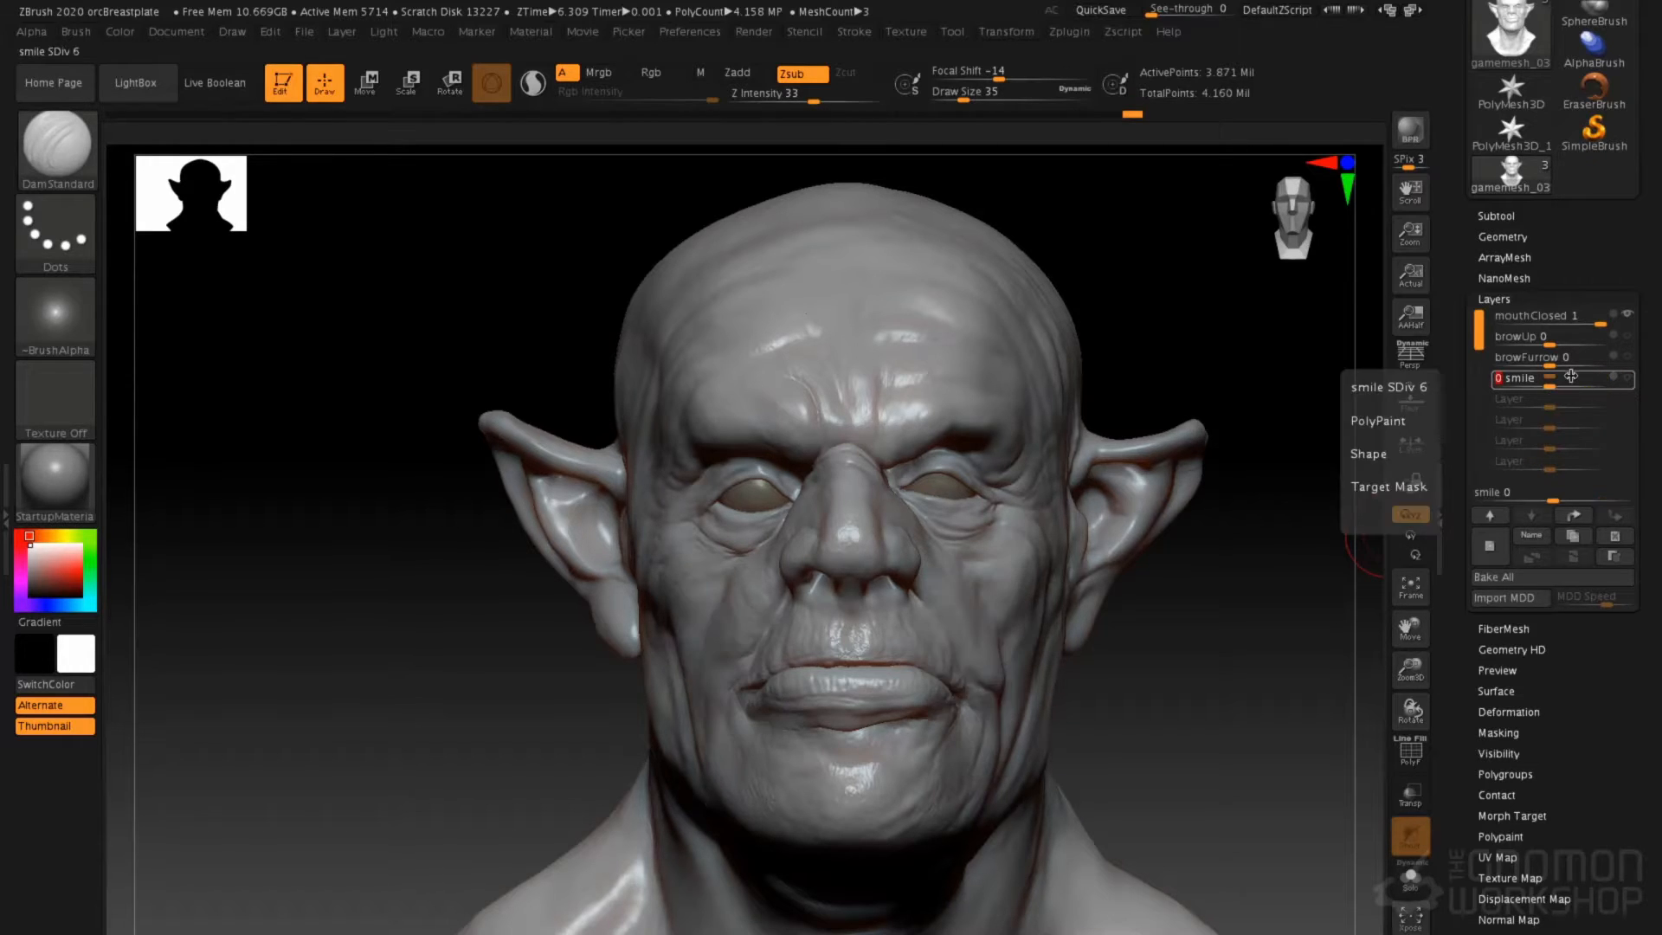
Set the mouthClosed layer's intensity to 0 and the browFurrow layer's intensity to 1
mouse_move(1580, 320)
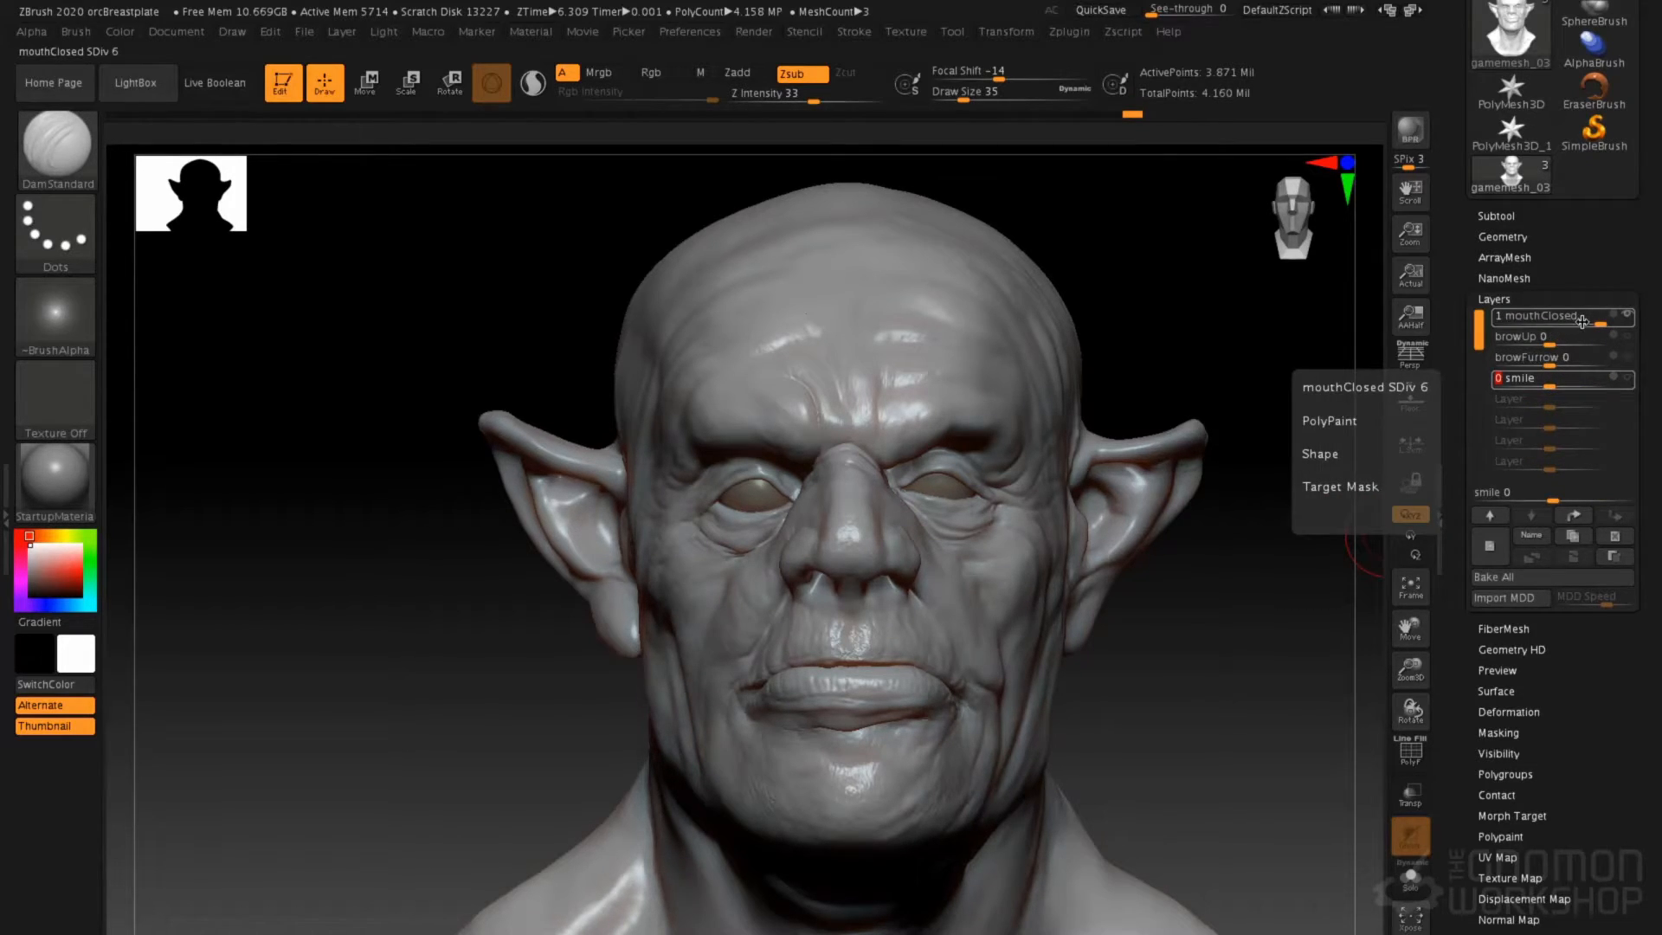
left_click(1580, 321)
left_click_drag(1584, 326, 1553, 339)
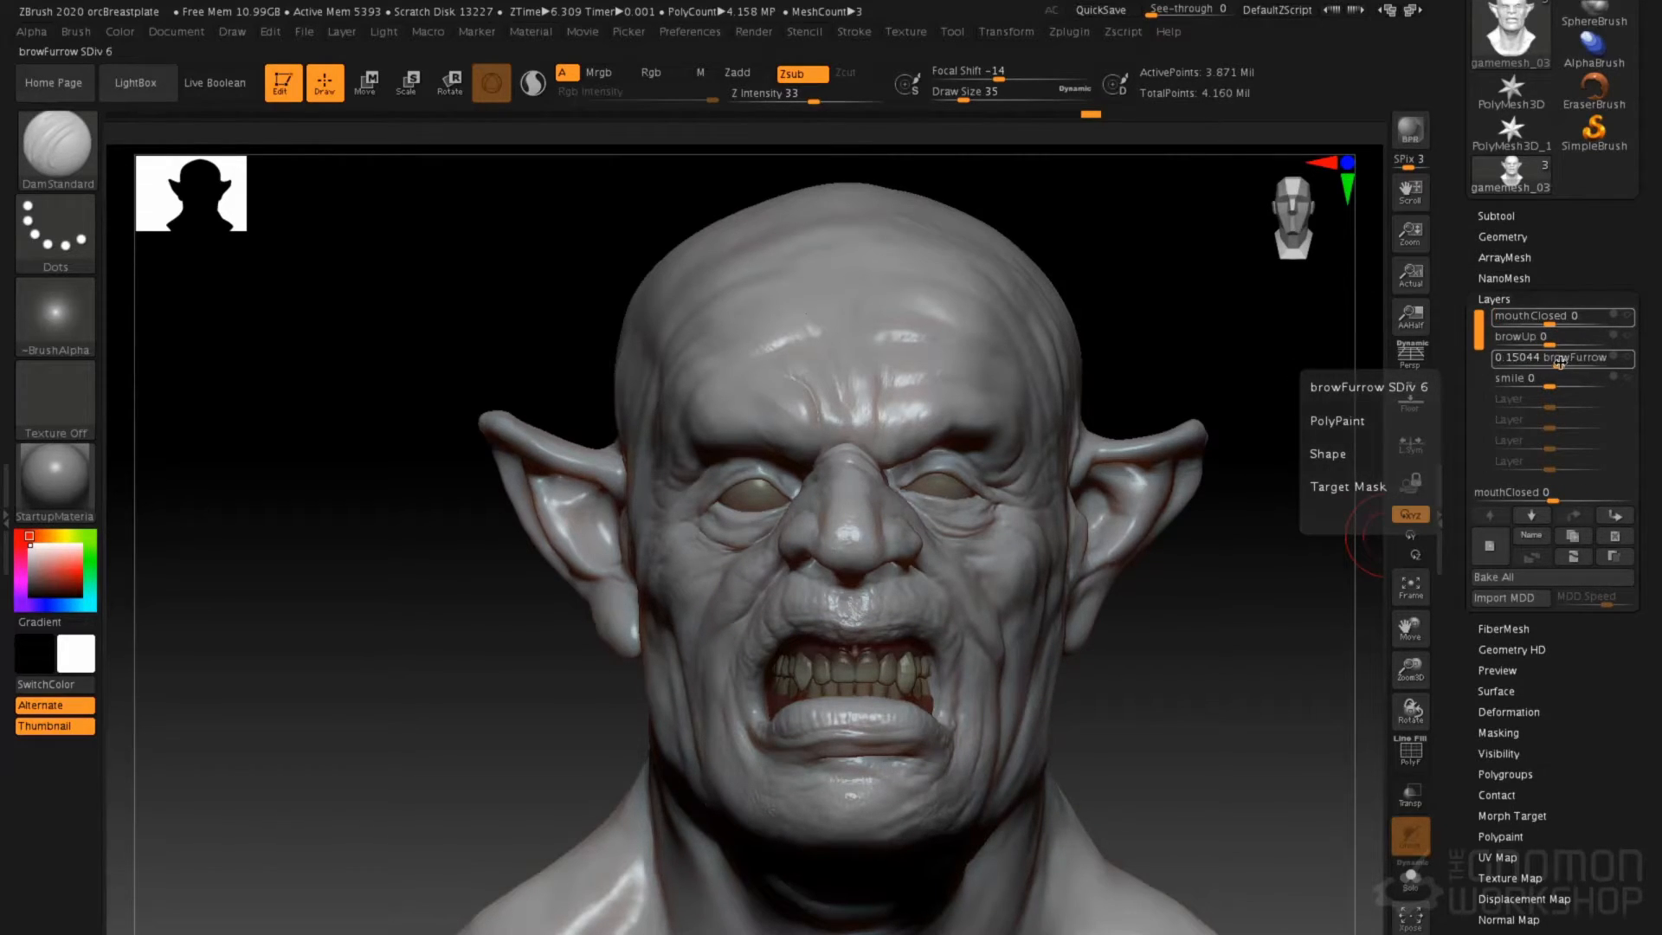
left_click_drag(1557, 362, 1581, 414)
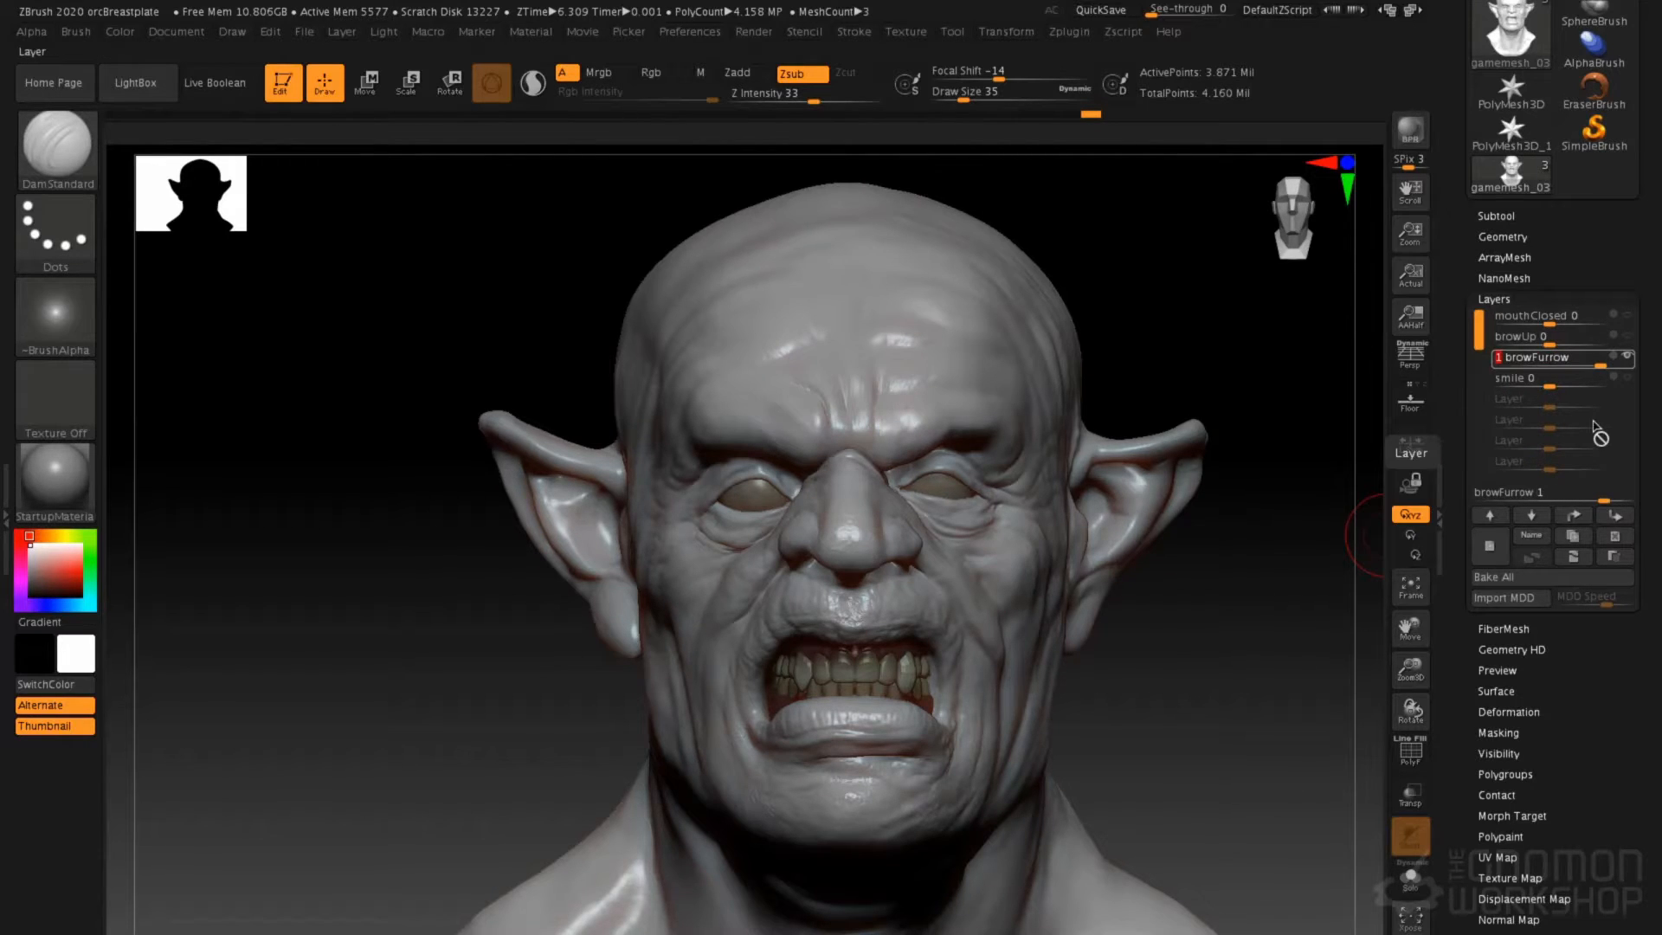
Create a new layer on the orc head and name it neck
left_click(1491, 548)
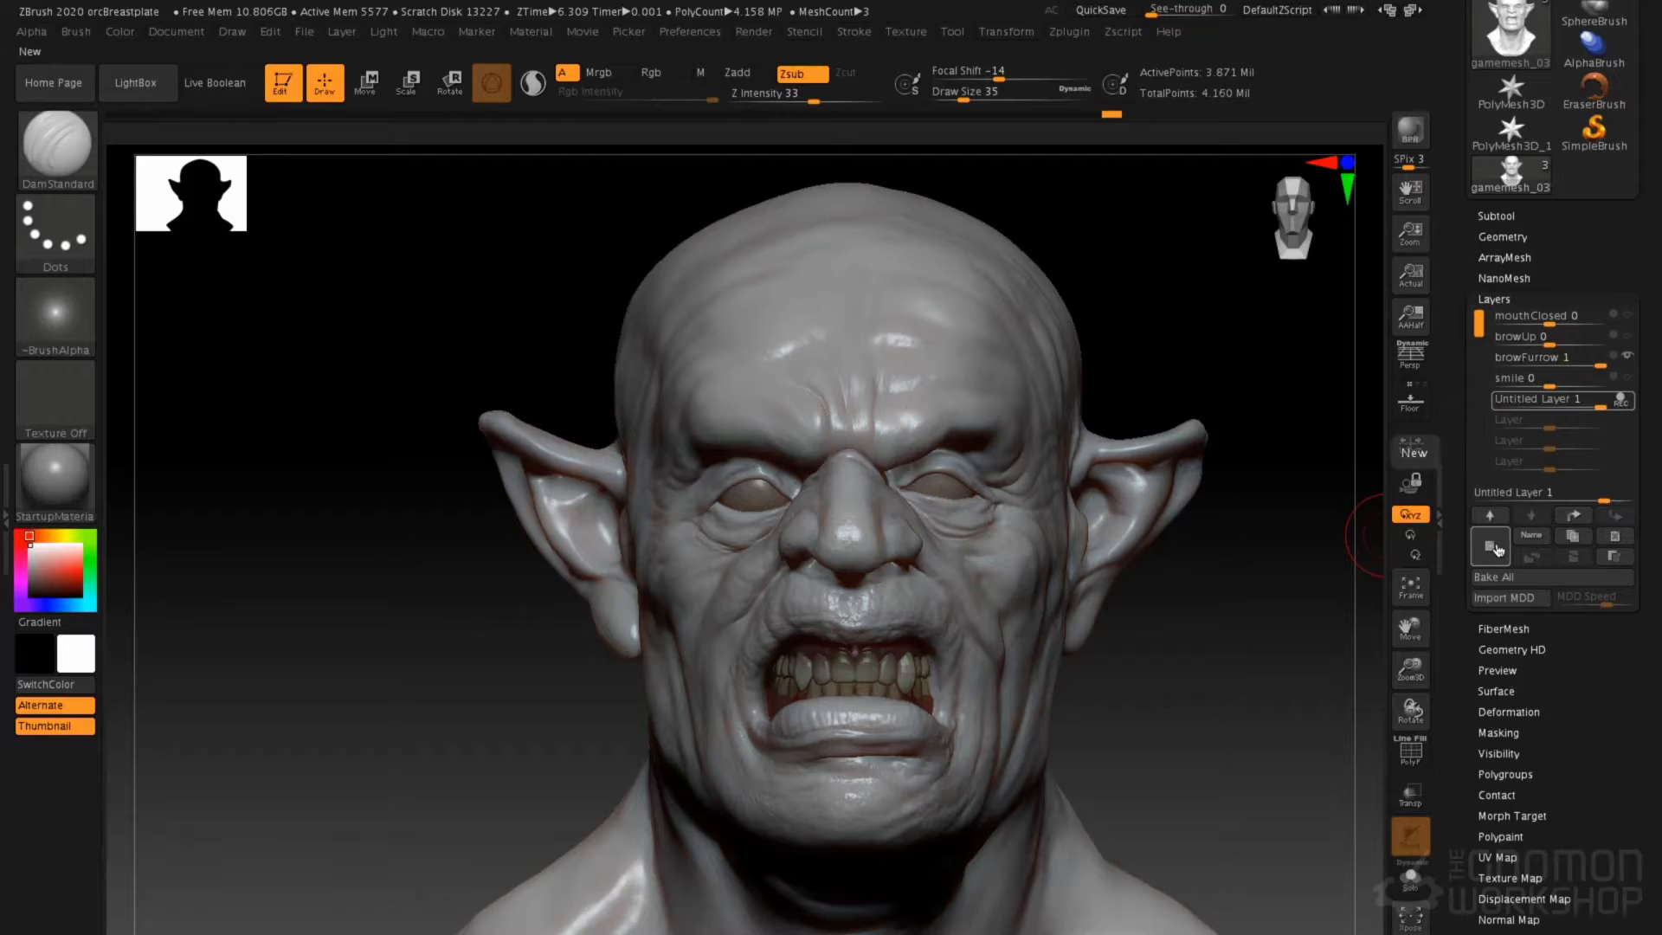
left_click(1533, 537)
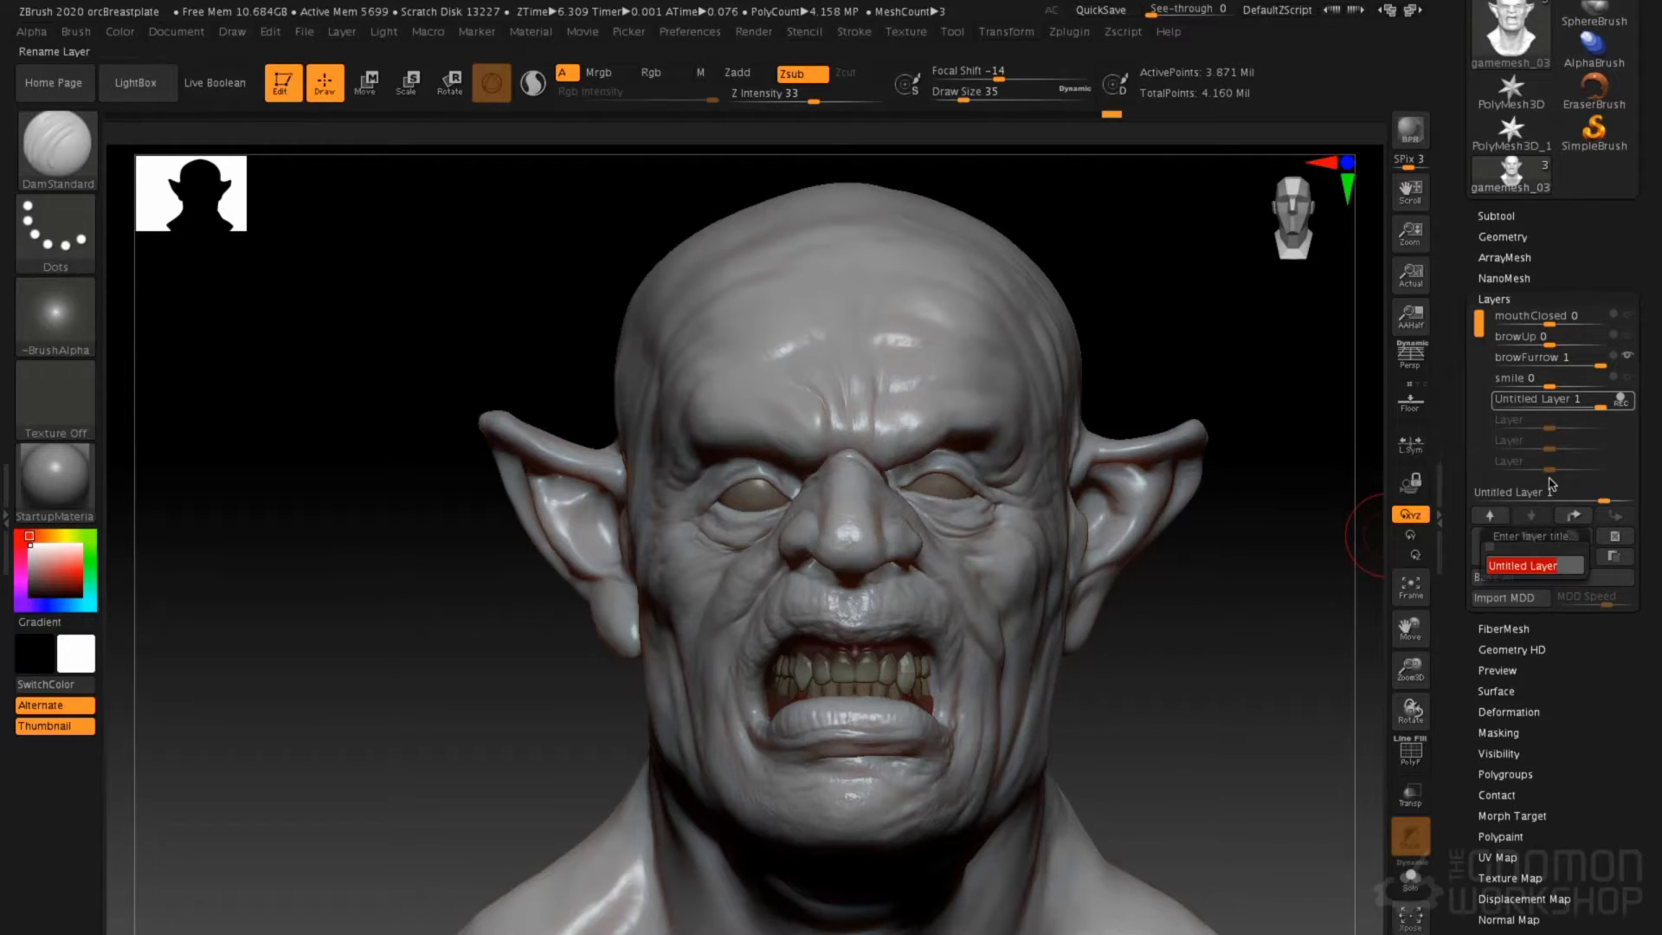
type("neck")
key("Return")
Sculpt neck cords at a lower subdivision level using ClayTubes with Alpha 01, draw size 35 and Z Intensity 49
mouse_move(735, 874)
right_mouse_down("alt")
mouse_move(745, 624)
mouse_move(739, 654)
mouse_move(717, 661)
right_mouse_up("alt")
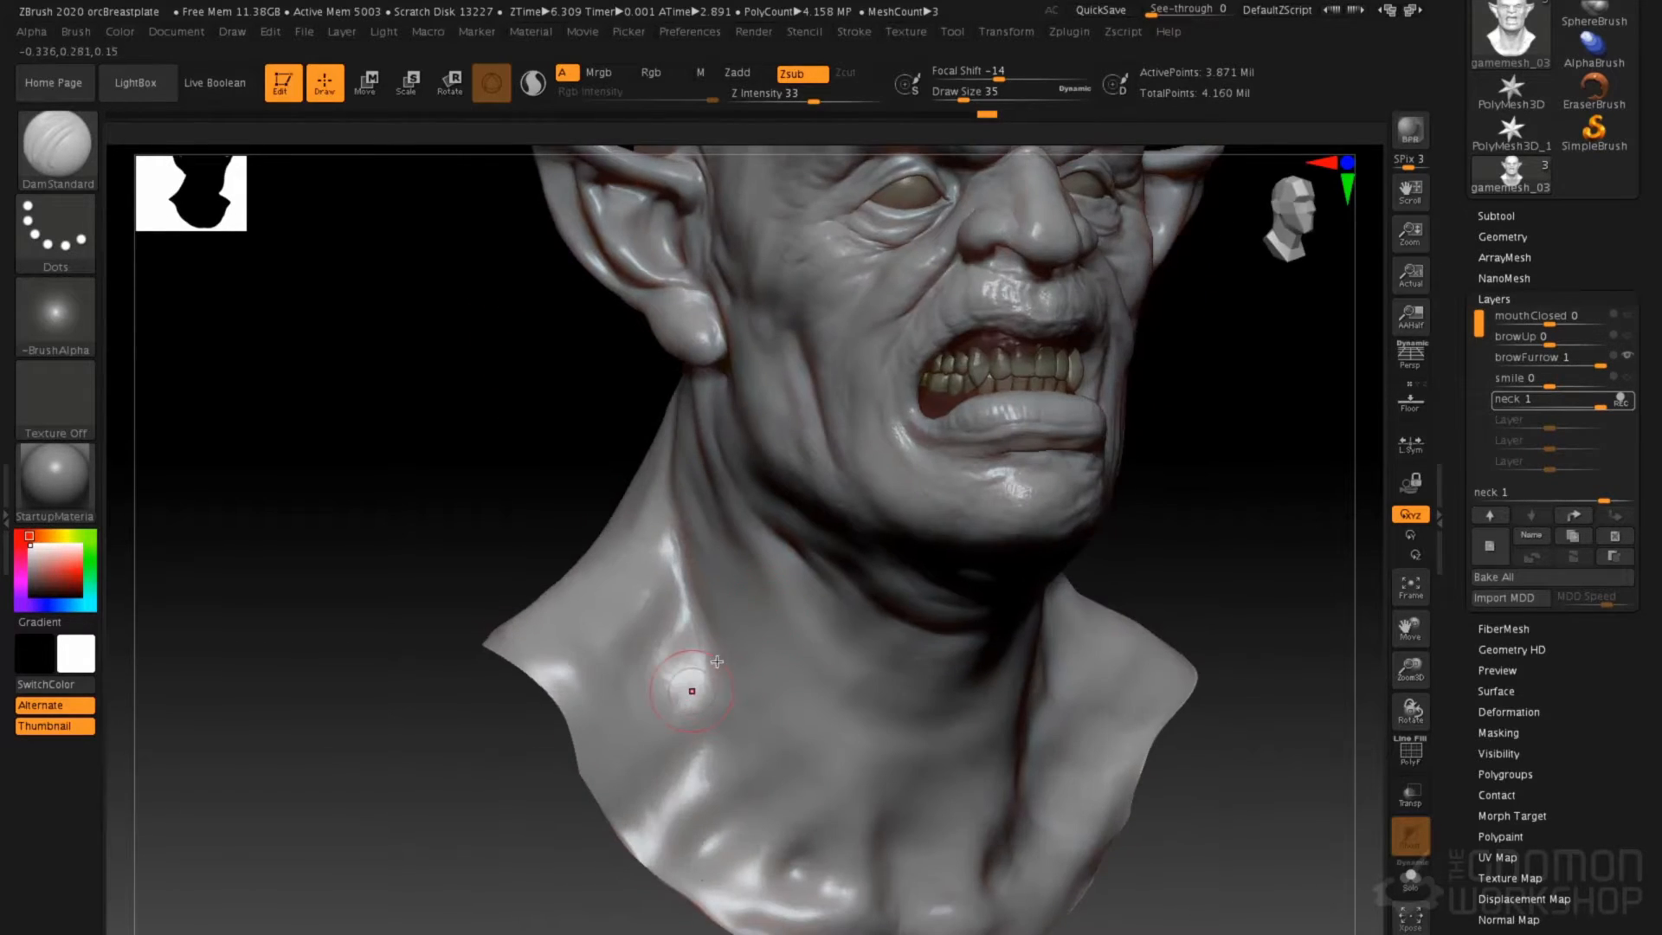
key("shift+d")
left_click_drag(828, 561, 808, 601, "shift")
key("shift+d")
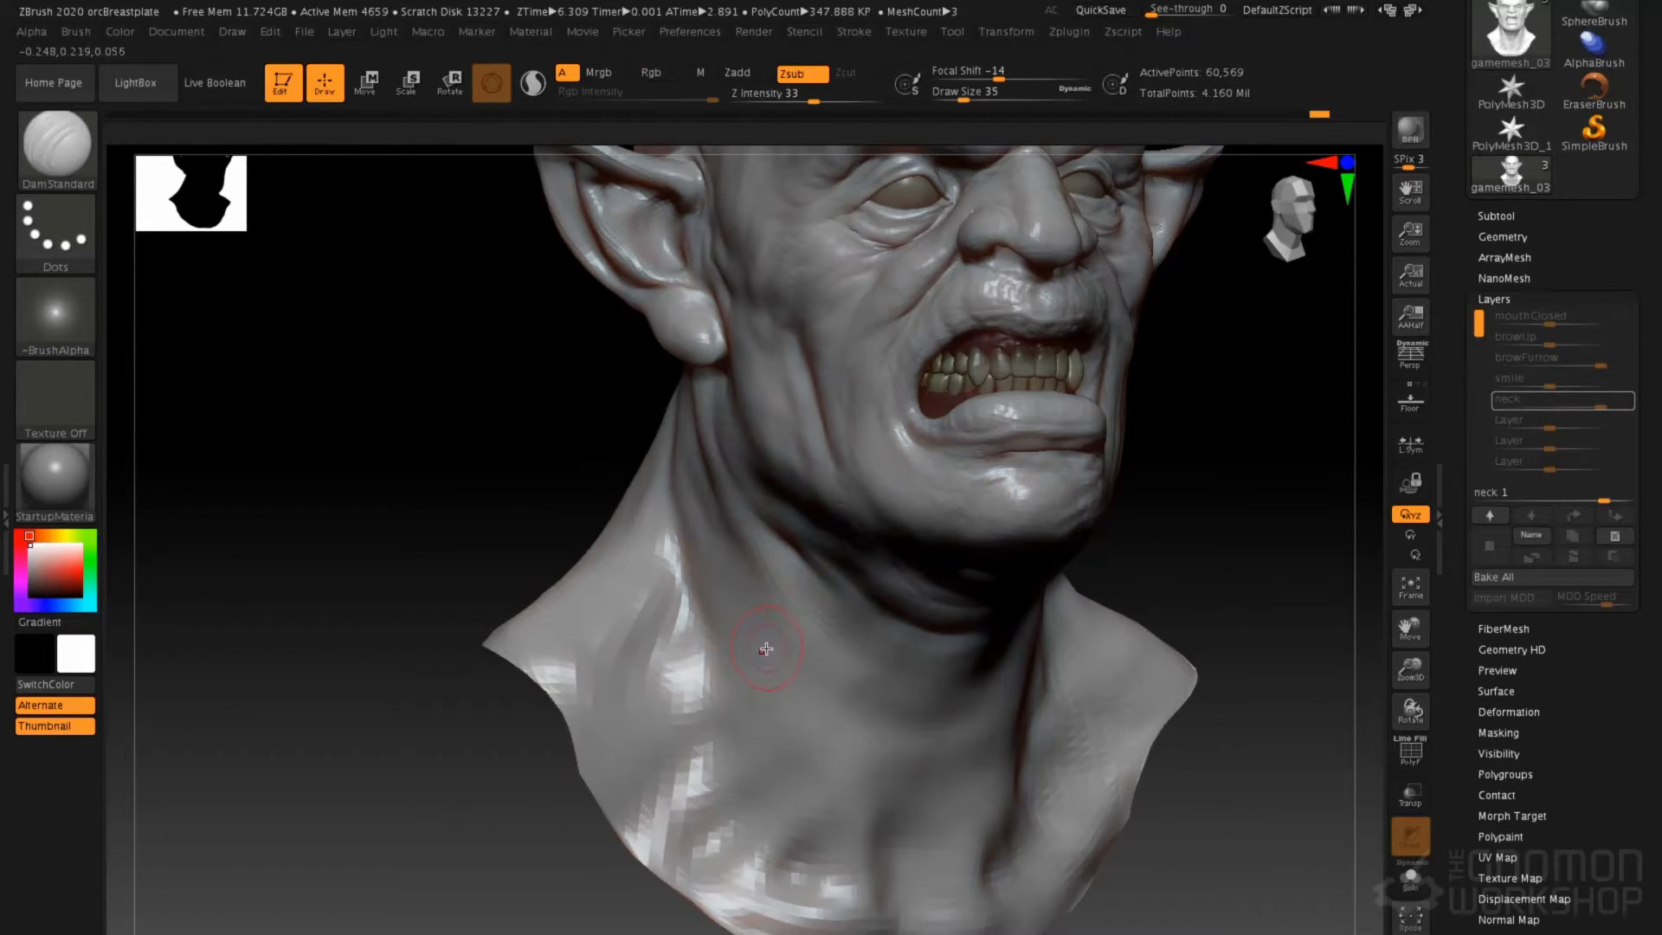
key("b")
key("c")
key("t")
left_click(76, 324)
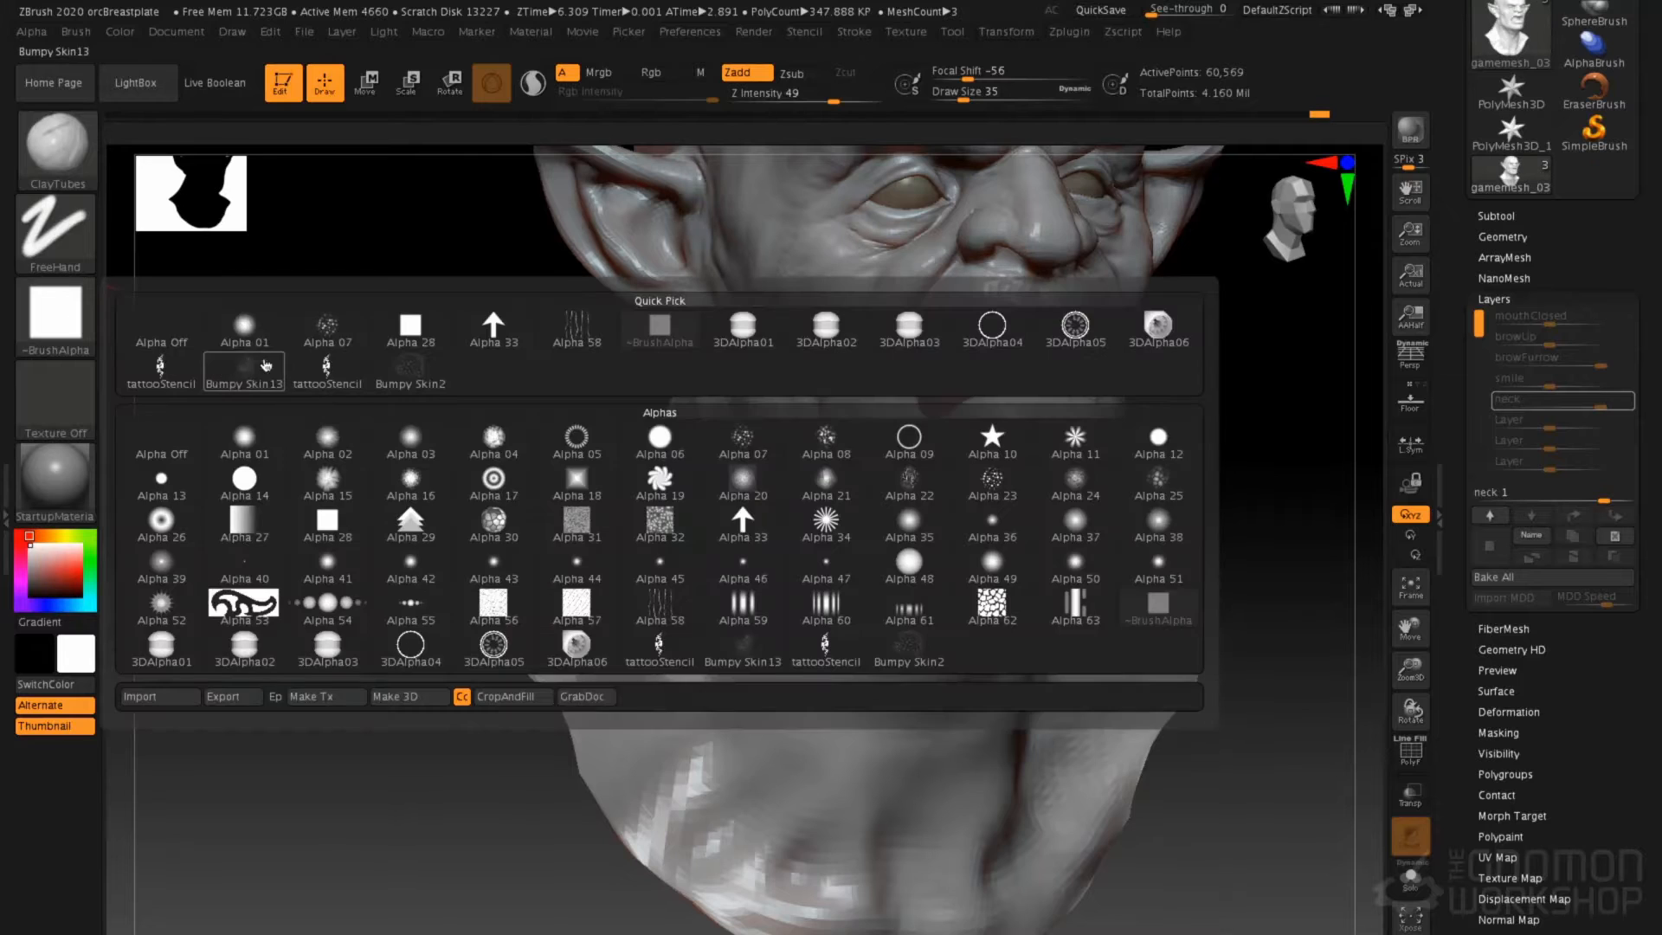
left_click(248, 328)
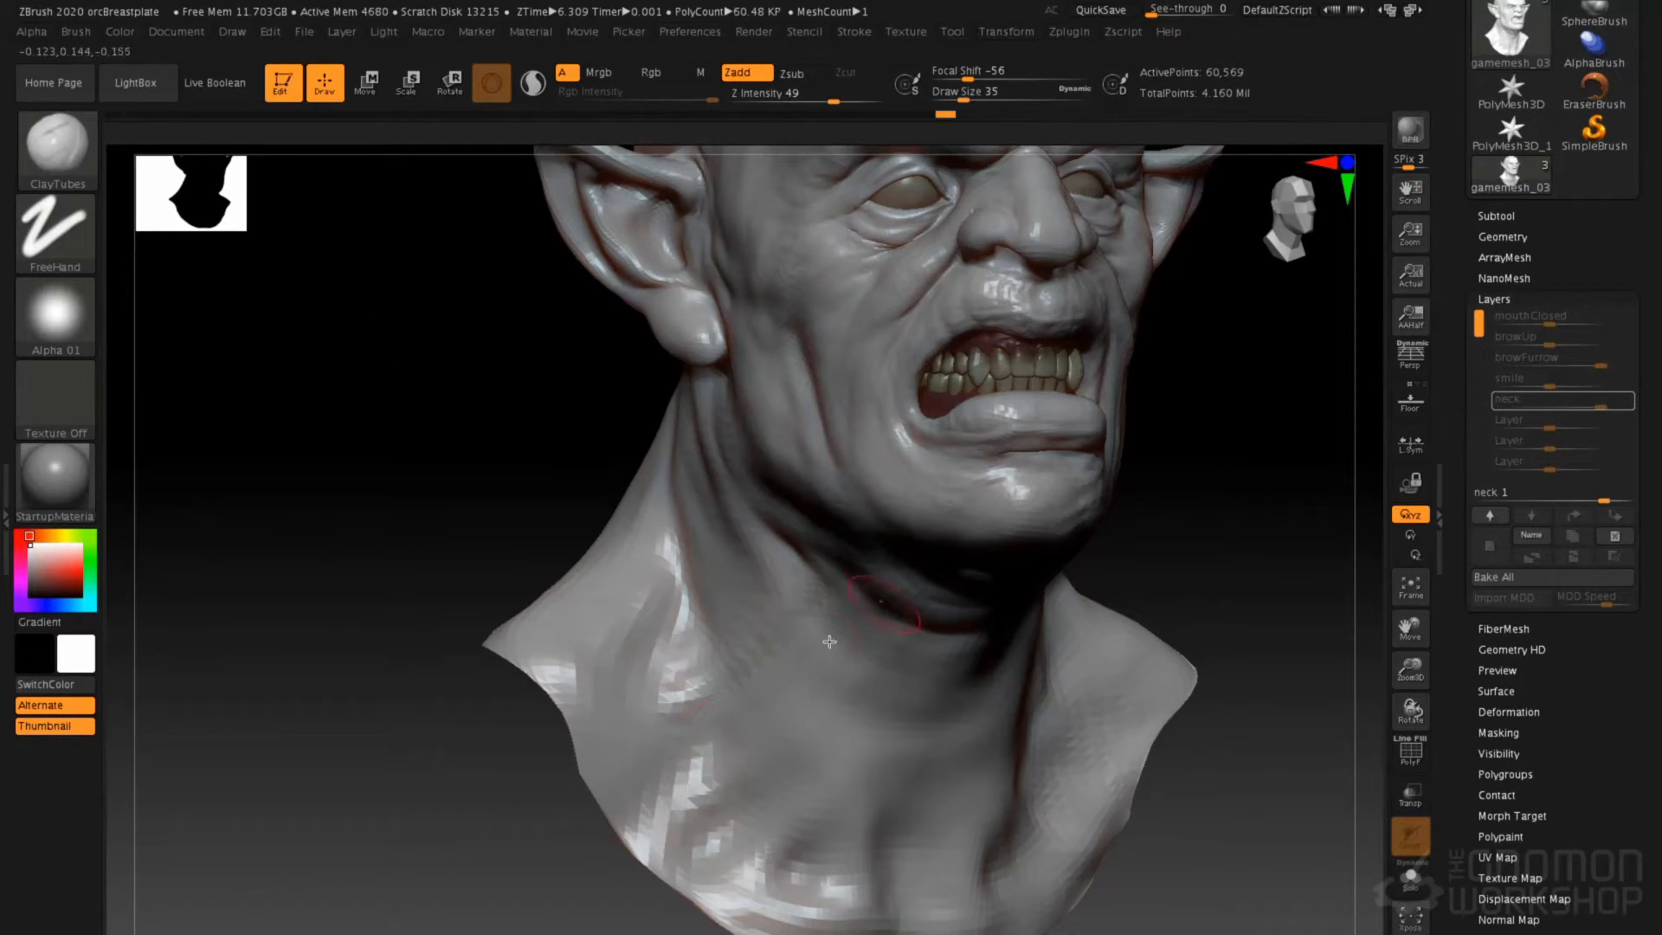
left_click_drag(675, 561, 665, 636)
mouse_move(802, 804)
left_mouse_down()
mouse_move(860, 706)
mouse_move(794, 833)
left_mouse_up()
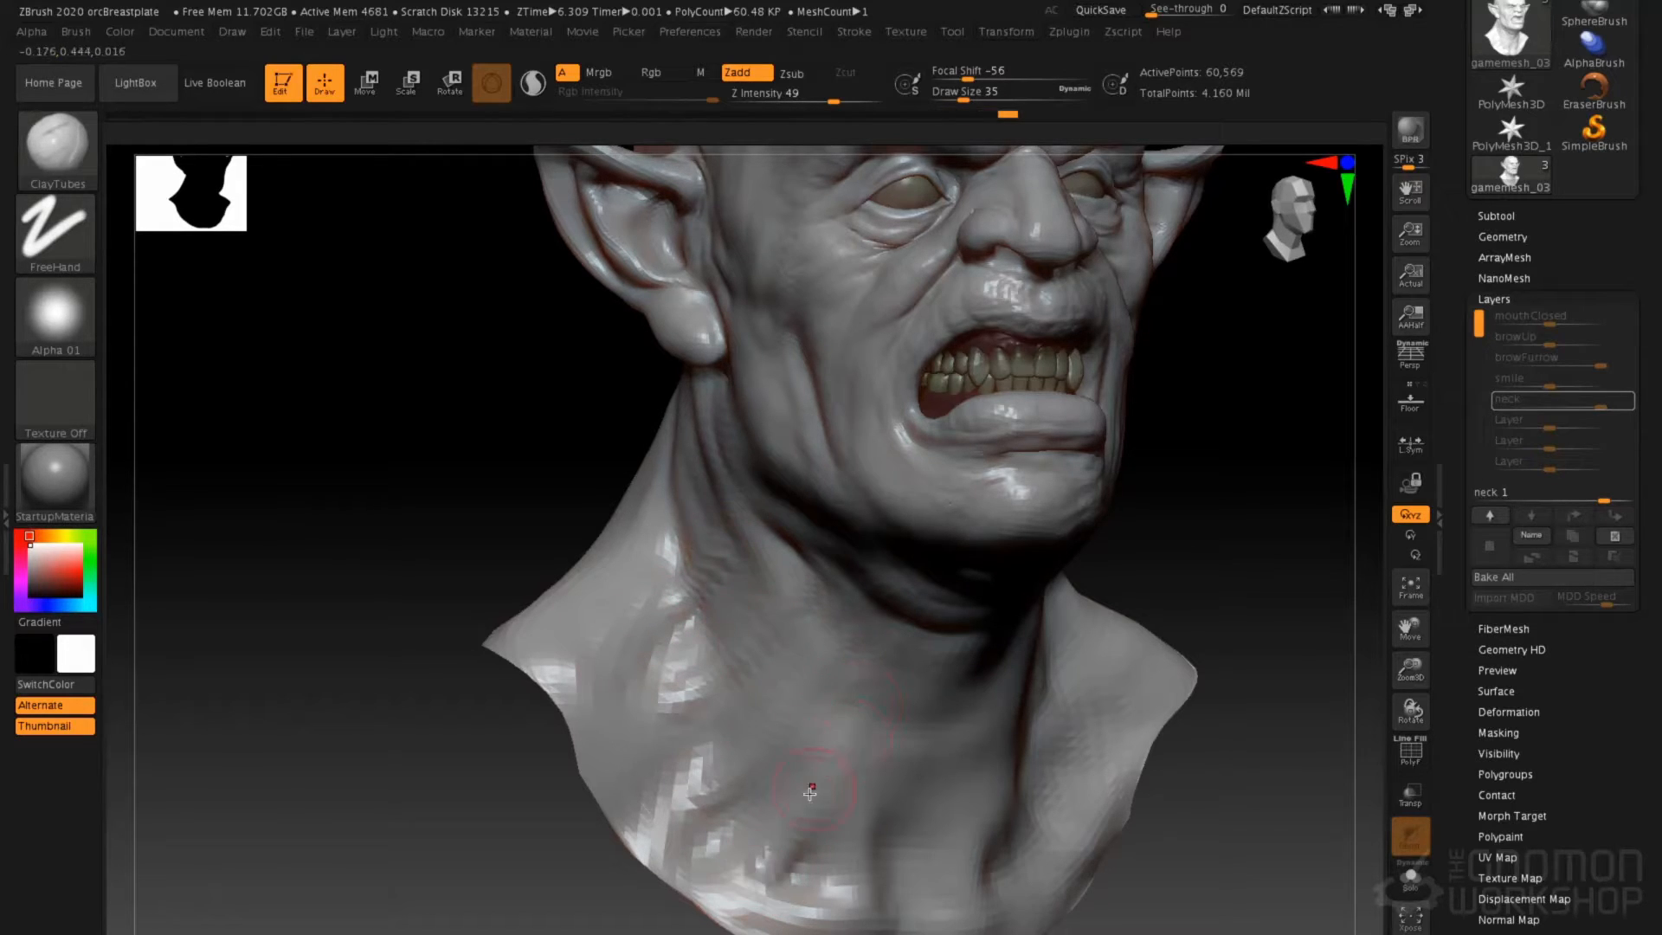
right_click_drag(813, 787, 693, 766)
left_click_drag(1073, 853, 1000, 755)
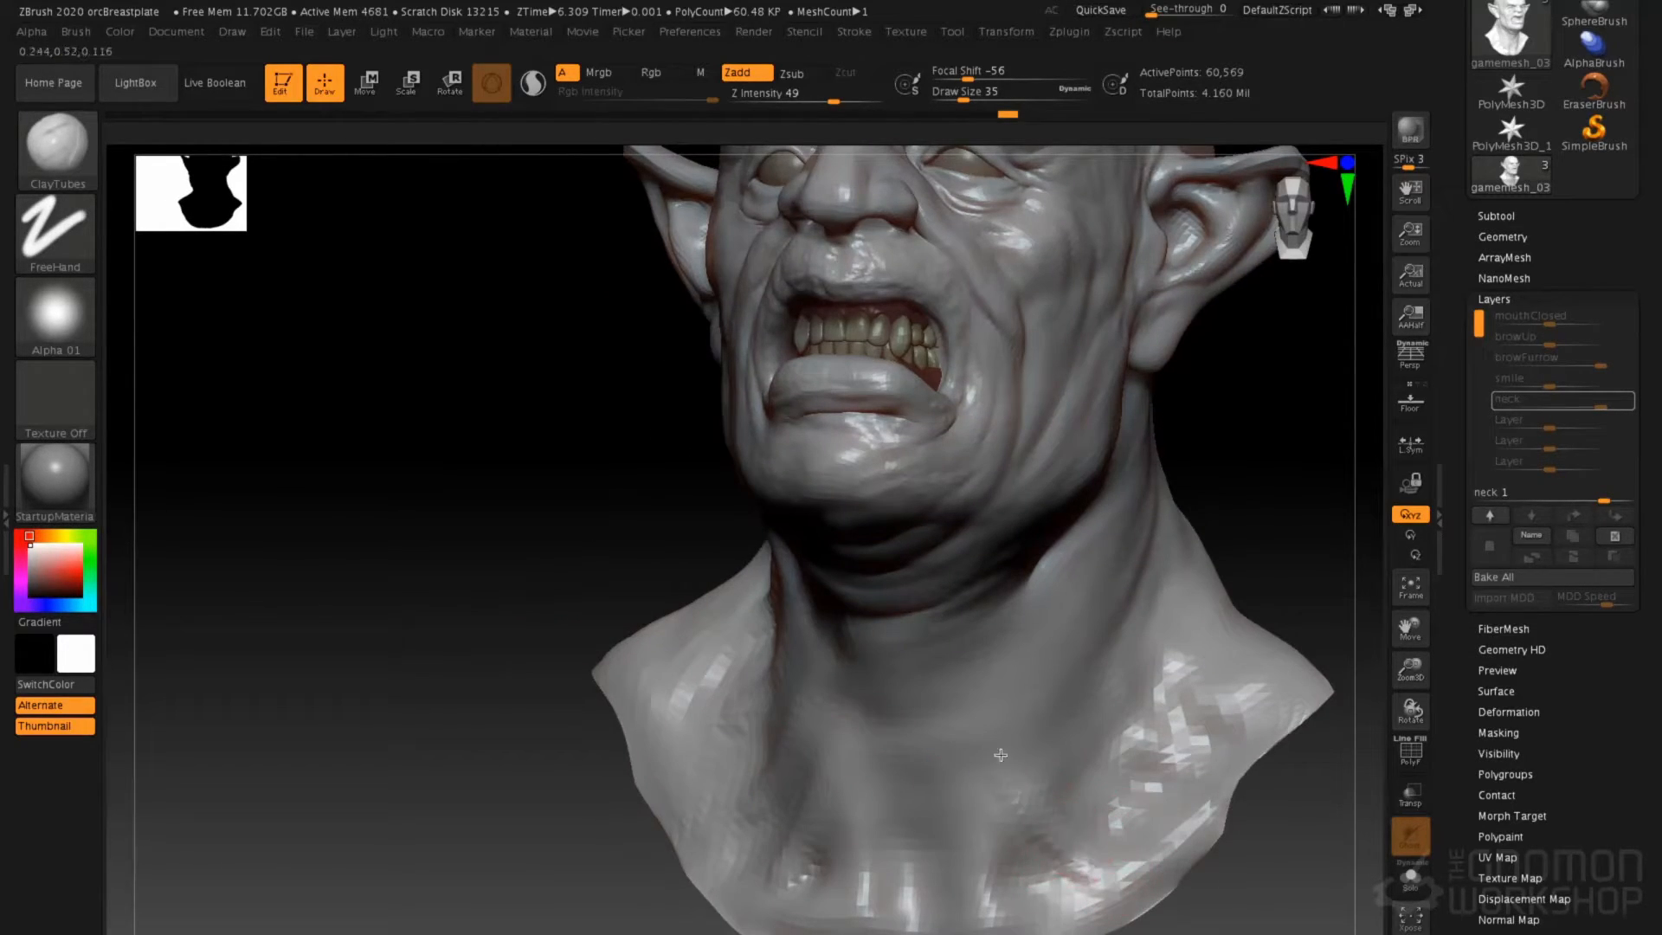
Raise folds on the side of the neck using the Standard brush with Alpha 01, draw size 35 and Z Intensity 25
key("b")
key("s")
key("t")
left_click(83, 341)
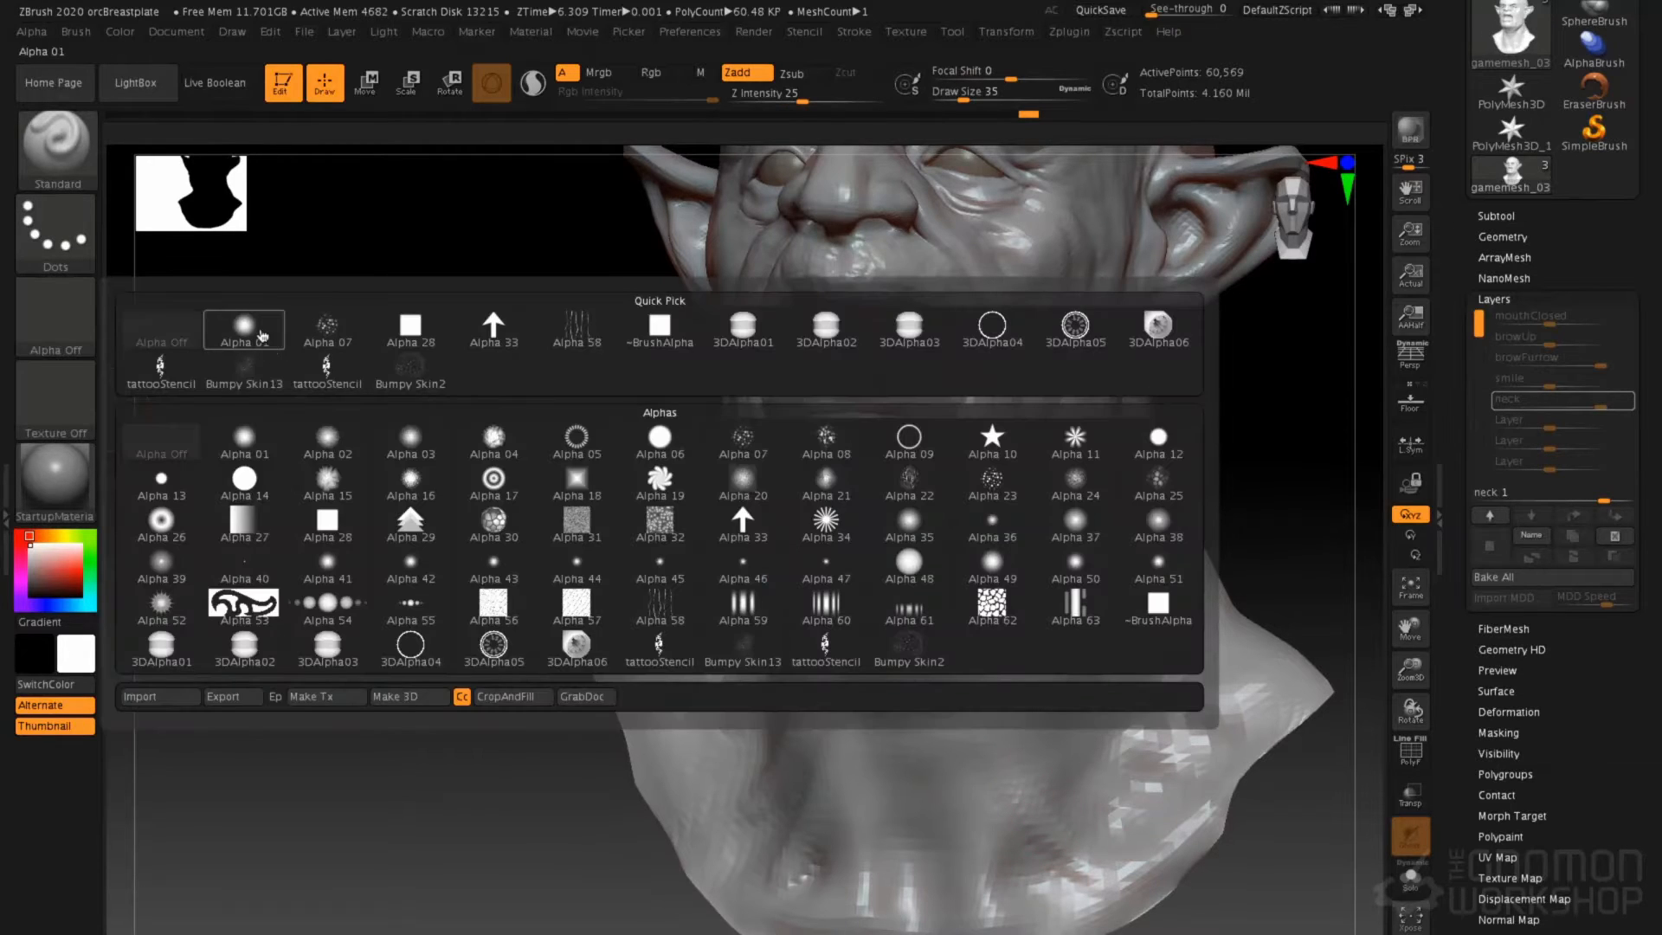
left_click(258, 336)
mouse_move(1105, 648)
left_mouse_down()
mouse_move(1125, 727)
mouse_move(1120, 714)
left_mouse_up()
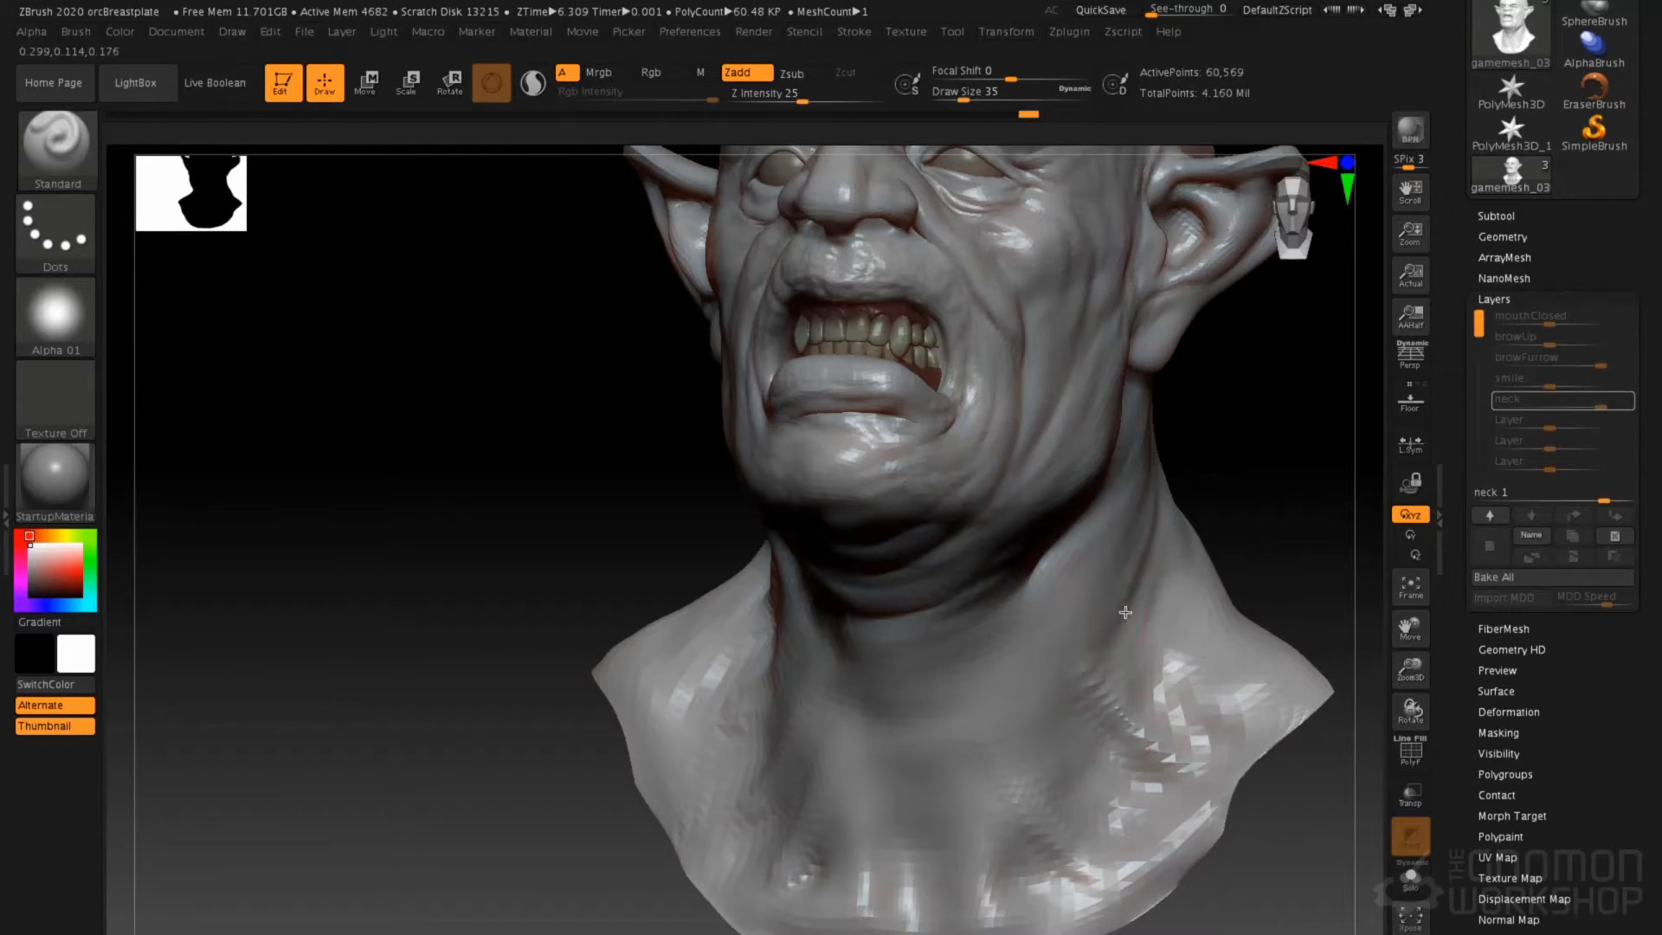
left_click_drag(1127, 613, 1207, 729)
Go up one subdivision level and strengthen the tendon folds from the neck to the collarbone on the orc's right side
right_click_drag(874, 659, 987, 662)
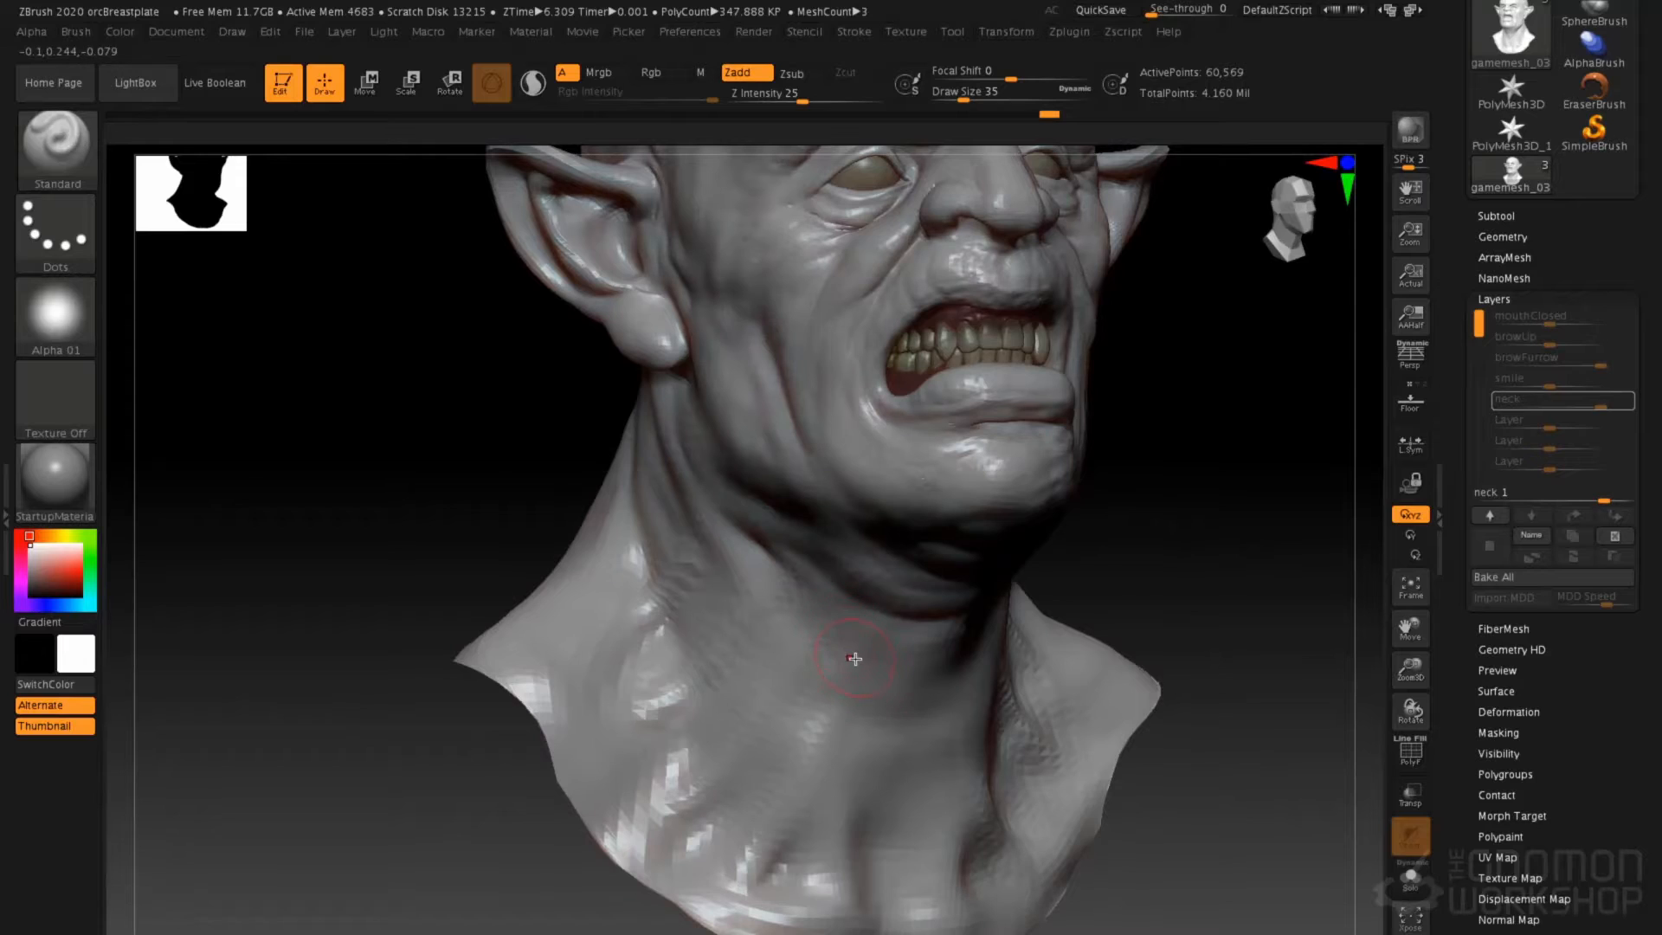
key("d")
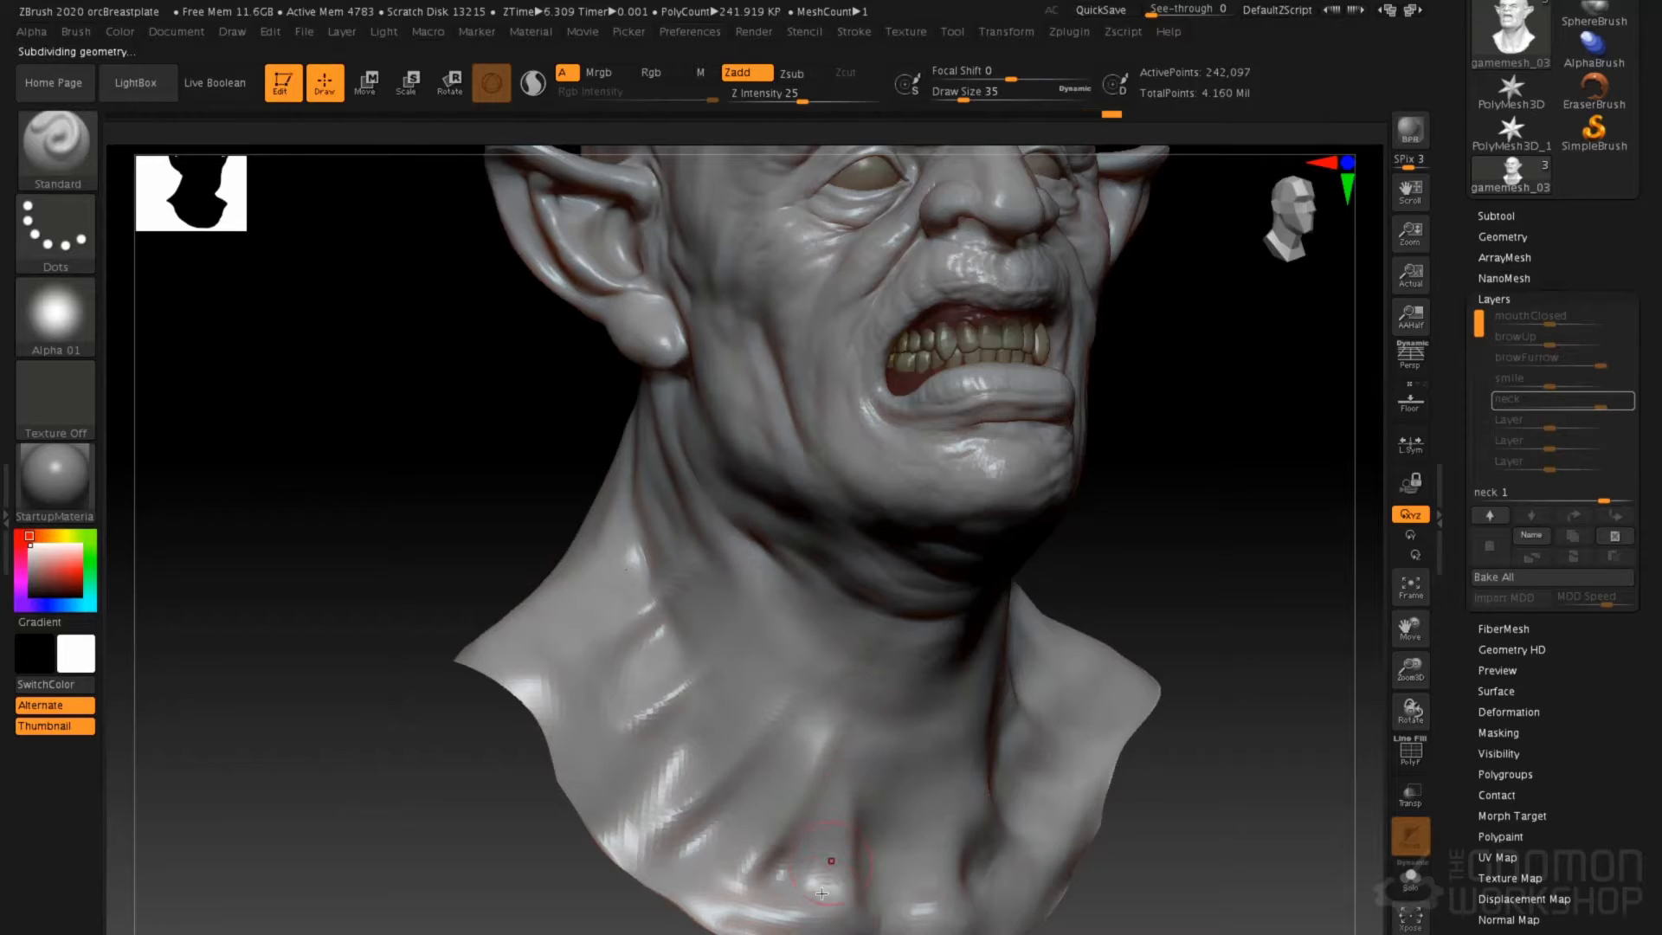
left_click_drag(739, 811, 687, 838)
left_click_drag(696, 734, 646, 795)
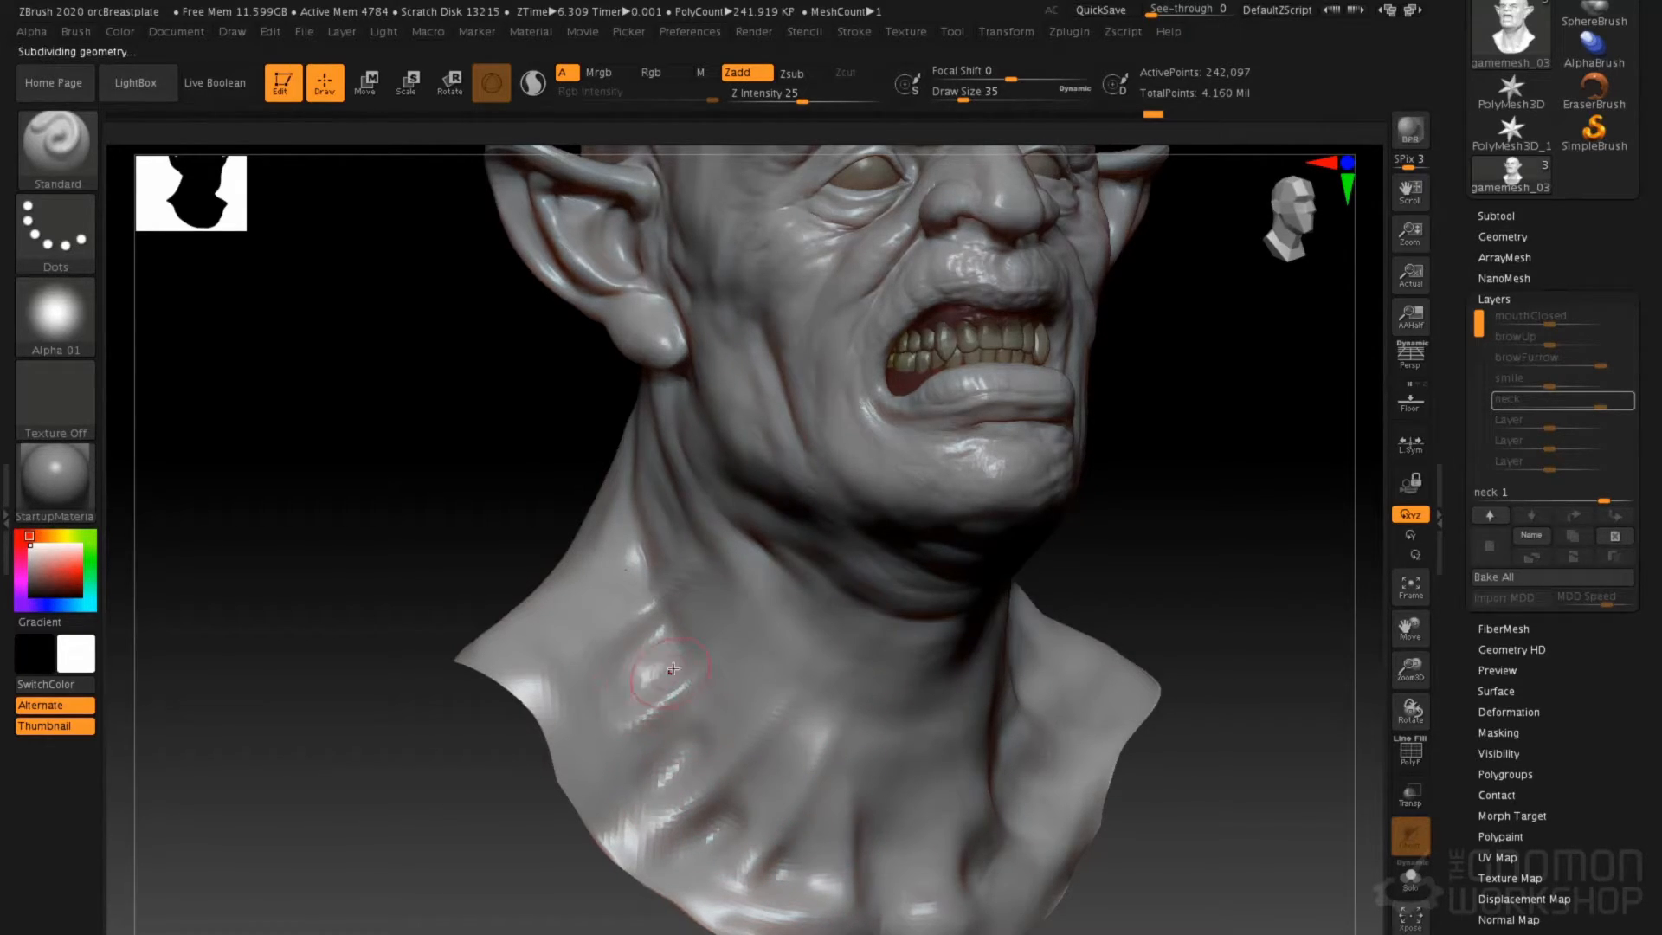
left_click_drag(673, 669, 624, 699)
Sculpt matching strained folds on the orc's left side, from the collarbone up to below the jaw and ear
right_click_drag(691, 642, 511, 649)
mouse_move(1042, 803)
left_mouse_down()
mouse_move(1132, 724)
mouse_move(1092, 735)
left_mouse_up()
left_click_drag(973, 605, 961, 570)
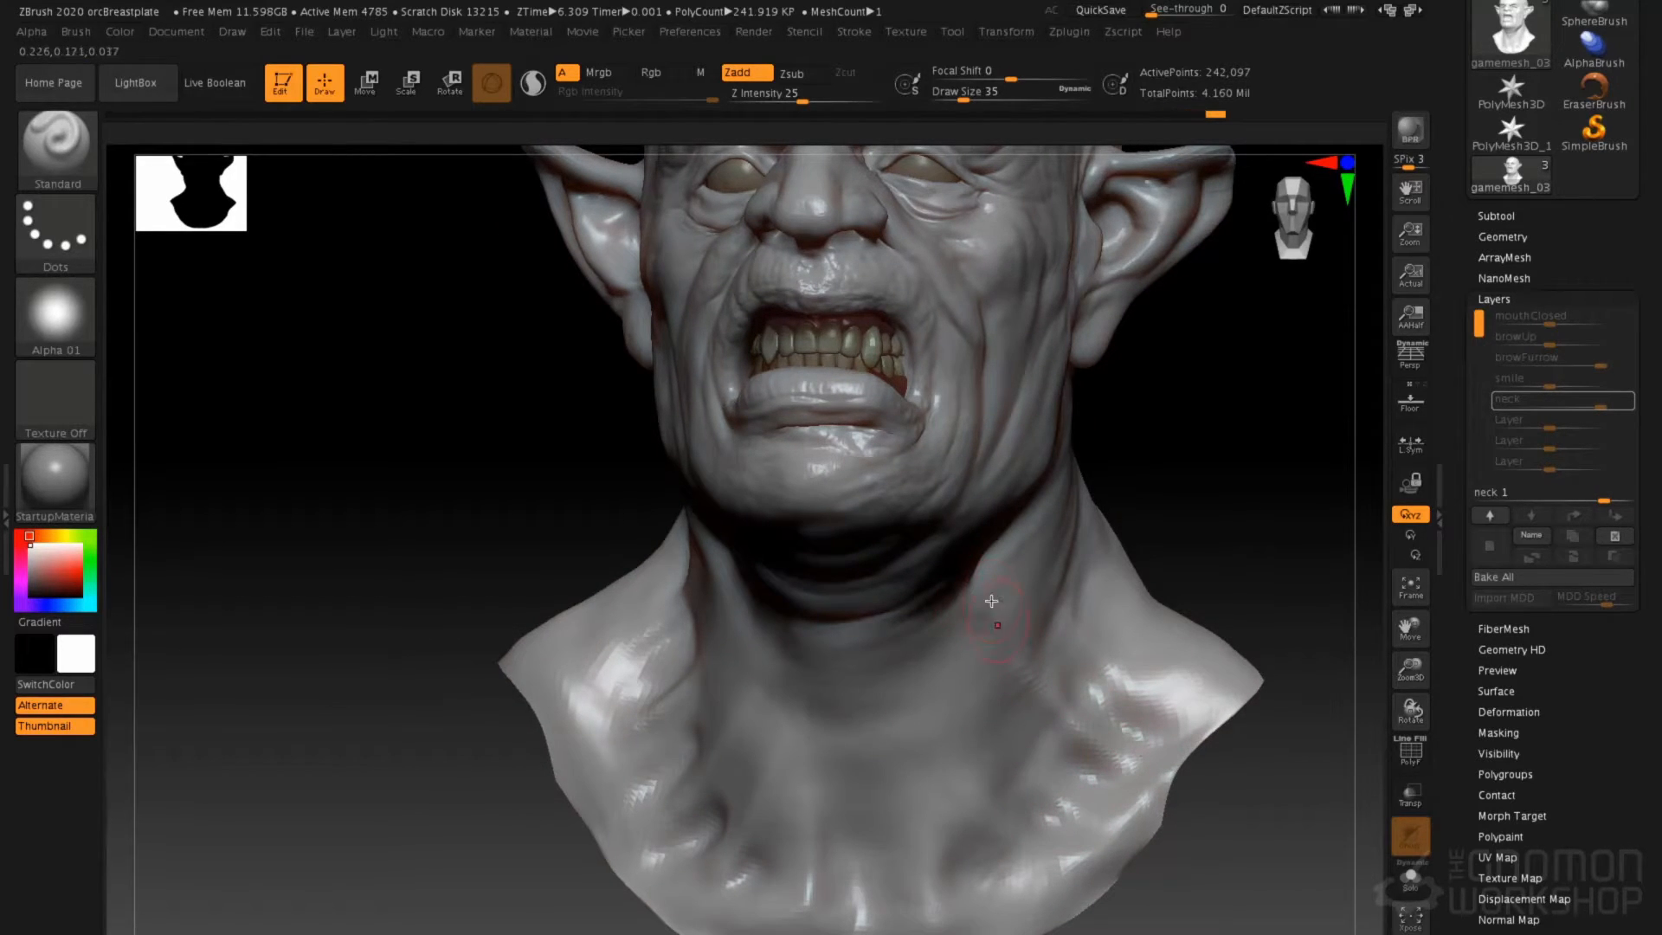
right_click_drag(1000, 604, 844, 599)
left_click_drag(873, 649, 864, 607)
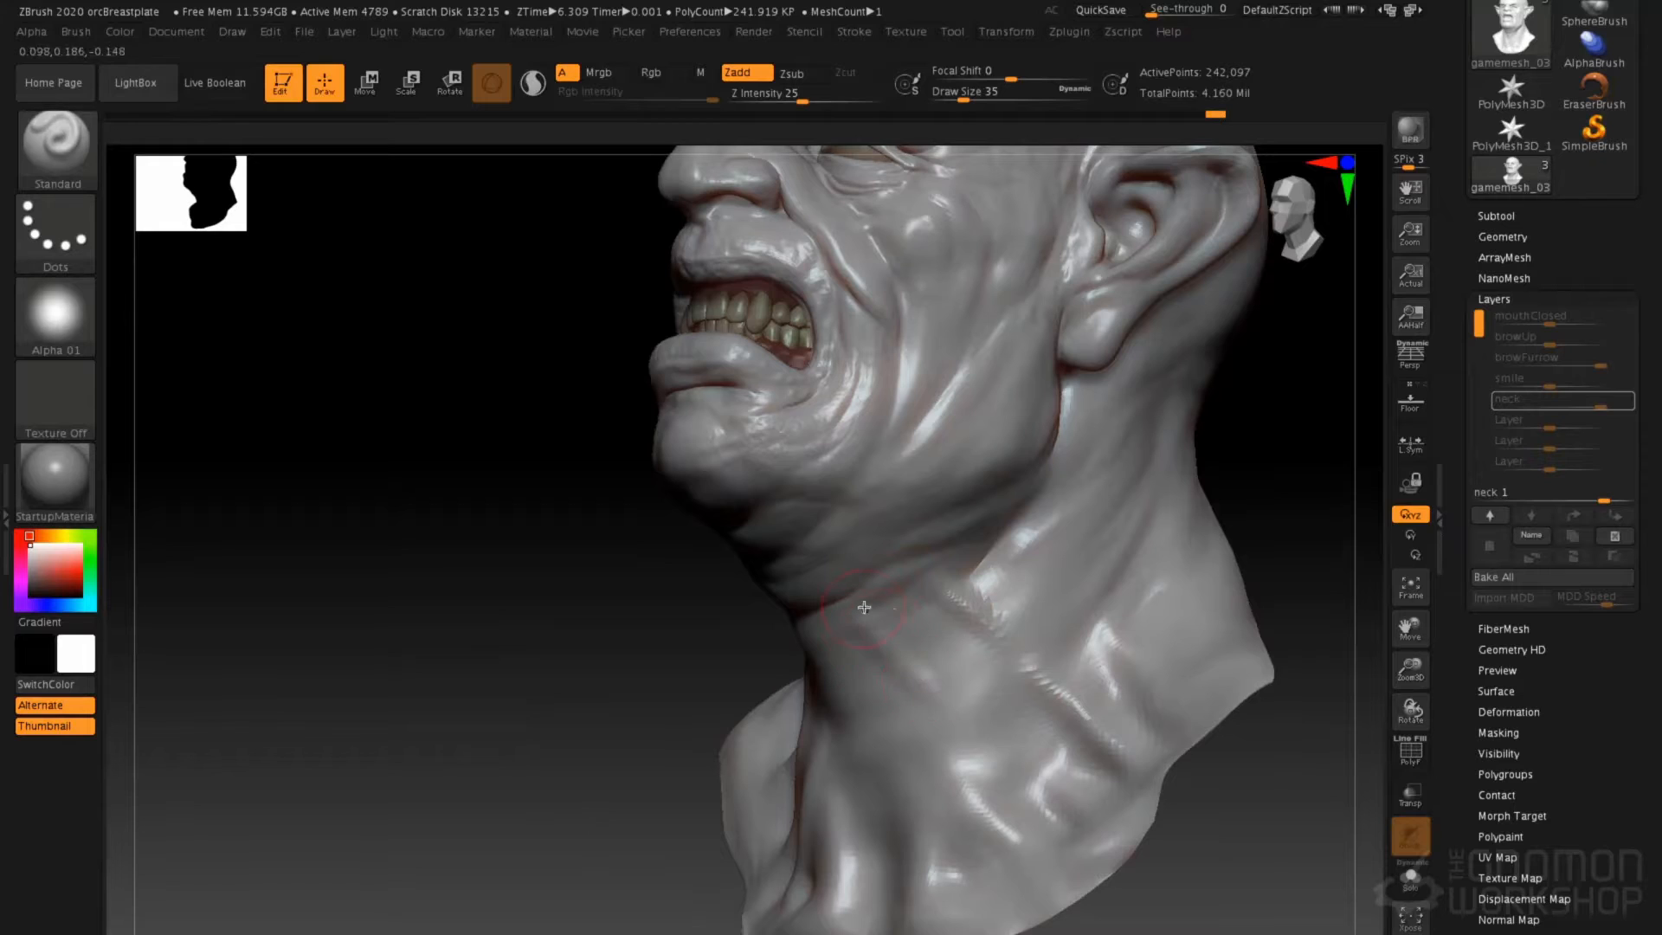
left_click_drag(1029, 480, 1070, 557)
Smooth the new folds on the neck side and restore the head's highest subdivision level
key("shift")
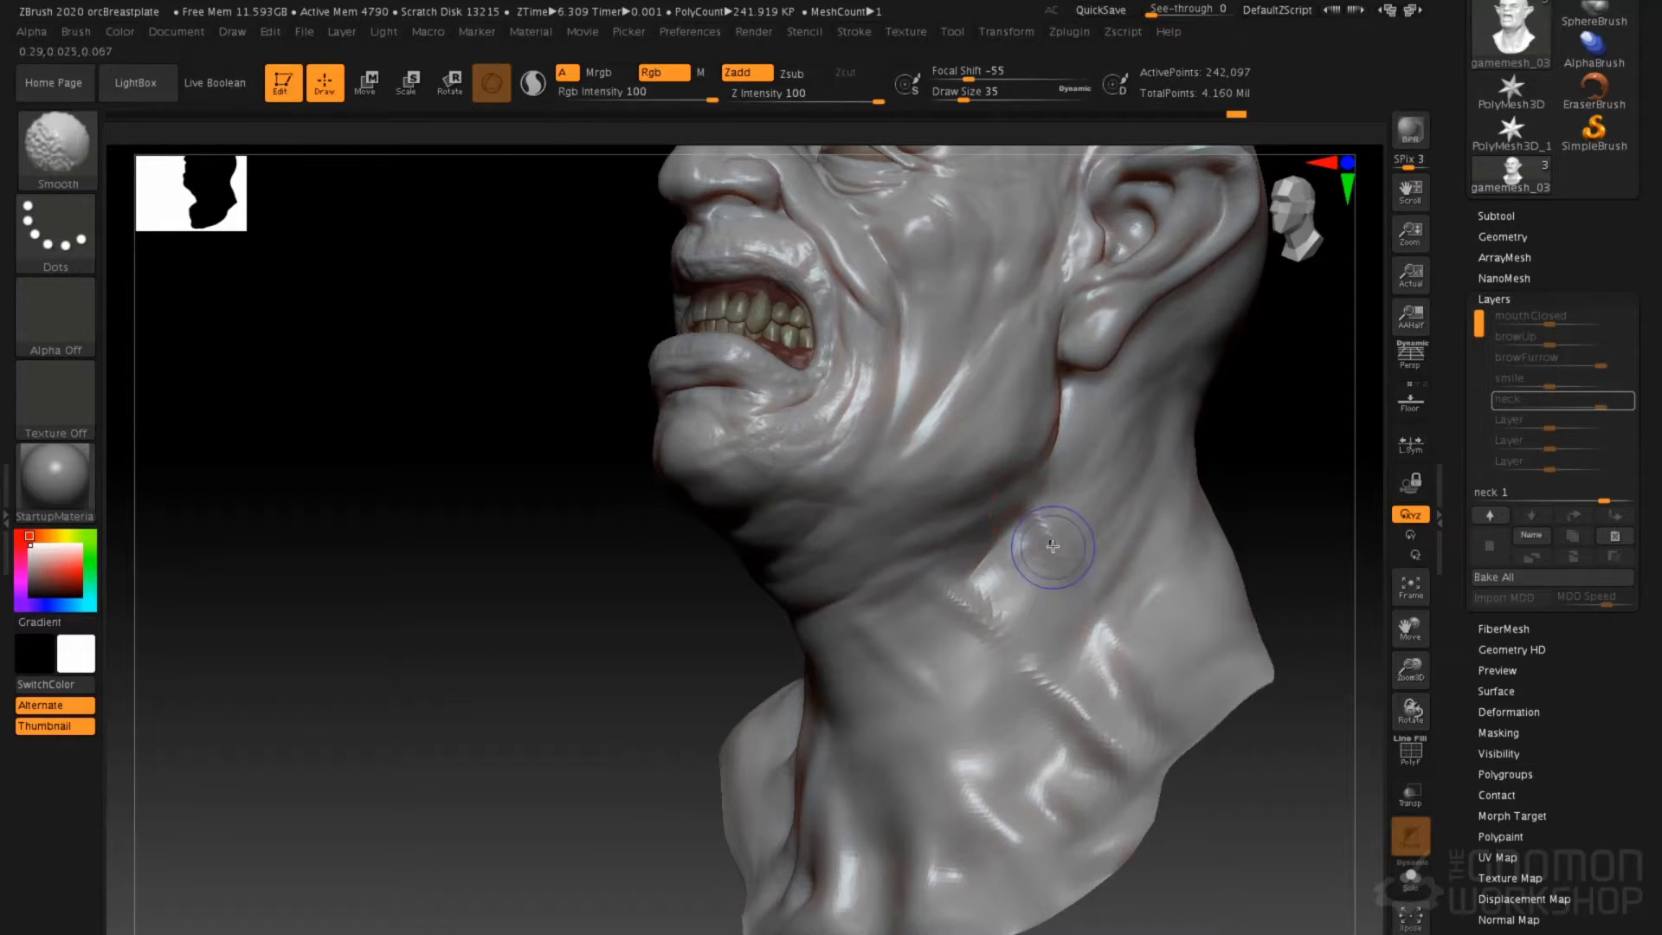
left_click_drag(1029, 683, 987, 687, "shift")
key("d")
right_click_drag(917, 662, 1125, 686)
mouse_move(938, 704)
right_mouse_down()
mouse_move(934, 766)
mouse_move(782, 865)
right_mouse_up()
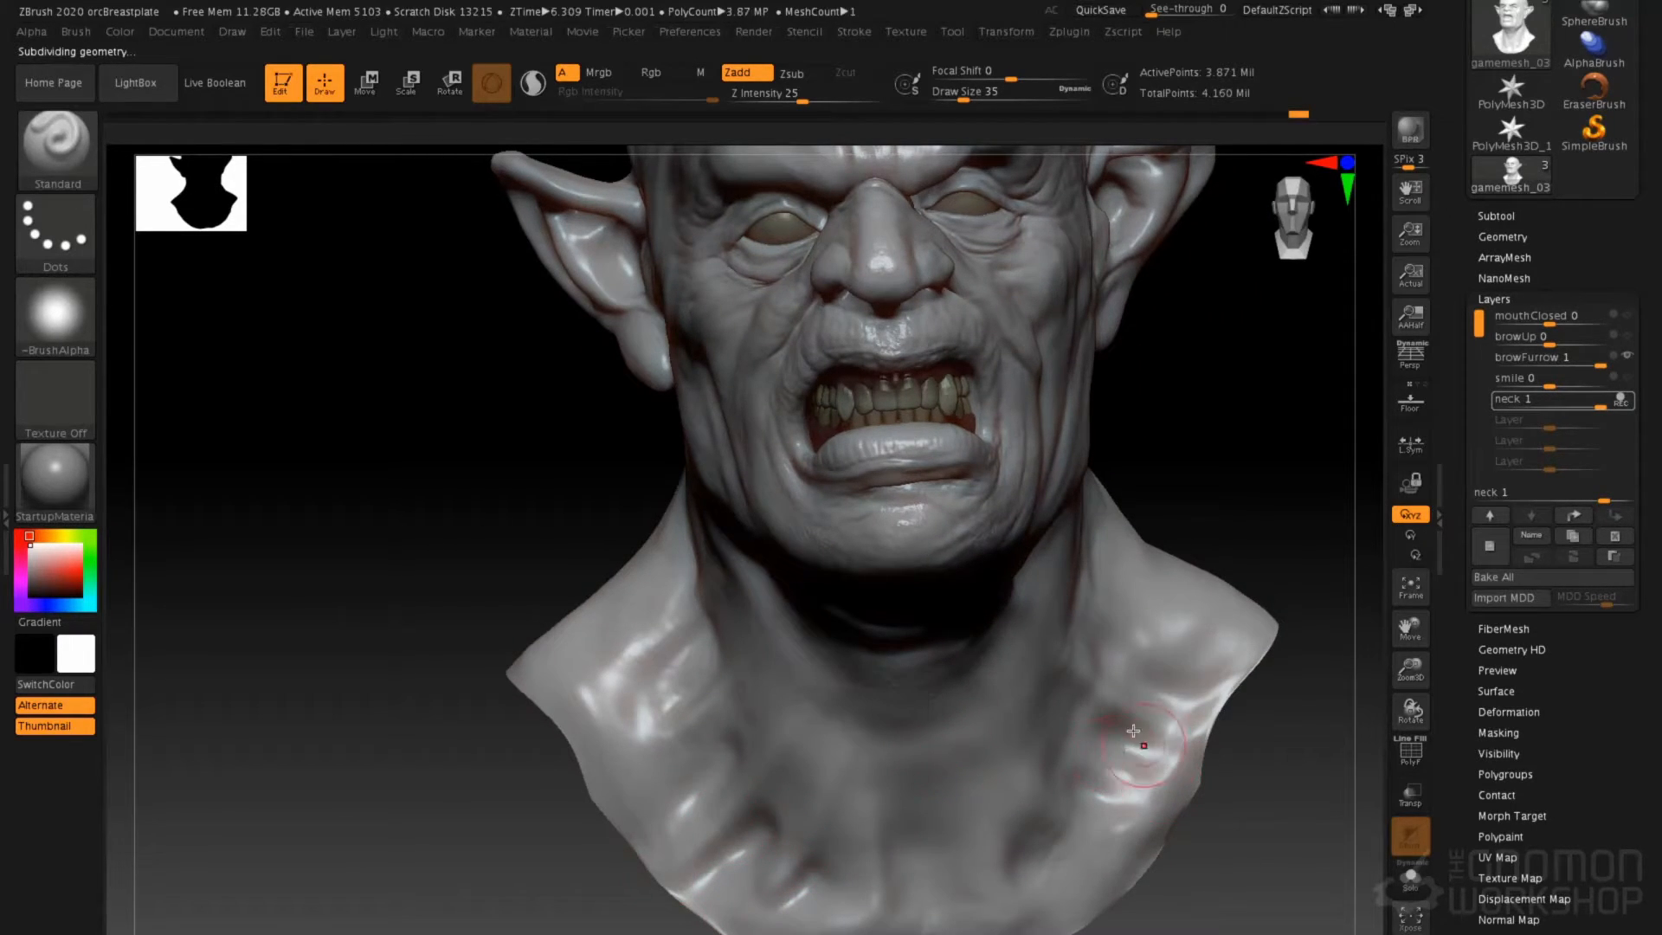
Stop recording the neck layer and set its intensity to 0
left_click(1620, 401)
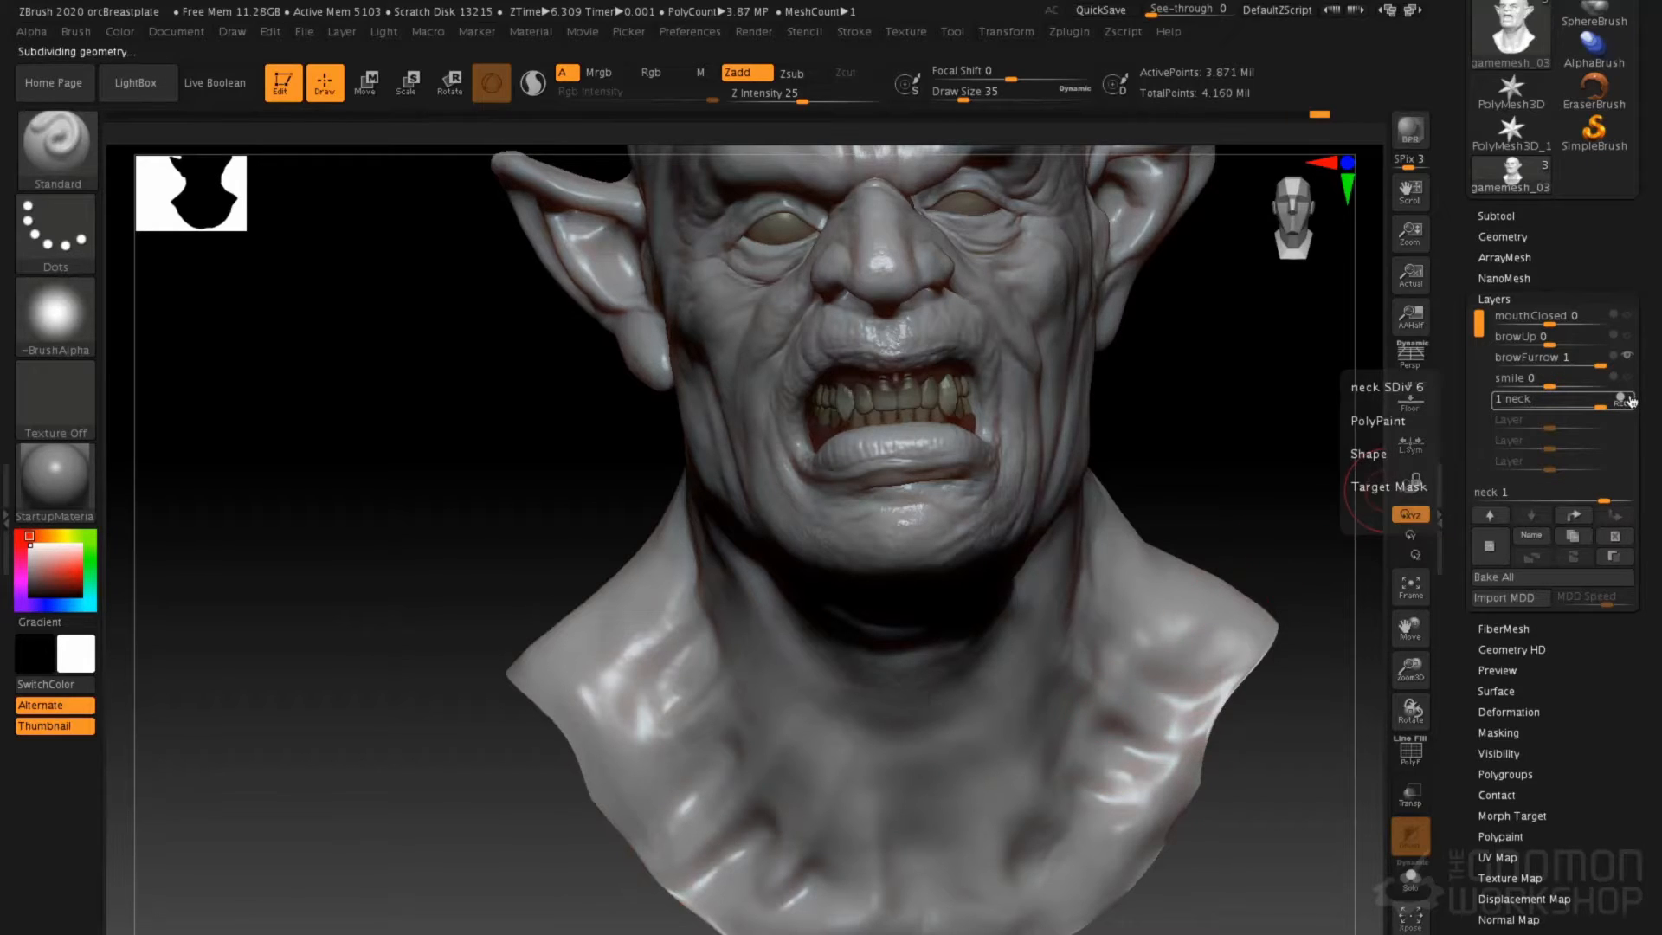
left_click_drag(1600, 401, 1643, 421)
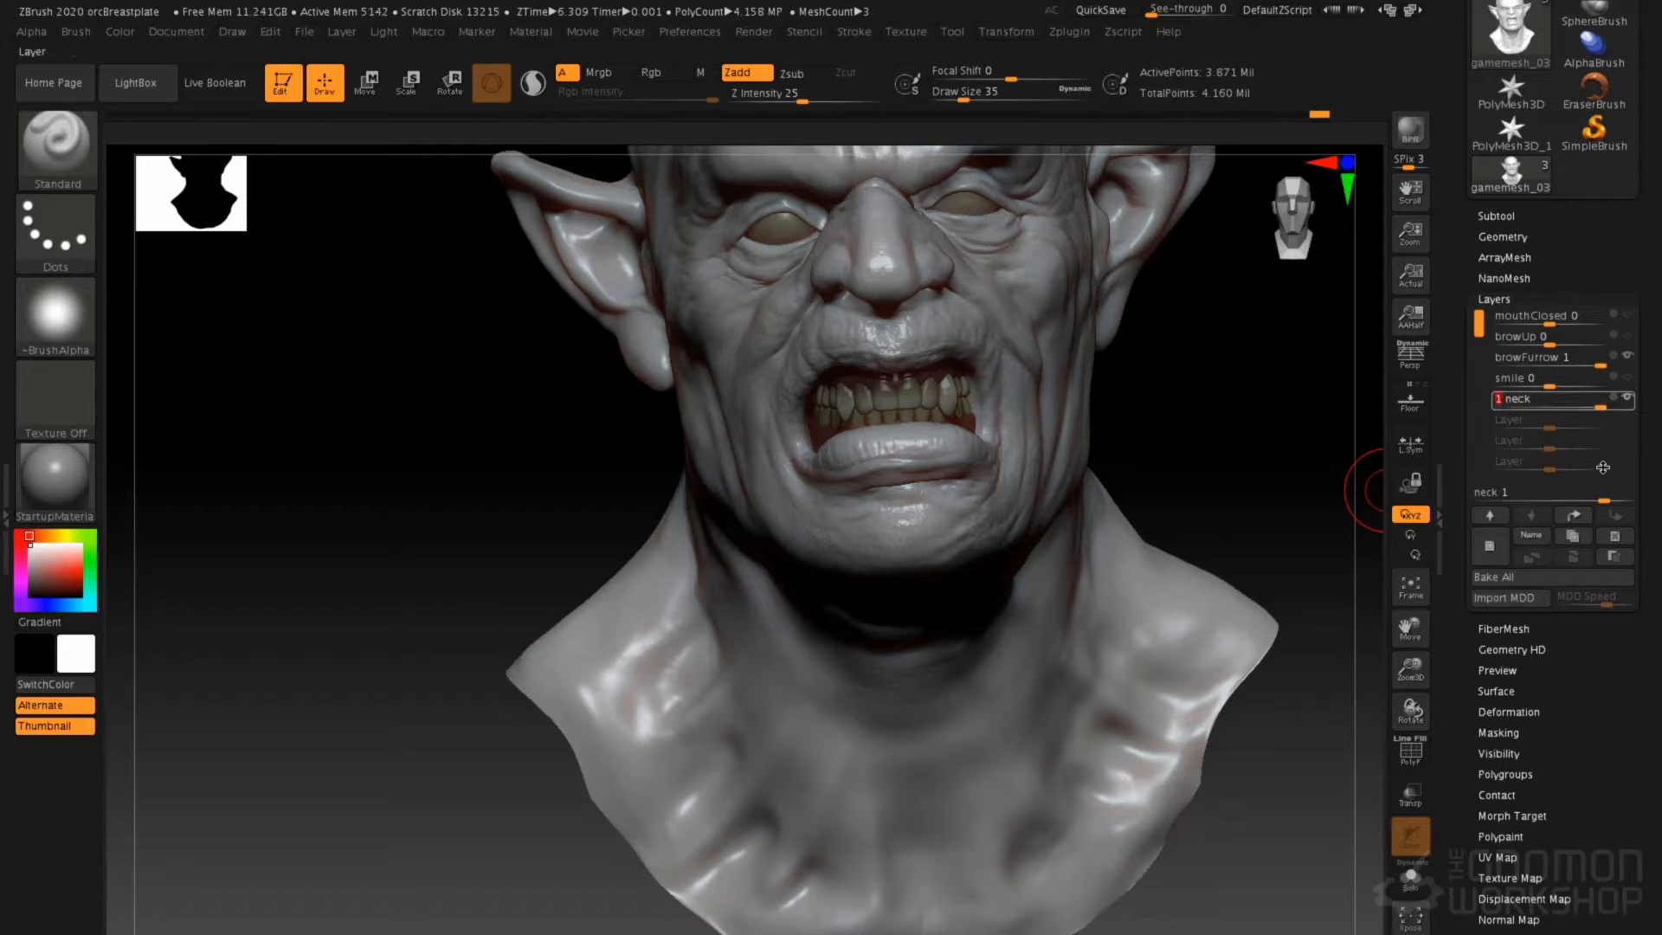
left_click_drag(1148, 494, 1206, 489, "alt")
mouse_move(1597, 400)
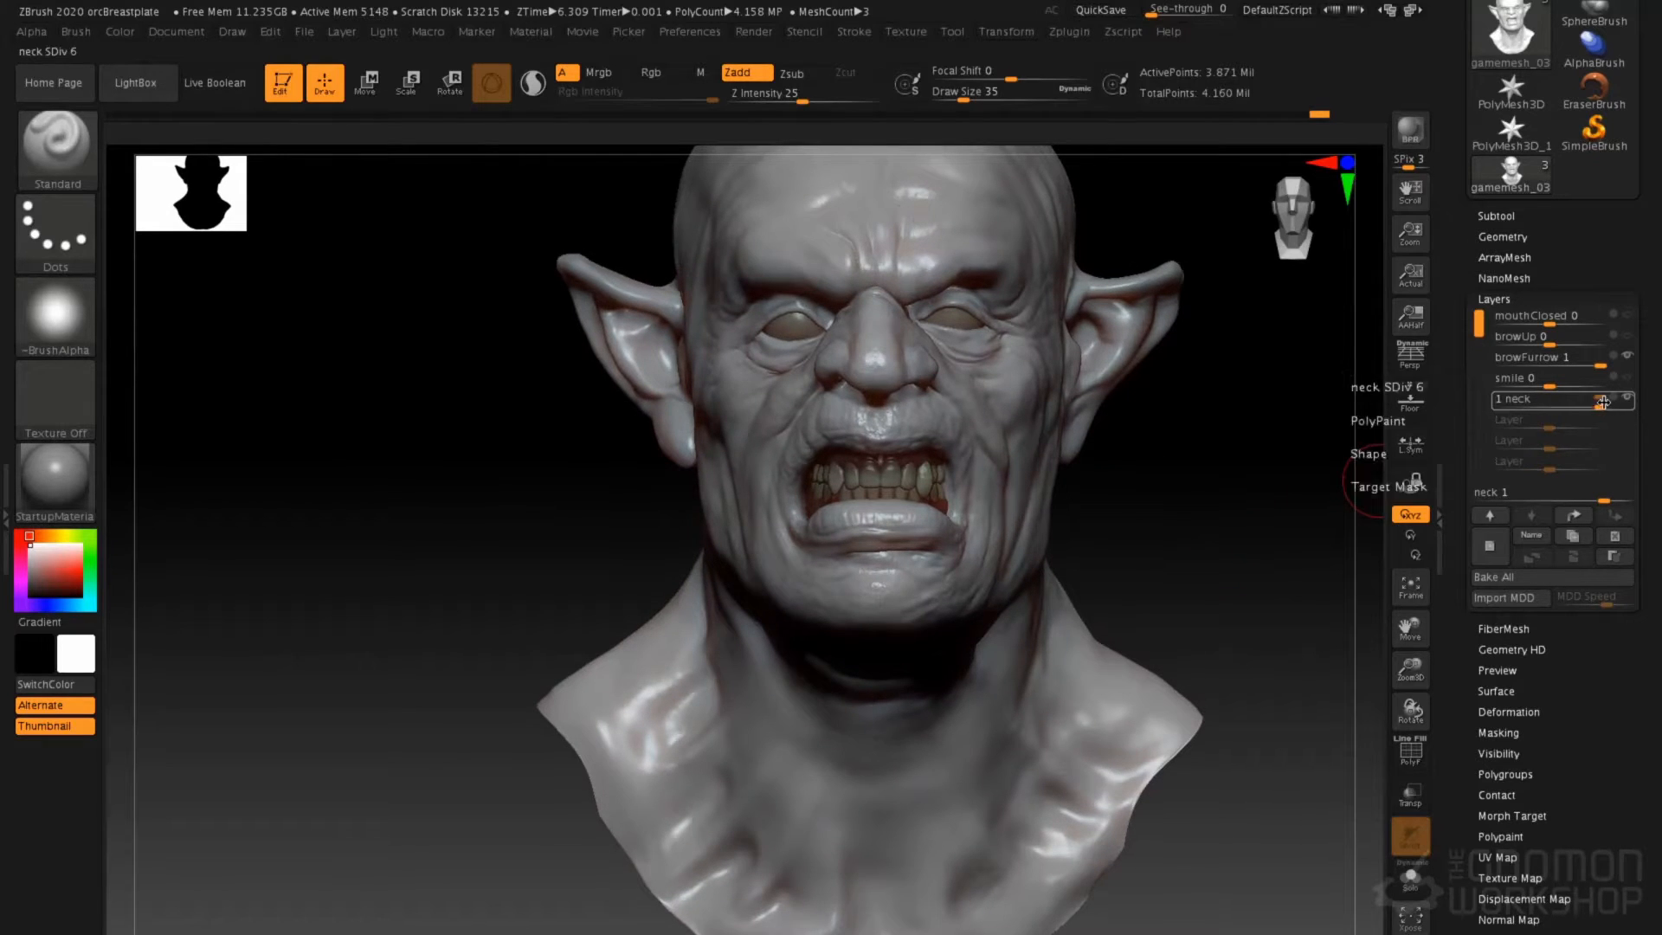
left_click(1596, 401)
type("0")
key("Return")
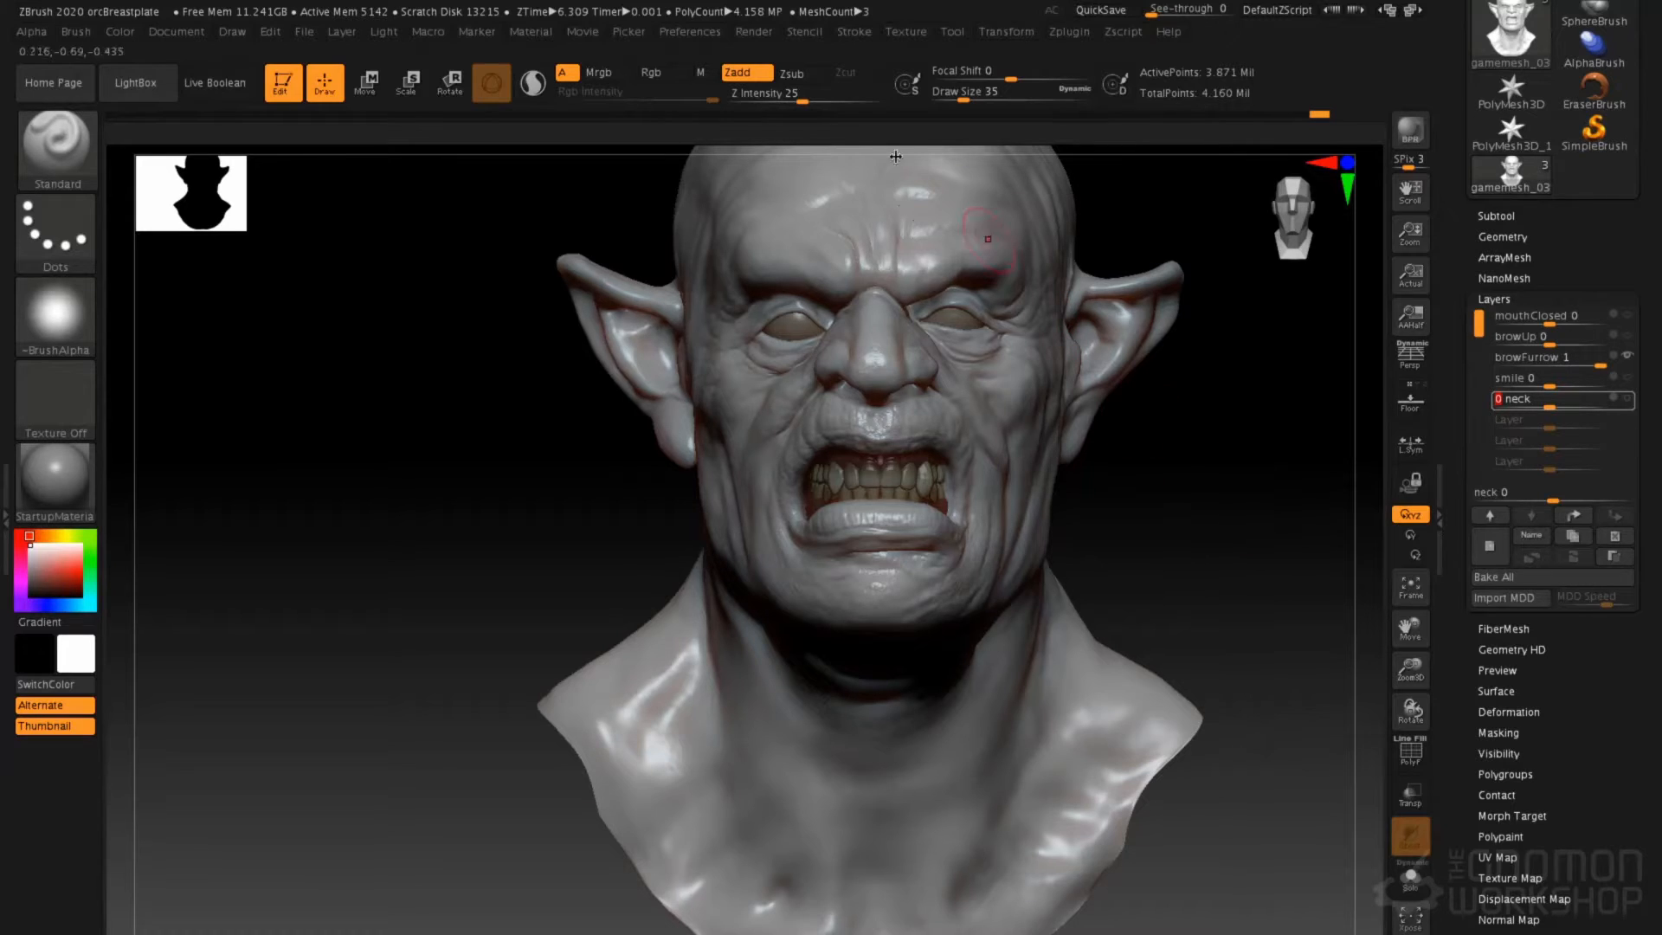
Show the movie timeline above the canvas
left_click(588, 35)
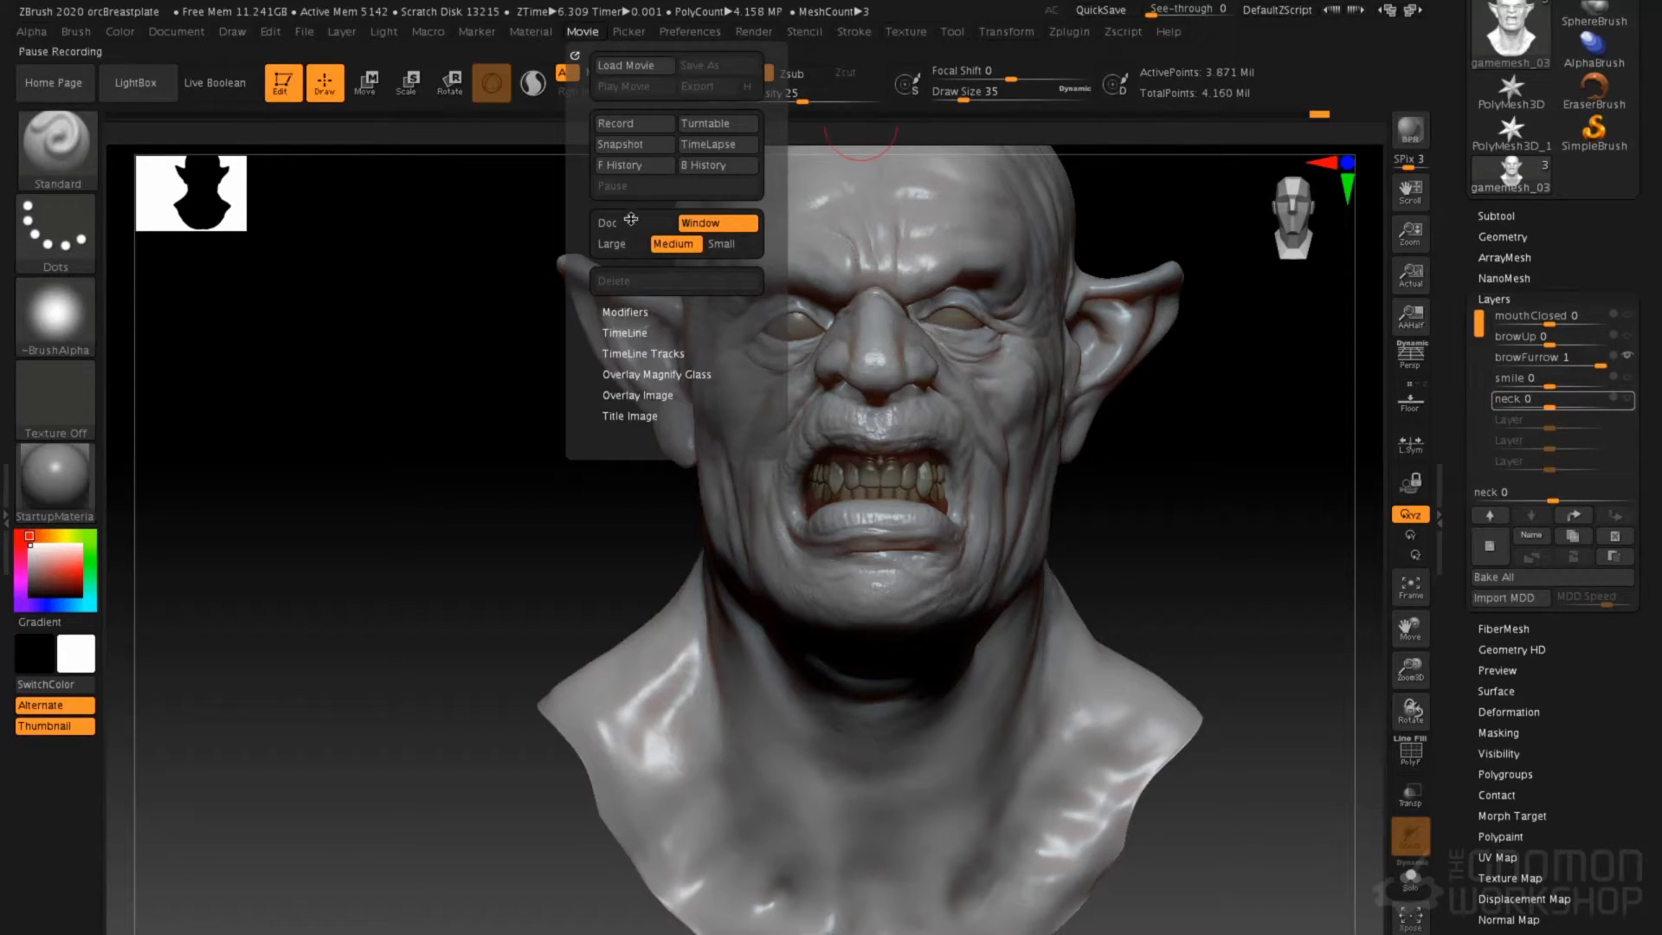
left_click(629, 333)
left_click(622, 371)
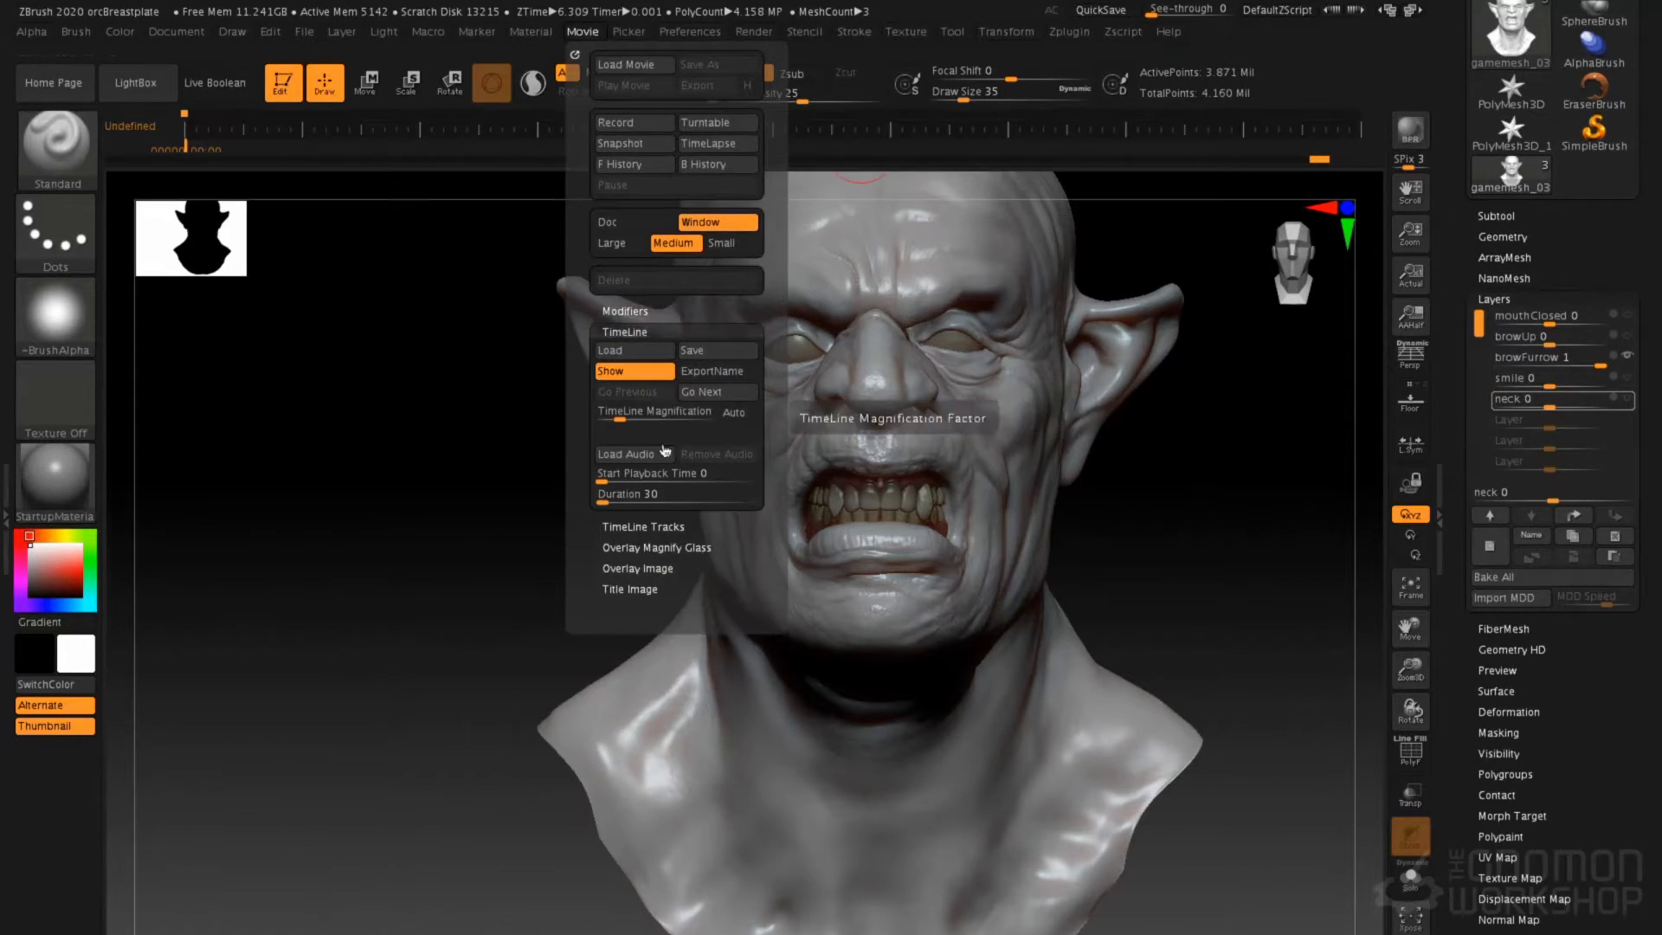
Add a keyframe on the Camera track and return the timeline to 0 seconds
left_click_drag(324, 443, 238, 458)
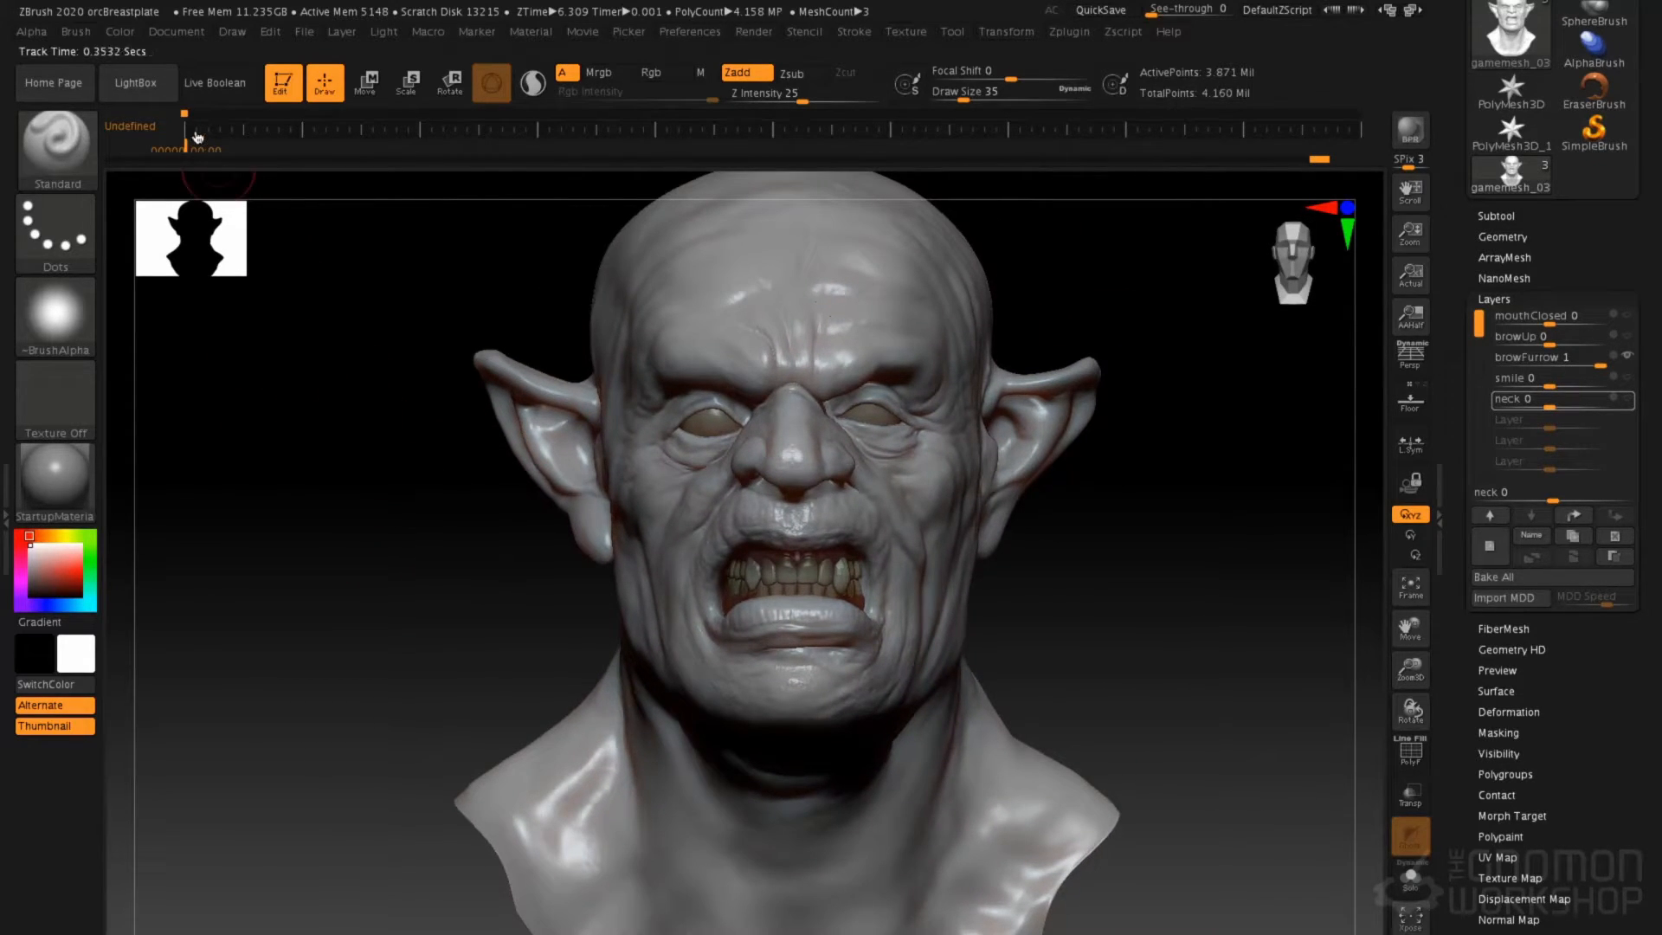
left_click(534, 130)
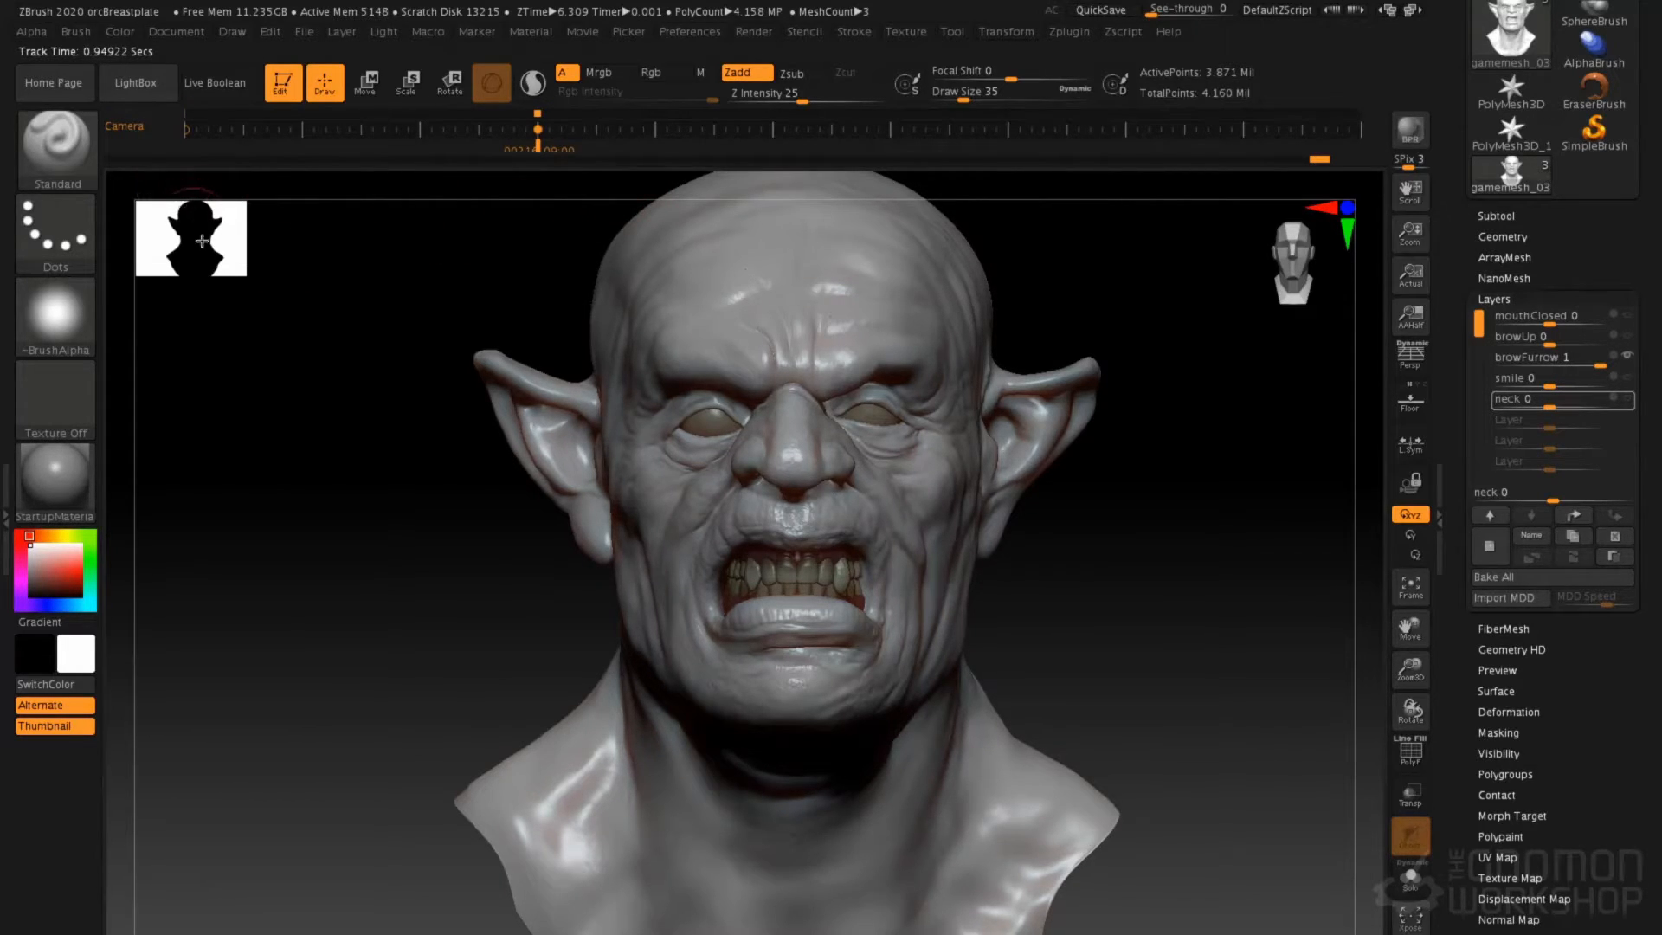
left_click_drag(539, 147, 174, 146)
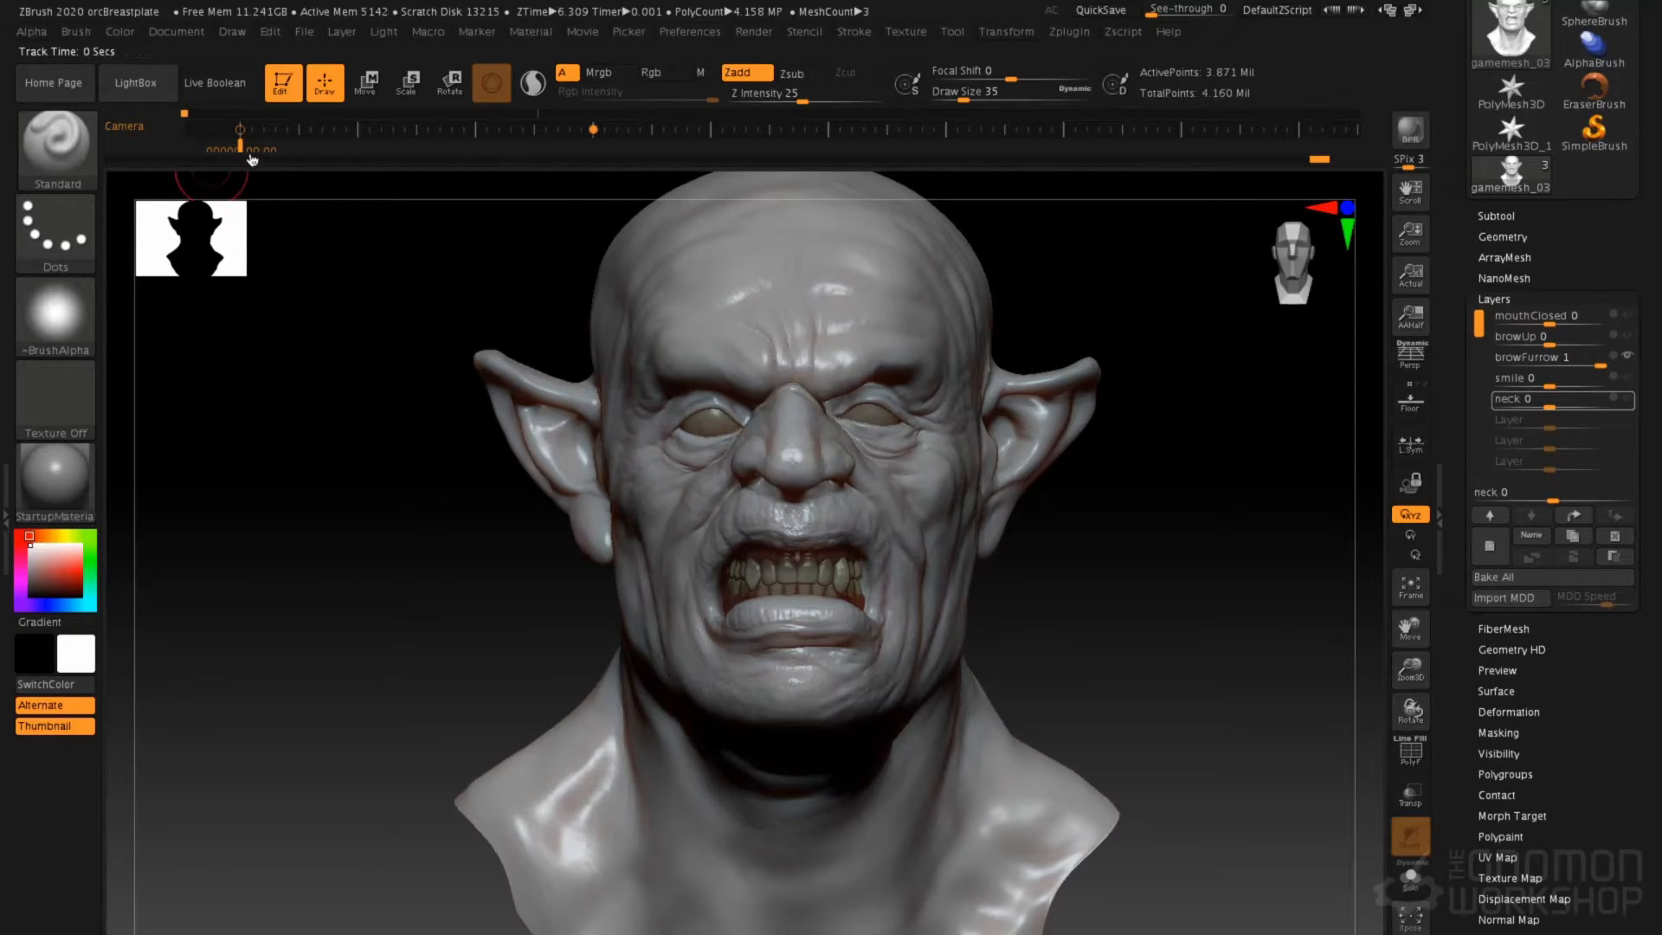
Set the mouthClosed layer's intensity to 1 and the browFurrow layer's intensity to 0
left_click(1552, 317)
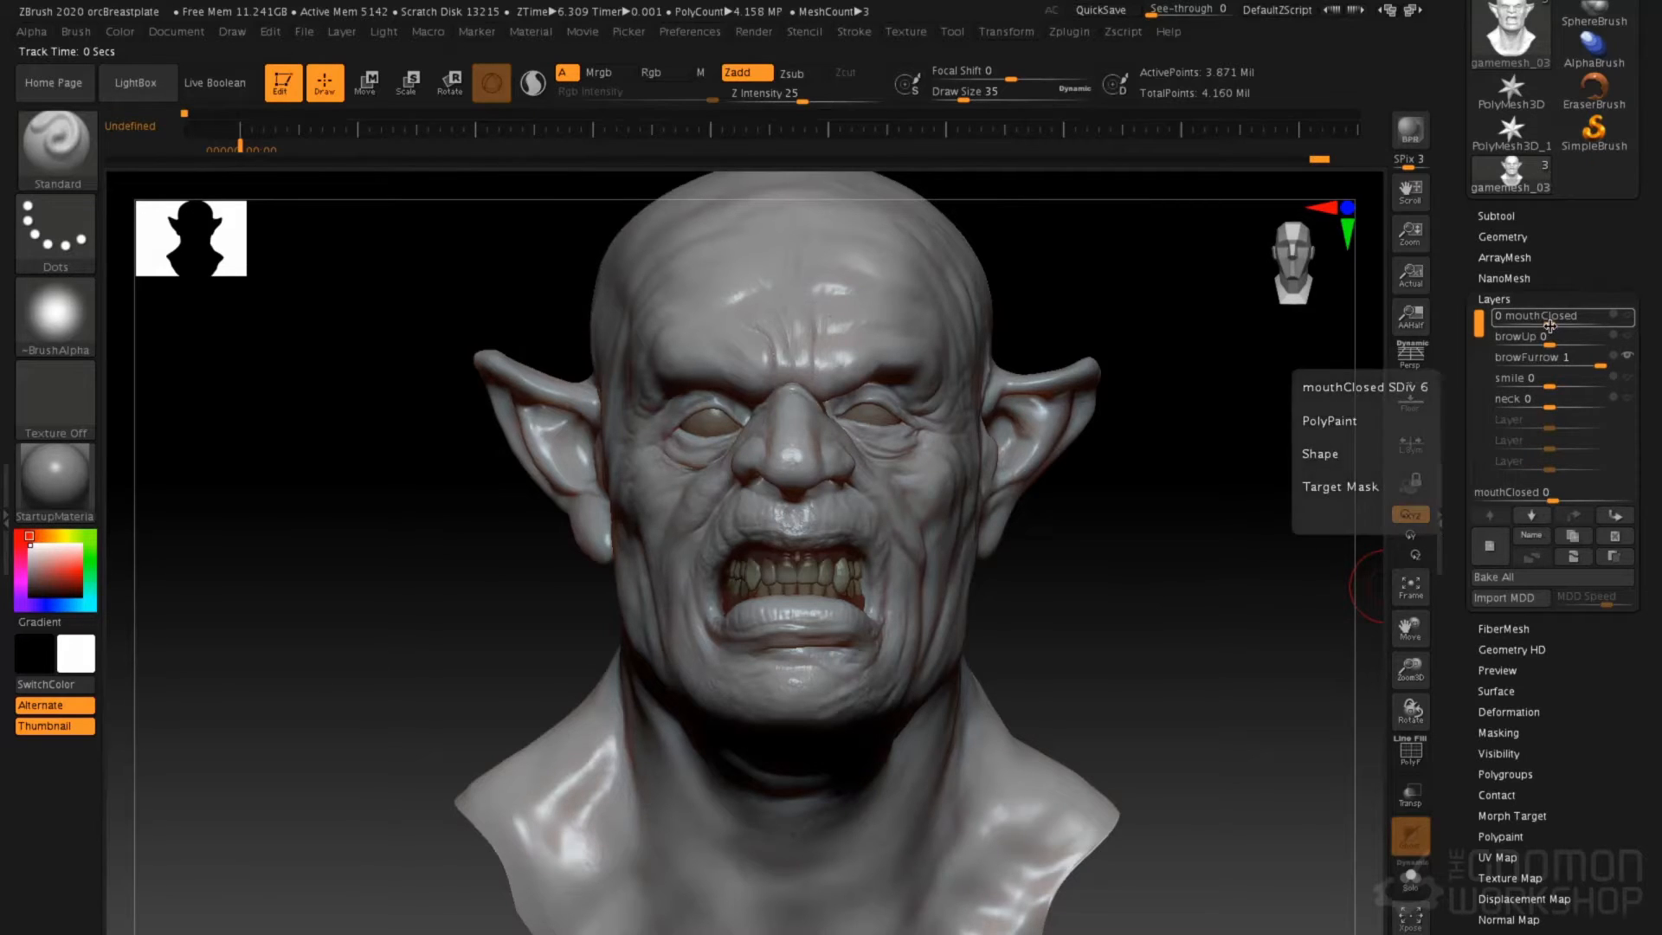
type("1")
key("Return")
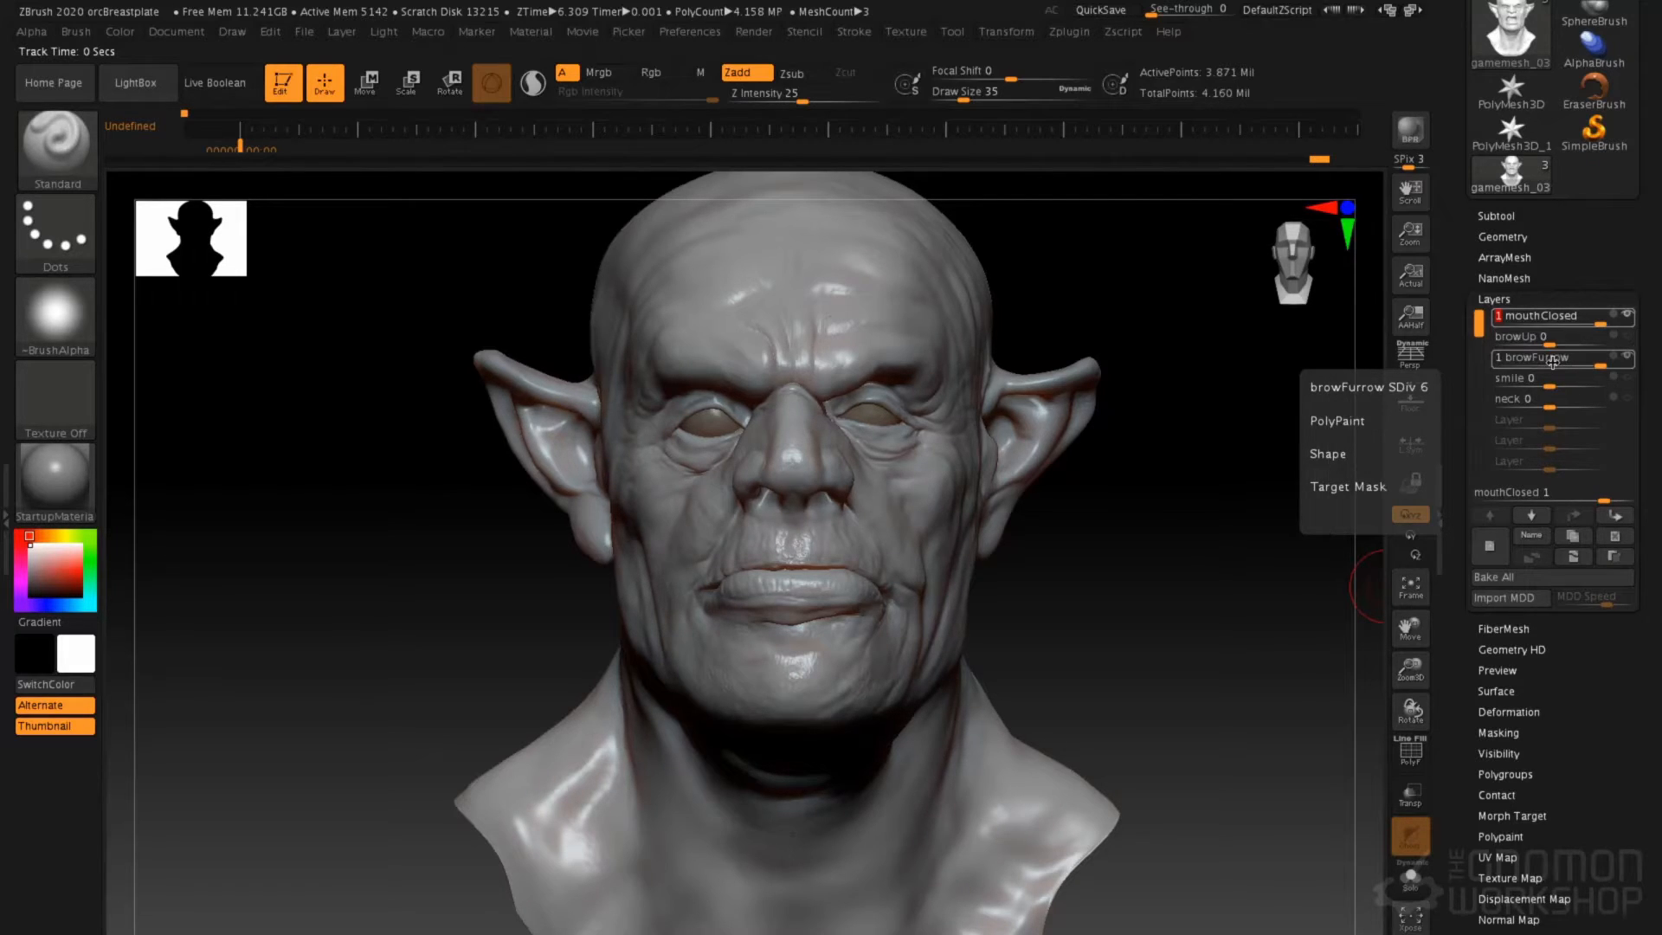
left_click(1557, 360)
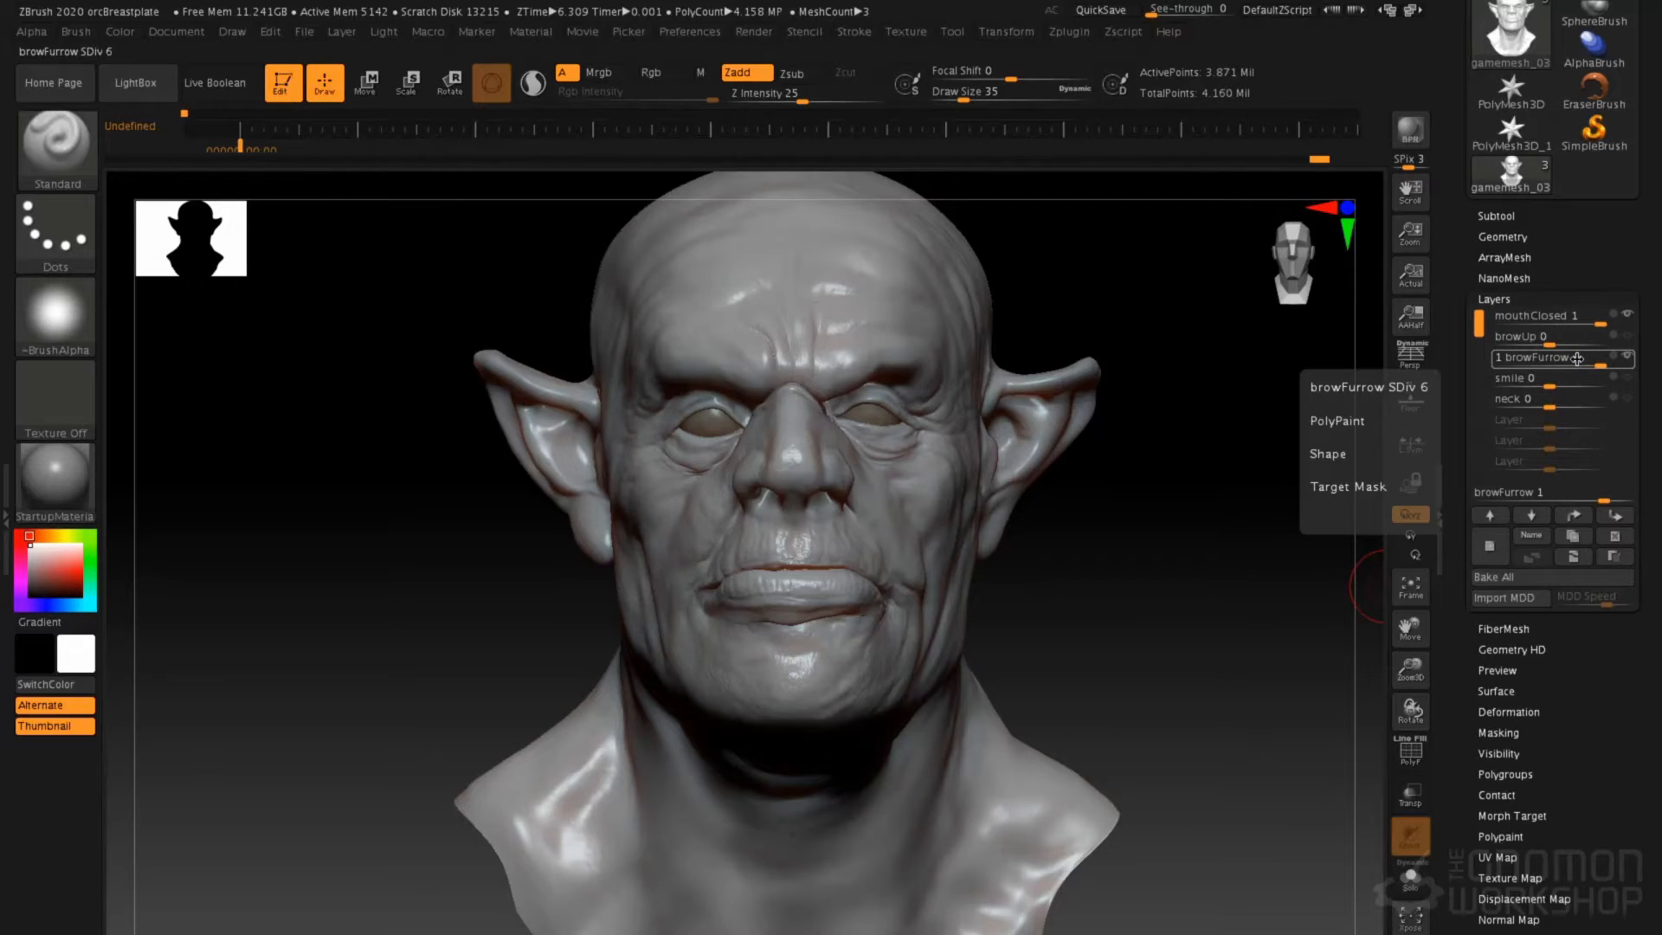
left_click(1579, 363)
key("Return")
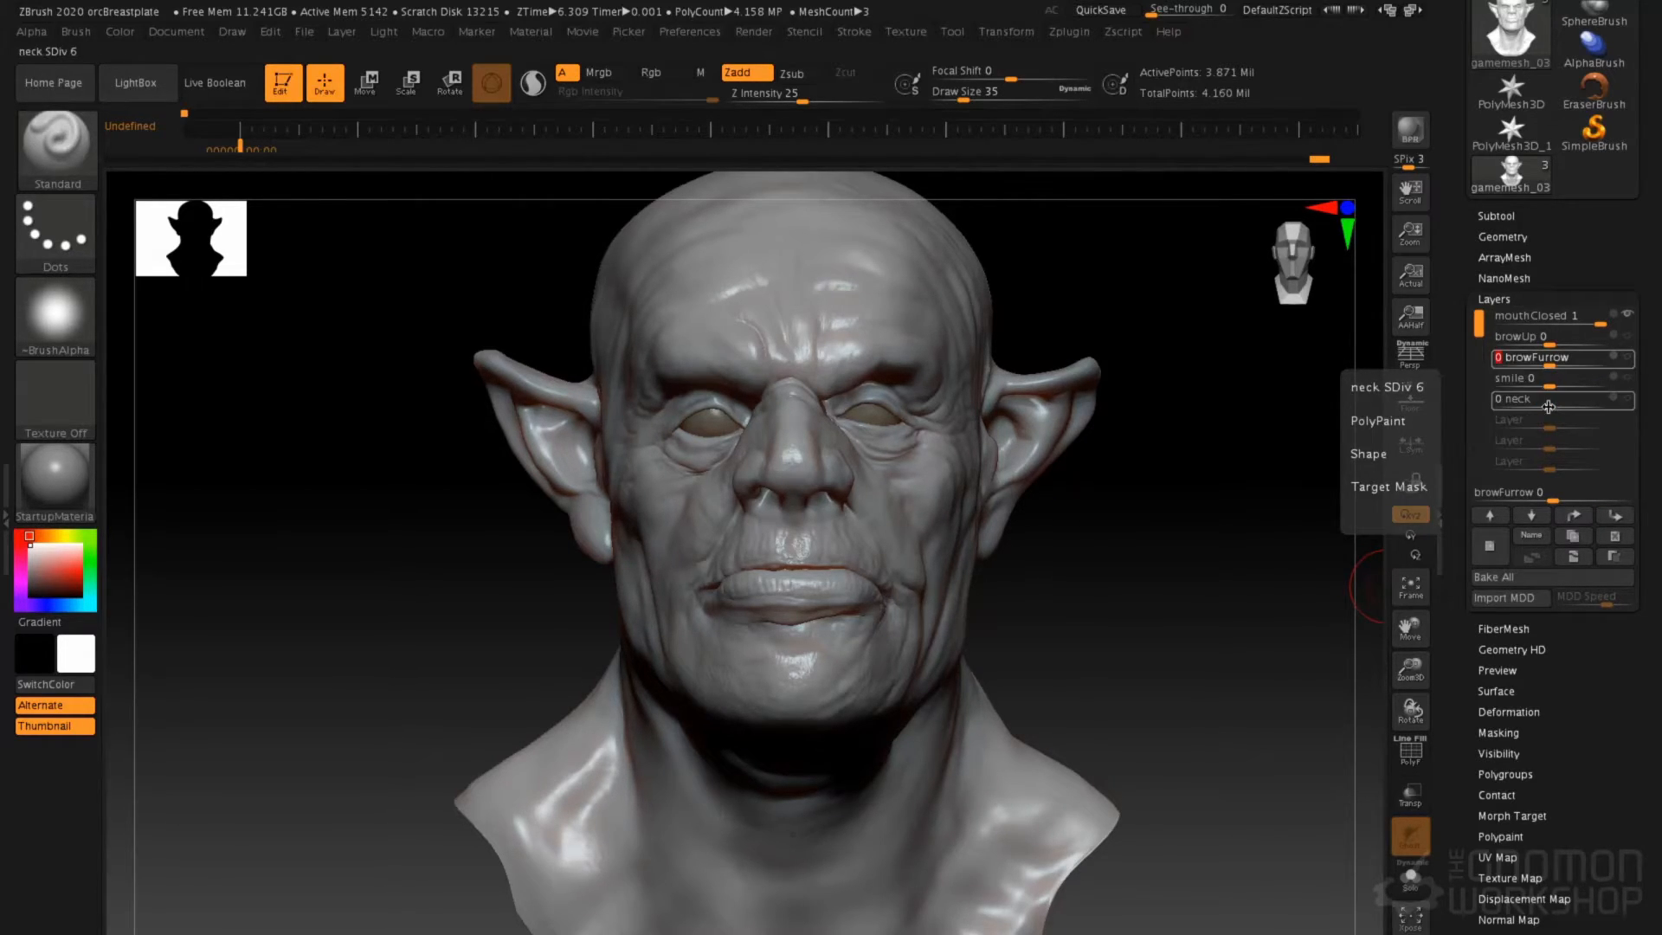
left_click(1584, 325)
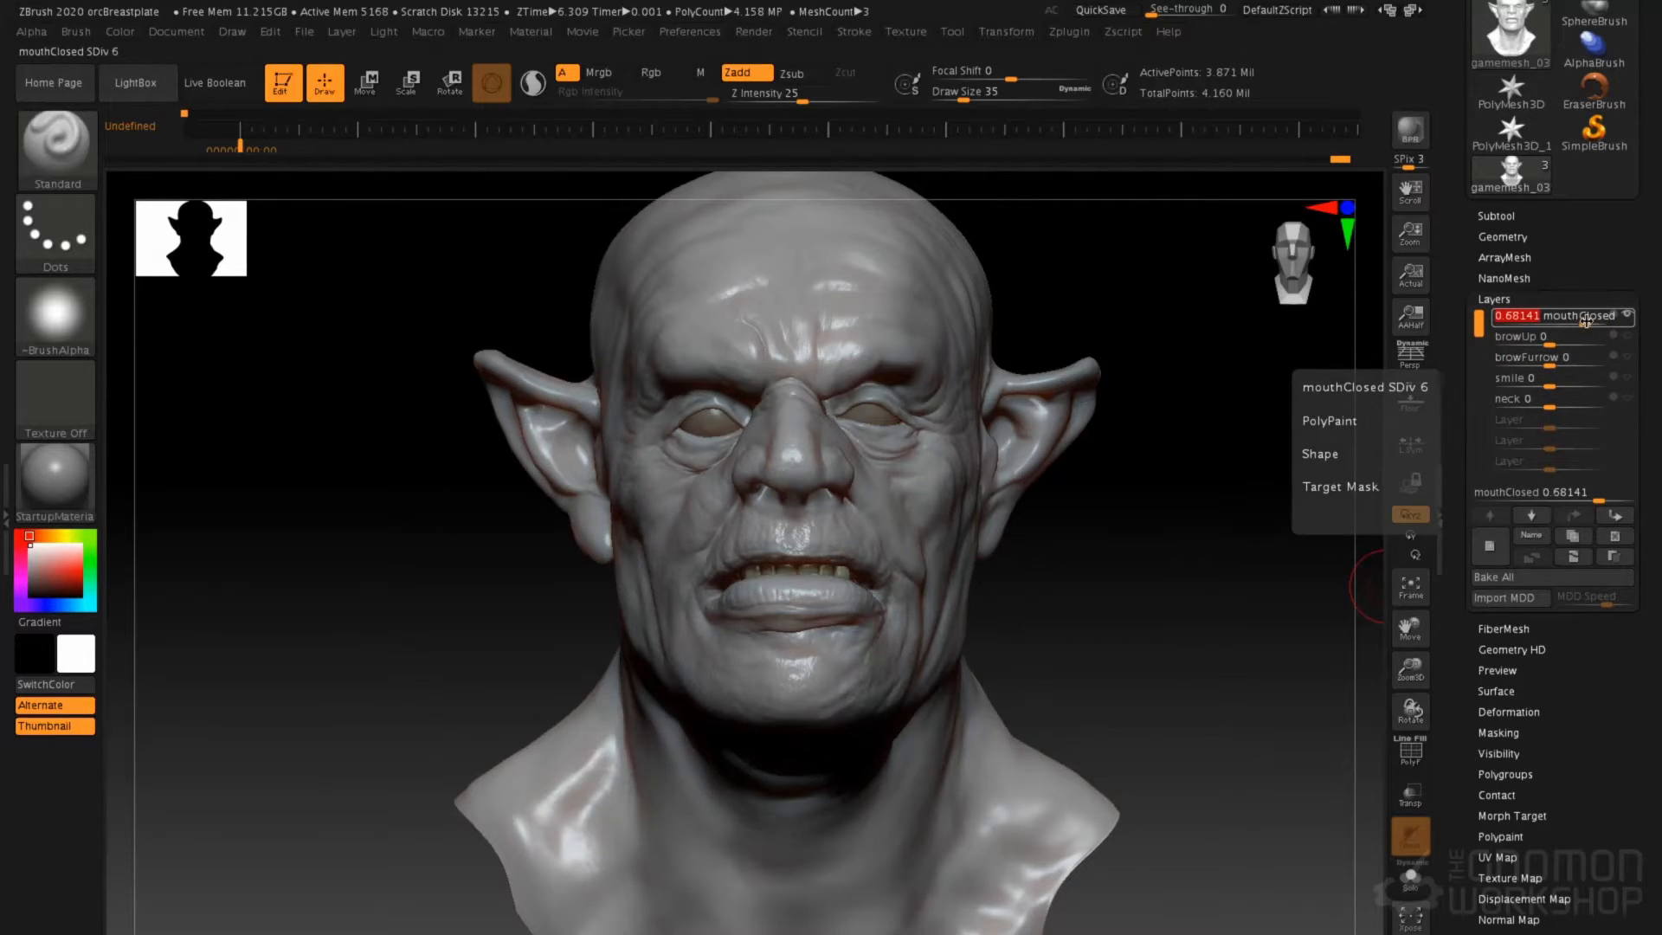
type("1")
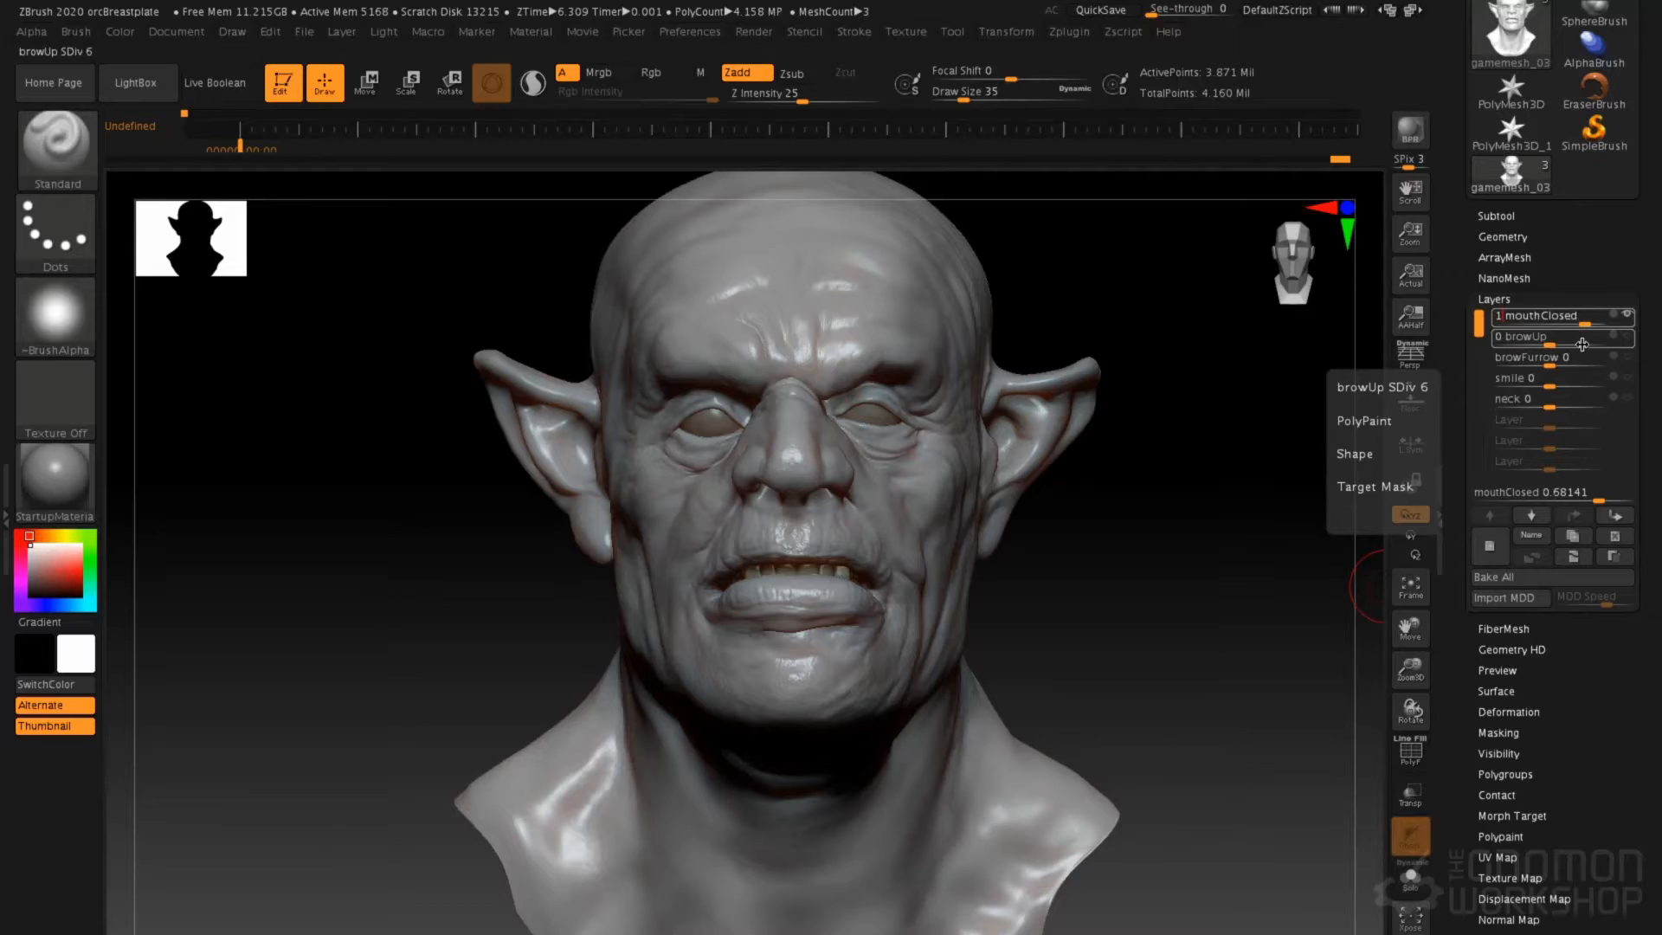
key("Return")
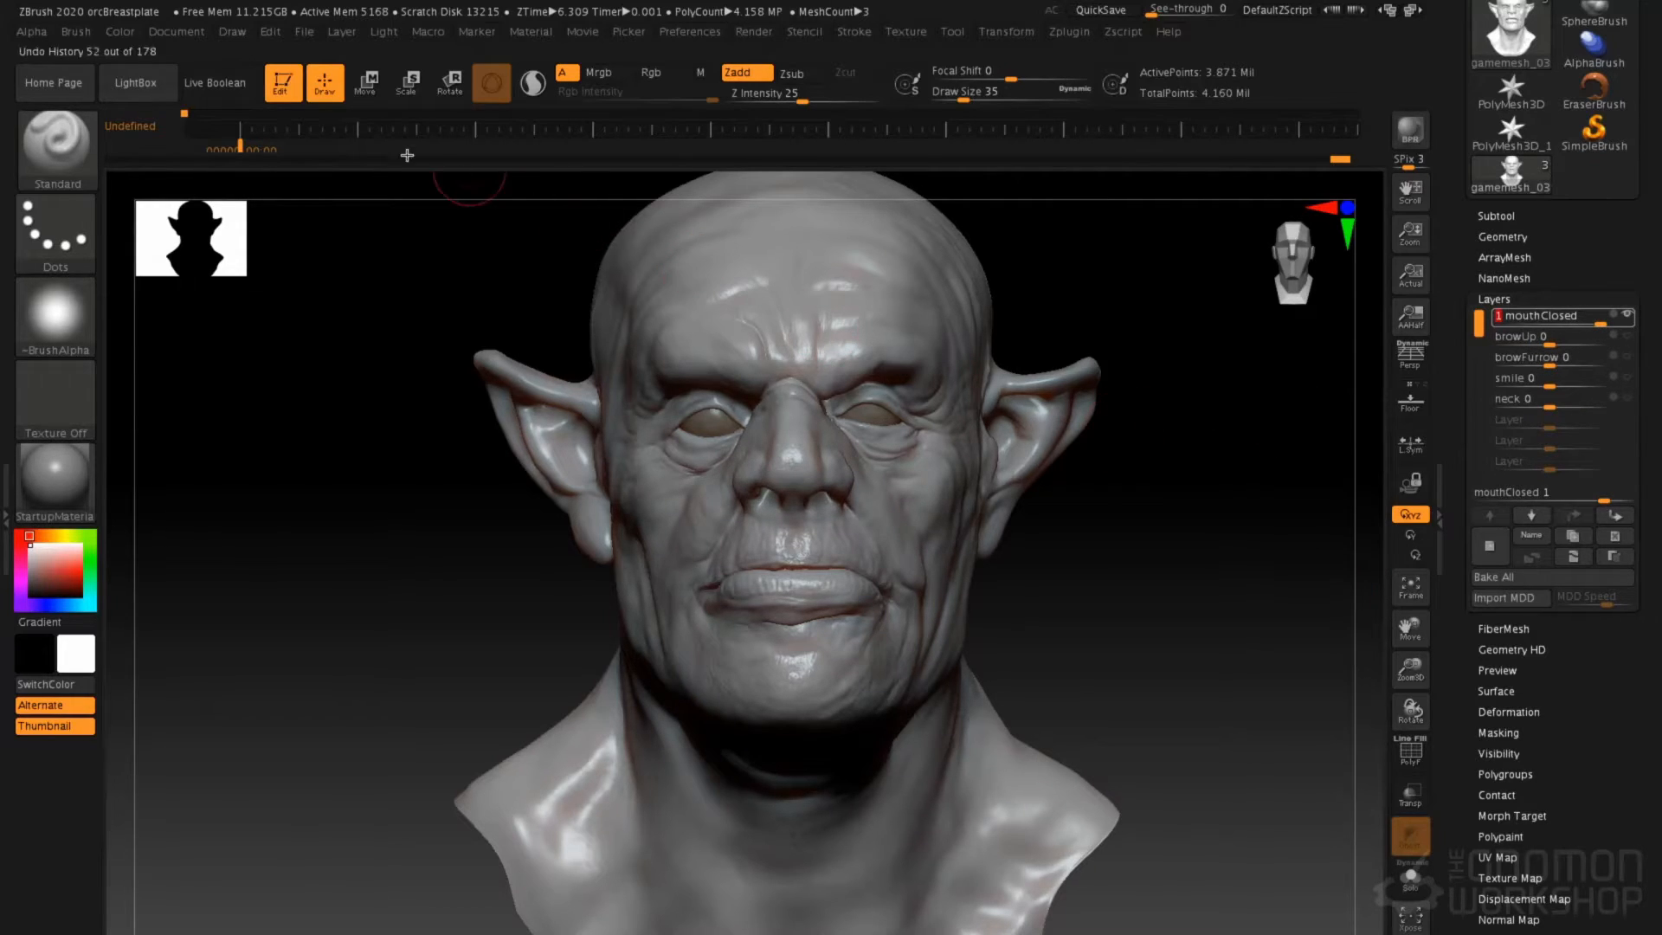
Key the mouthClosed layer at intensity 1 at 0 and about 1.5 seconds and at 0 at about 3.8 seconds
left_click(242, 130)
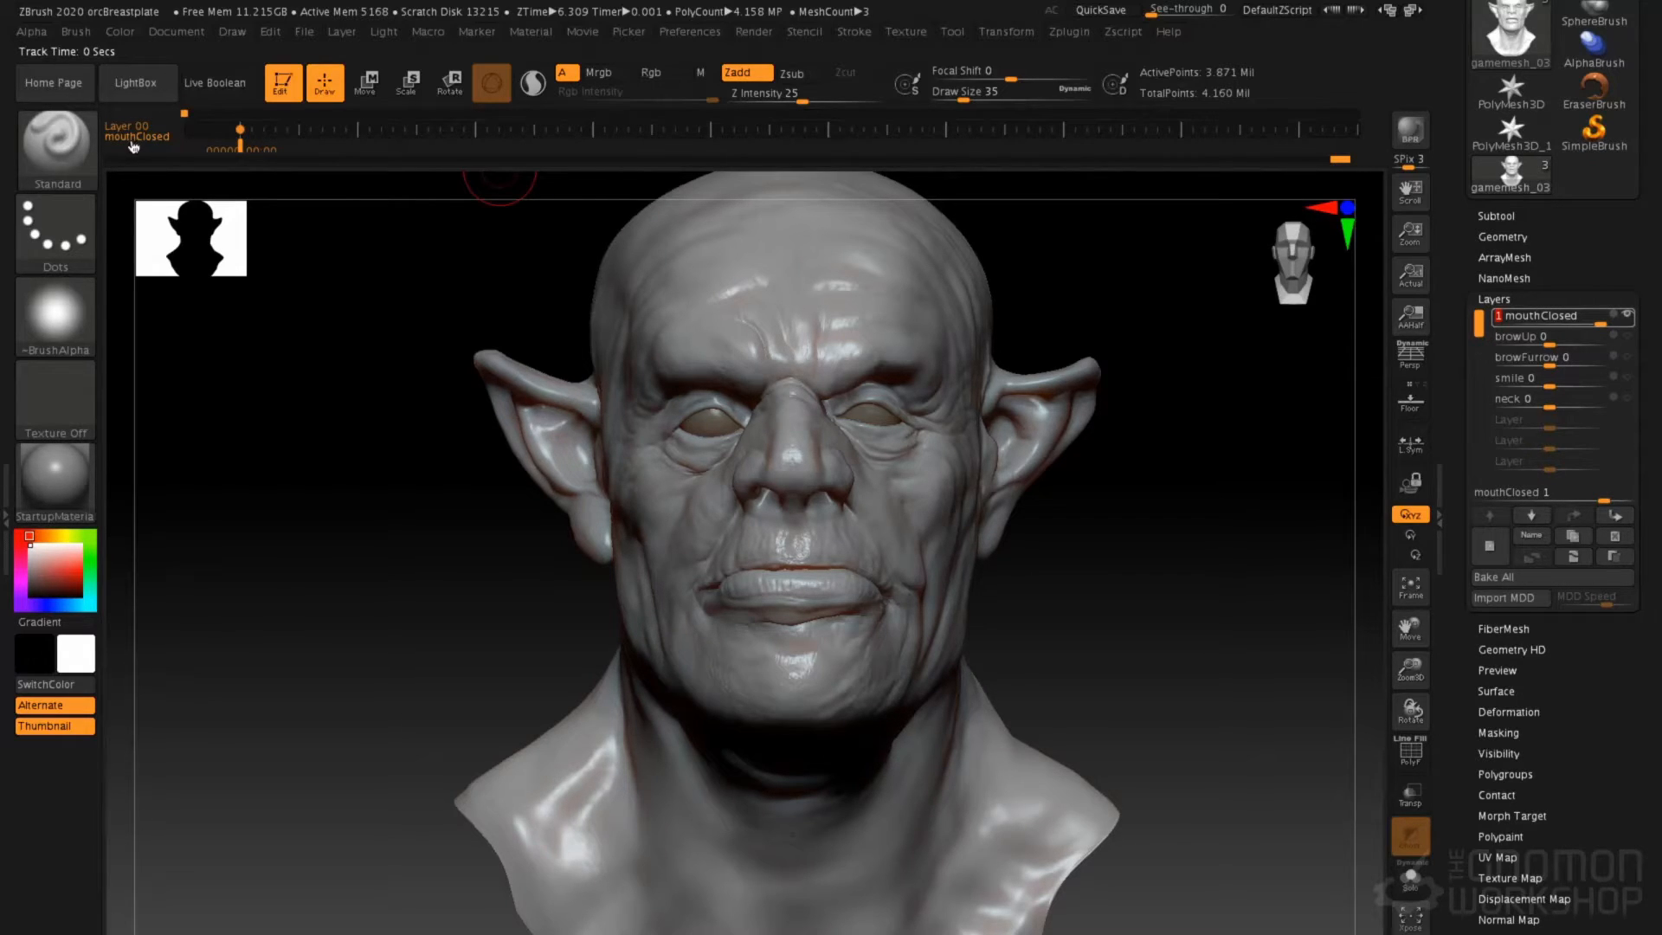
left_click_drag(240, 149, 359, 148)
left_click(1573, 317)
left_click_drag(1573, 316, 1549, 319)
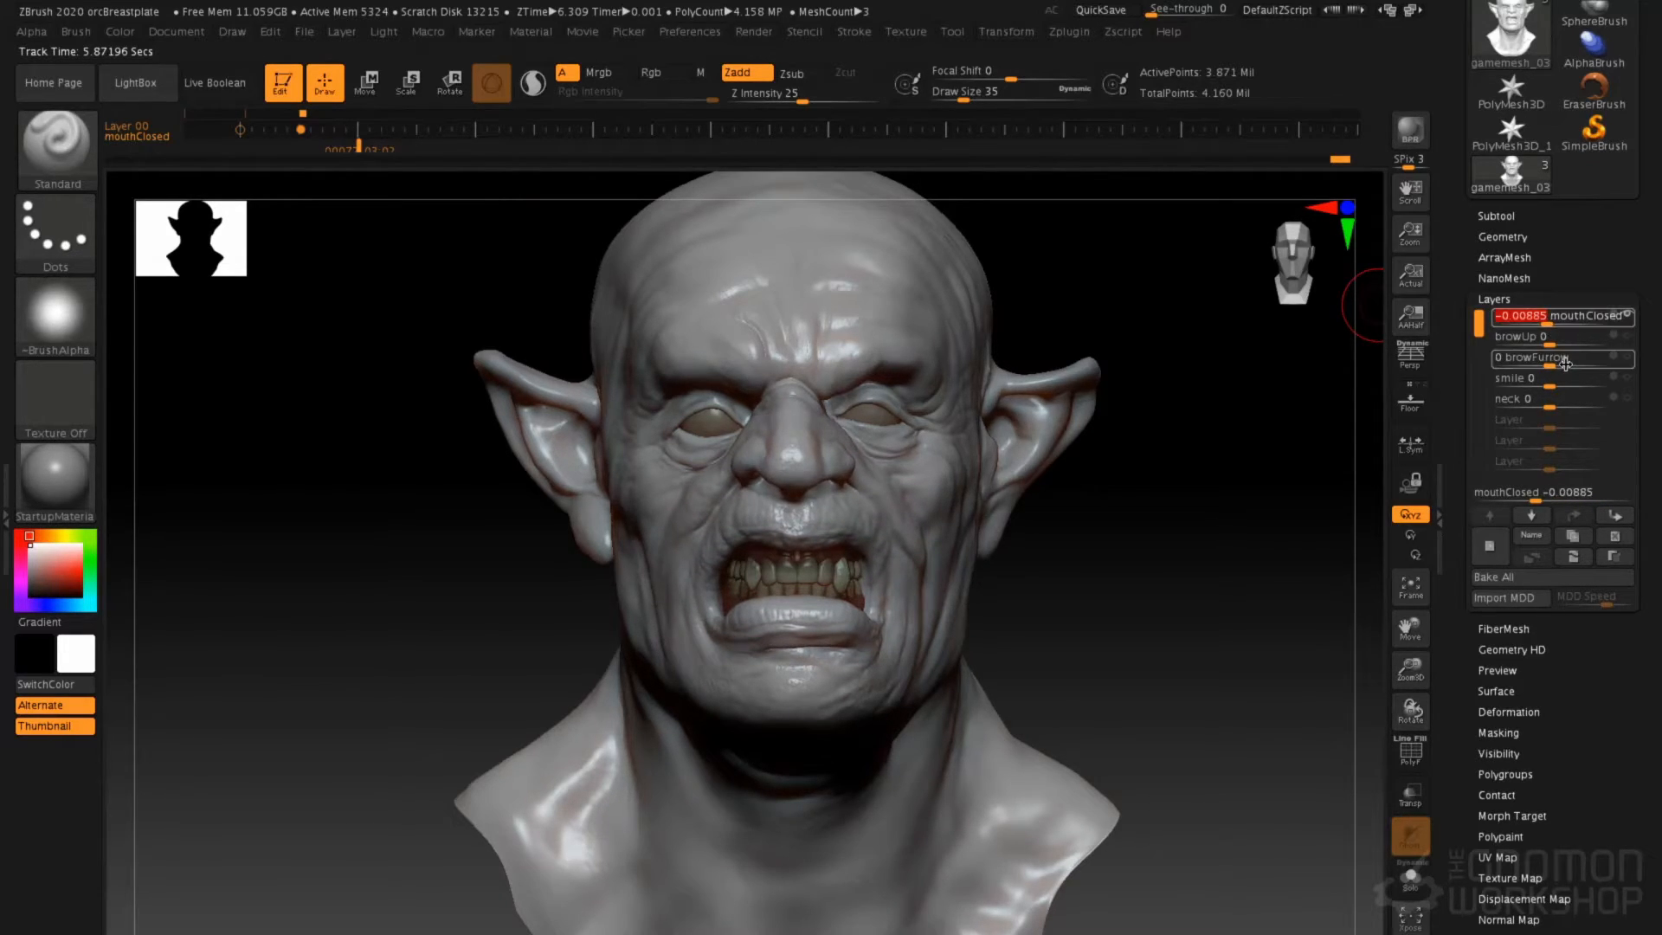
mouse_move(1569, 360)
type("0")
key("Return")
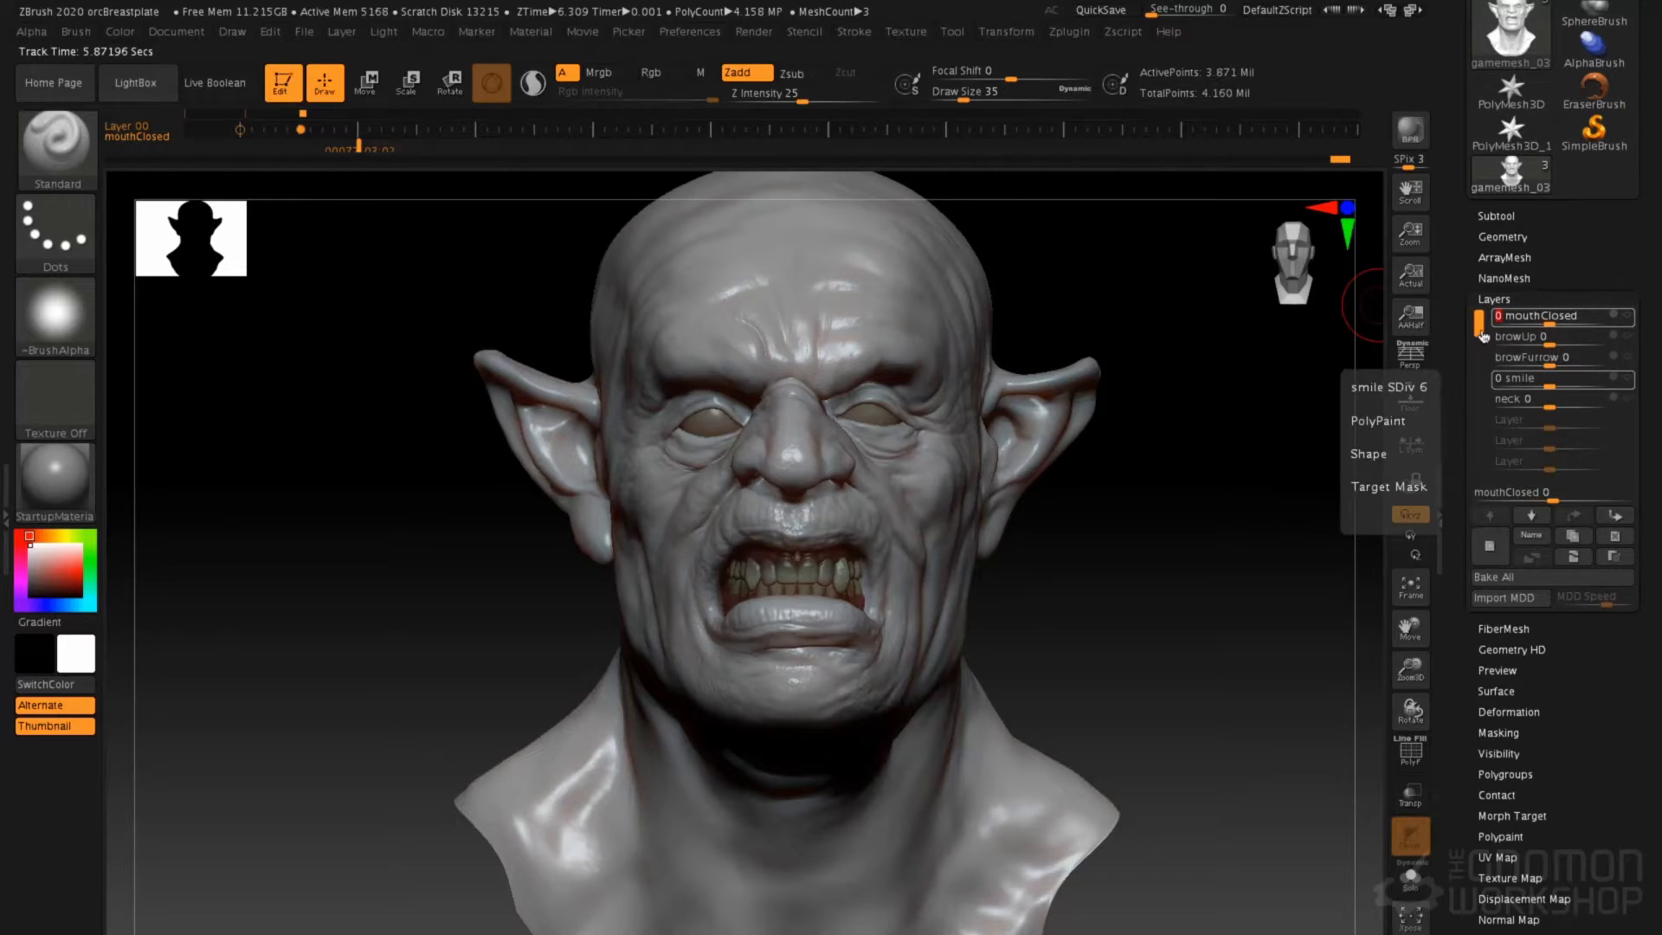
left_click(387, 131)
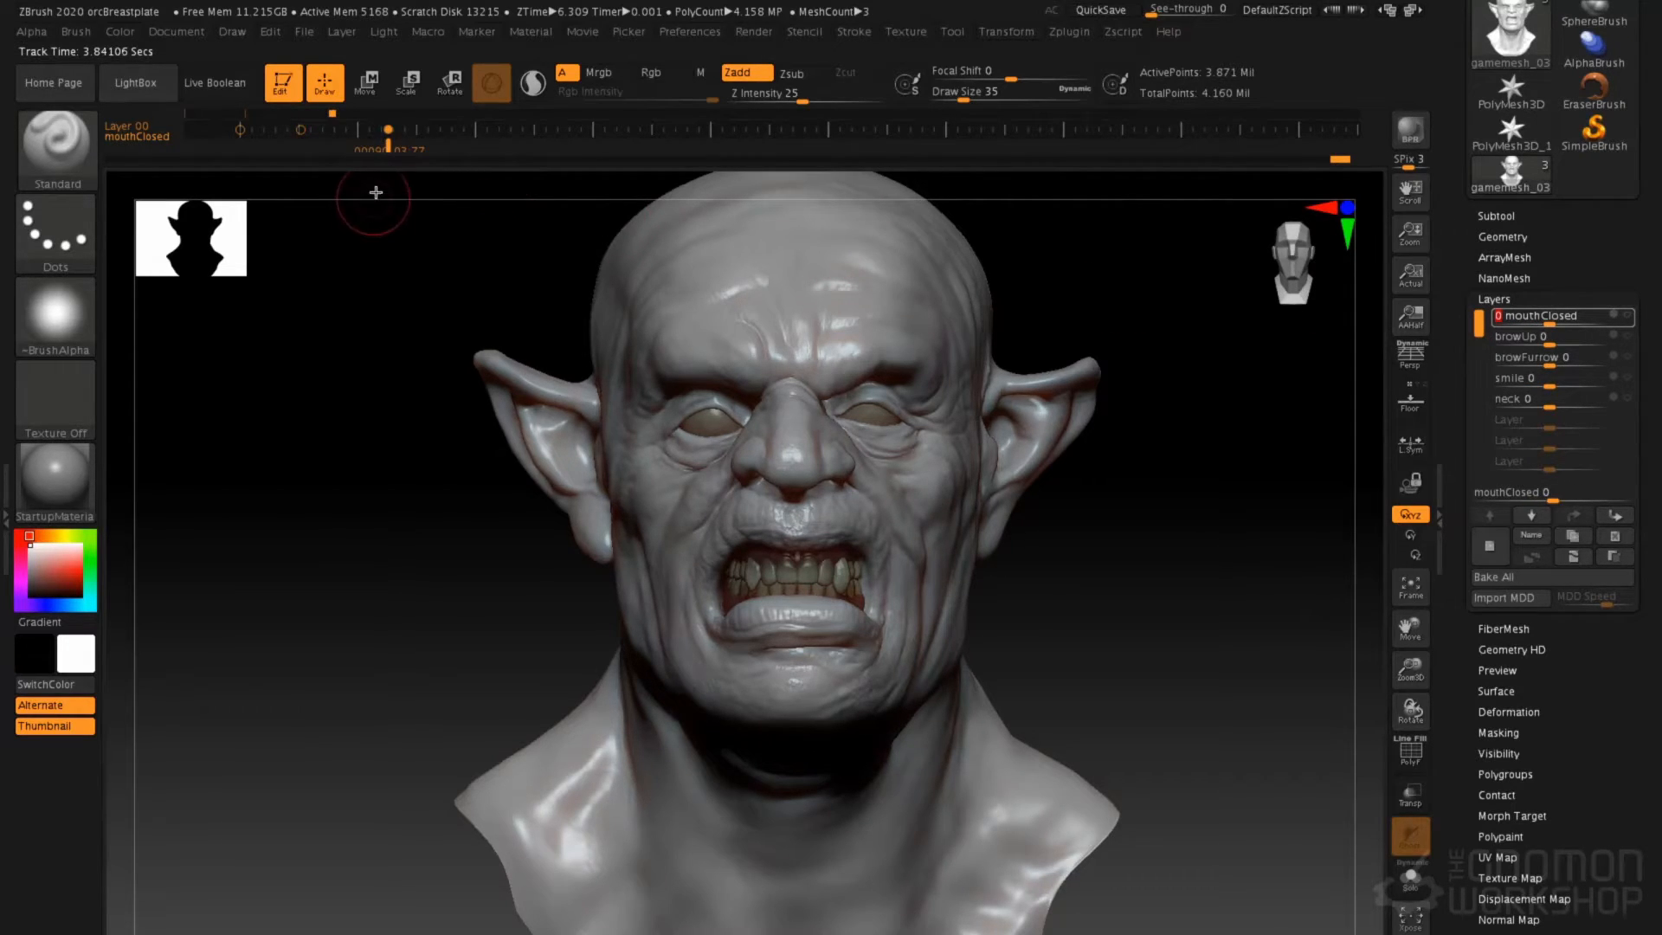
left_click_drag(379, 151, 244, 152)
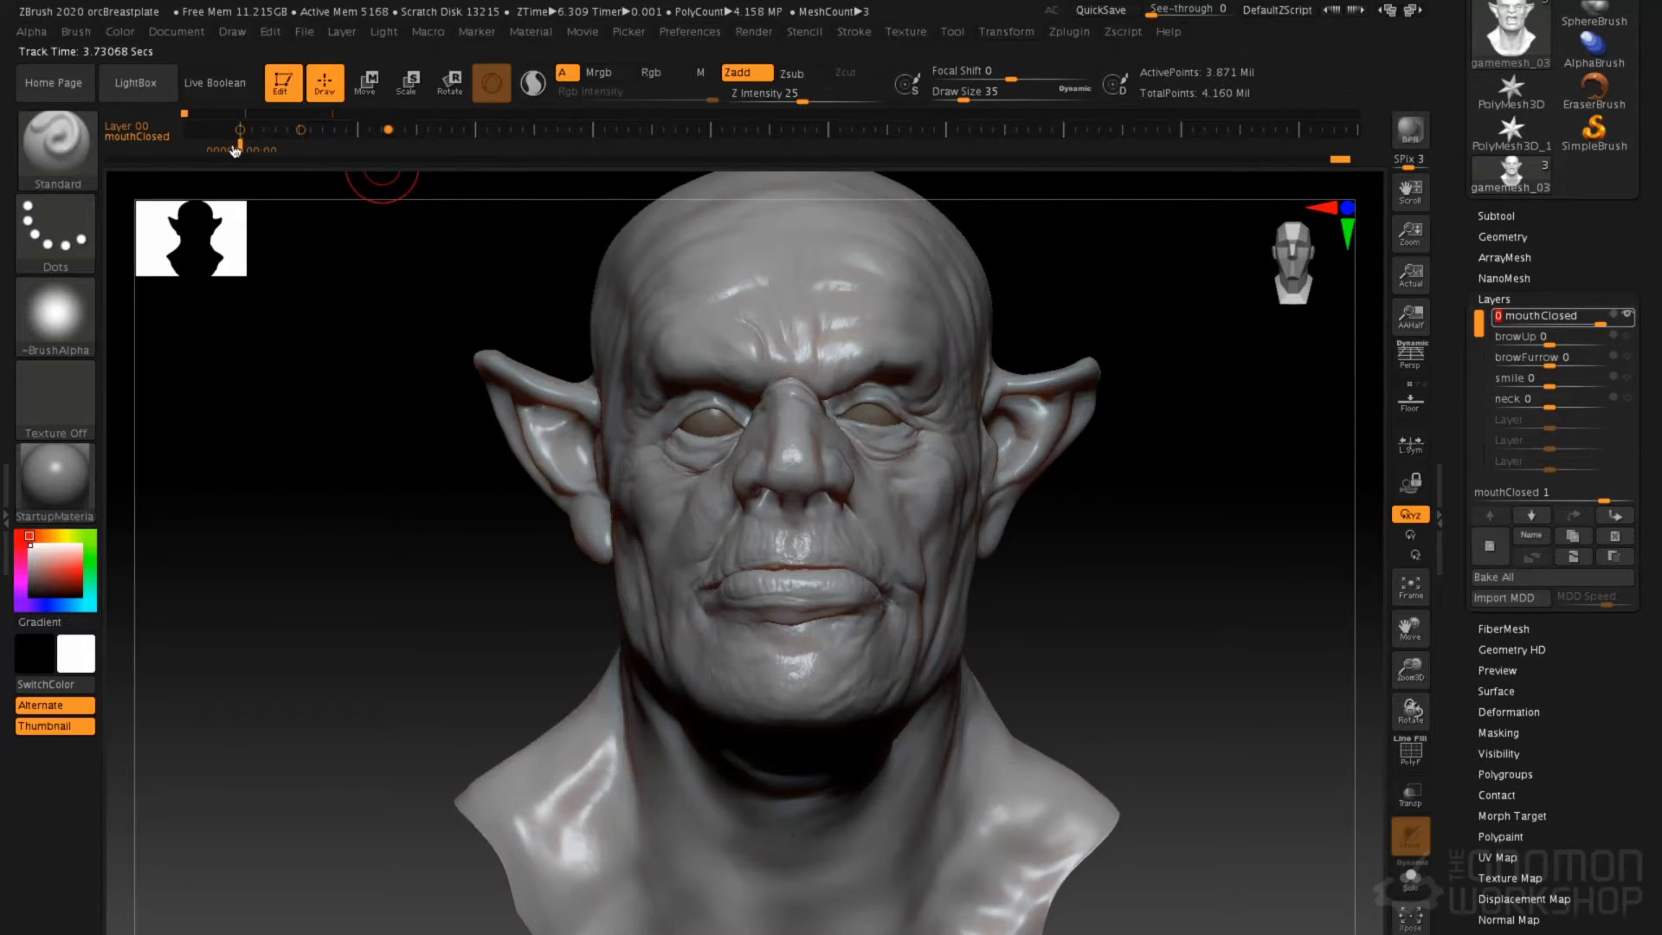
Key the browFurrow layer at intensity 0 at 0 and about 1.5 seconds and at 1 at about 3.3 seconds
left_click(1549, 361)
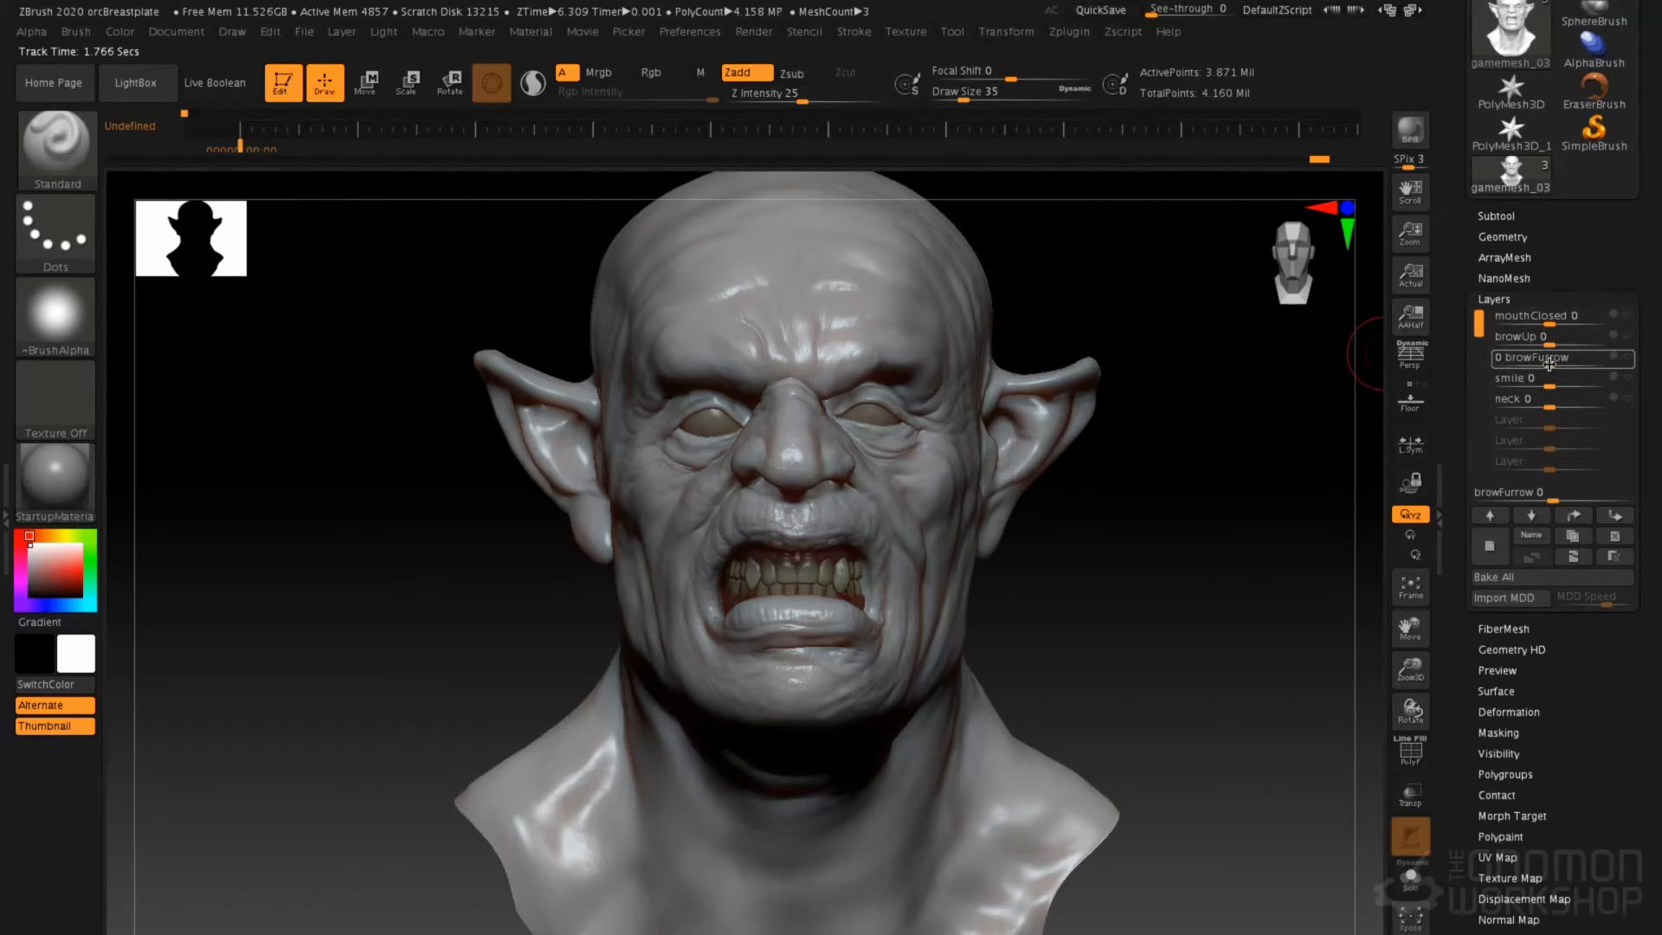
left_click(1549, 364)
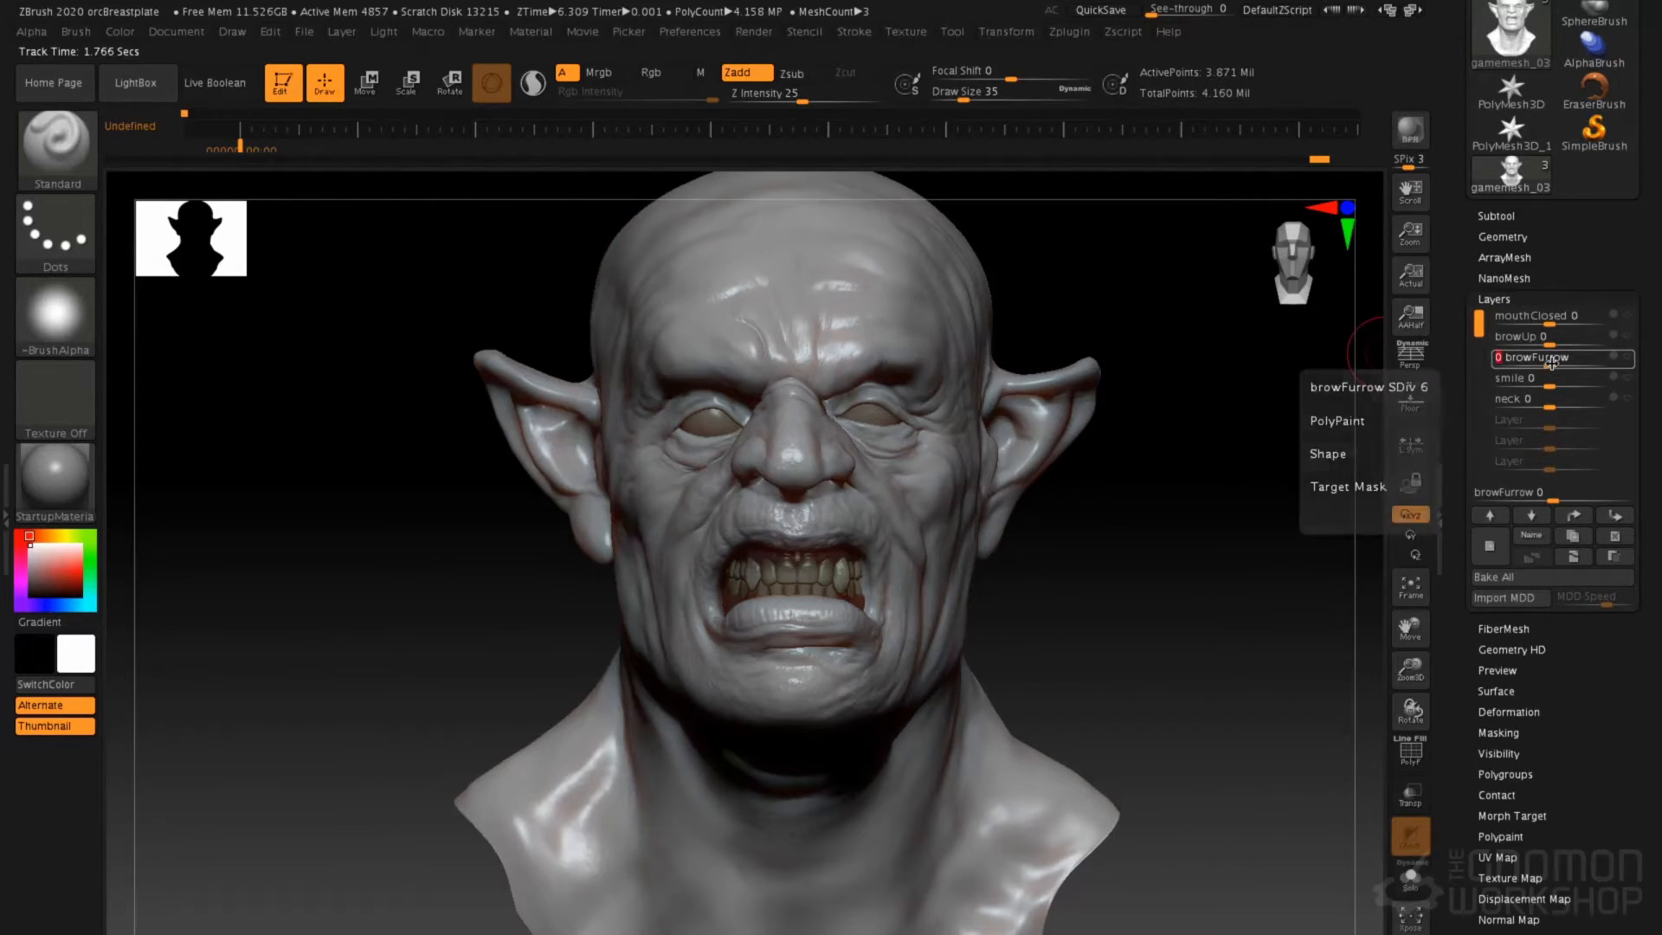
left_click(239, 146)
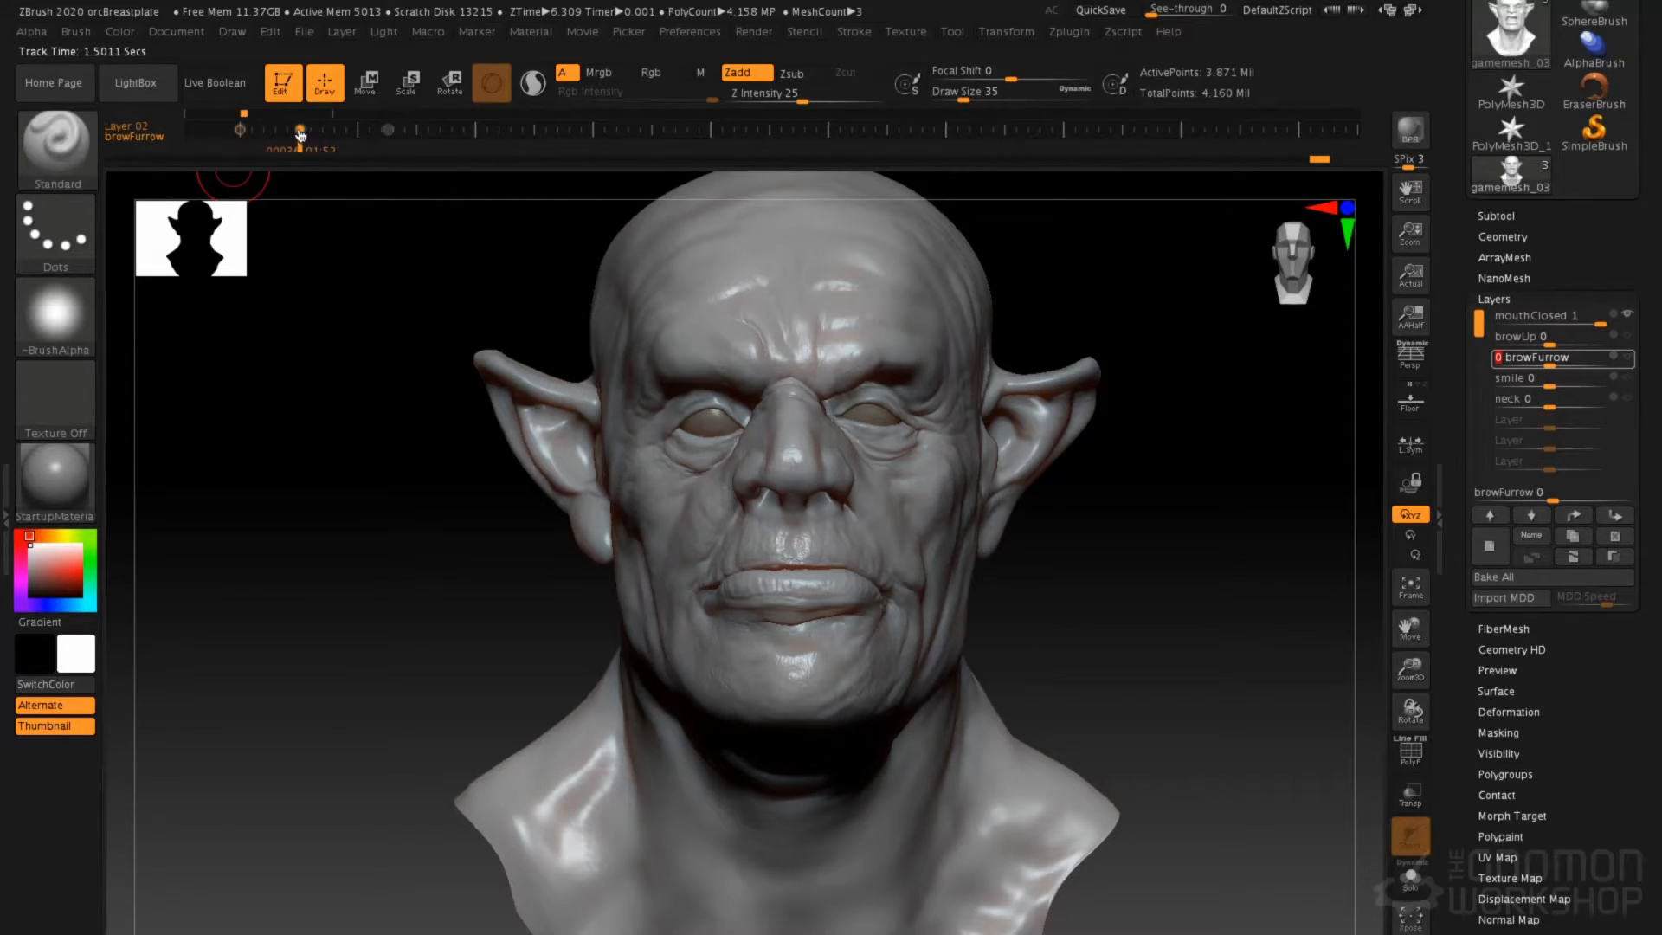
left_click_drag(302, 150, 385, 143)
left_click_drag(1547, 368, 1640, 367)
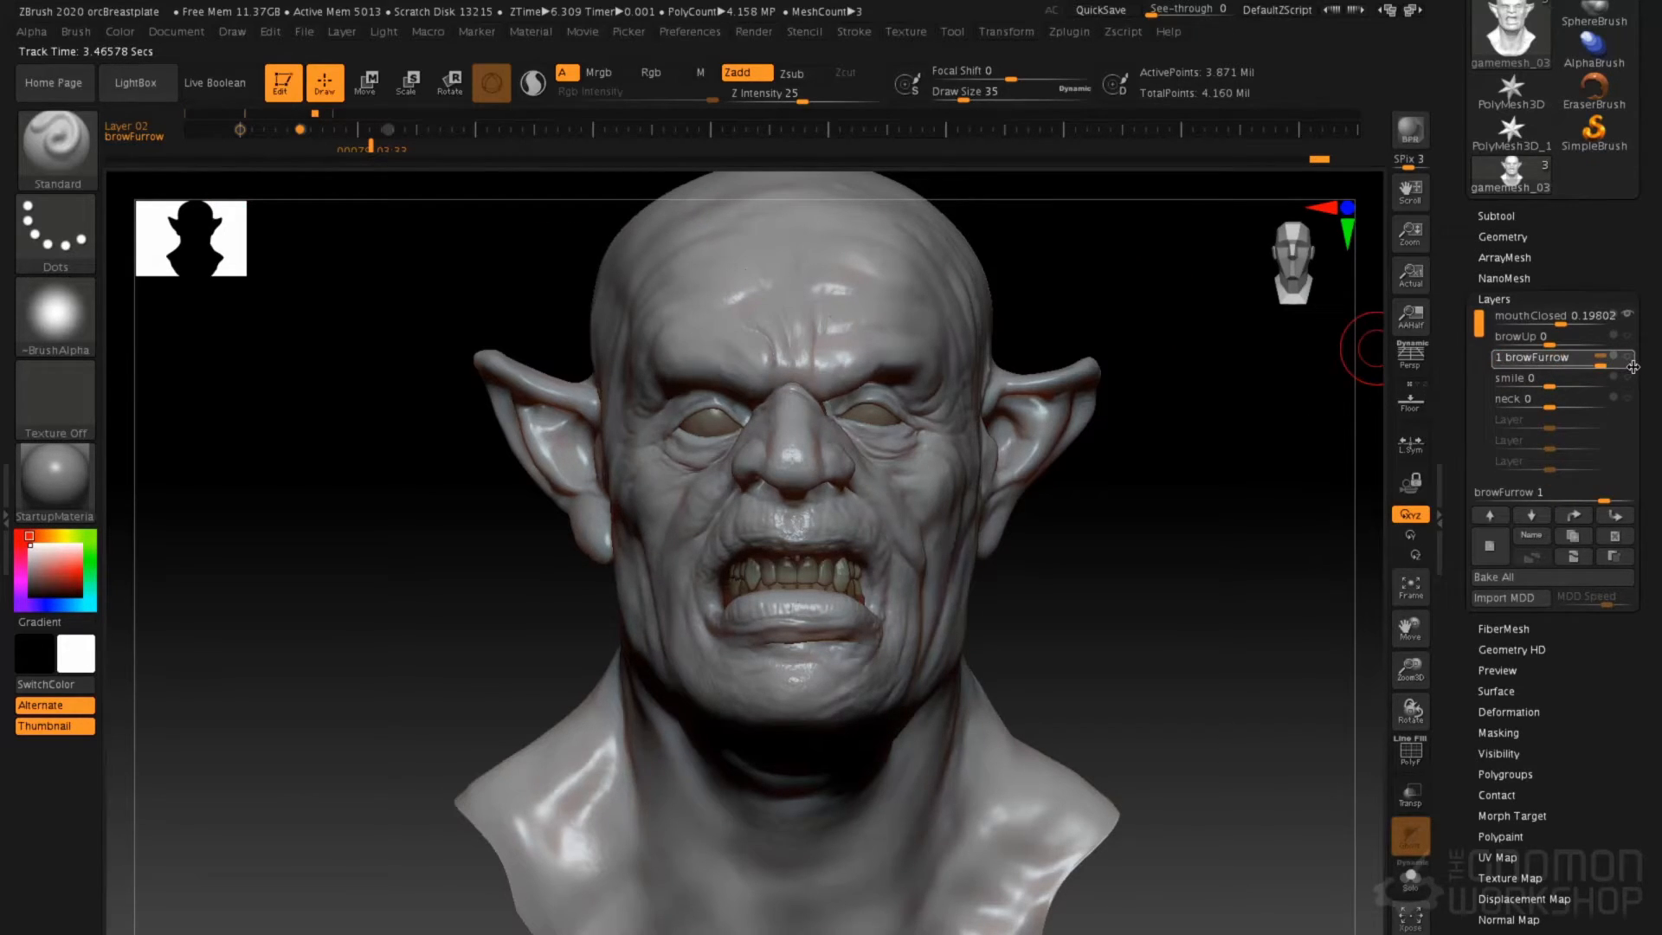
left_click(371, 131)
mouse_move(386, 151)
left_mouse_down()
mouse_move(251, 154)
mouse_move(419, 142)
mouse_move(240, 144)
left_mouse_up()
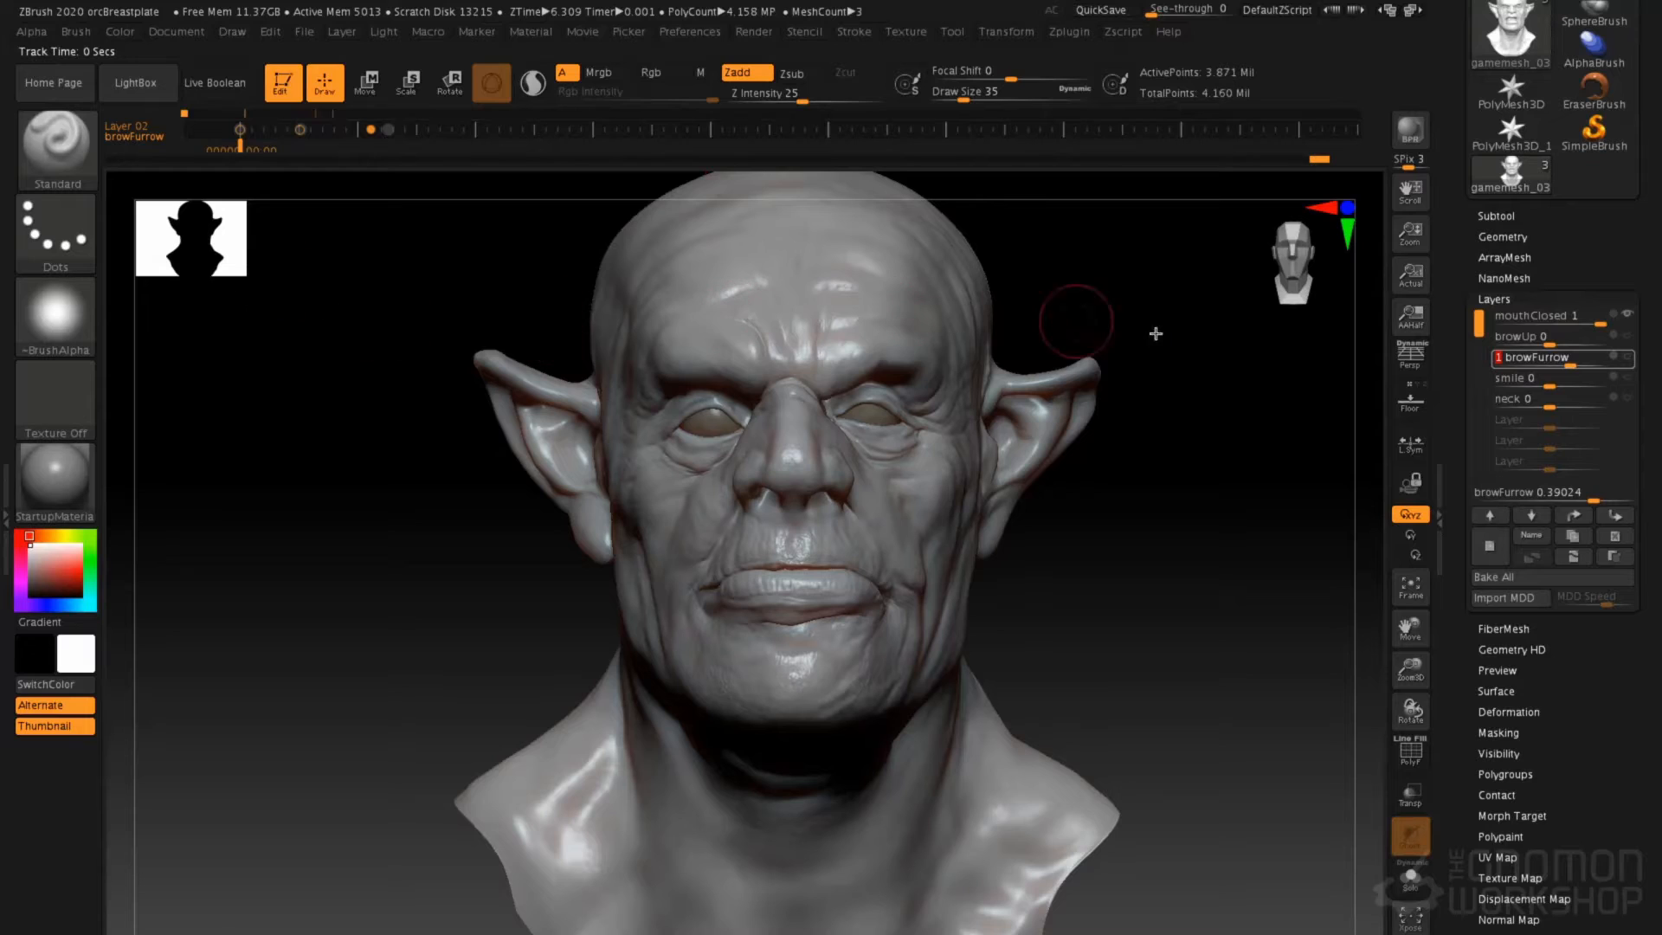
Key the neck layer at intensity 0 at 0 and about 1.5 seconds and at 1 at about 3.3 seconds
left_click(1554, 403)
type("0")
key("Return")
left_click(241, 131)
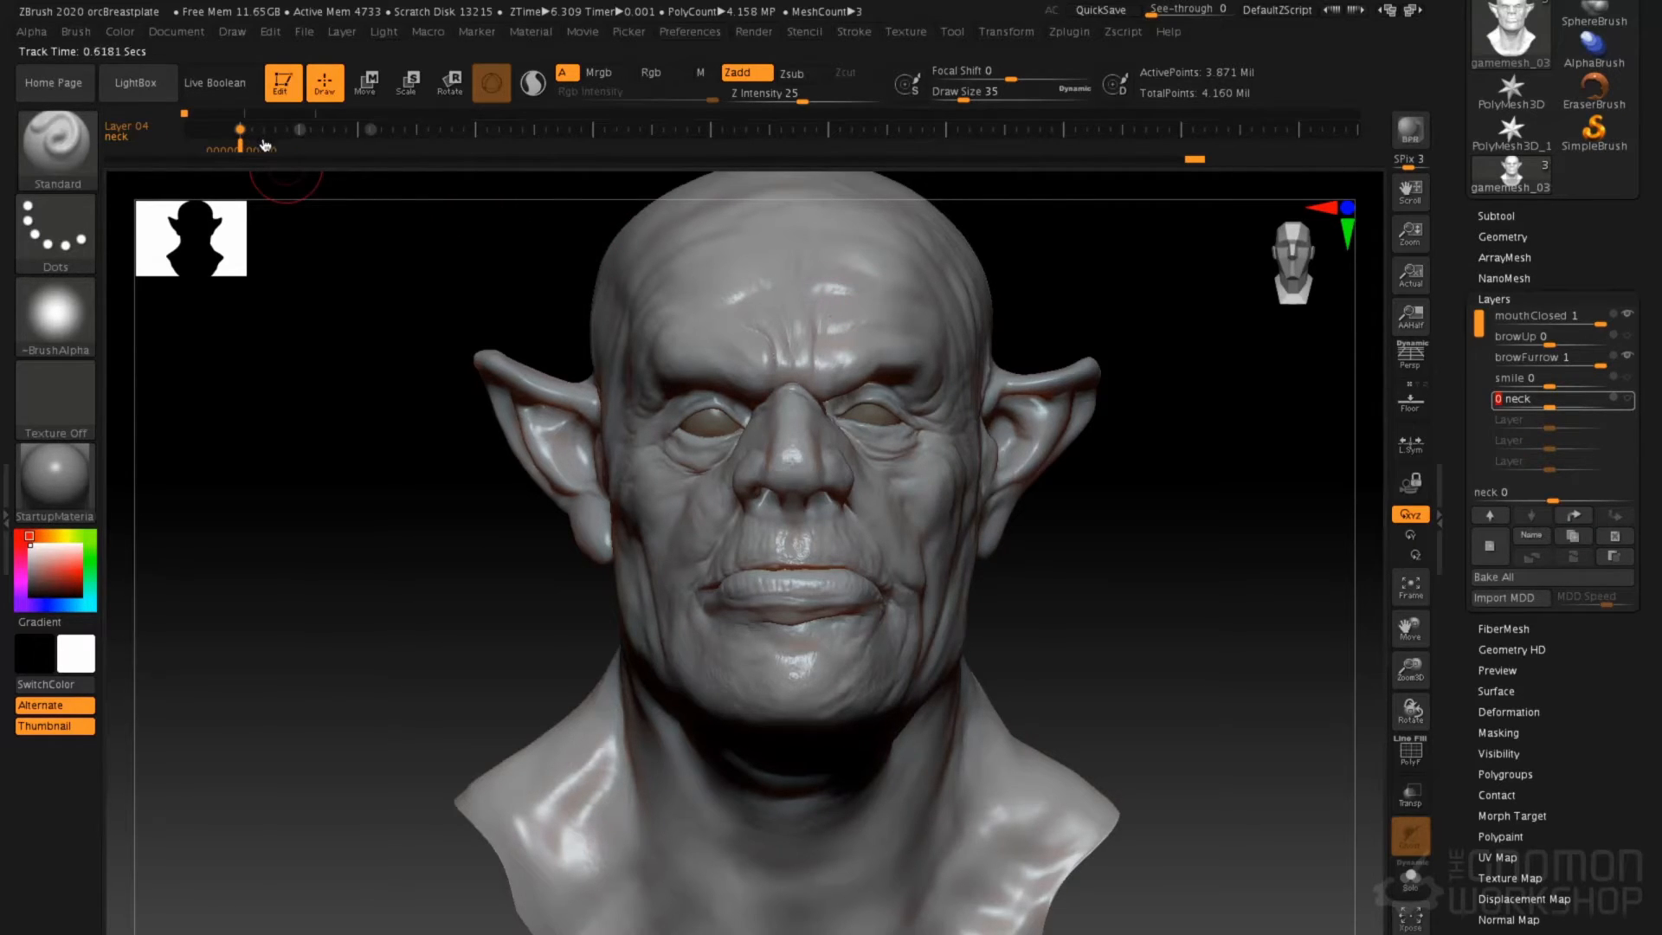
left_click_drag(246, 149, 294, 149)
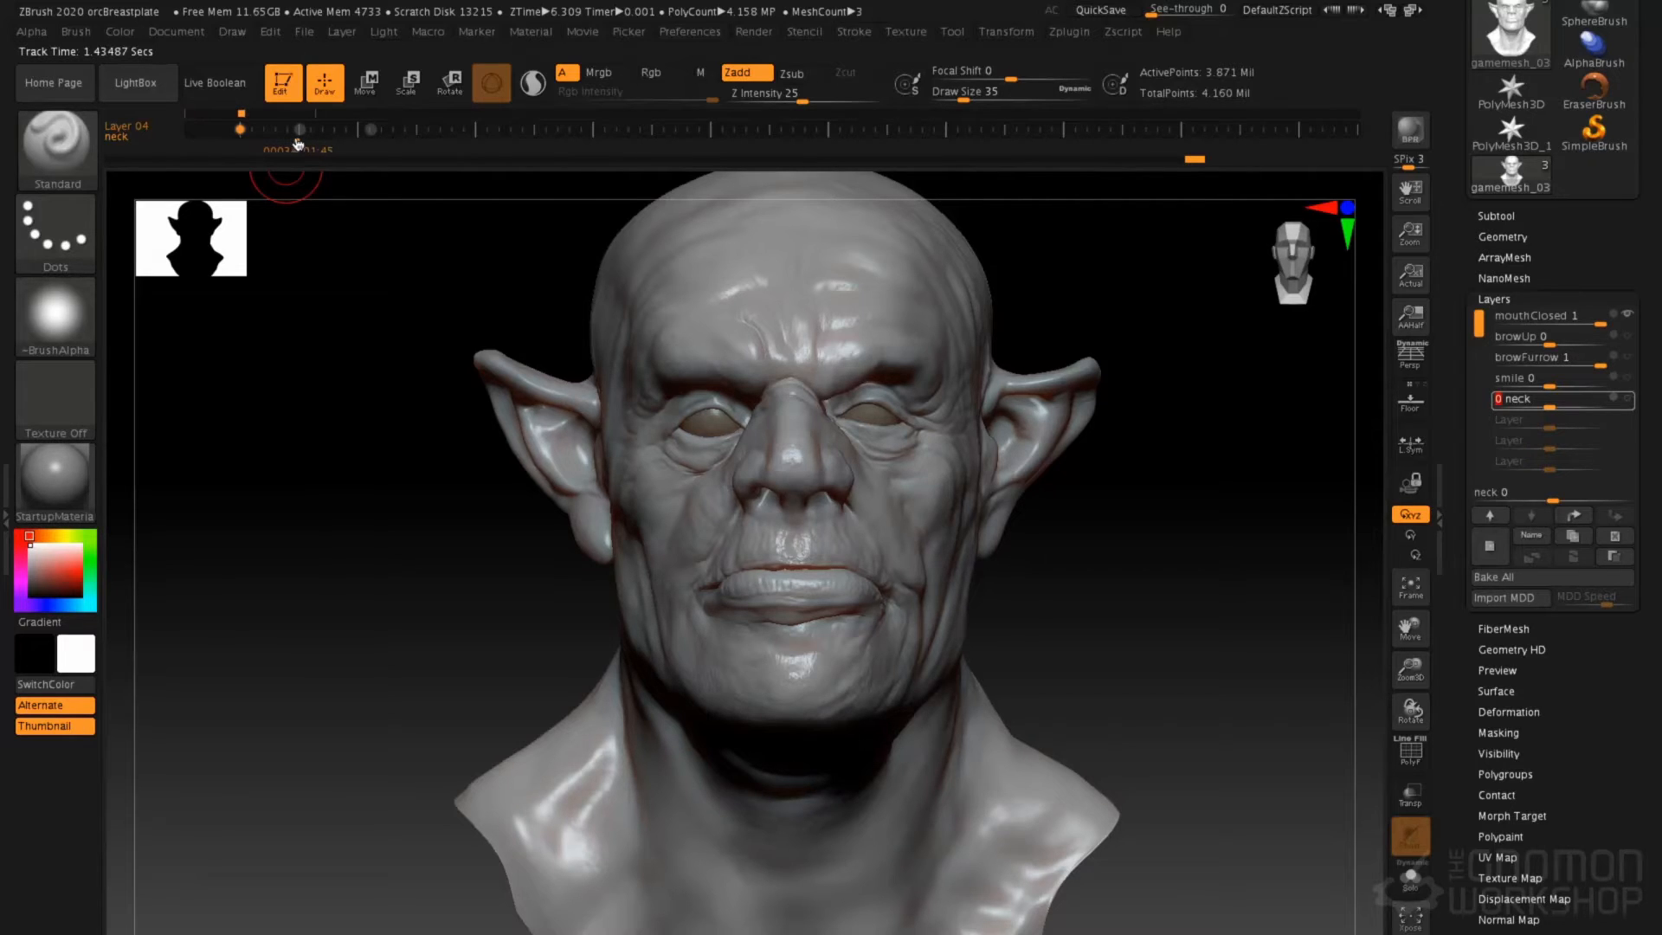
left_click(298, 130)
left_click_drag(299, 147, 373, 147)
left_click_drag(1555, 399, 1627, 408)
left_click(372, 132)
mouse_move(354, 154)
left_mouse_down()
mouse_move(240, 163)
mouse_move(410, 178)
mouse_move(240, 159)
left_mouse_up()
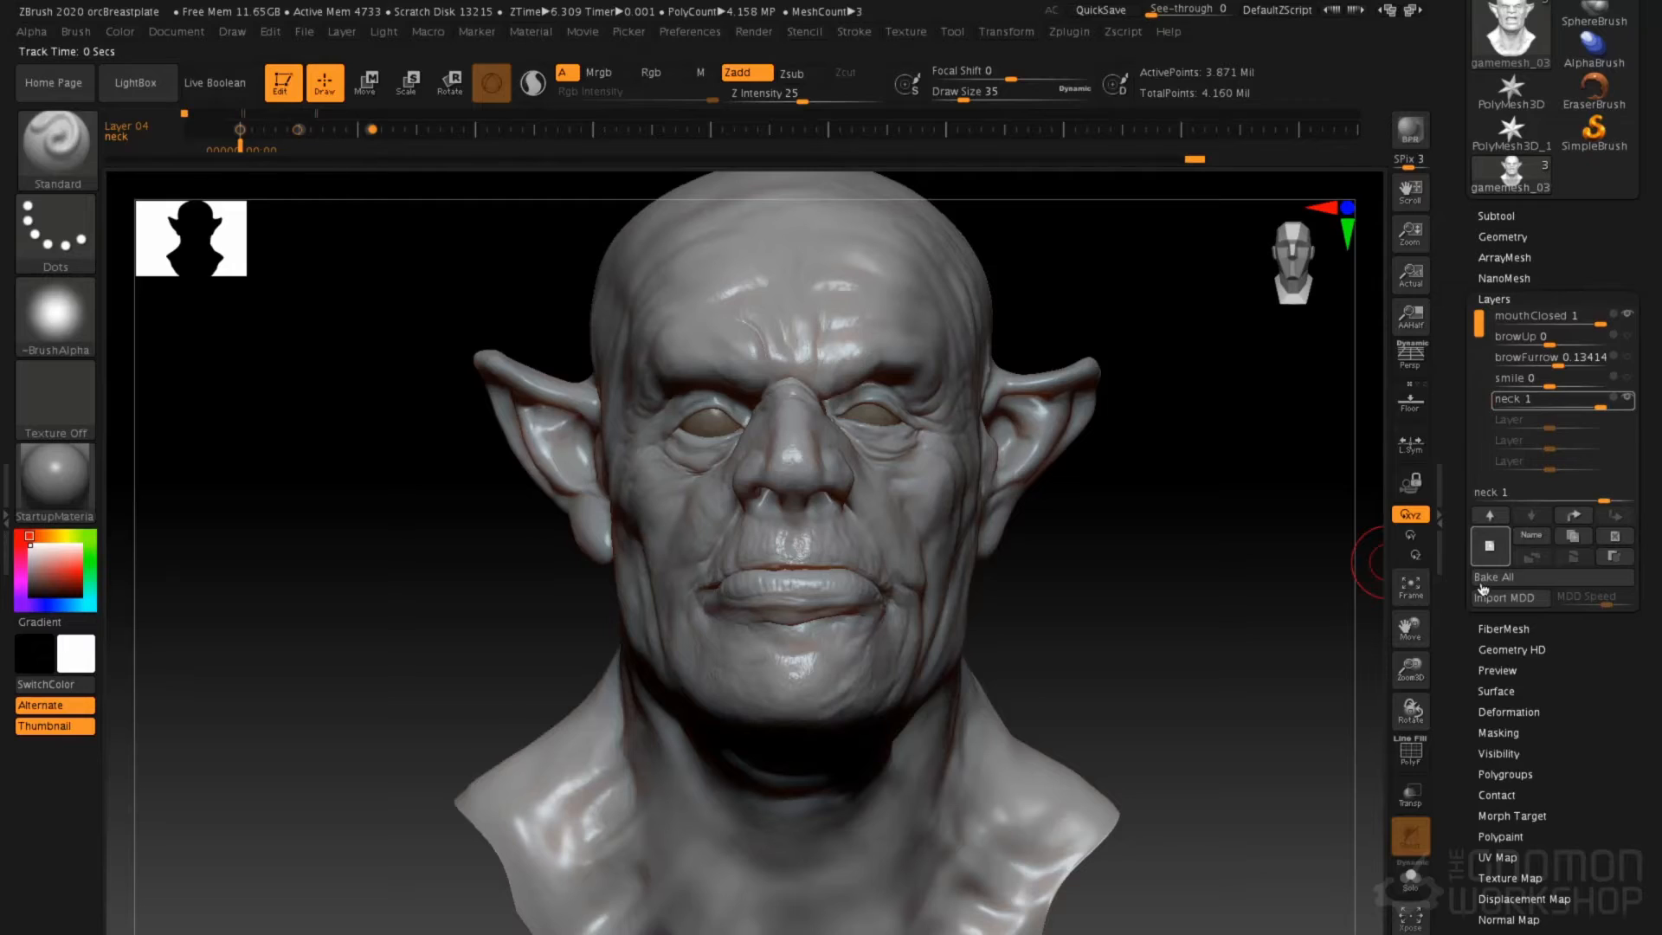
Add a new sculpting layer and name it lowerEyelidRaise
left_click(1490, 554)
left_click(1534, 536)
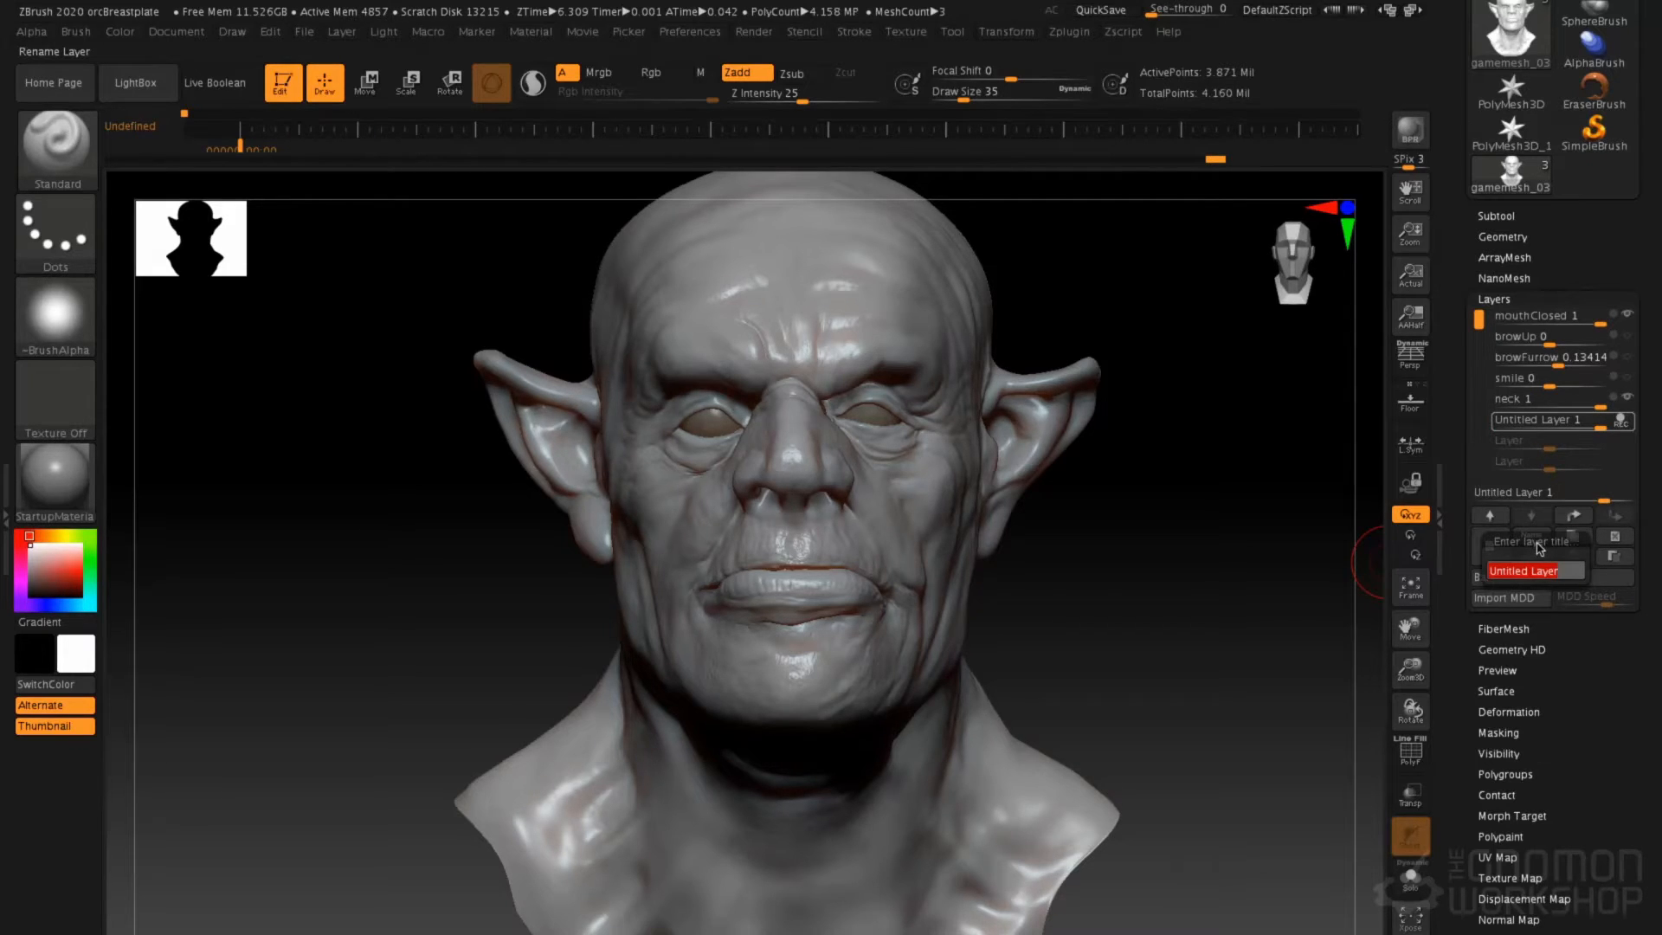
type("lowerEyelidRaise")
key("Return")
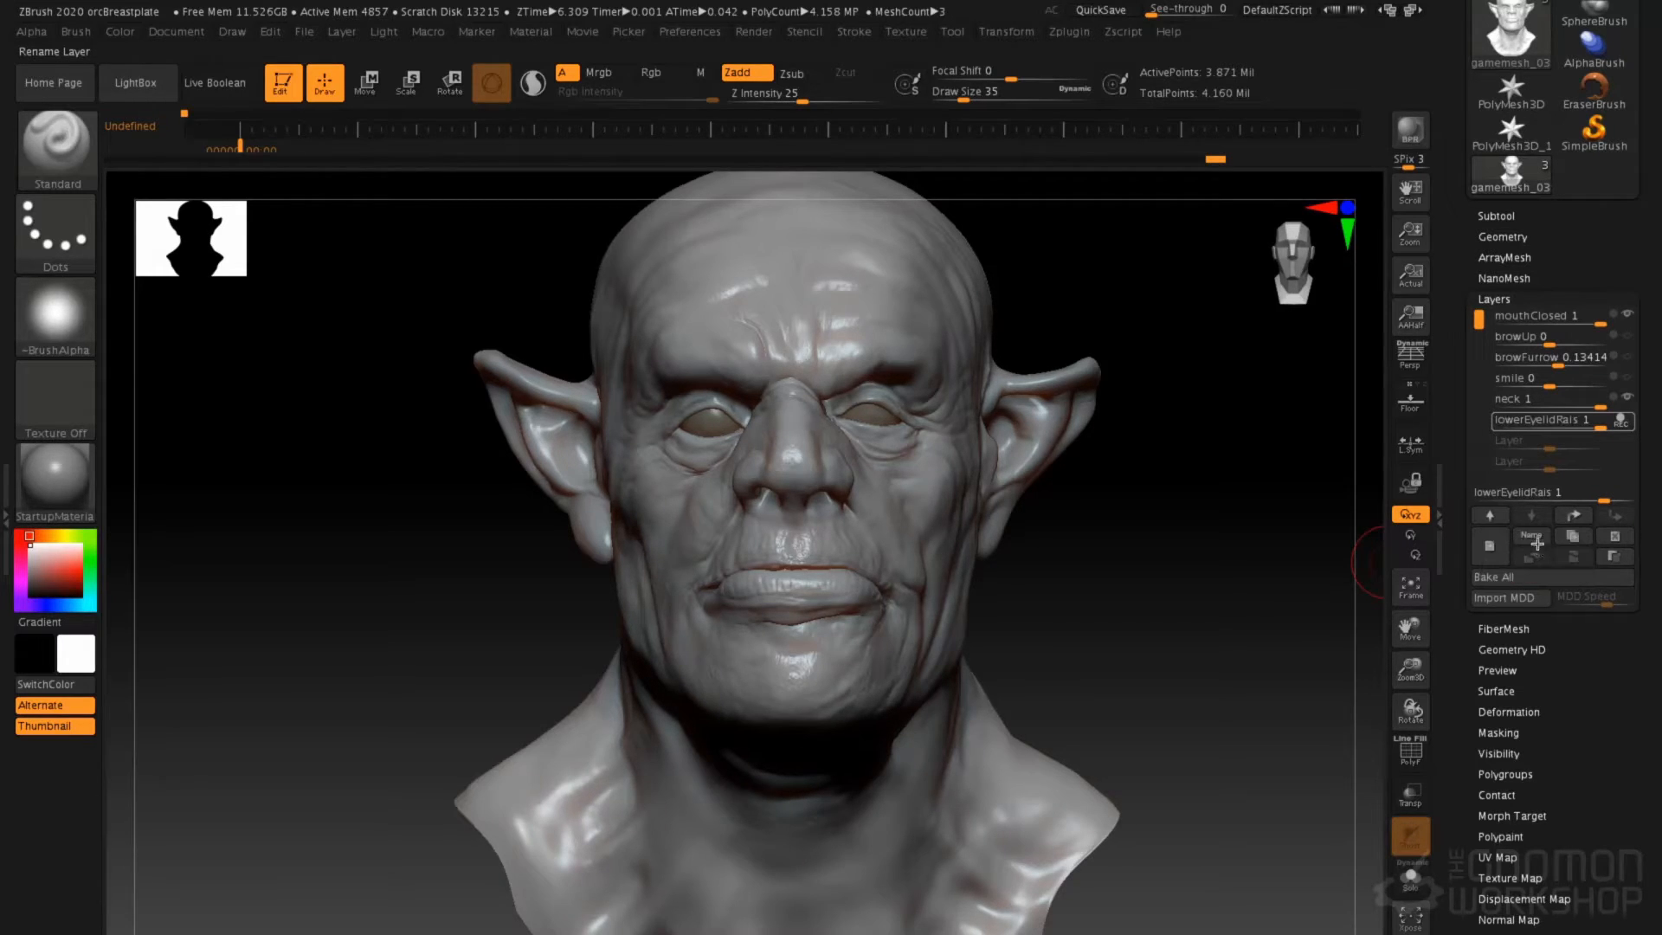
Lower the head's subdivision level by several steps and mask everything except the skin under both eyes
key("shift+d")
key("shift+d")
key("shift+d")
key("shift+d")
right_click_drag(721, 438, 699, 521, "ctrl")
mouse_move(678, 485)
left_mouse_down("ctrl")
mouse_move(668, 470)
mouse_move(732, 446)
left_mouse_up("ctrl")
mouse_move(999, 468)
left_mouse_down("ctrl")
mouse_move(940, 452)
mouse_move(1011, 469)
mouse_move(1002, 459)
left_mouse_up("ctrl")
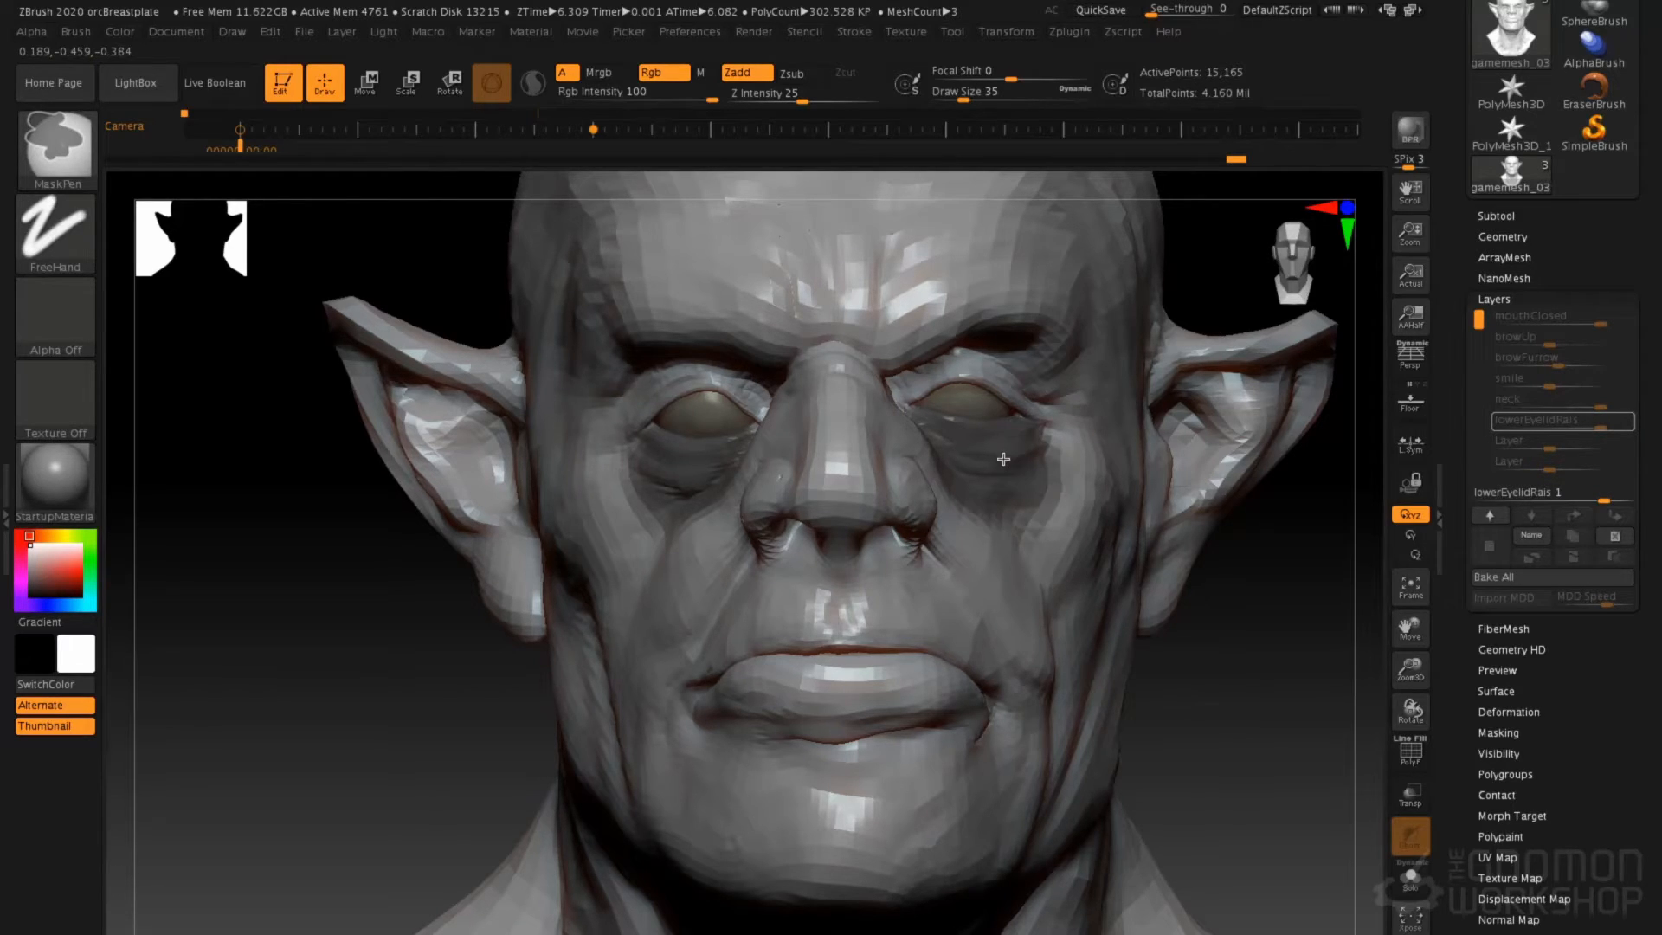
left_click_drag(687, 464, 667, 465, "ctrl")
left_click(284, 548, "ctrl")
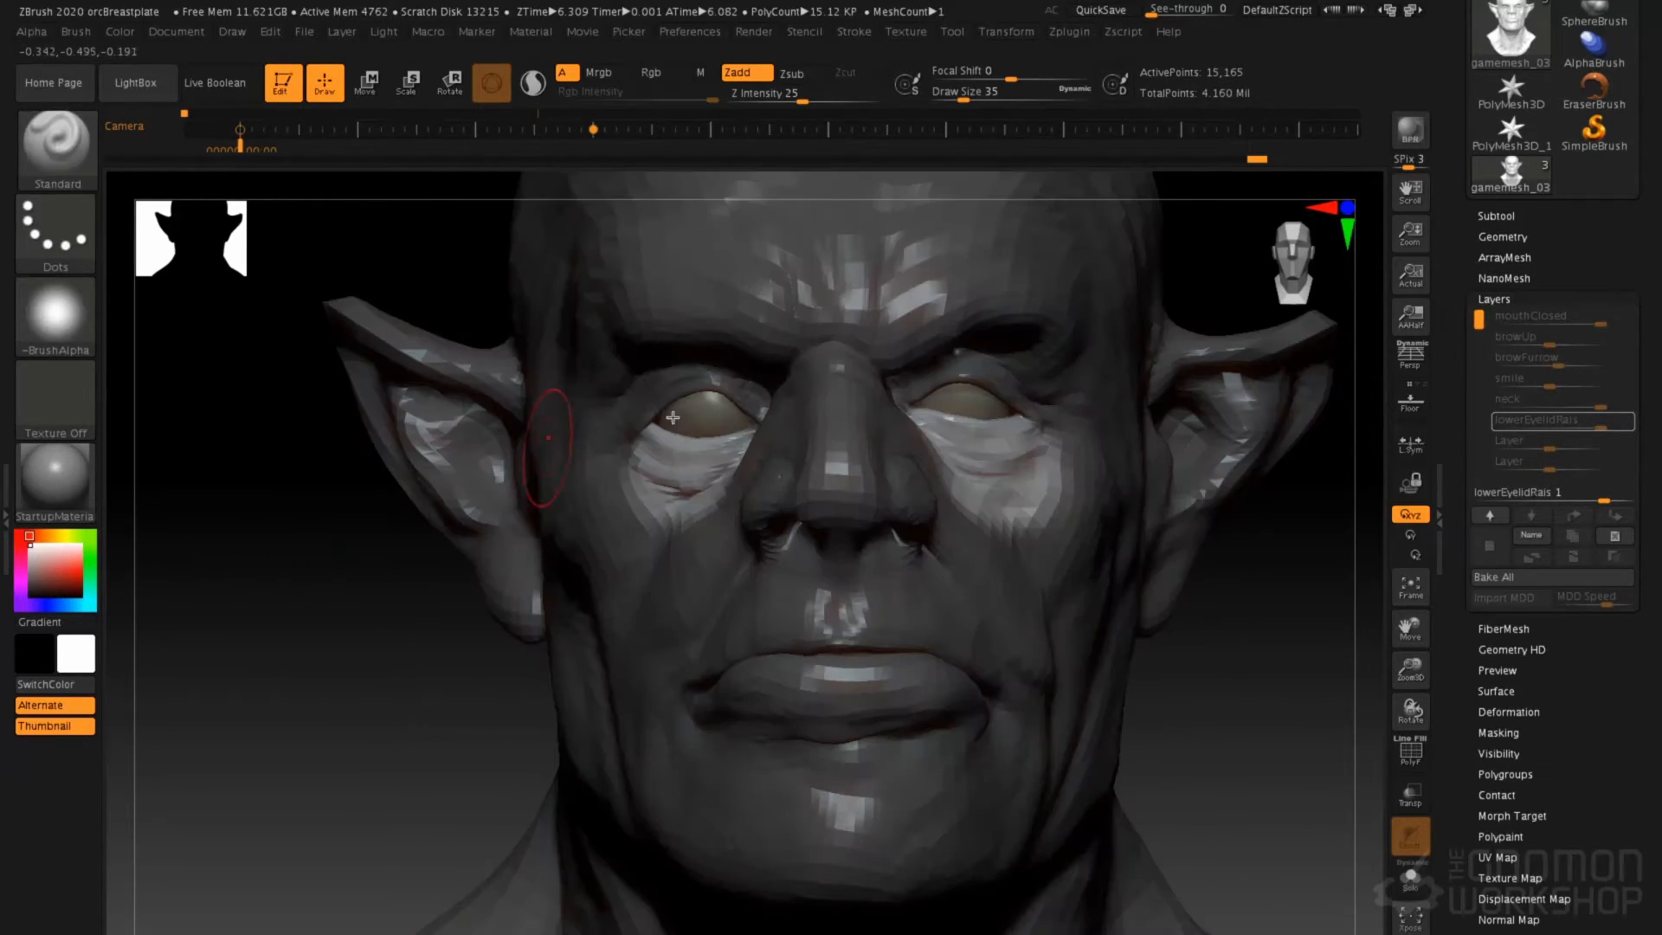
Raise both lower eyelids over the eyeballs with the Move brush at draw size 44 and clear the mask
right_click_drag(707, 395, 696, 467, "ctrl")
key("b")
key("m")
key("v")
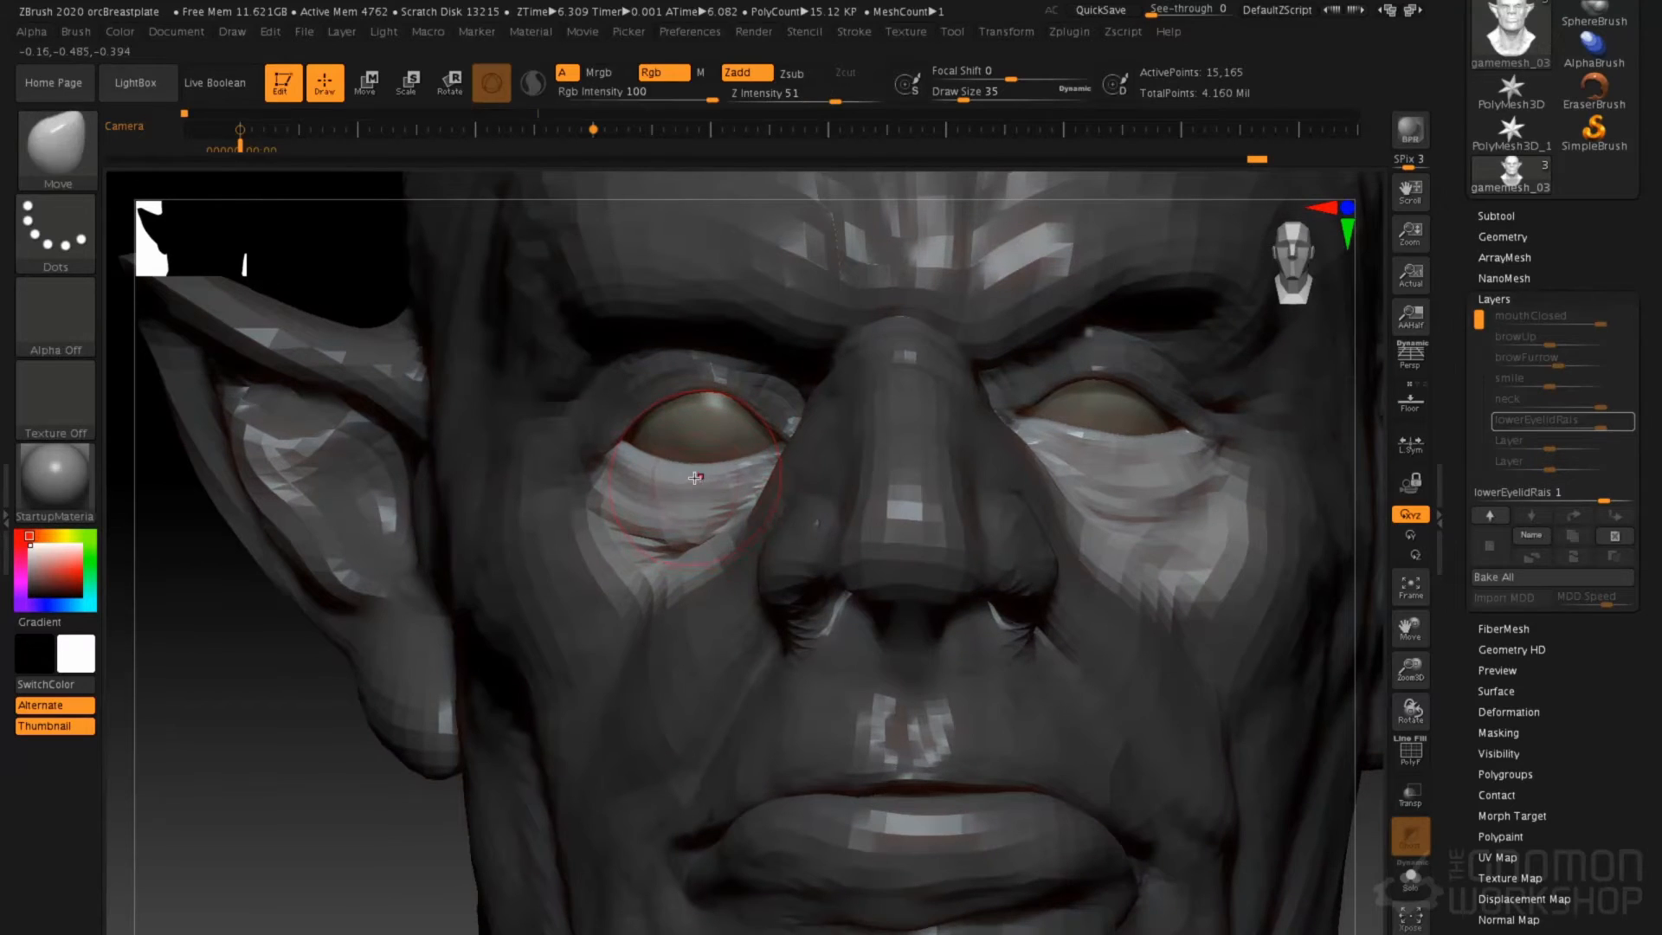
key("space")
left_click_drag(684, 473, 700, 476)
right_click_drag(681, 485, 770, 479)
key("space")
mouse_move(702, 472)
left_mouse_down()
mouse_move(674, 456)
mouse_move(718, 462)
left_mouse_up()
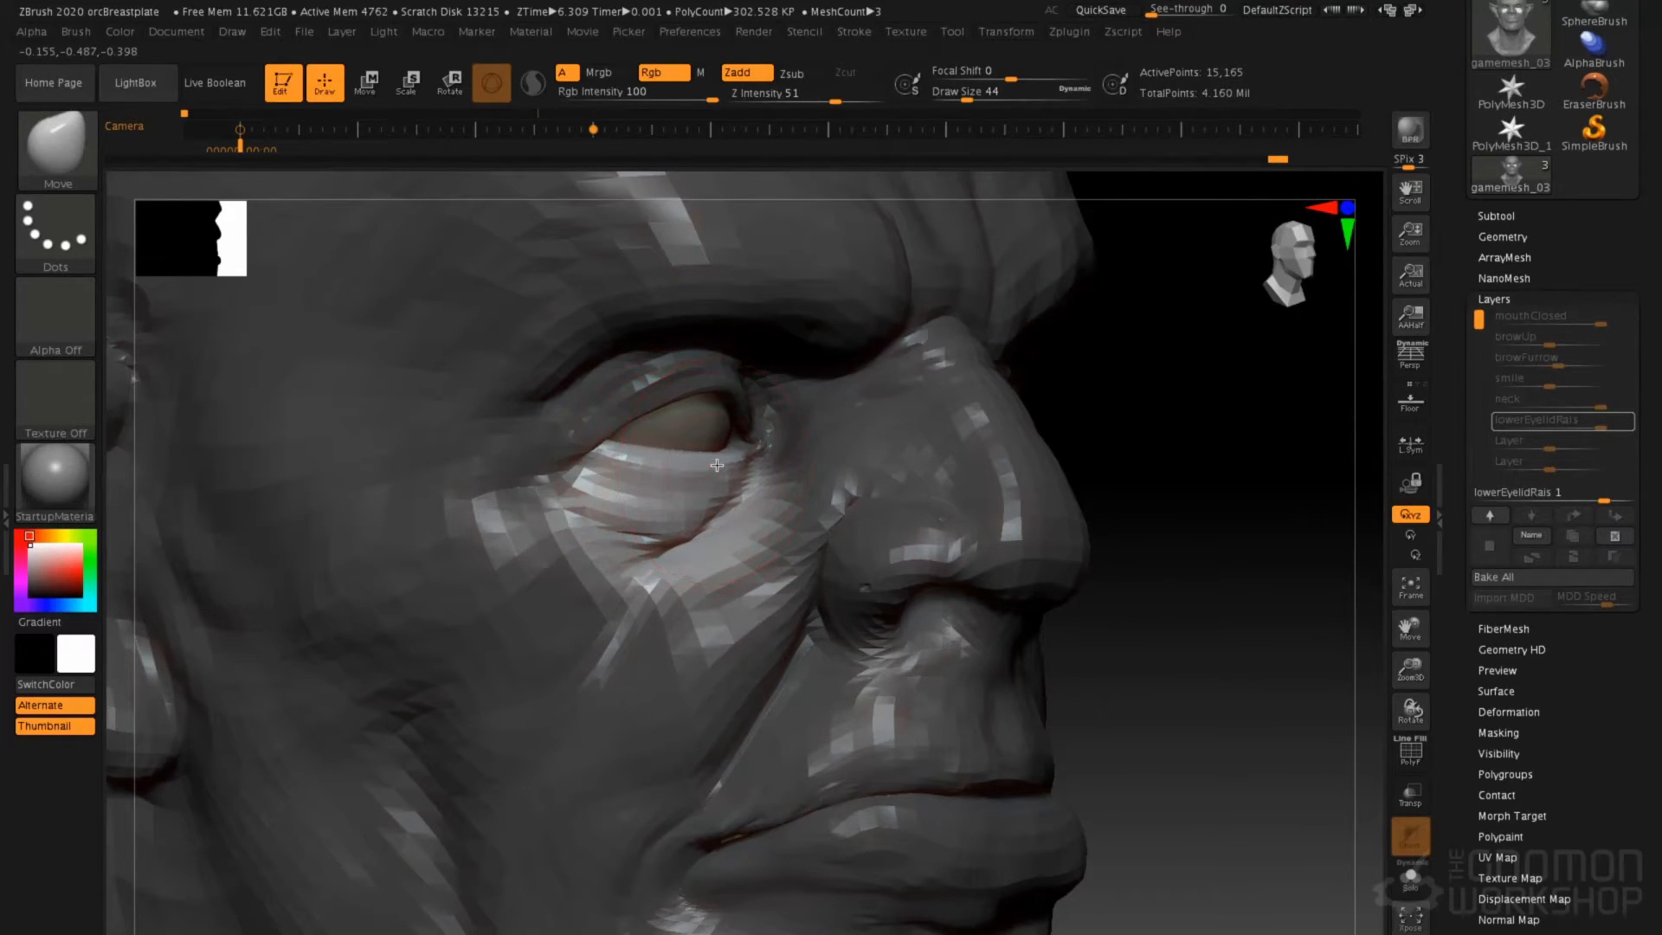
right_click_drag(678, 465, 722, 463)
left_click_drag(724, 457, 720, 454)
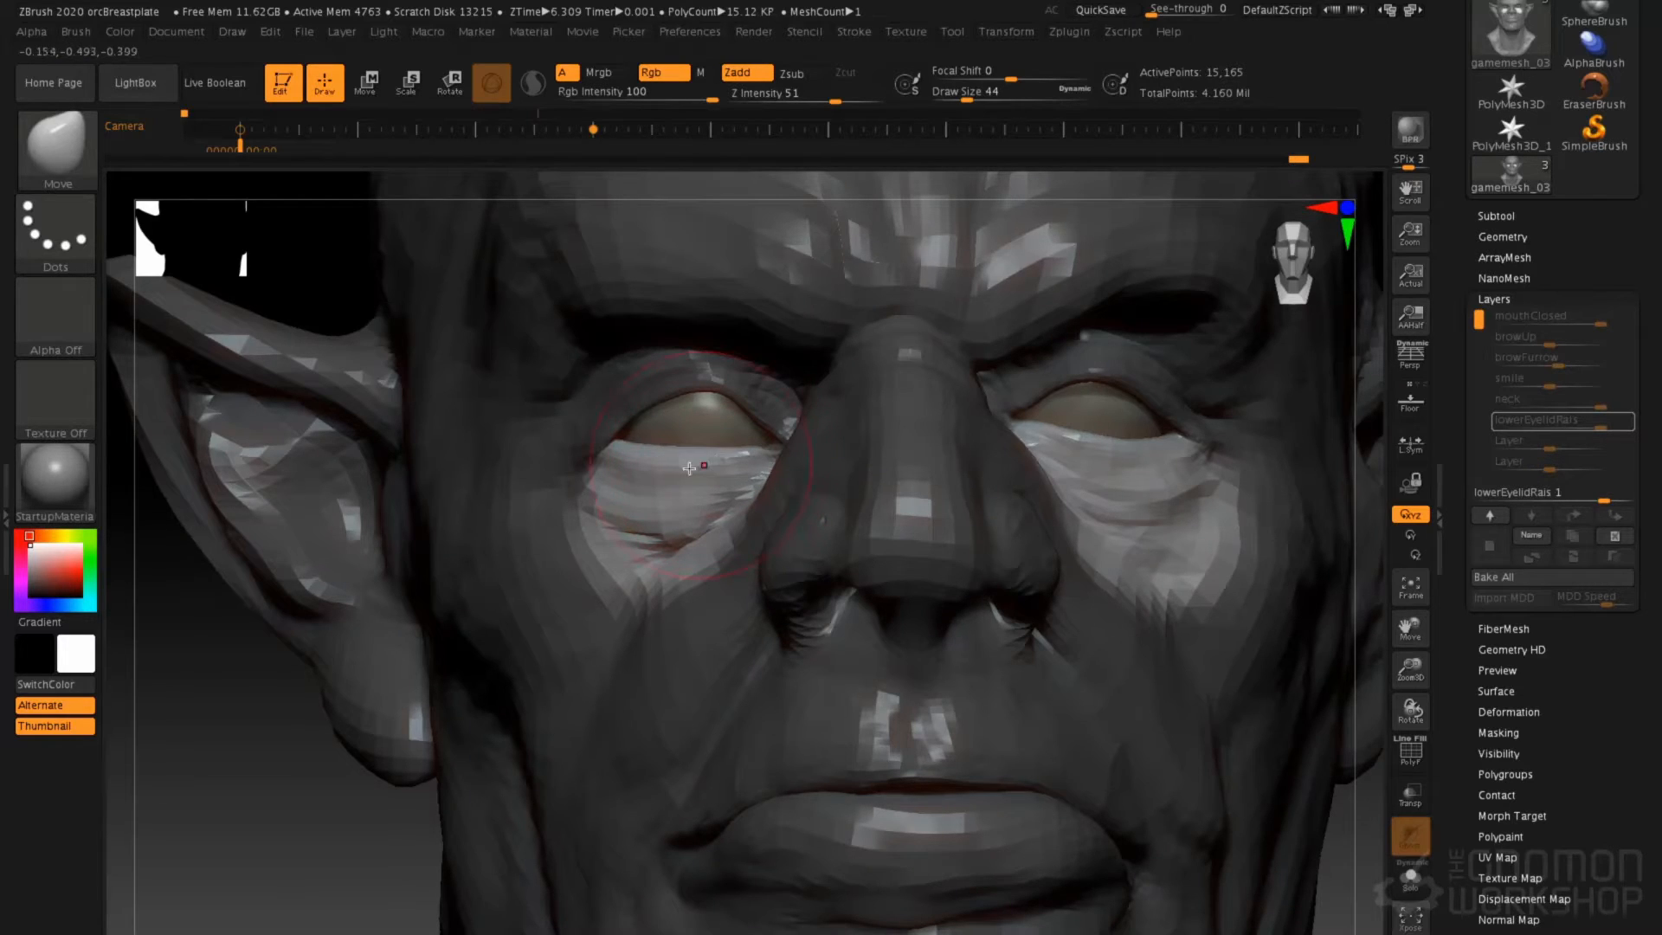
left_click_drag(1135, 454, 1132, 448)
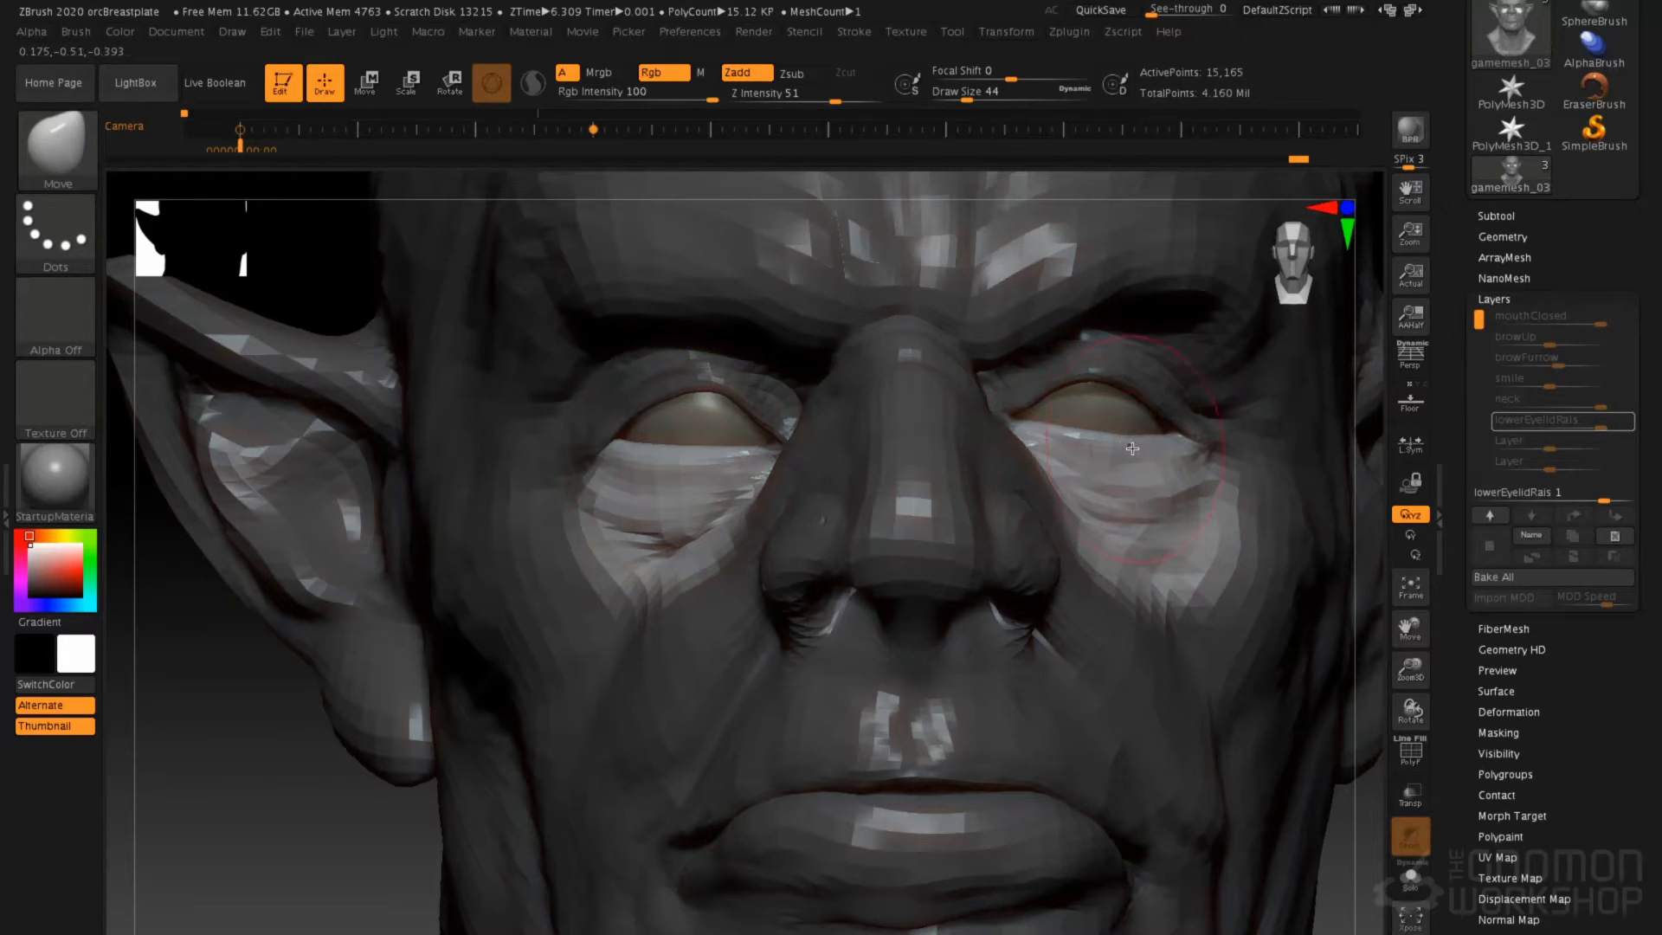
mouse_move(1126, 441)
right_mouse_down()
mouse_move(1069, 447)
mouse_move(1162, 438)
mouse_move(690, 477)
right_mouse_up()
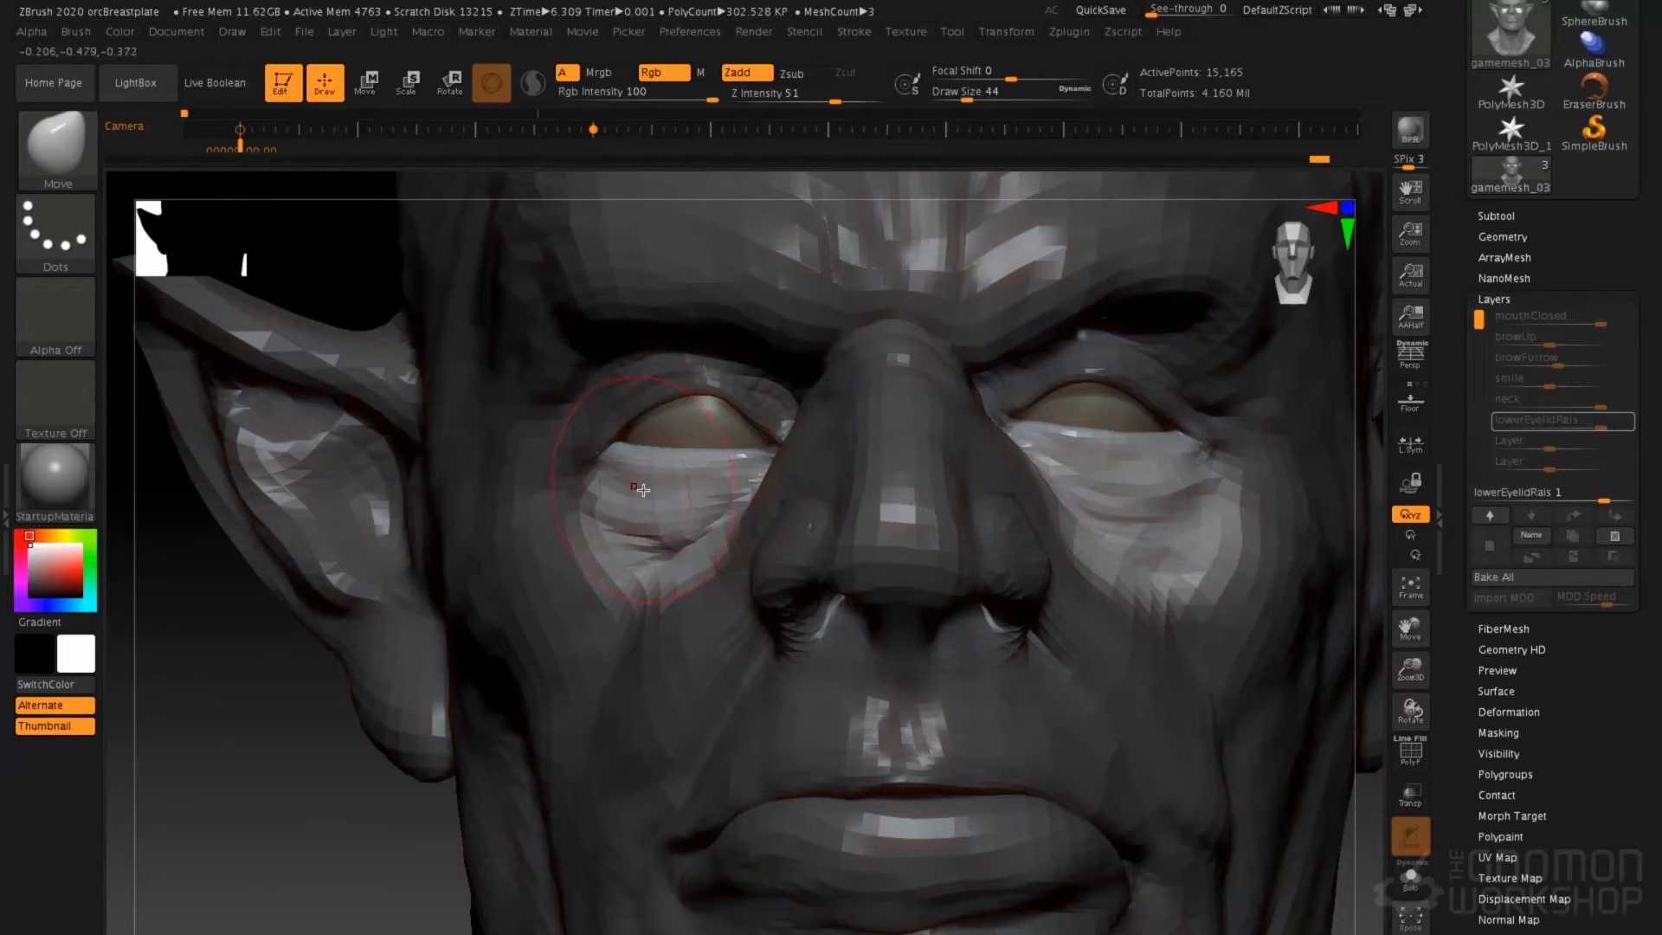
key("ctrl")
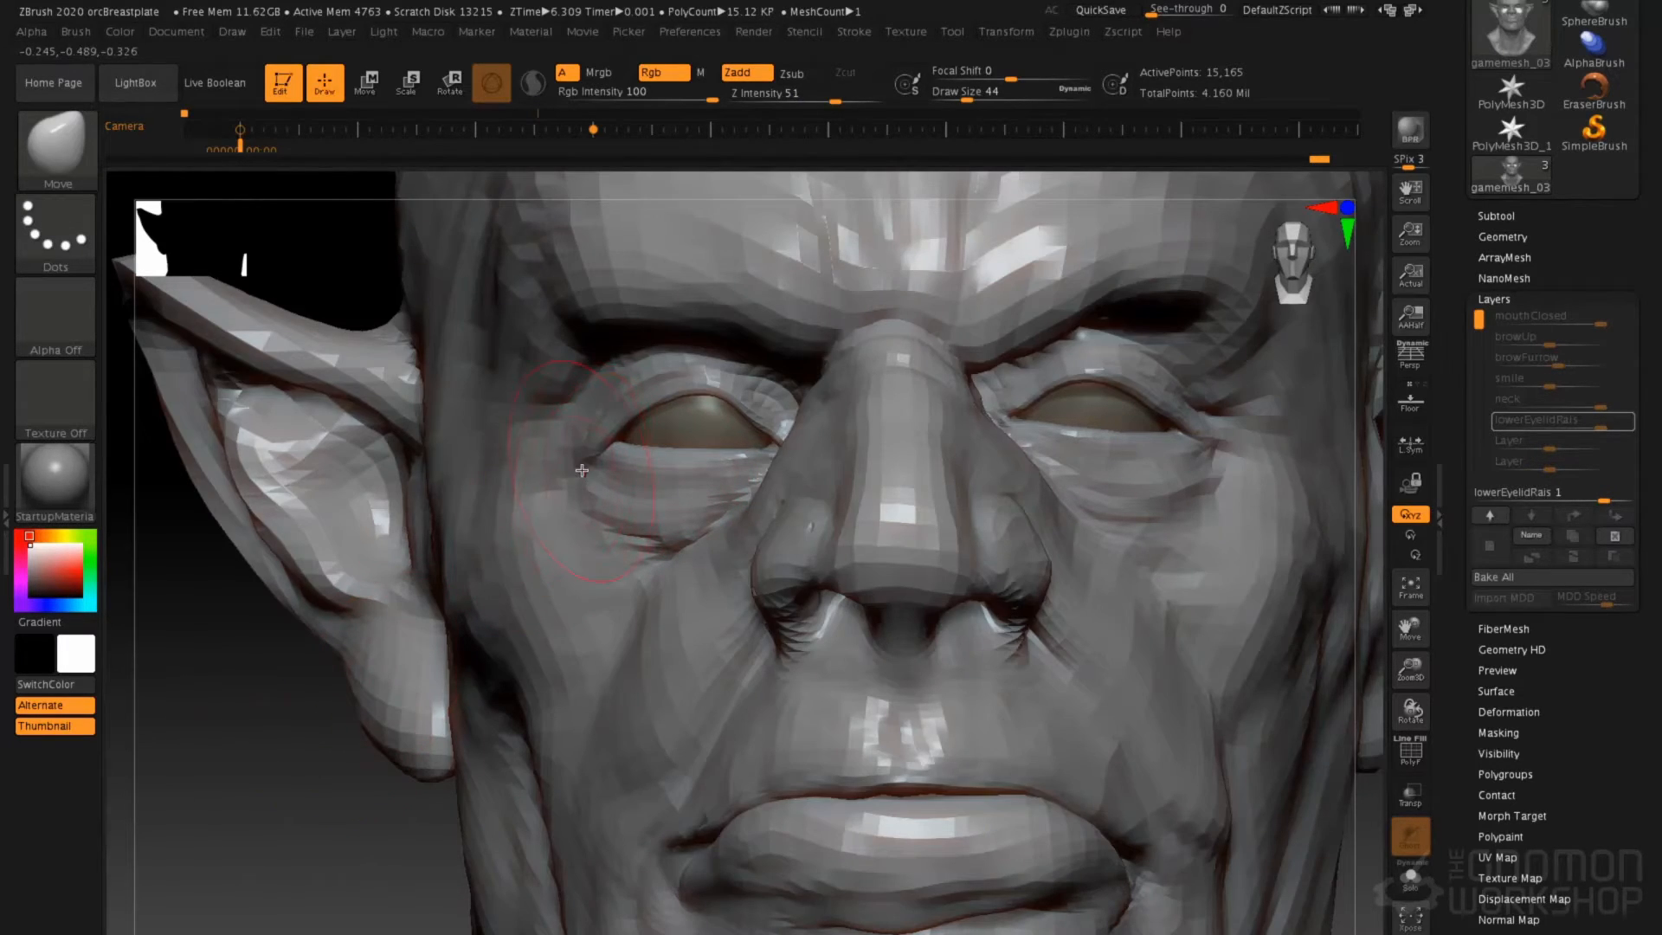
Reshape the area at the outer corners of the eyes with the Move brush and restore the highest subdivision level
left_click_drag(610, 449, 583, 461)
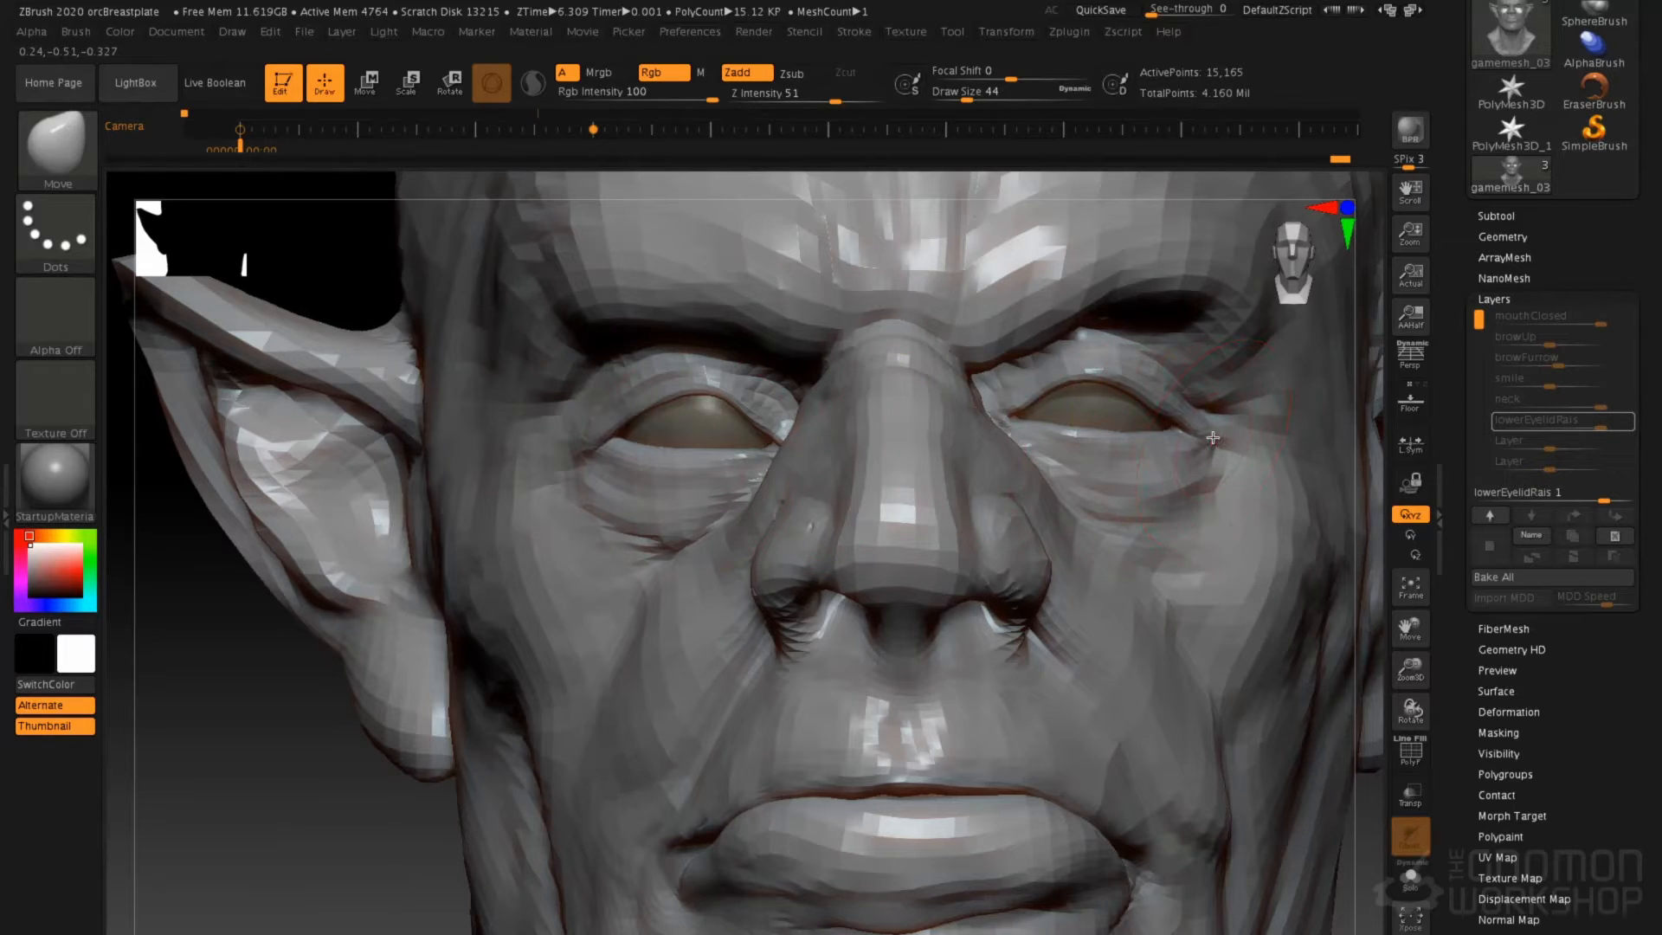
key("d")
key("d")
key("d")
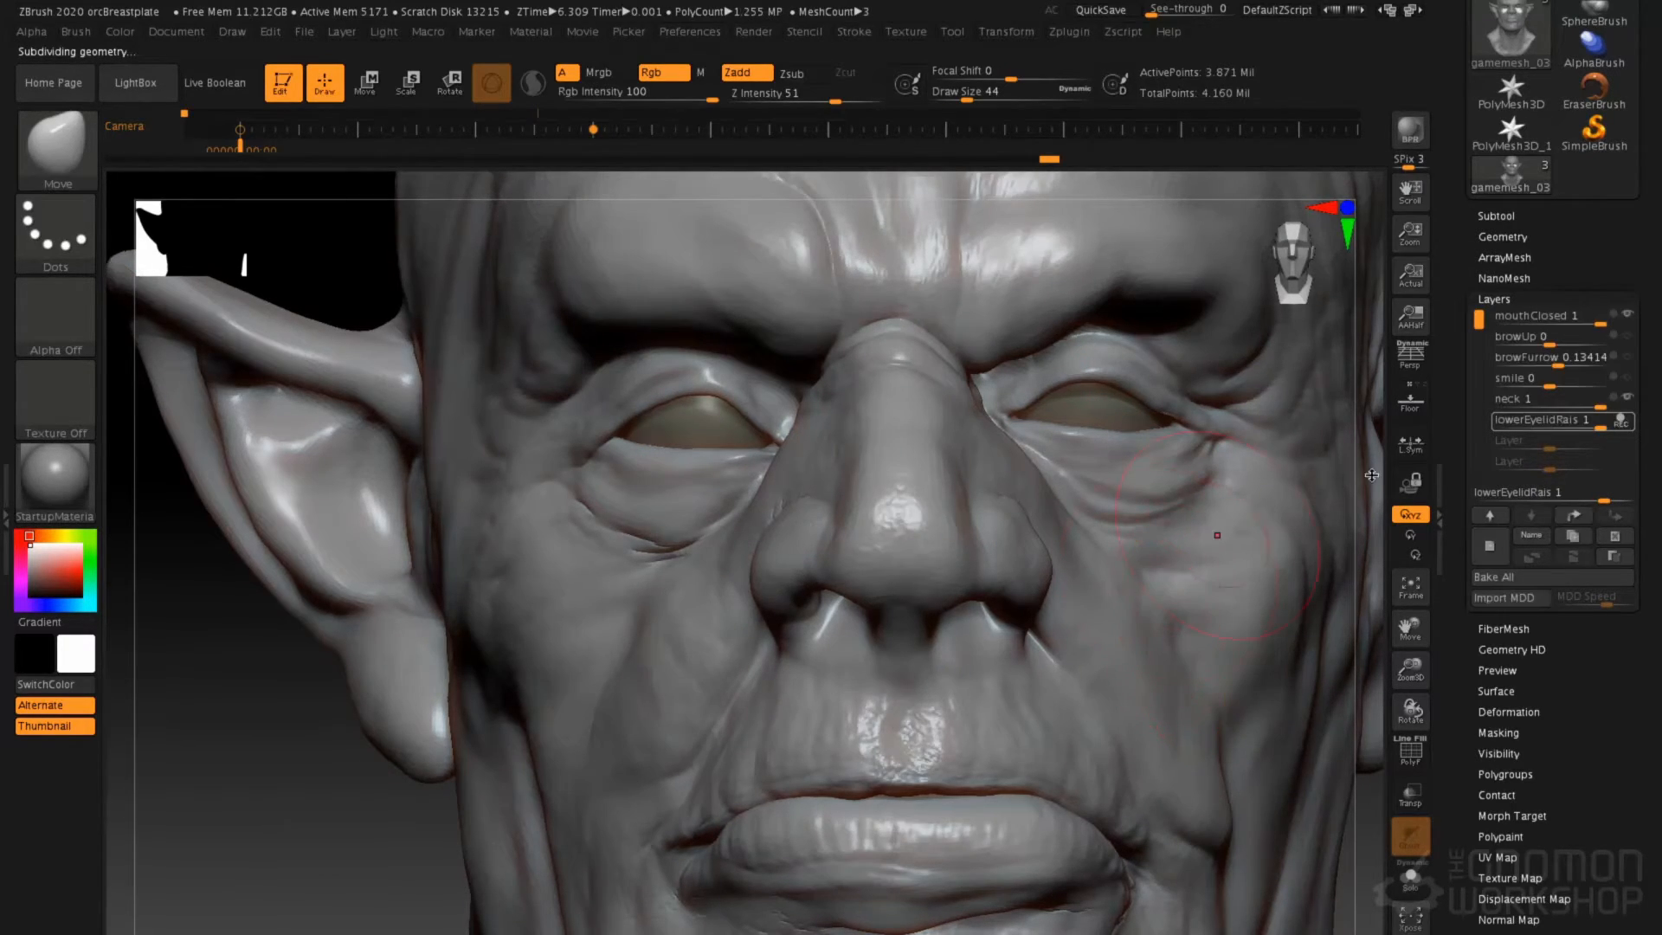
Stop recording the lowerEyelidRais layer and set its intensity to 0
mouse_move(1602, 426)
left_mouse_down()
mouse_move(1558, 429)
mouse_move(1615, 452)
left_mouse_up()
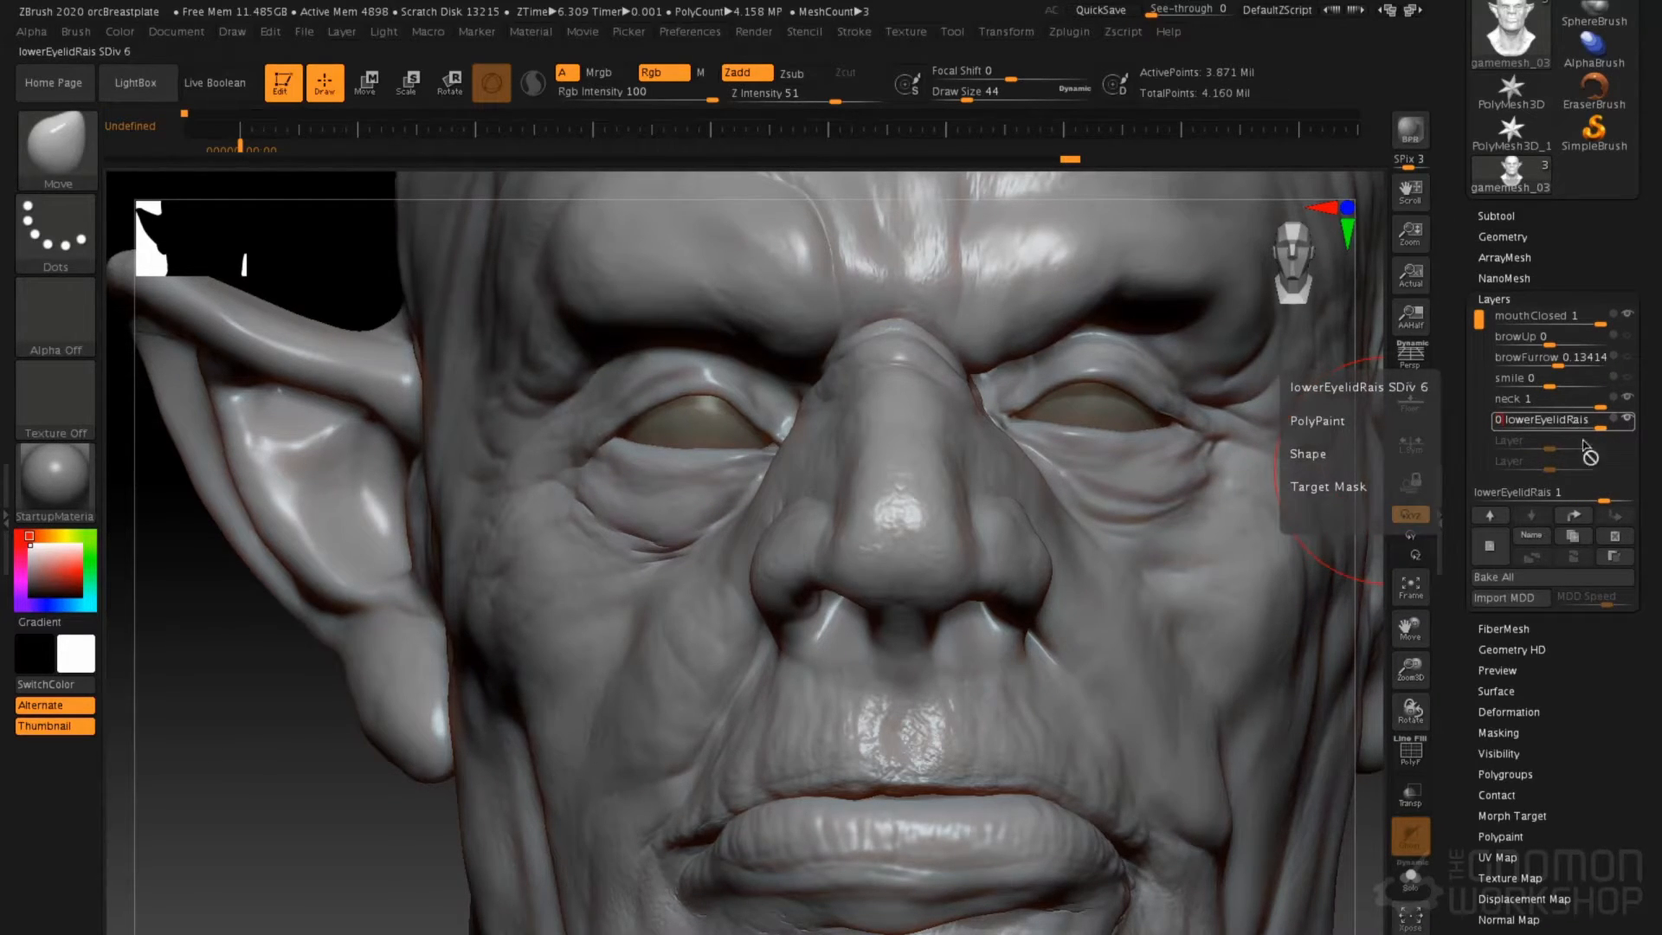
key("Return")
left_click(242, 143)
left_click(241, 146)
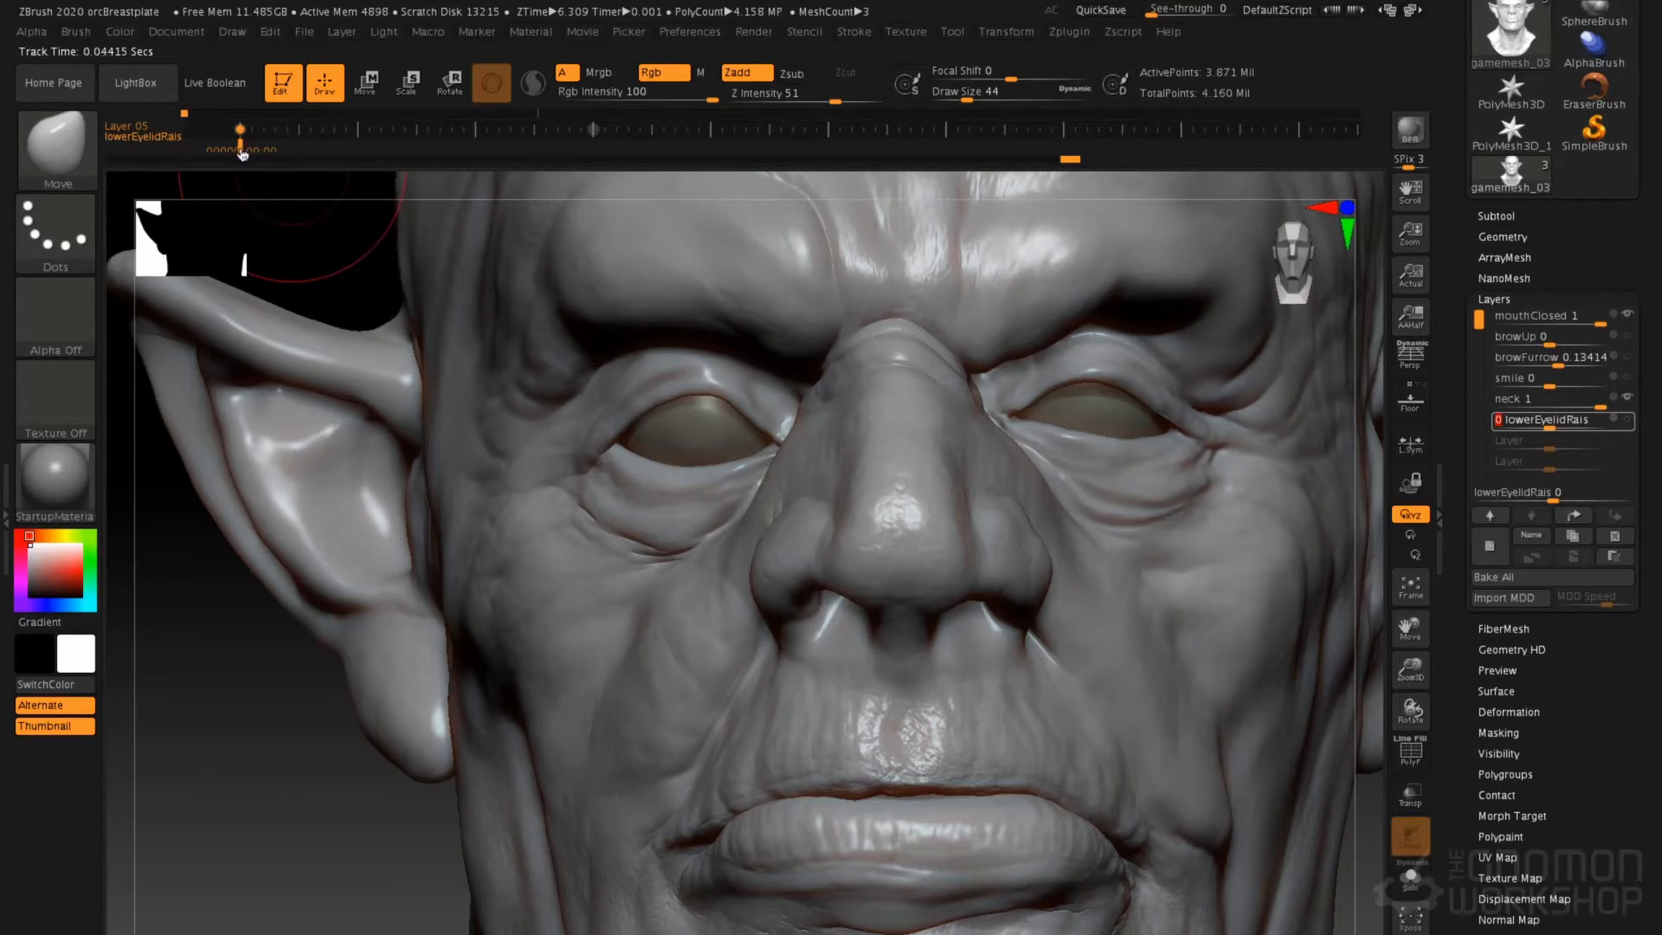
left_click(1629, 422)
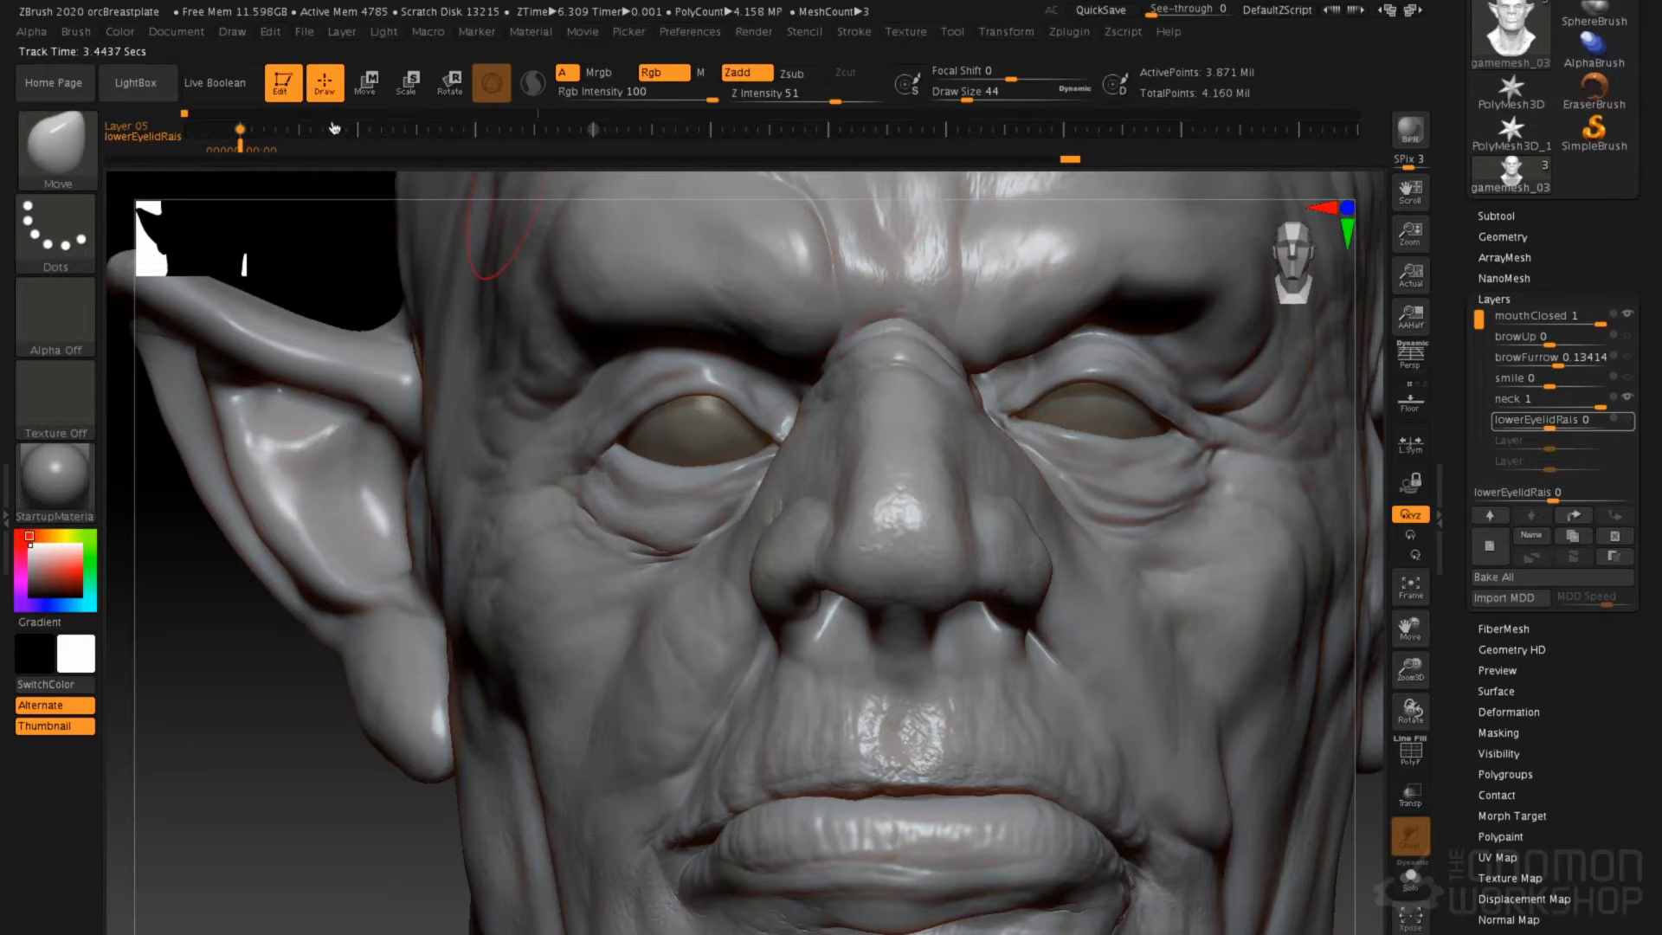
left_click(240, 135)
left_click_drag(235, 206, 238, 216)
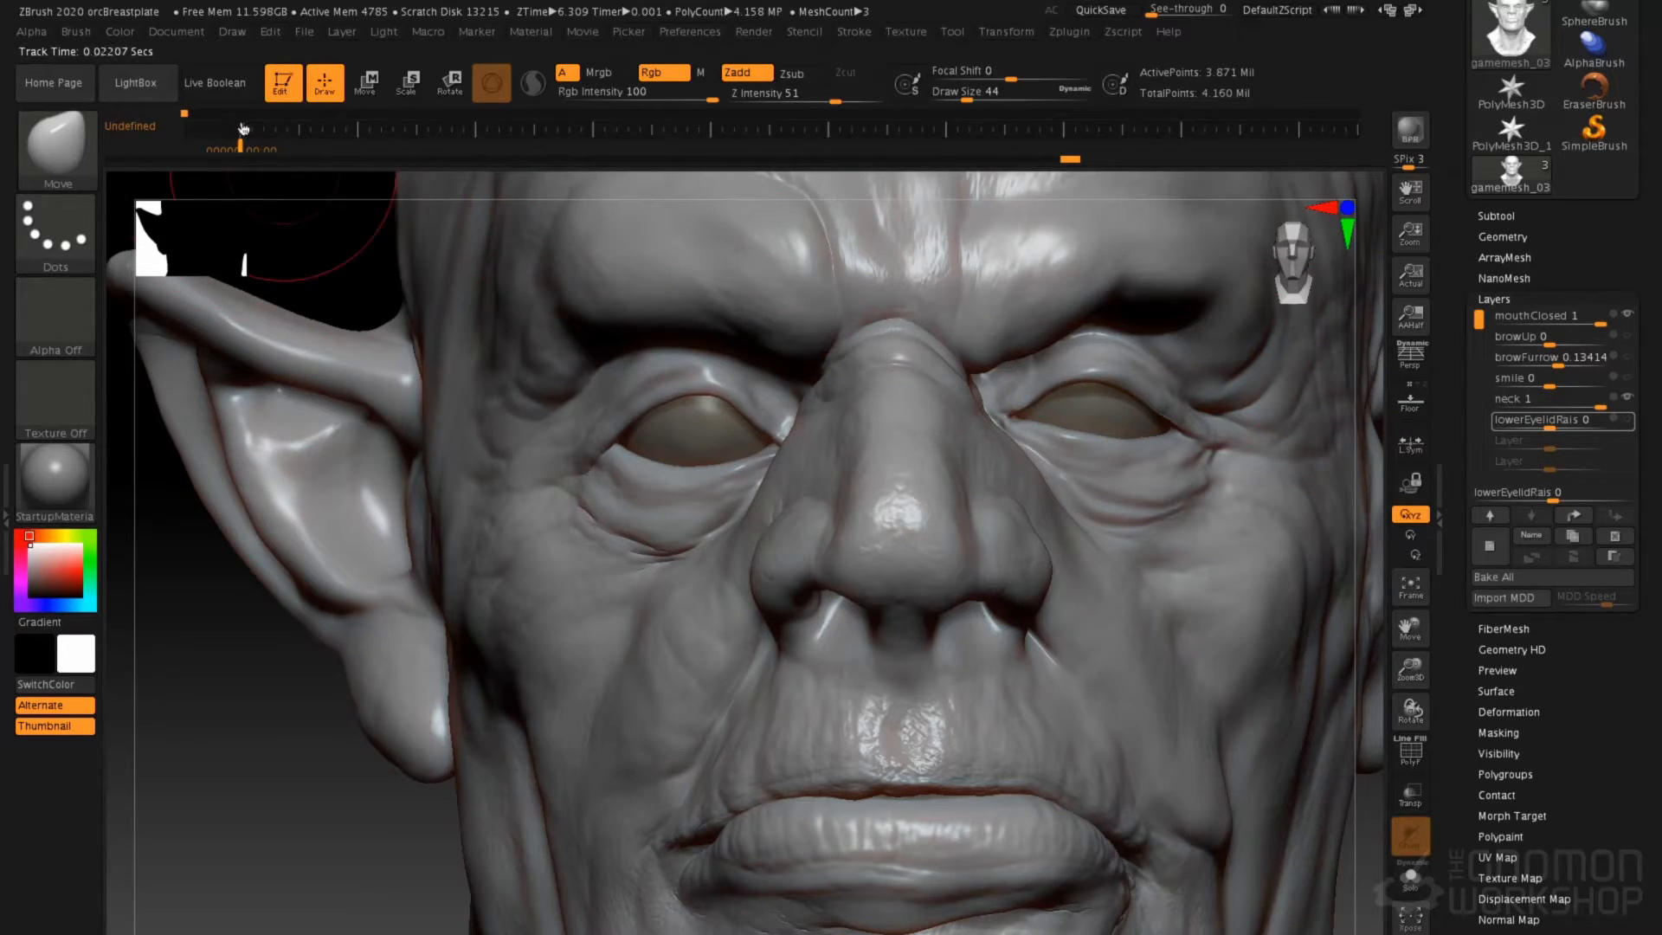
Key the lowerEyelidRais layer at intensity 0 at 0 and about 1.5 seconds and at 1 at about 3.5 seconds
left_click(1628, 421)
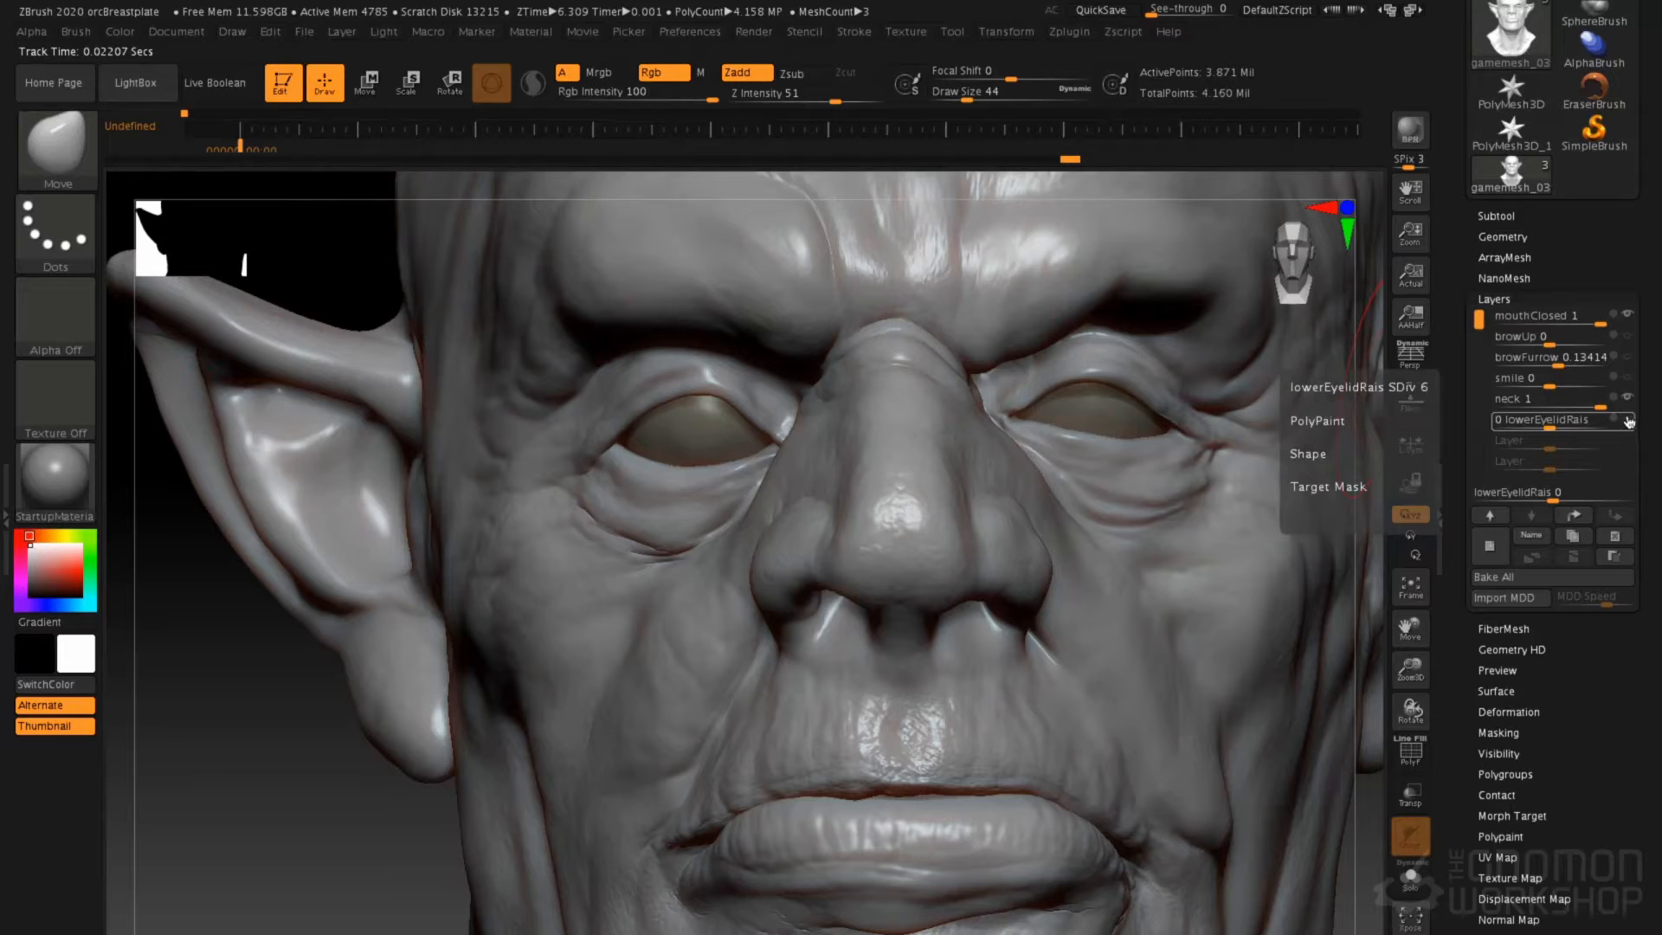
left_click_drag(1550, 426, 1559, 431)
type("0")
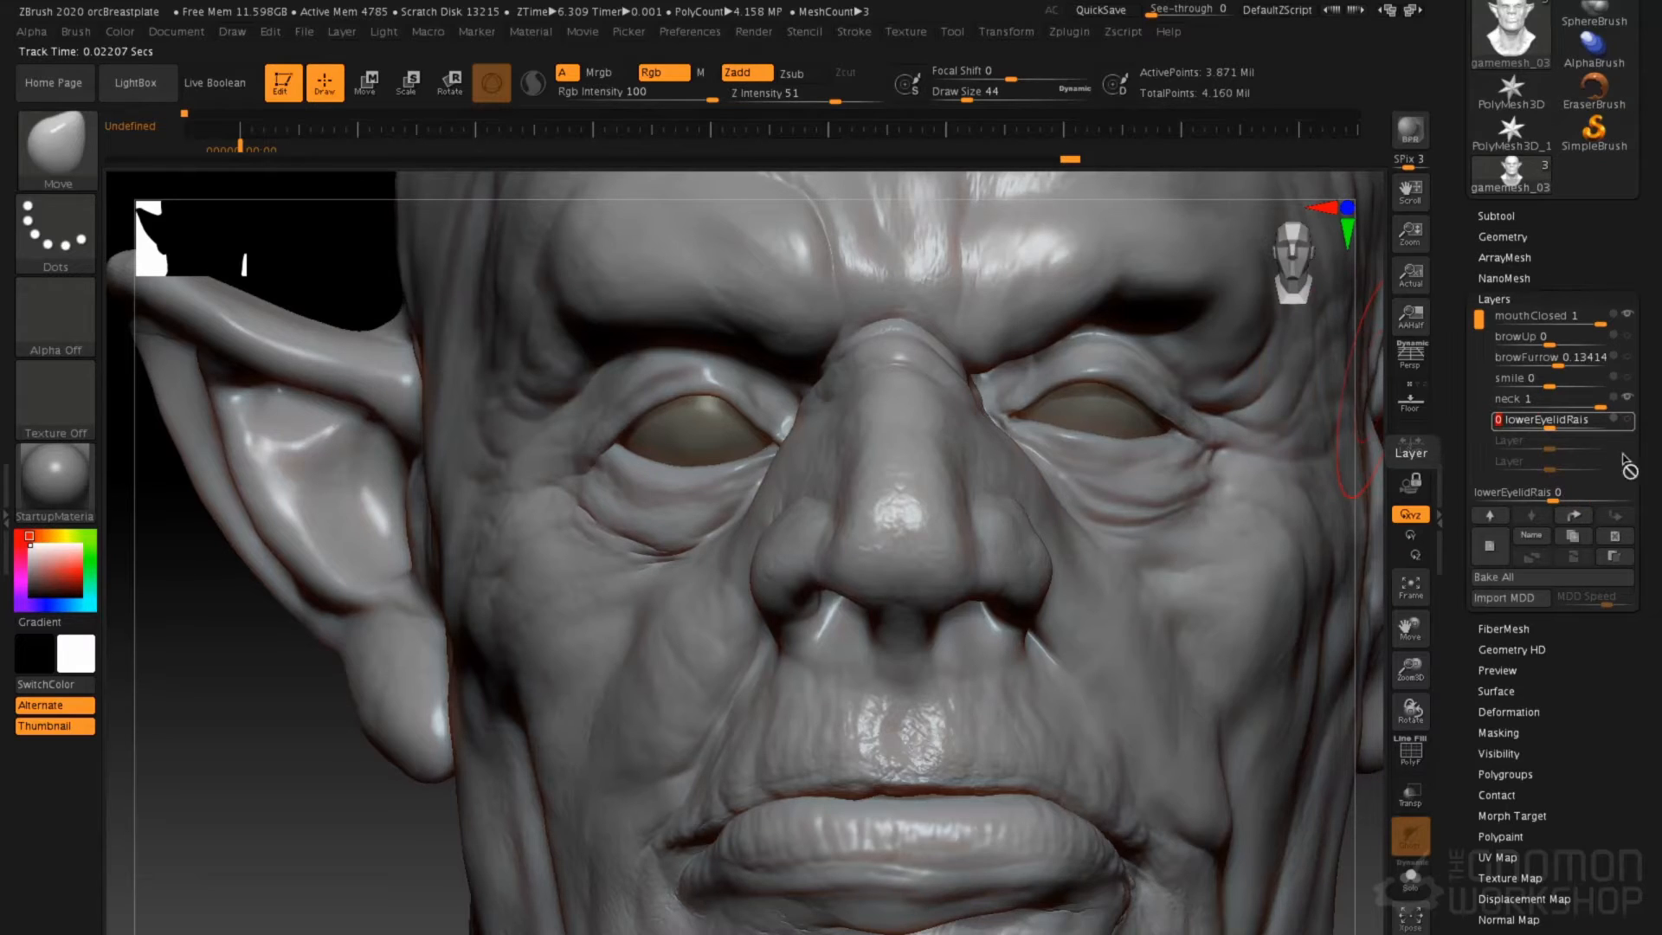
left_click(243, 138)
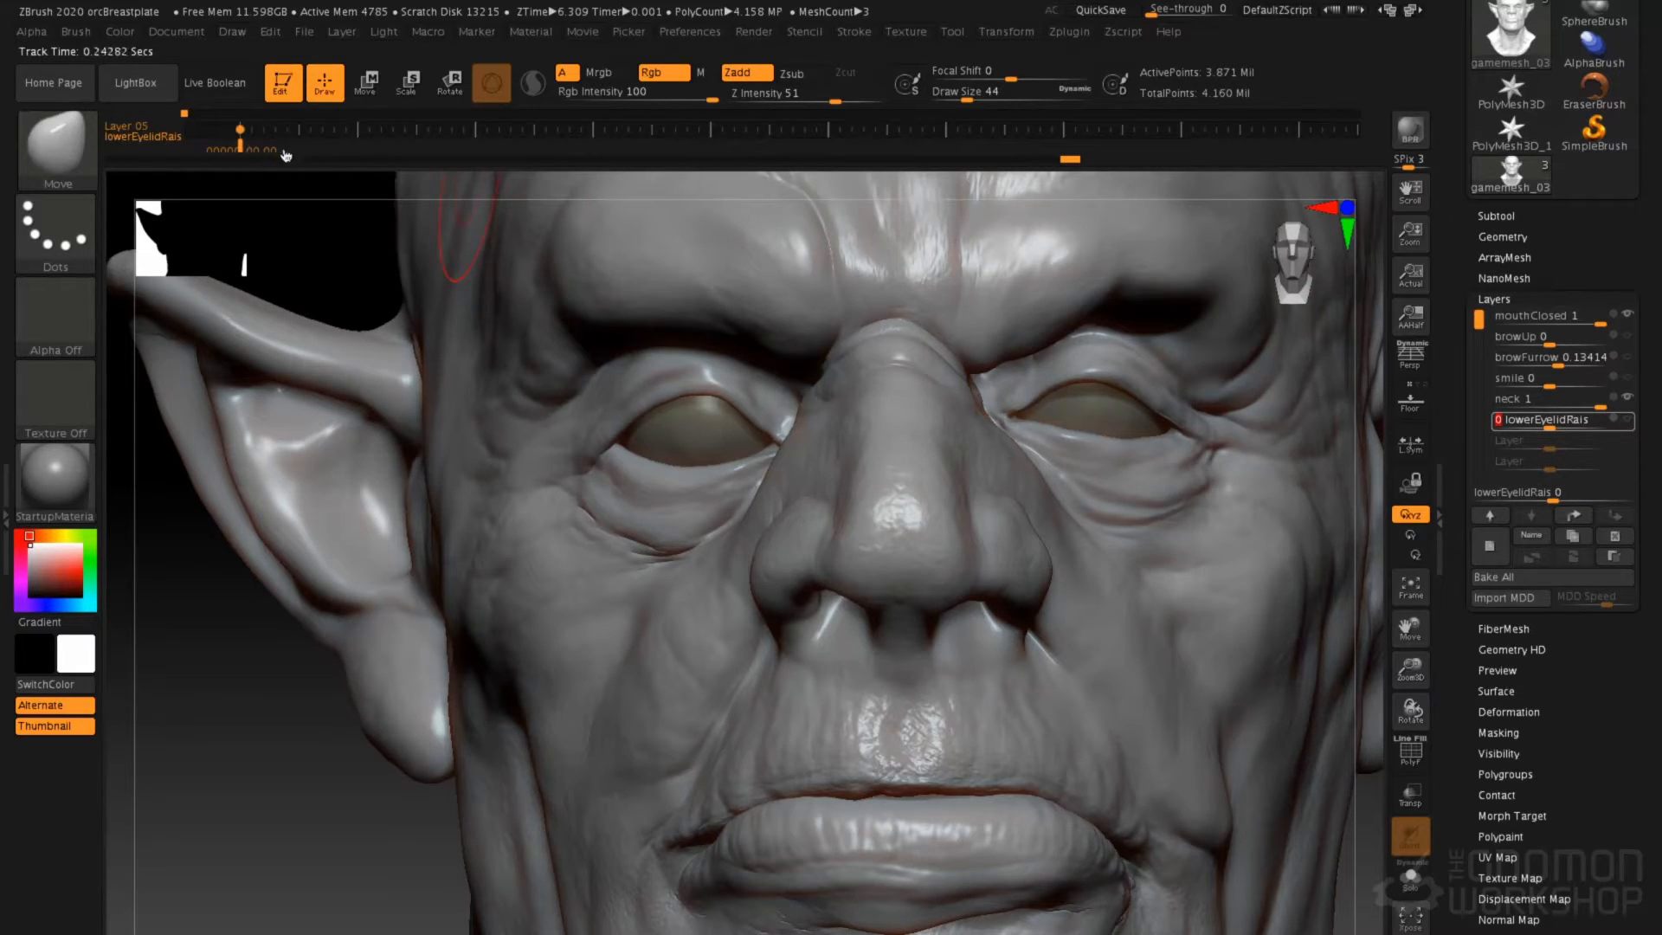
left_click_drag(260, 154, 393, 154)
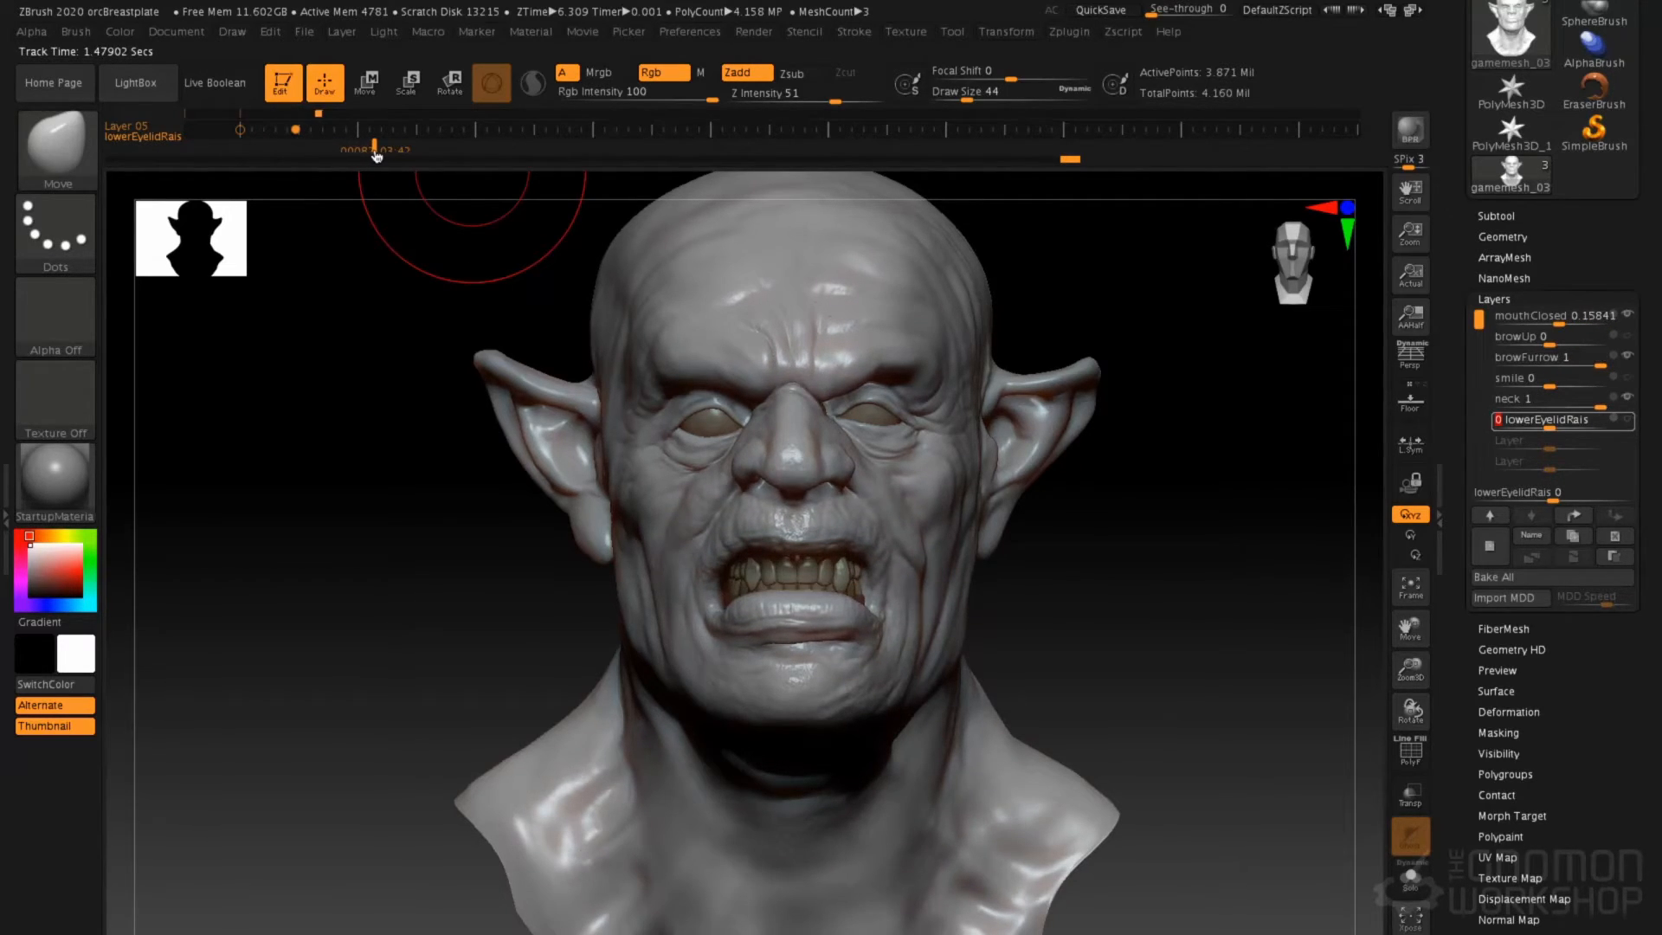
left_click_drag(1568, 429, 1625, 450)
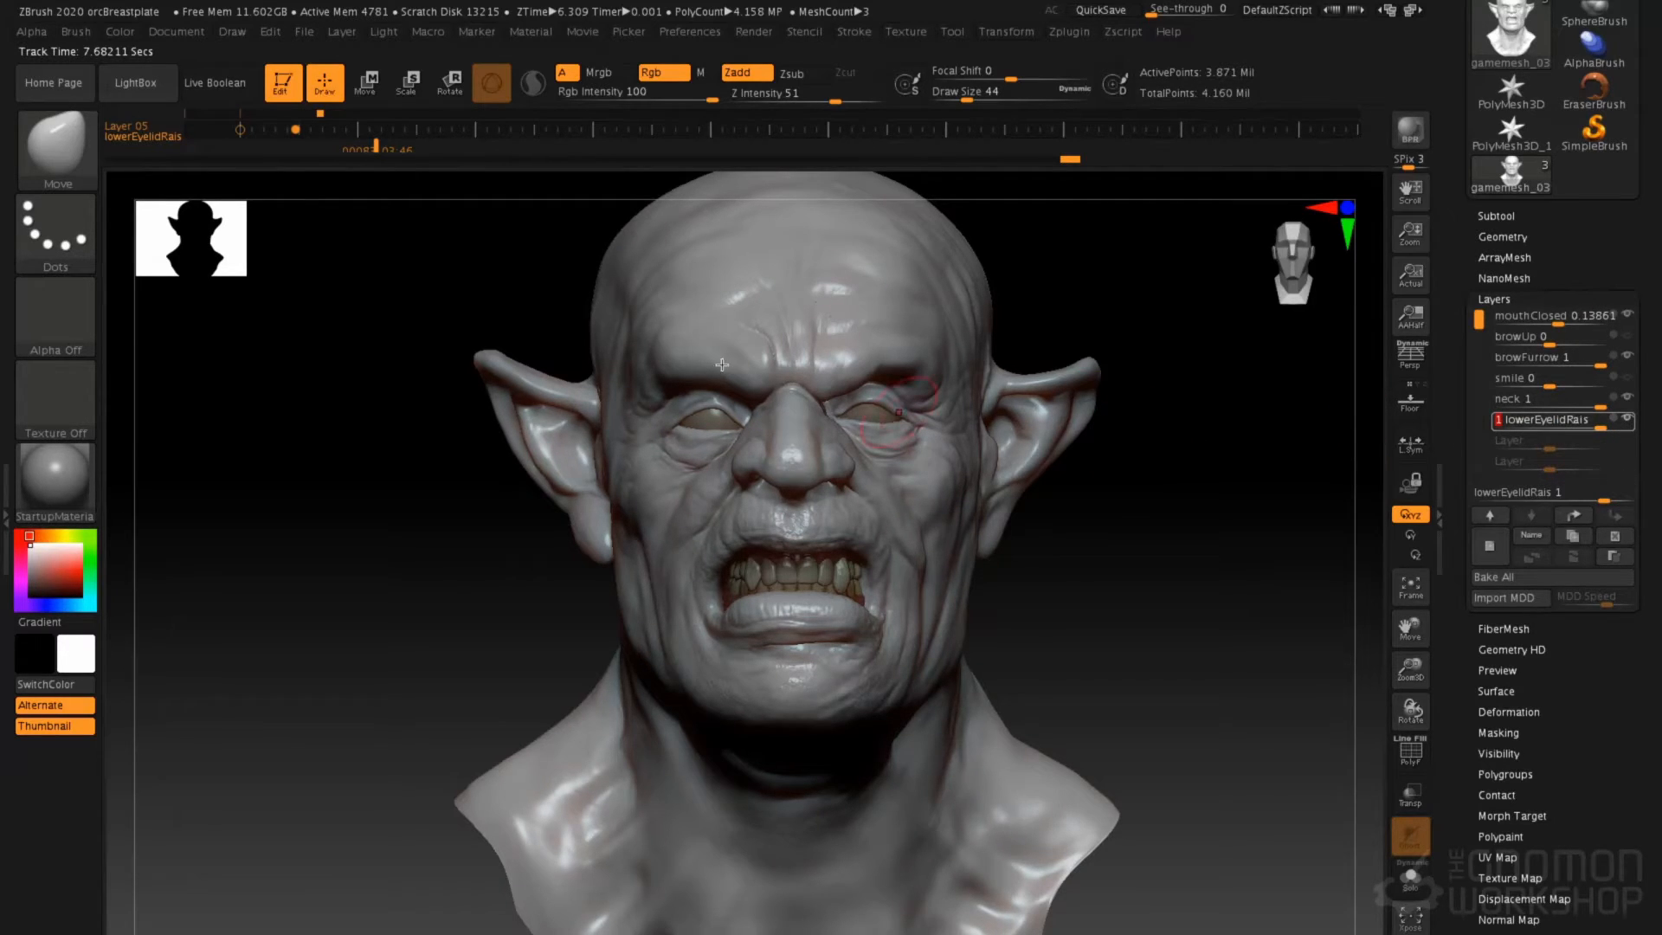
left_click(376, 136)
left_click_drag(352, 156, 414, 163)
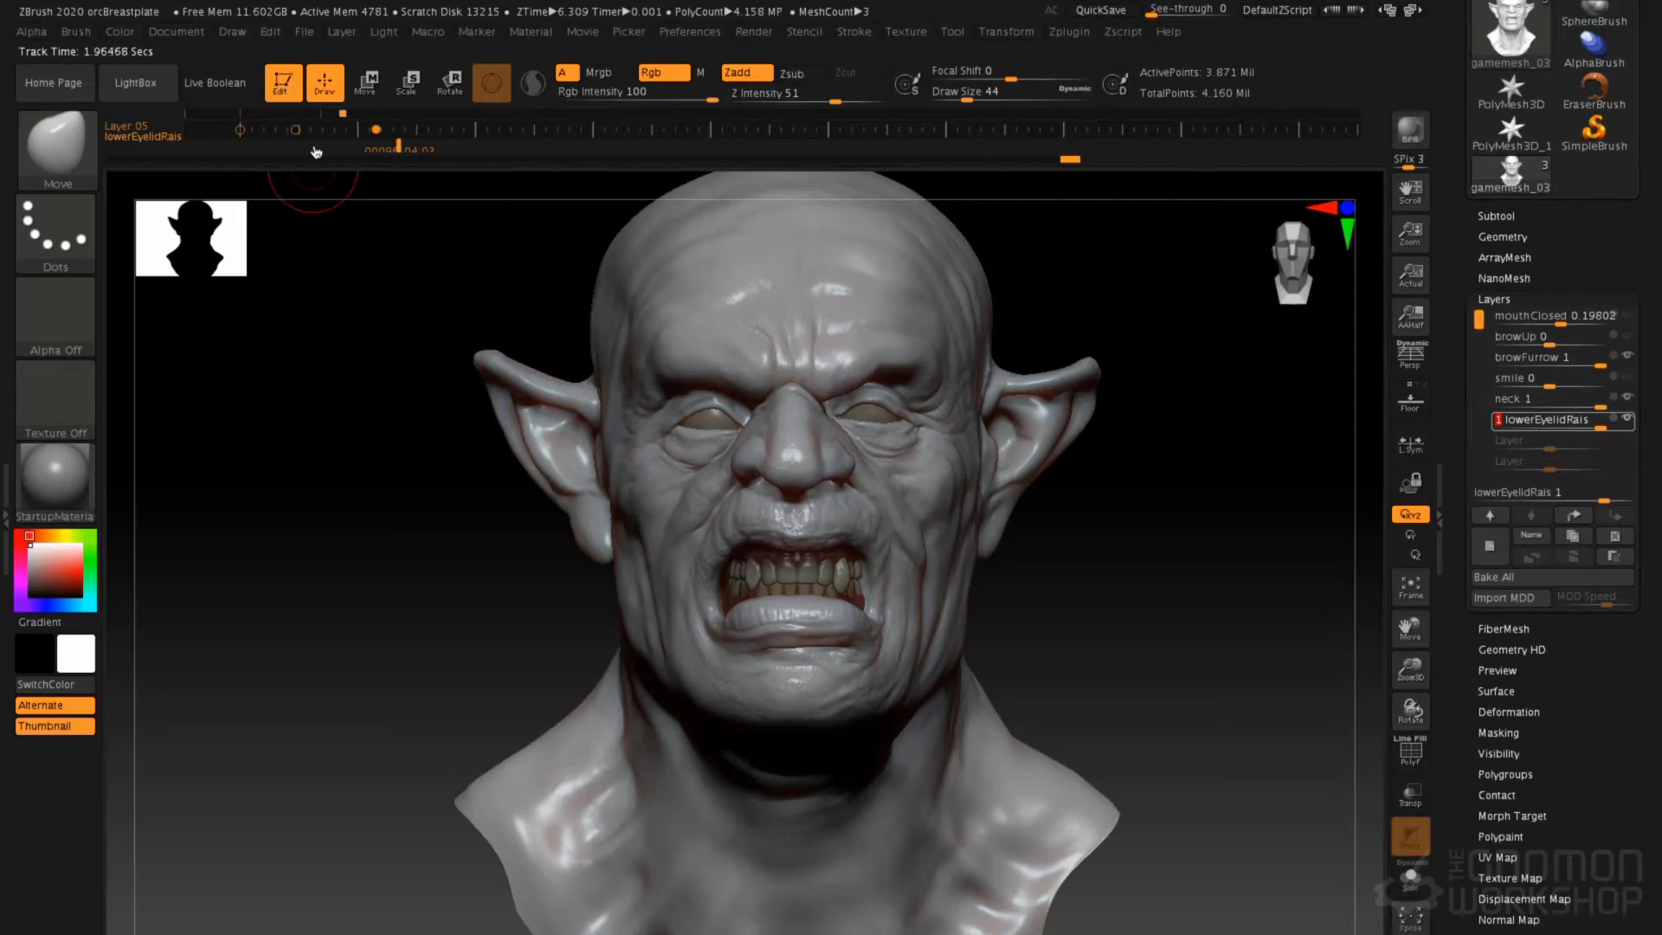
Return the timeline to 0 and save the project as orcFacialAnim
left_click_drag(392, 153, 226, 168)
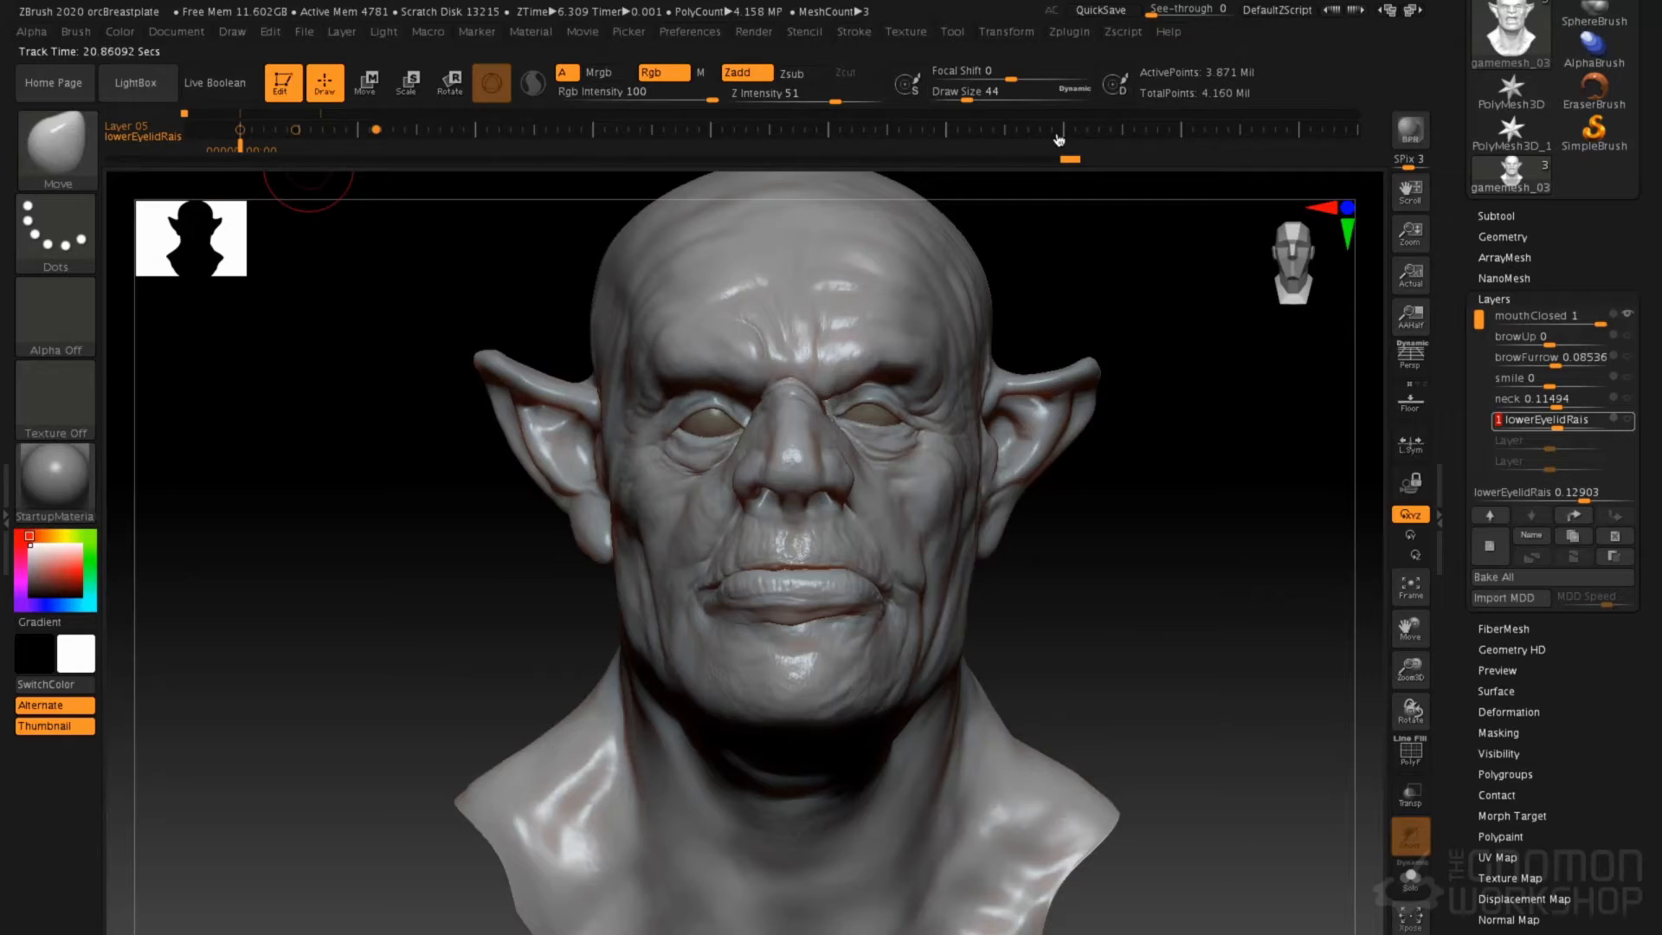
left_click(305, 31)
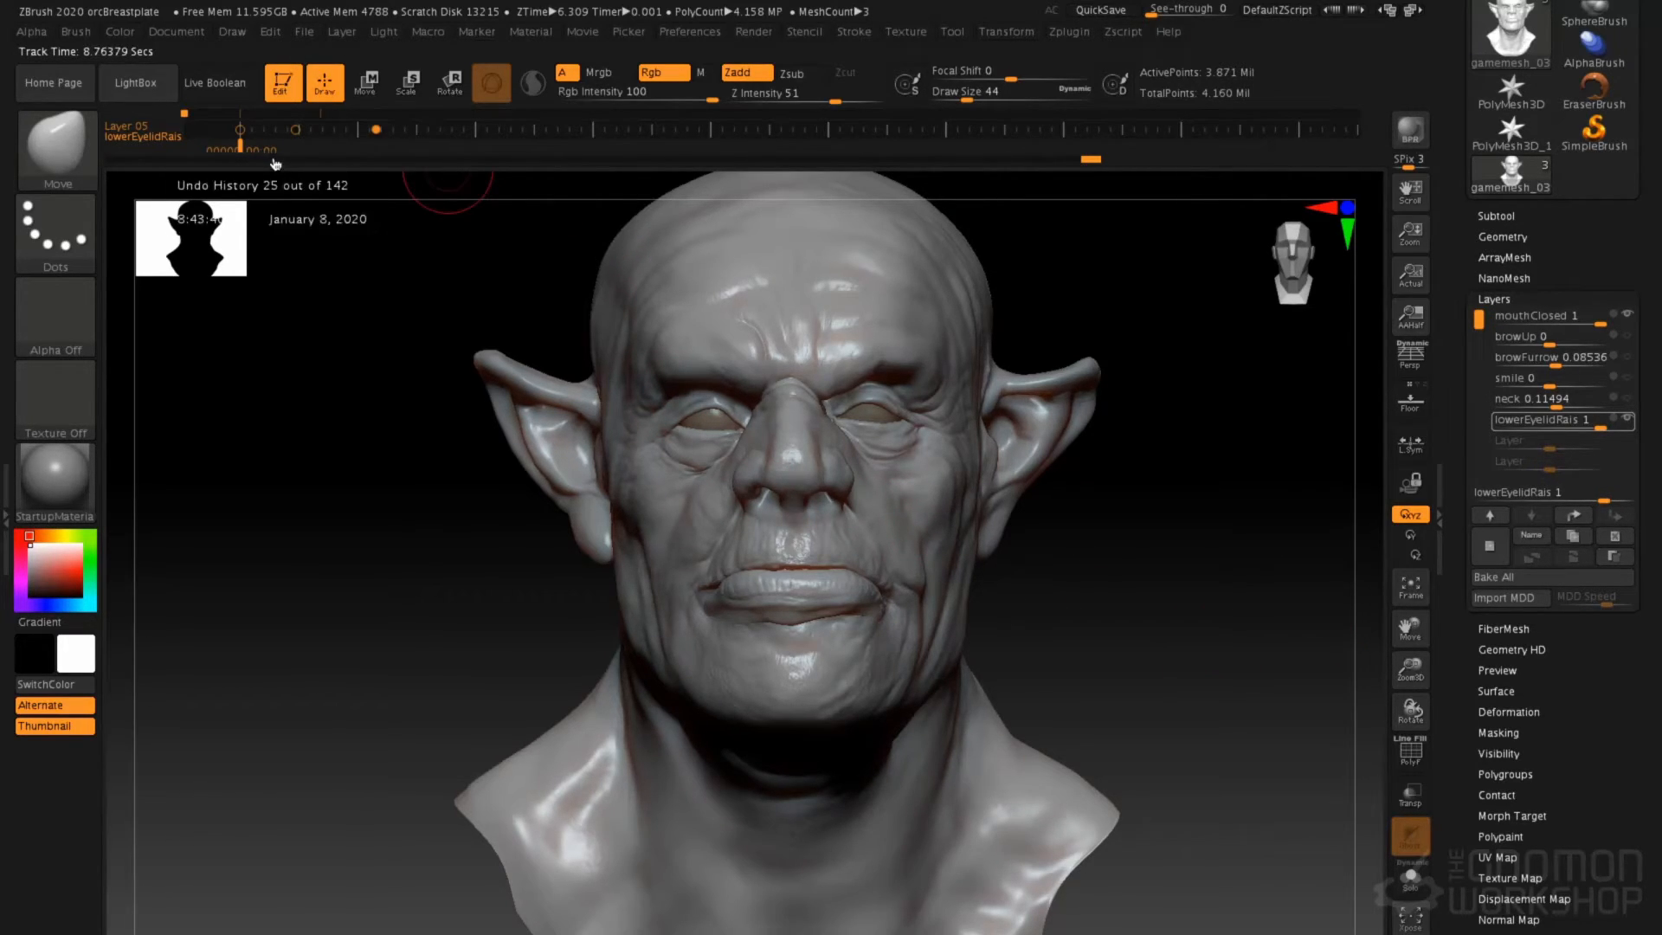
left_click(304, 31)
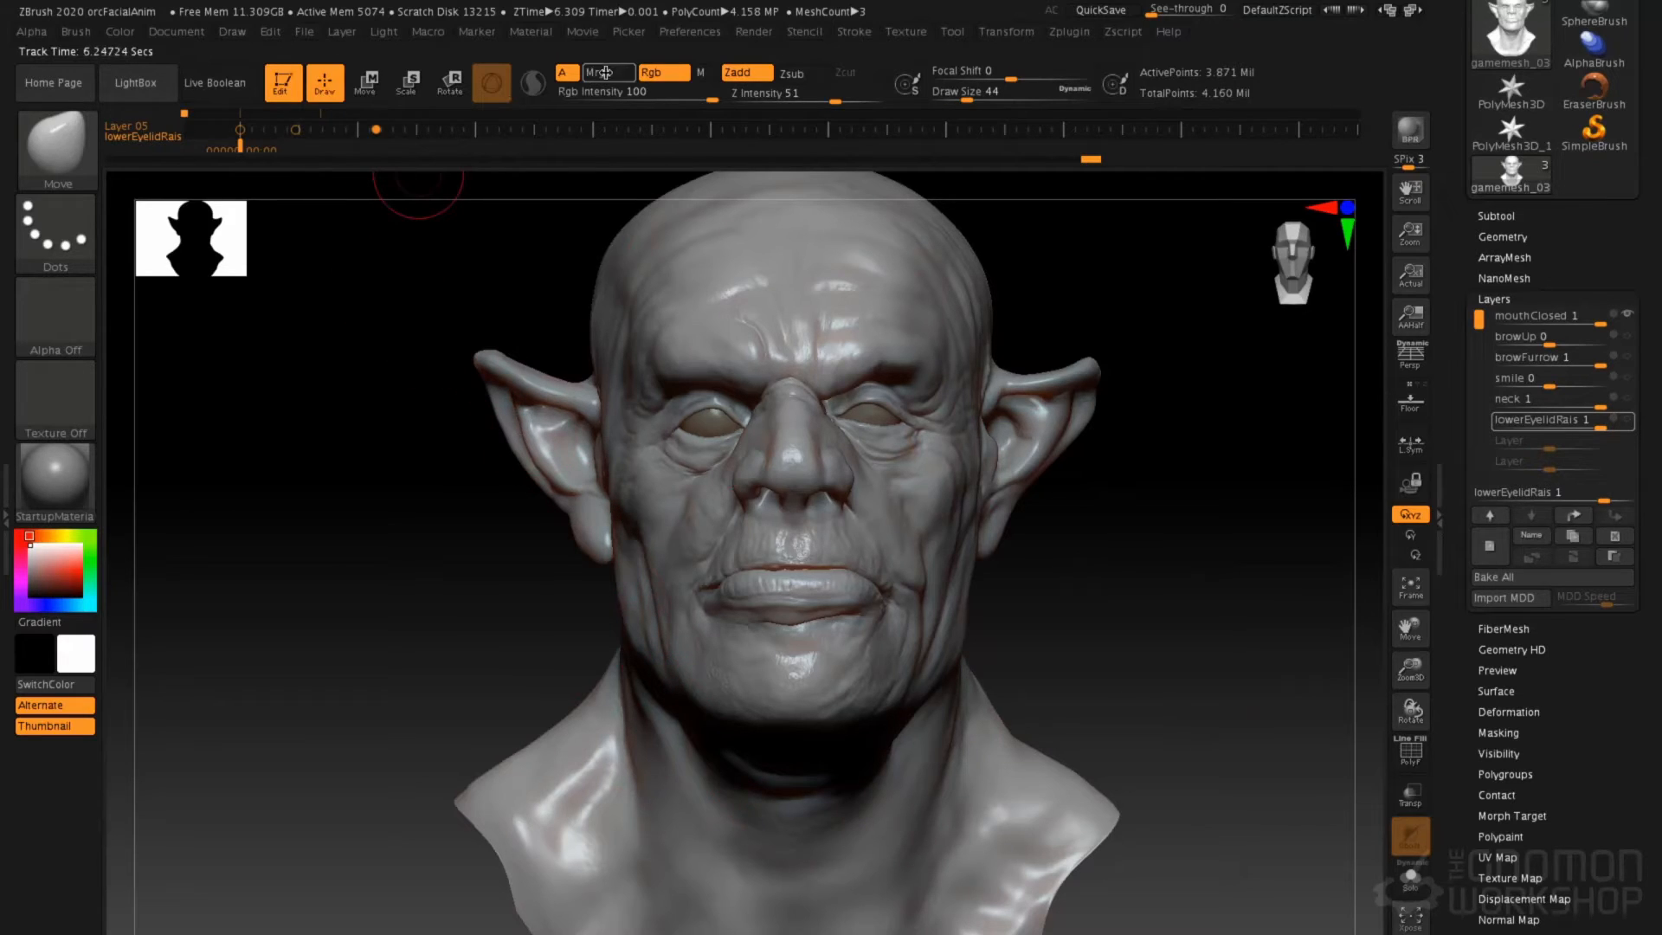
Set movie recording to Large size, check the document dimensions, and limit the capture to the document area
left_click(579, 32)
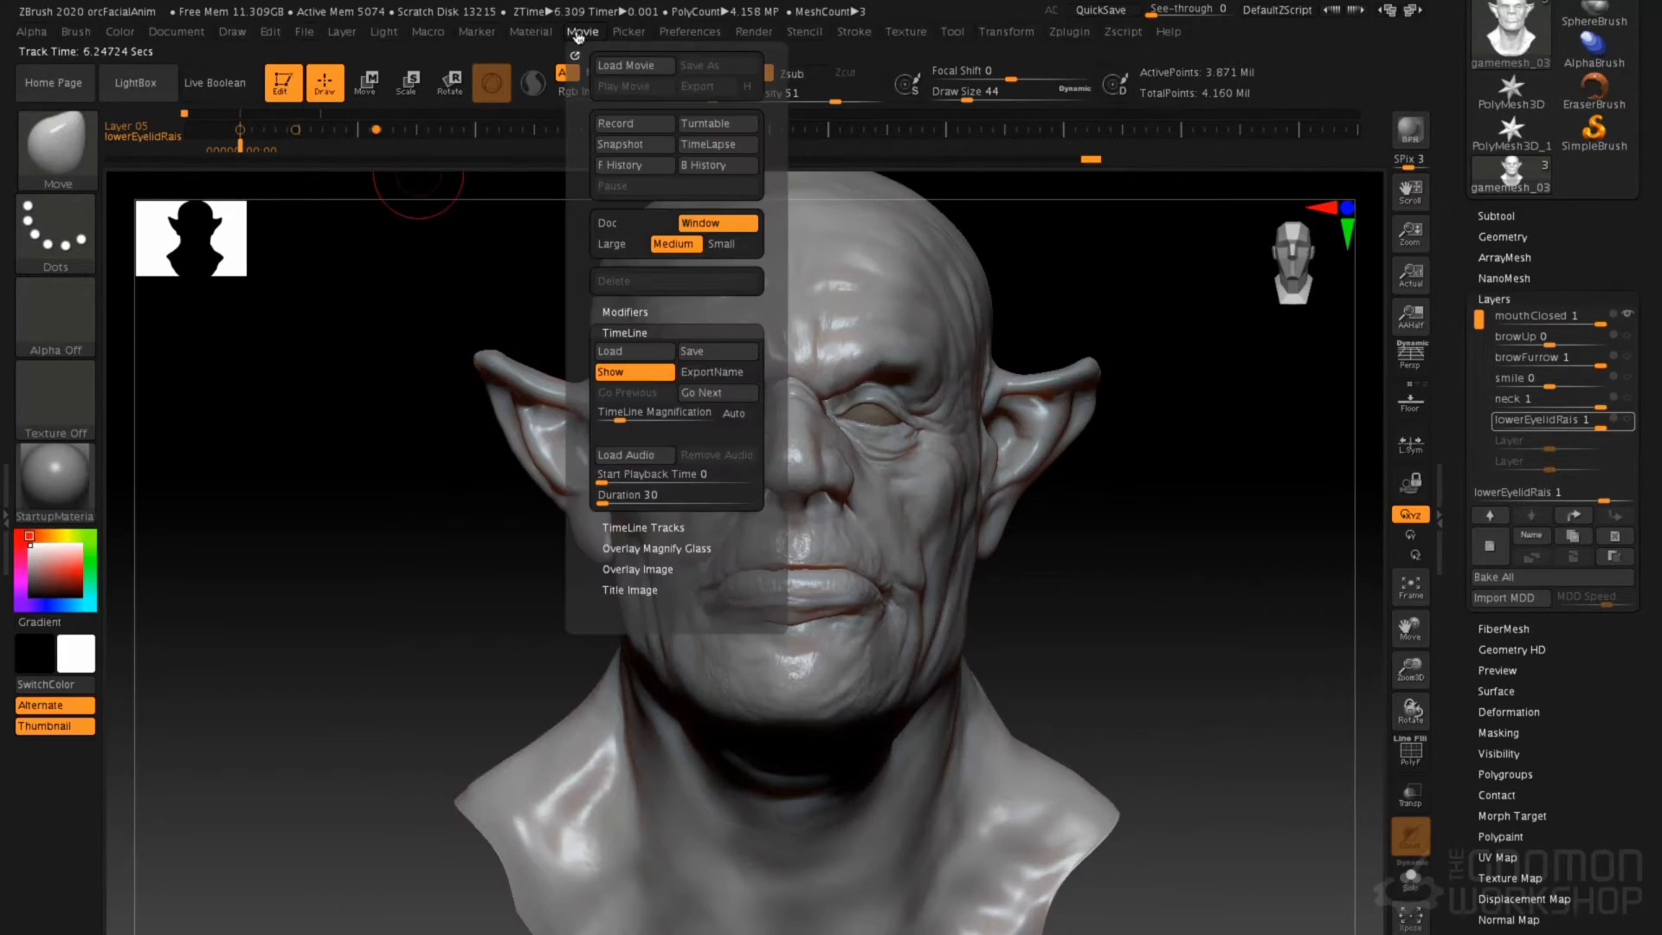
left_click(622, 245)
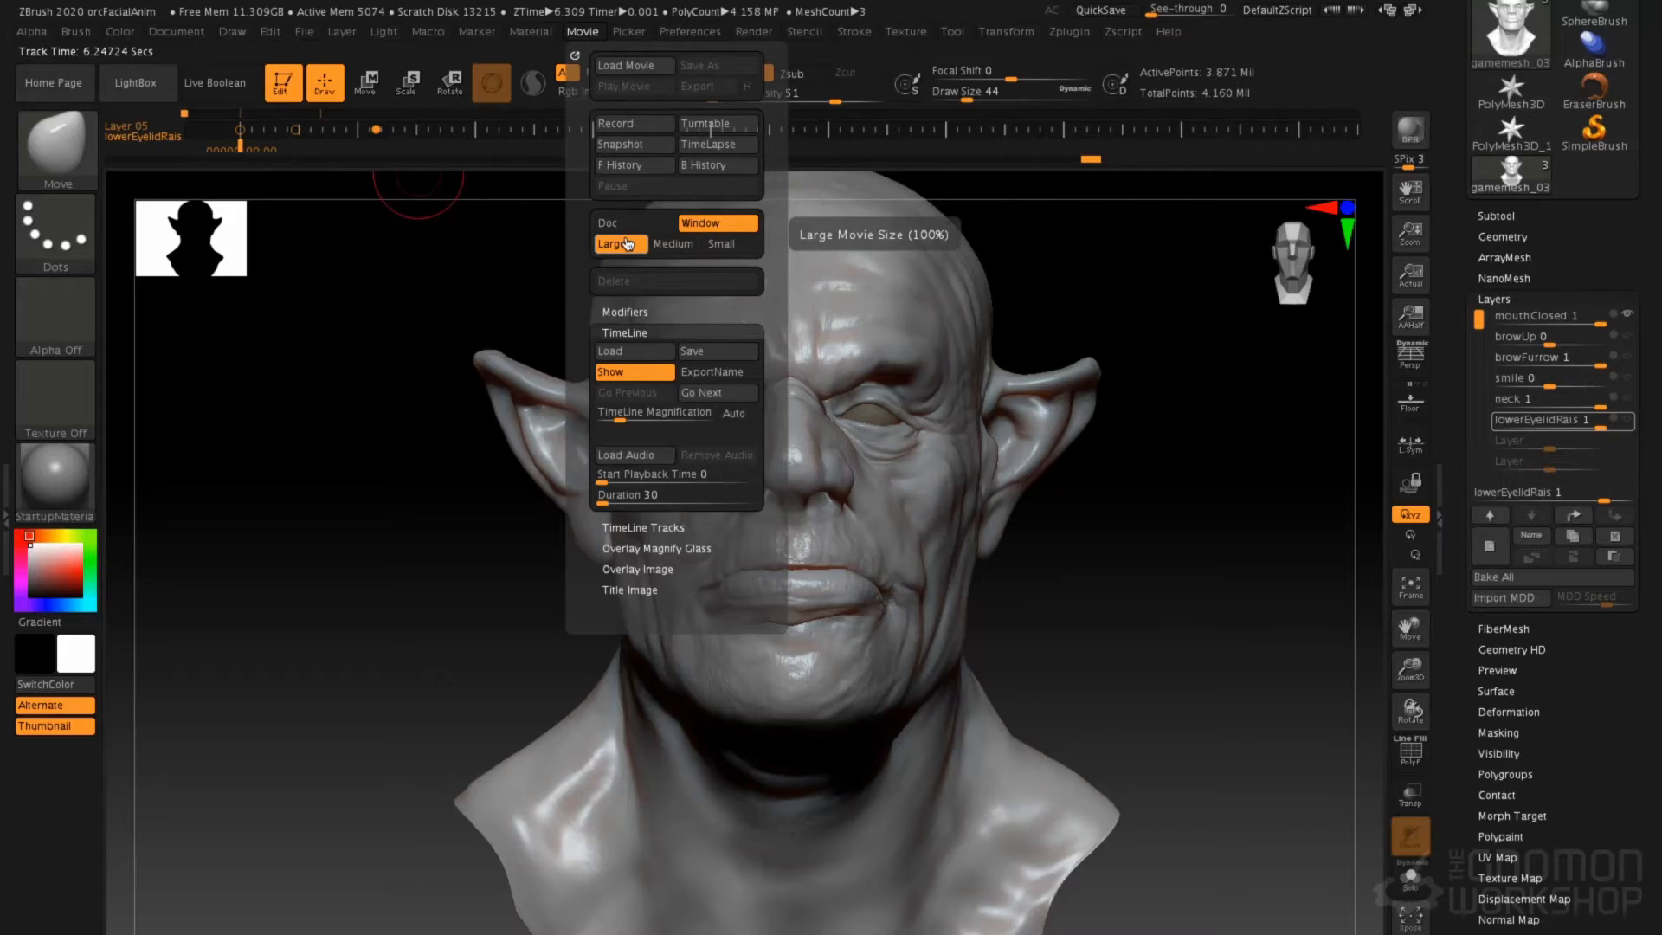
left_click(156, 33)
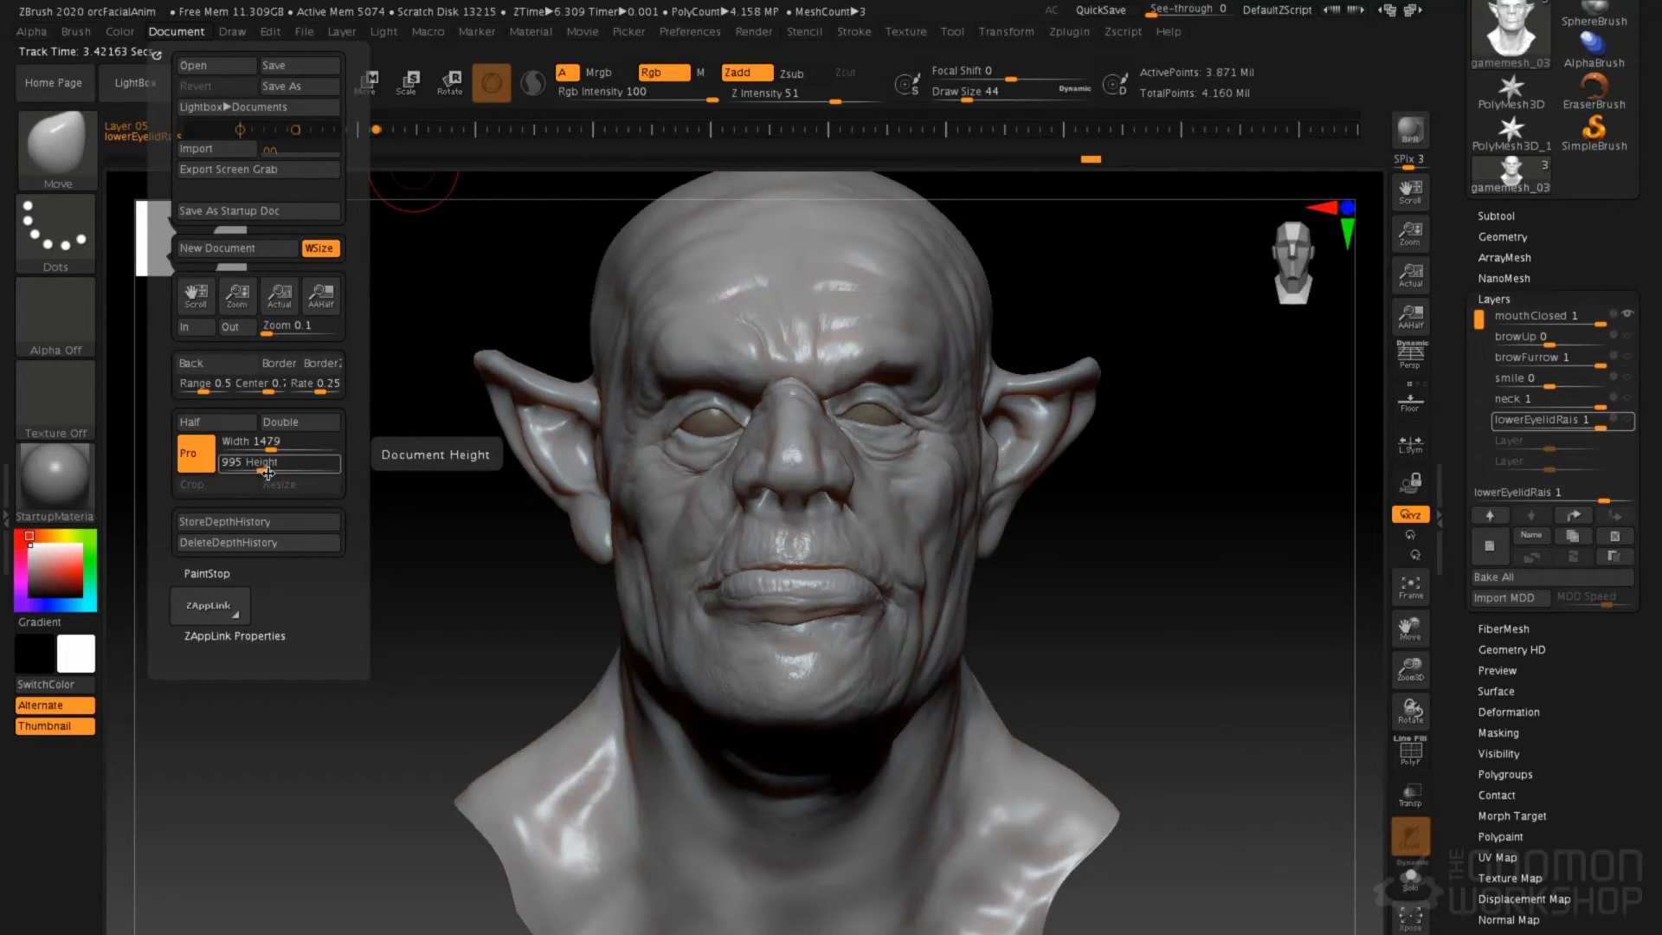
left_click(277, 465)
left_click(582, 33)
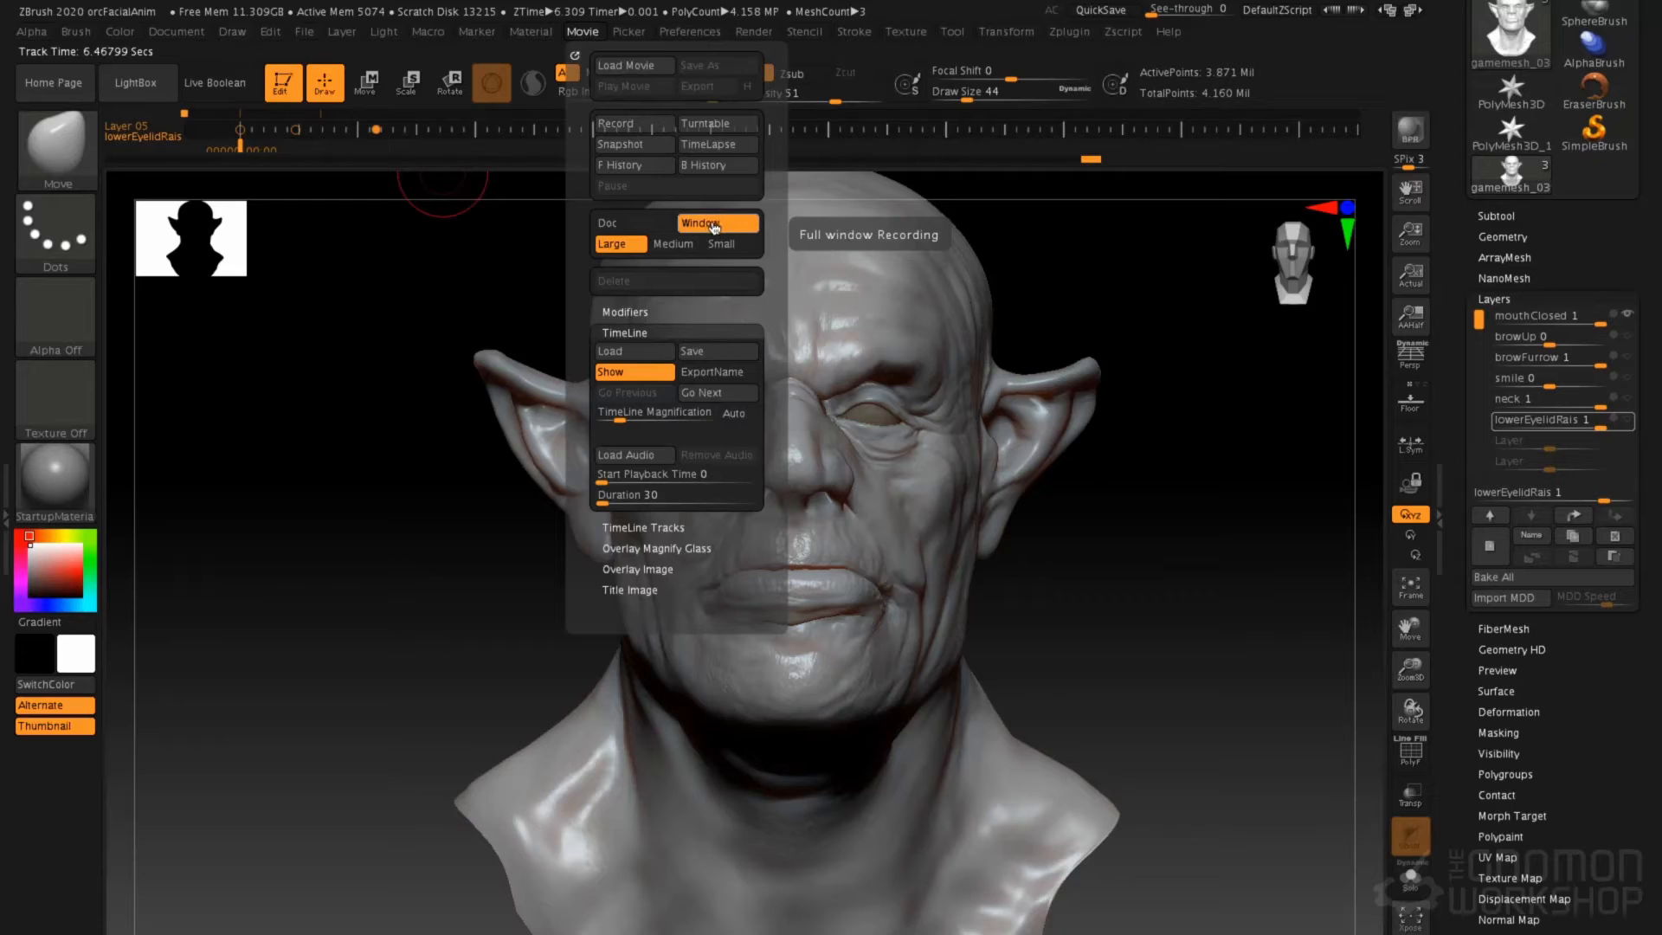
left_click(644, 224)
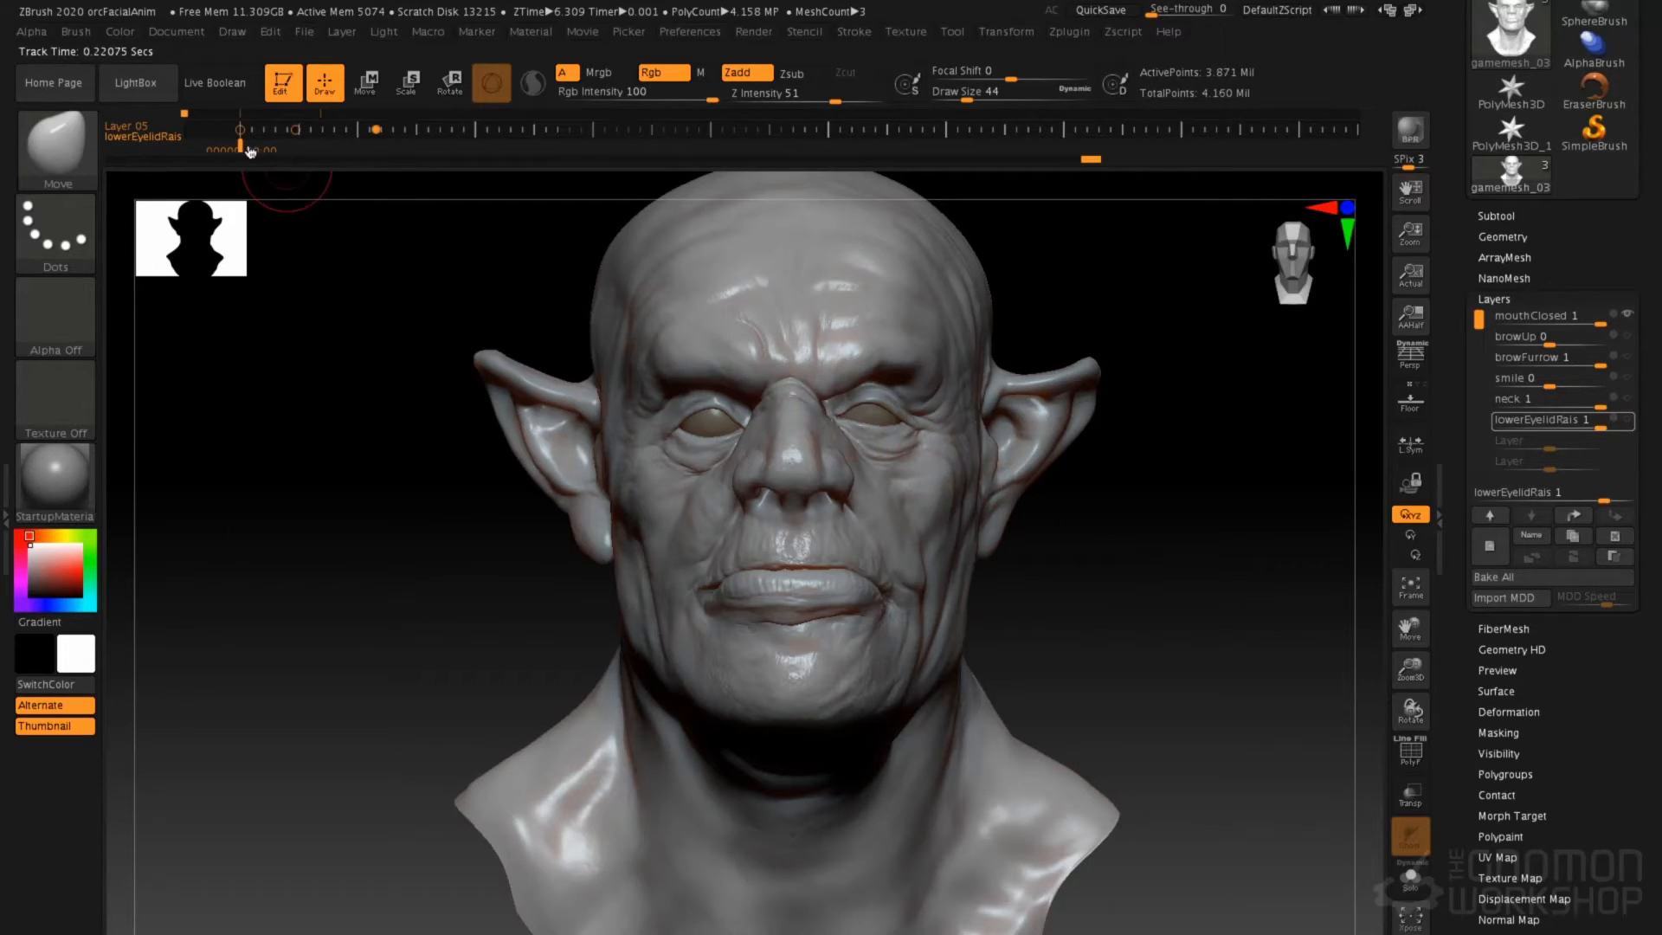
Set the movie's overlay image opacity to 0 and the title image's fade-in and fade-out times to 0
left_click(592, 34)
left_click(580, 32)
left_click_drag(634, 457, 596, 459)
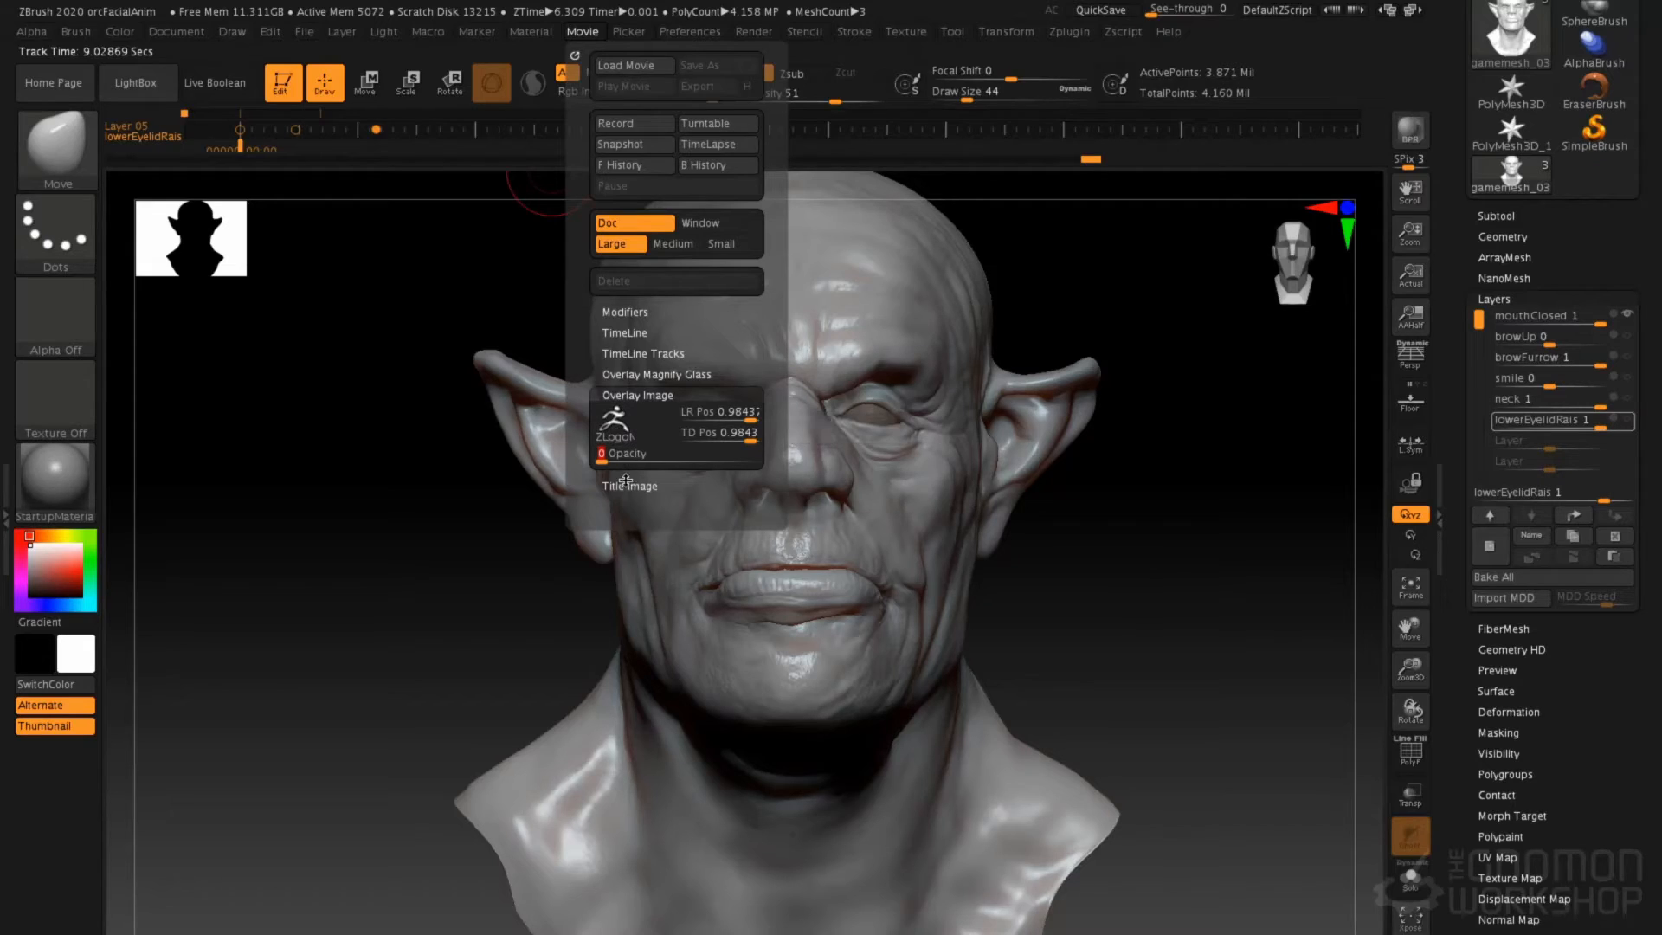
left_click(625, 486)
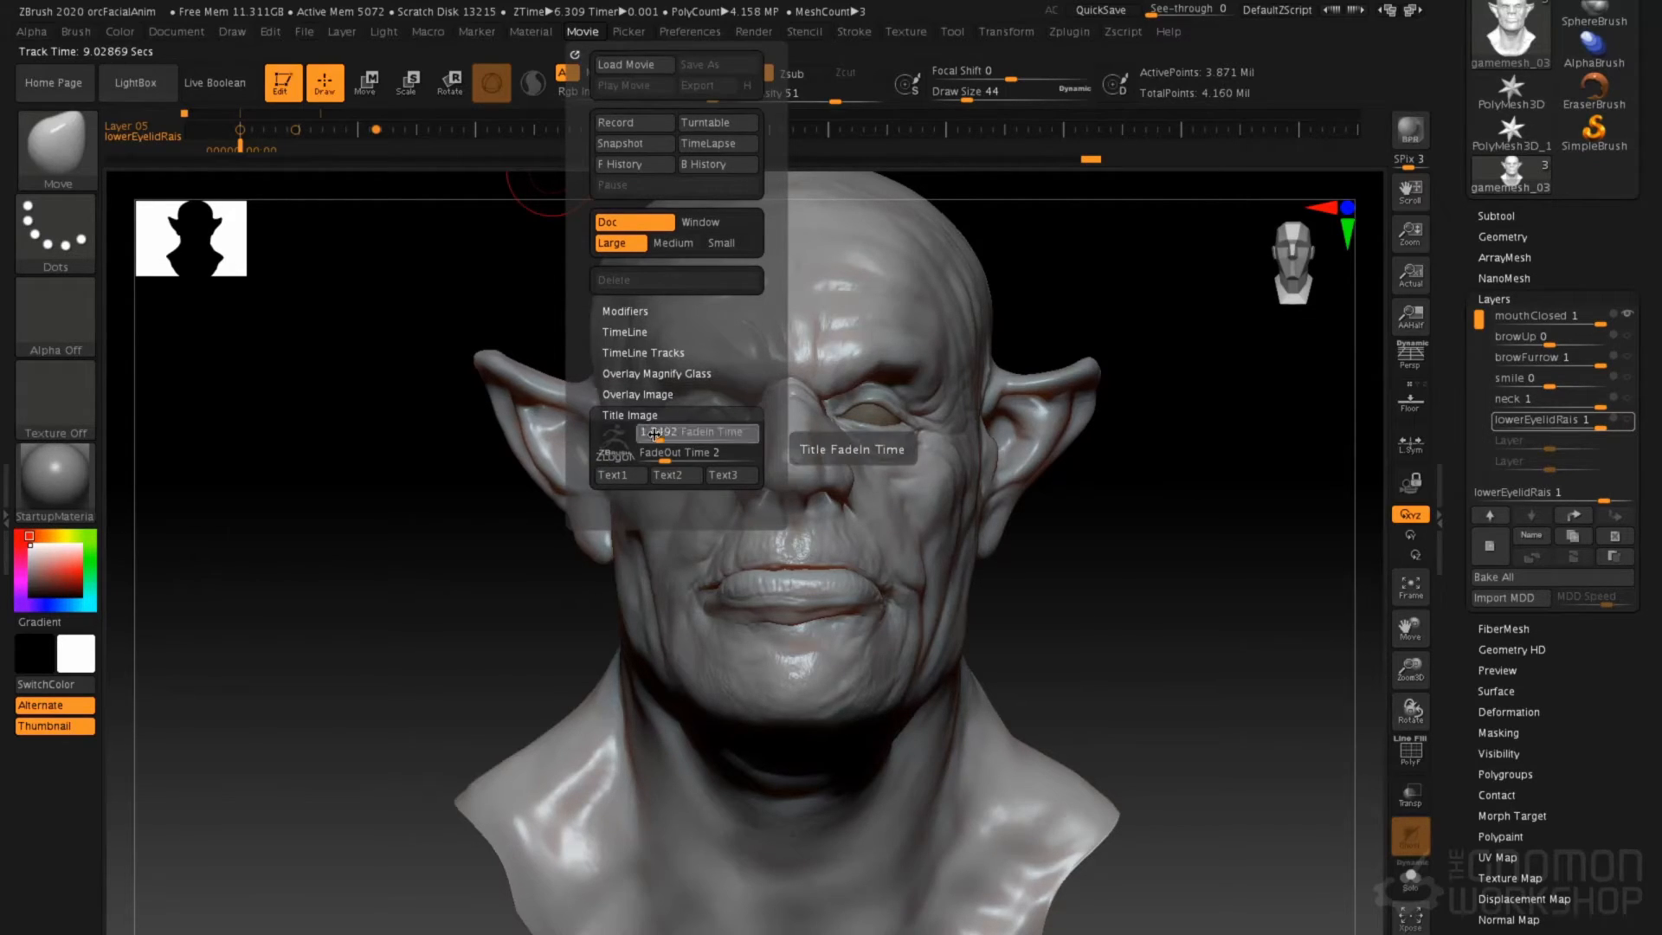
left_click_drag(657, 454, 642, 459)
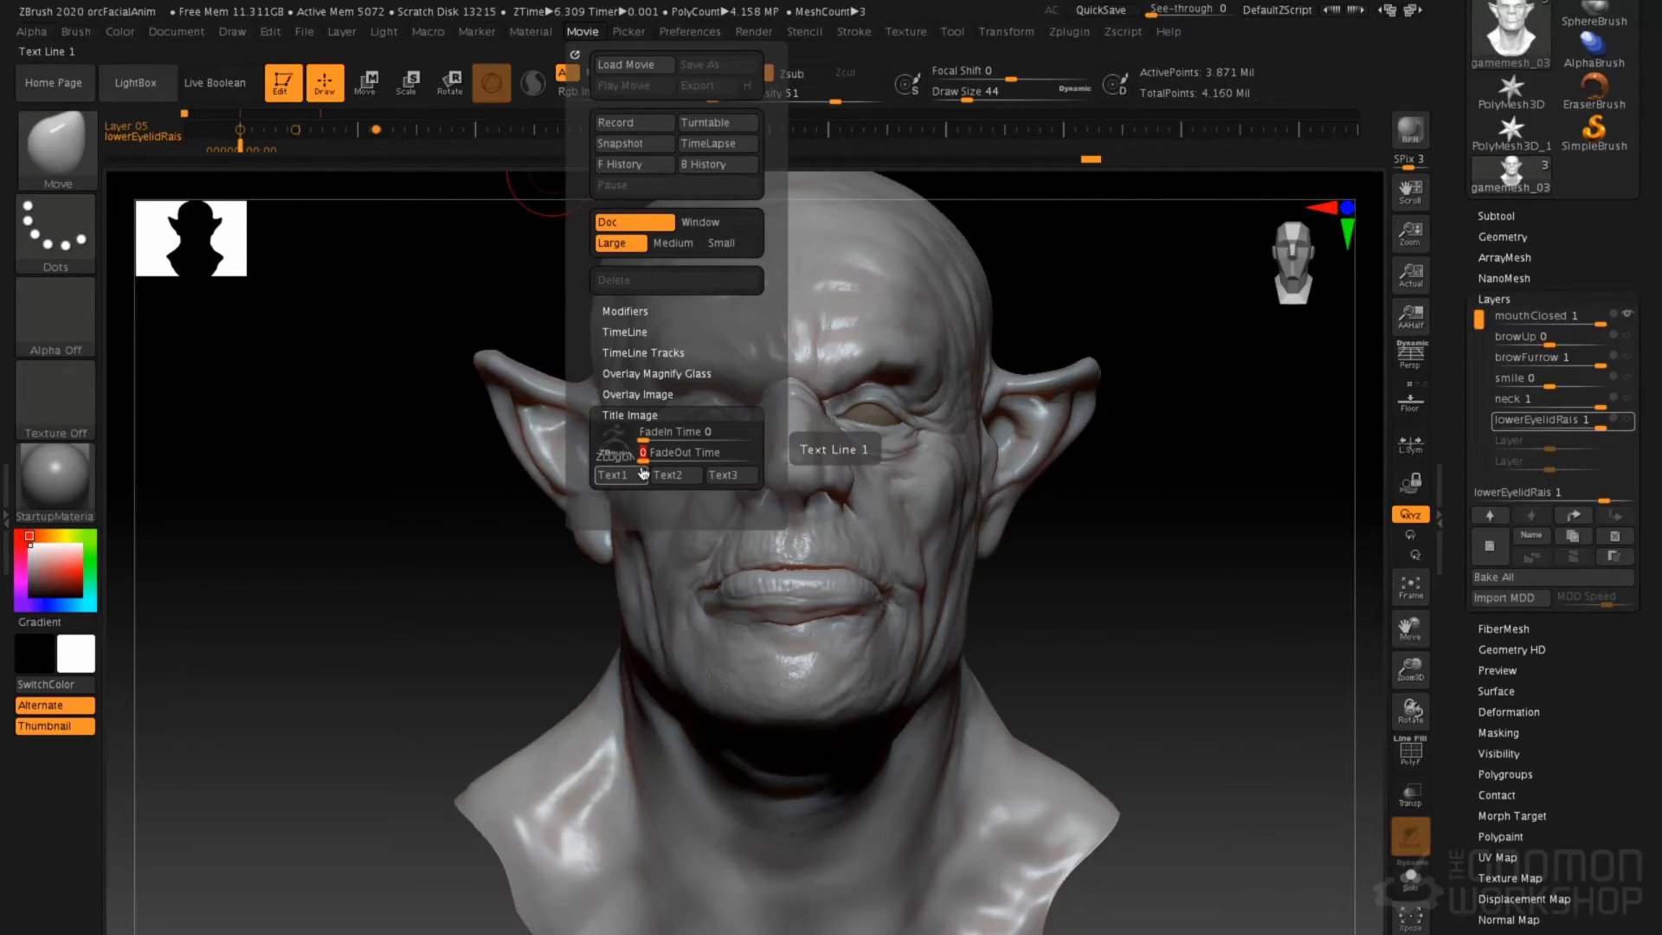
mouse_move(624, 454)
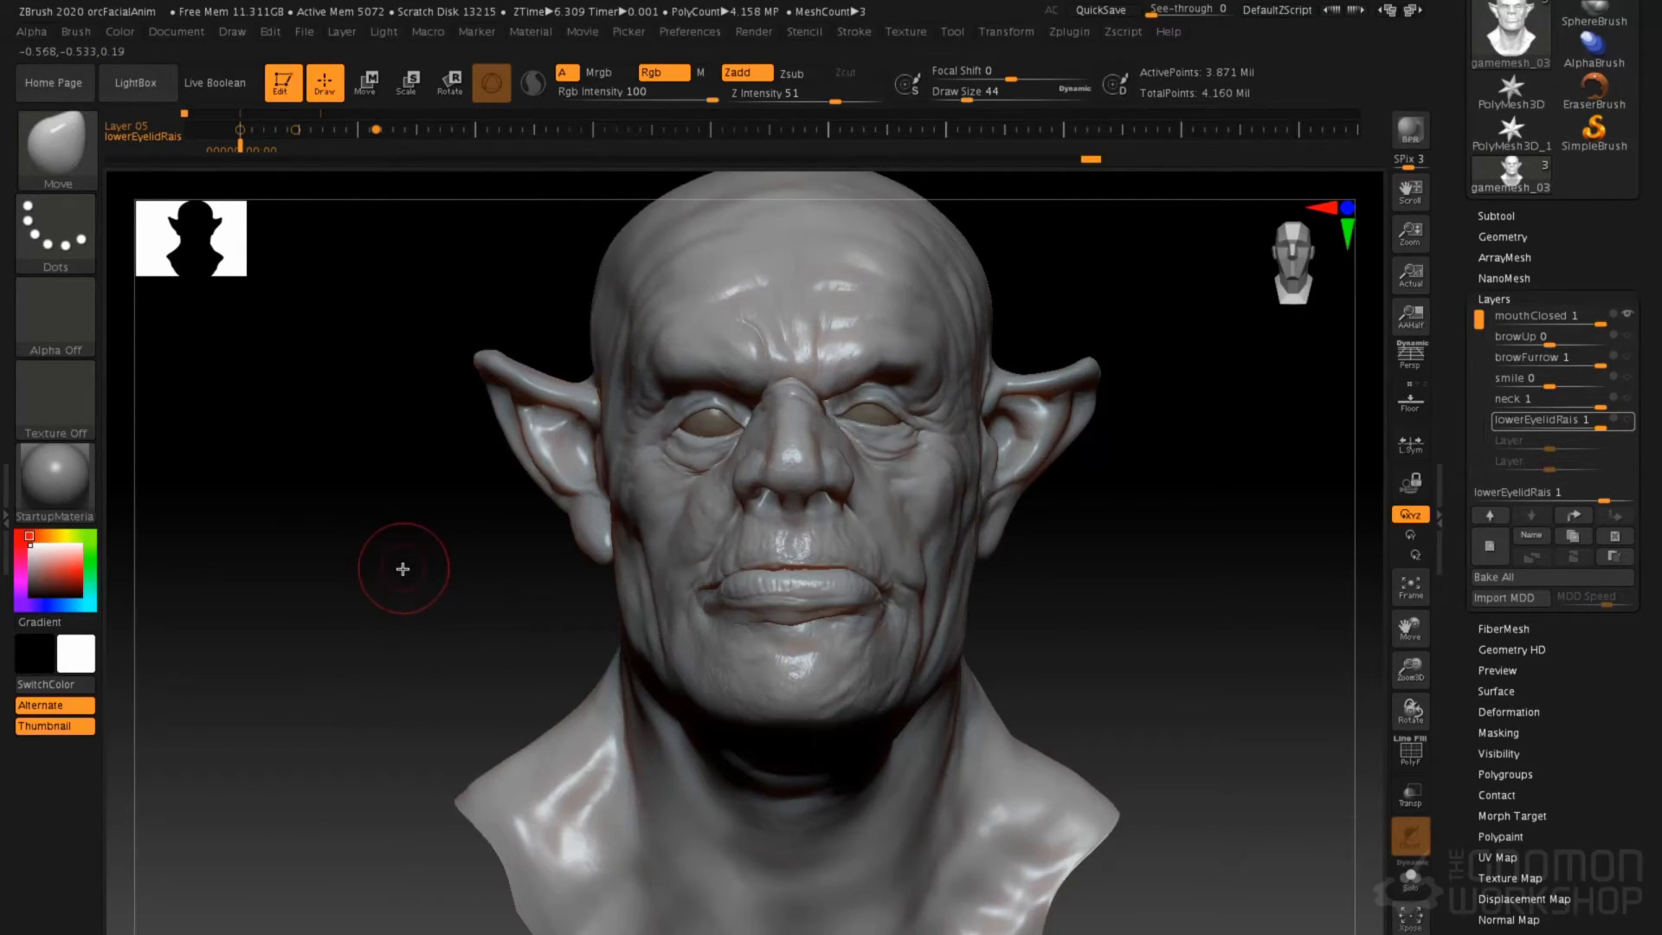
Preview the timeline animation, record it as a movie from the start, and restore the full-screen window
key("shift")
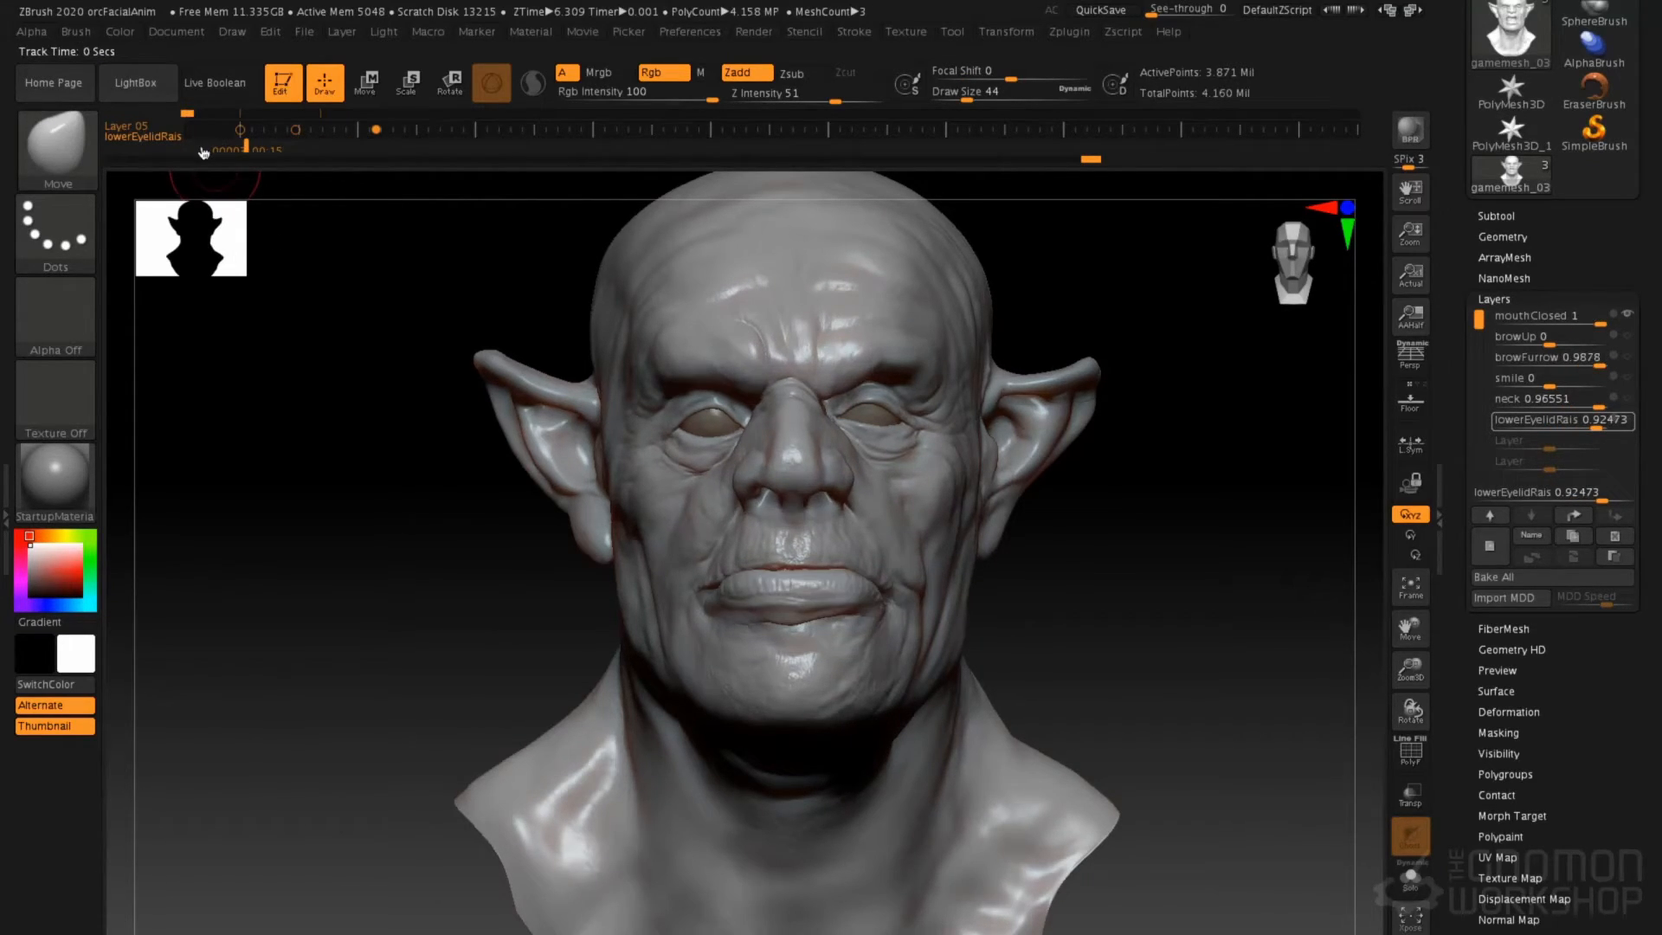
key("ctrl+shift")
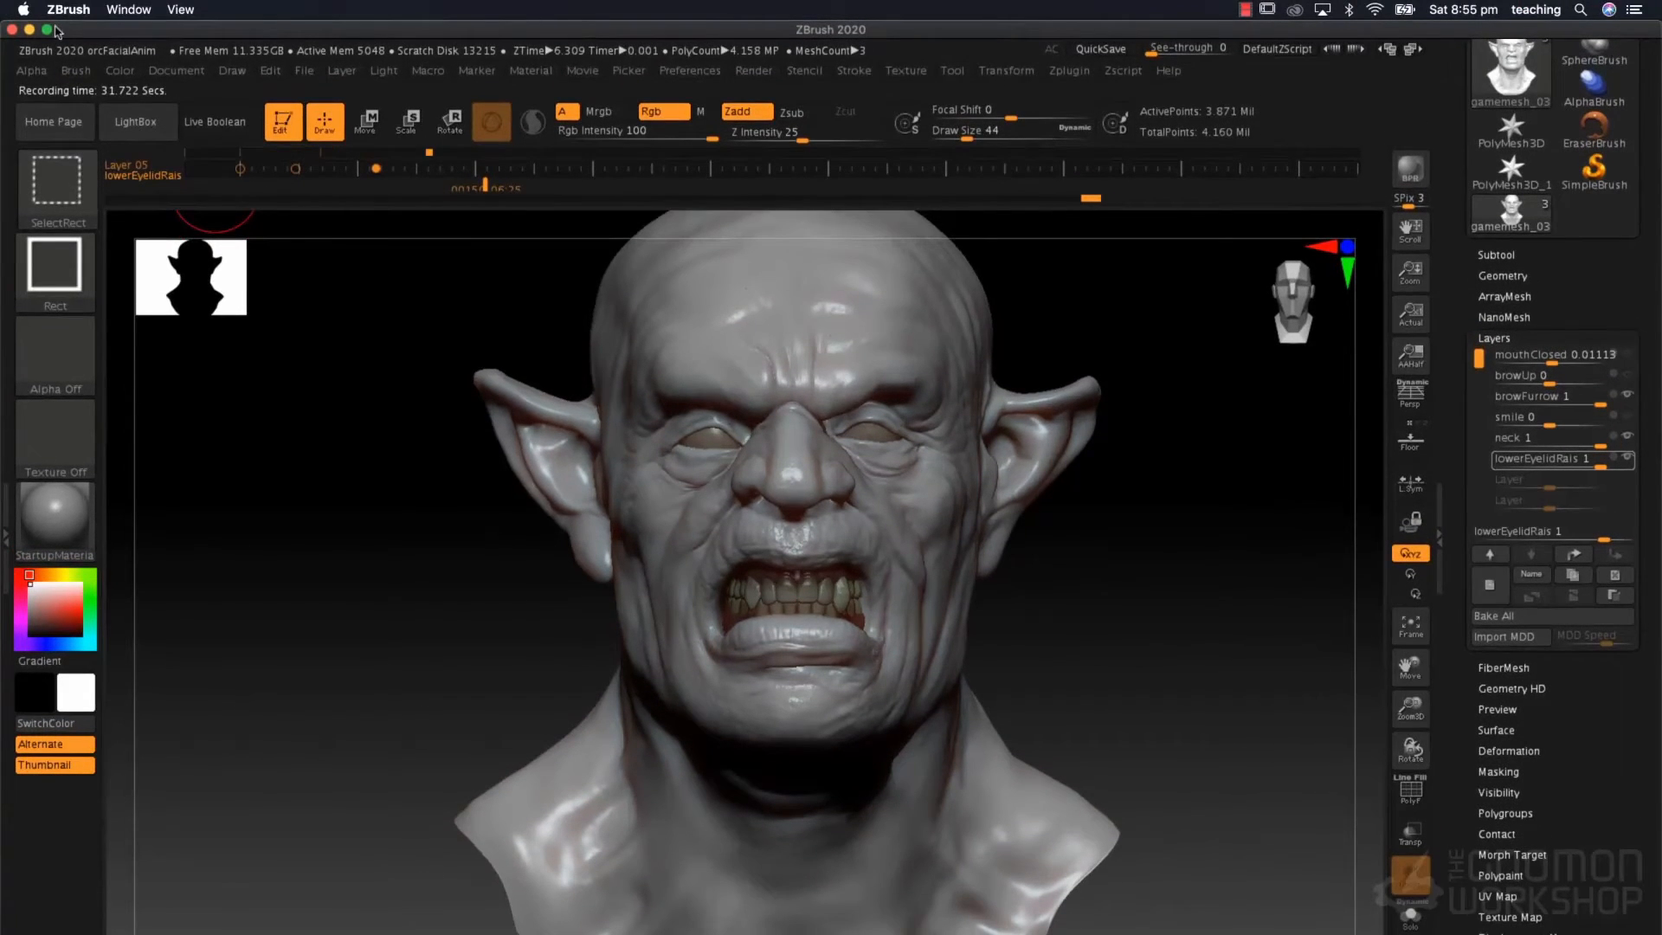
left_click(48, 30)
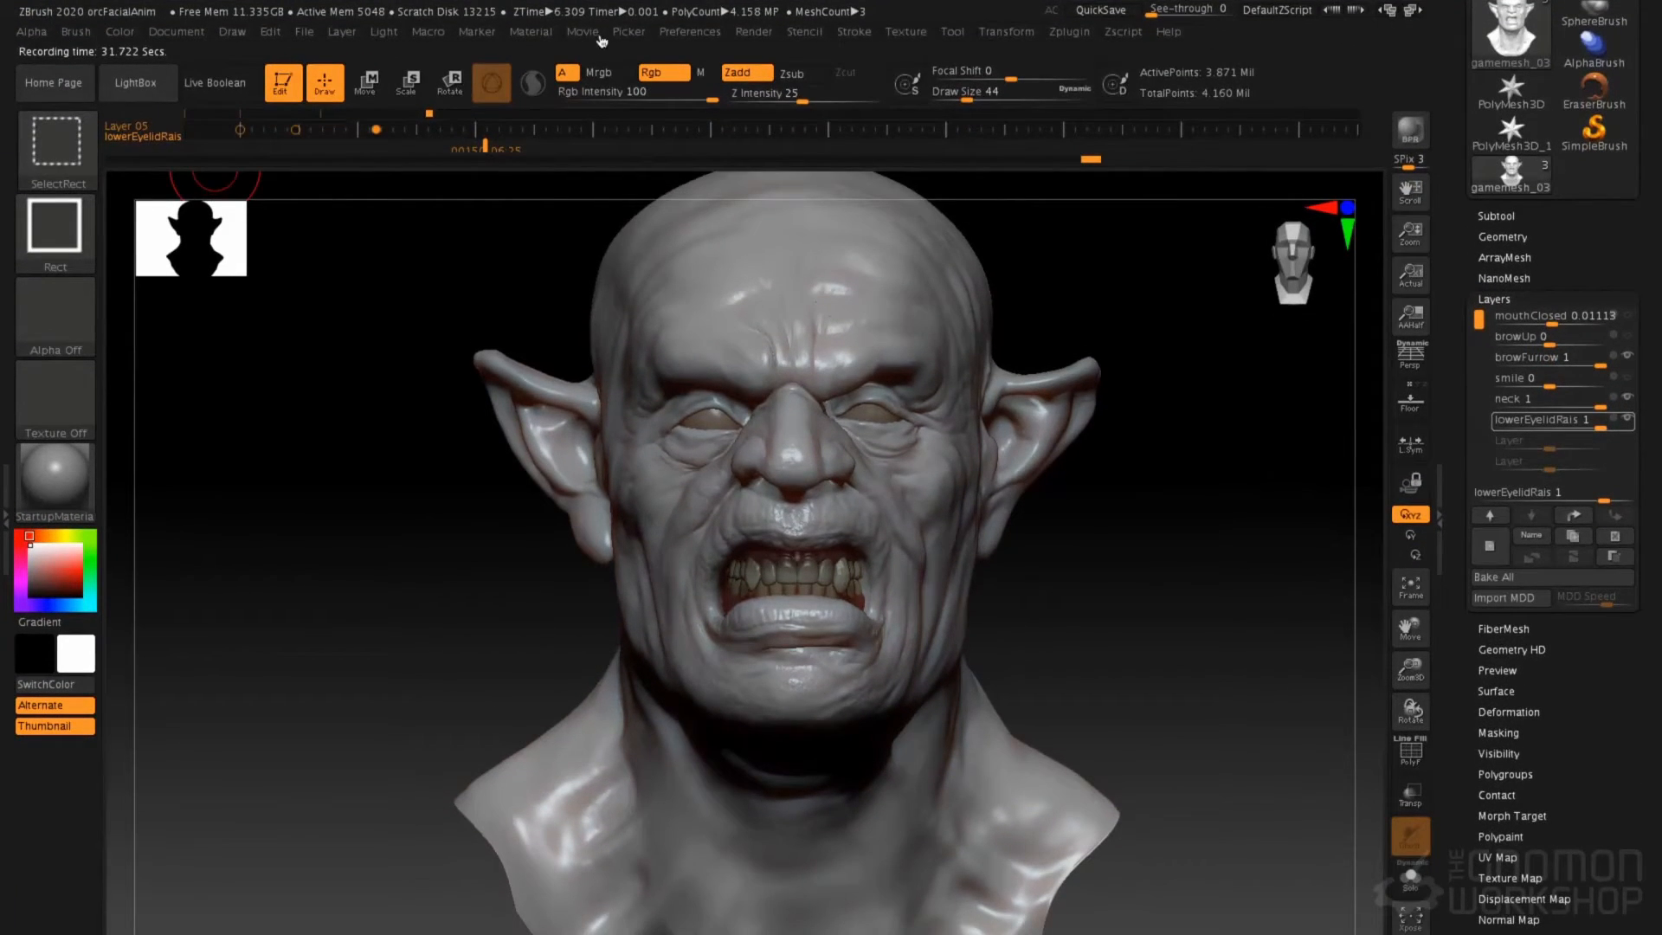
Play back the recorded movie and export it at highest quality as an mpg file in the 28_layers folder
left_click(585, 32)
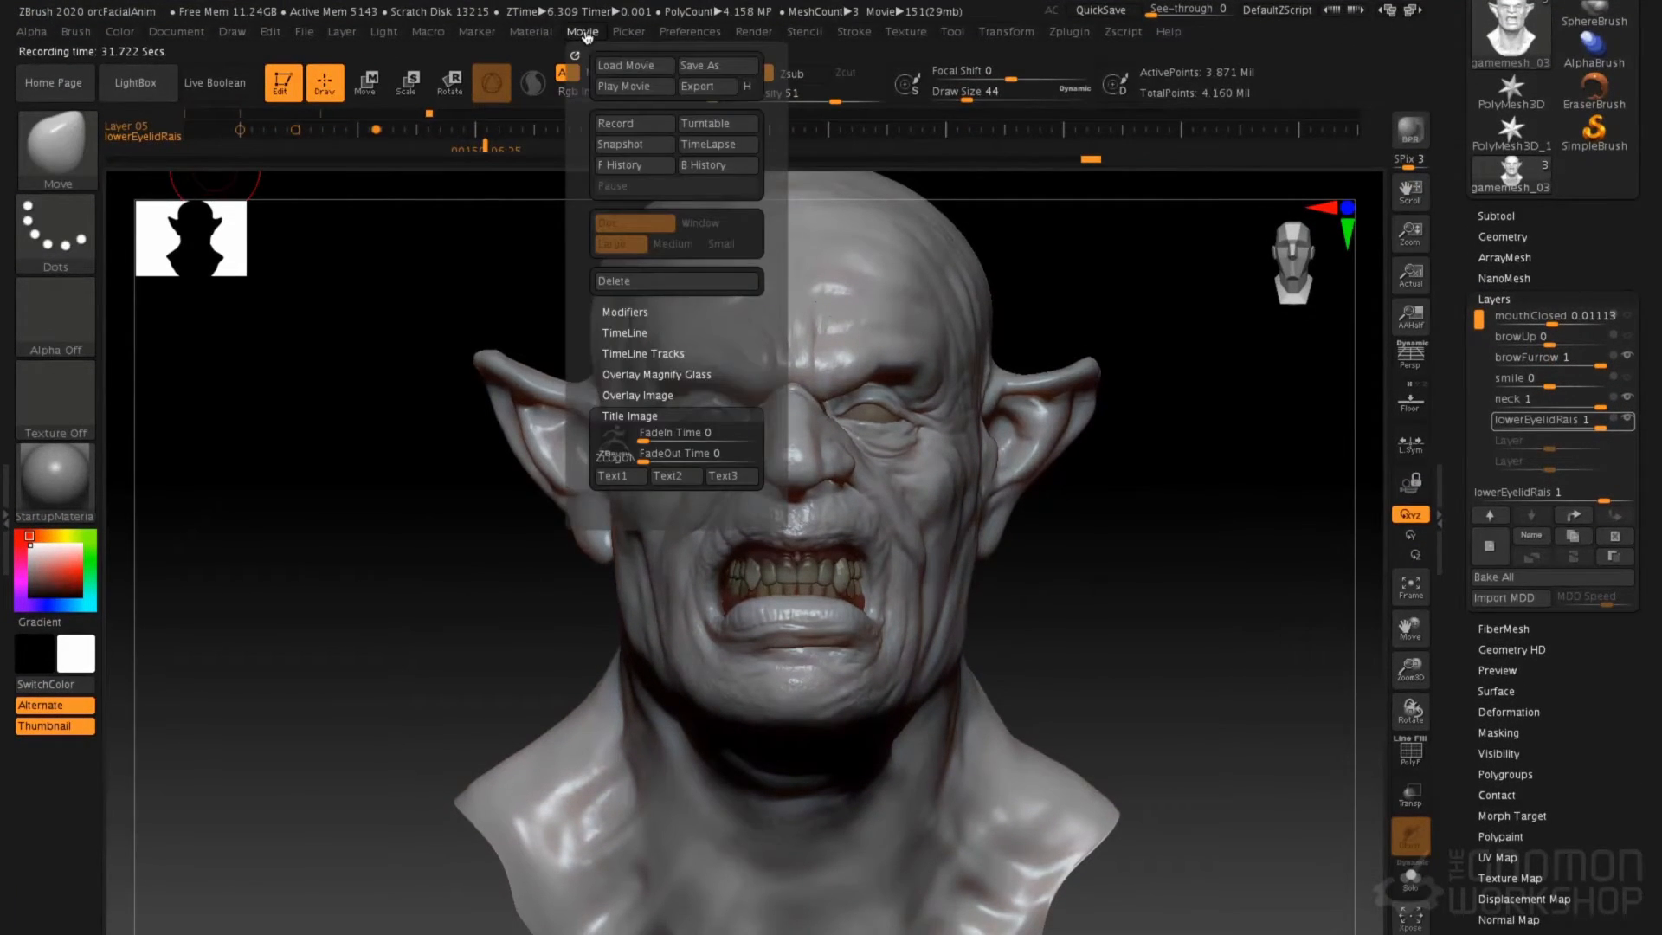
left_click(635, 86)
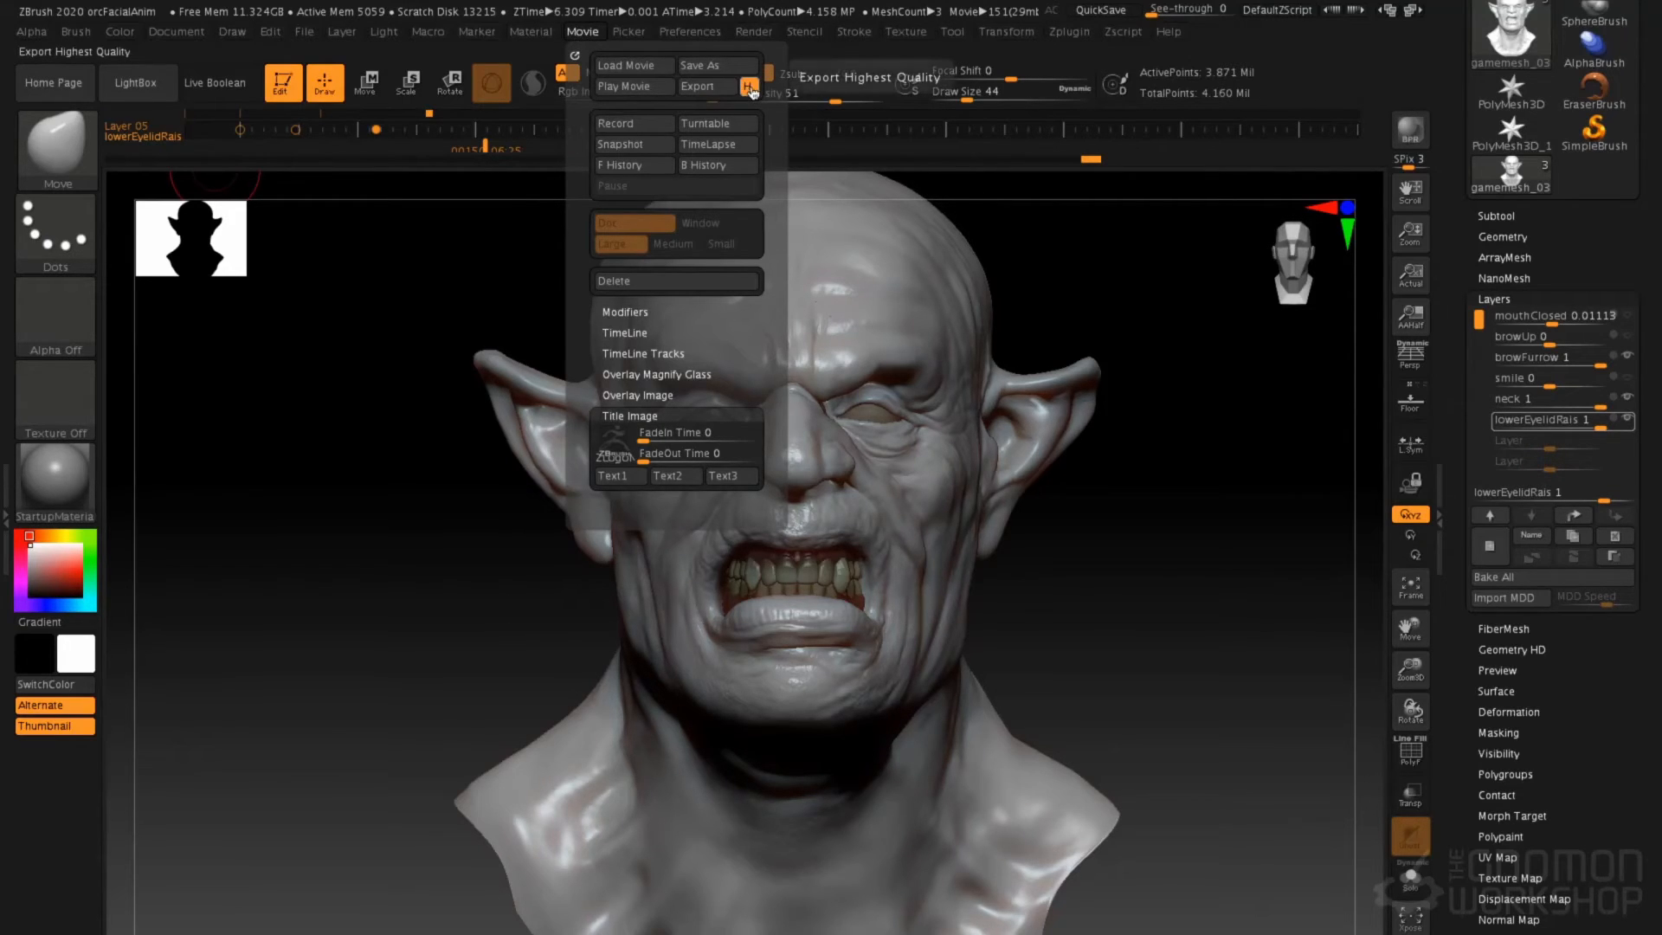
left_click(697, 87)
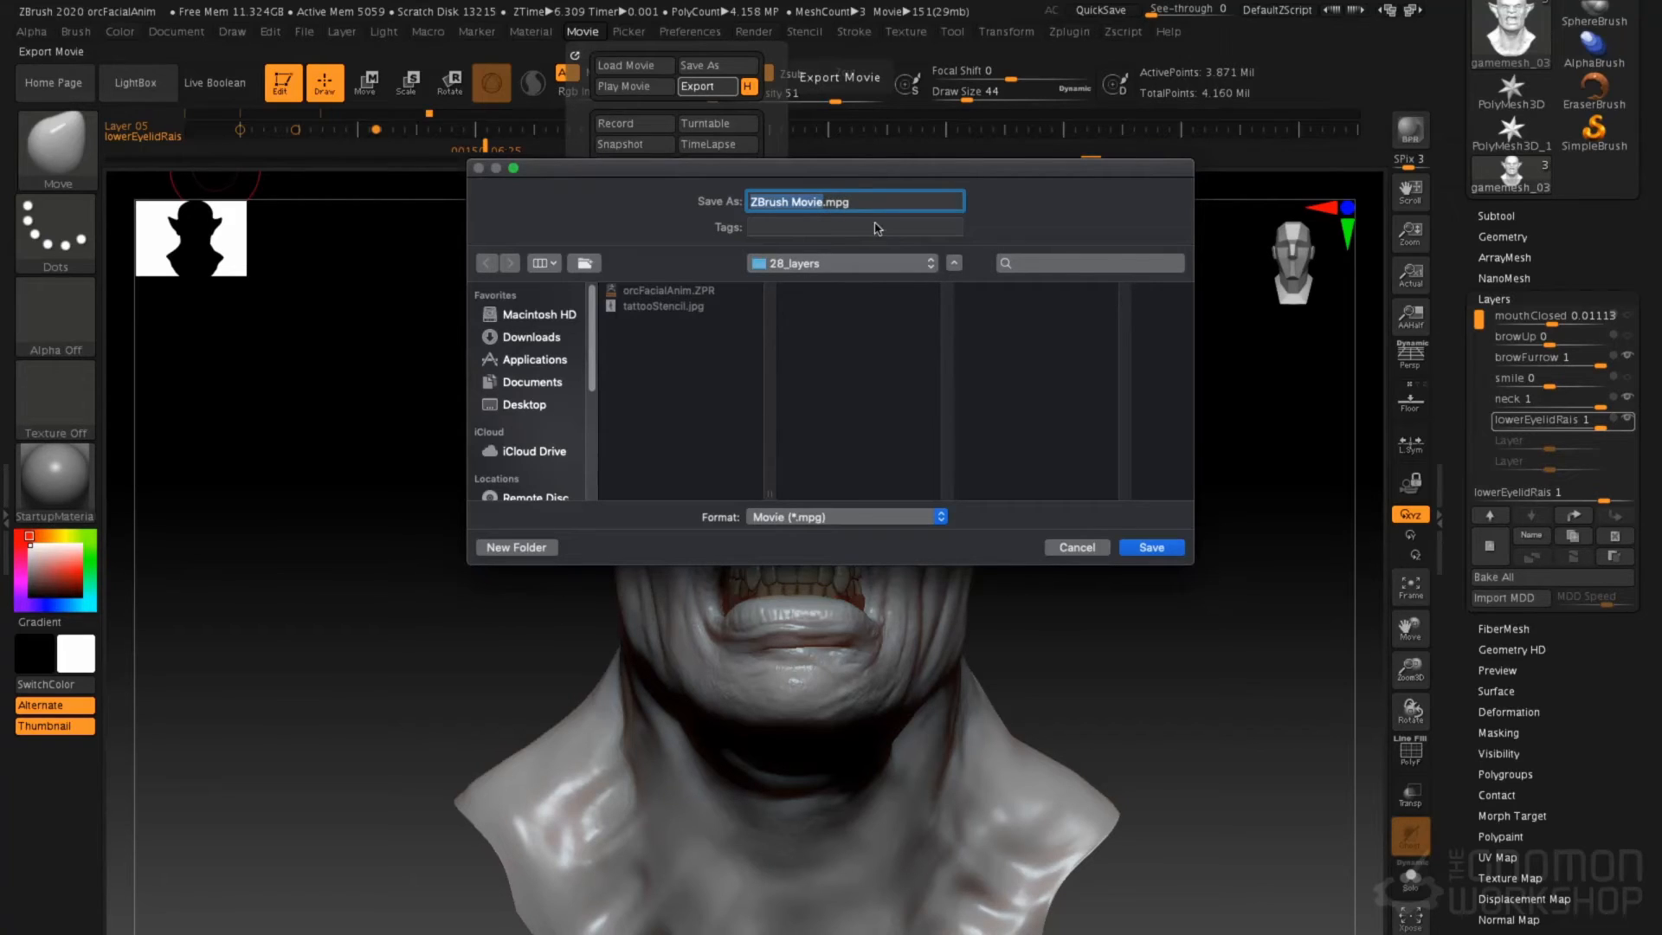
left_click(1152, 548)
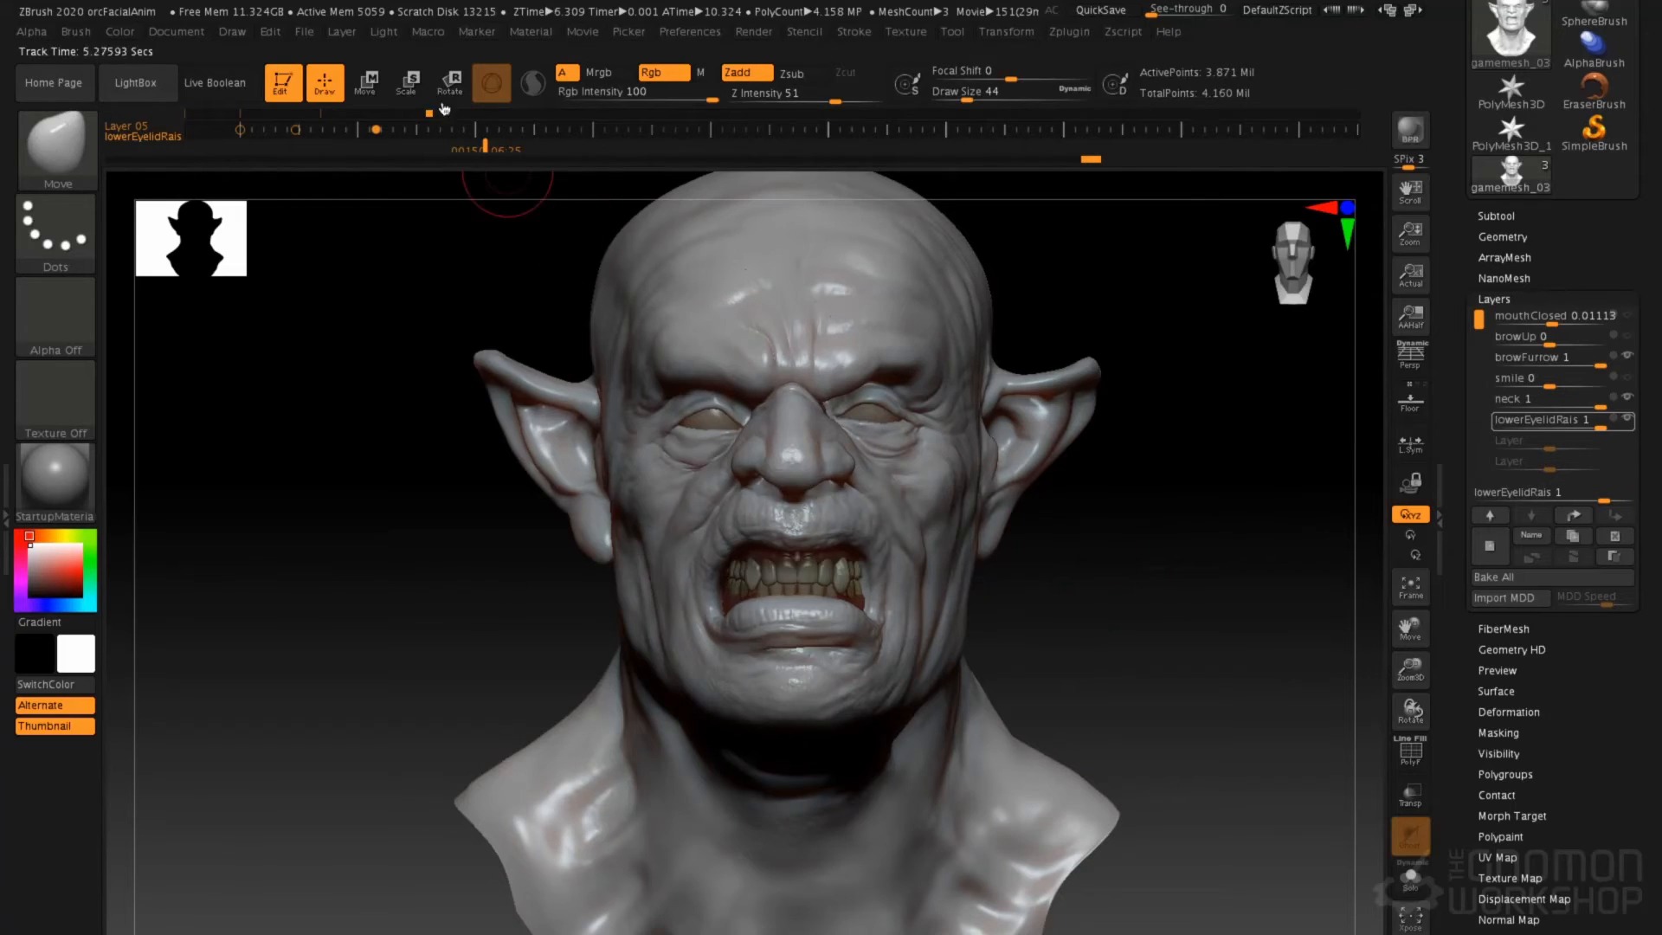
Key the lowerEyelidRais, neck, browFurrow, browUp and mouthClosed layers at their current intensities at about 5 seconds
left_click_drag(485, 149, 432, 147)
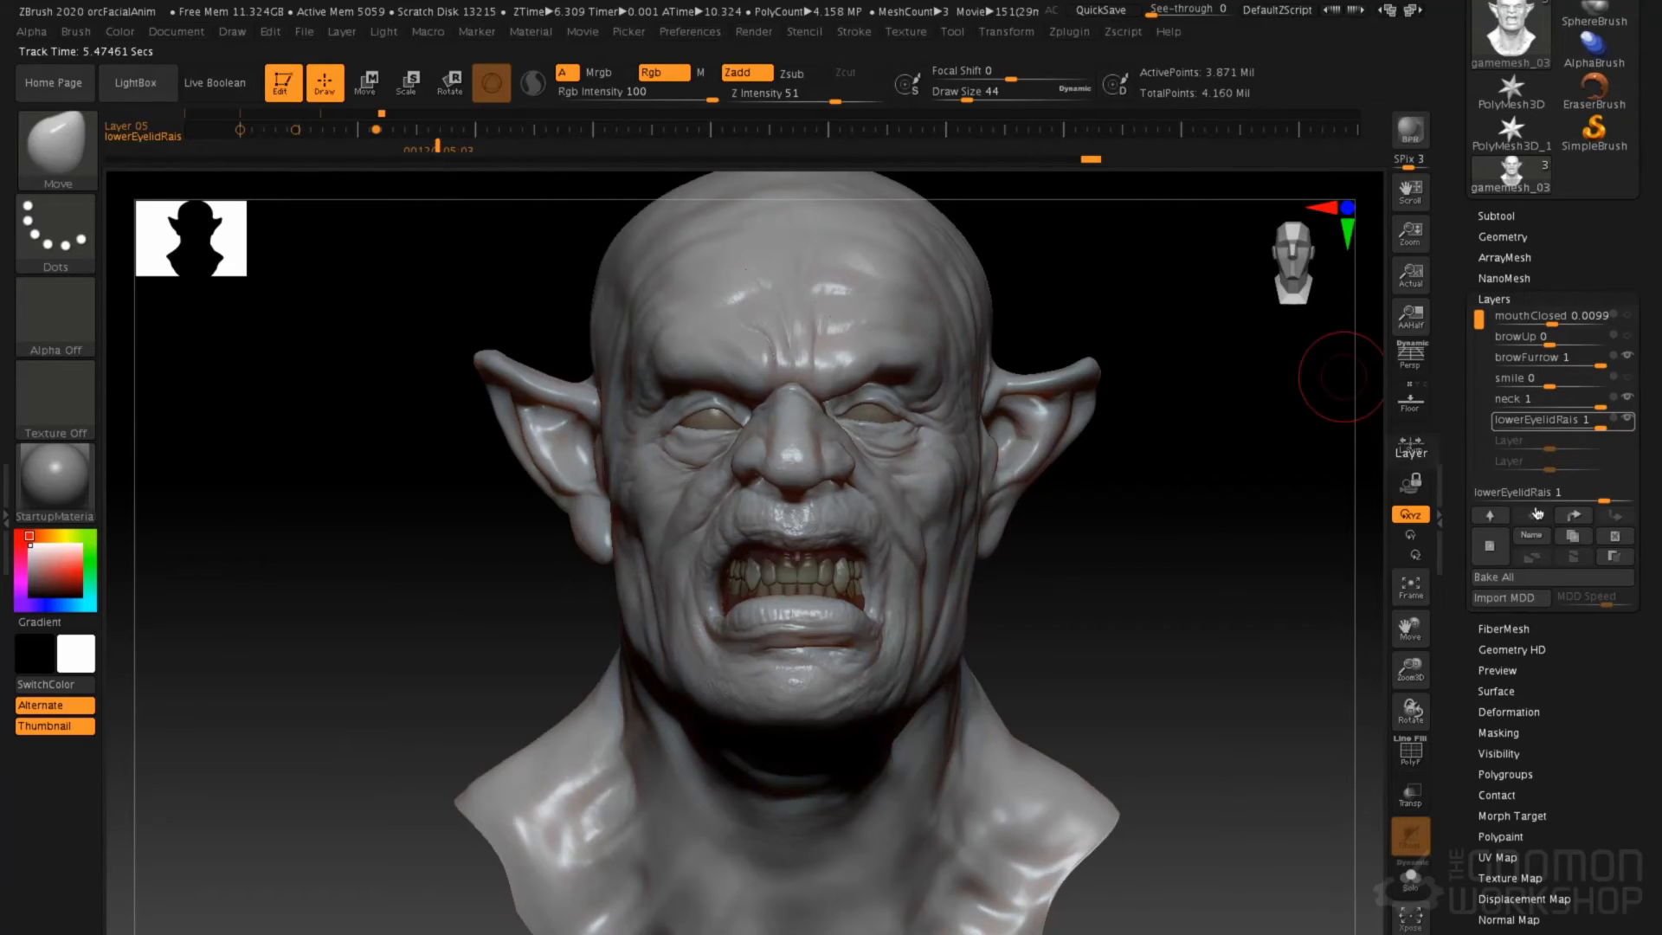
left_click(437, 131)
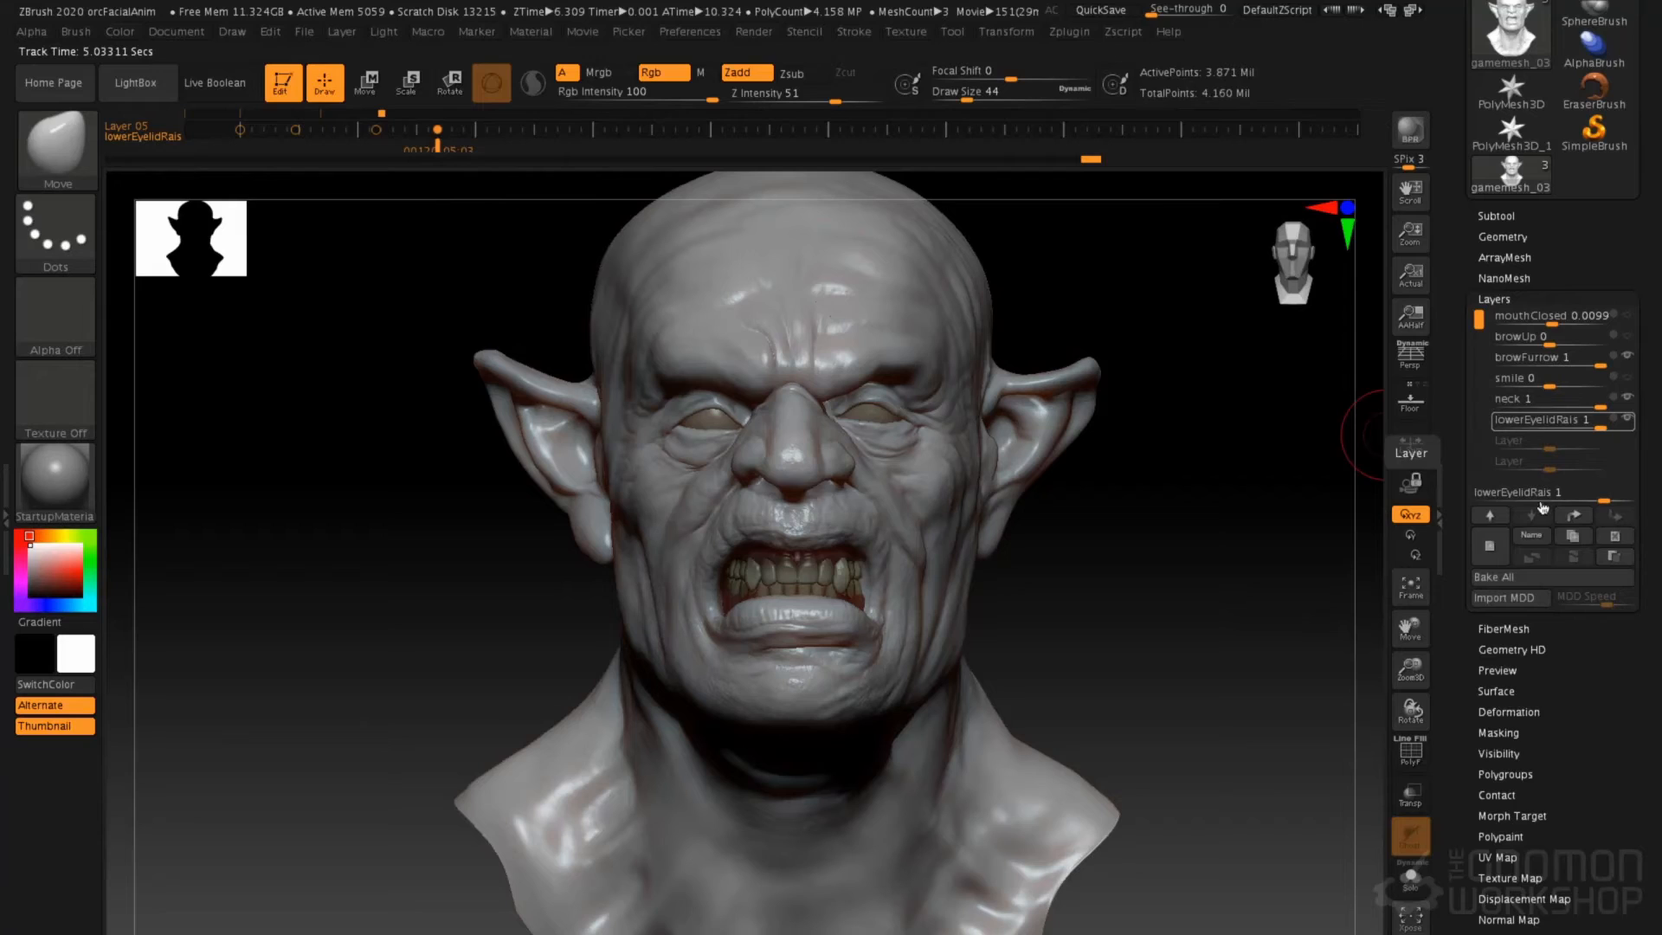
left_click(1490, 516)
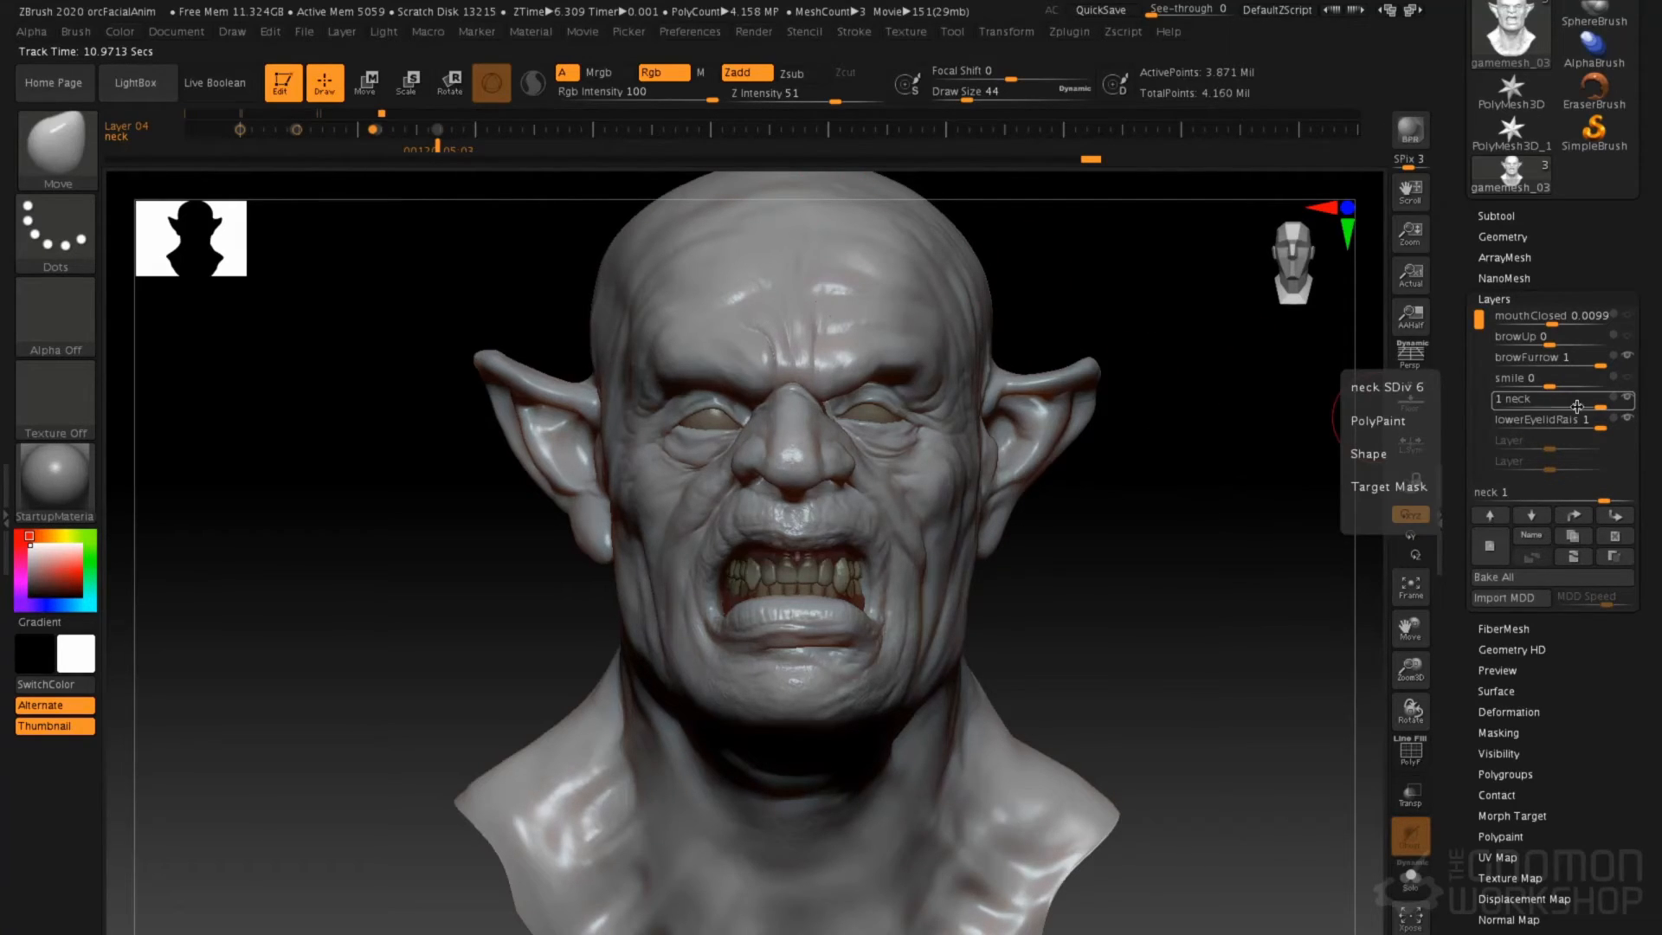
left_click(437, 131)
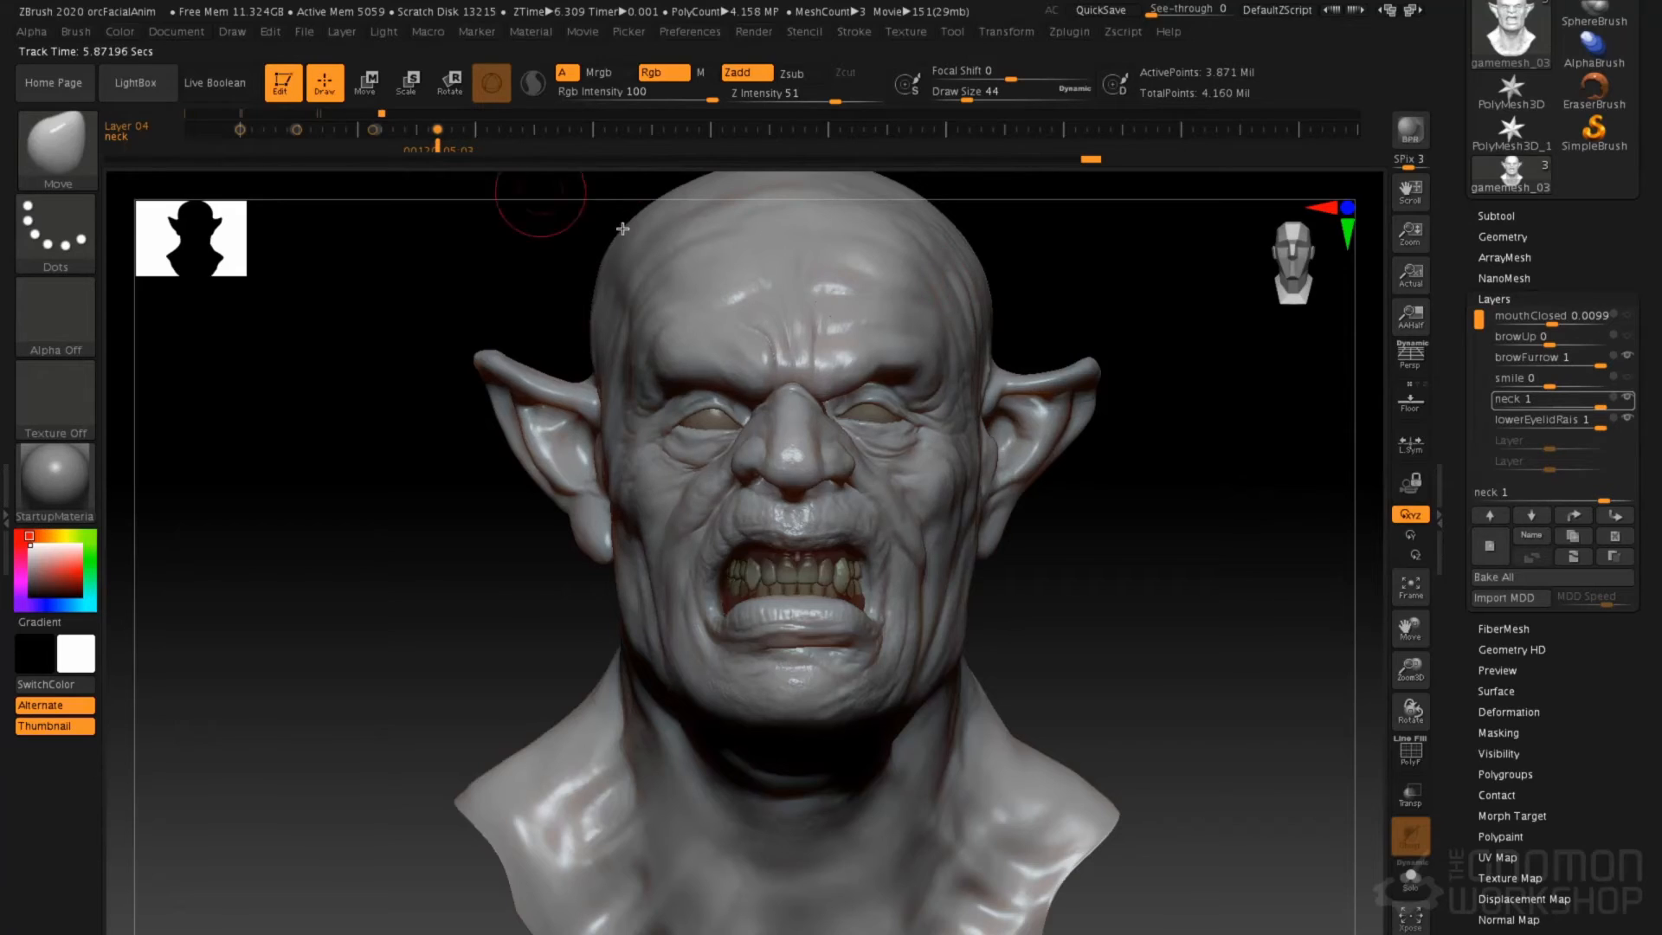
left_click(1490, 515)
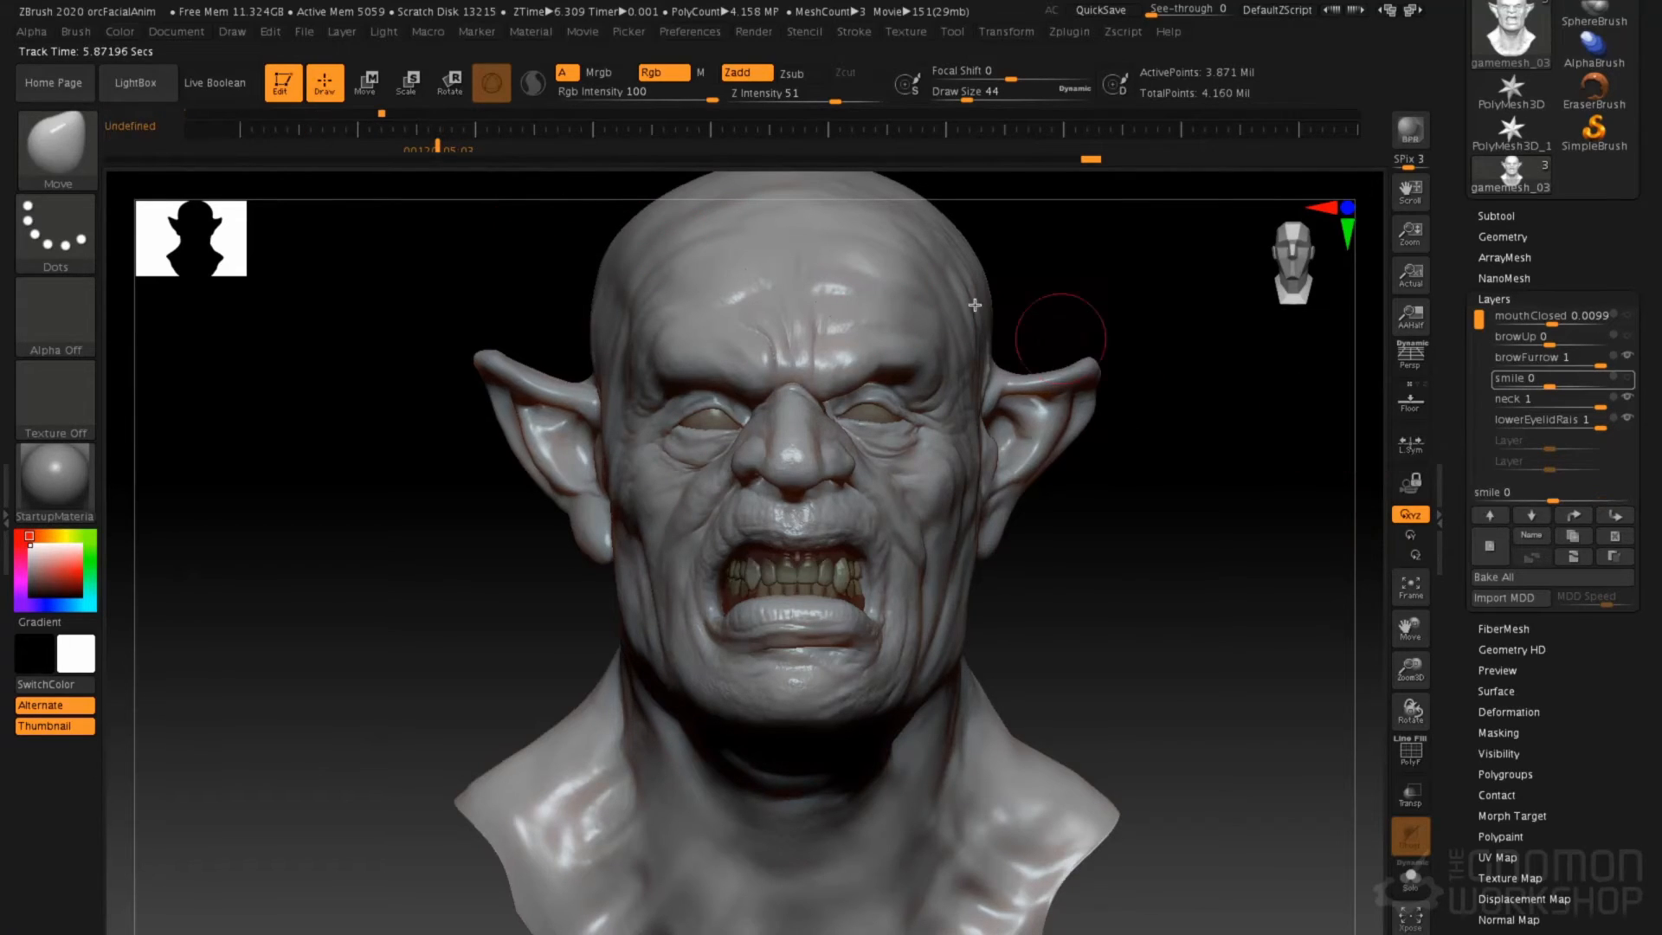
left_click(1487, 516)
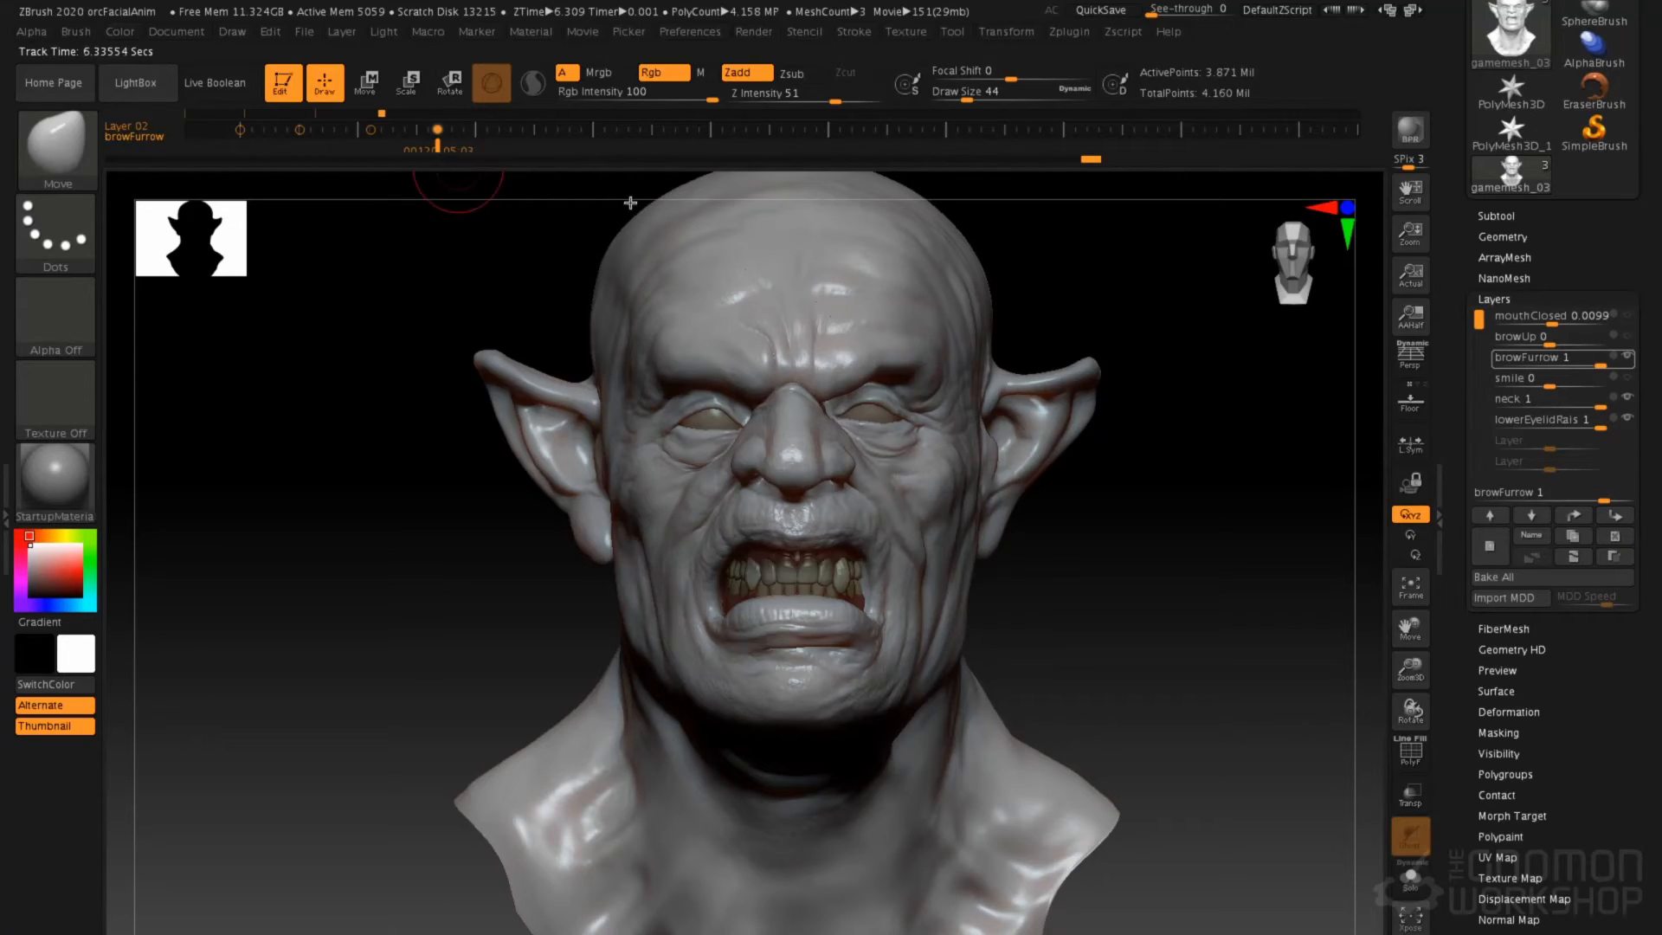
left_click(1489, 515)
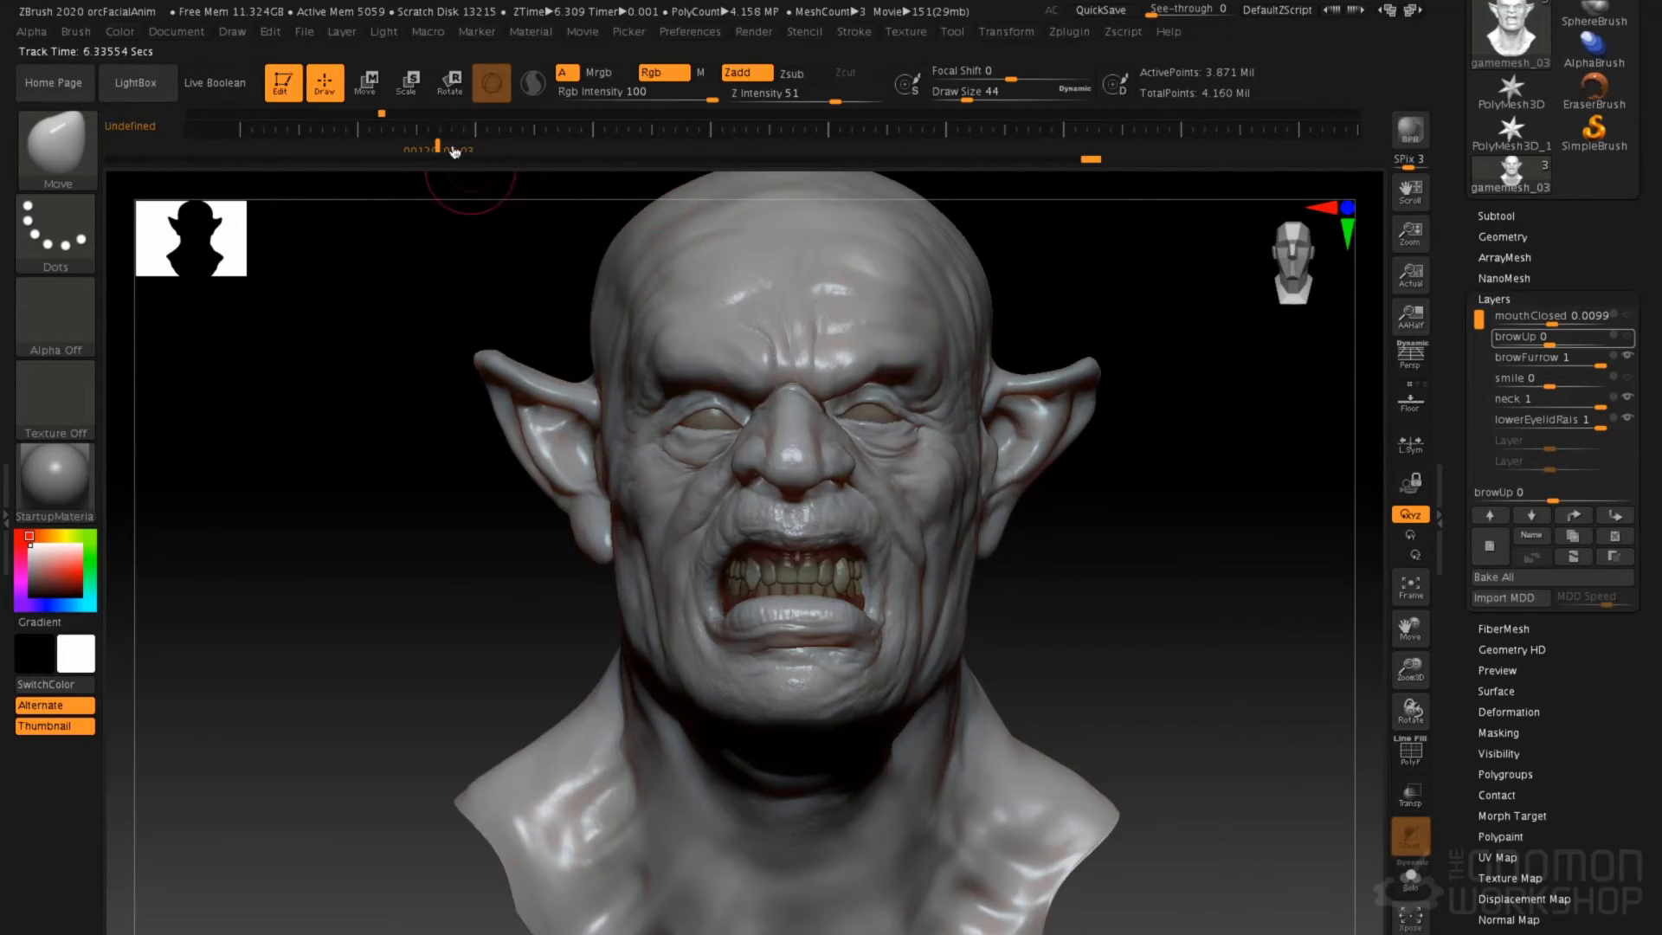
left_click(1490, 515)
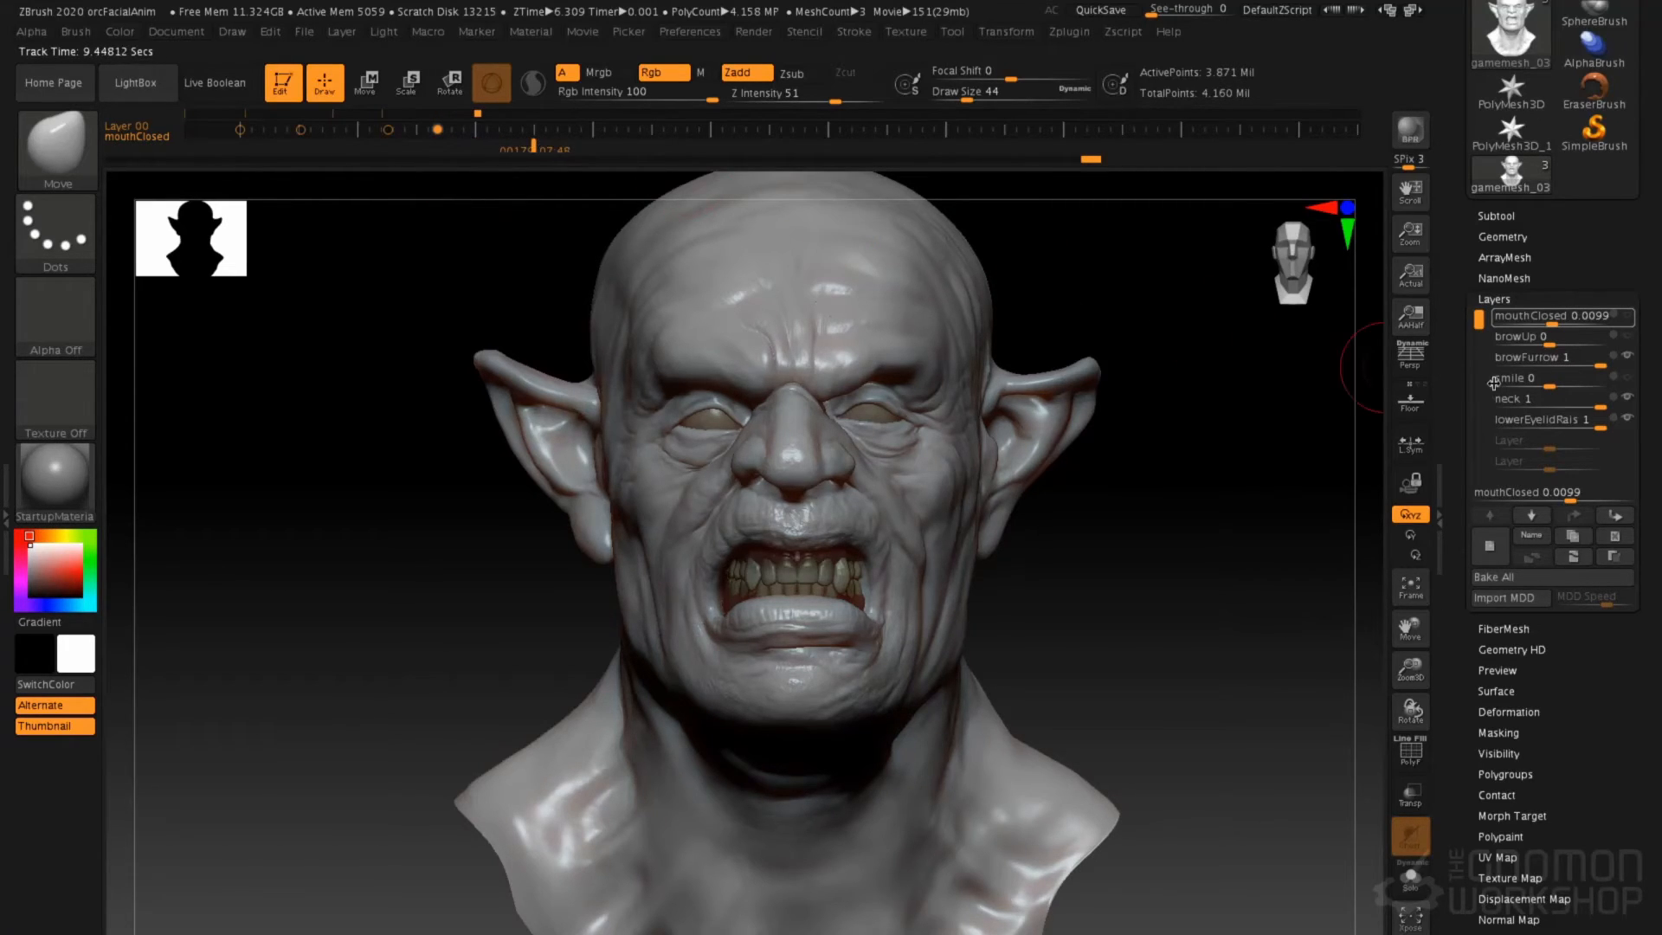
Key the mouthClosed layer at intensity 1 at about 8.3 seconds
left_click_drag(1548, 318, 1602, 320)
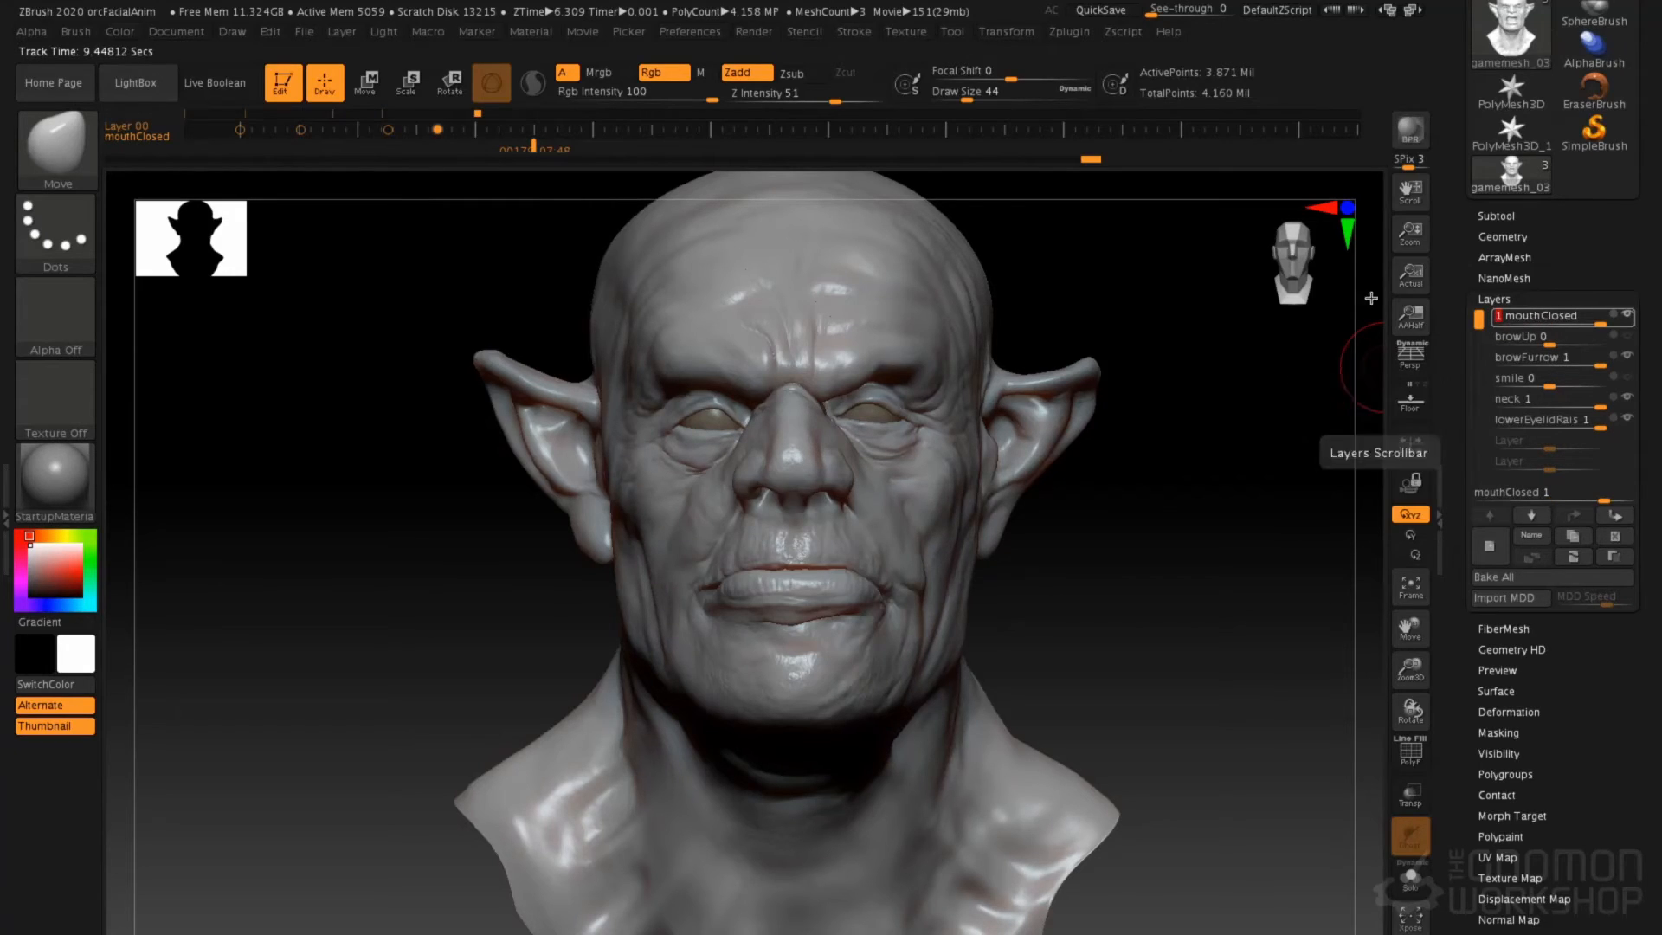
left_click(567, 129)
left_click(558, 153)
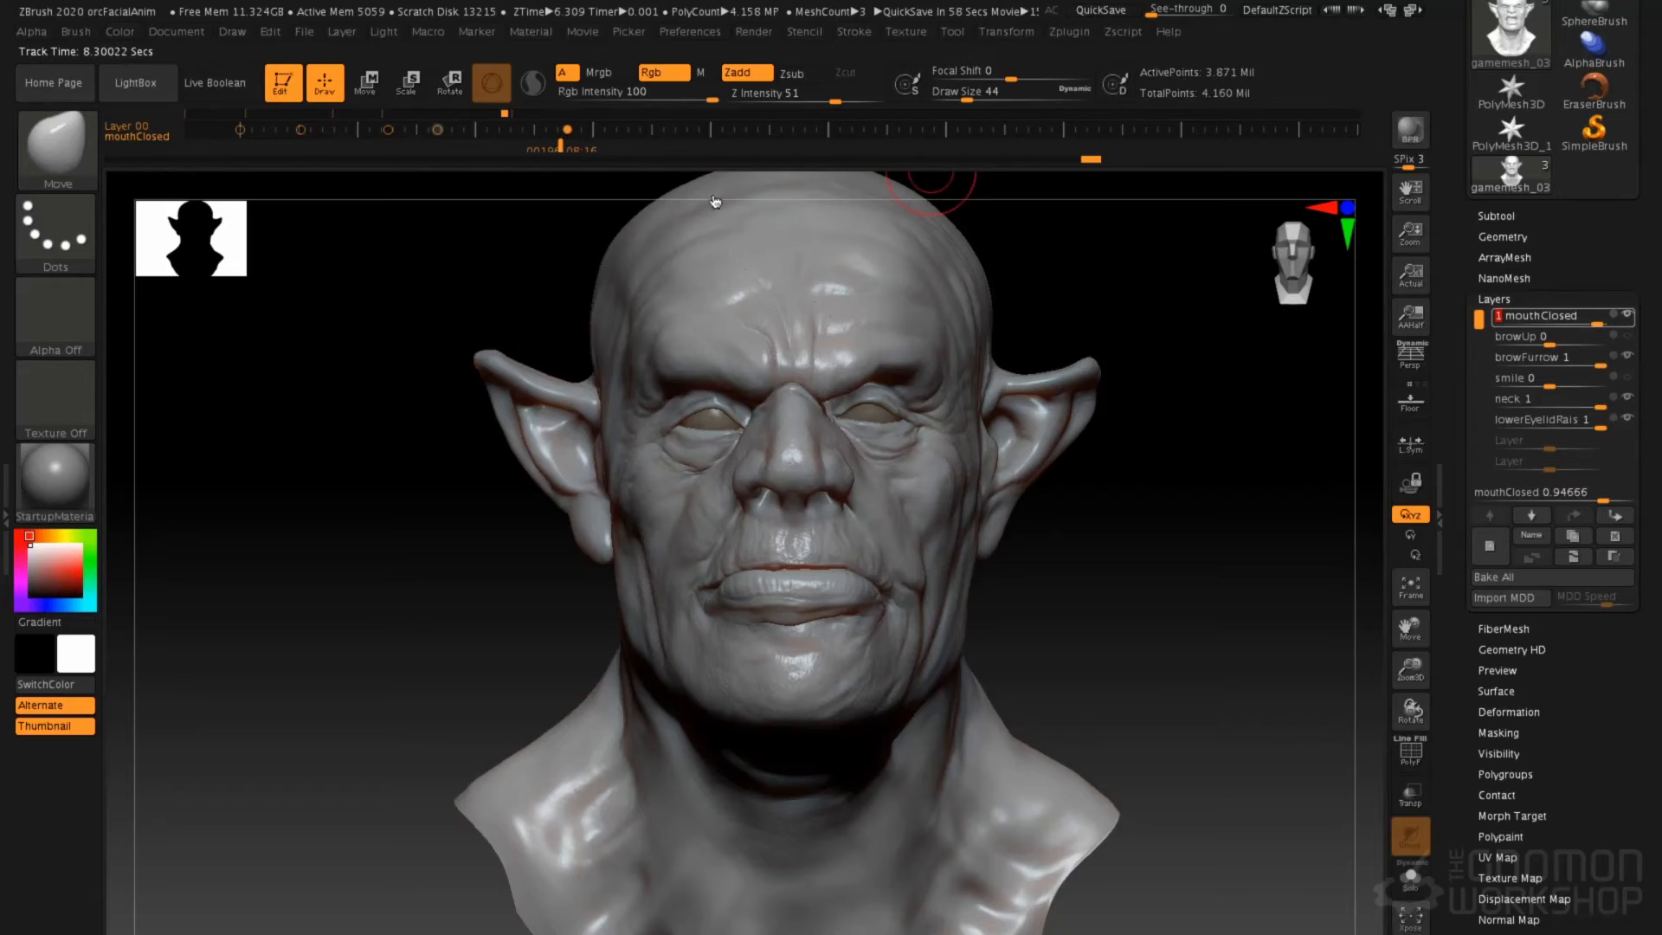
Raise the browUp layer's intensity and key it at about 0.89 at about 8 seconds
left_click(1532, 337)
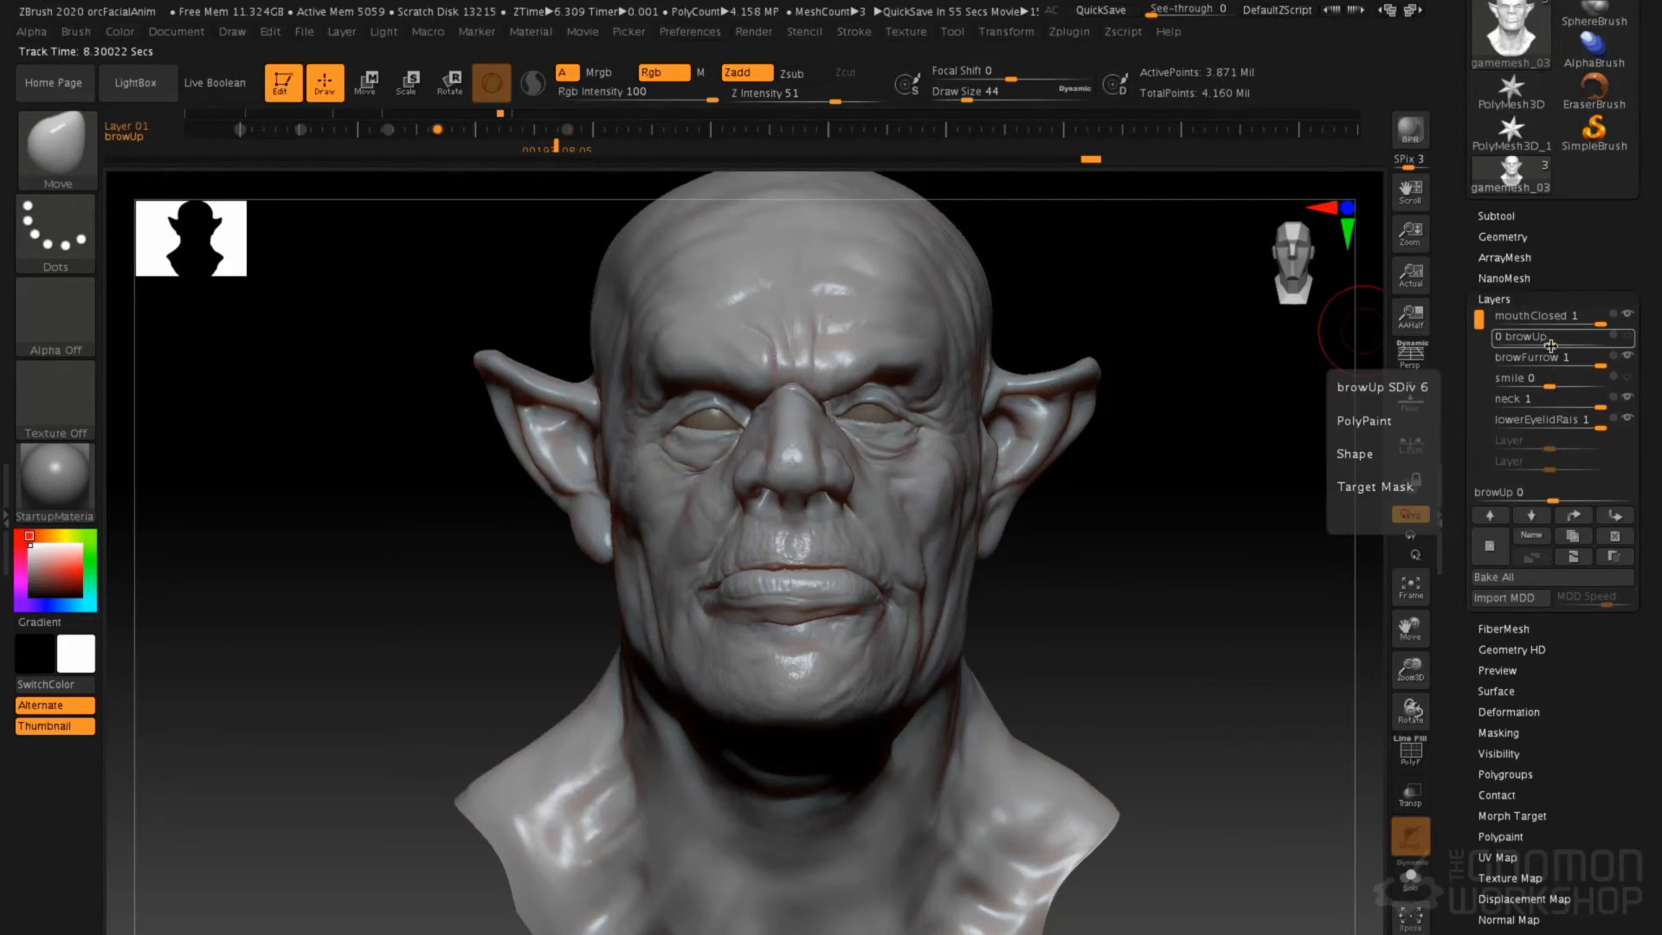
left_click(1548, 338)
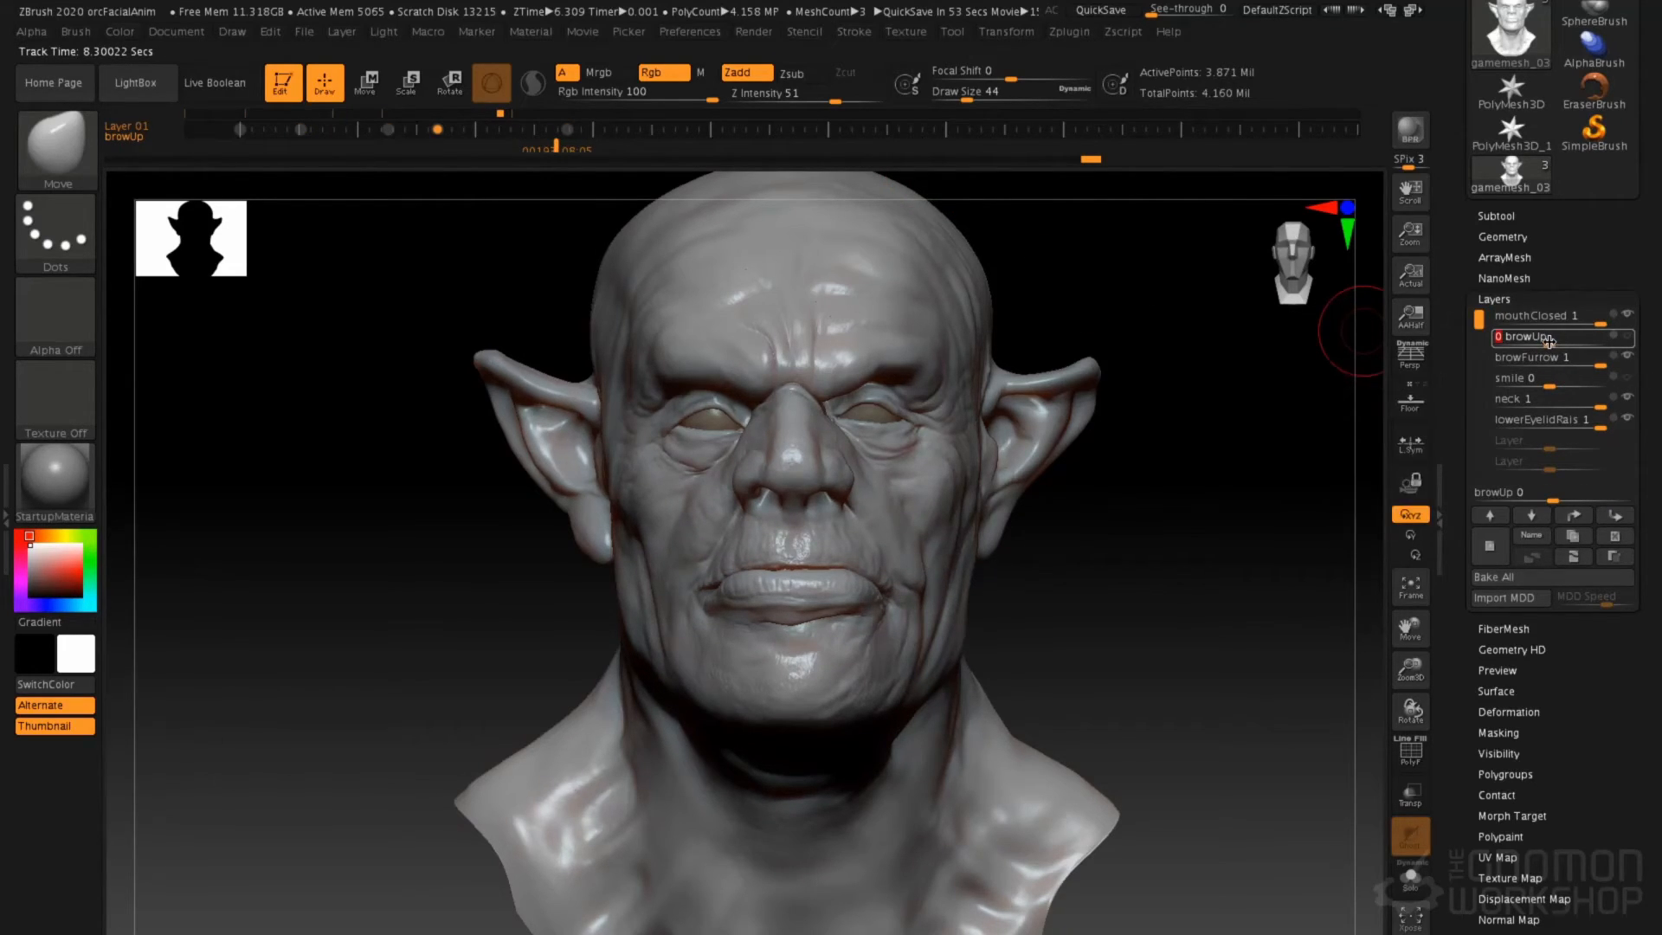
left_click_drag(1549, 338, 1600, 360)
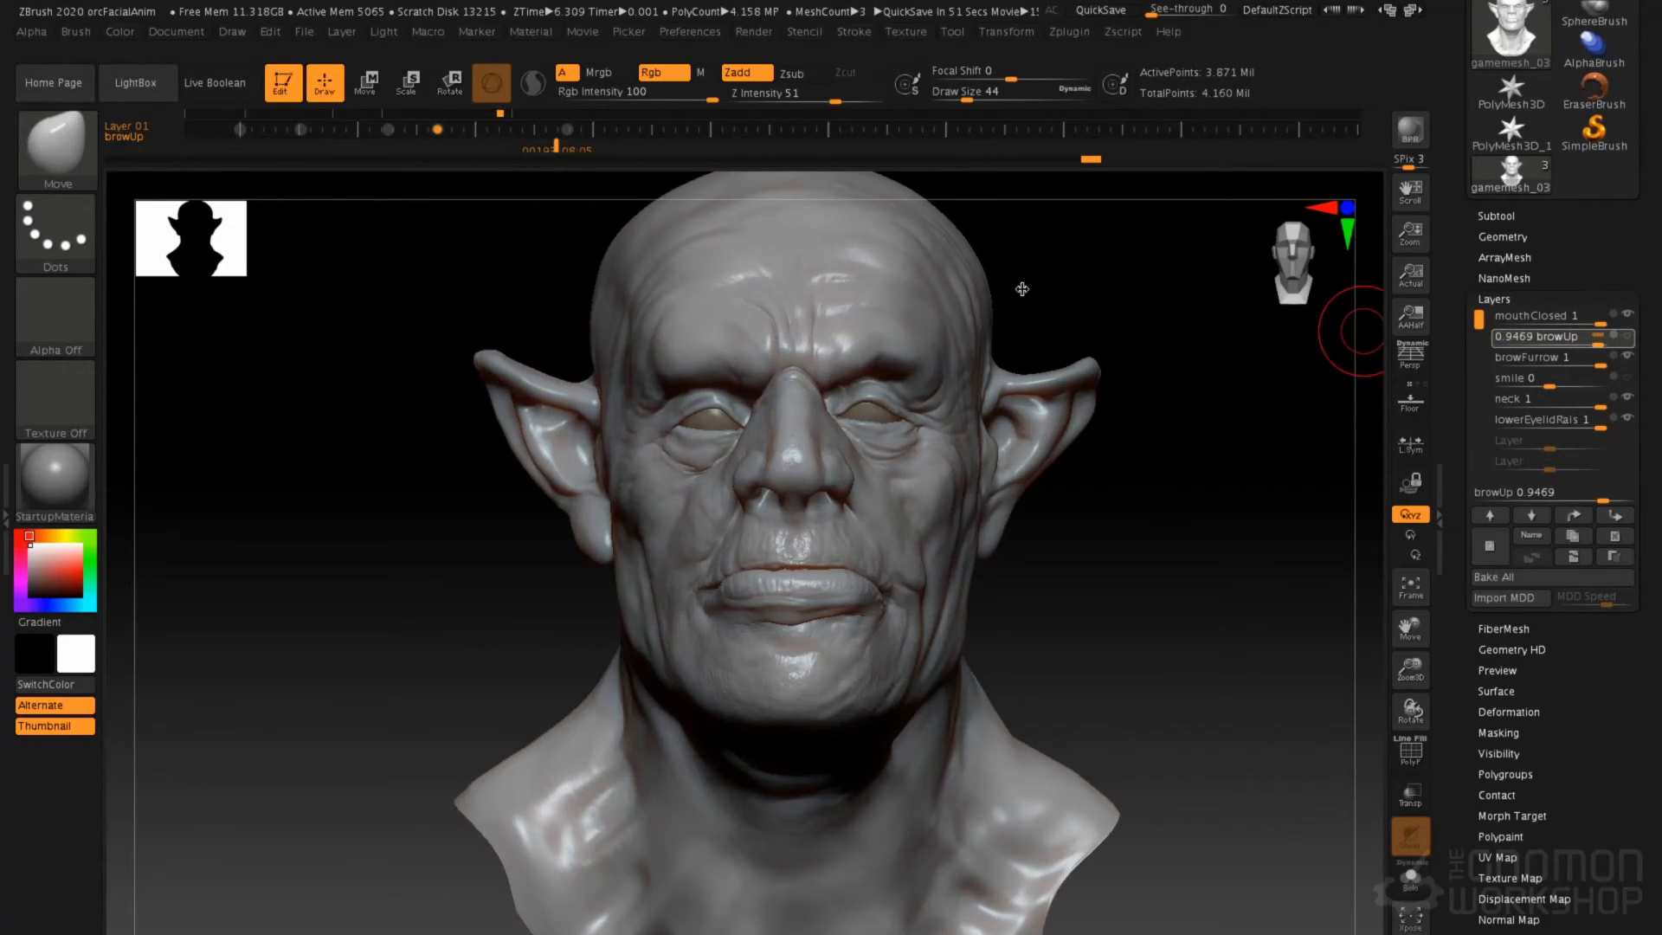
left_click(556, 131)
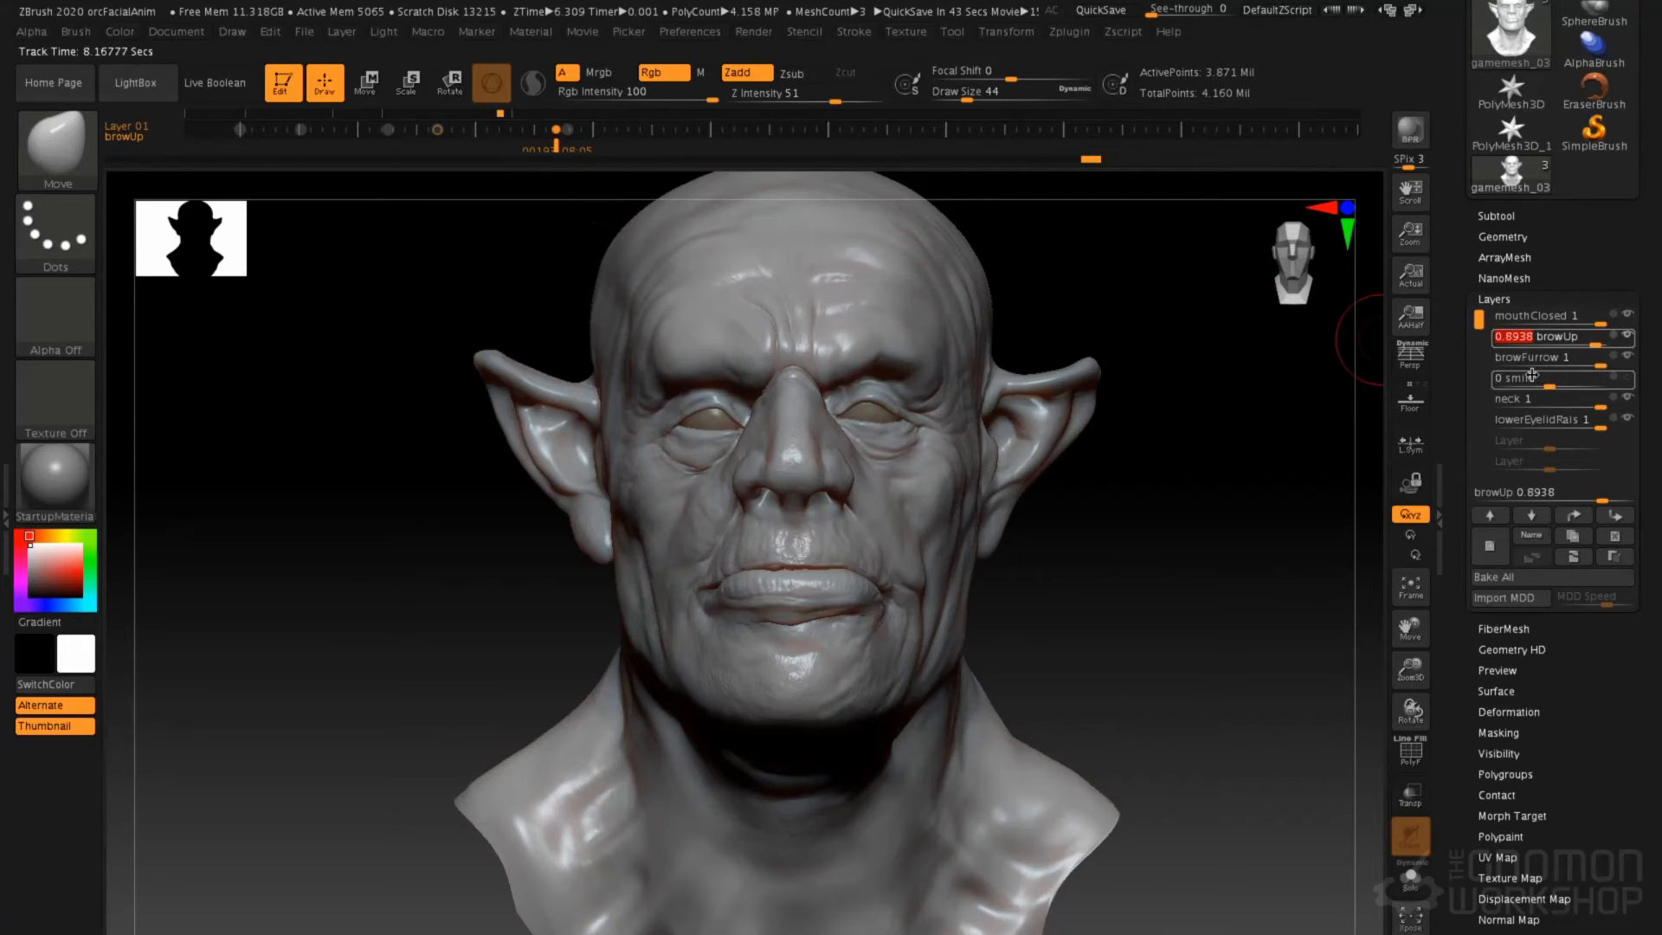
Set the browFurrow layer's intensity to 0 and key it at about 7.35 seconds on the timeline
left_click(1531, 515)
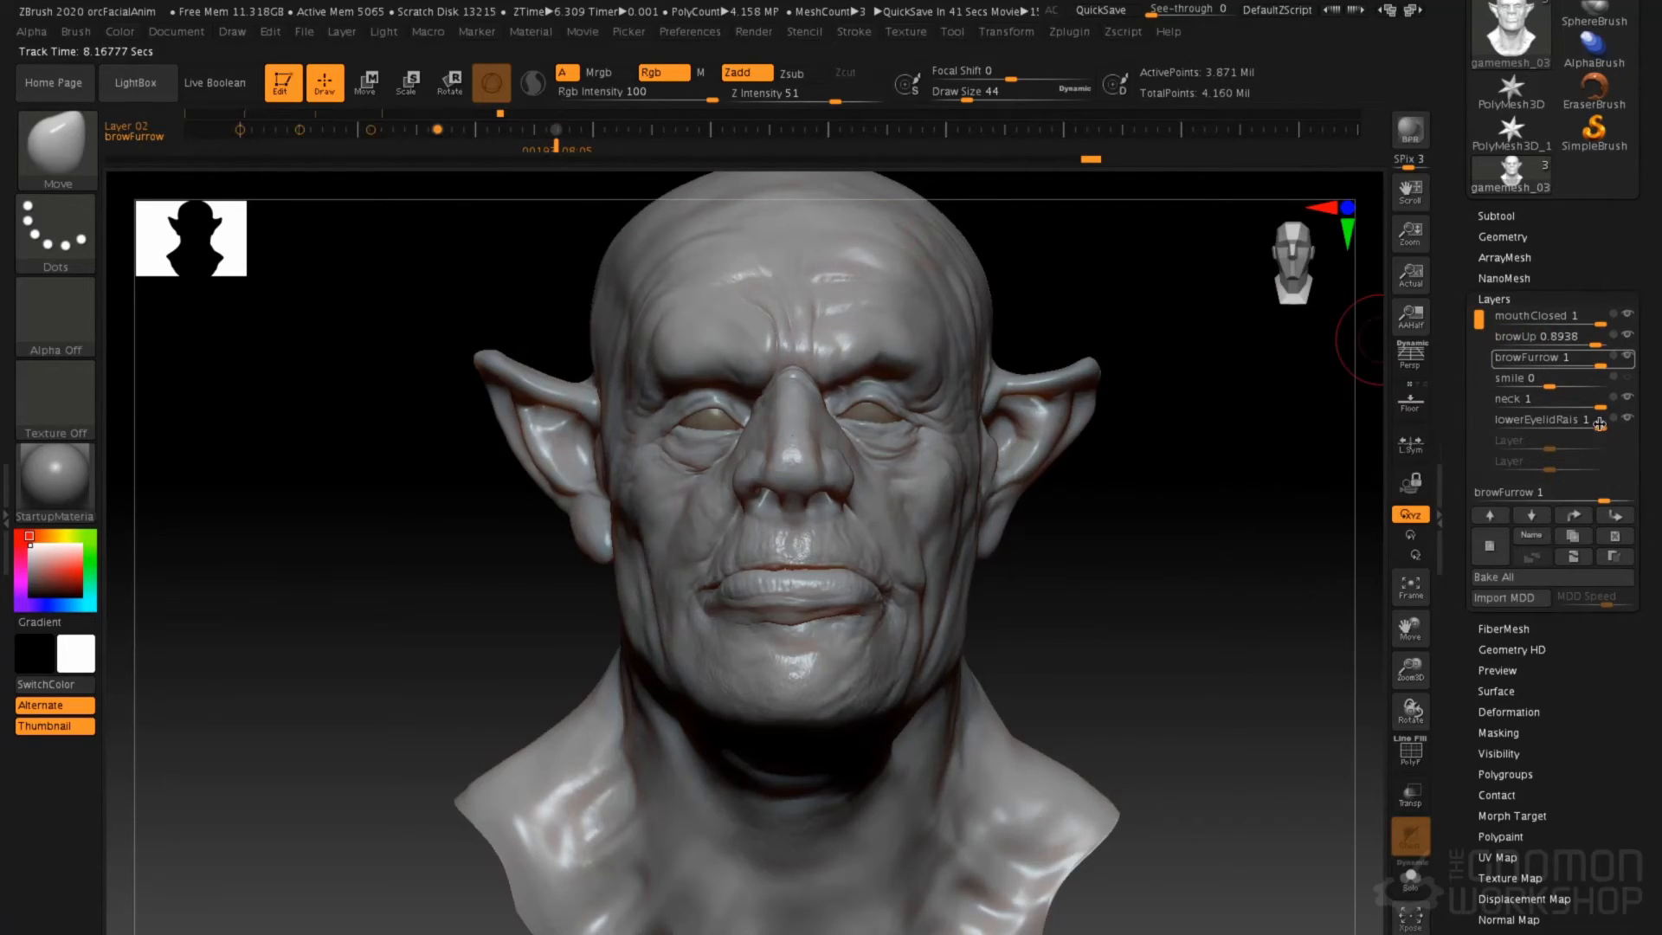
left_click(1597, 362)
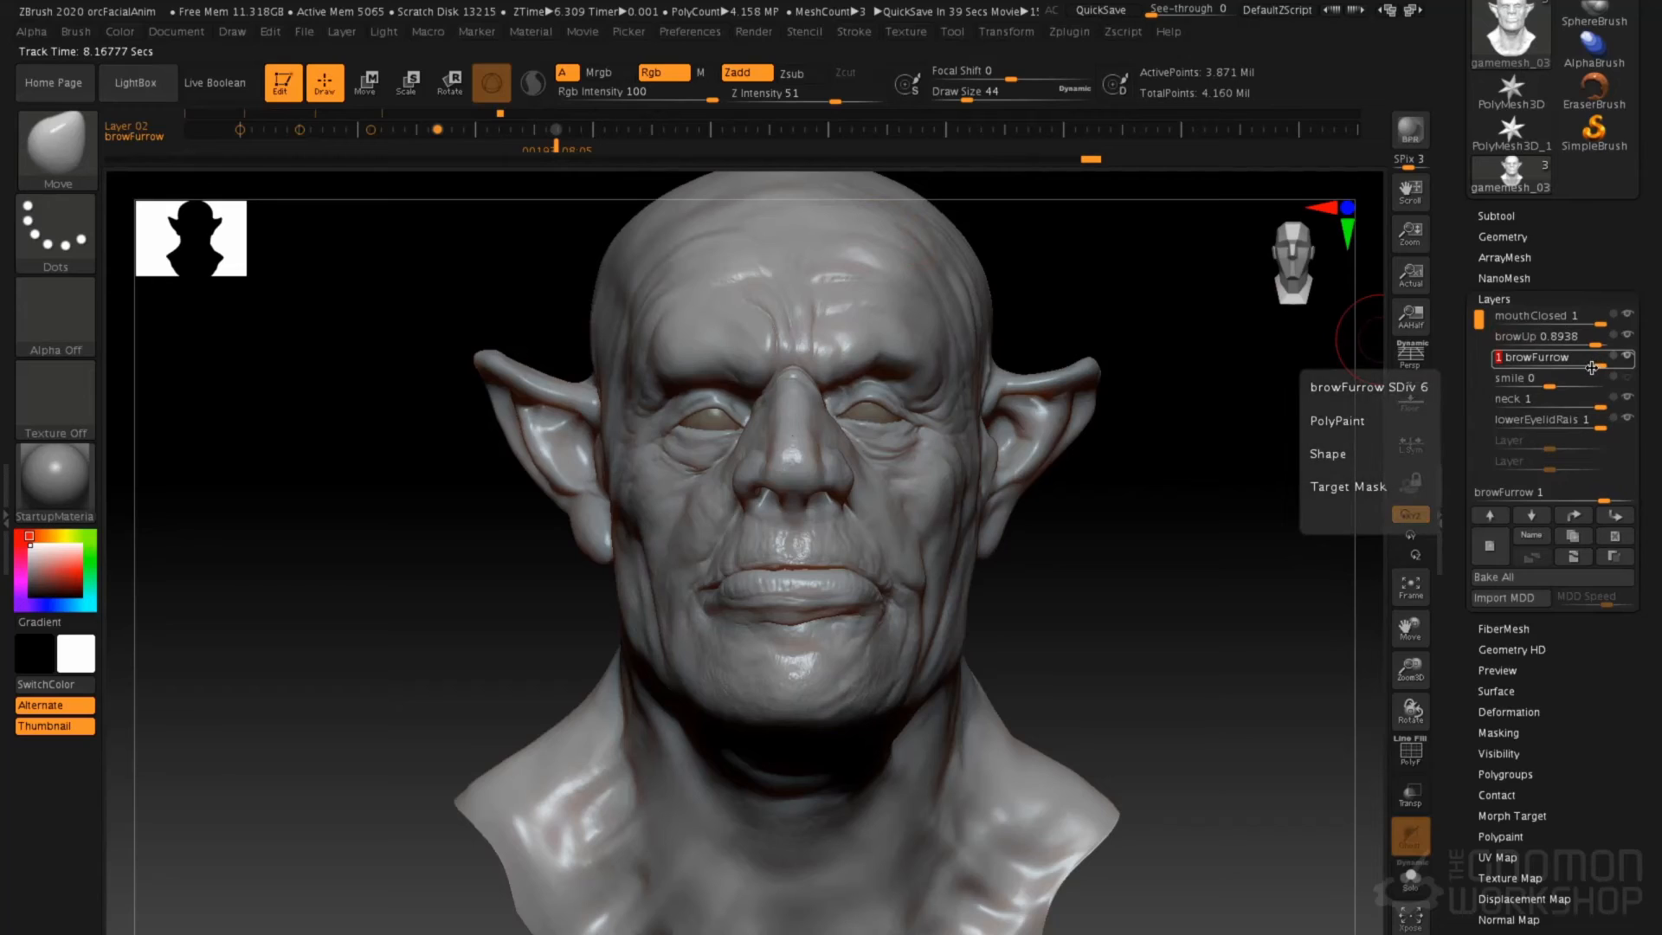
type("0")
key("Return")
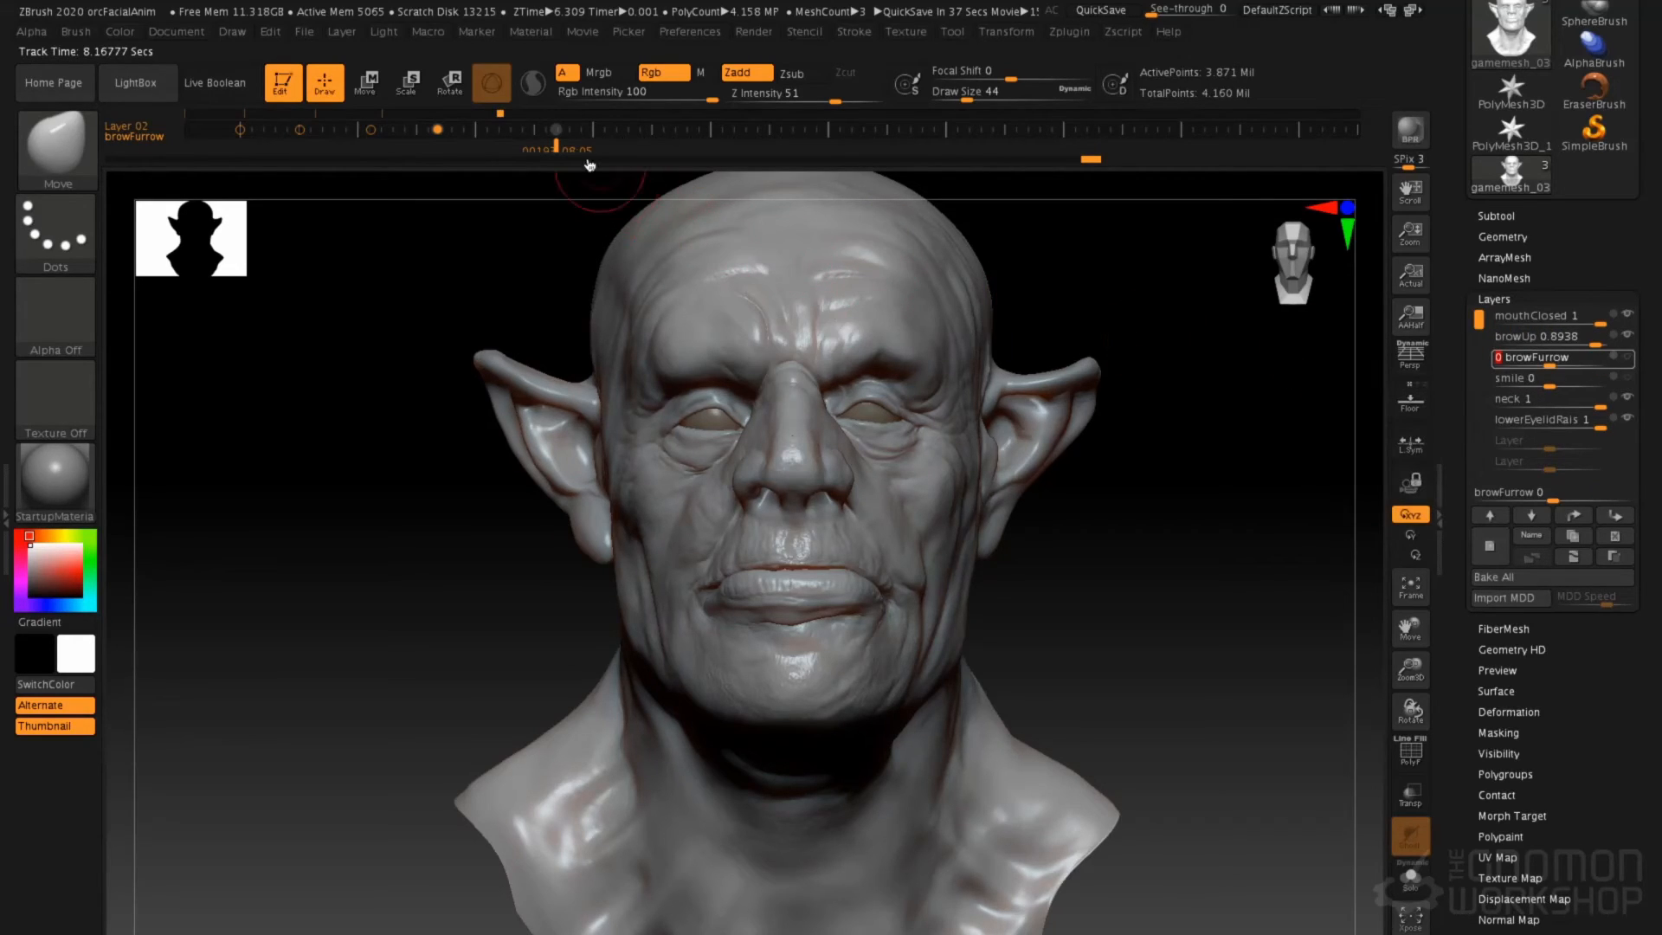
left_click(529, 131)
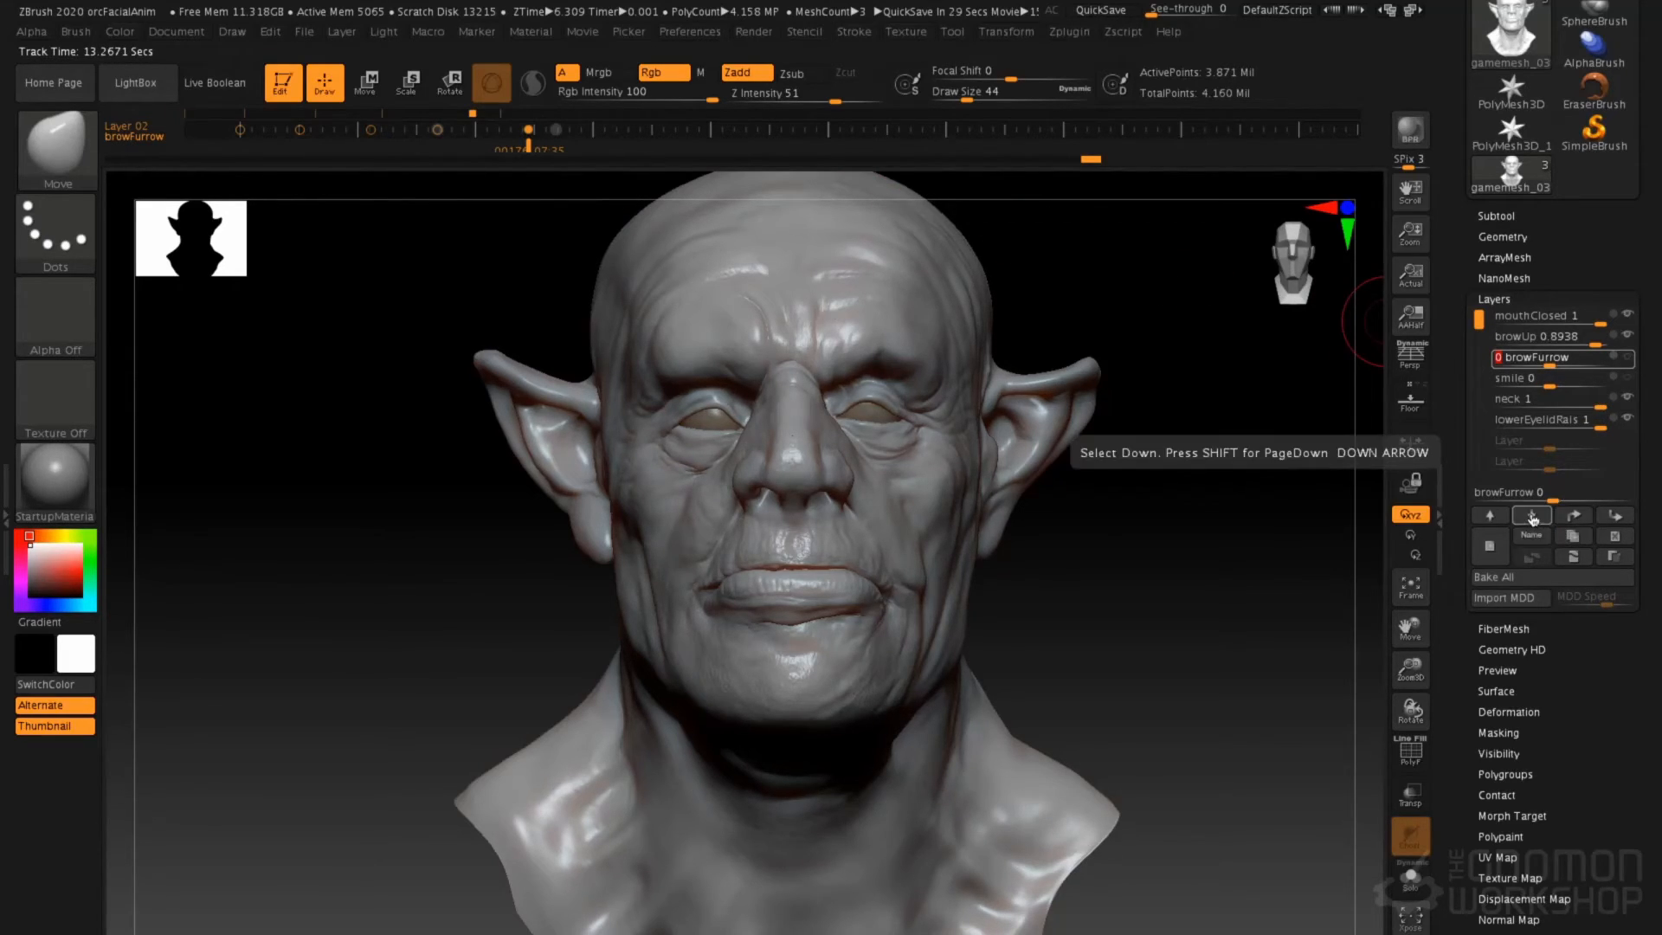
Set the neck layer's intensity to 0 and key it at about 7.35 seconds
left_click(1558, 399)
left_click(1597, 405)
type("0")
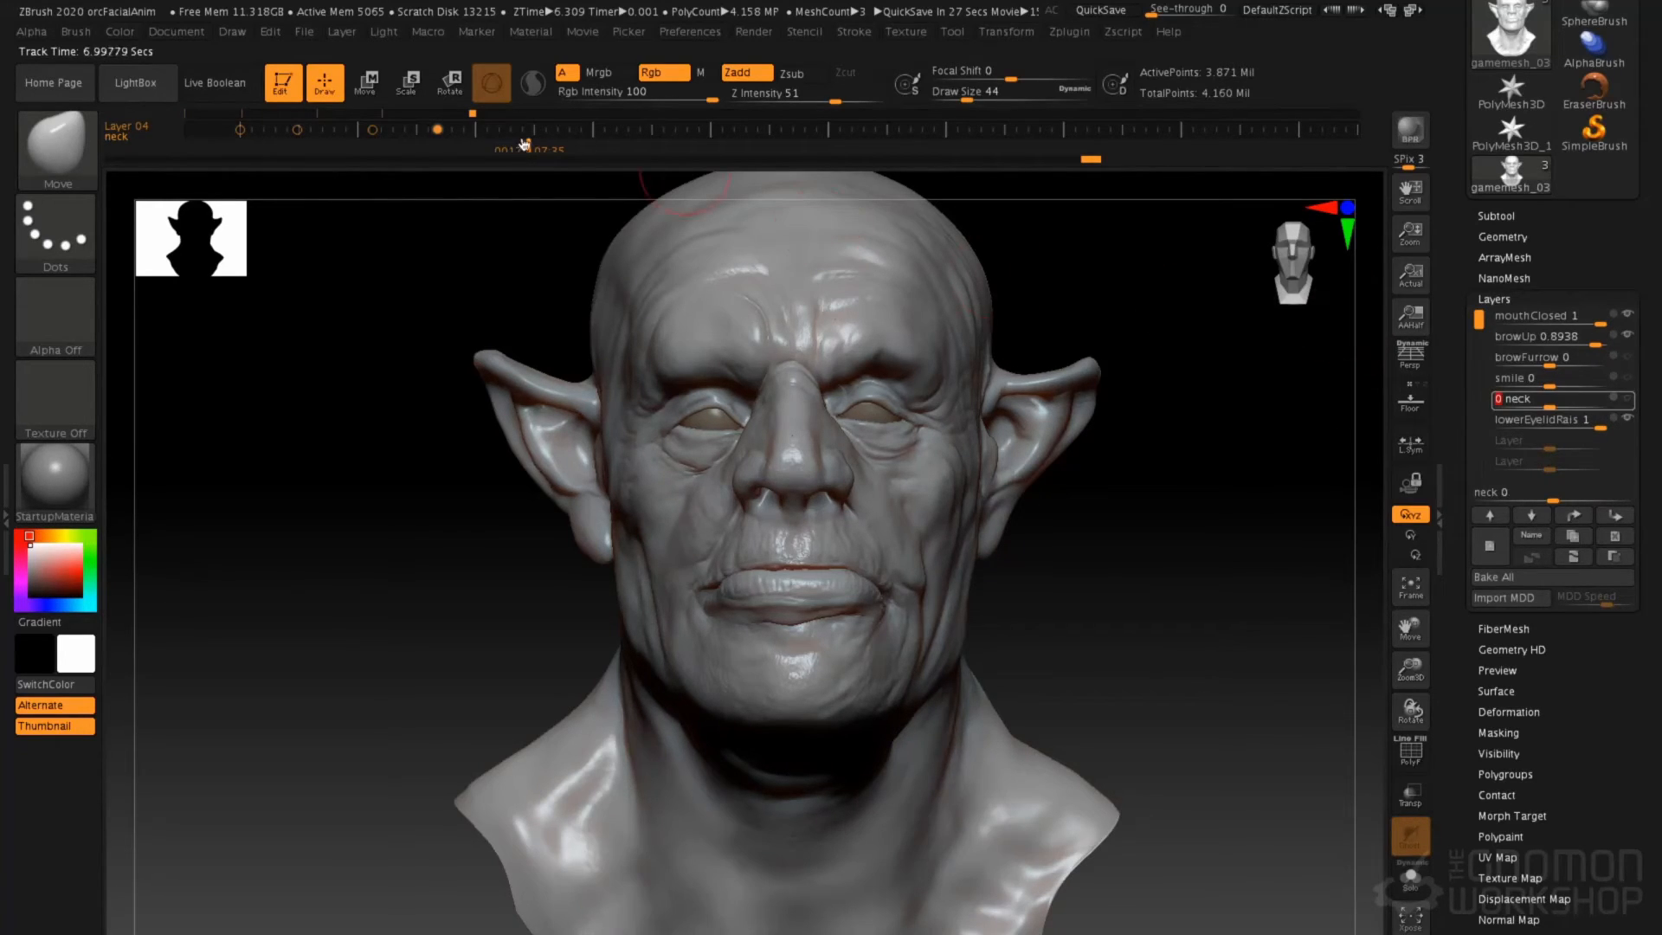
left_click(528, 136)
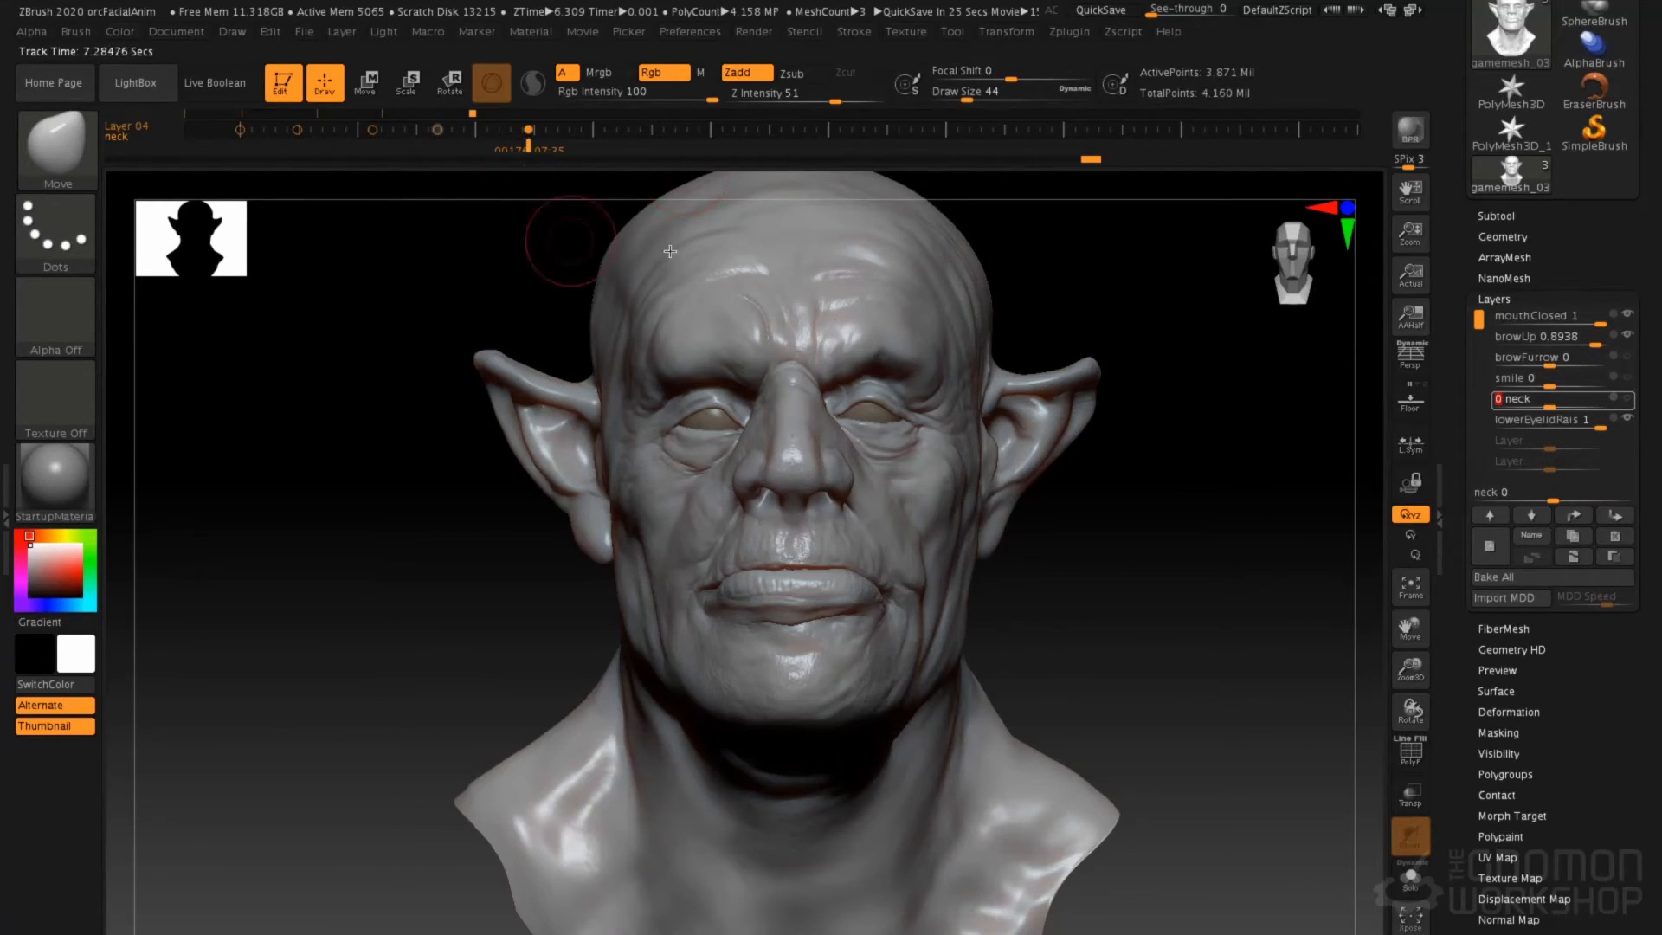
Set the lowerEyelidRais layer's intensity to 0 and key it at about 7.35 seconds
left_click(1531, 514)
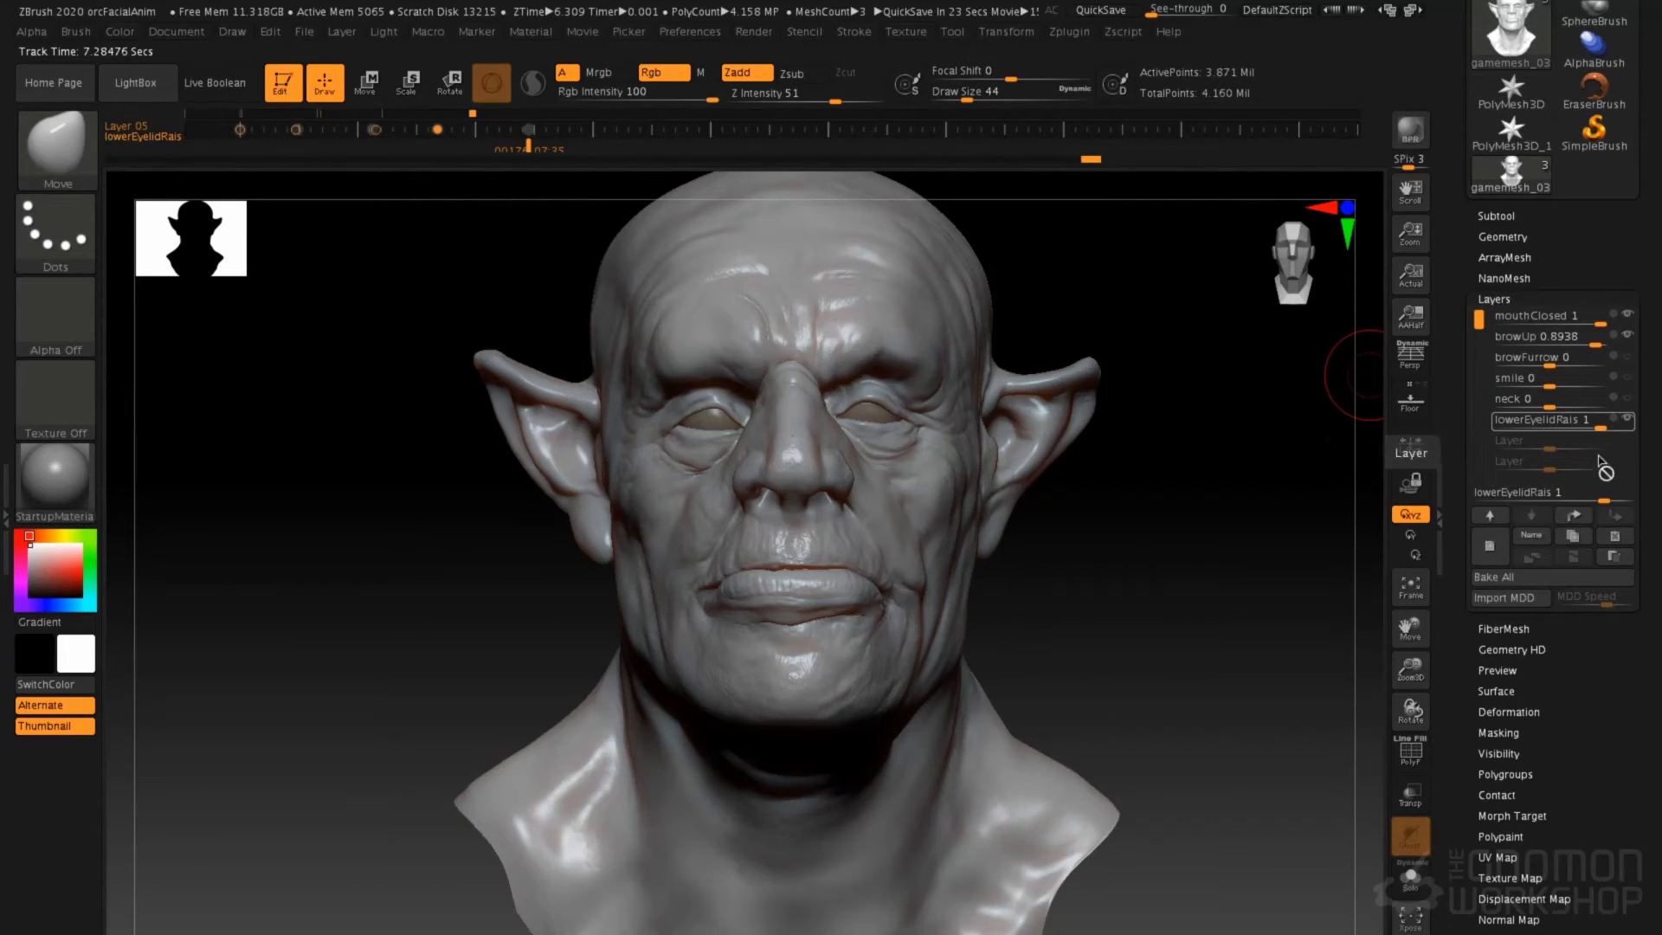
left_click(1600, 426)
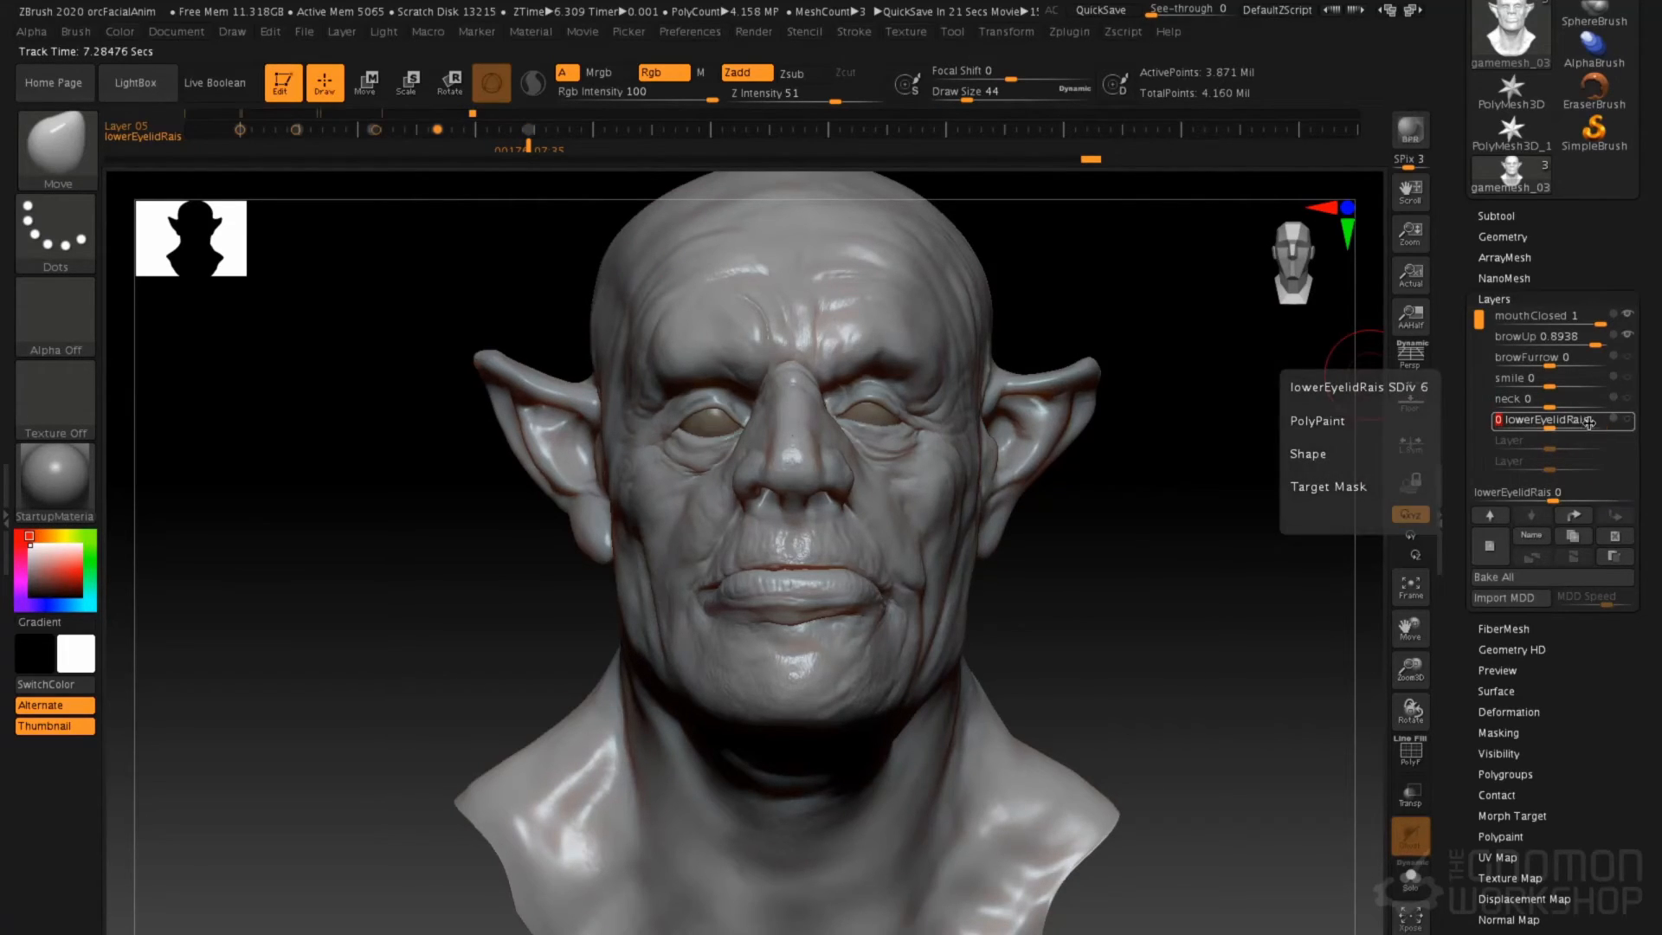
left_click(530, 144)
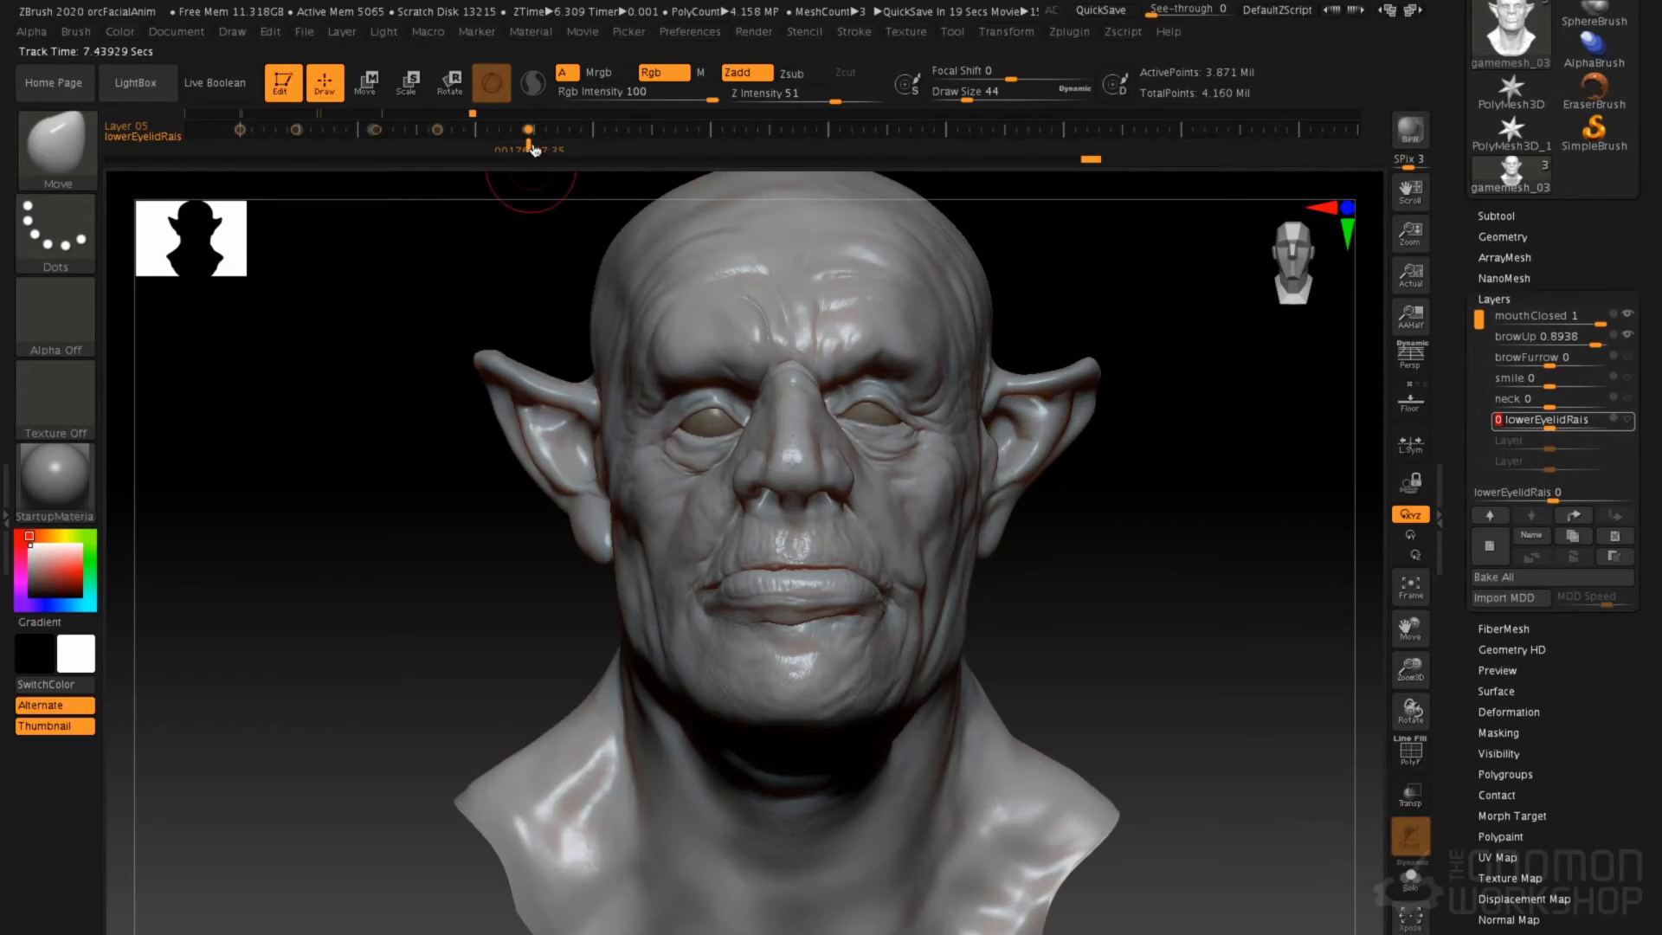
Scrub through the animation back to the start of the timeline and delete the previously recorded movie without saving it
left_click_drag(531, 152, 586, 186)
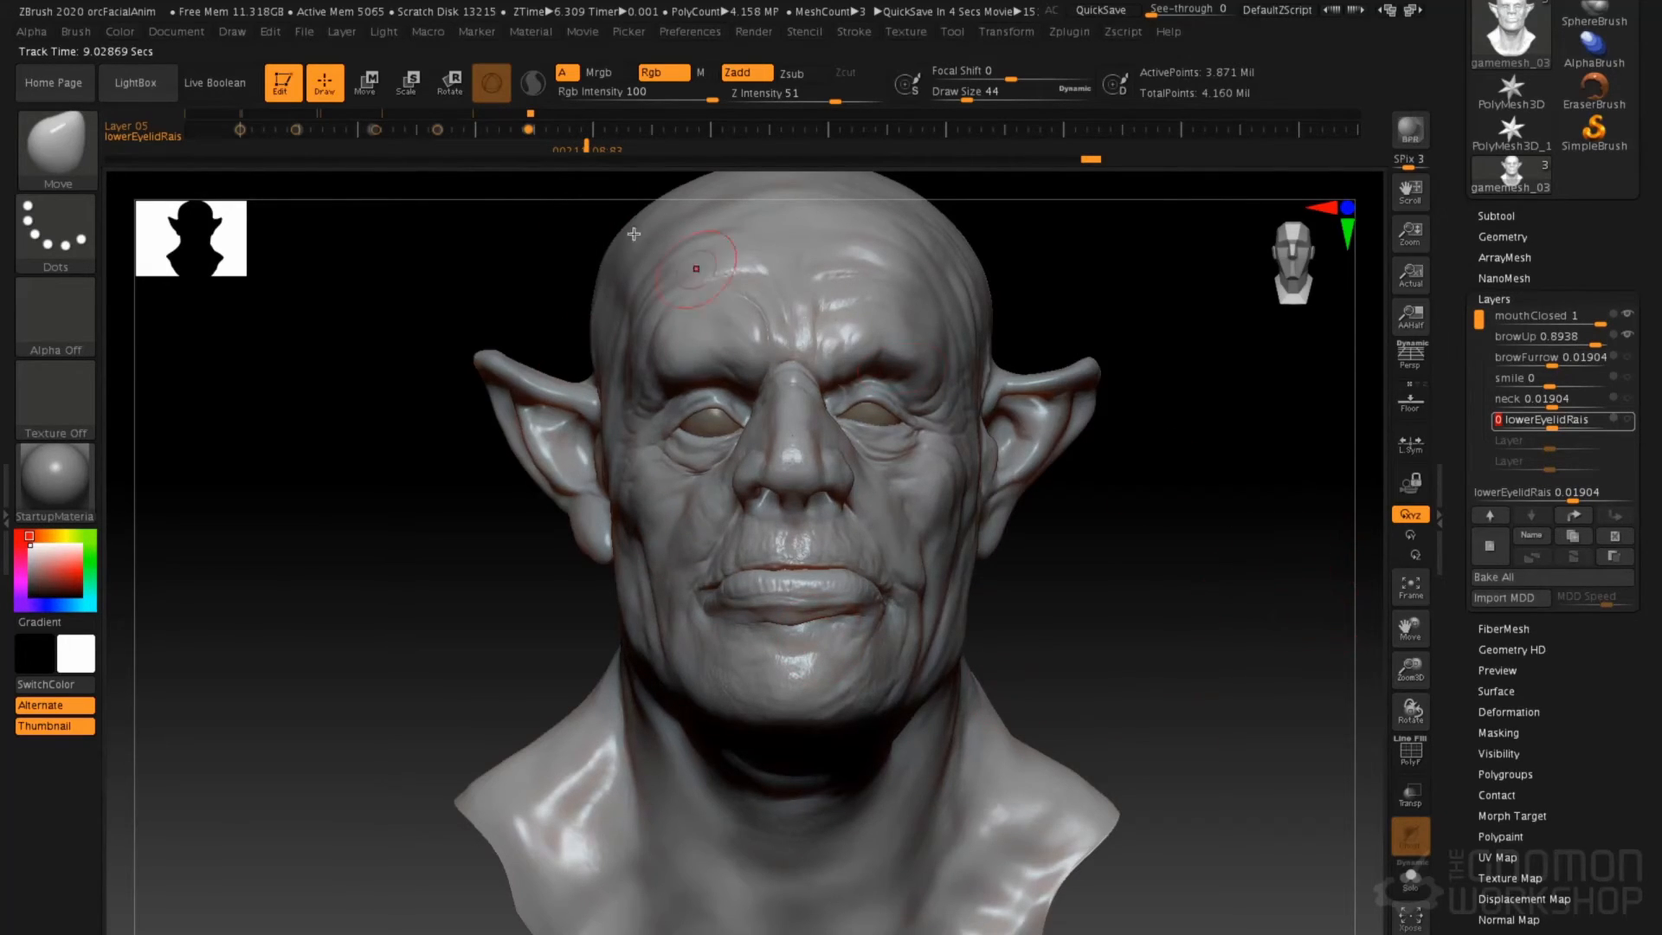
left_click_drag(565, 152, 214, 161)
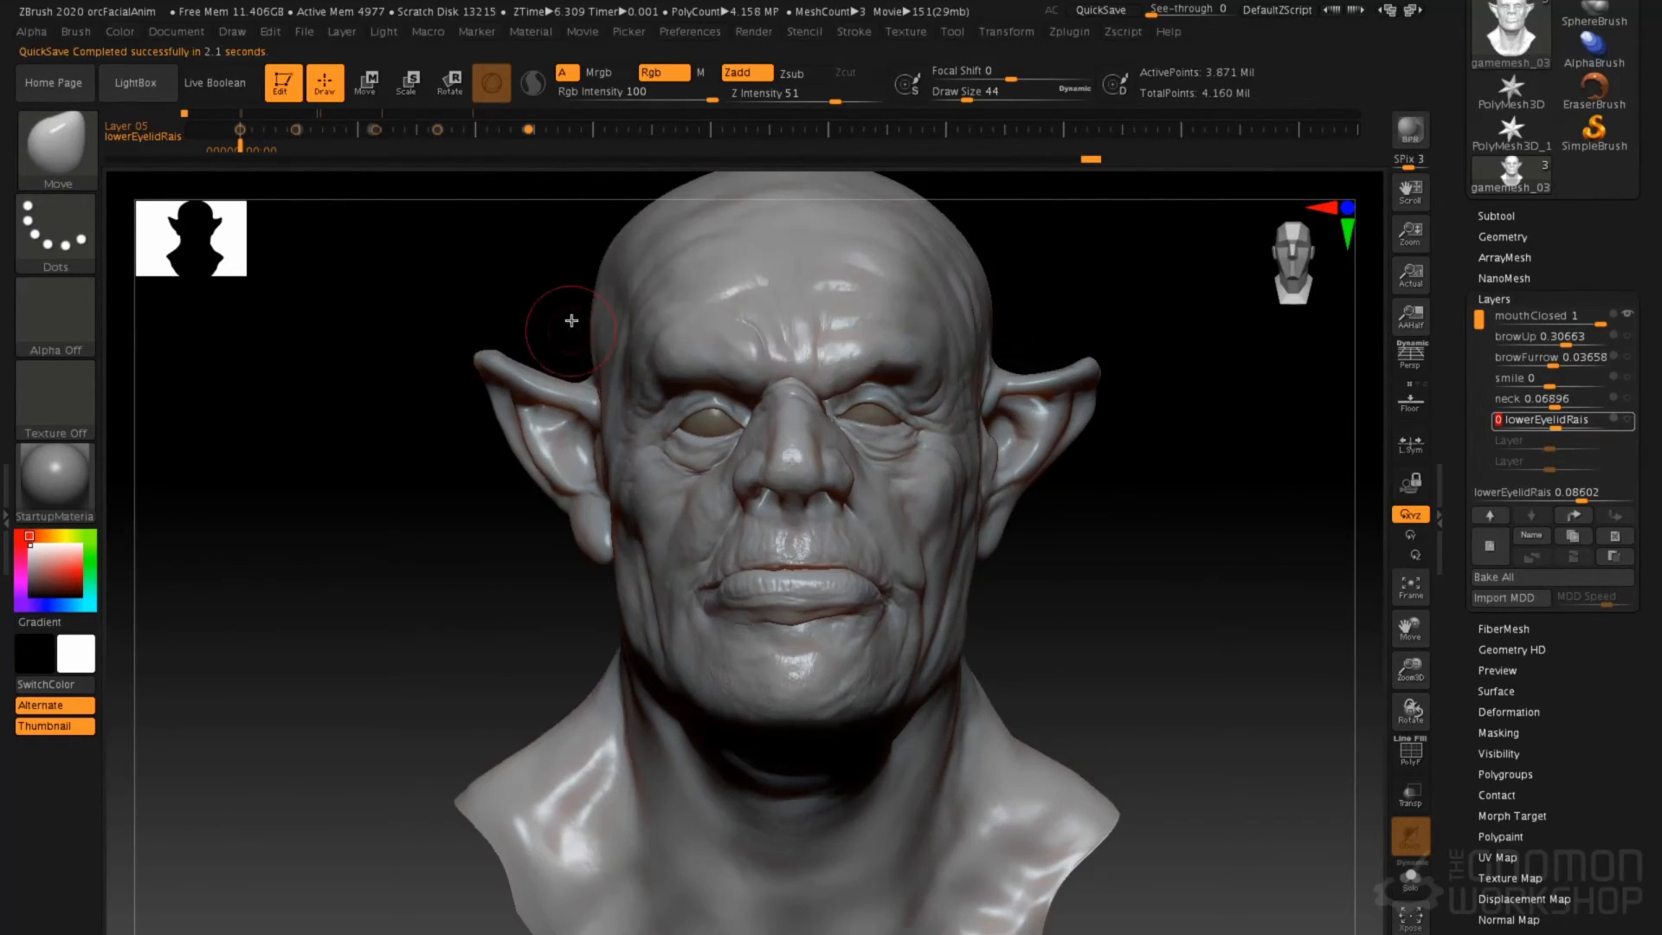
left_click(592, 37)
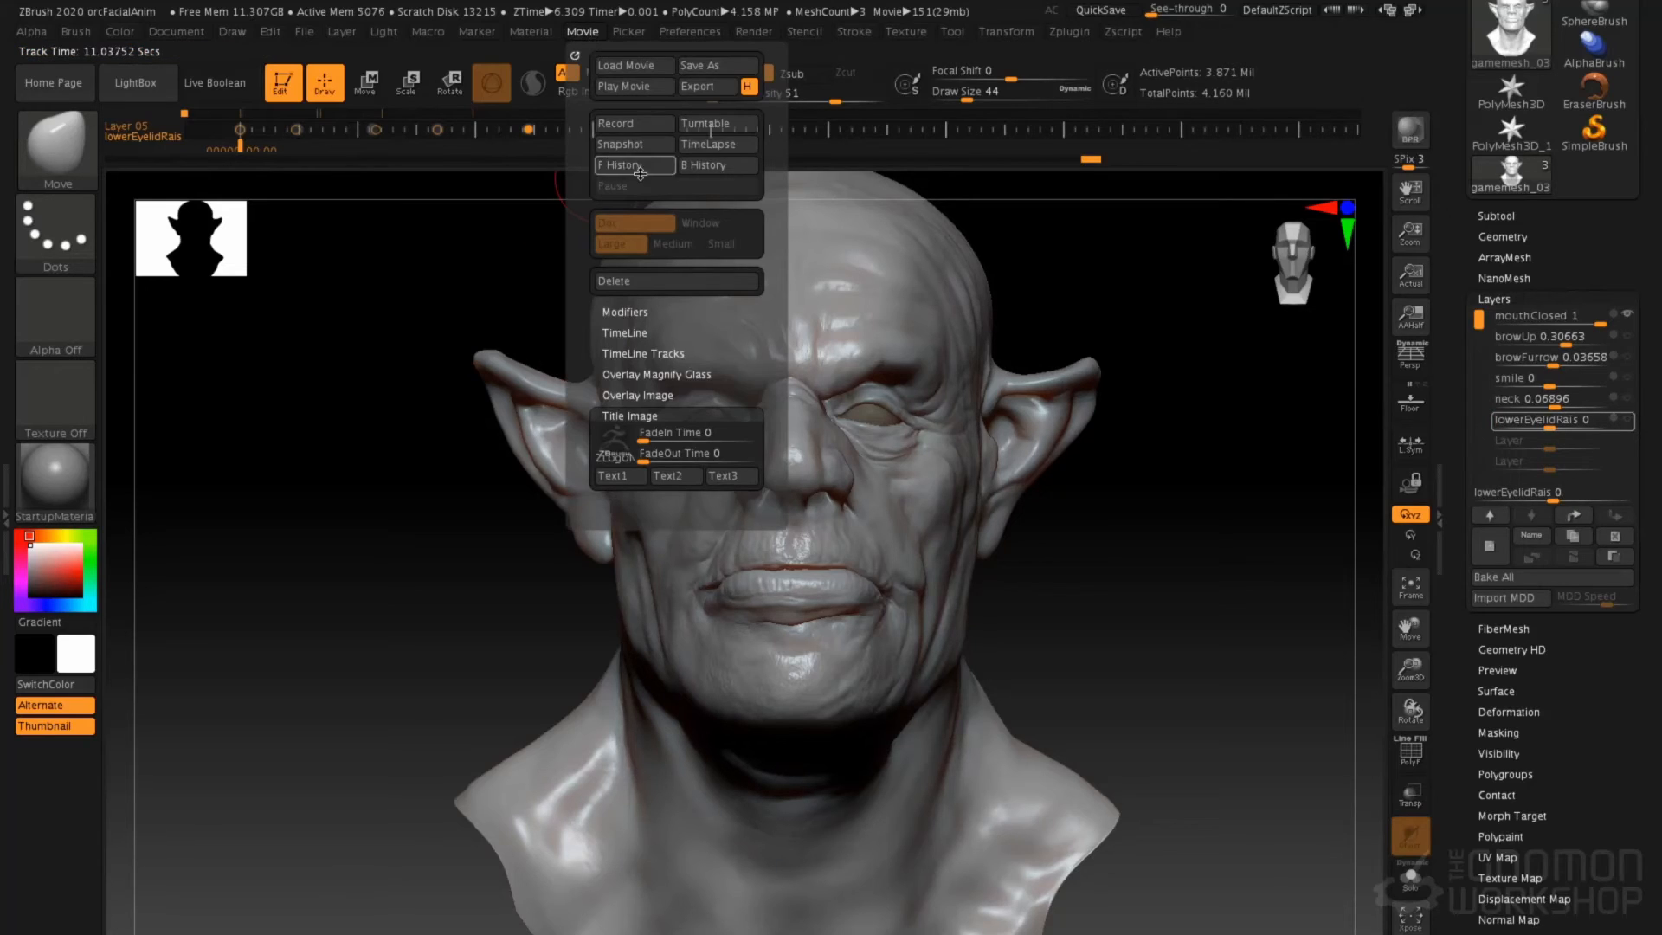
left_click(651, 291)
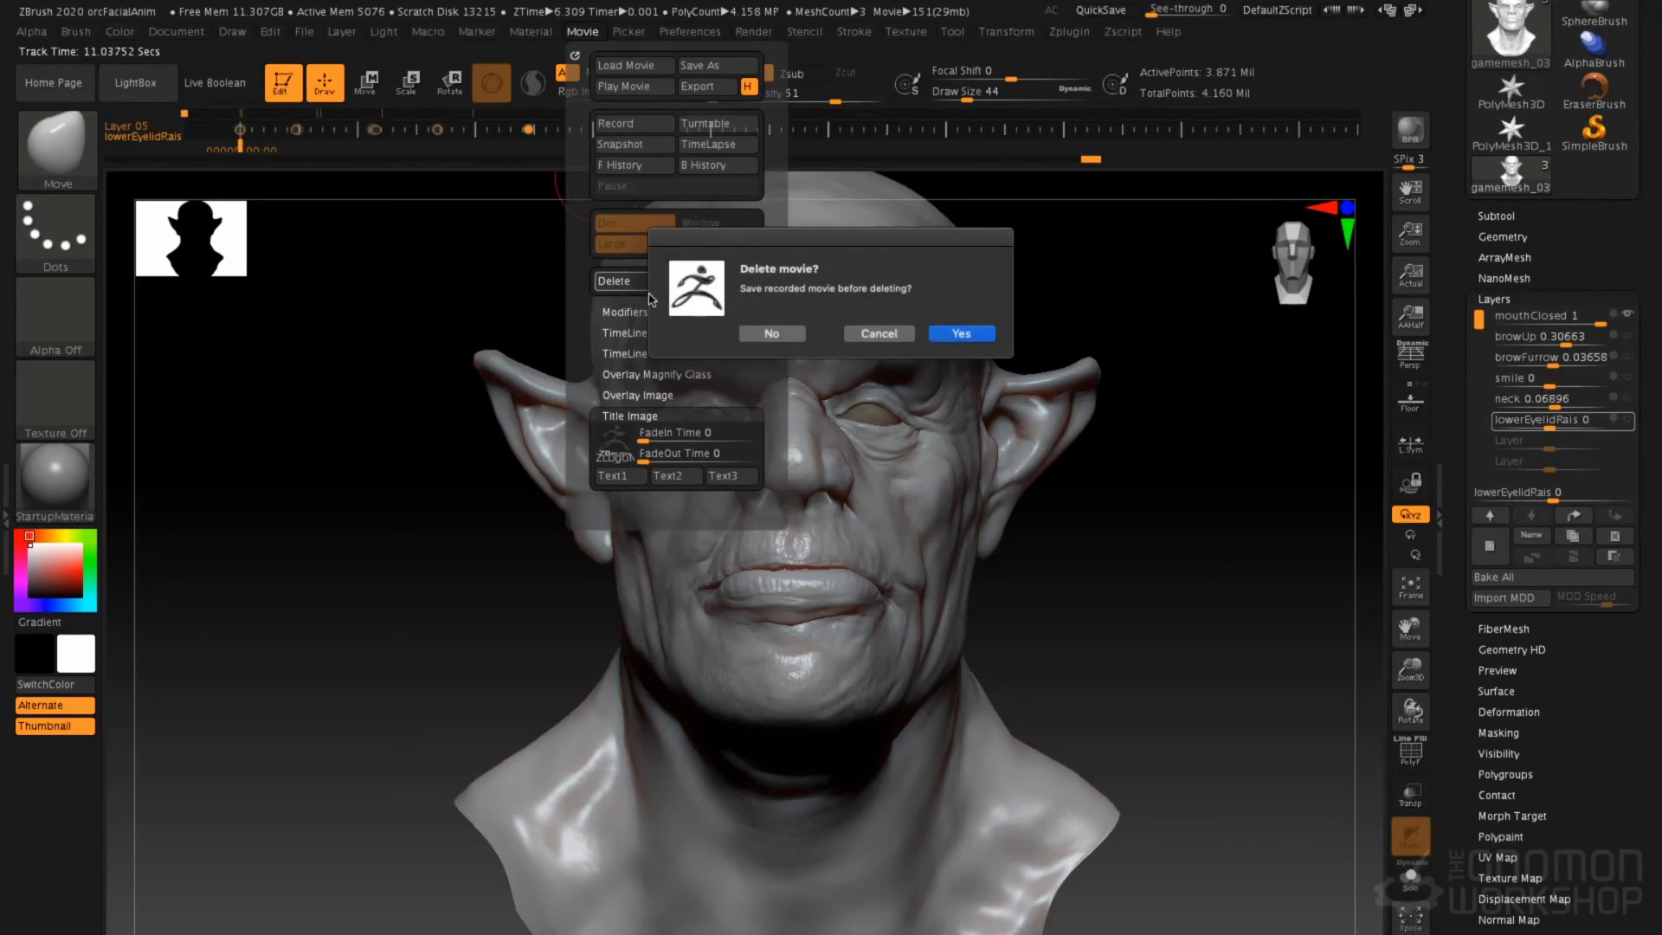
left_click(787, 338)
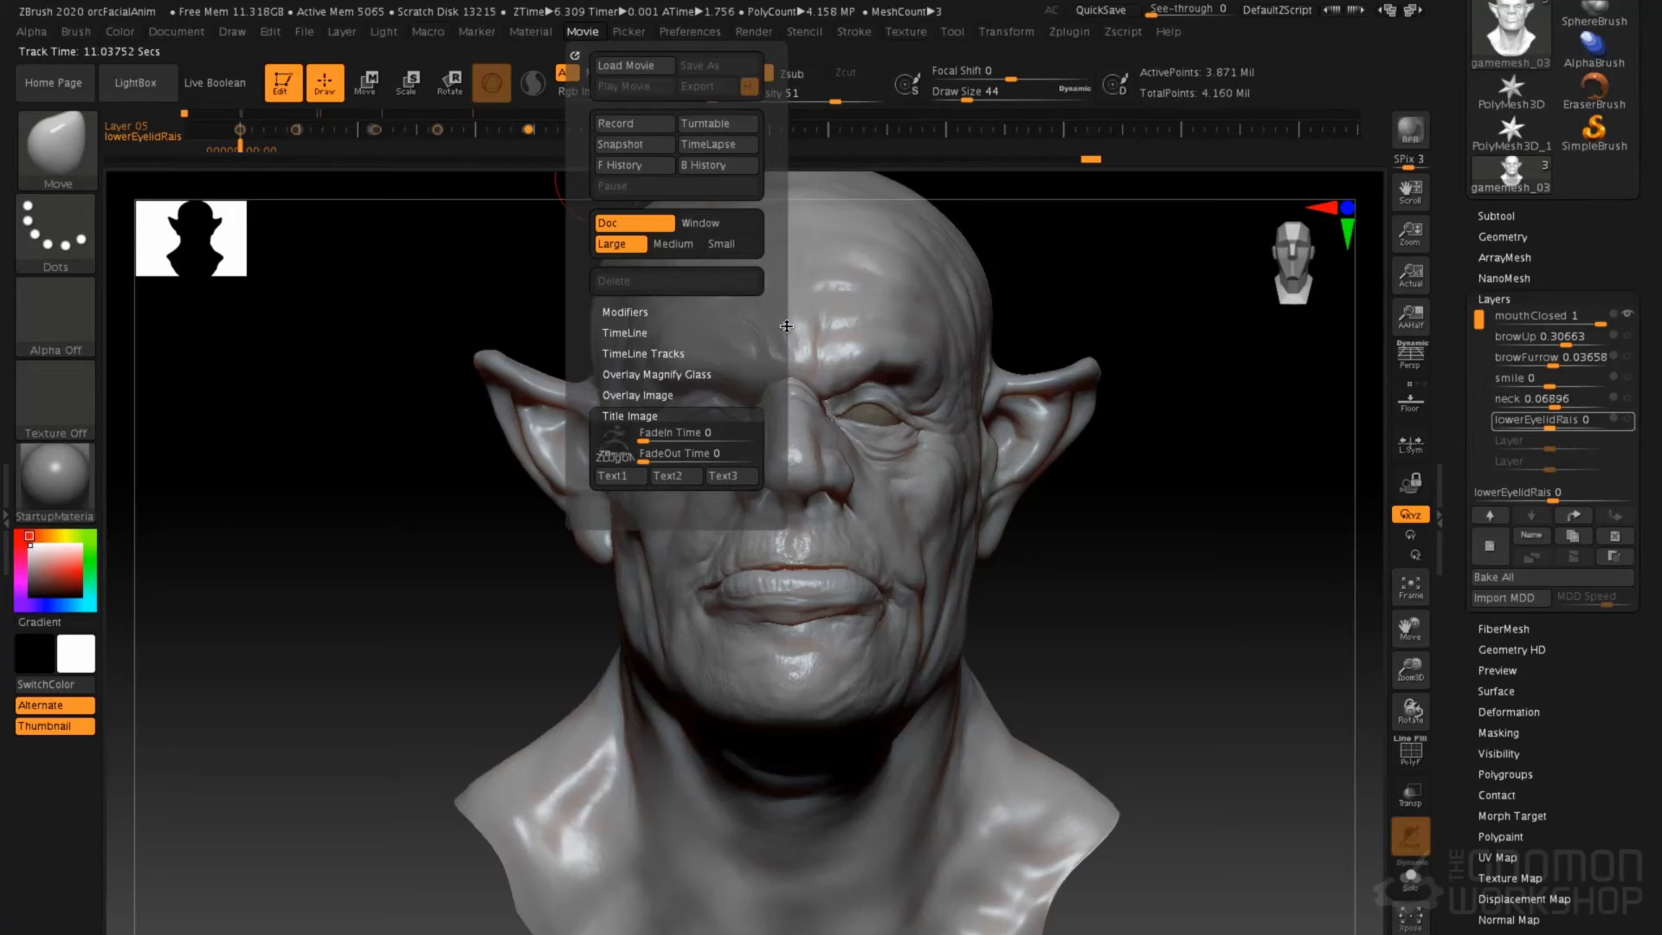
Record the full timeline animation as a new movie and play it back
key("shift")
left_click(197, 151, "ctrl+shift")
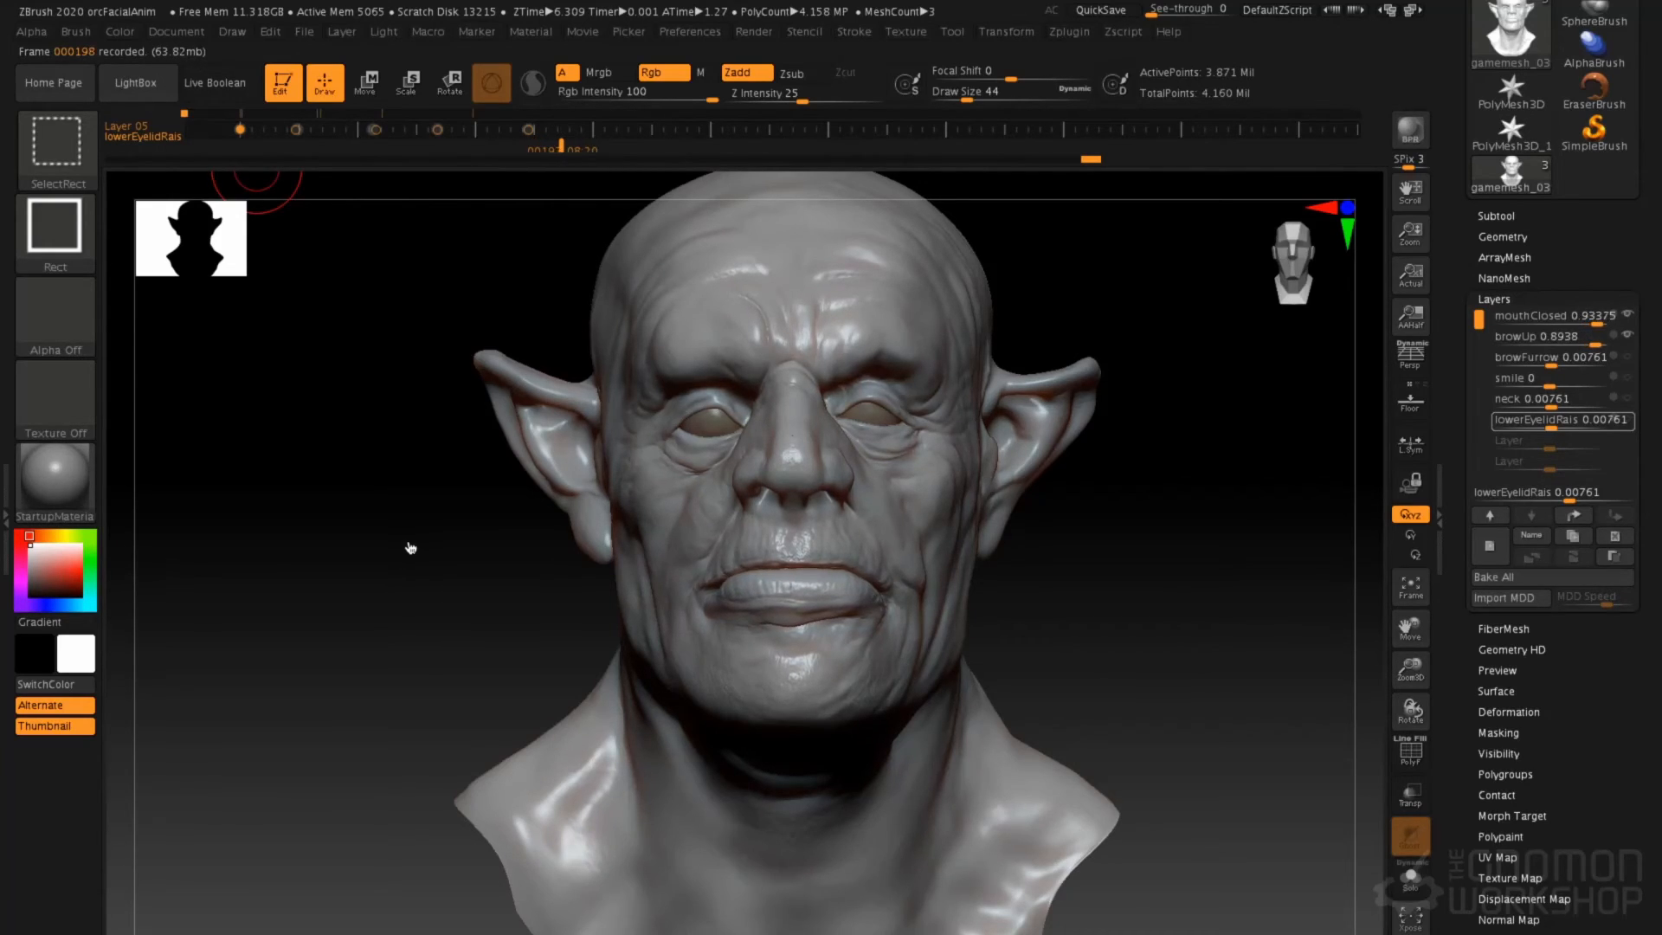
mouse_move(57, 38)
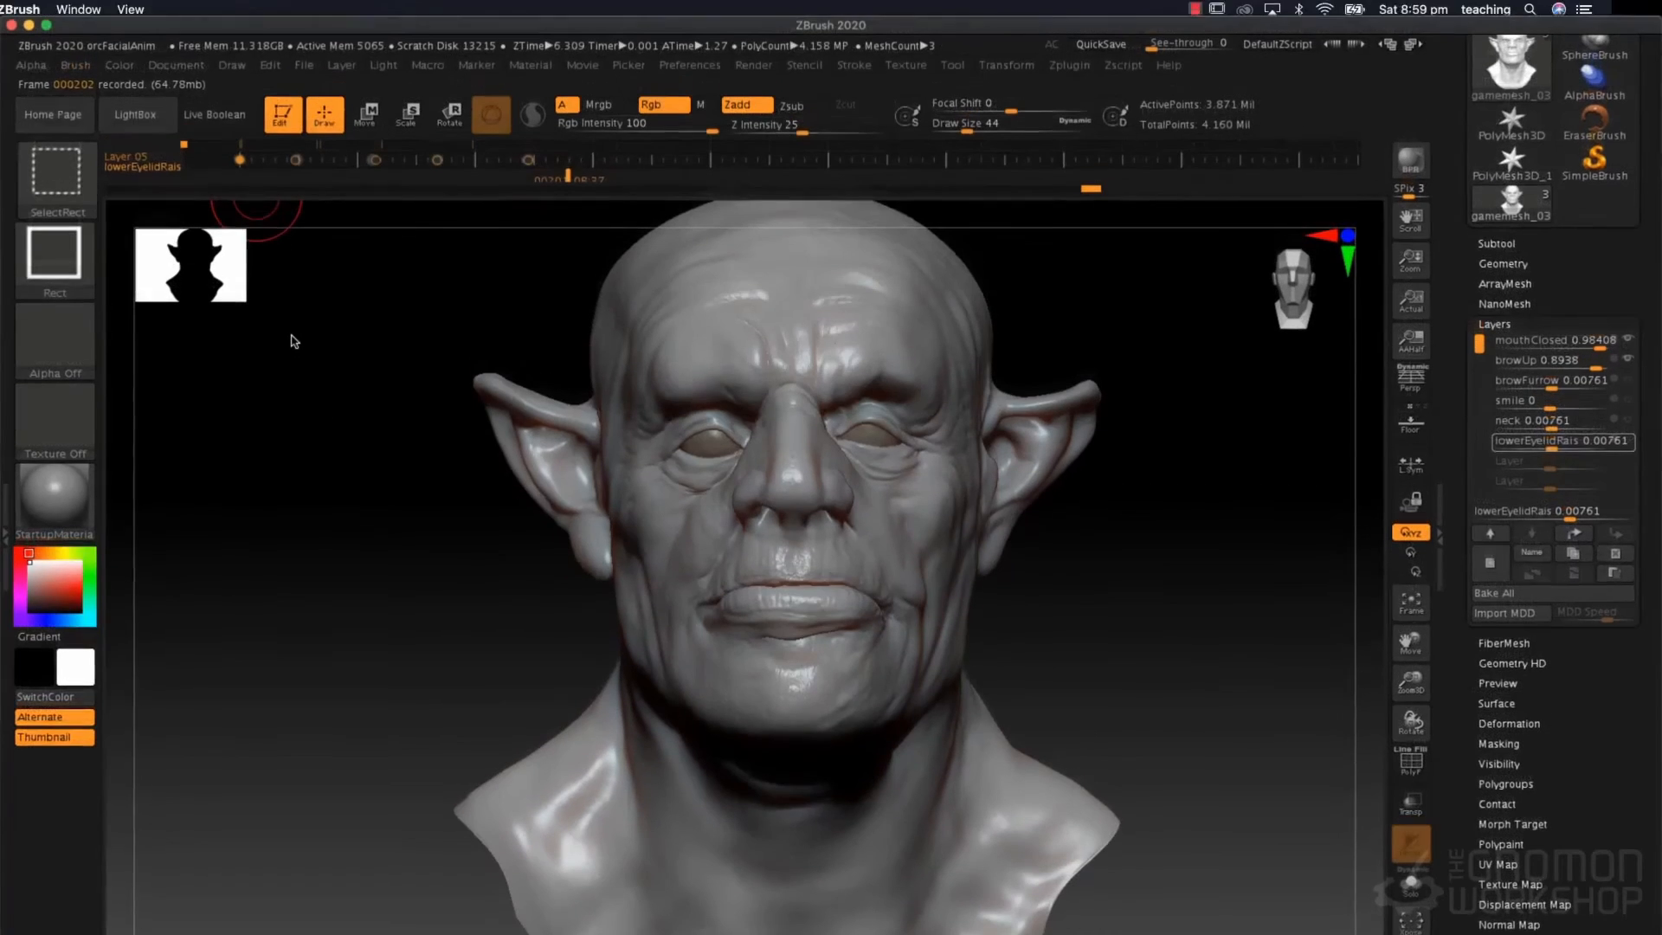
left_click(48, 30)
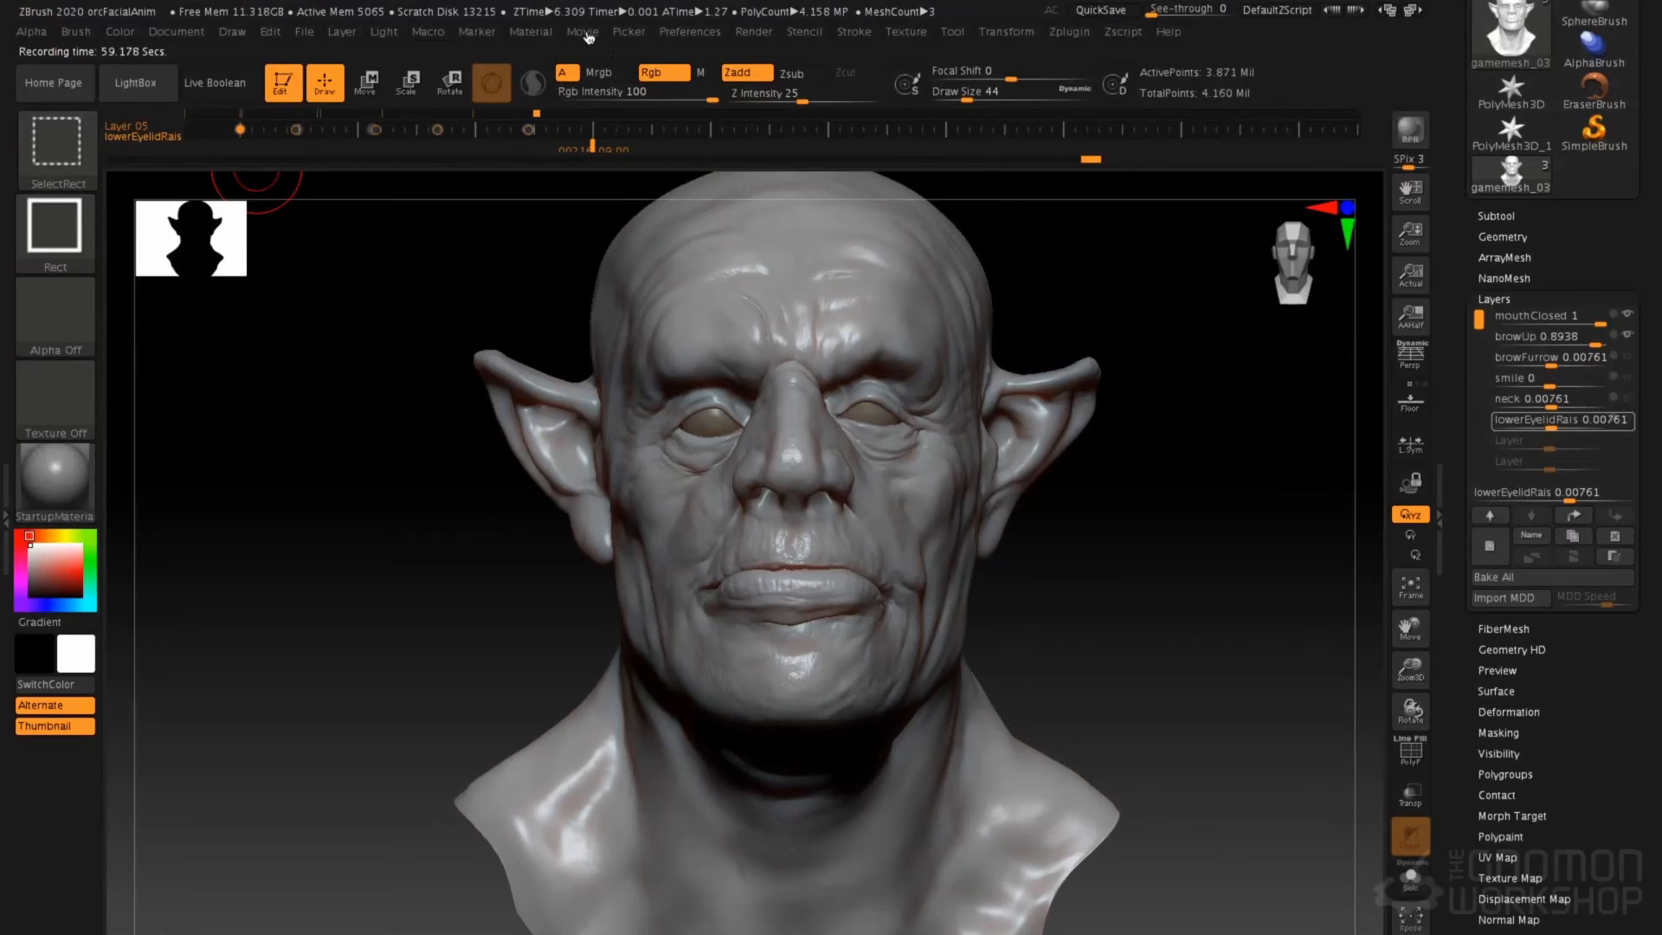
left_click(587, 33)
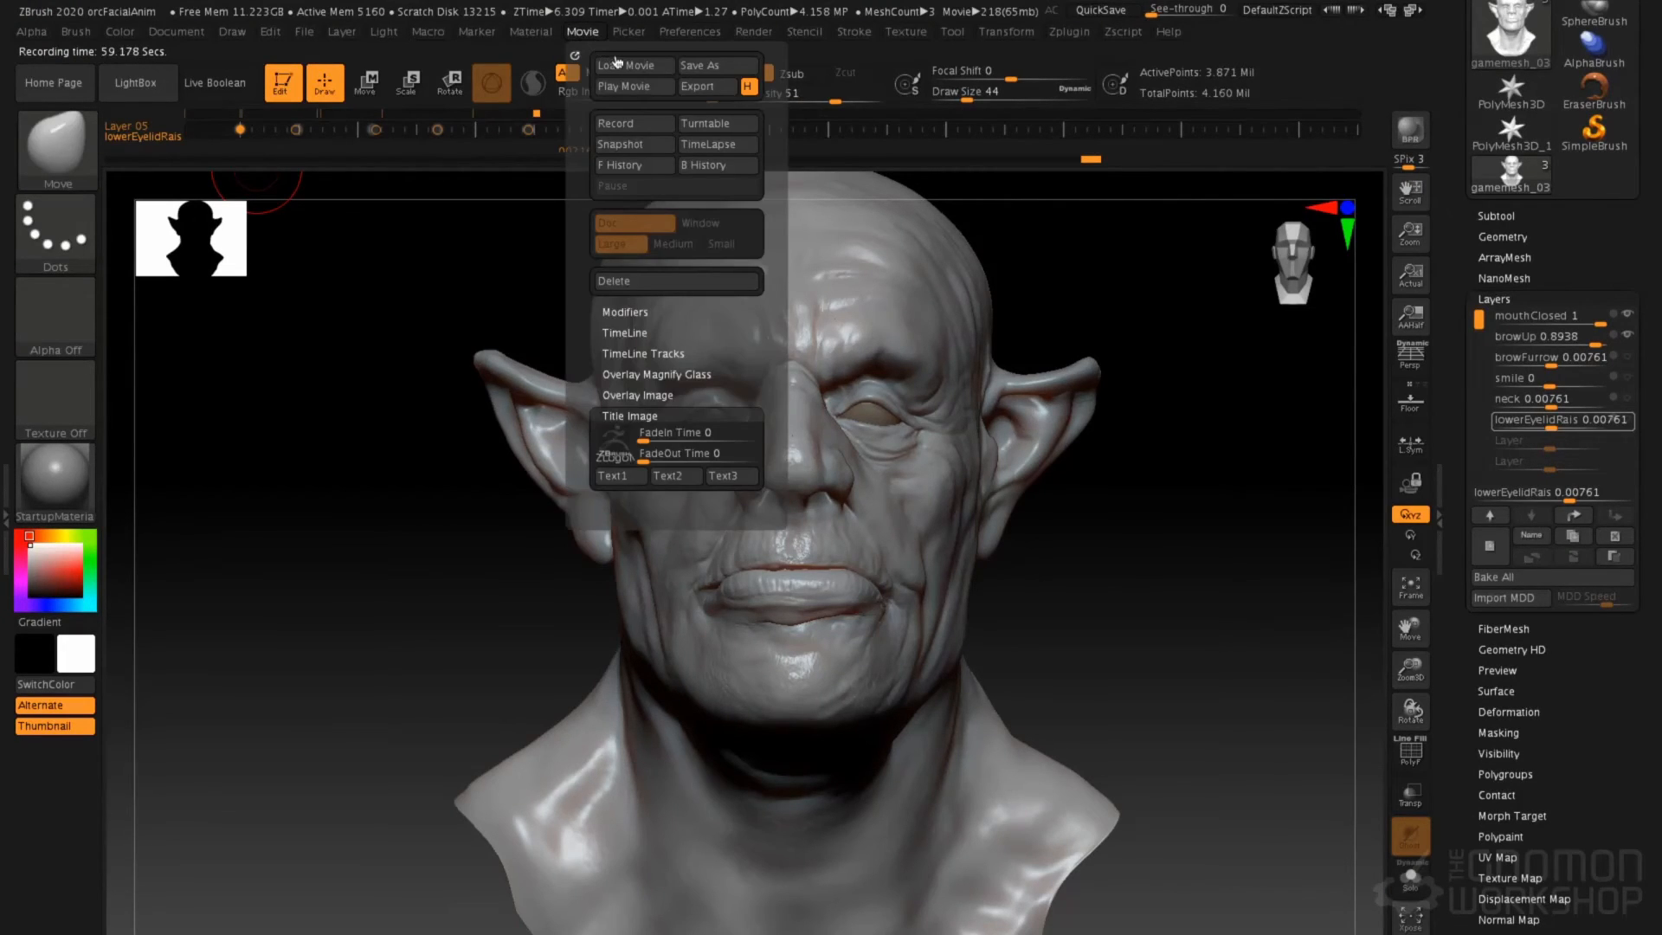
left_click(634, 87)
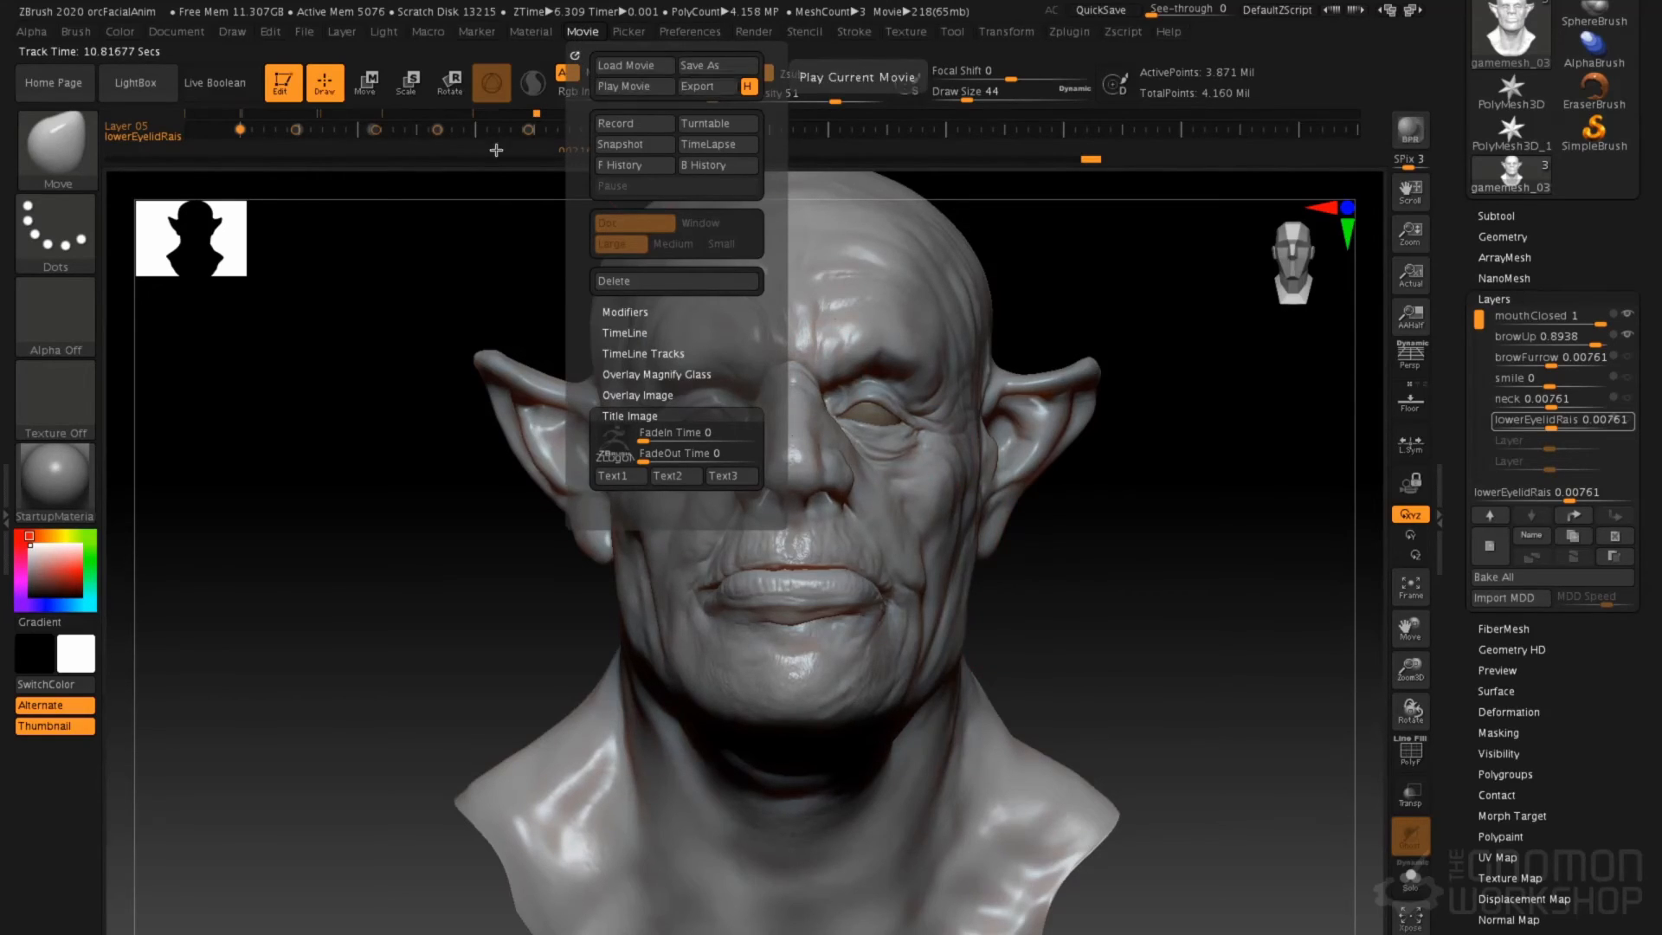
Return to the start of the timeline, review the BPR Shadow settings, and render the orc head with BPR
left_click(225, 150)
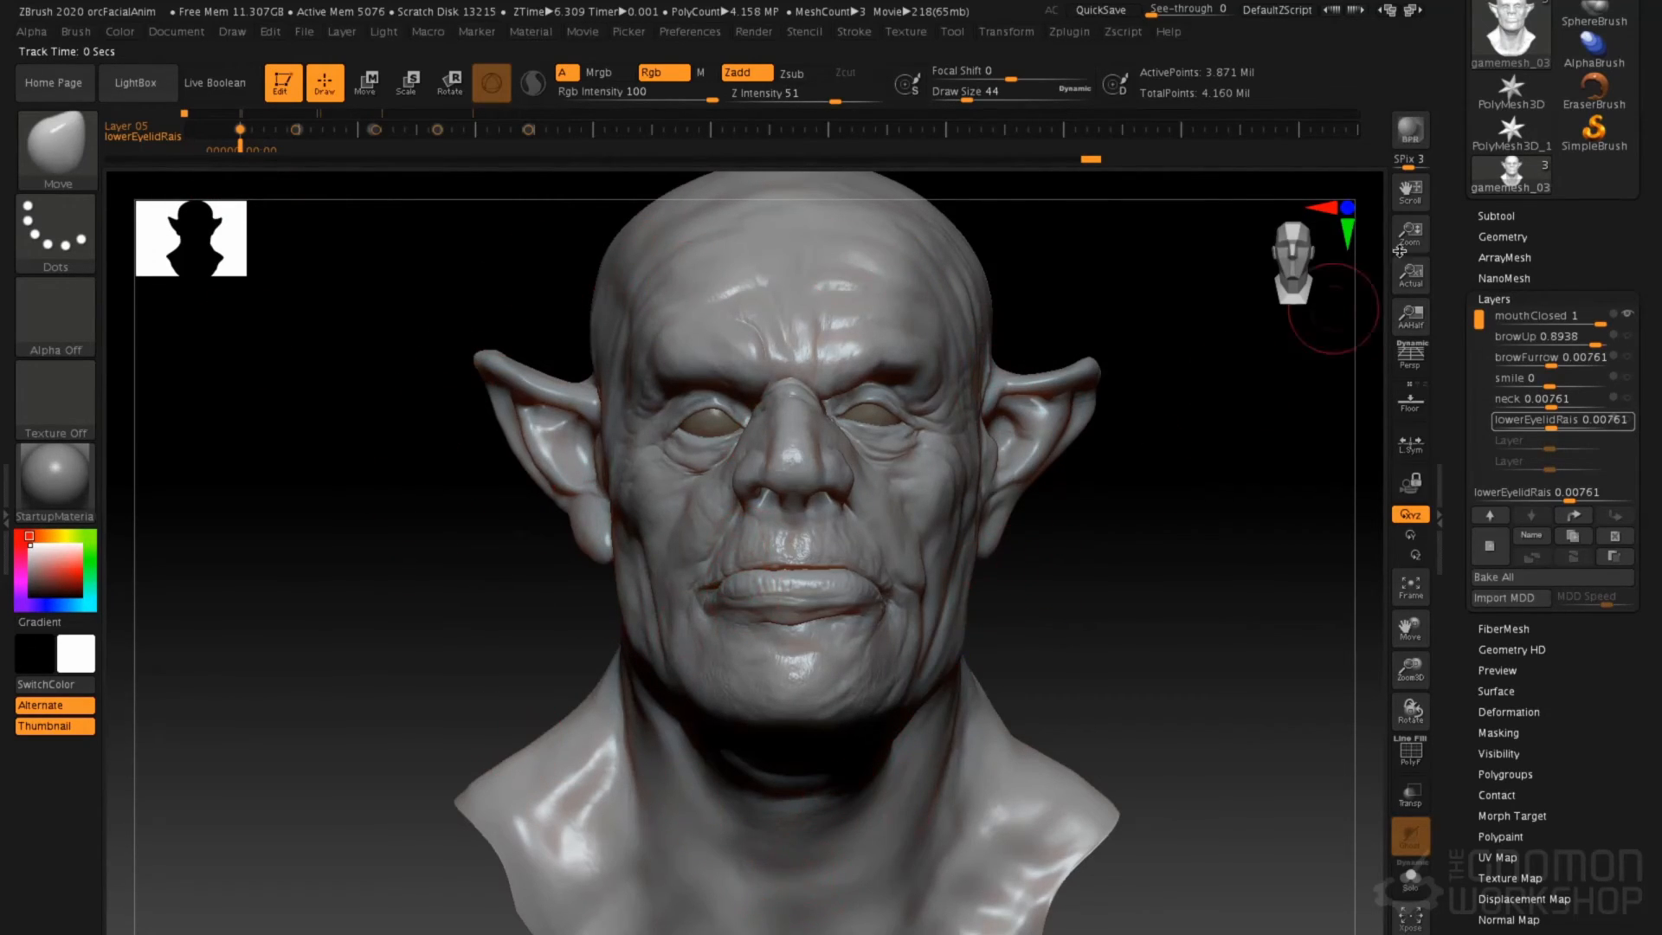
left_click(1409, 130)
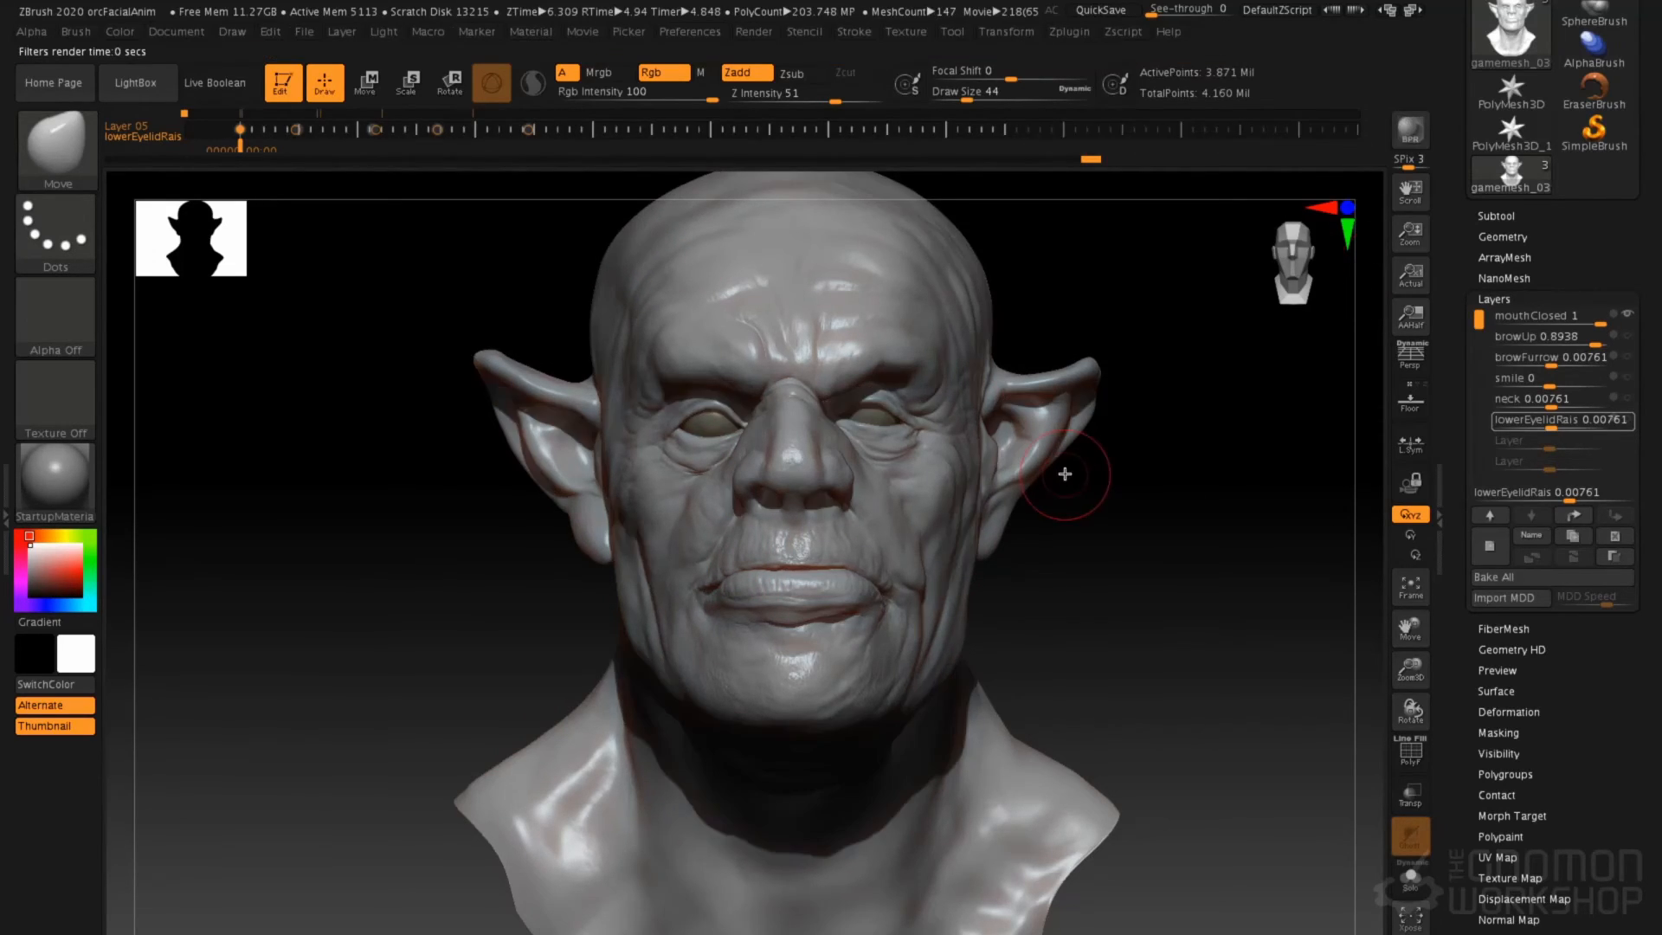
left_click(752, 33)
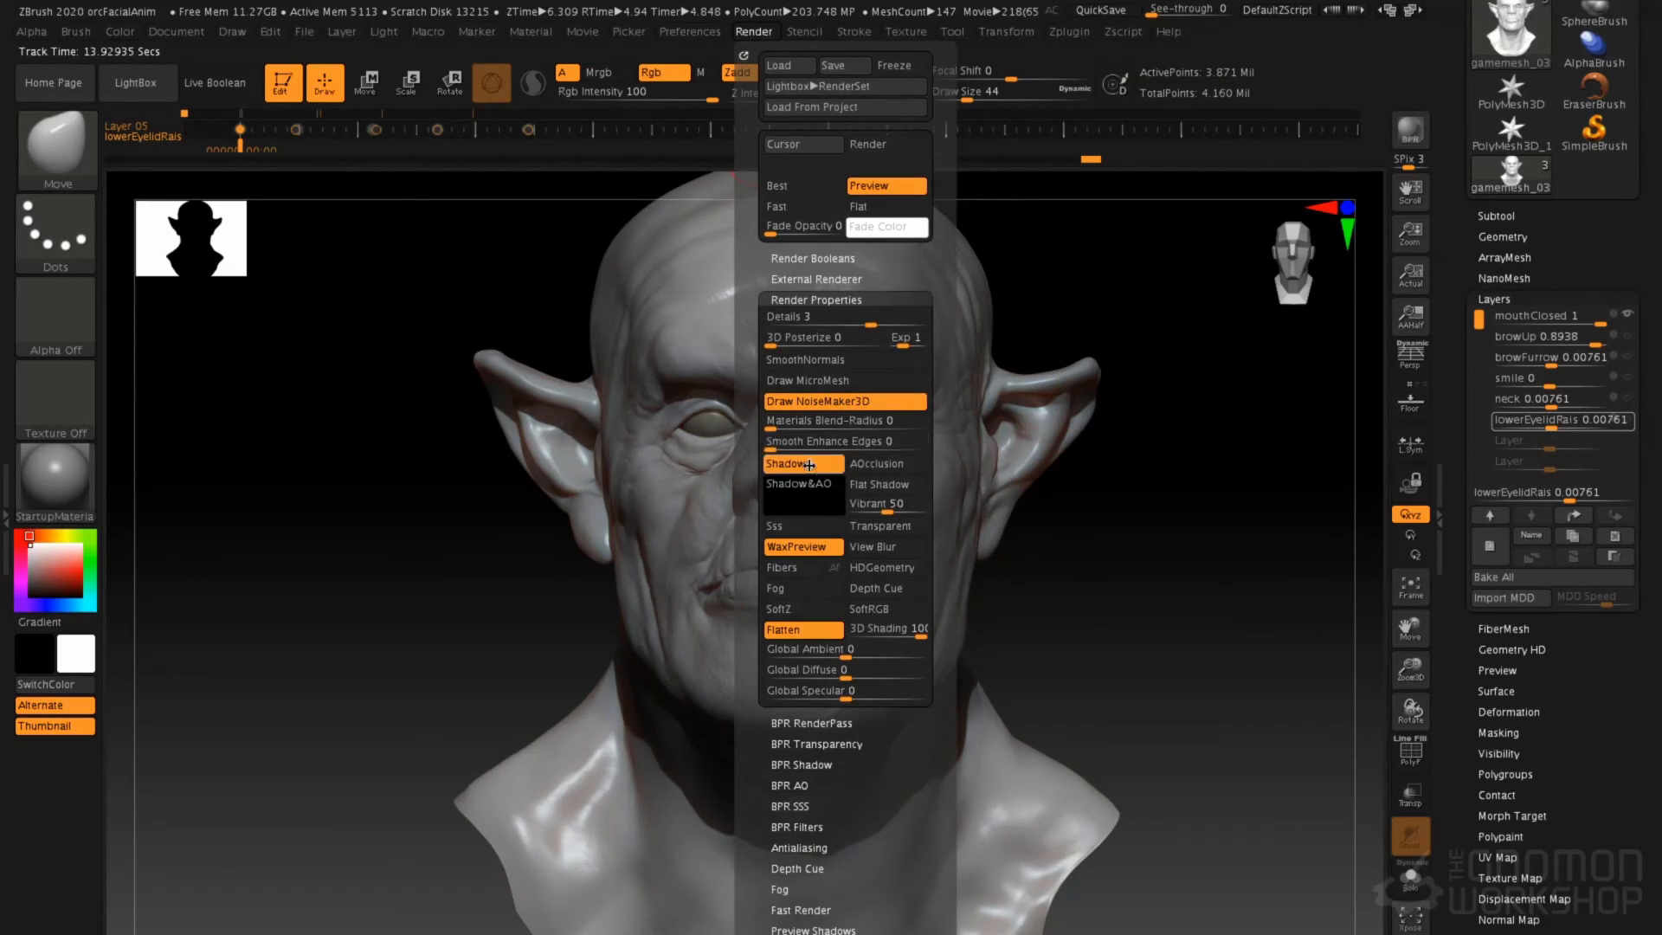
left_click(809, 300)
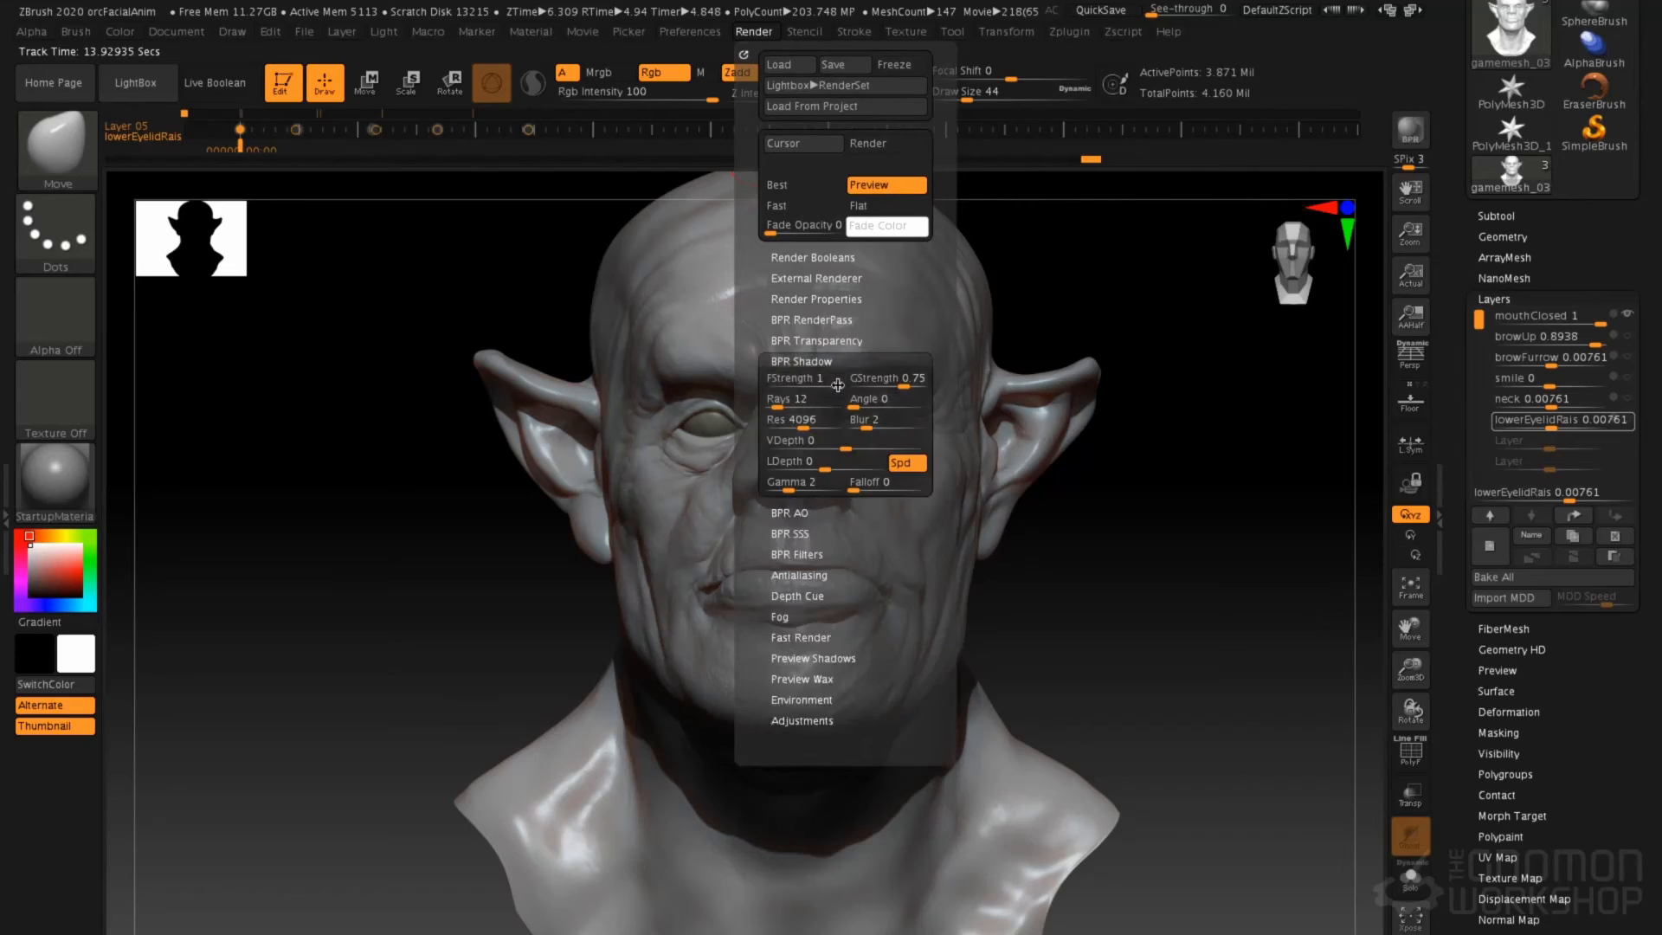
left_click(801, 361)
key("shift+r")
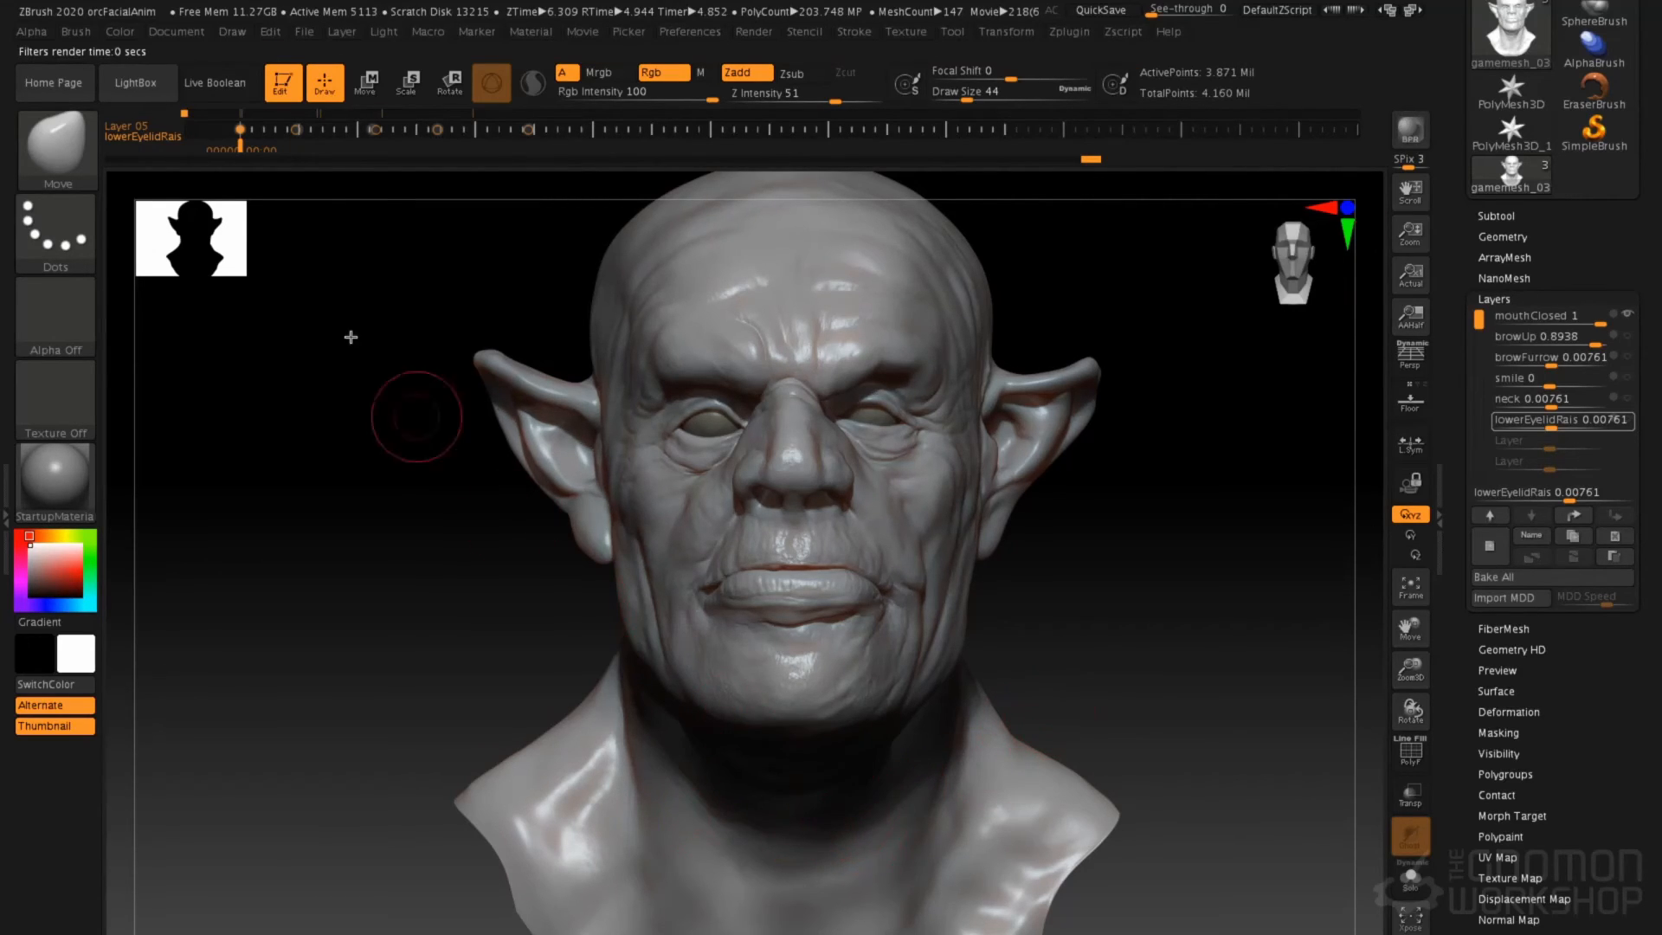
Delete the recorded movie without saving it and record the timeline animation again from the BPR-rendered view
key("ctrl+shift")
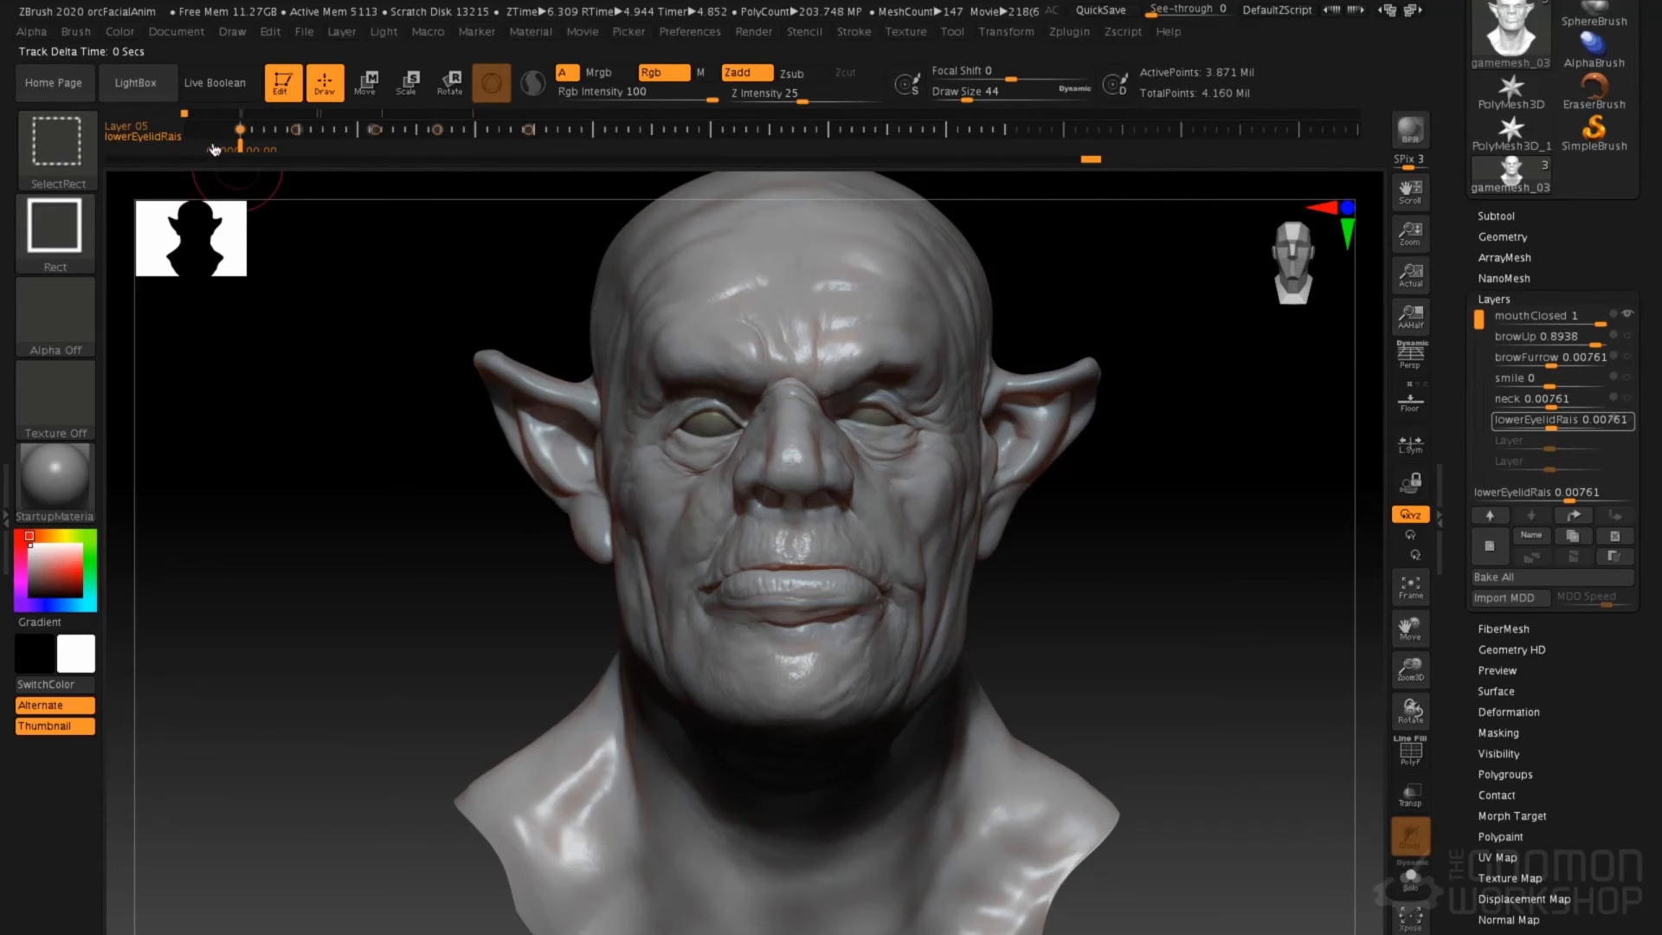
left_click(584, 32)
left_click(623, 281)
left_click(783, 329)
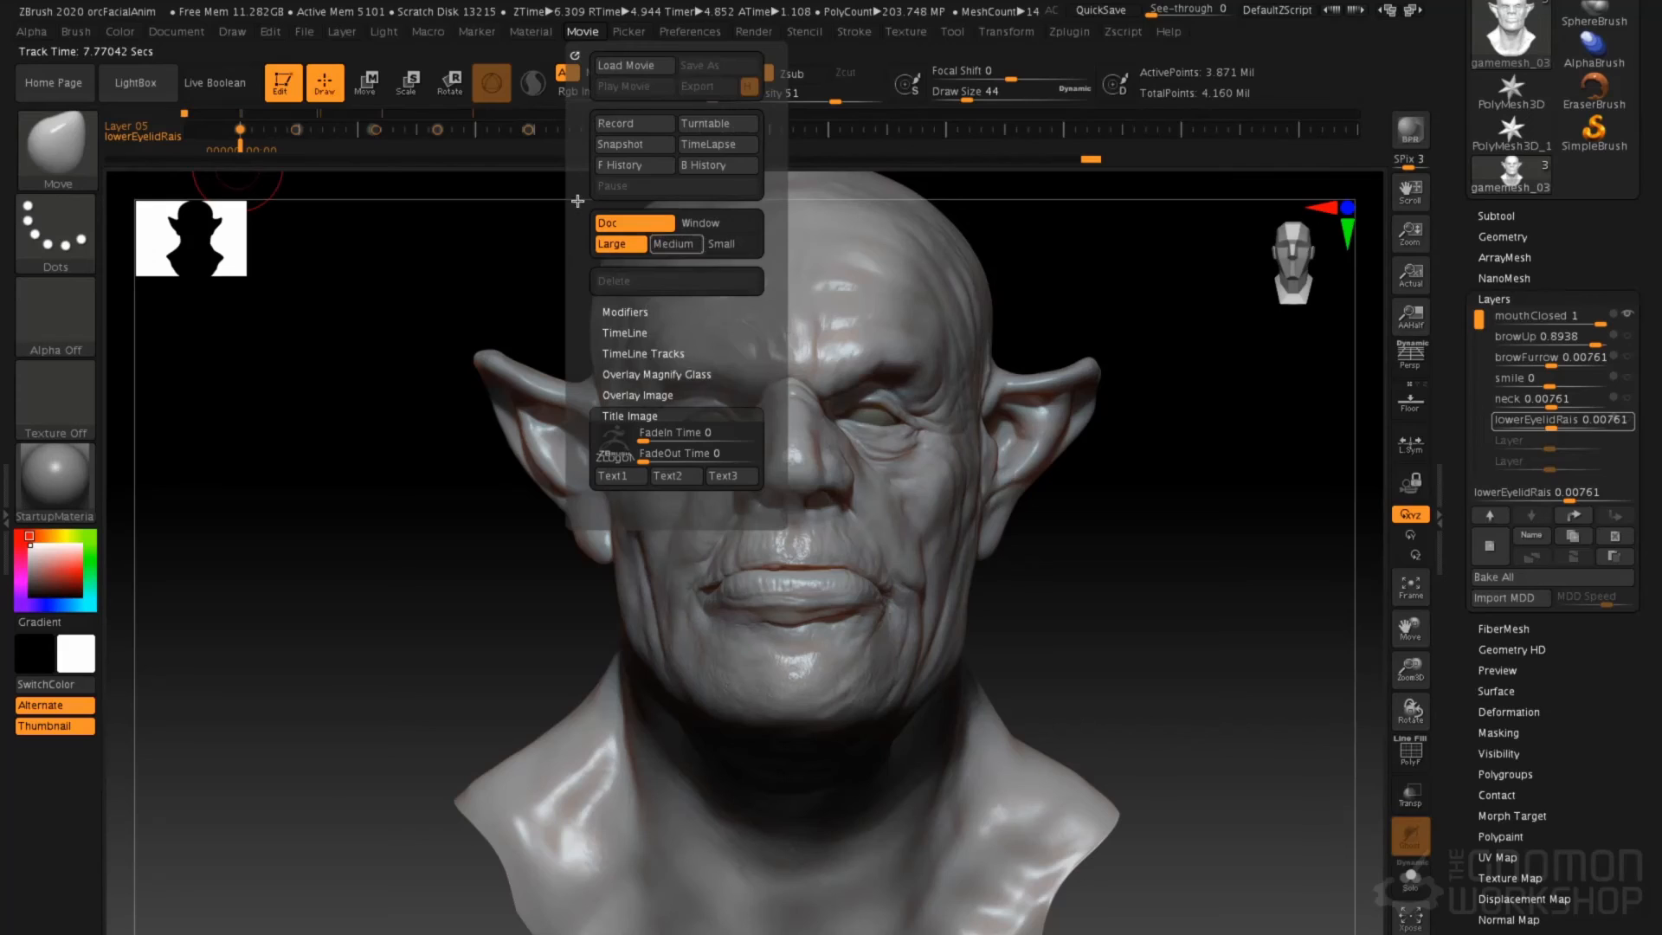
key("ctrl+shift")
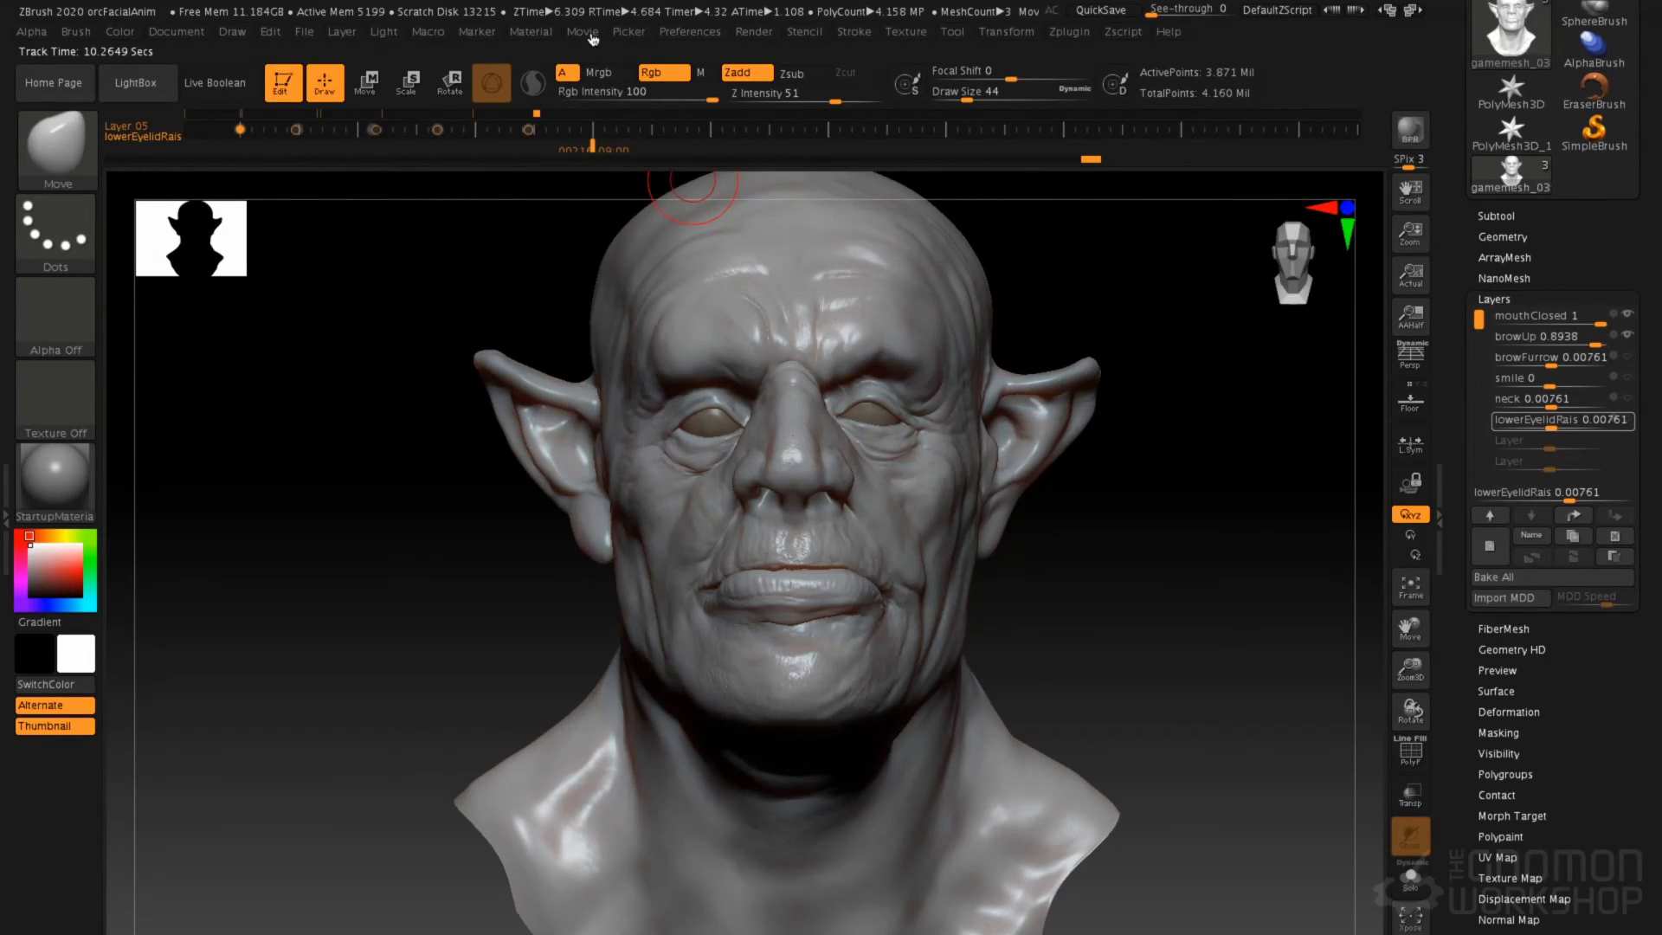
Play back the newly recorded movie and check the available movie export formats without saving a file
left_click(593, 35)
left_click(616, 87)
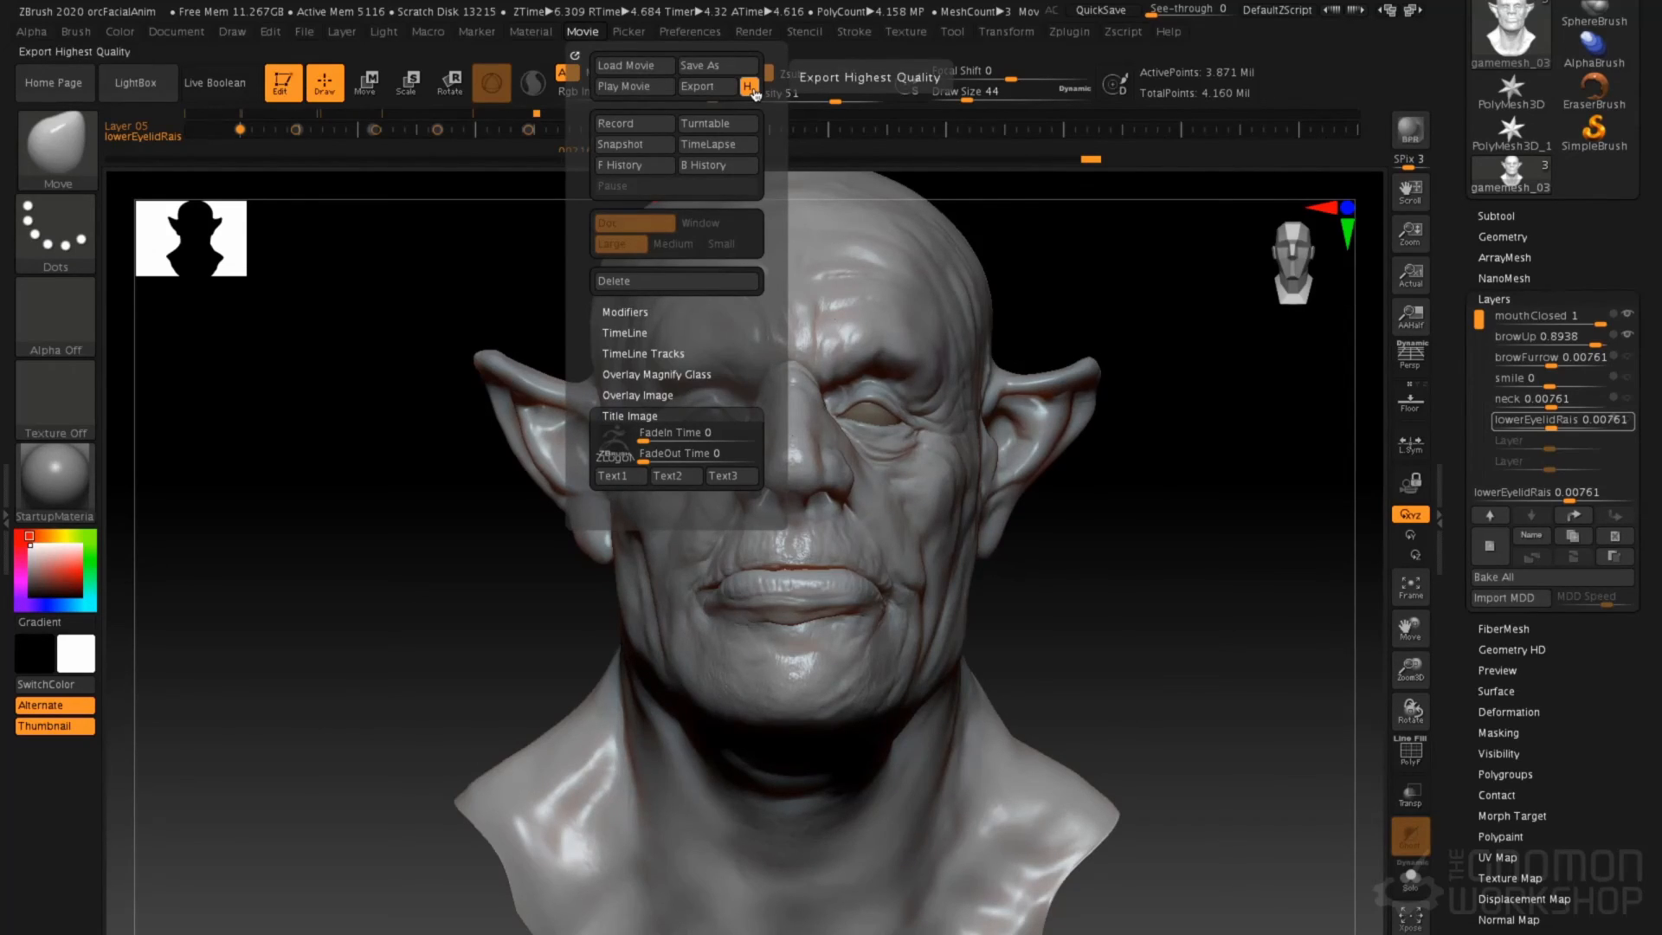
left_click(699, 87)
left_click(789, 518)
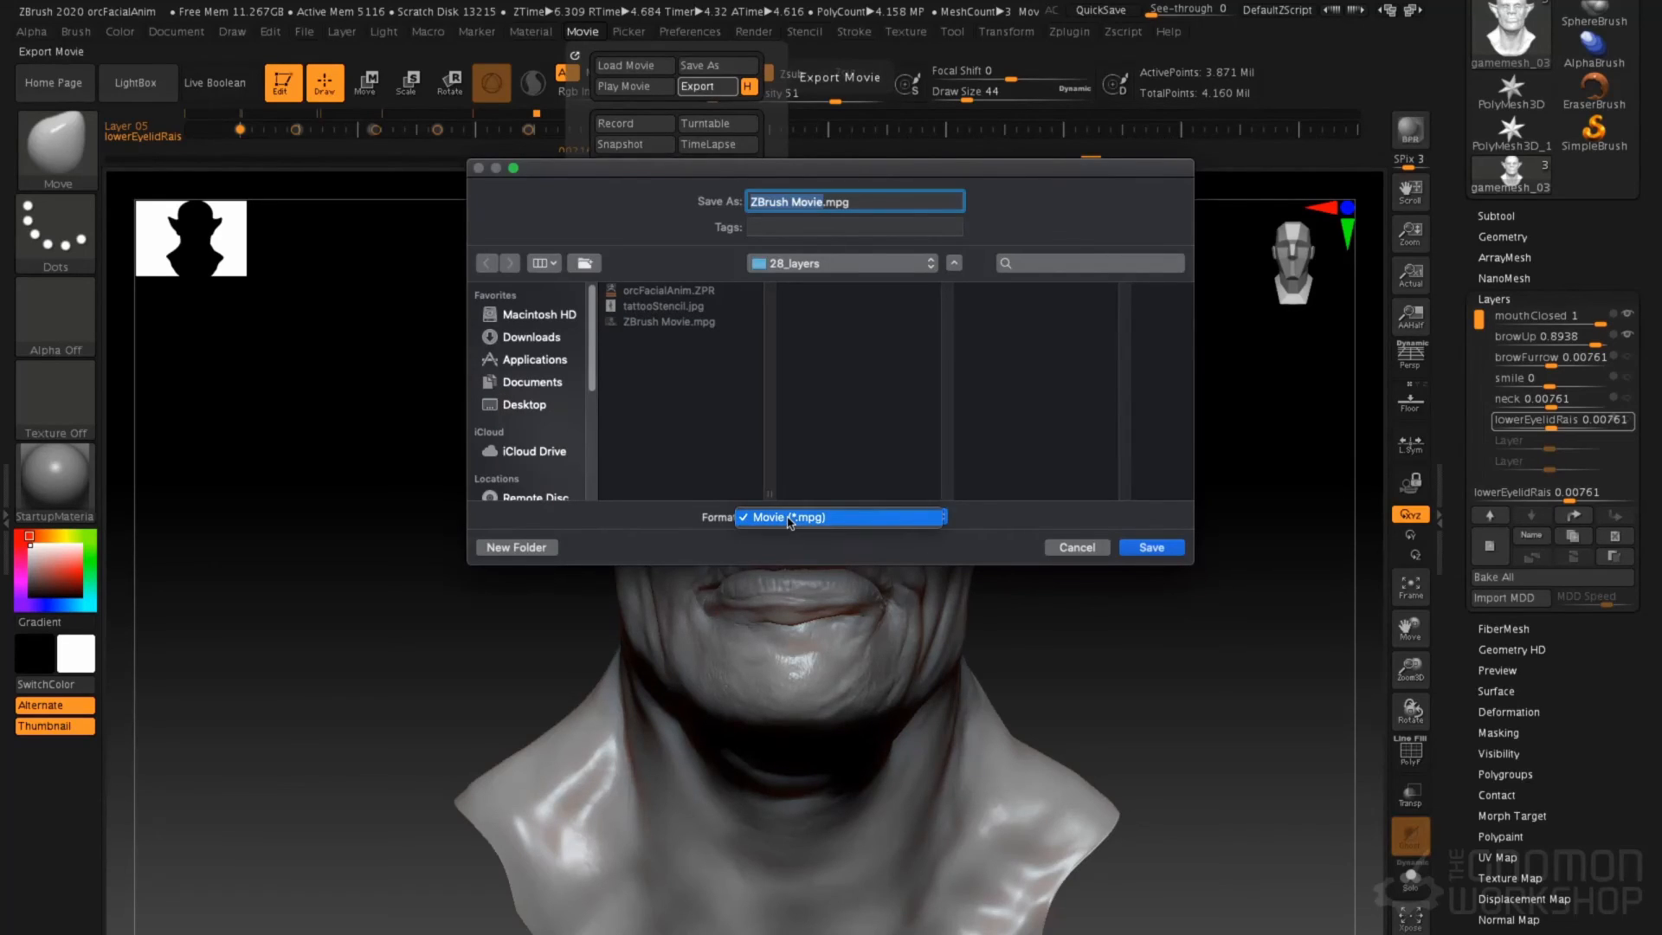
left_click(789, 519)
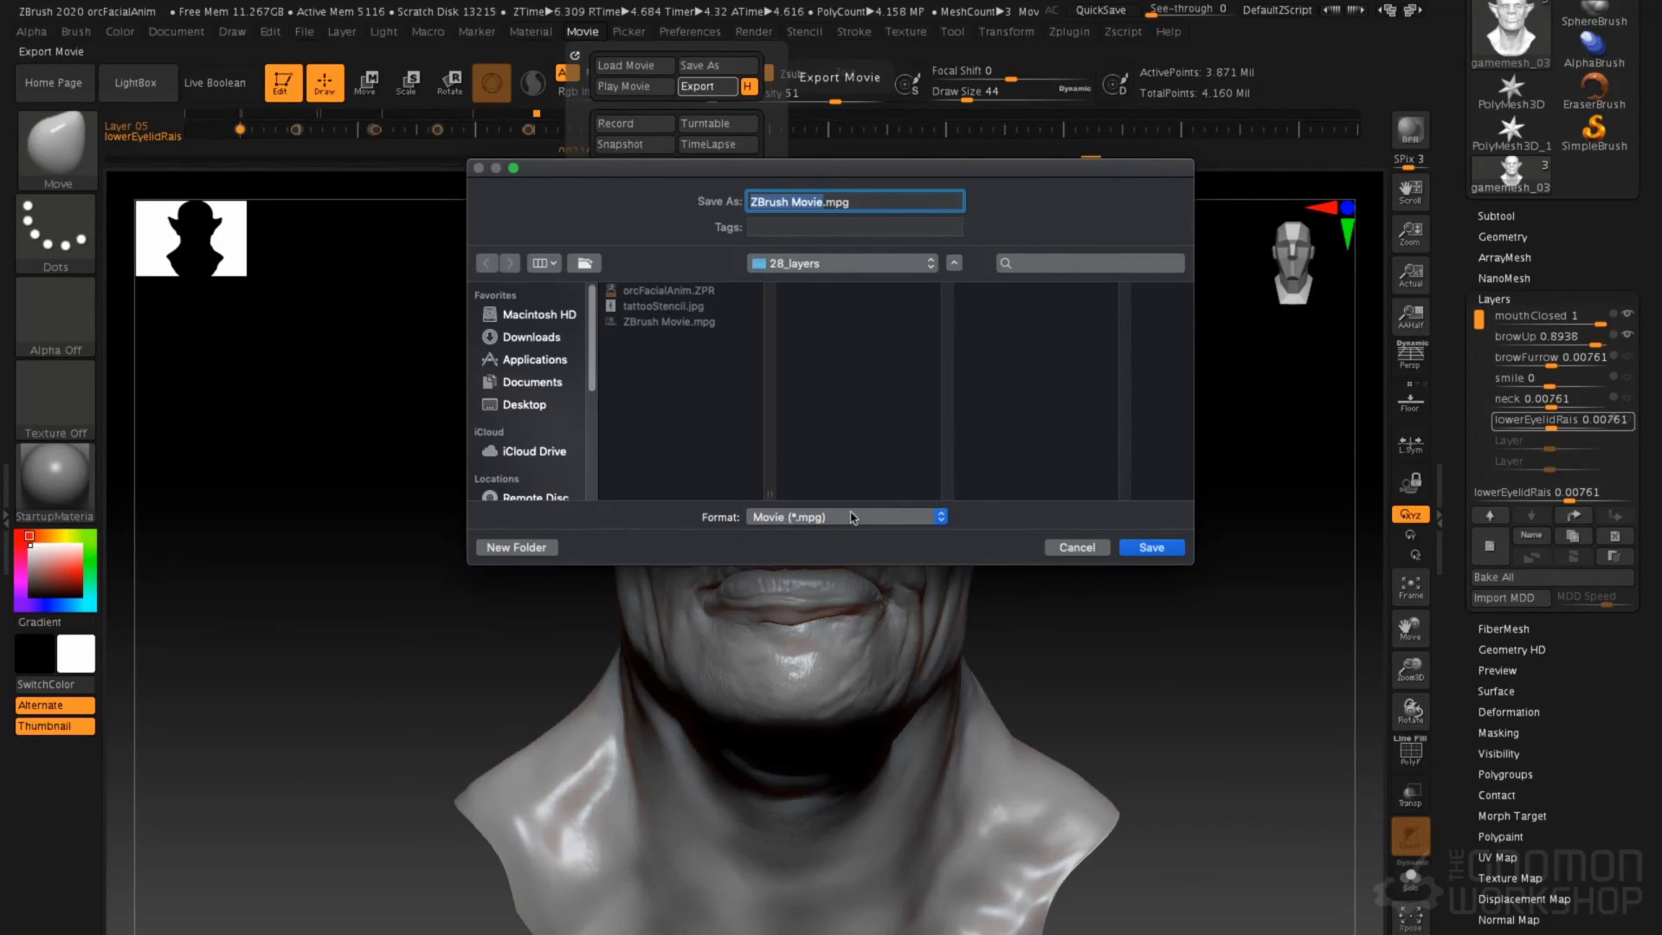
left_click(1077, 548)
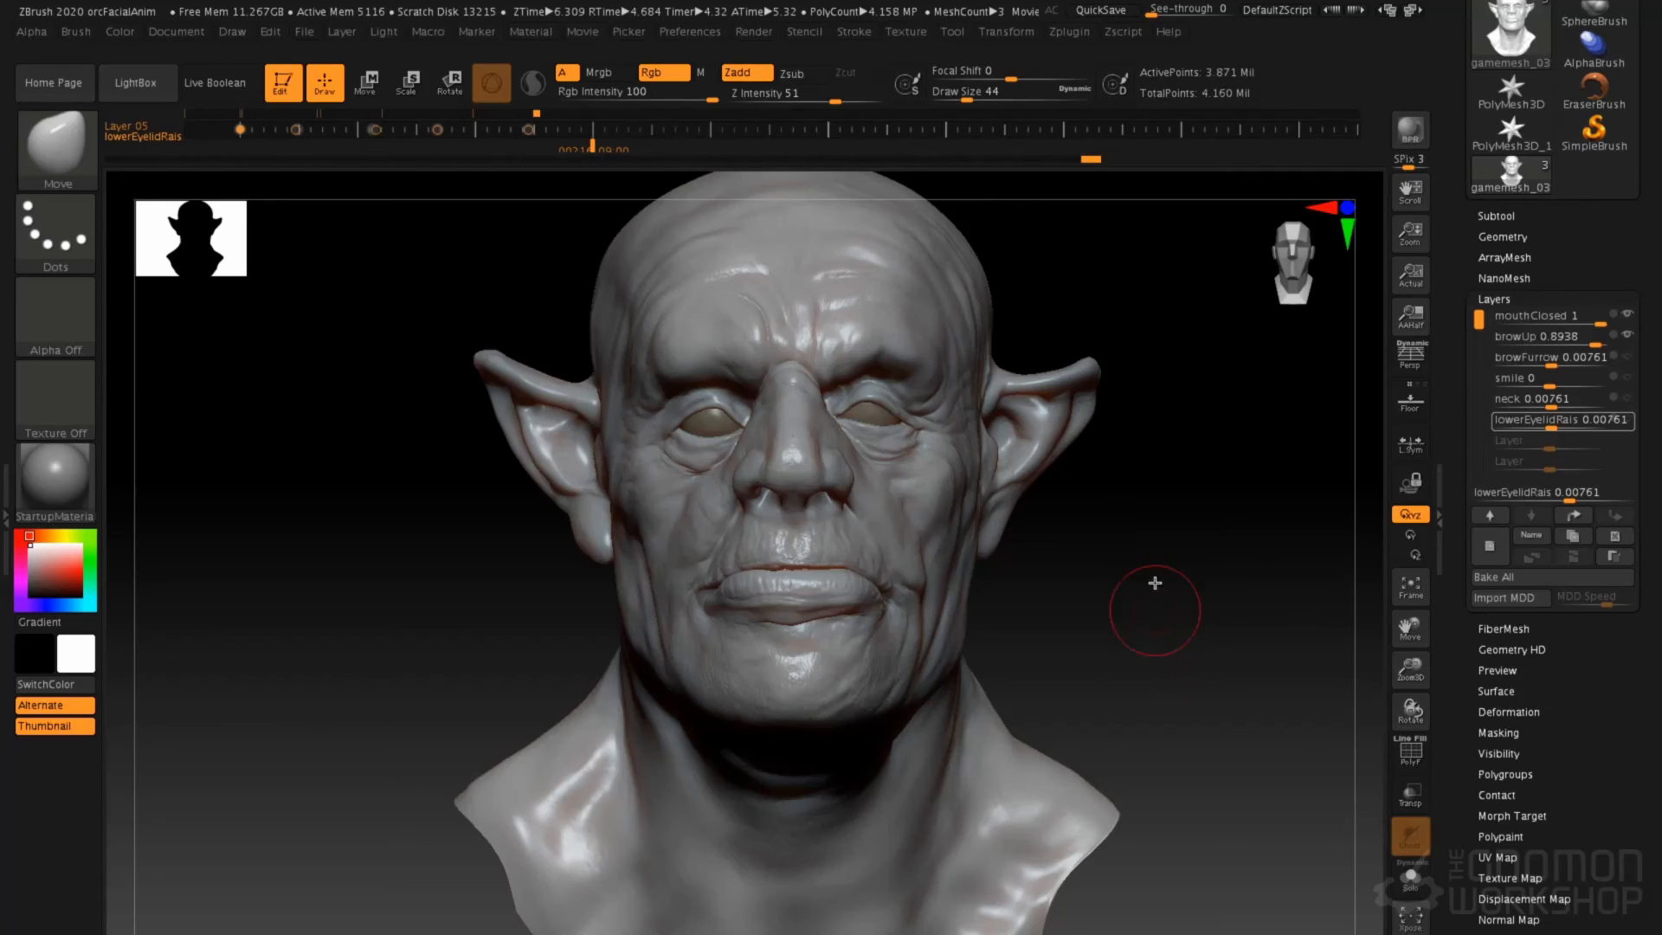
Set the Maya Blend Shapes export to include the 3D layers of all subtools
left_click(1067, 35)
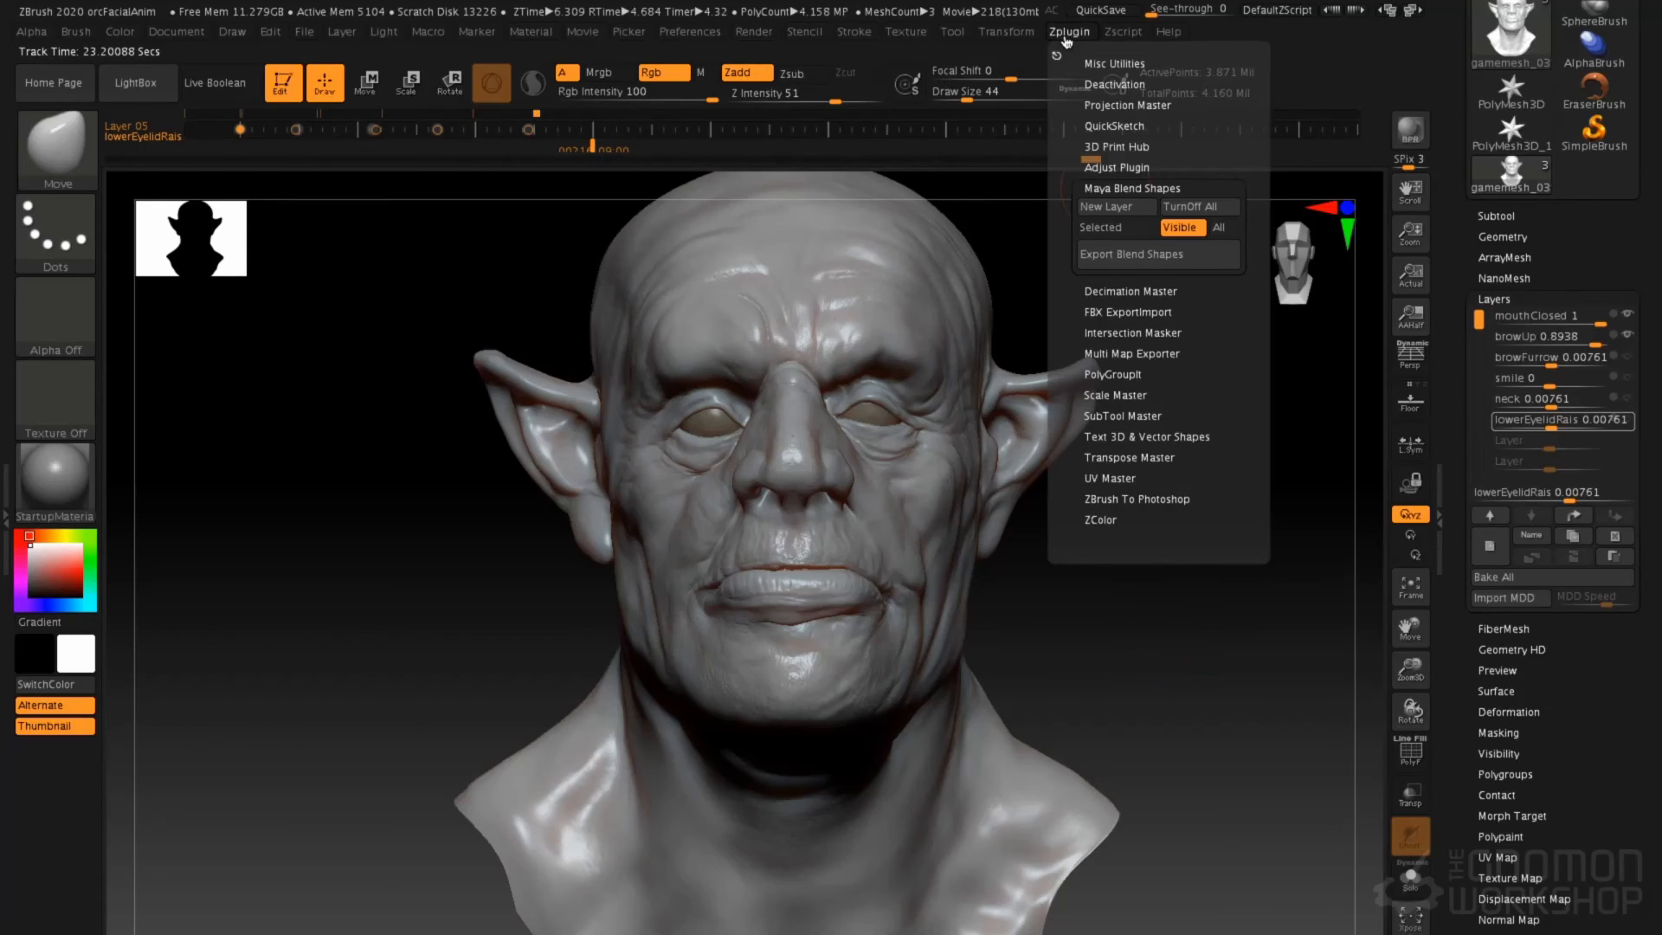
left_click(1122, 188)
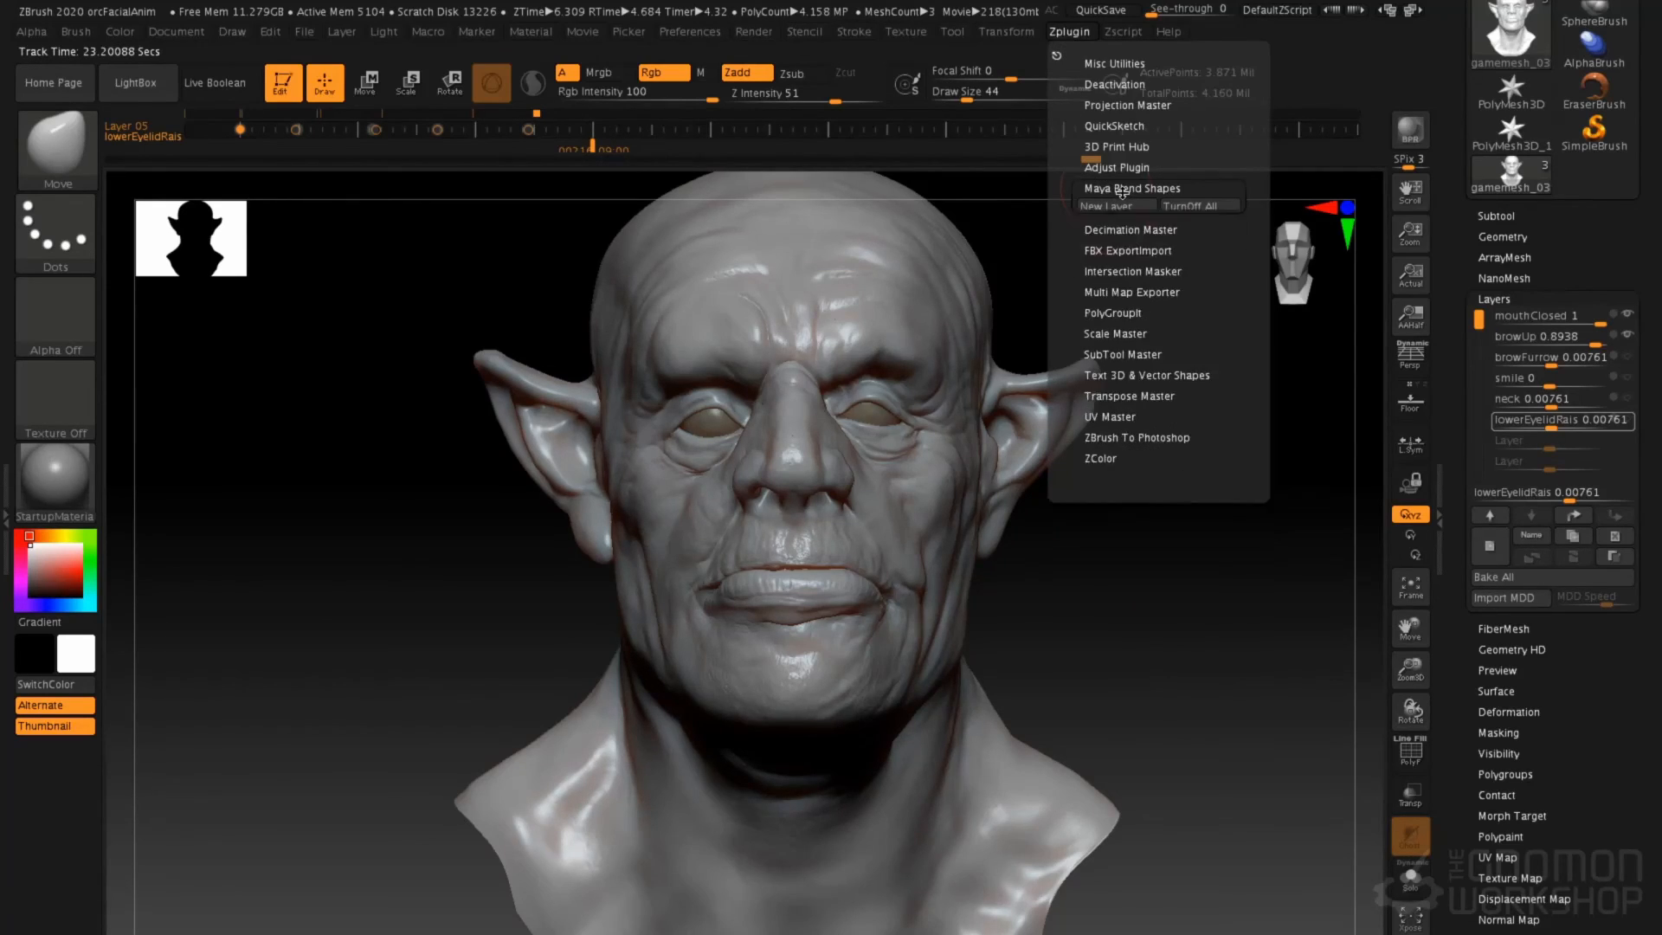
left_click(1122, 188)
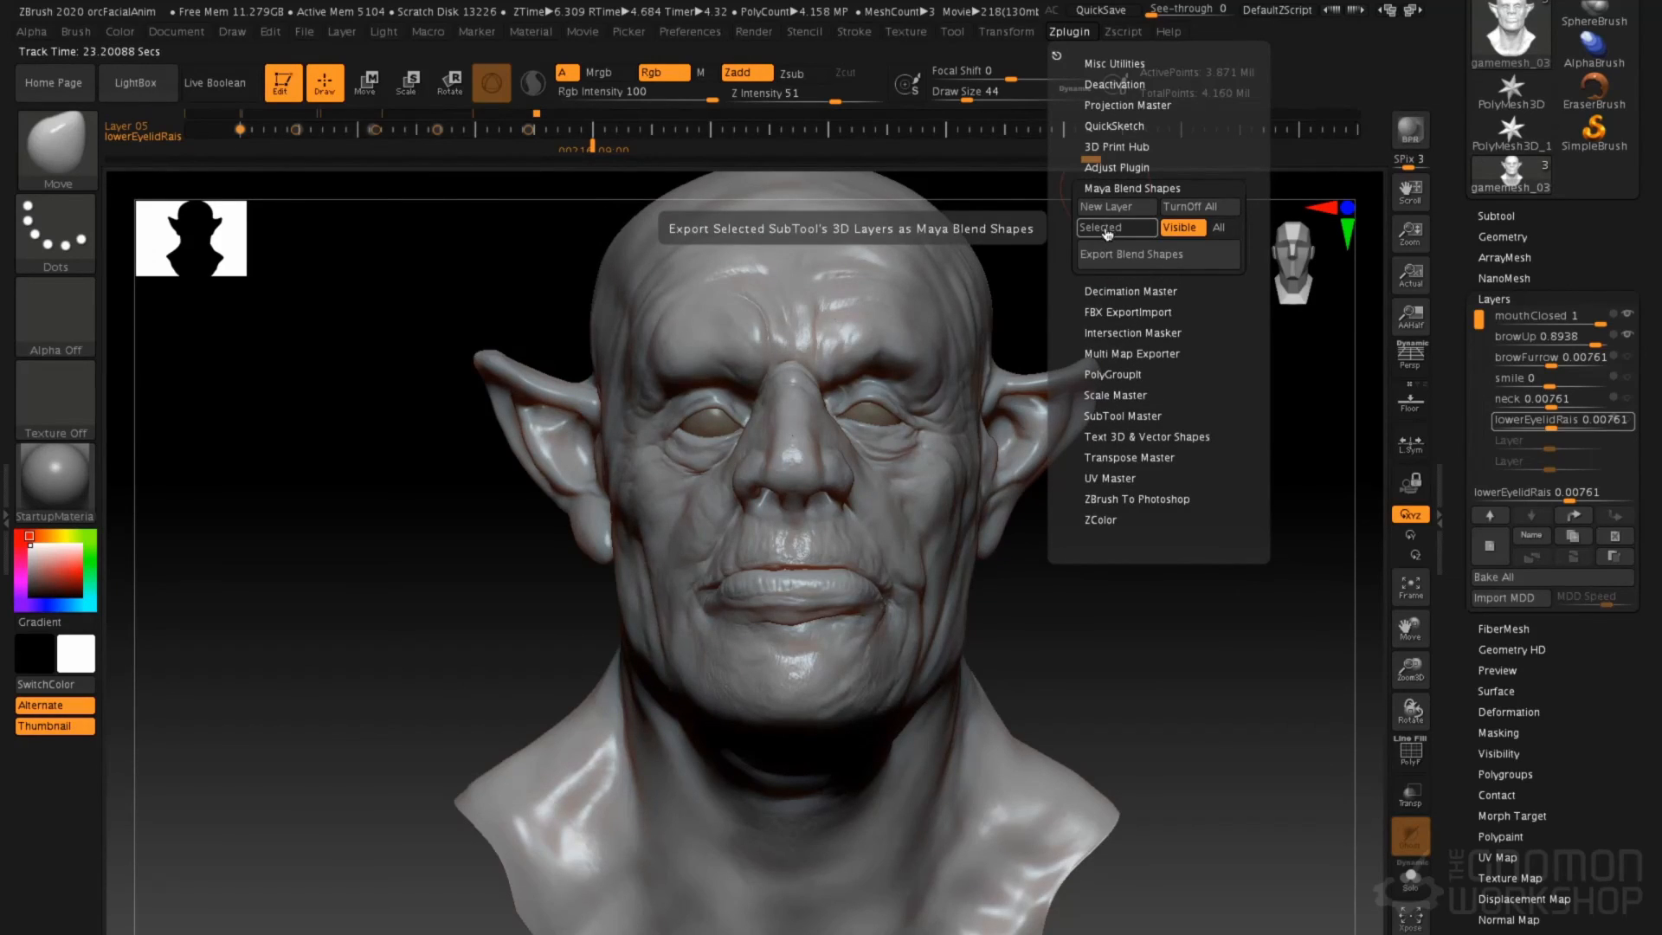
left_click(1219, 228)
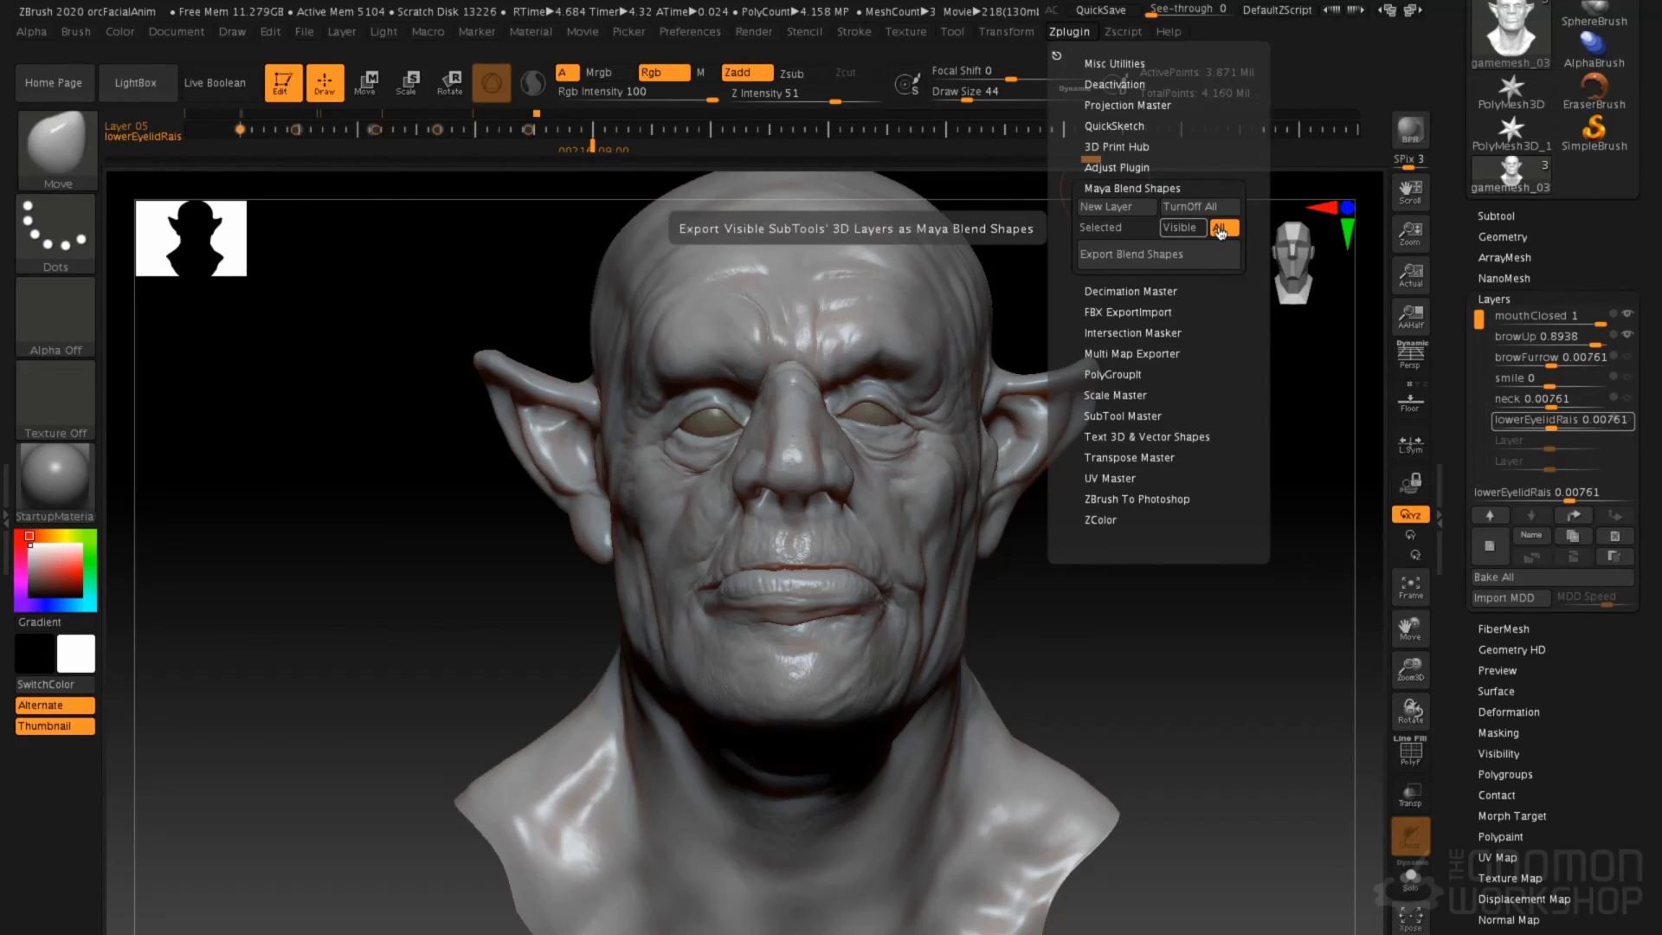
Drop the orc head to subdivision level 1 and inspect the low-resolution mesh from the front and a three-quarter angle
left_click(1135, 263)
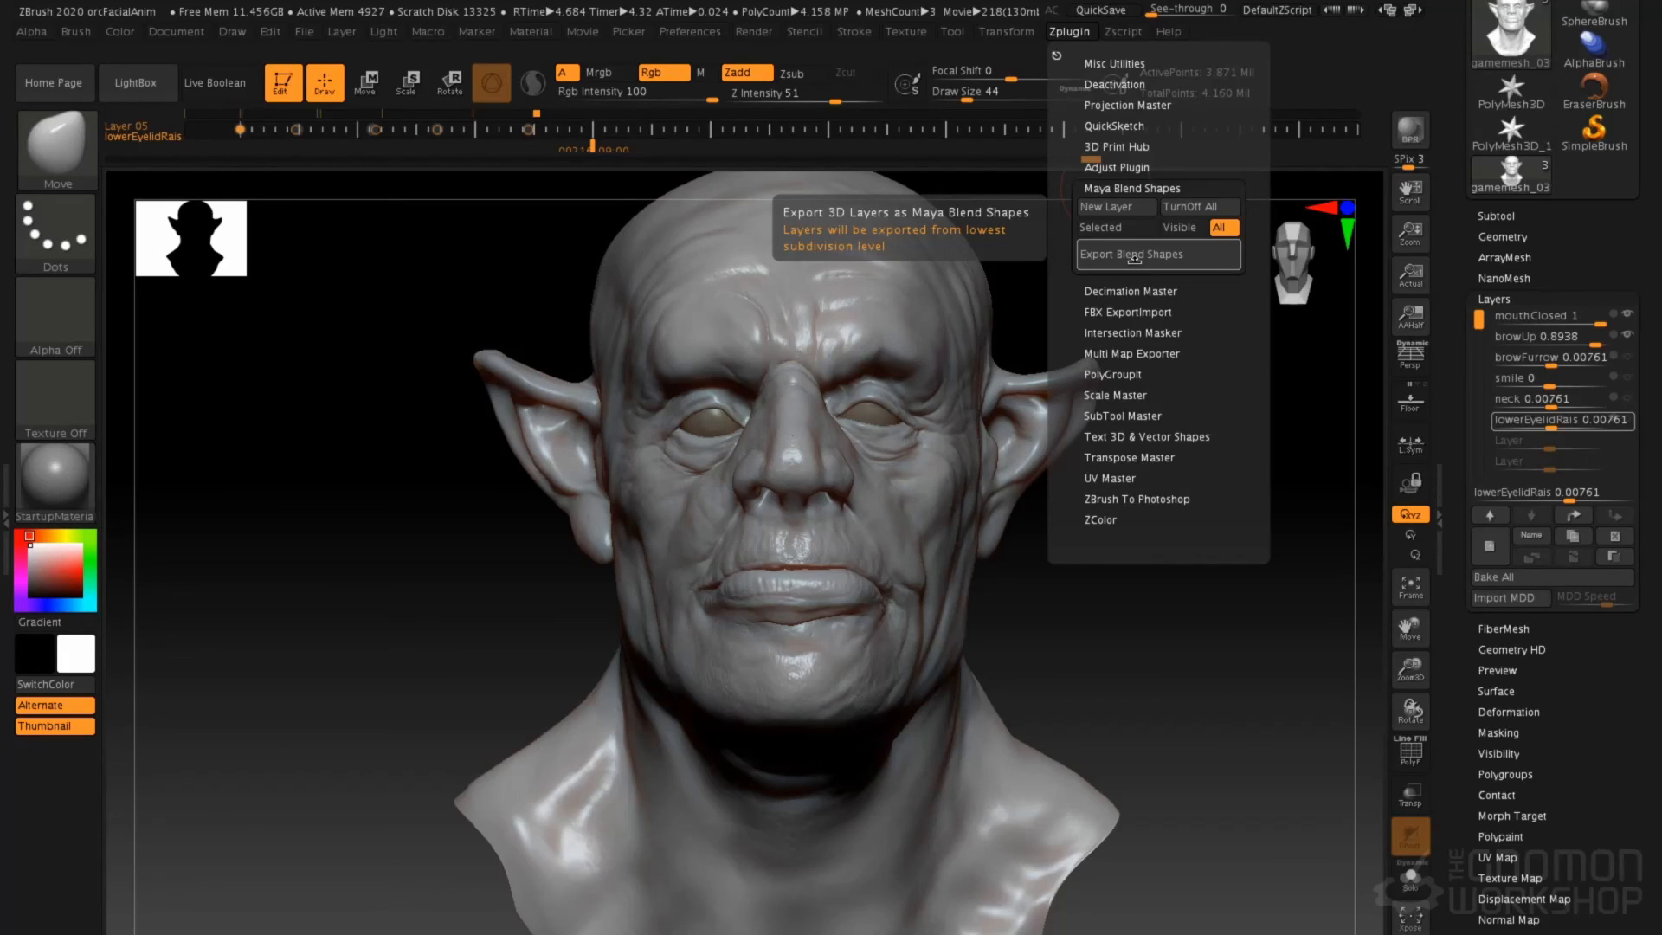
left_click(1513, 237)
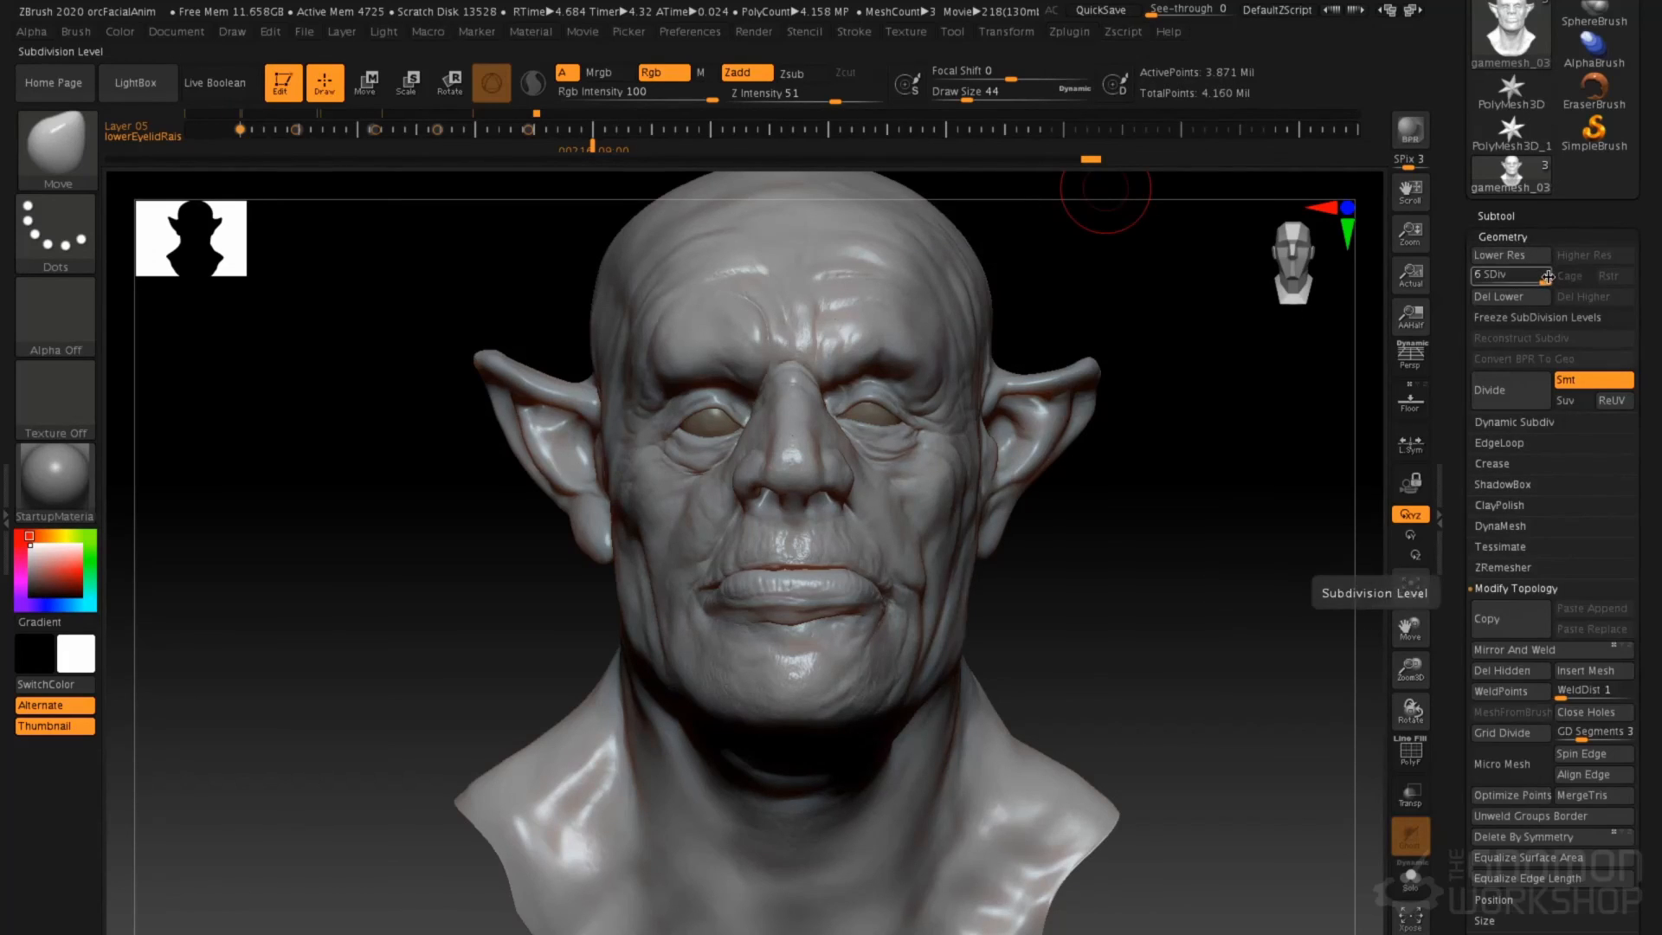
left_click_drag(1546, 276, 1475, 275)
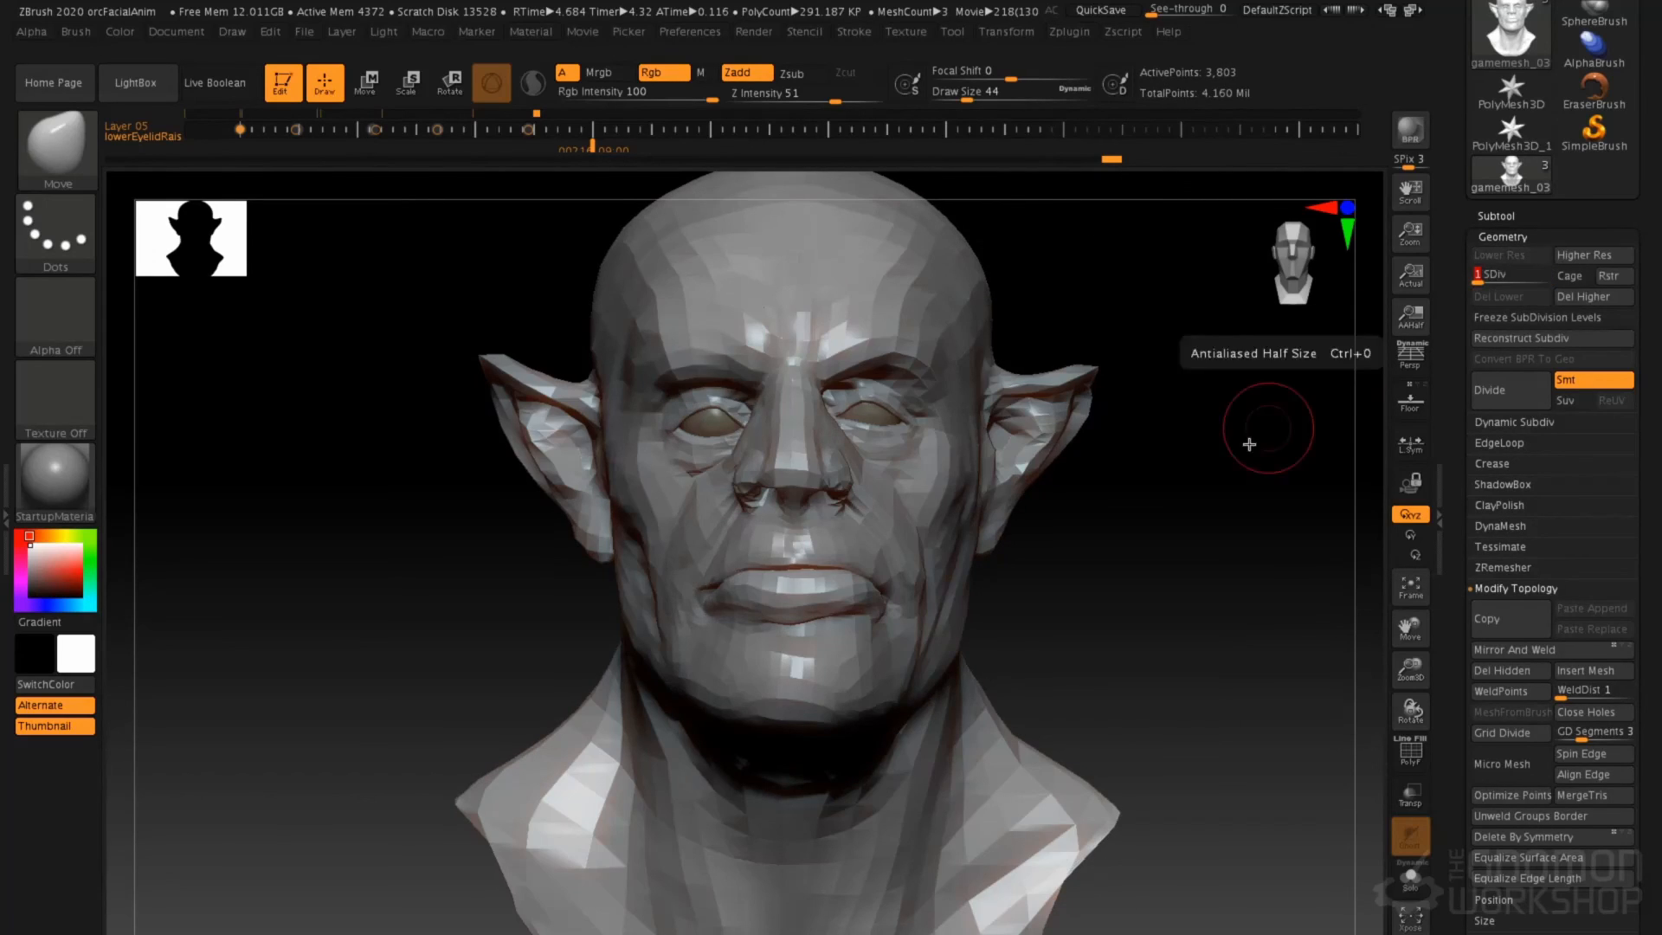
mouse_move(1228, 479)
left_mouse_down()
mouse_move(1098, 512)
mouse_move(1155, 510)
left_mouse_up()
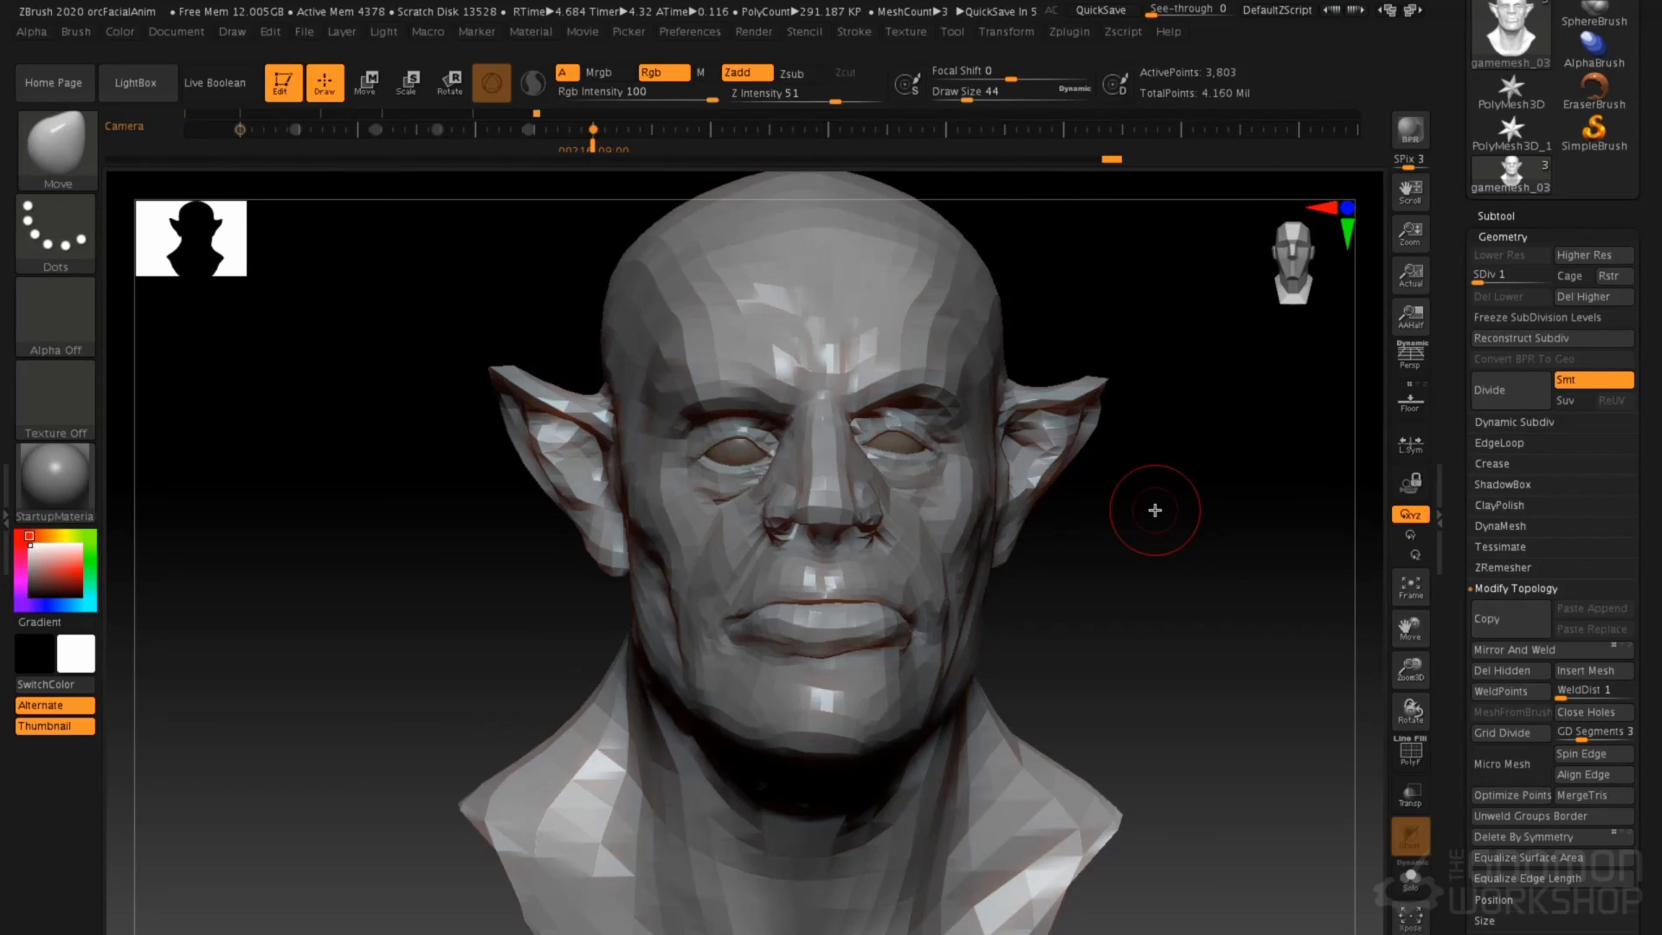
left_click_drag(1165, 493, 1183, 493)
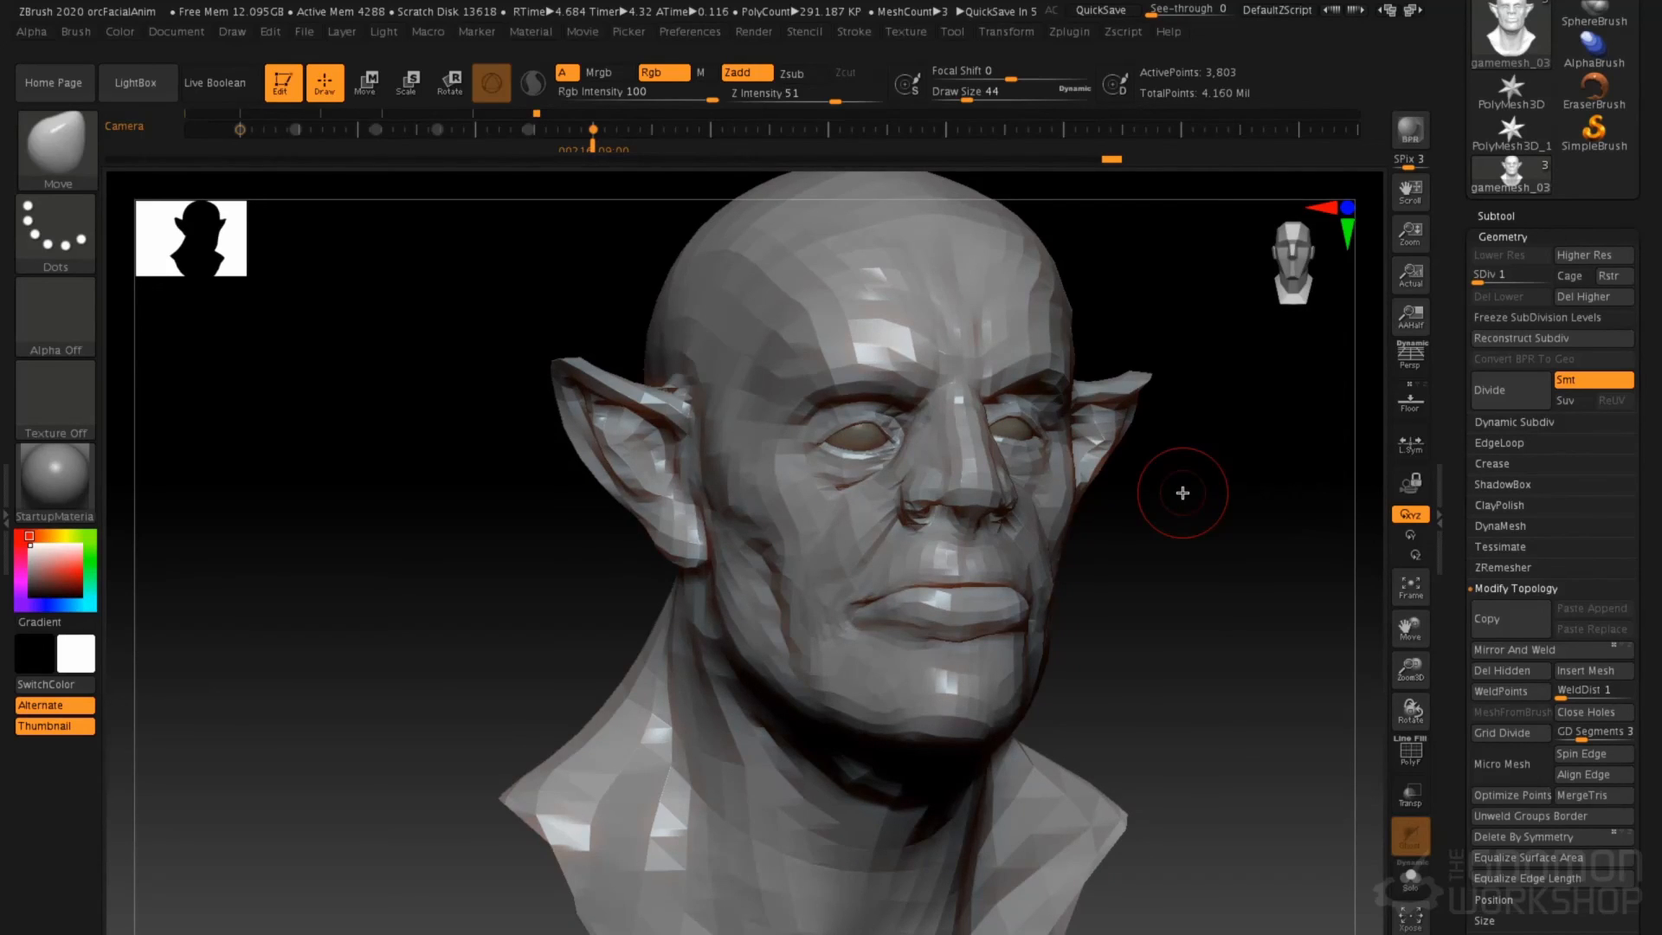
Raise the head to subdivision level 2 and check its topology with the PolyFrame wireframe temporarily shown
key("shift")
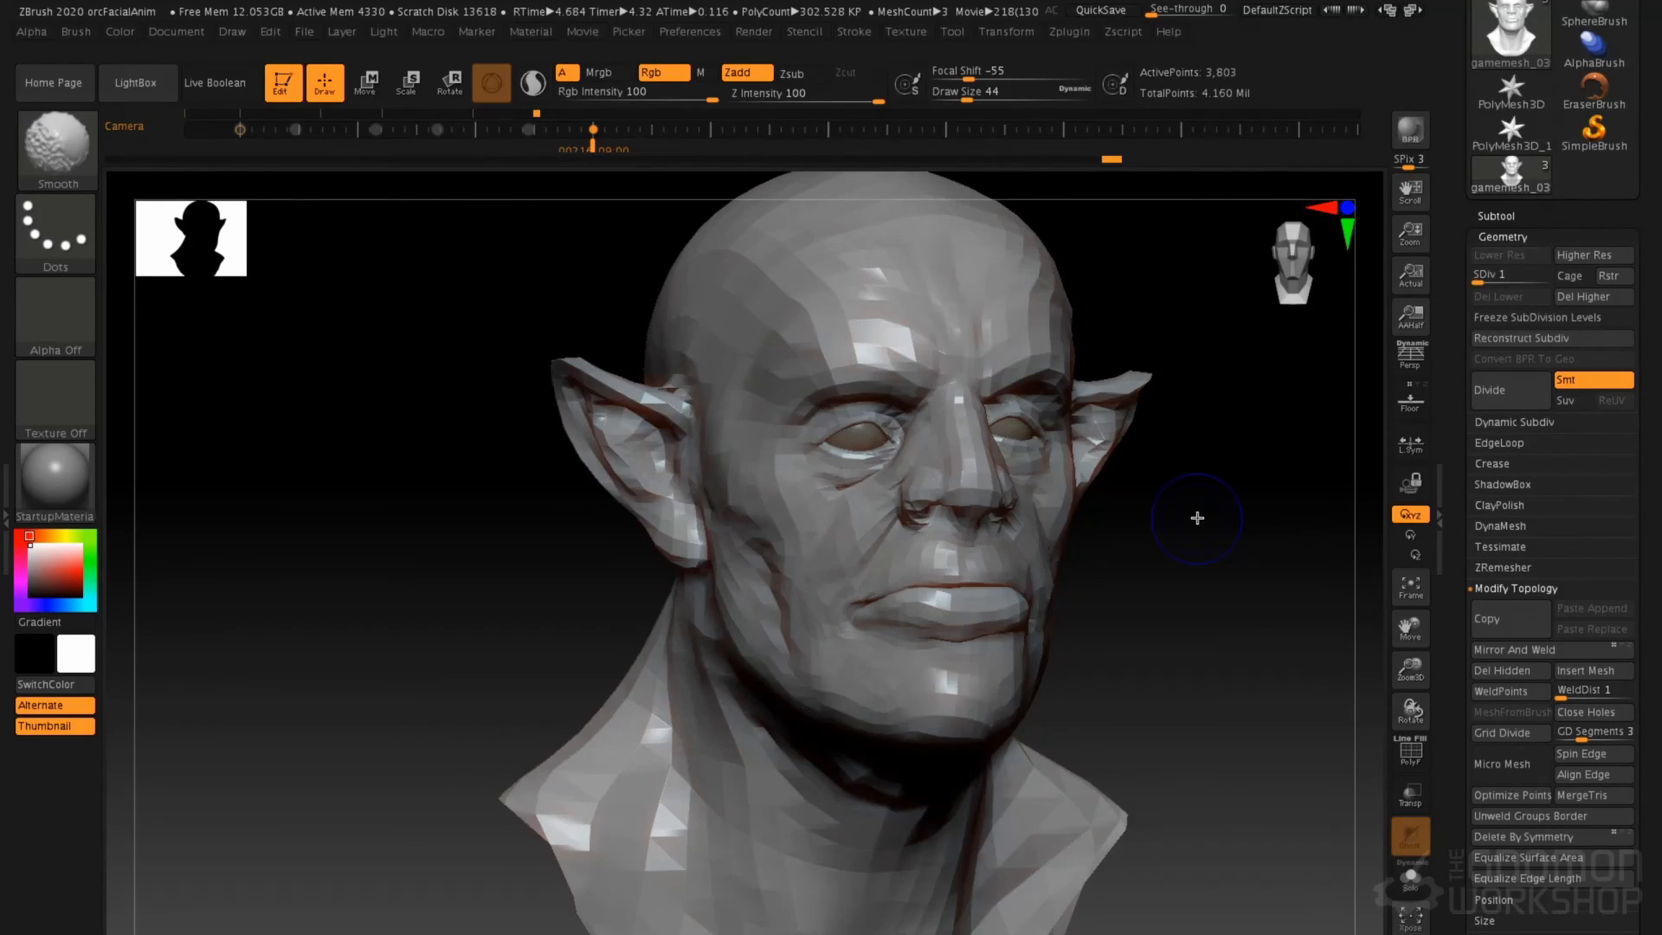
key("d")
key("shift+f")
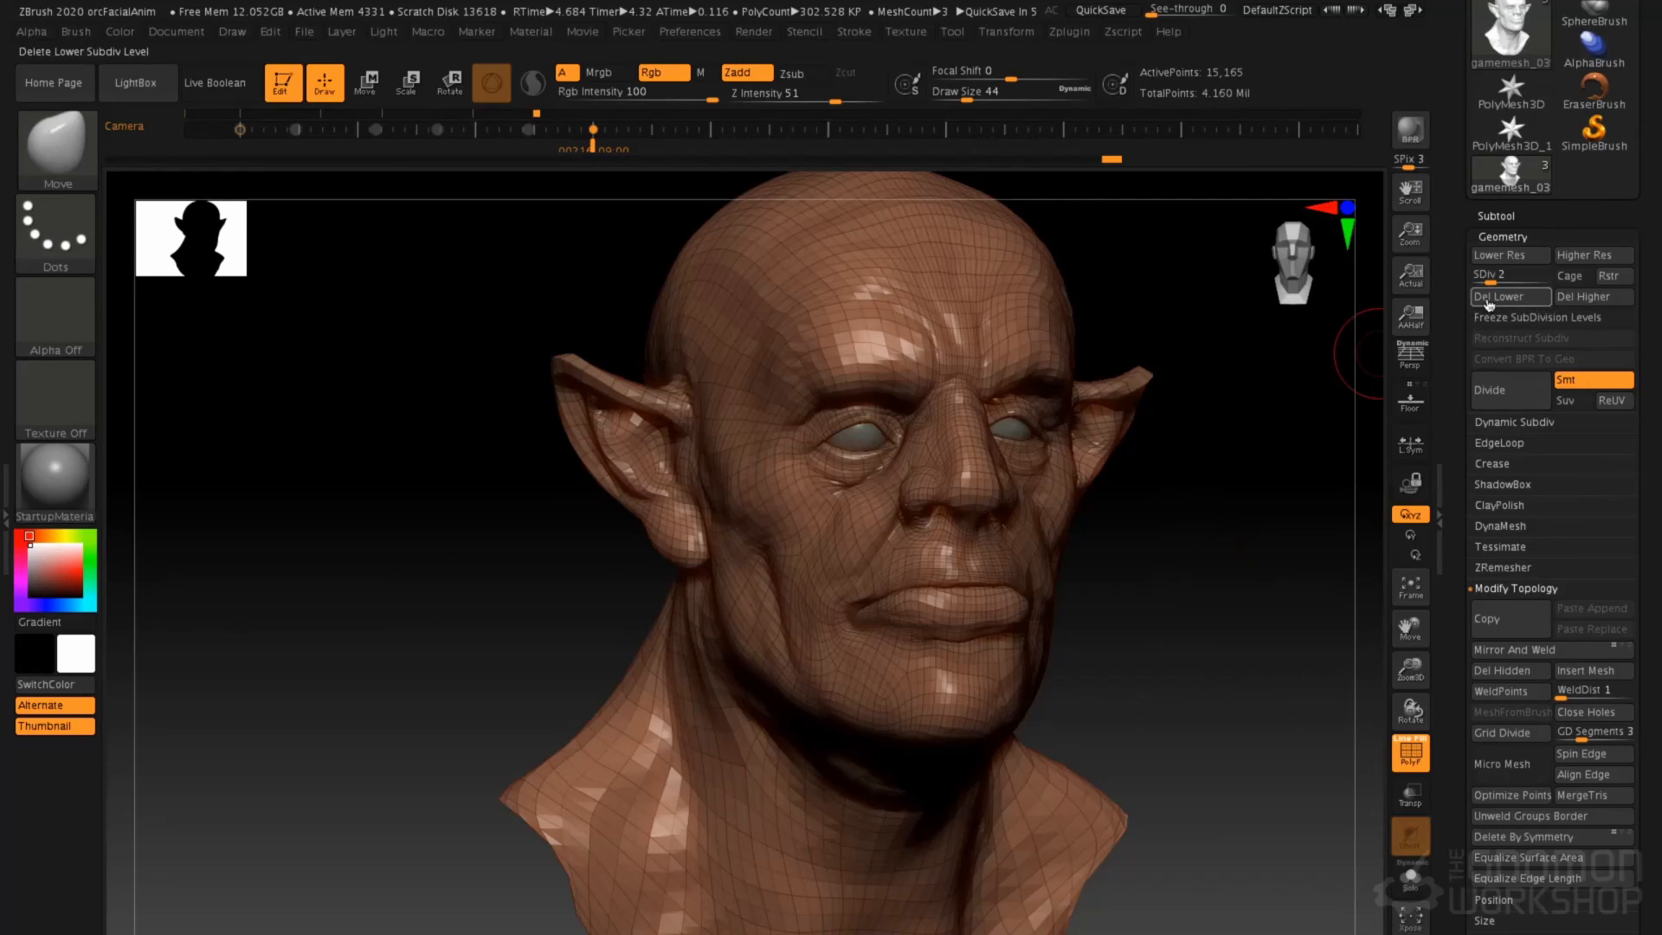
left_click(1065, 34)
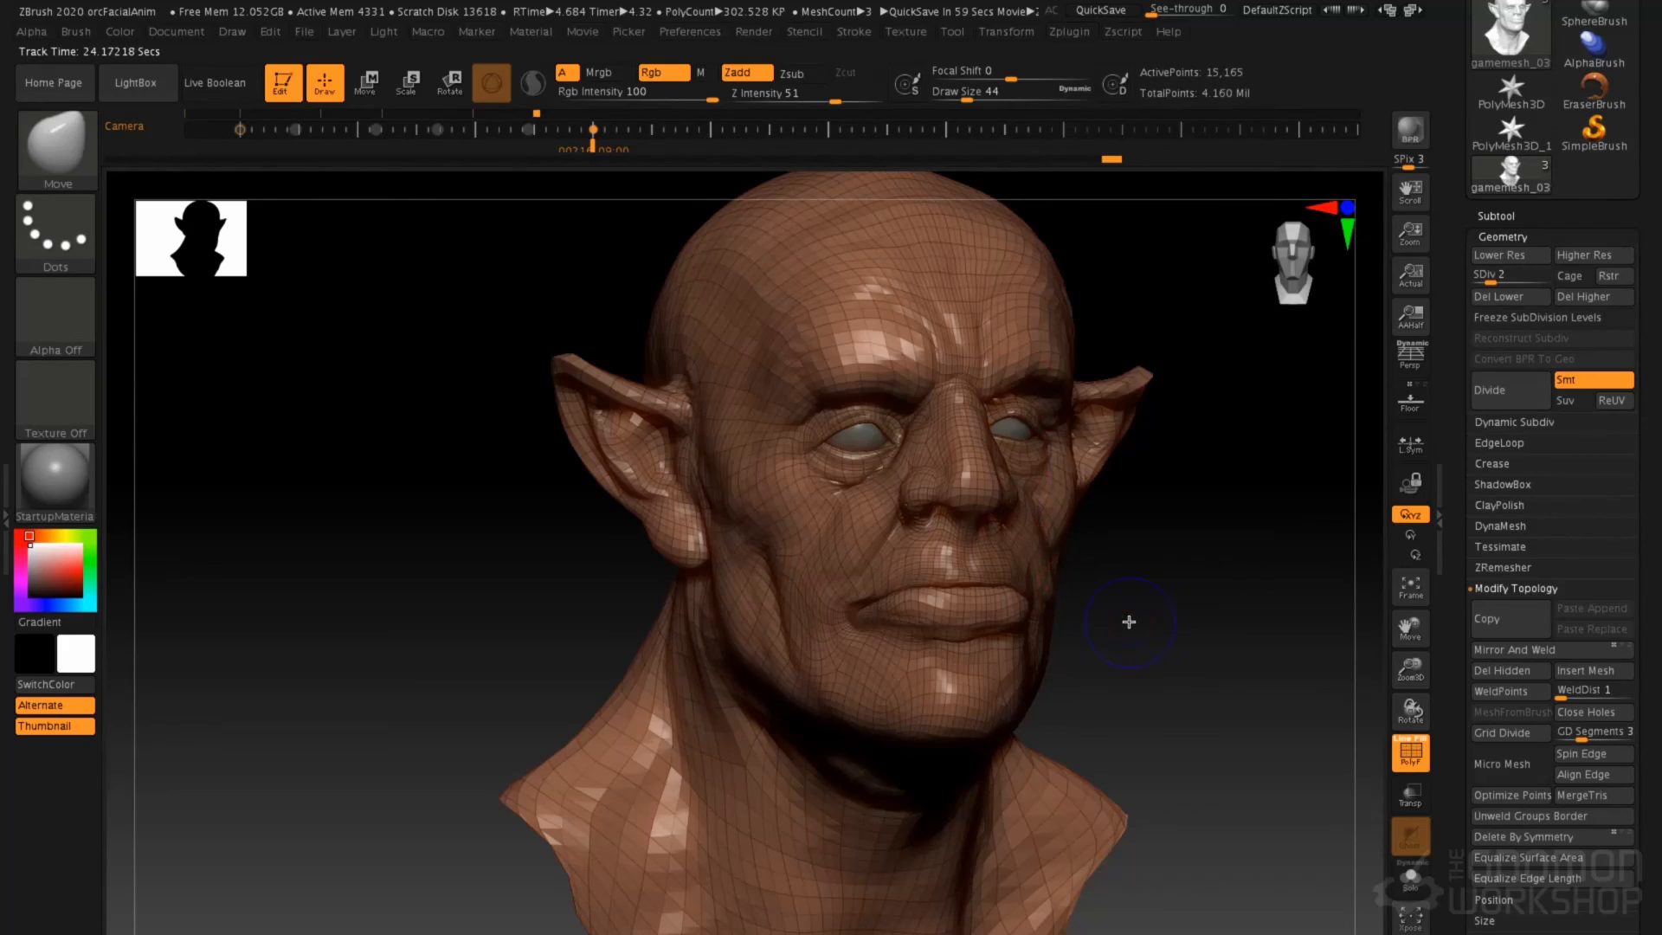
key("shift+f")
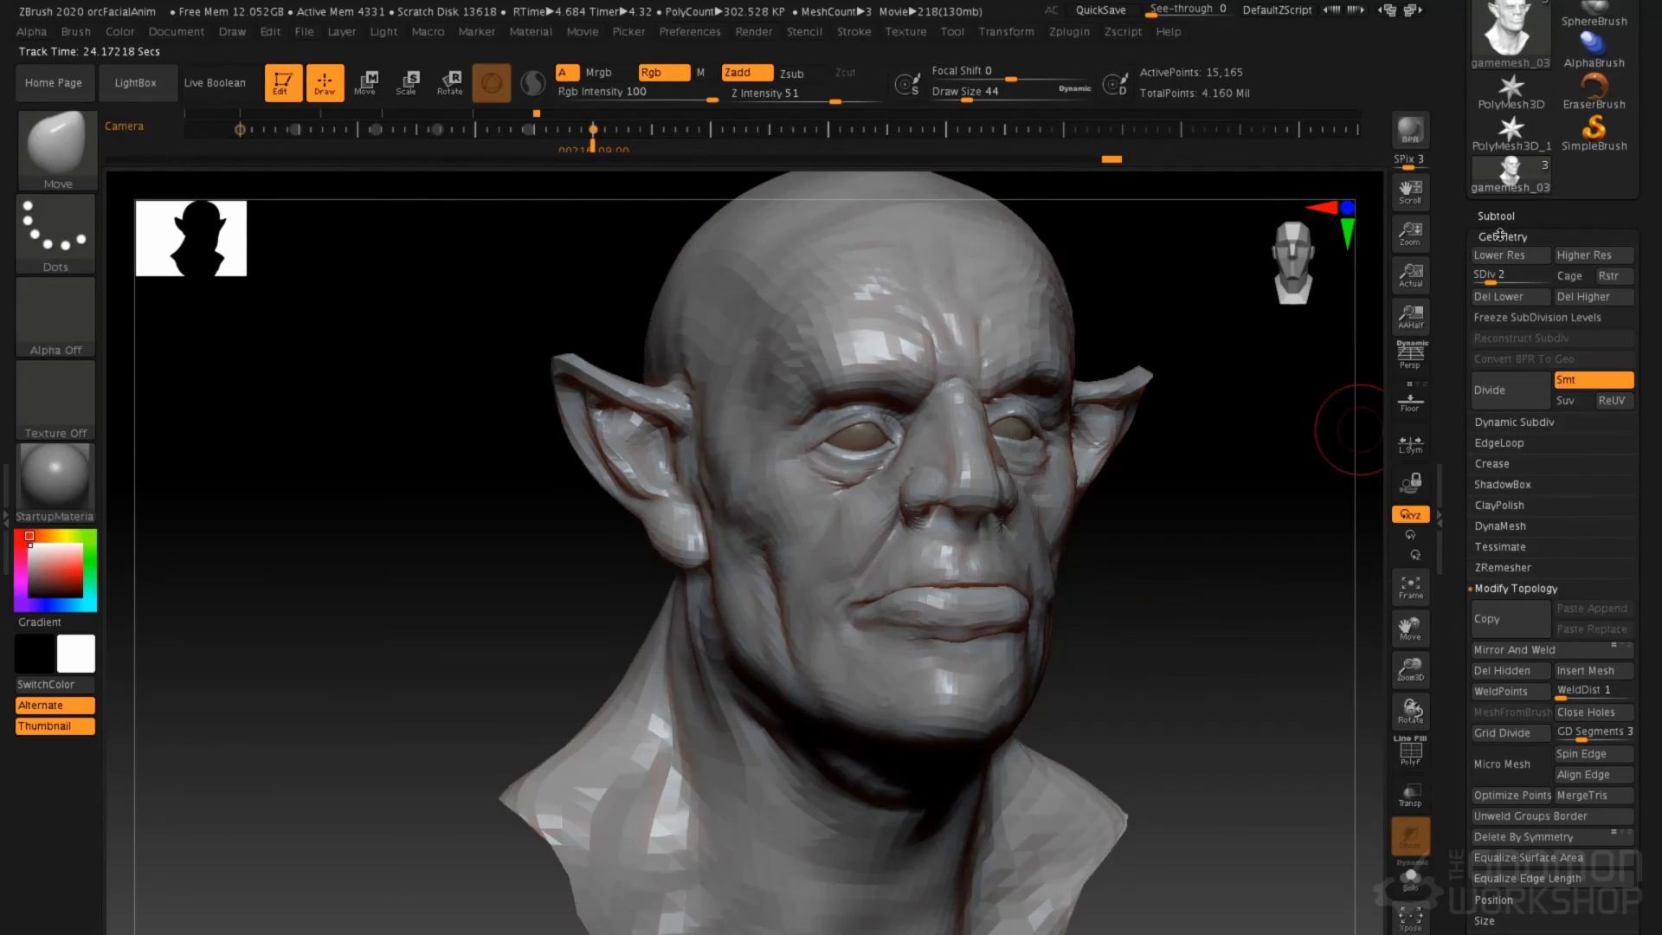
Set the head to subdivision level 6 and reopen its list of expression layers
left_click_drag(1506, 275, 1544, 281)
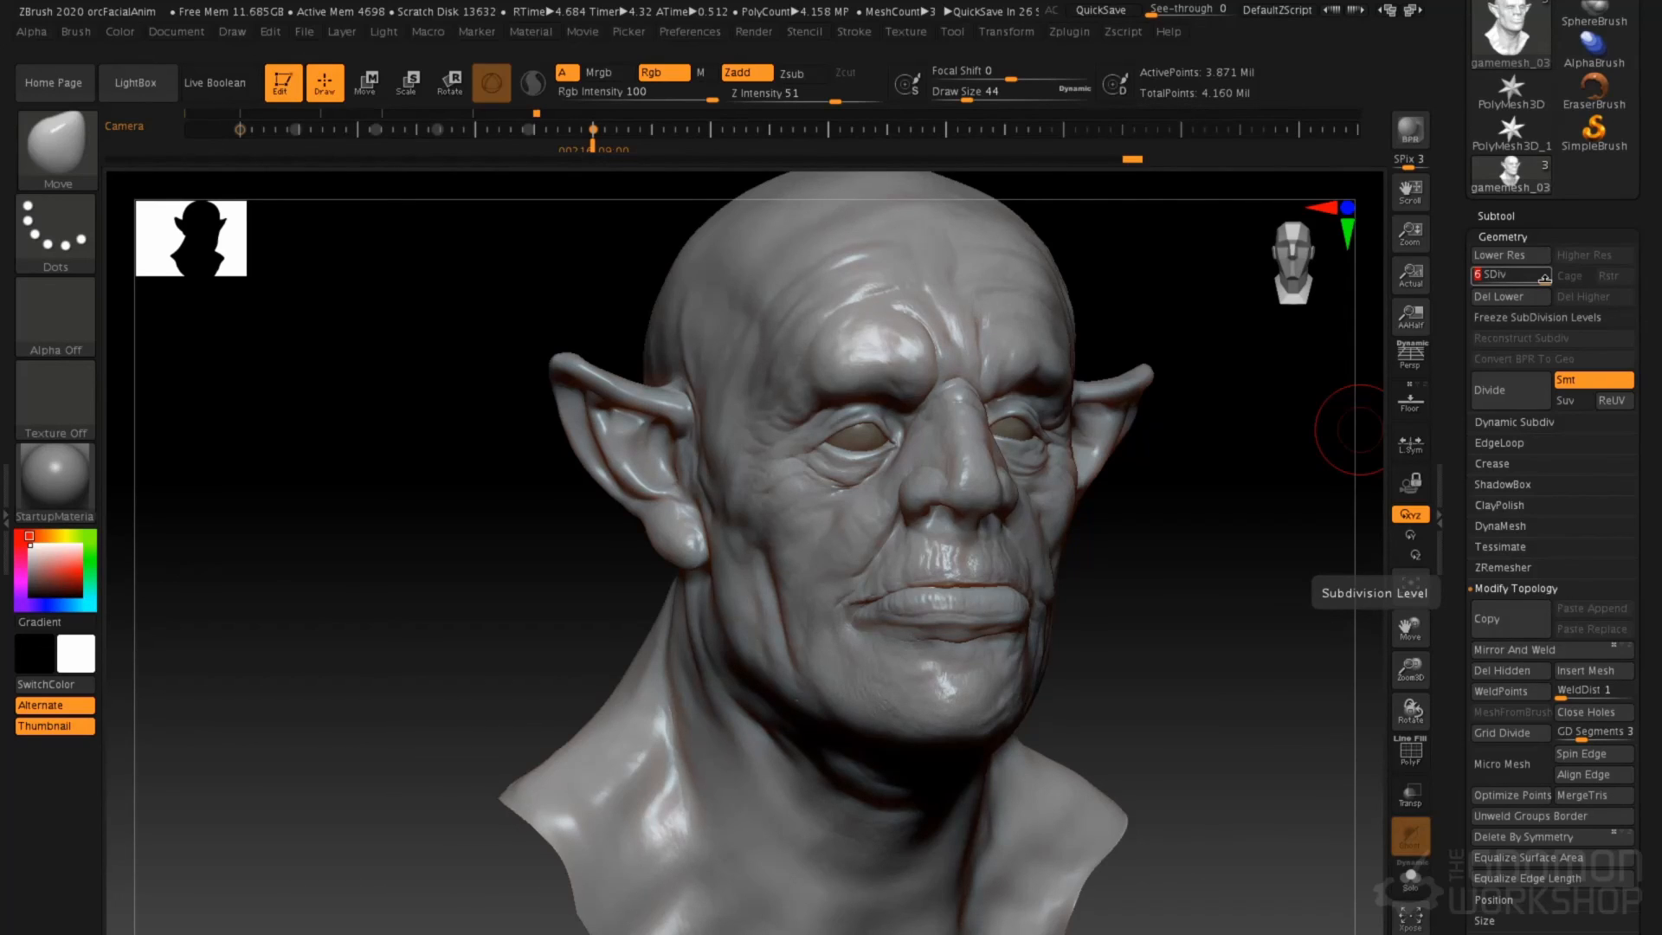
left_click(1504, 237)
left_click(1495, 299)
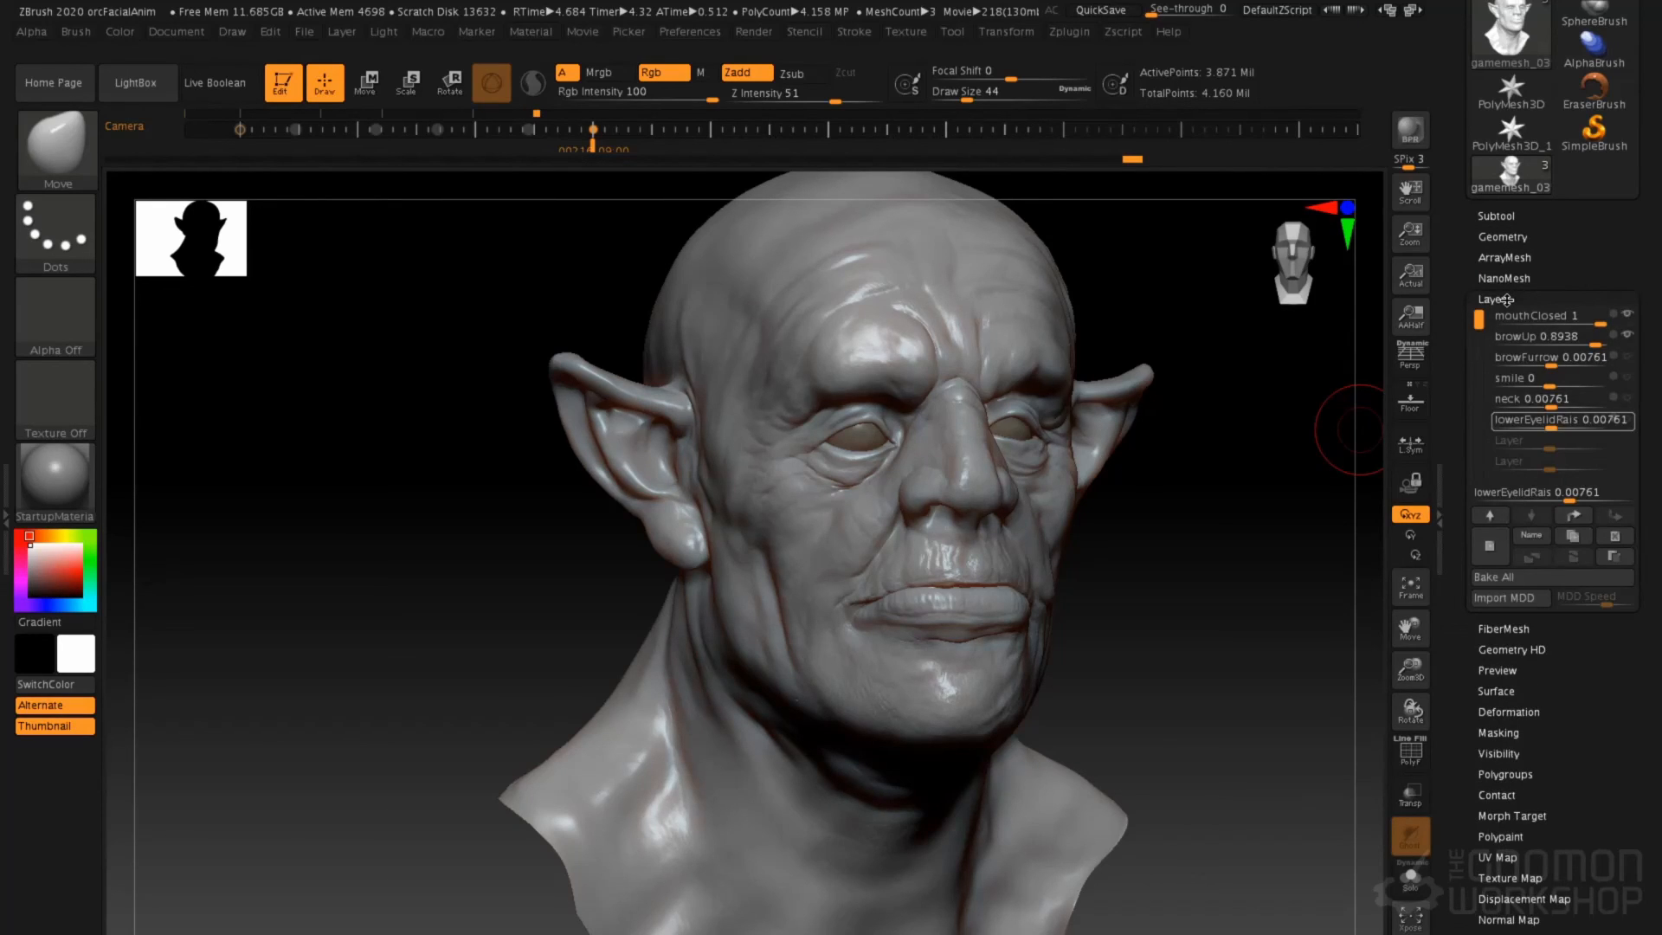